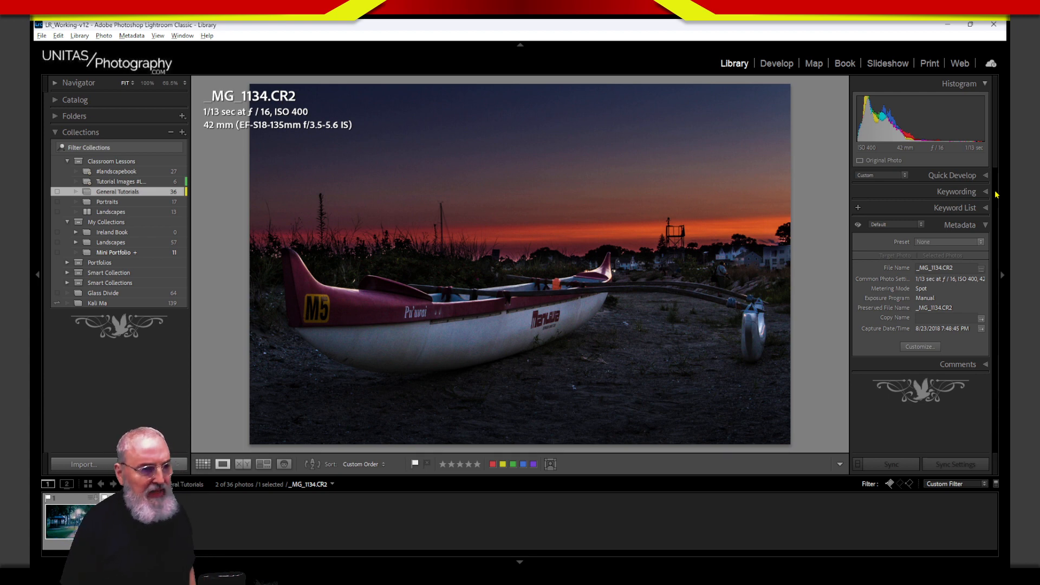
Step: Open the park photo _MG_0363.DNG in Develop and show its unedited Before view
left_click(70, 533)
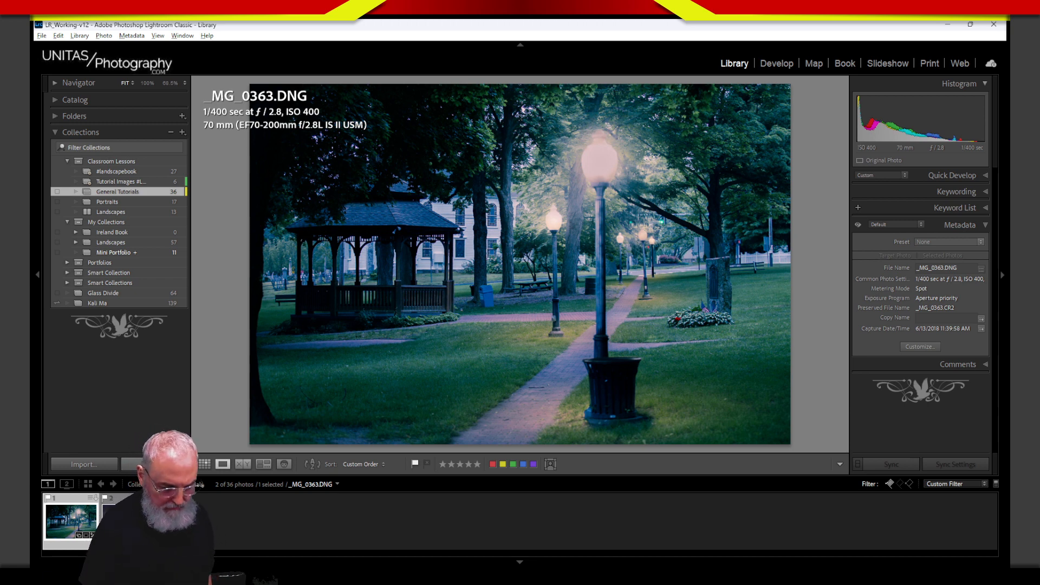
key("g")
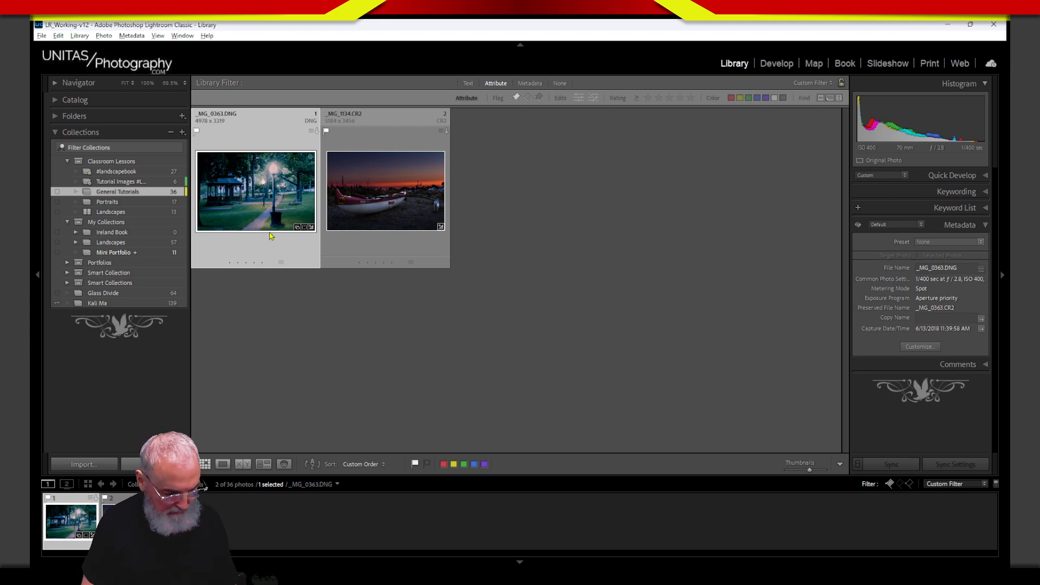
key("d")
key("backslash")
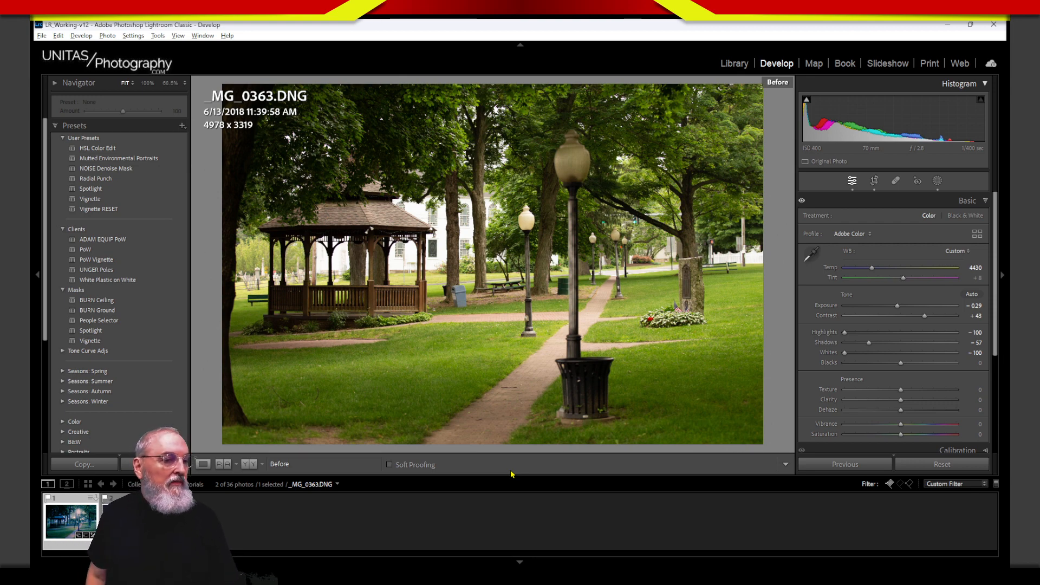
Step: Leave the Before view and switch to the canoe sunset photo _MG_1134.CR2
key("backslash")
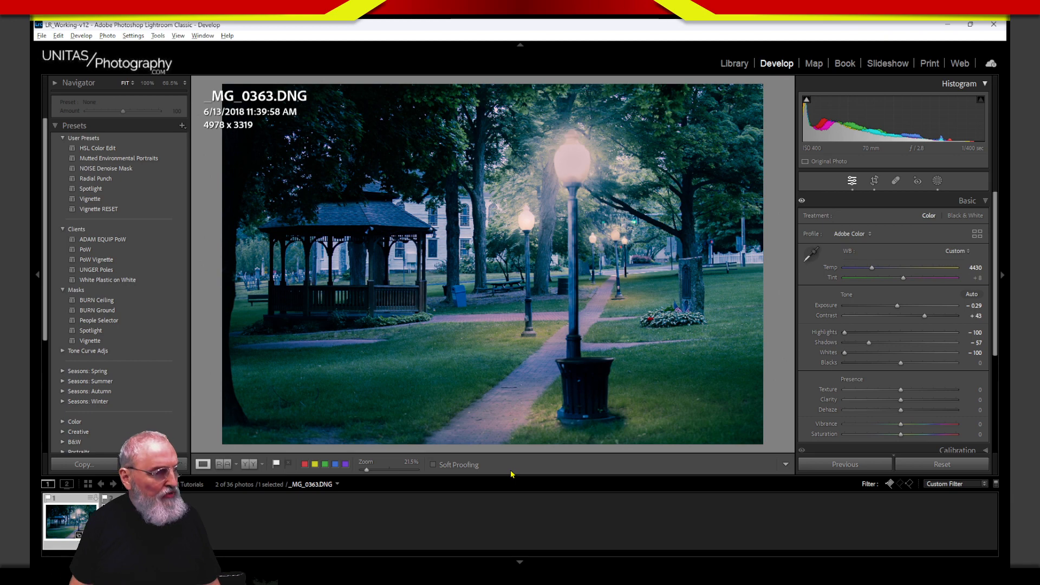
left_click(127, 522)
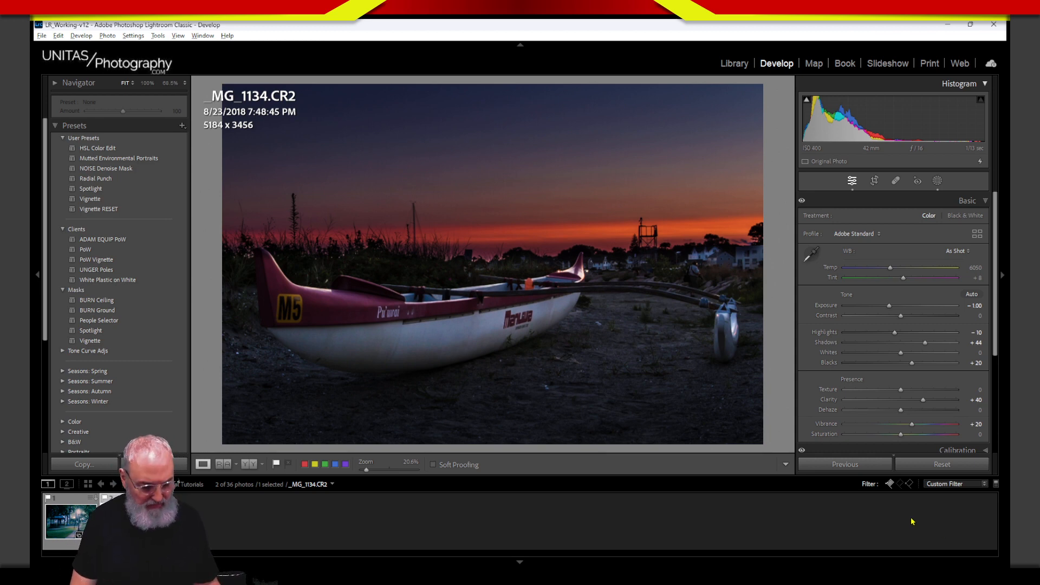
key("backslash")
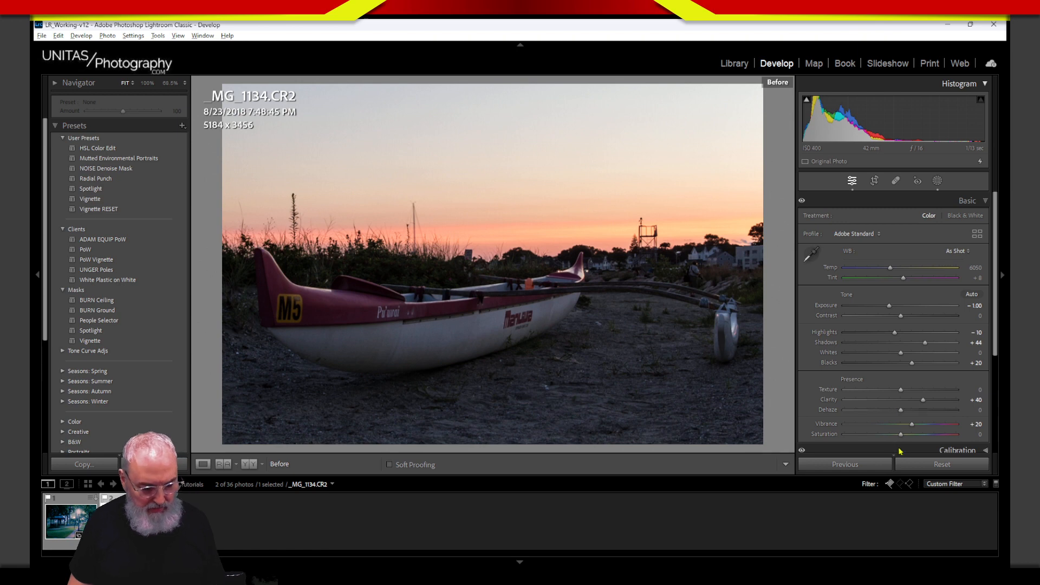
key("backslash")
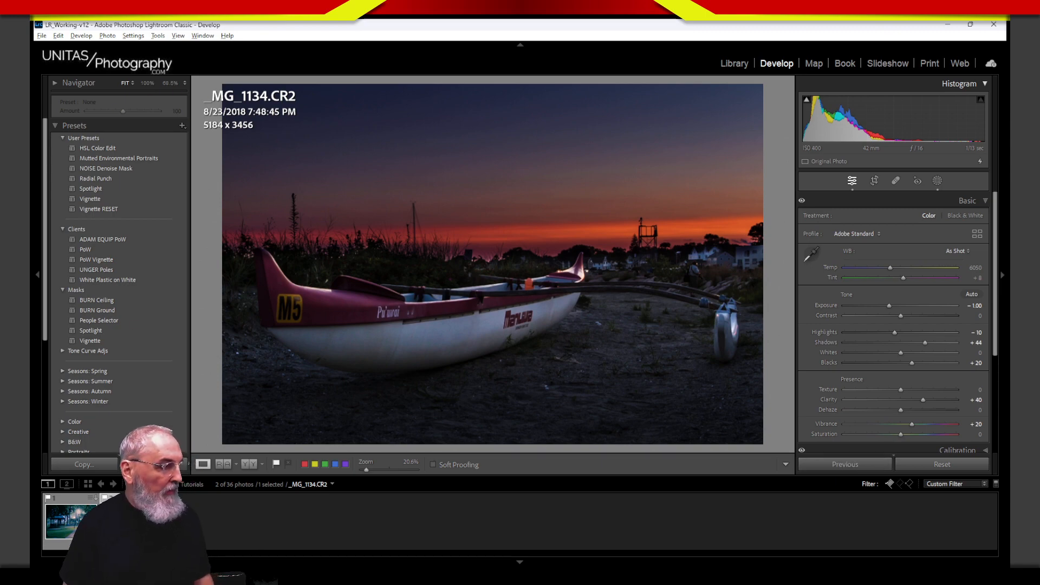
left_click(66, 533)
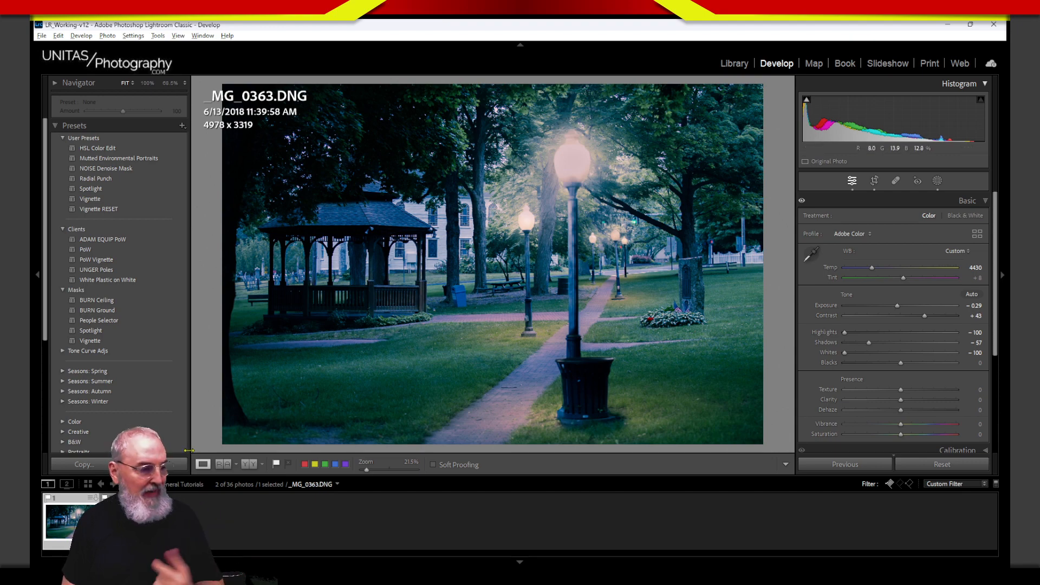
left_click(131, 527)
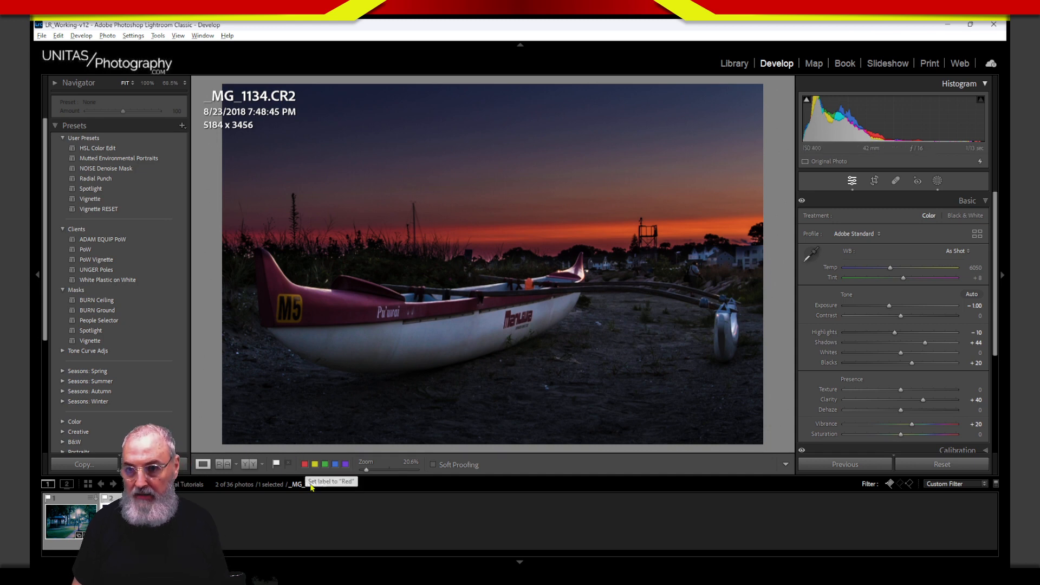
Step: Create a virtual copy of _MG_1134.CR2 and reset the copy's Develop settings to defaults
right_click(126, 530)
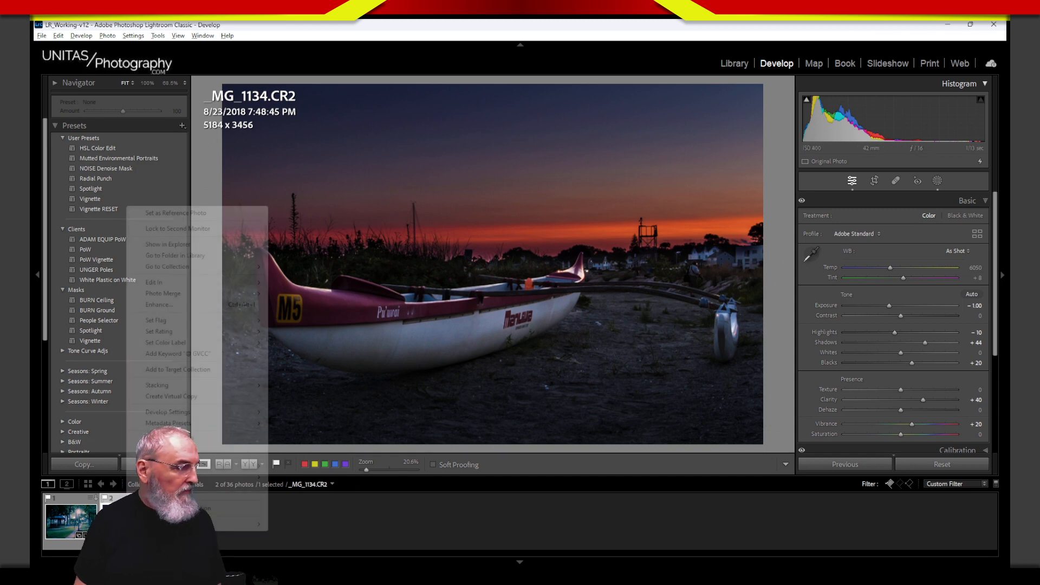
left_click(205, 401)
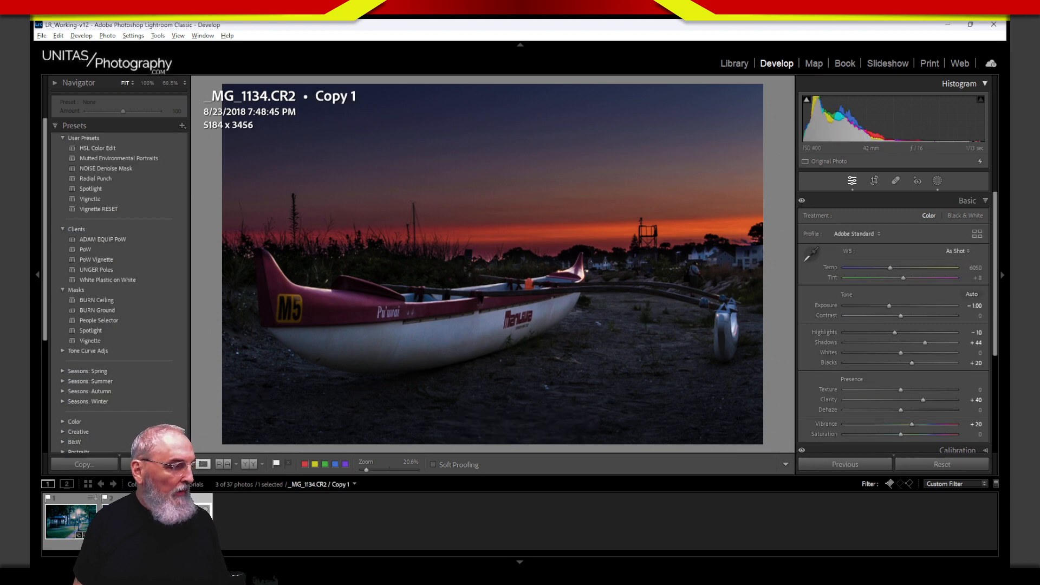
left_click(964, 464)
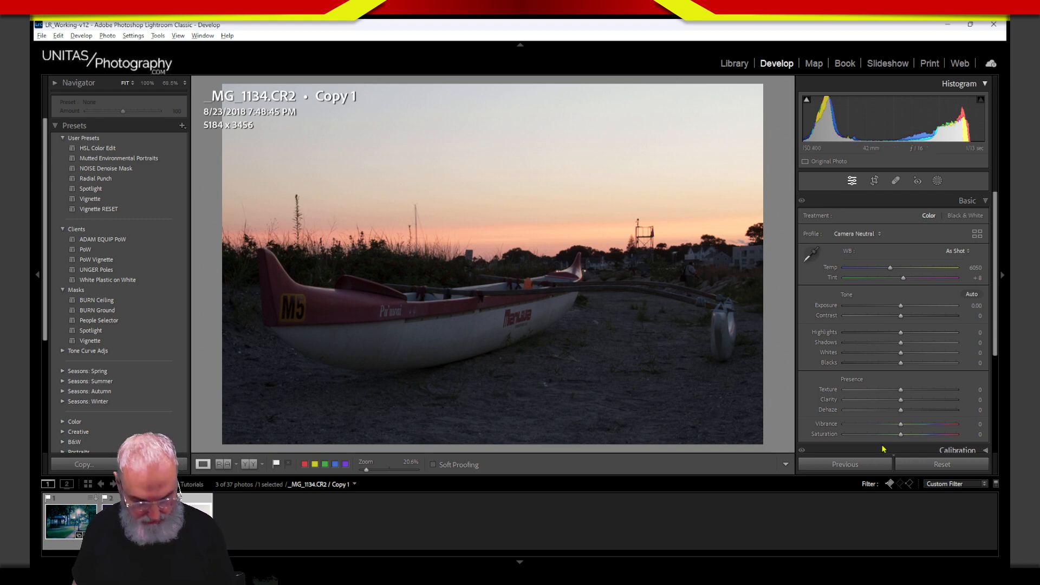
Step: Annotate the photo, marking the sky as brightest, the foreground as darkest, and tracing the horizon
left_click_drag(707, 280, 696, 374)
key("Escape")
key("ctrl+2")
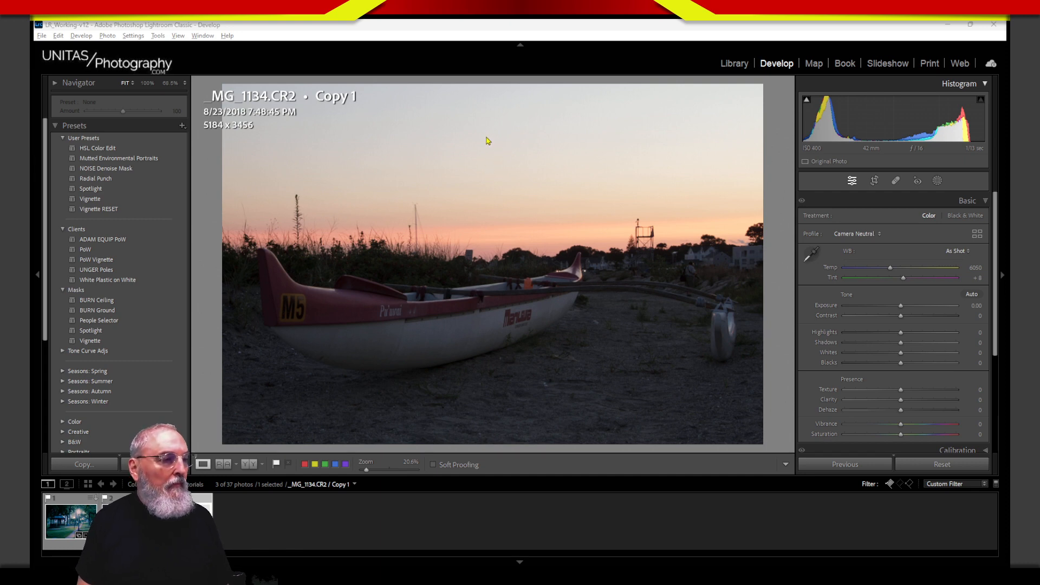
mouse_move(483, 135)
left_mouse_down()
mouse_move(488, 162)
mouse_move(476, 131)
mouse_move(514, 156)
mouse_move(538, 155)
mouse_move(540, 133)
mouse_move(554, 137)
mouse_move(545, 168)
mouse_move(594, 137)
mouse_move(629, 132)
mouse_move(651, 144)
mouse_move(688, 114)
left_mouse_up()
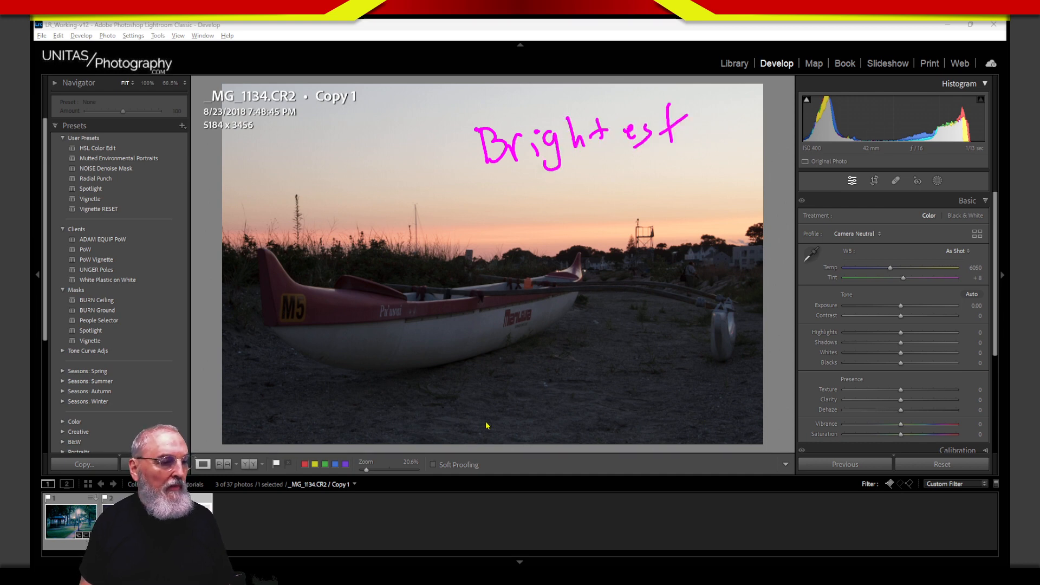
mouse_move(481, 389)
left_mouse_down()
mouse_move(486, 409)
mouse_move(522, 418)
mouse_move(574, 400)
mouse_move(605, 372)
mouse_move(626, 395)
mouse_move(707, 372)
left_mouse_up()
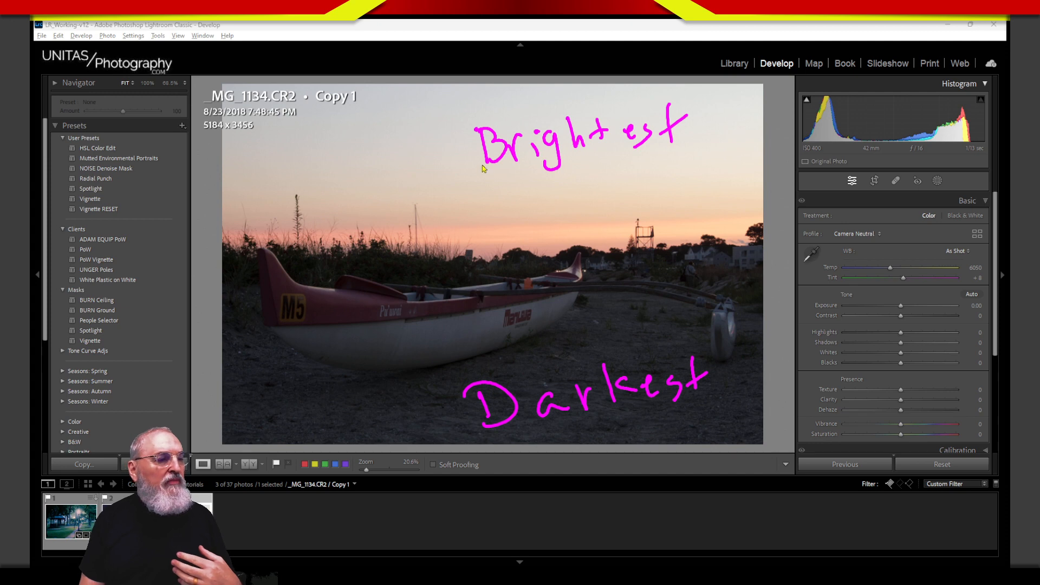
left_click_drag(316, 234, 302, 233)
mouse_move(291, 236)
left_mouse_down()
mouse_move(251, 250)
mouse_move(551, 256)
mouse_move(244, 248)
mouse_move(780, 232)
mouse_move(267, 260)
left_mouse_up()
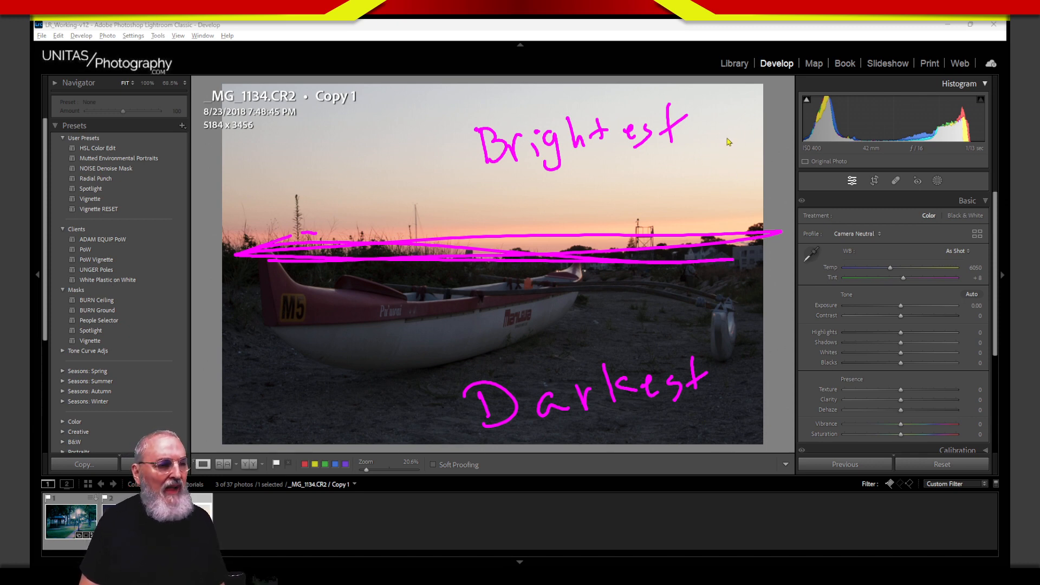
Step: Draw arrows down from the bright sky and up from the dark foreground toward the horizon
left_click_drag(732, 115, 728, 209)
mouse_move(714, 173)
left_mouse_down()
mouse_move(721, 214)
mouse_move(747, 177)
left_mouse_up()
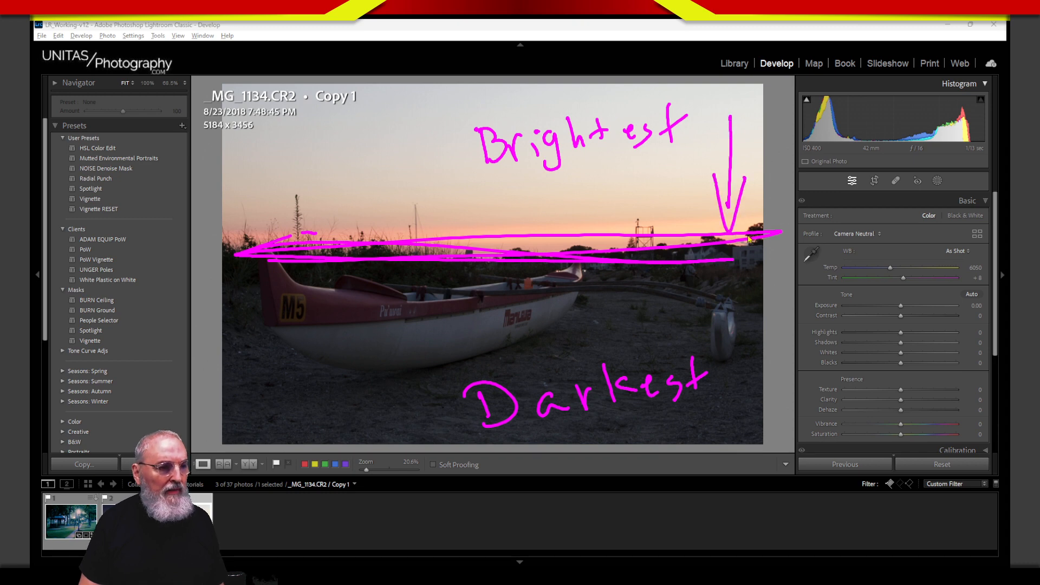
mouse_move(731, 410)
left_mouse_down()
mouse_move(741, 297)
mouse_move(725, 326)
left_mouse_up()
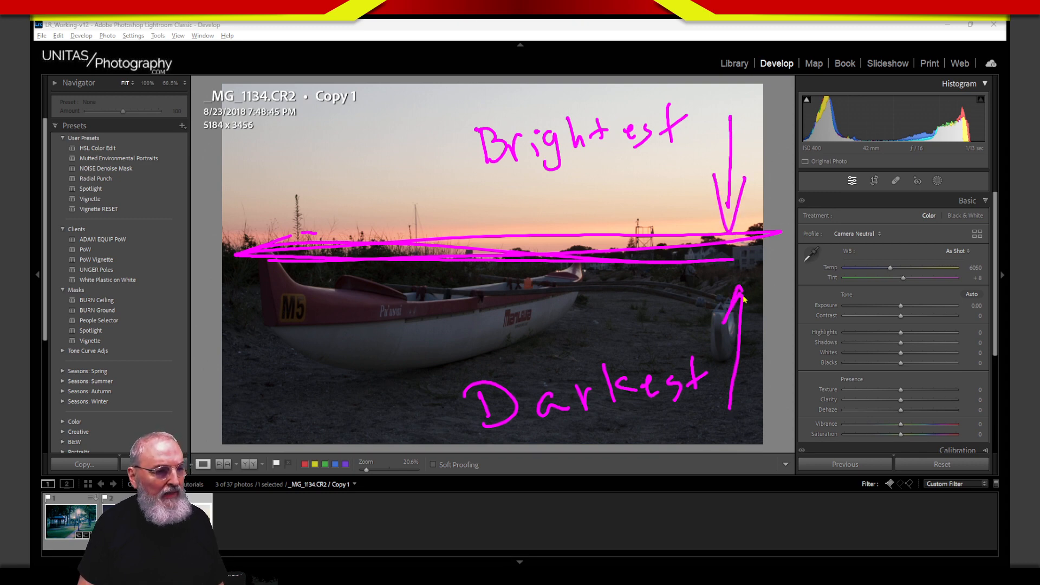
left_click_drag(740, 287, 754, 329)
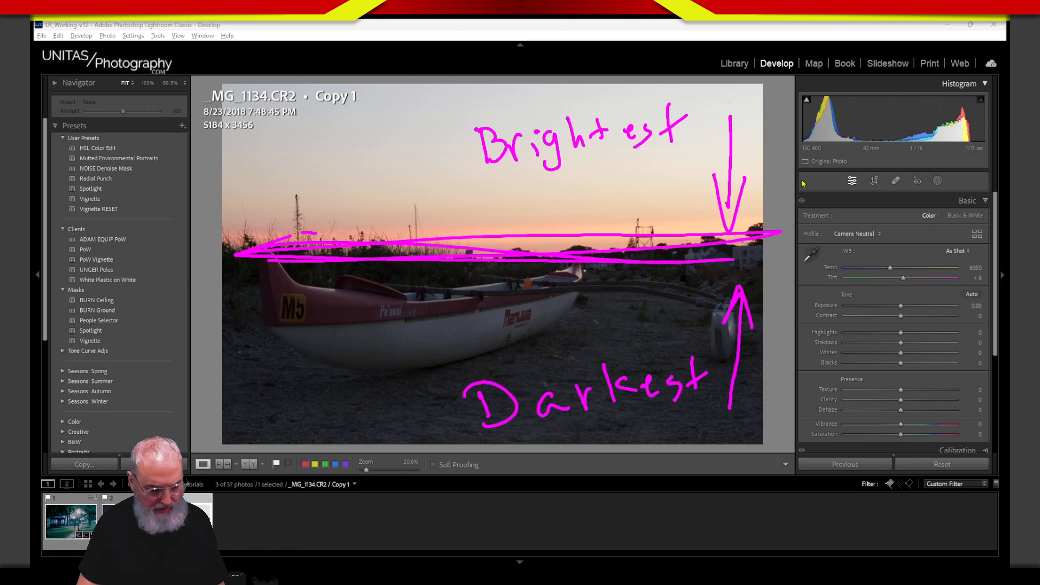
key("Escape")
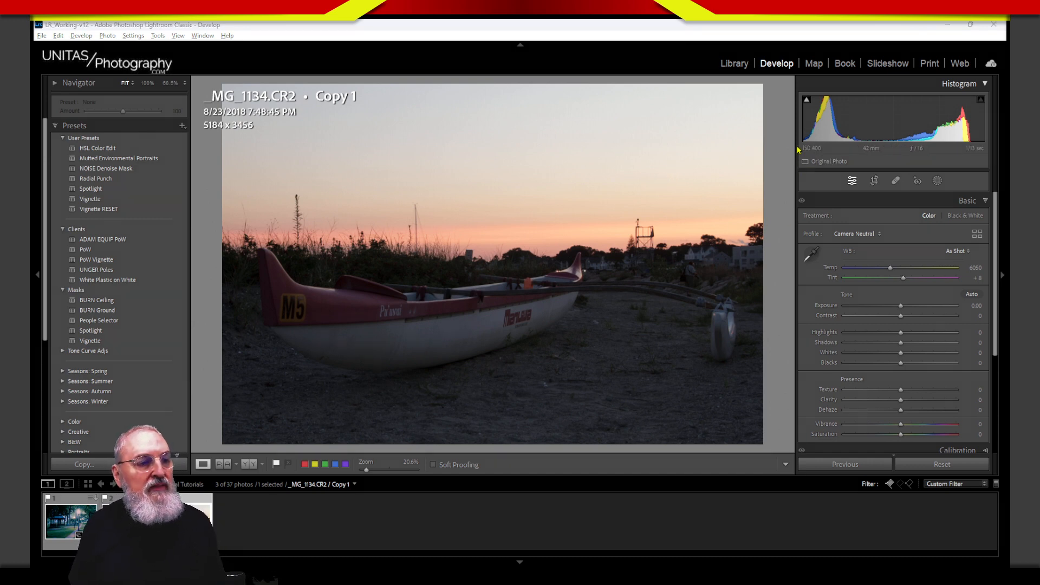
mouse_move(803, 130)
left_mouse_down()
mouse_move(805, 153)
mouse_move(802, 131)
mouse_move(795, 157)
mouse_move(809, 128)
mouse_move(793, 158)
mouse_move(813, 136)
left_mouse_up()
key("Escape")
key("ctrl+2")
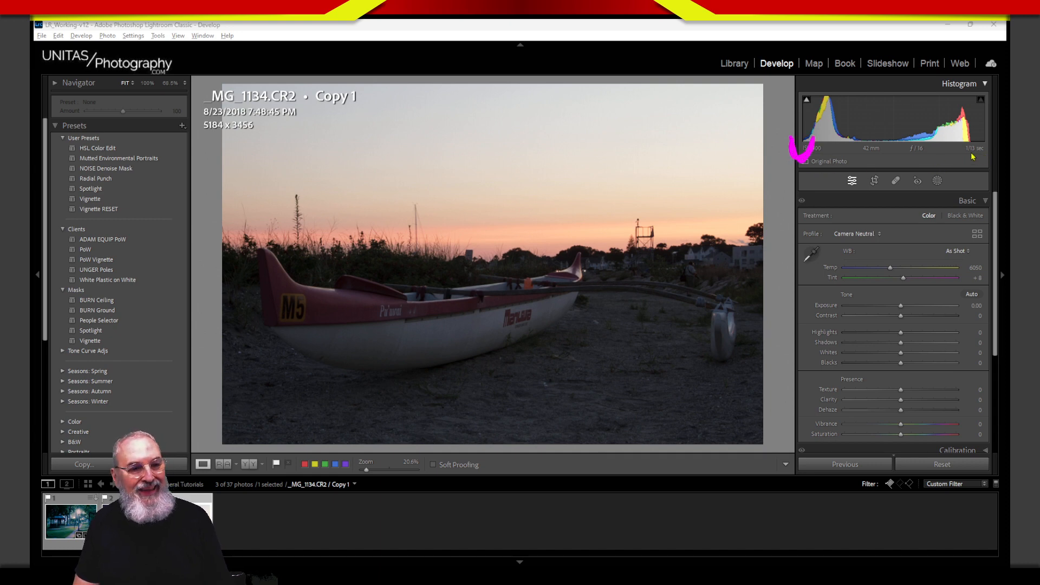
mouse_move(967, 140)
left_mouse_down()
mouse_move(975, 153)
mouse_move(990, 138)
left_mouse_up()
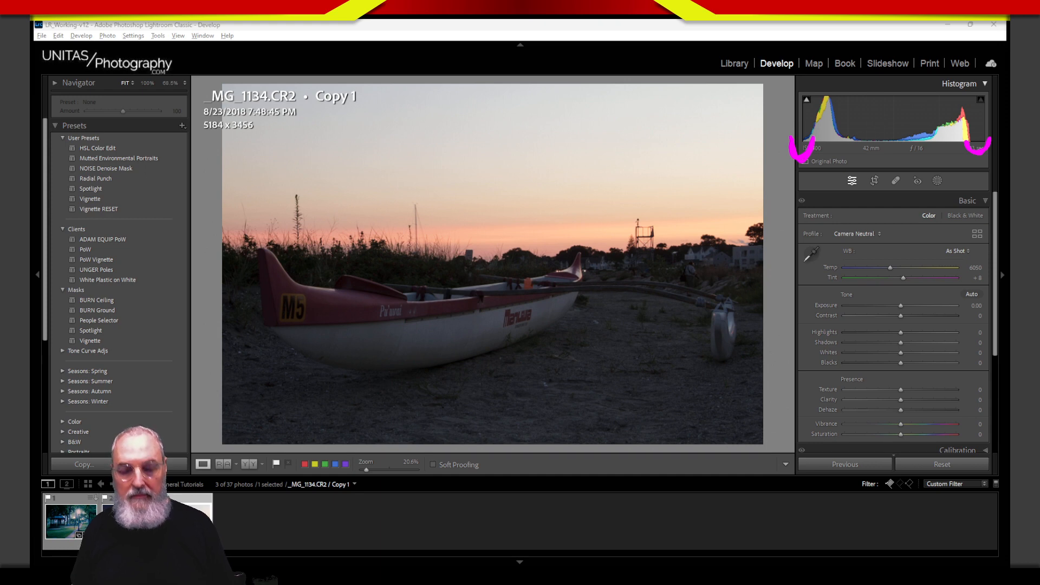
key("Escape")
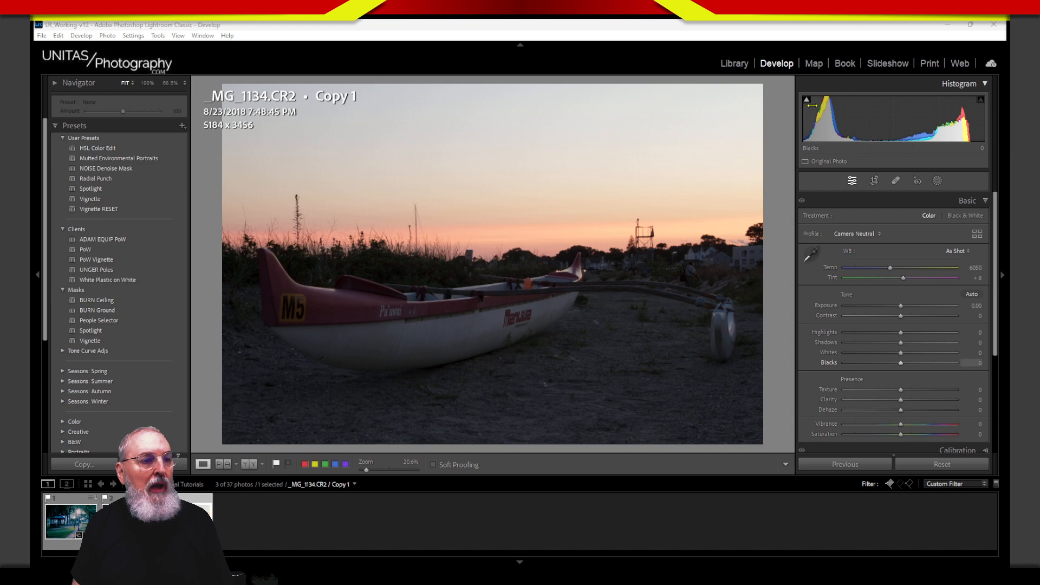
Step: Locate the shadow clipping warning triangle at the histogram's top-left
mouse_move(807, 103)
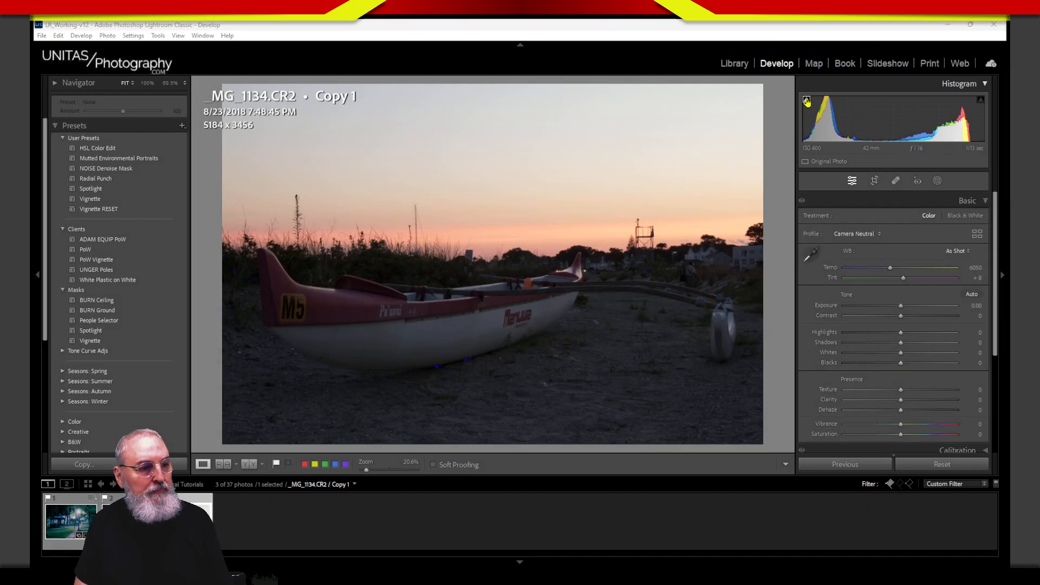
Step: Turn on the shadow clipping warning and inspect the canoe's clipped lower hull edge at 100%
left_click(807, 102)
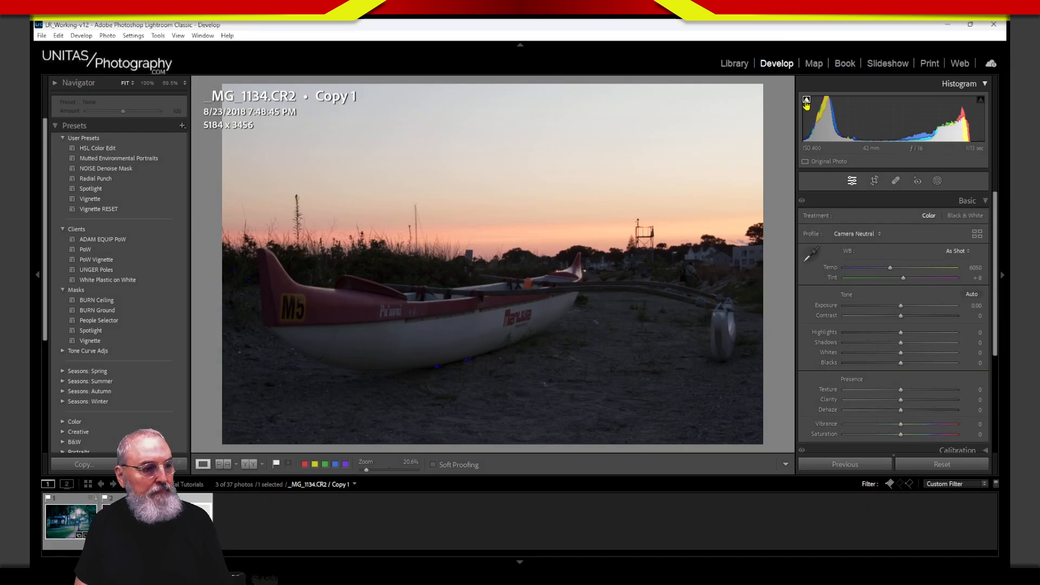
left_click(467, 364)
left_click_drag(467, 365, 535, 314)
left_click_drag(595, 297, 600, 267)
left_click_drag(432, 287, 544, 239)
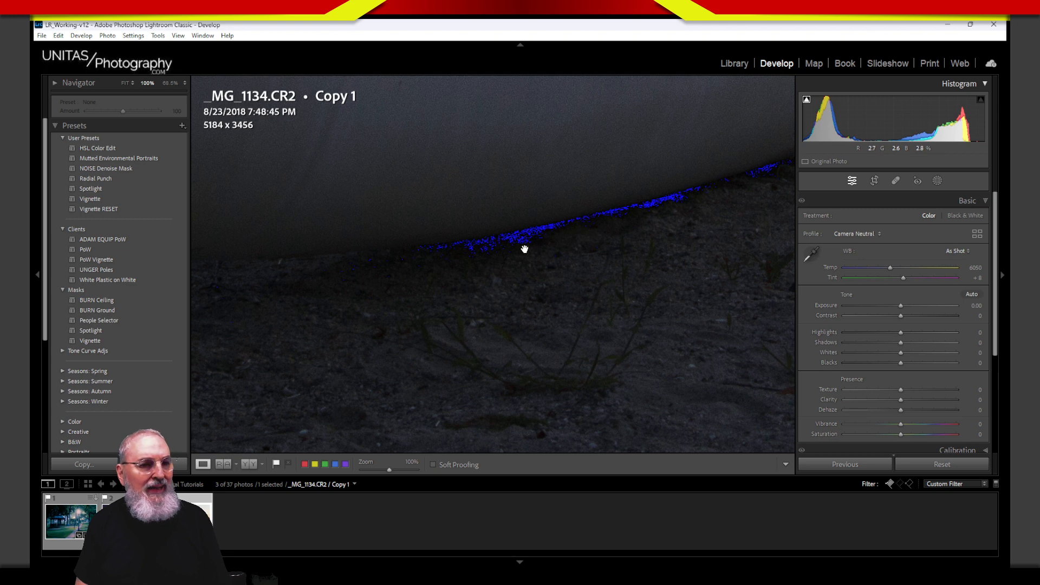
left_click_drag(559, 265, 525, 271)
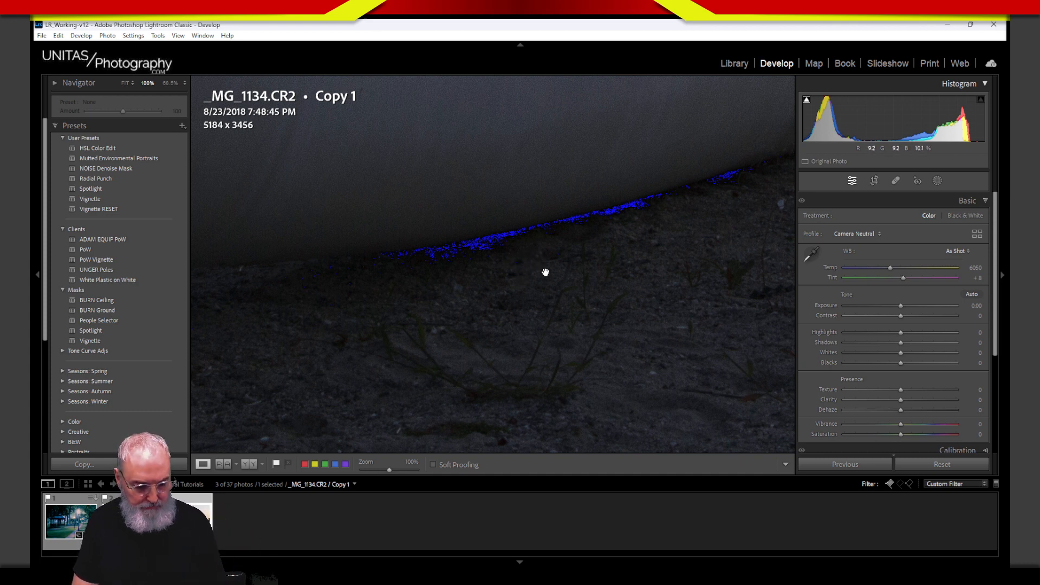
Step: Return to the full-photo view and circle the canoe's clipped lower hull for viewers
left_click(562, 252)
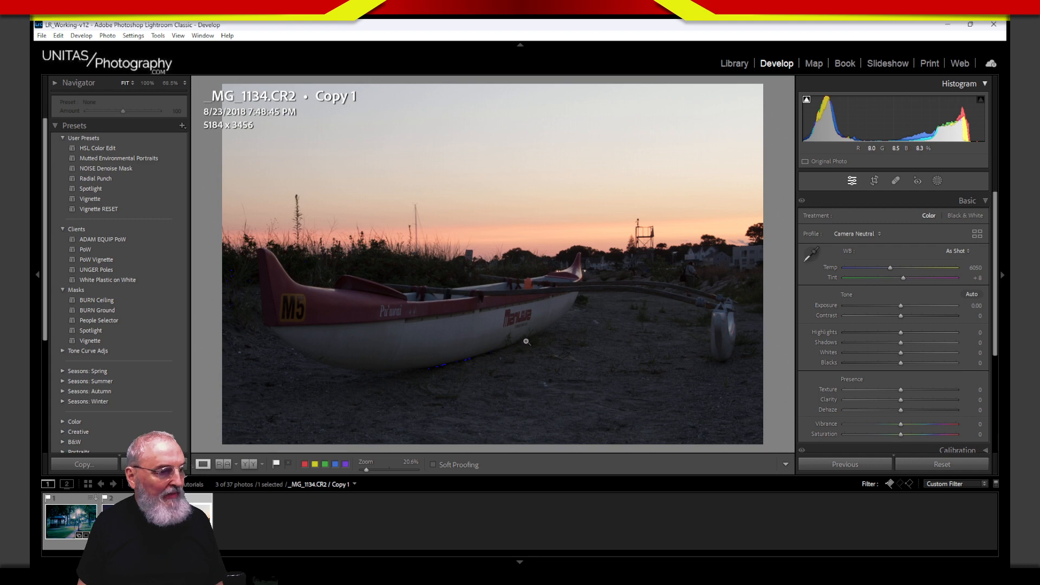
key("ctrl+alt+g")
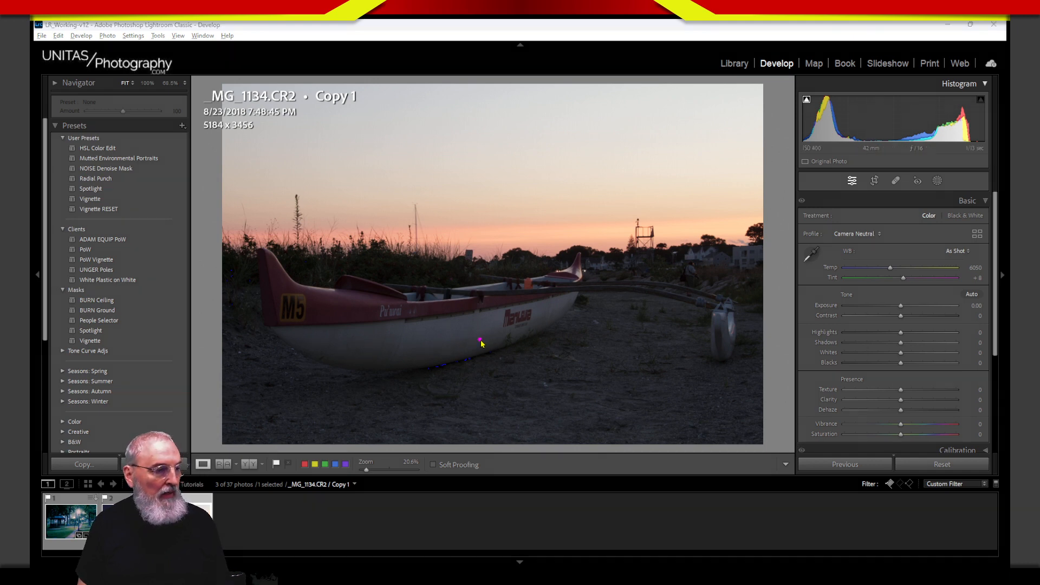
mouse_move(480, 342)
left_mouse_down()
mouse_move(394, 379)
mouse_move(515, 353)
mouse_move(493, 339)
mouse_move(402, 368)
mouse_move(529, 360)
mouse_move(460, 347)
left_mouse_up()
key("ctrl+alt+g")
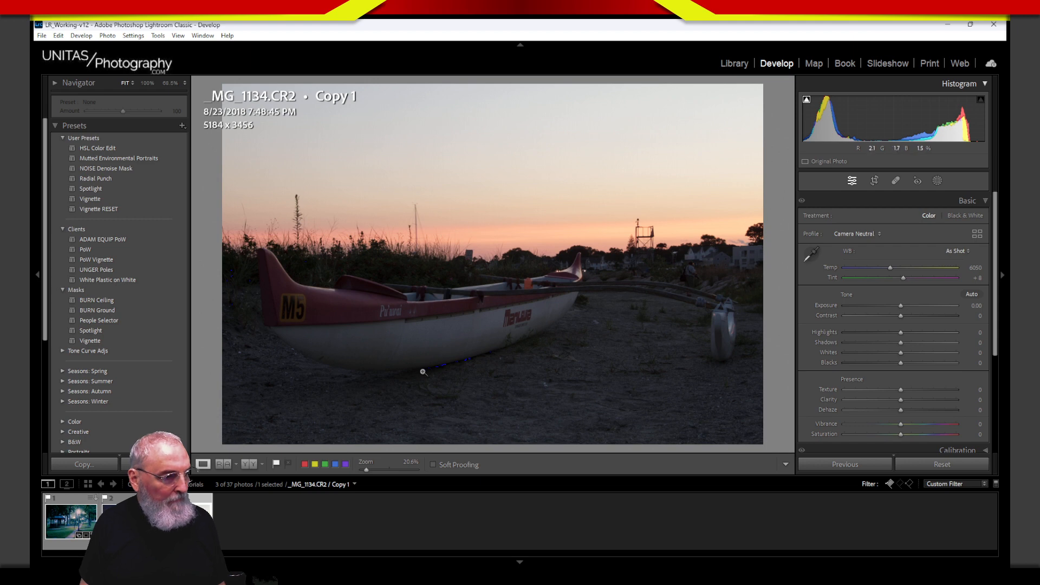
key("ctrl+2")
mouse_move(401, 369)
left_mouse_down()
mouse_move(531, 339)
mouse_move(441, 367)
mouse_move(480, 360)
mouse_move(442, 353)
mouse_move(392, 369)
left_mouse_up()
key("Escape")
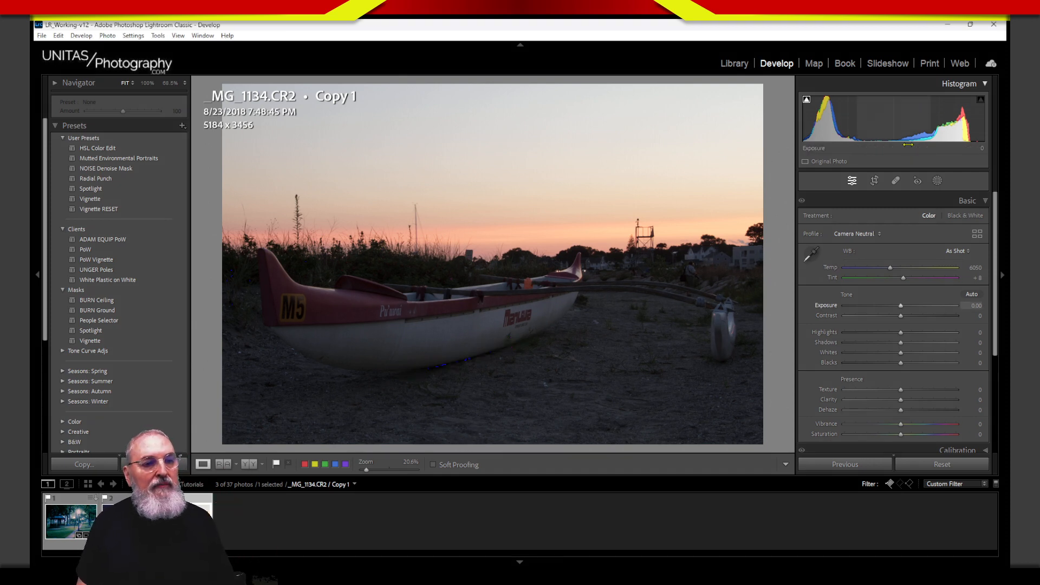
Step: Turn on the highlight clipping warning and briefly magnify the histogram area
left_click(983, 103)
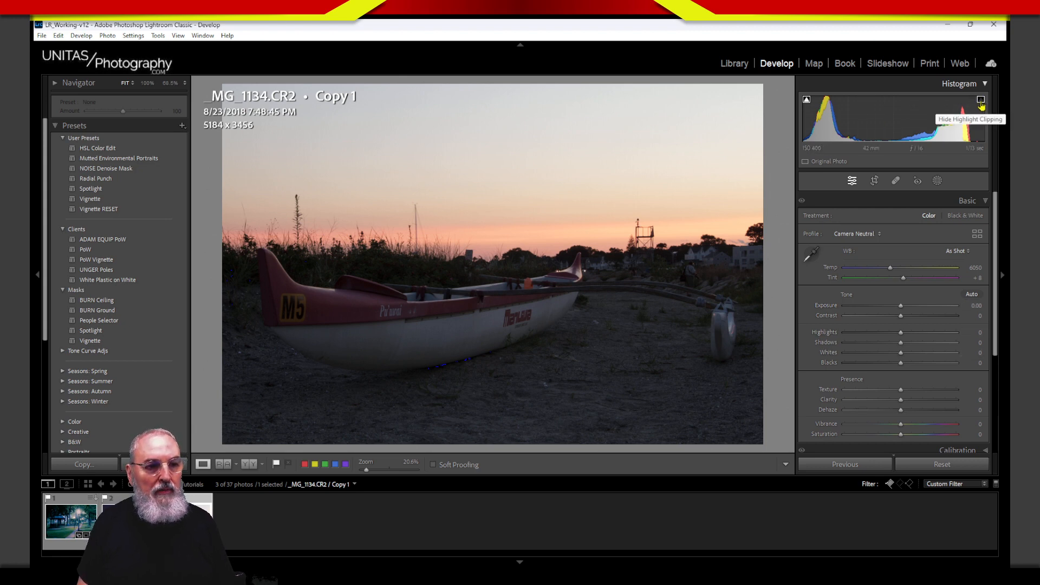
key("ctrl+alt+m")
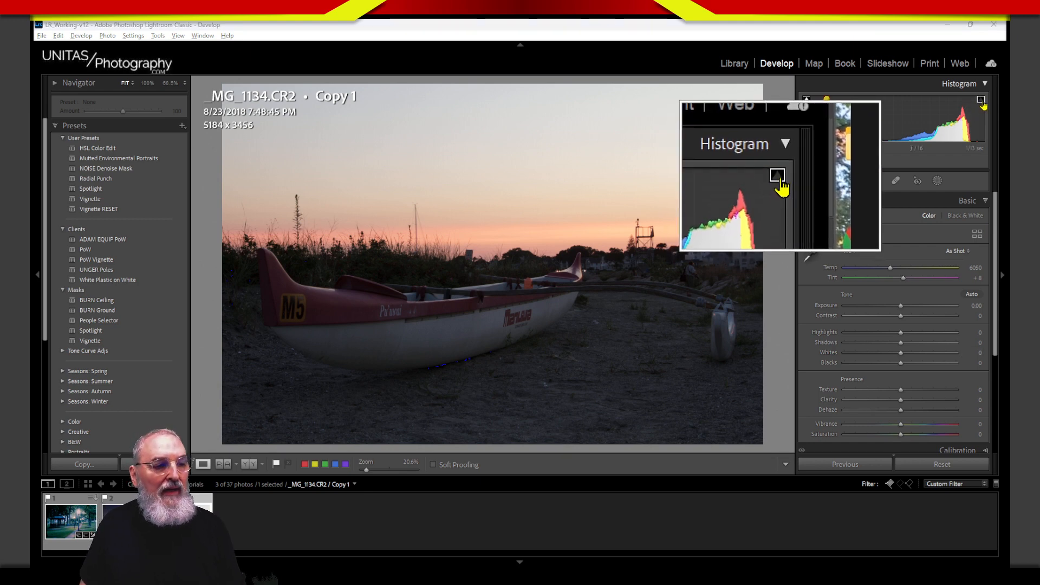
key("Escape")
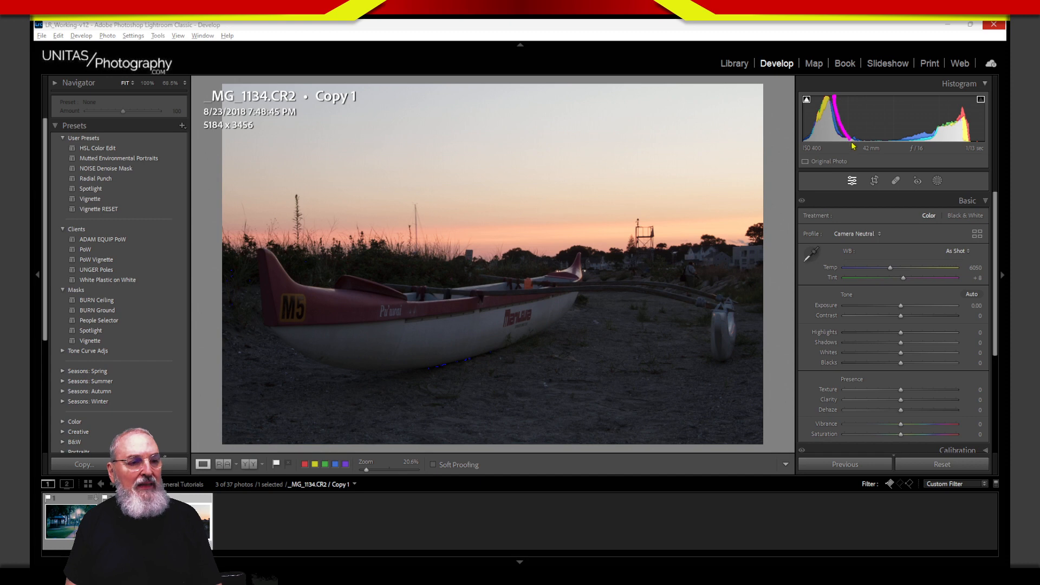
mouse_move(840, 117)
left_mouse_down()
mouse_move(904, 158)
mouse_move(935, 88)
mouse_move(935, 128)
mouse_move(866, 146)
mouse_move(841, 85)
mouse_move(892, 170)
mouse_move(945, 99)
mouse_move(877, 155)
left_mouse_up()
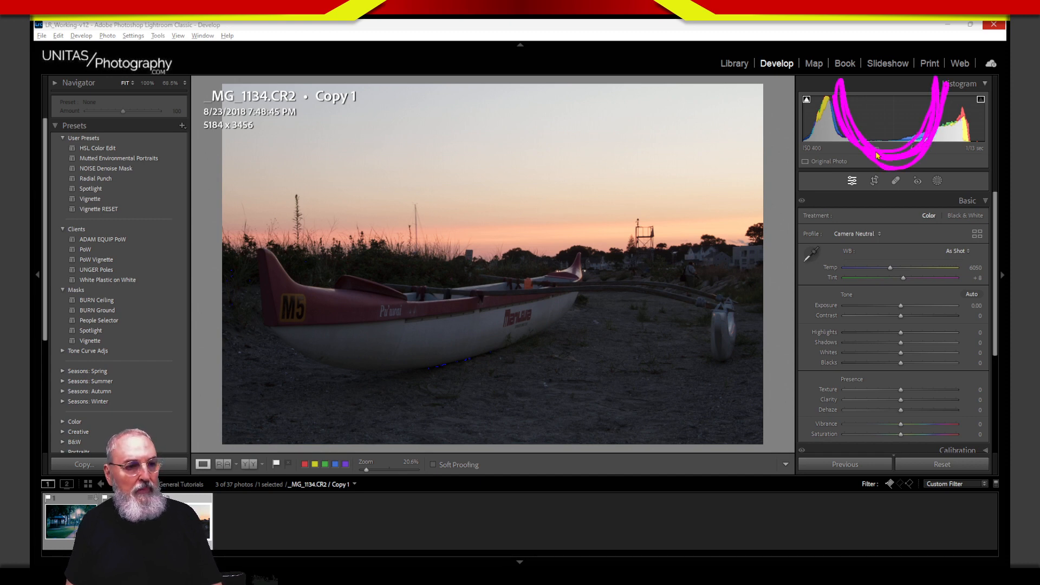
mouse_move(836, 100)
left_mouse_down()
mouse_move(842, 146)
mouse_move(801, 108)
mouse_move(827, 84)
left_mouse_up()
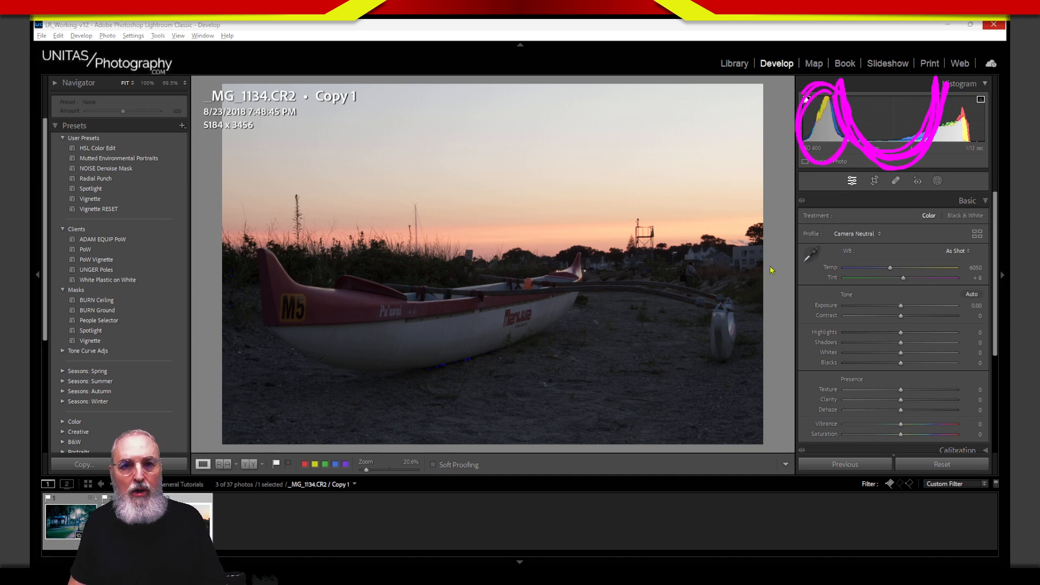
mouse_move(963, 109)
left_mouse_down()
mouse_move(931, 142)
mouse_move(973, 153)
mouse_move(963, 106)
mouse_move(937, 145)
mouse_move(982, 124)
mouse_move(942, 113)
mouse_move(965, 157)
mouse_move(949, 93)
left_mouse_up()
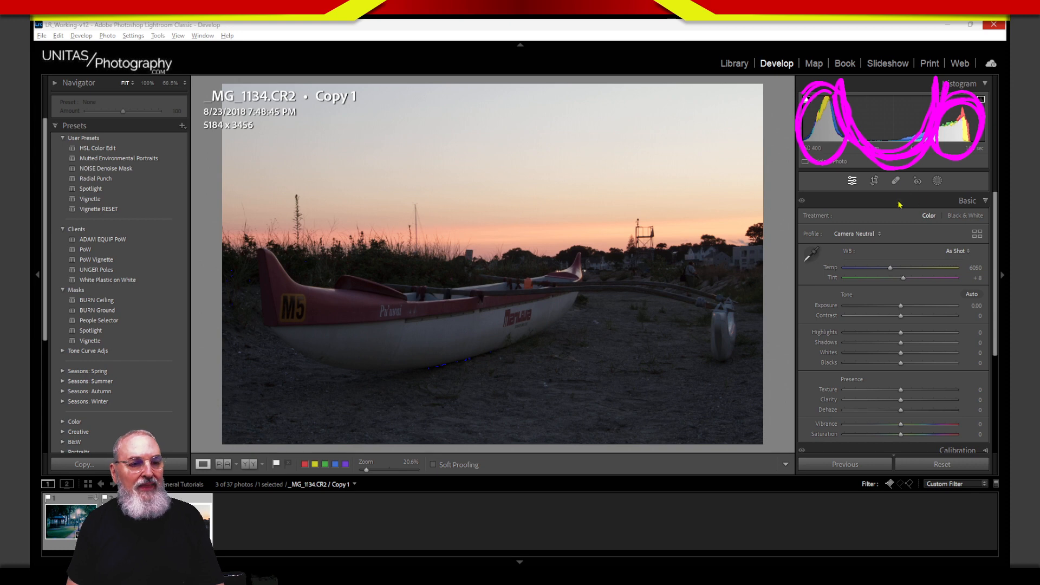
key("Escape")
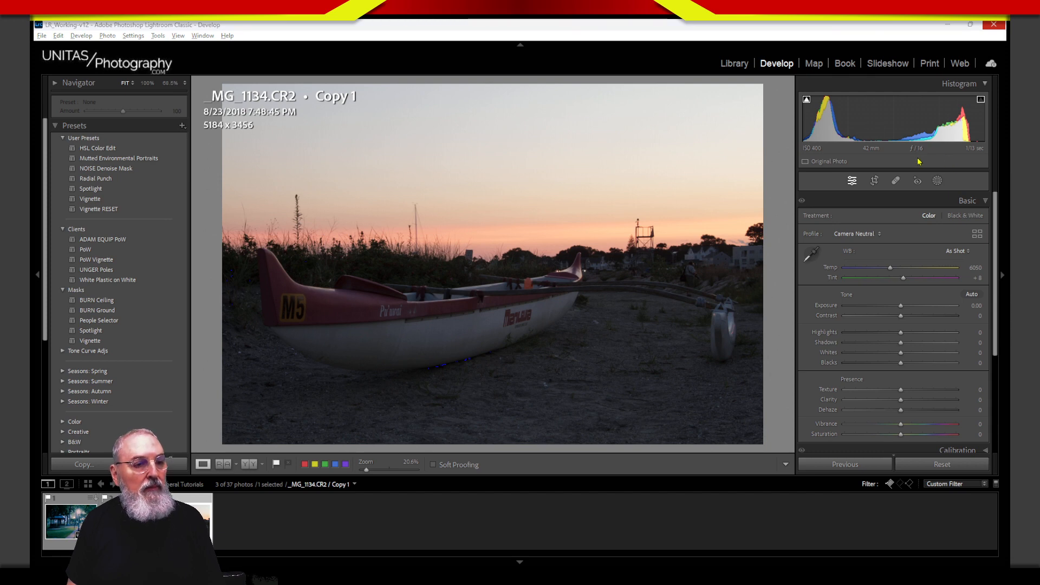
mouse_move(903, 143)
left_mouse_down()
mouse_move(905, 167)
mouse_move(934, 170)
mouse_move(969, 137)
left_mouse_up()
mouse_move(926, 202)
left_mouse_down()
mouse_move(927, 226)
mouse_move(944, 191)
left_mouse_up()
mouse_move(945, 191)
left_mouse_down()
mouse_move(943, 201)
mouse_move(958, 202)
left_mouse_up()
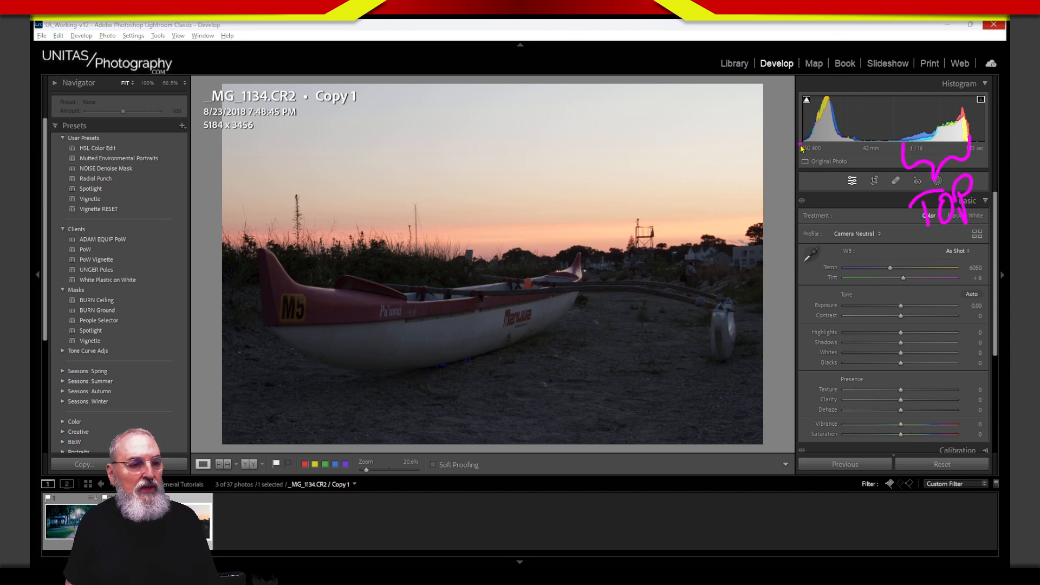
left_click_drag(802, 148, 870, 156)
mouse_move(813, 185)
left_mouse_down()
mouse_move(838, 225)
mouse_move(856, 197)
mouse_move(873, 215)
left_mouse_up()
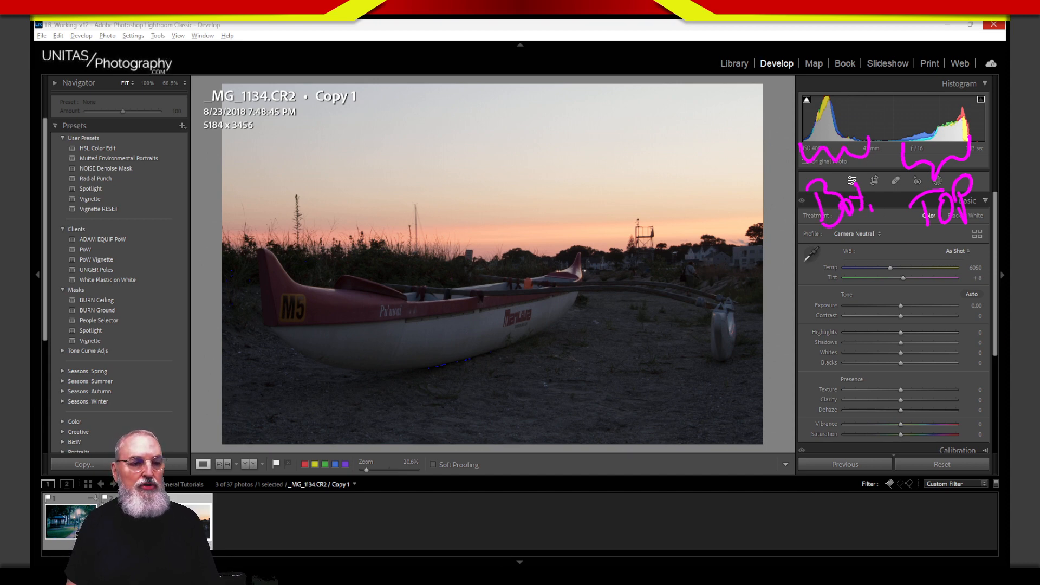
key("Escape")
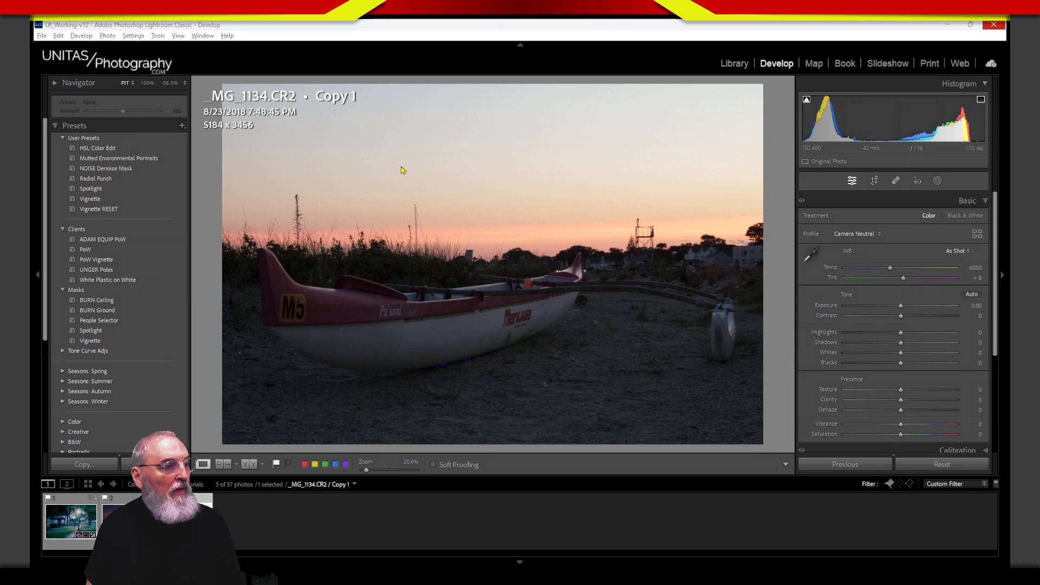
left_click_drag(394, 155, 382, 190)
mouse_move(422, 165)
left_mouse_down()
mouse_move(422, 186)
mouse_move(434, 178)
left_mouse_up()
mouse_move(440, 179)
left_mouse_down()
mouse_move(468, 147)
mouse_move(477, 174)
left_mouse_up()
left_click_drag(485, 152, 490, 172)
left_click_drag(496, 163, 544, 162)
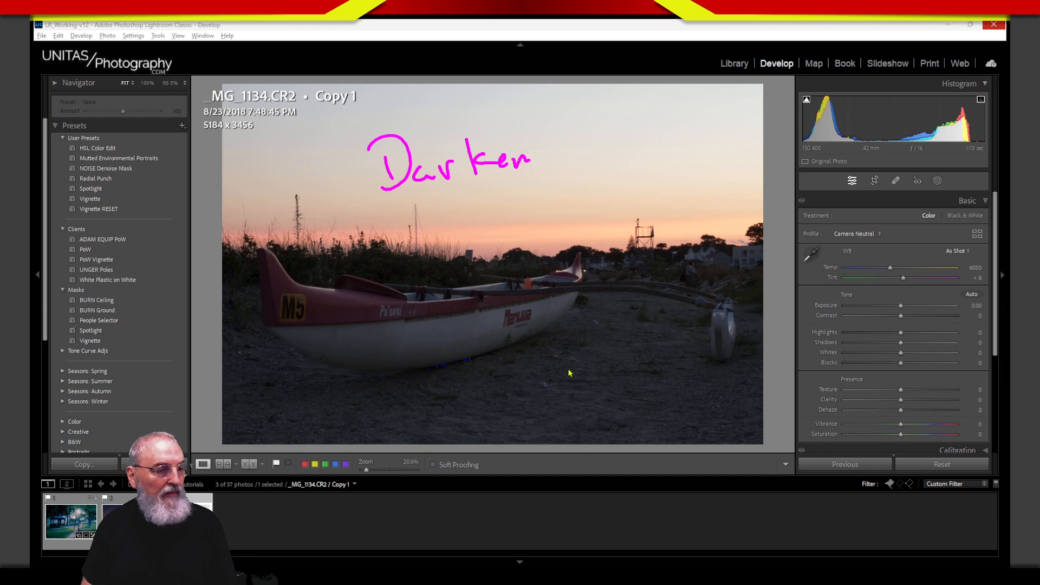
mouse_move(568, 368)
left_mouse_down()
mouse_move(557, 362)
mouse_move(622, 360)
mouse_move(604, 372)
mouse_move(646, 341)
mouse_move(707, 339)
left_mouse_up()
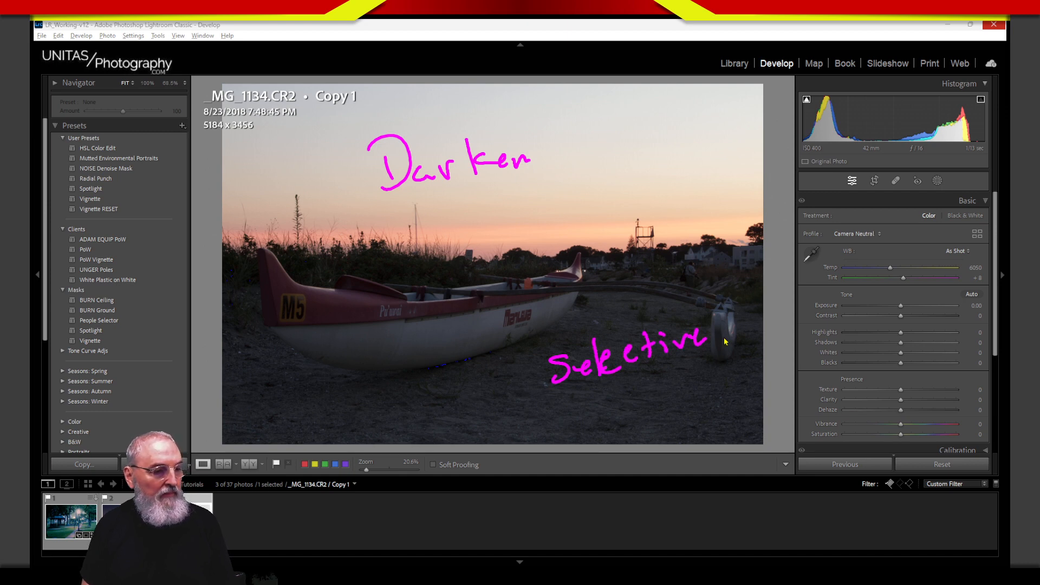
mouse_move(615, 392)
left_mouse_down()
mouse_move(644, 404)
mouse_move(743, 374)
mouse_move(726, 411)
left_mouse_up()
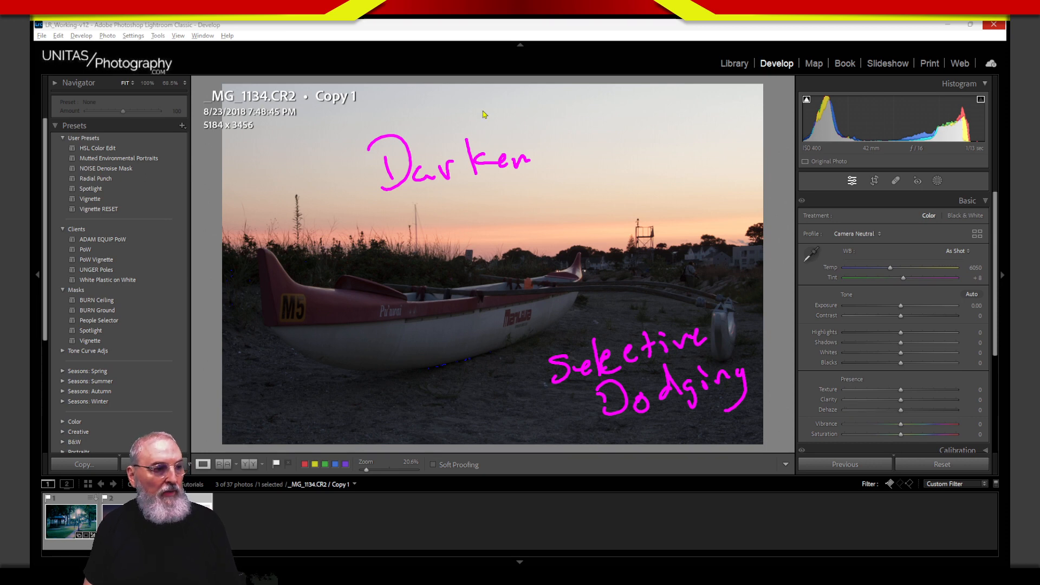
mouse_move(544, 101)
left_mouse_down()
mouse_move(550, 115)
mouse_move(567, 109)
mouse_move(642, 124)
left_mouse_up()
key("Escape")
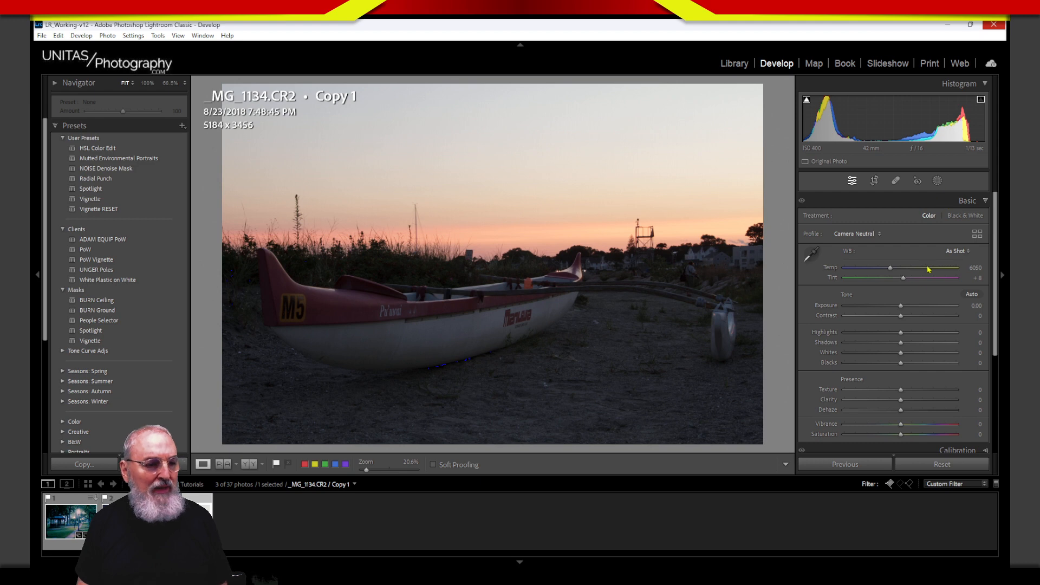
mouse_move(308, 263)
left_mouse_down()
mouse_move(262, 245)
mouse_move(256, 327)
mouse_move(318, 393)
mouse_move(450, 395)
mouse_move(540, 350)
mouse_move(591, 300)
mouse_move(587, 254)
mouse_move(419, 288)
mouse_move(329, 253)
left_mouse_up()
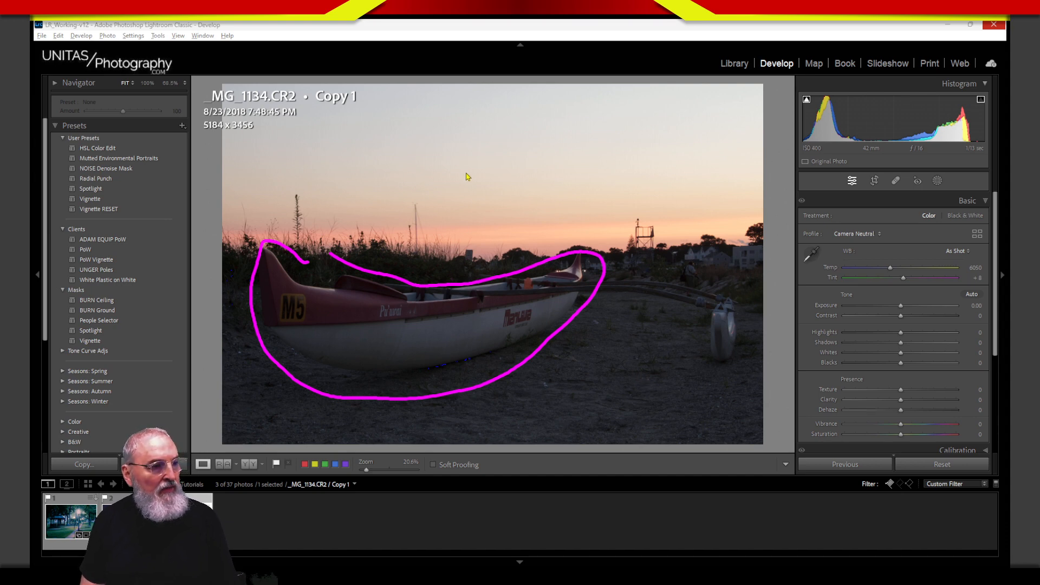
mouse_move(474, 118)
left_mouse_down()
mouse_move(471, 195)
mouse_move(454, 184)
mouse_move(487, 192)
left_mouse_up()
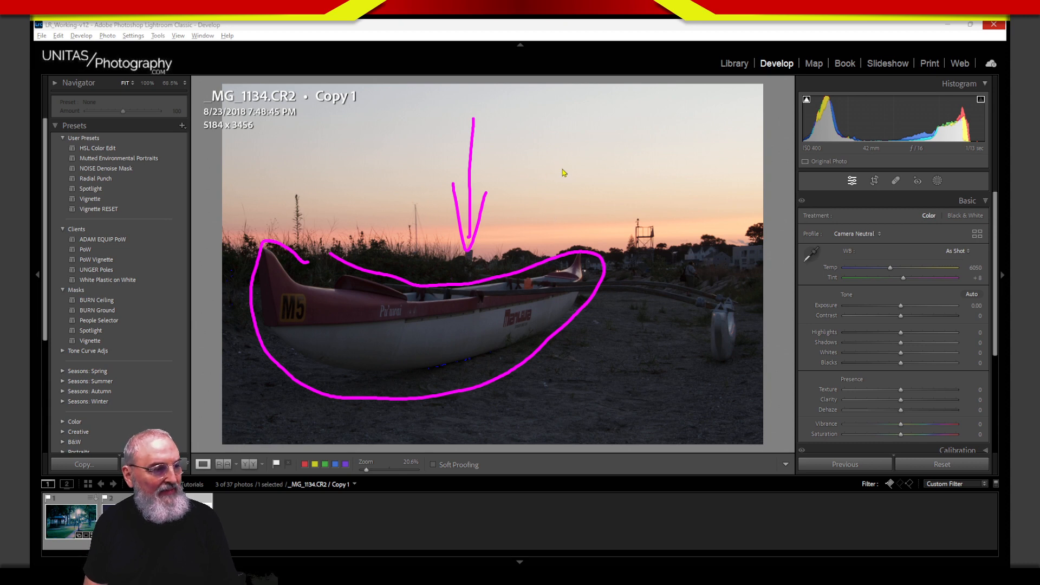
mouse_move(484, 284)
left_mouse_down()
mouse_move(286, 261)
mouse_move(264, 330)
mouse_move(464, 394)
mouse_move(591, 315)
mouse_move(543, 273)
mouse_move(406, 300)
mouse_move(283, 266)
mouse_move(306, 382)
mouse_move(552, 362)
mouse_move(601, 270)
left_mouse_up()
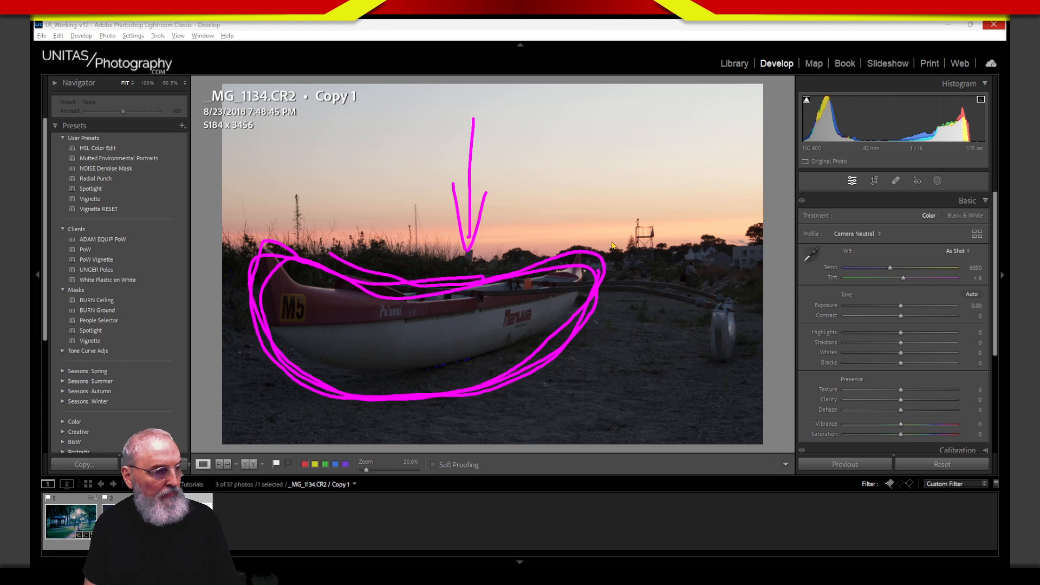
left_click_drag(553, 134, 556, 236)
left_click_drag(541, 195, 566, 201)
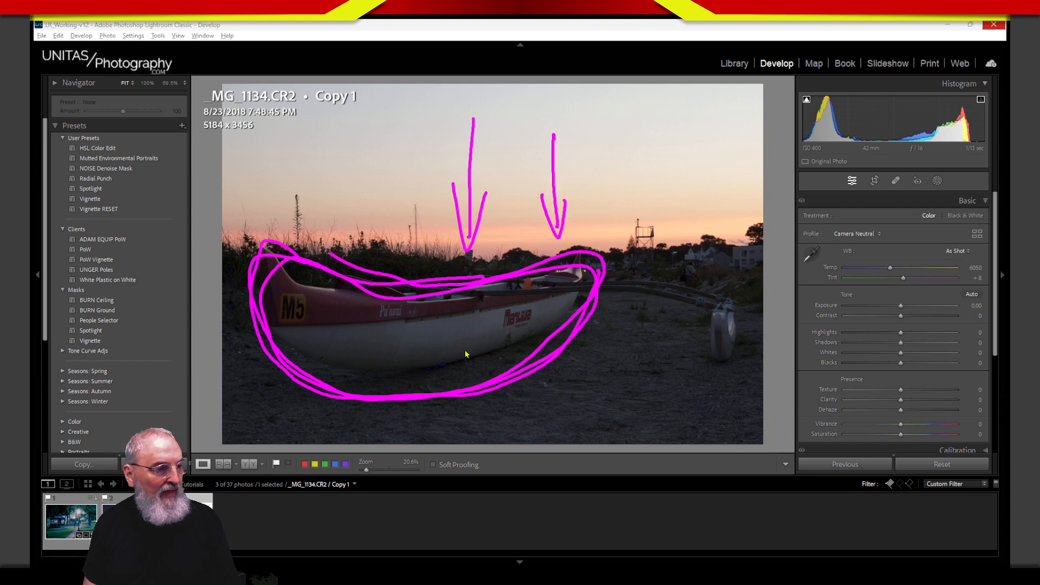
mouse_move(450, 375)
left_mouse_down()
mouse_move(445, 335)
mouse_move(458, 330)
mouse_move(470, 355)
left_mouse_up()
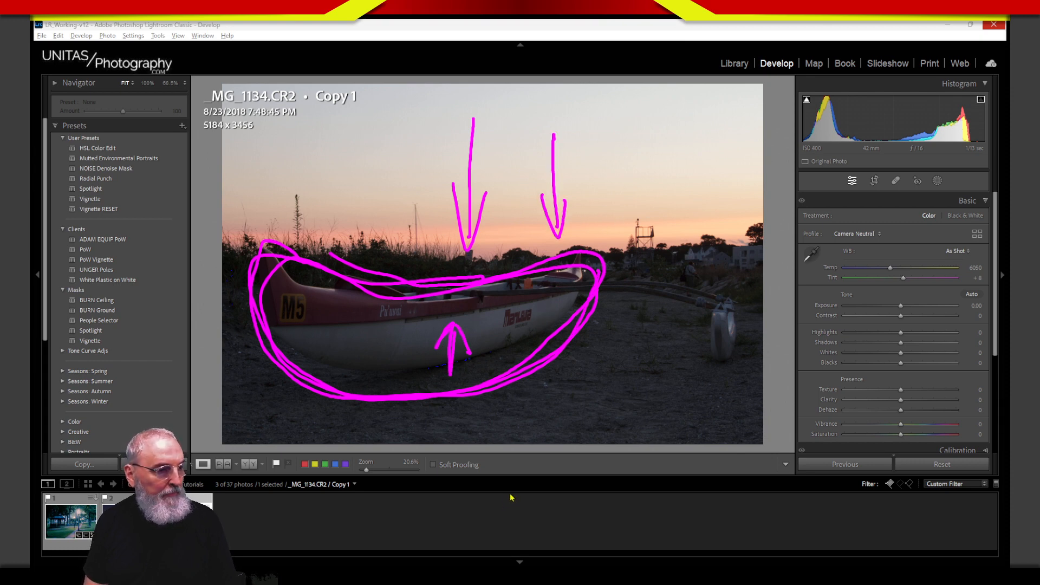
Step: Clear the drawn notes and lower the white balance Temp from 6050 to 4760
key("Escape")
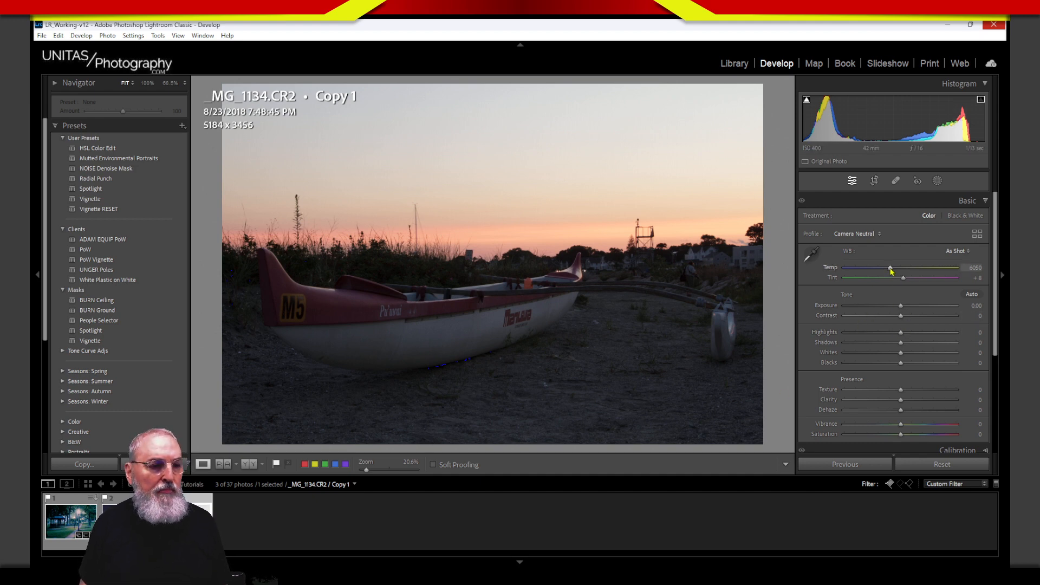
left_click_drag(890, 270, 893, 274)
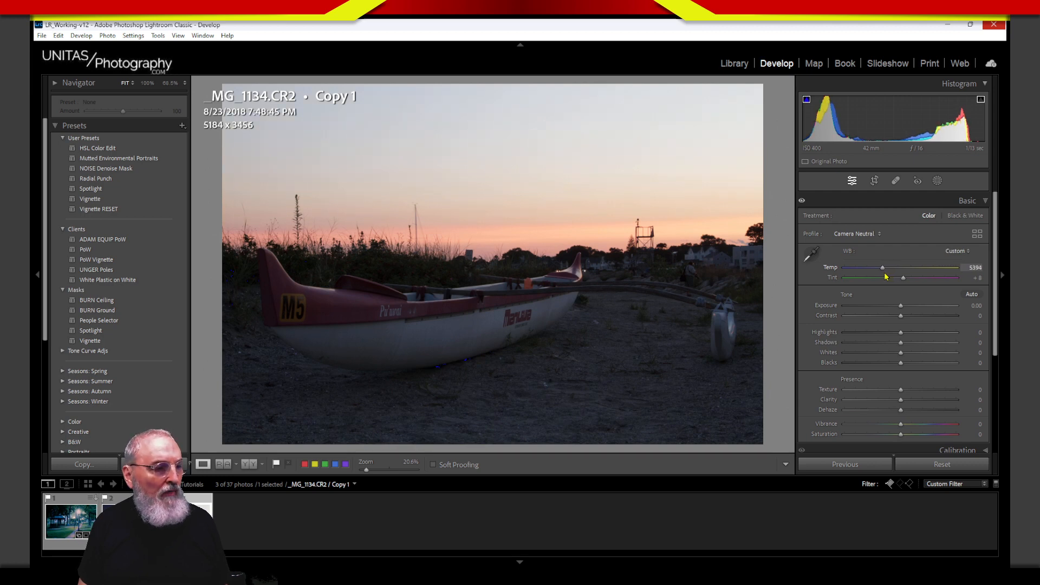
left_click_drag(886, 277, 884, 278)
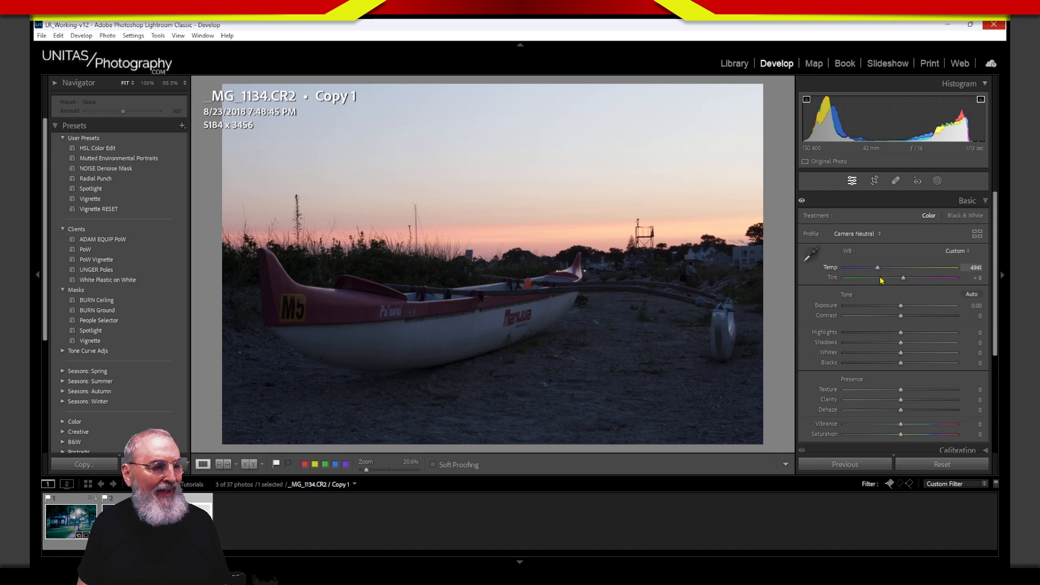
left_click_drag(881, 281, 882, 282)
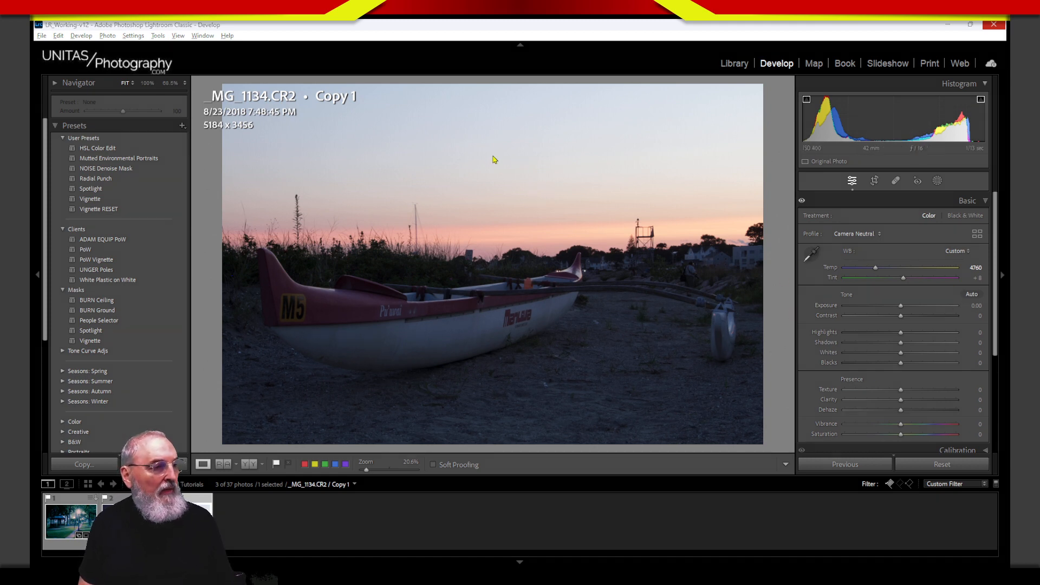
mouse_move(474, 118)
left_mouse_down()
mouse_move(479, 154)
mouse_move(484, 119)
mouse_move(483, 158)
mouse_move(569, 150)
left_mouse_up()
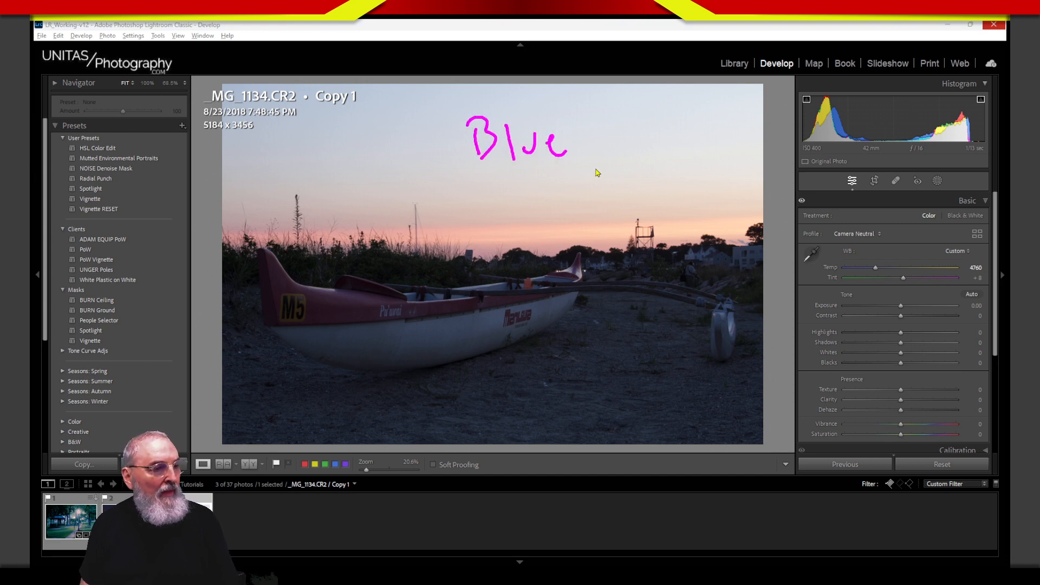
key("Escape")
key("ctrl+2")
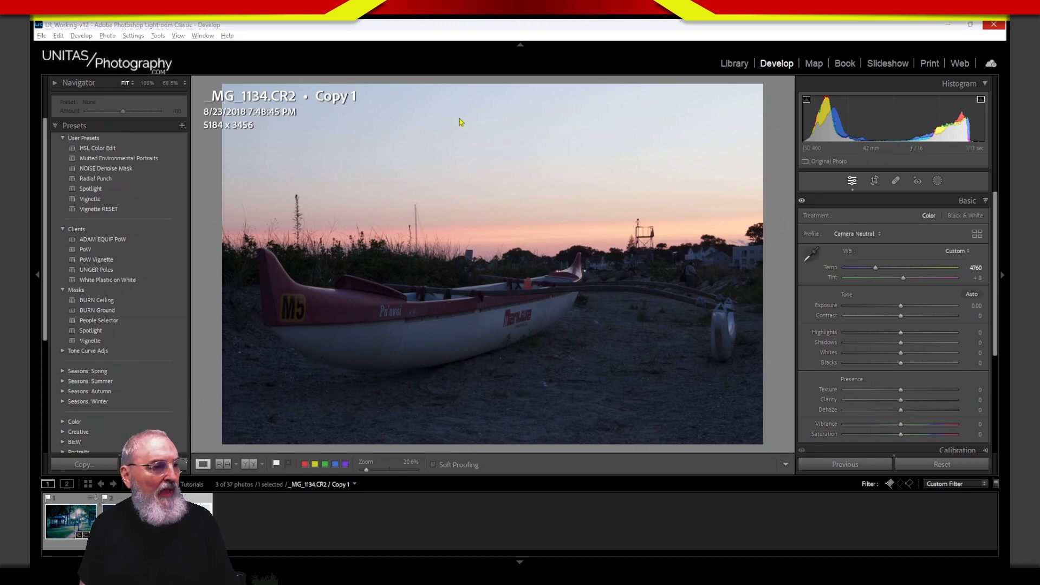
left_click(459, 120)
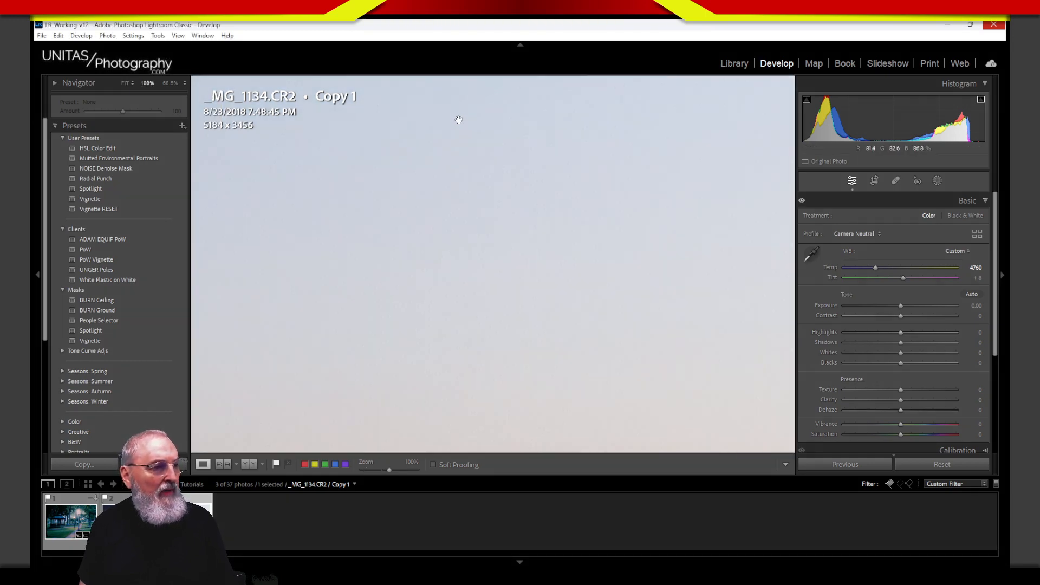
left_click(483, 145)
key("ctrl+2")
mouse_move(466, 107)
left_mouse_down()
mouse_move(474, 136)
mouse_move(515, 114)
mouse_move(538, 132)
left_mouse_up()
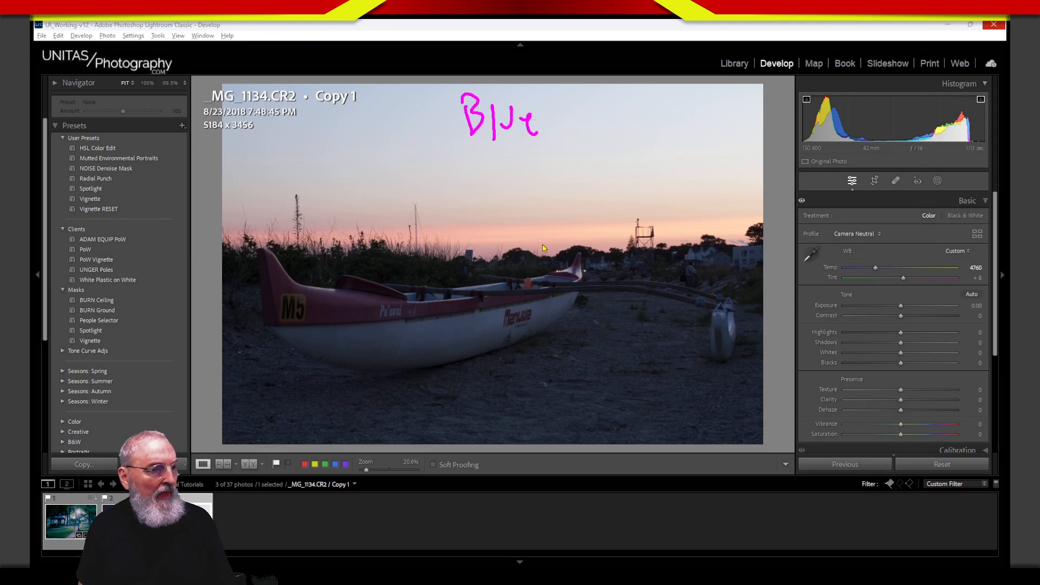
mouse_move(510, 235)
left_mouse_down()
mouse_move(533, 261)
mouse_move(594, 221)
mouse_move(594, 243)
left_mouse_up()
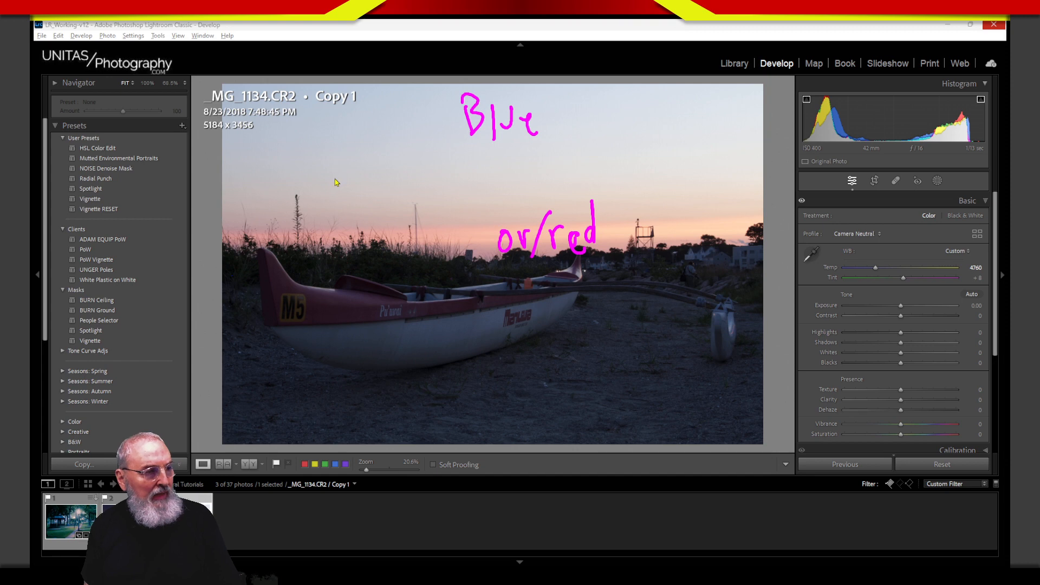
left_click_drag(324, 181, 707, 171)
left_click_drag(323, 224, 713, 222)
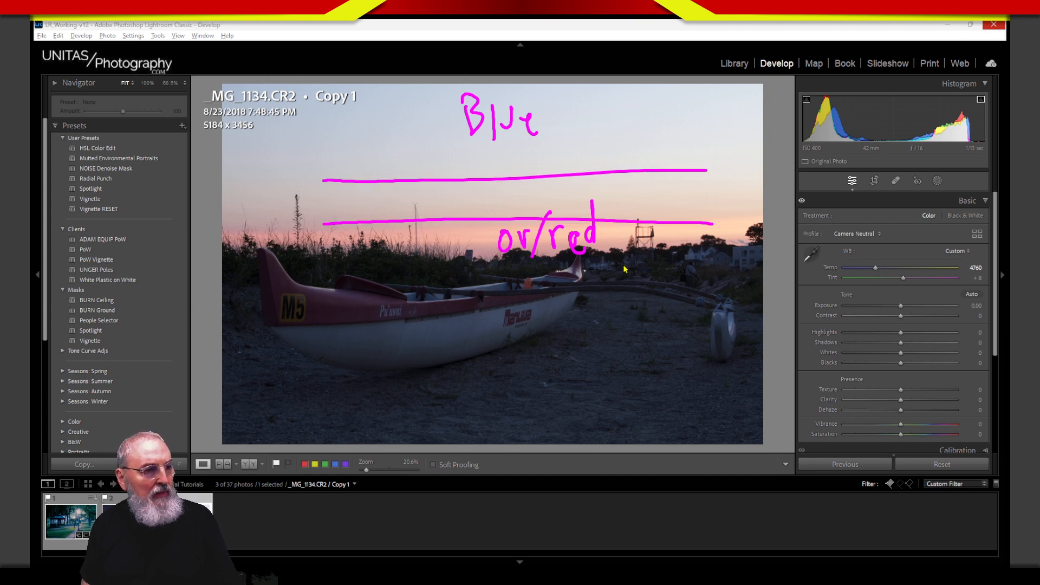
key("Escape")
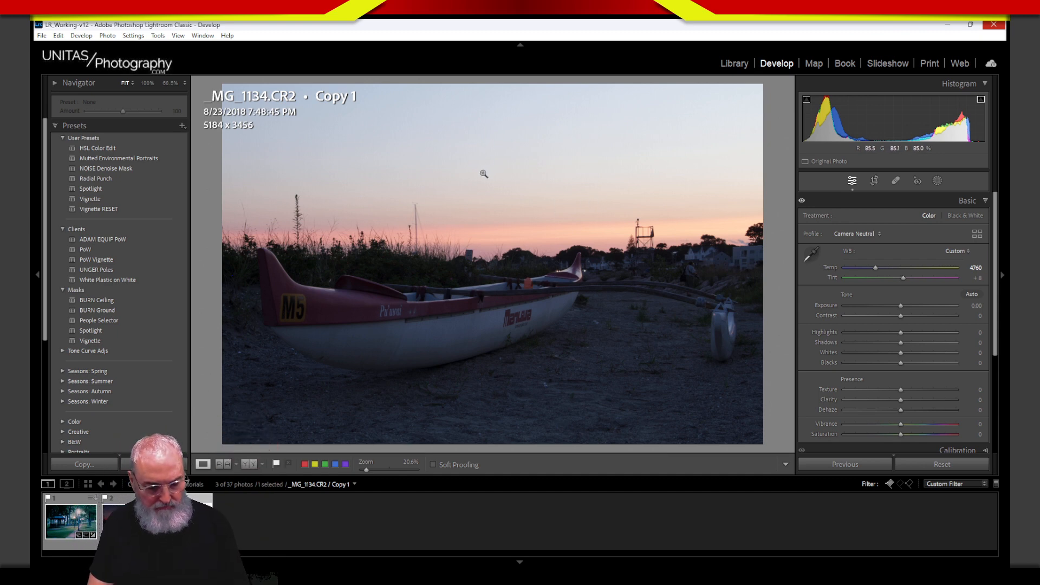
key("ctrl+2")
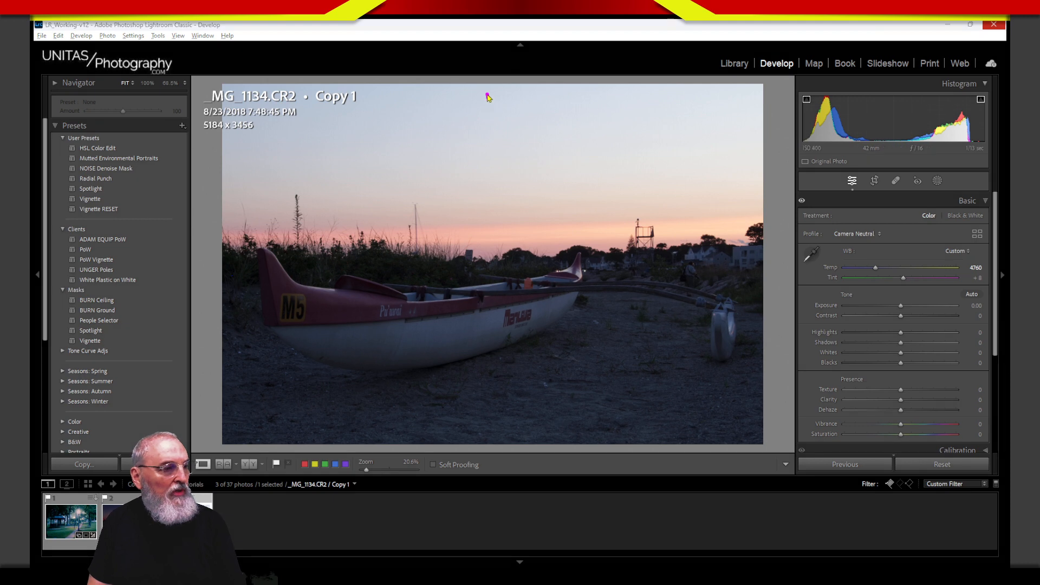
mouse_move(487, 96)
left_mouse_down()
mouse_move(443, 93)
mouse_move(498, 95)
mouse_move(491, 130)
mouse_move(494, 116)
mouse_move(534, 107)
mouse_move(524, 109)
mouse_move(536, 124)
left_mouse_up()
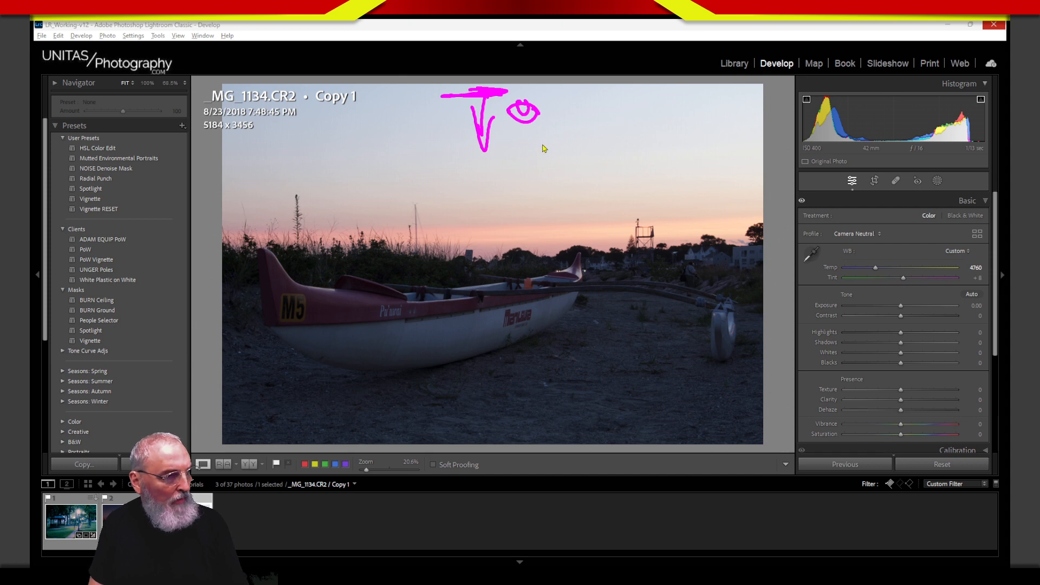
mouse_move(561, 101)
left_mouse_down()
mouse_move(566, 89)
mouse_move(596, 106)
mouse_move(634, 99)
left_mouse_up()
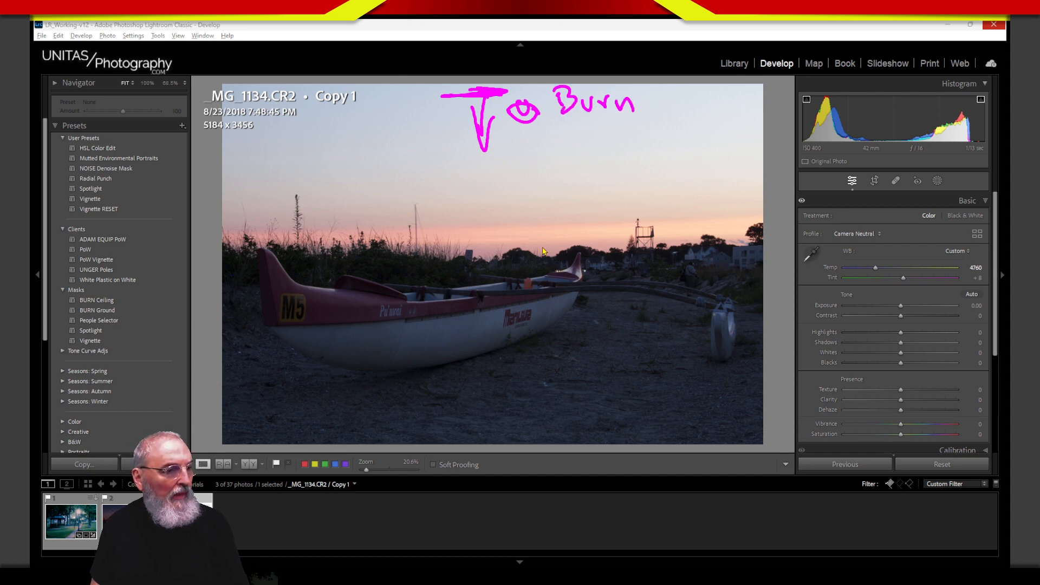
key("Escape")
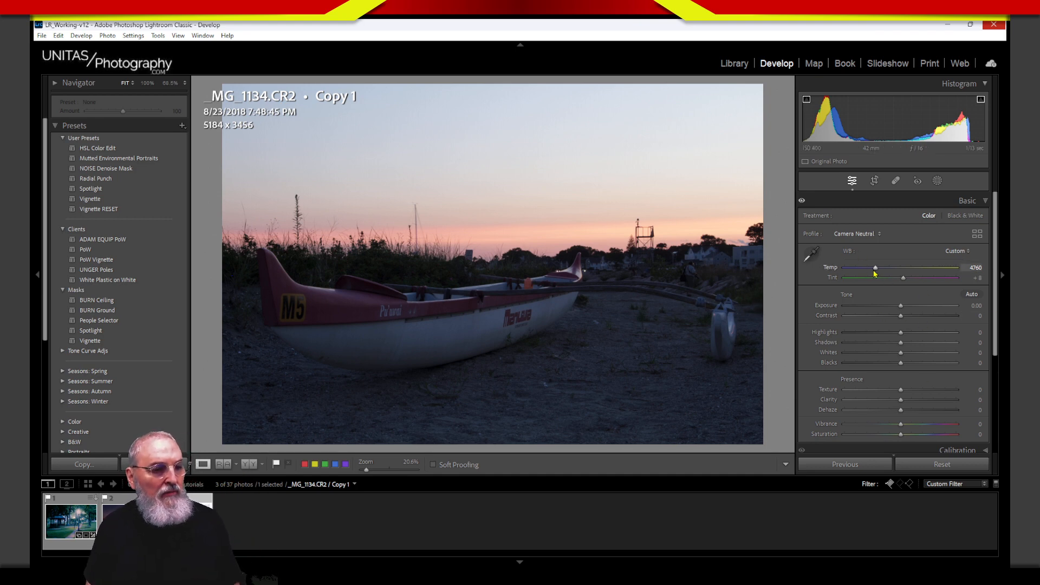
Step: Fine-tune the white balance Temp from 4760 down to about 4579
left_click_drag(875, 268, 873, 270)
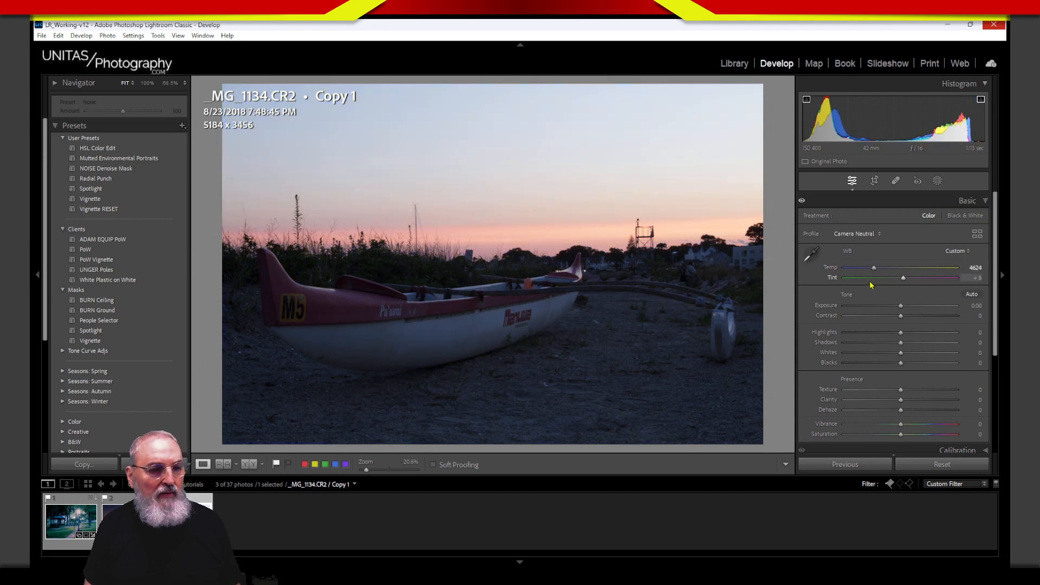
left_click_drag(876, 269, 874, 269)
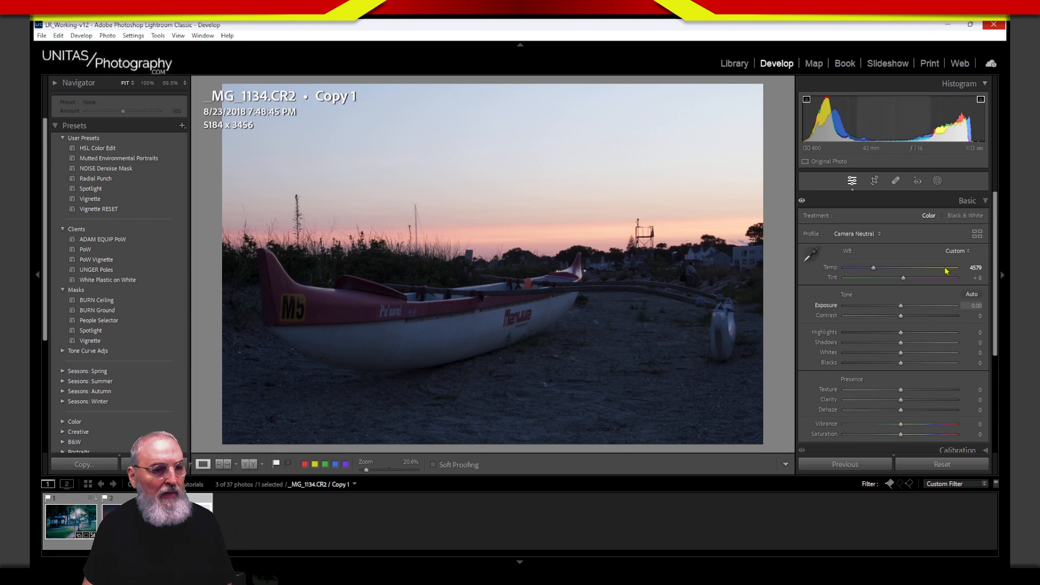
Step: Collapse Basic and set Calibration Blue Primary Saturation +3 and Red Primary Saturation +46
left_click(940, 202)
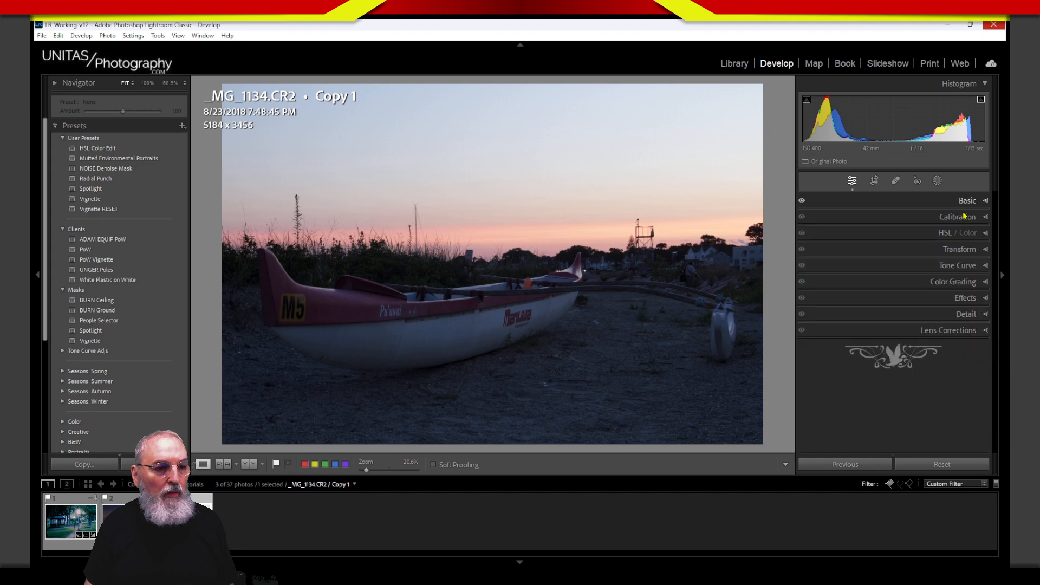
left_click(960, 217)
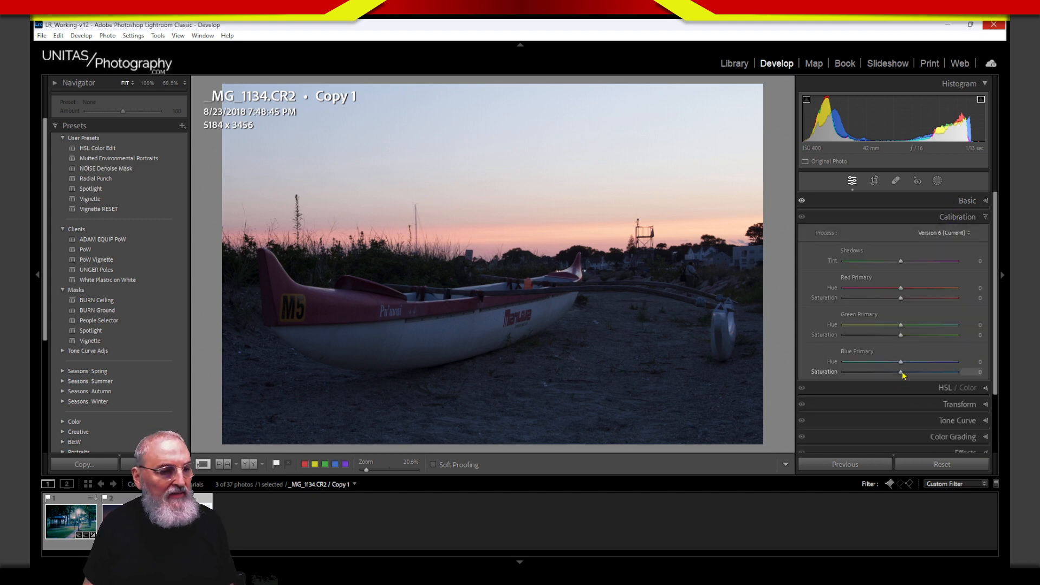
mouse_move(901, 372)
left_mouse_down()
mouse_move(914, 373)
mouse_move(897, 377)
left_mouse_up()
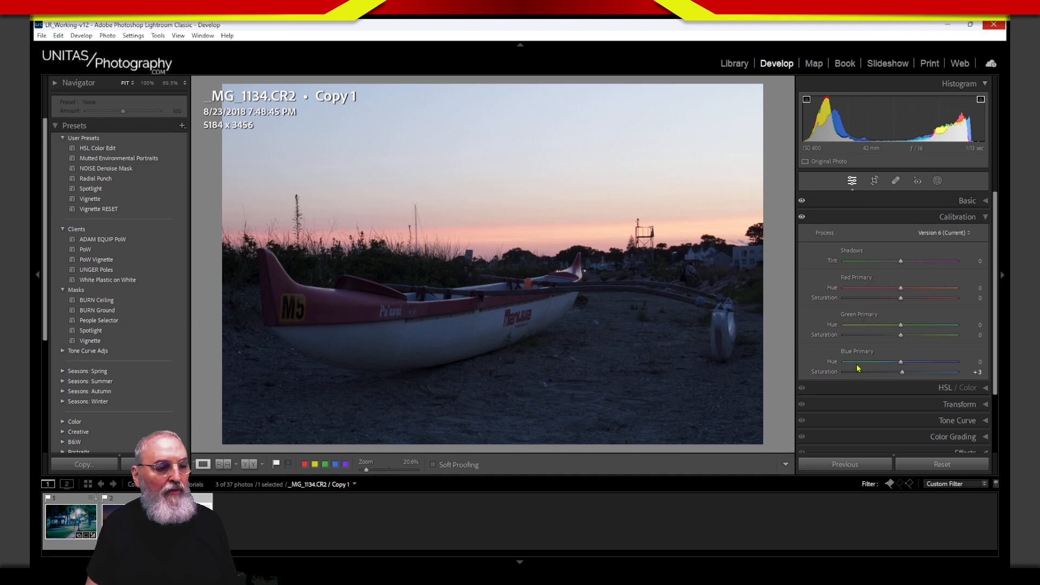
left_click_drag(892, 304, 915, 310)
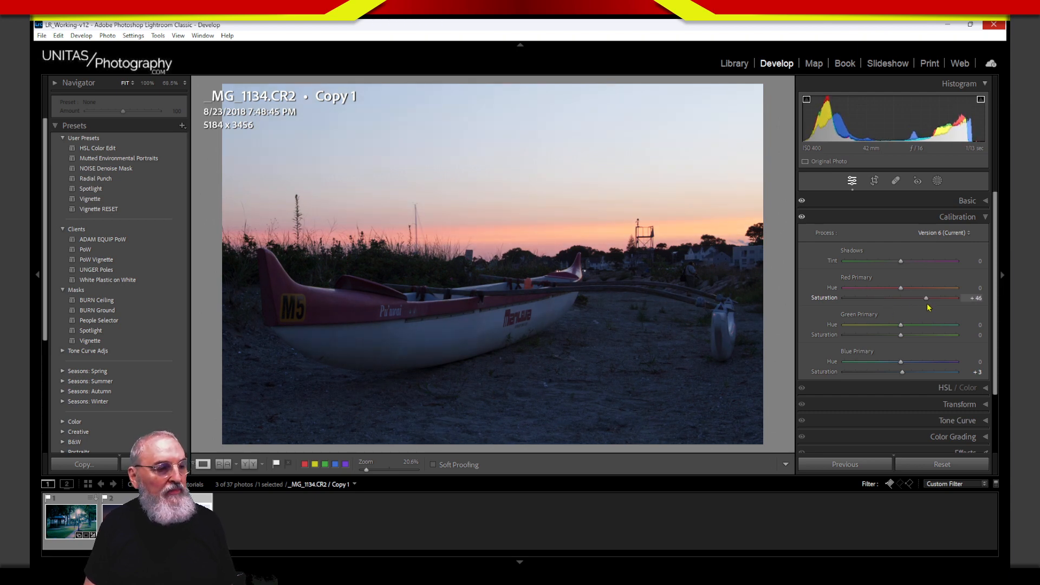
Step: In Calibration, set Red Primary Saturation to +48 and Green to +41, and reset Blue Saturation to 0
left_click_drag(927, 307, 930, 307)
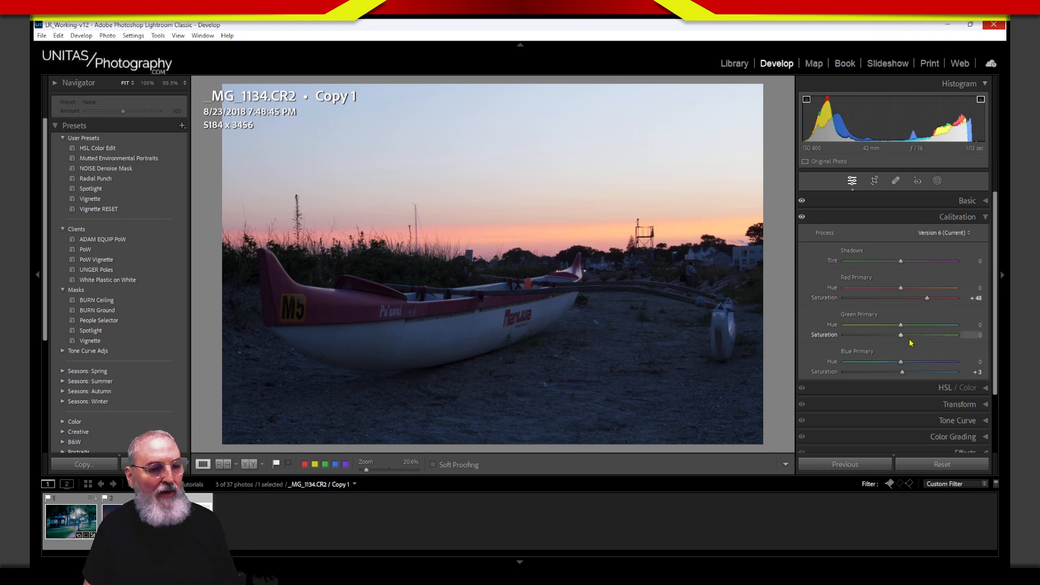
left_click_drag(925, 335, 890, 336)
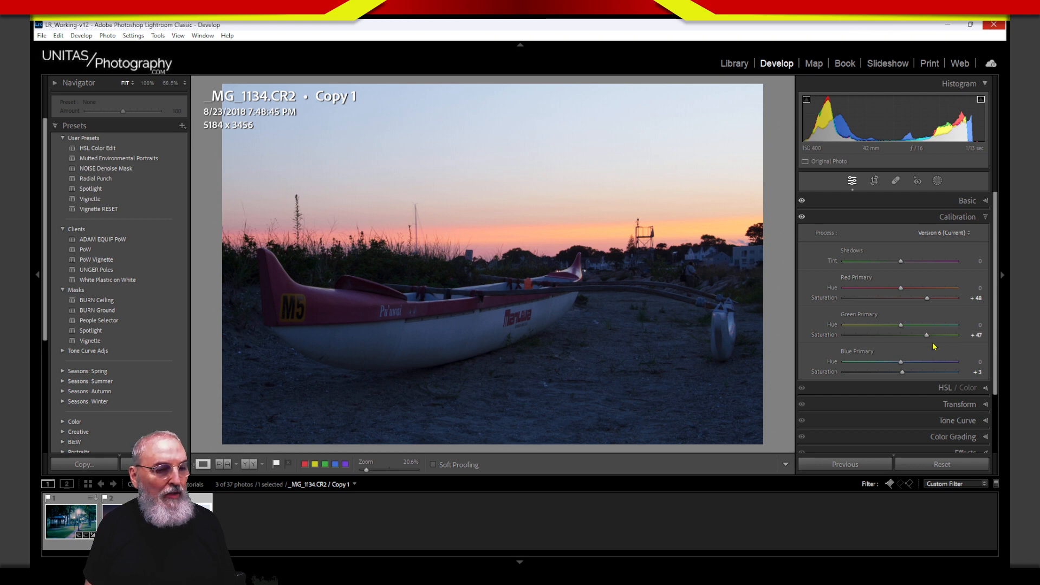
left_click_drag(927, 336, 913, 383)
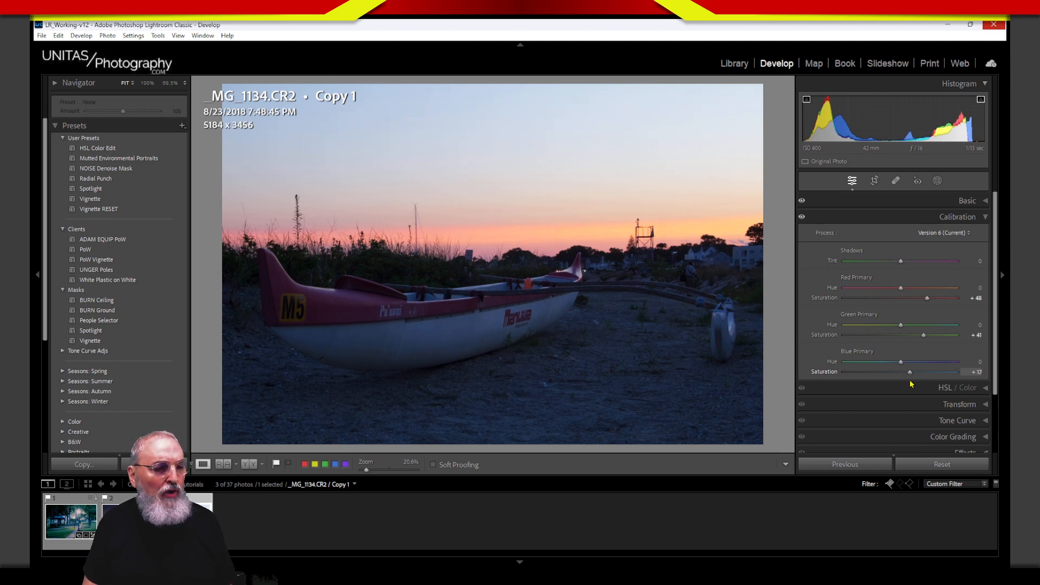
double_click(826, 372)
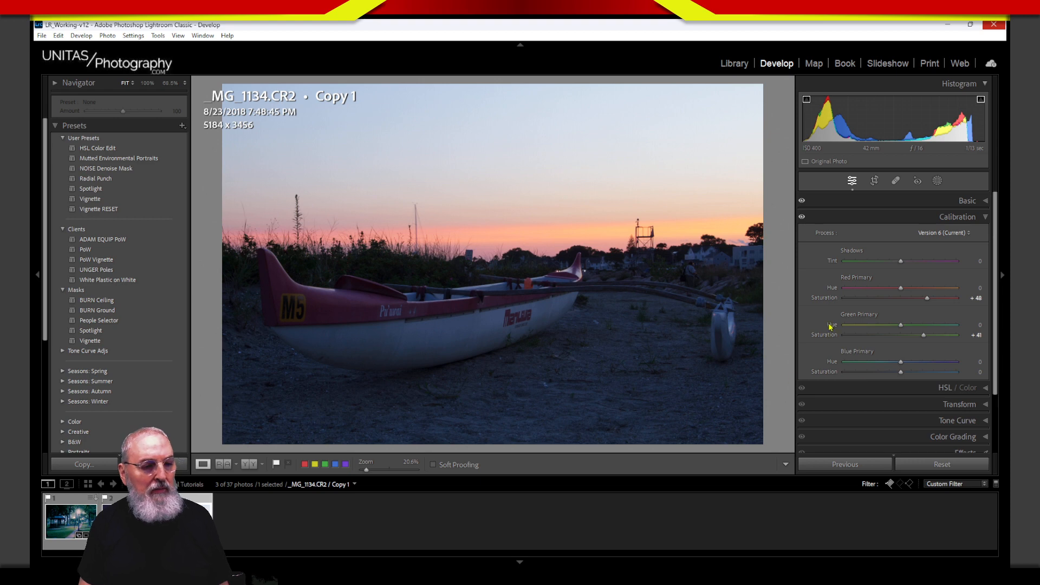
Step: In Lens Corrections, enable Remove Chromatic Aberration and Enable Profile Corrections, then collapse the panels
left_click(938, 218)
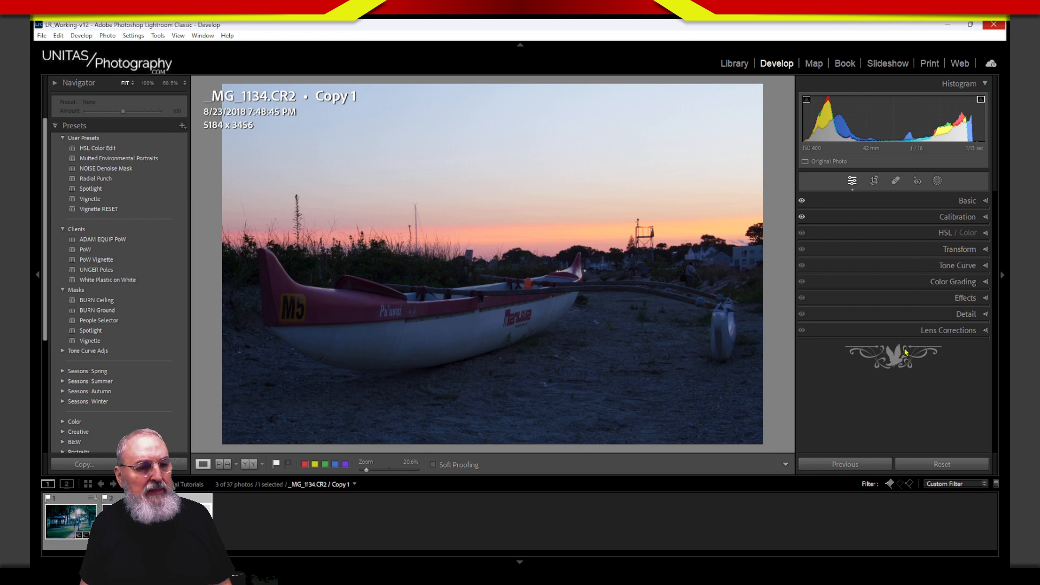
left_click(909, 331)
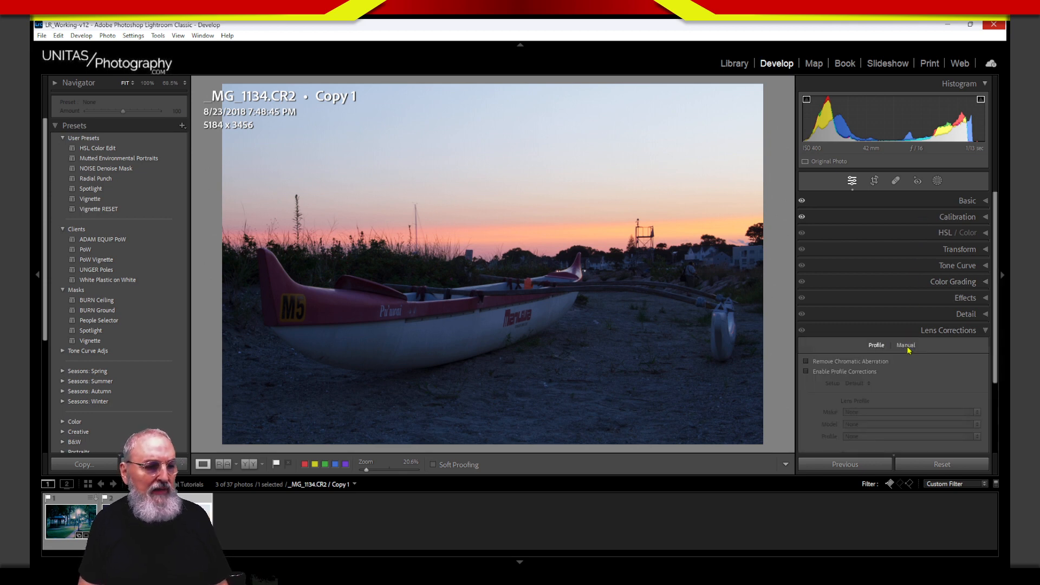
left_click(820, 361)
left_click(820, 372)
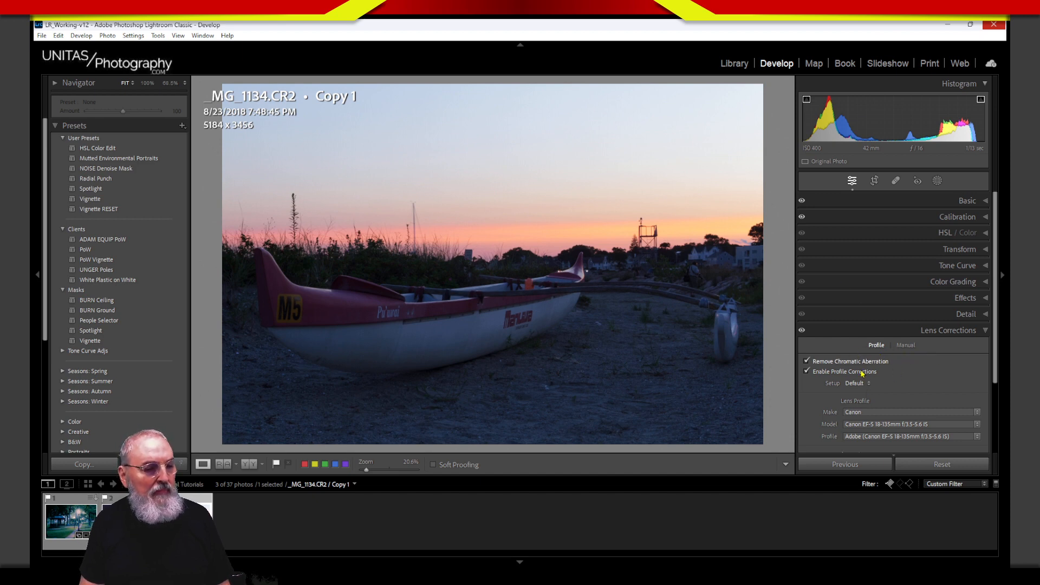
left_click_drag(995, 371, 994, 439)
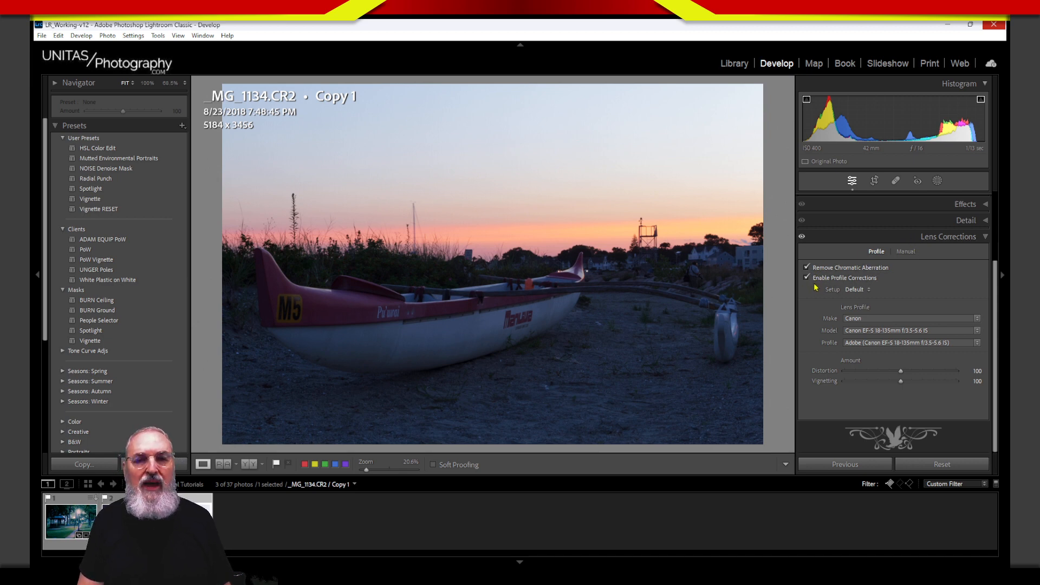
left_click(872, 240)
left_click(874, 235)
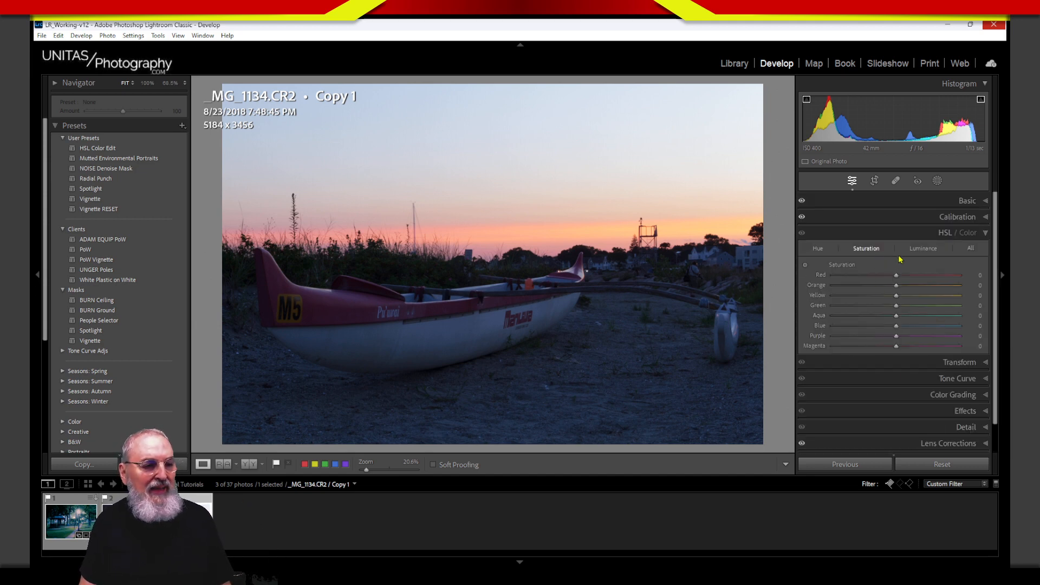
left_click(883, 236)
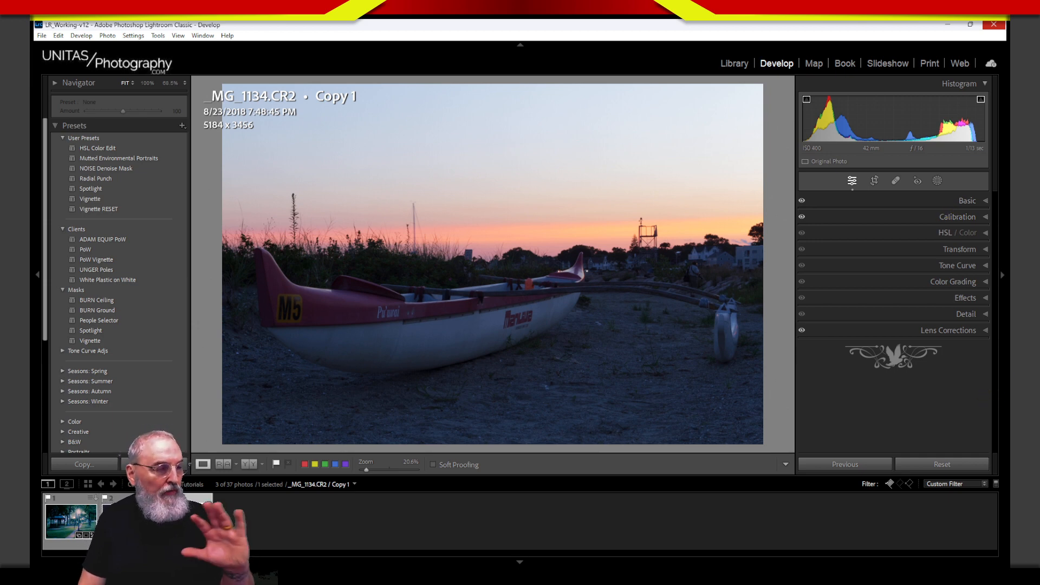
Step: Create Mask 1 with the Sky selection so it covers only the photo's sky
left_click(938, 182)
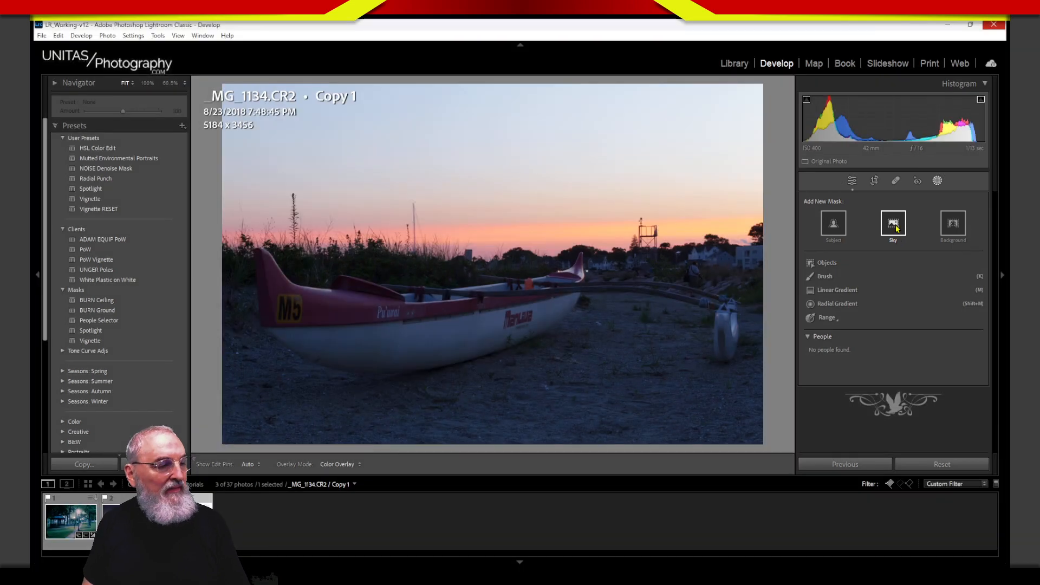
left_click(894, 224)
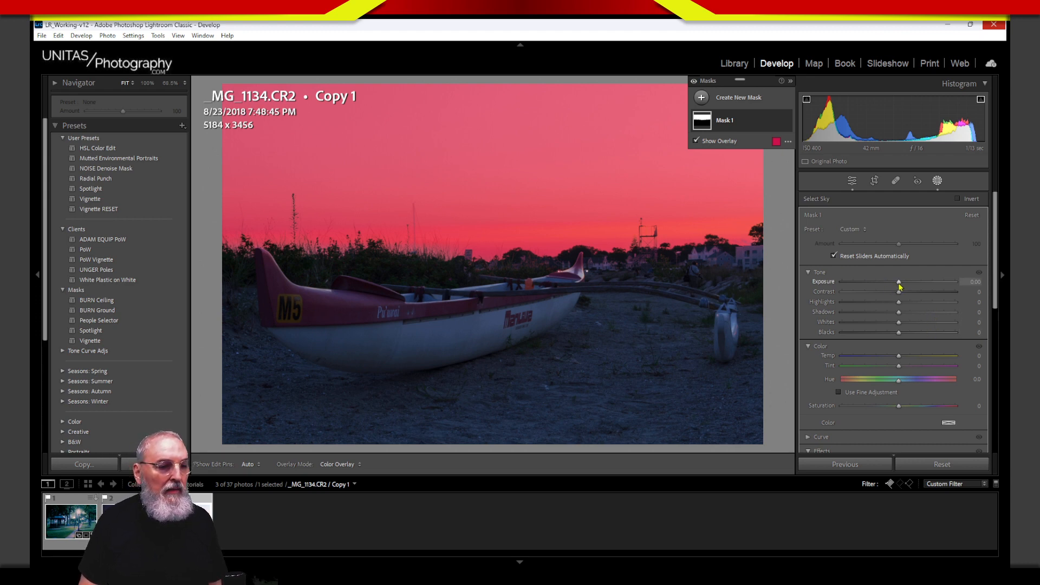
Step: Reset the sky mask's Exposure to 0.00 and turn on the red mask overlay with O
mouse_move(899, 286)
left_mouse_down()
mouse_move(867, 301)
mouse_move(897, 298)
left_mouse_up()
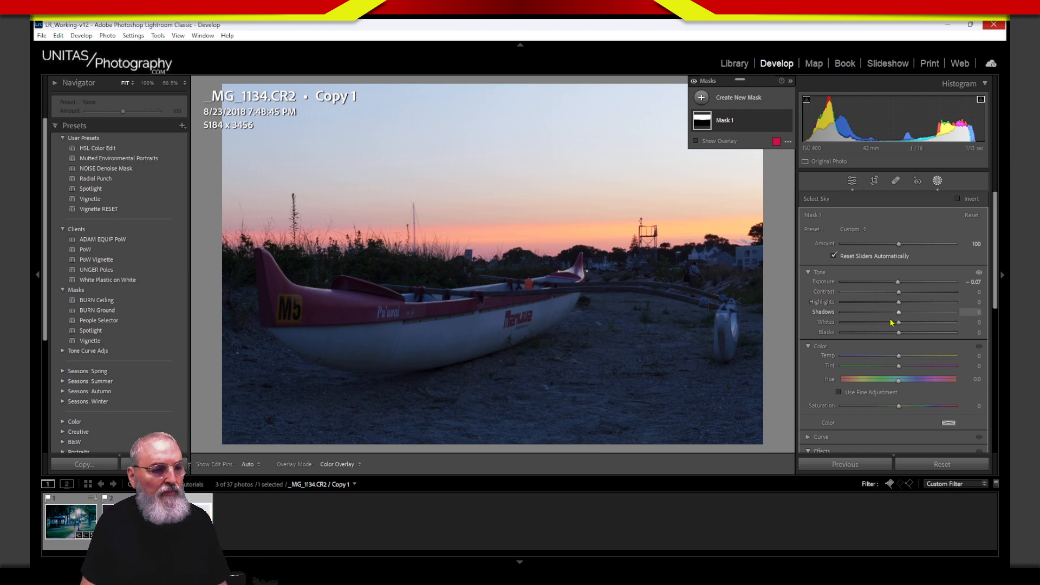
left_click(819, 273)
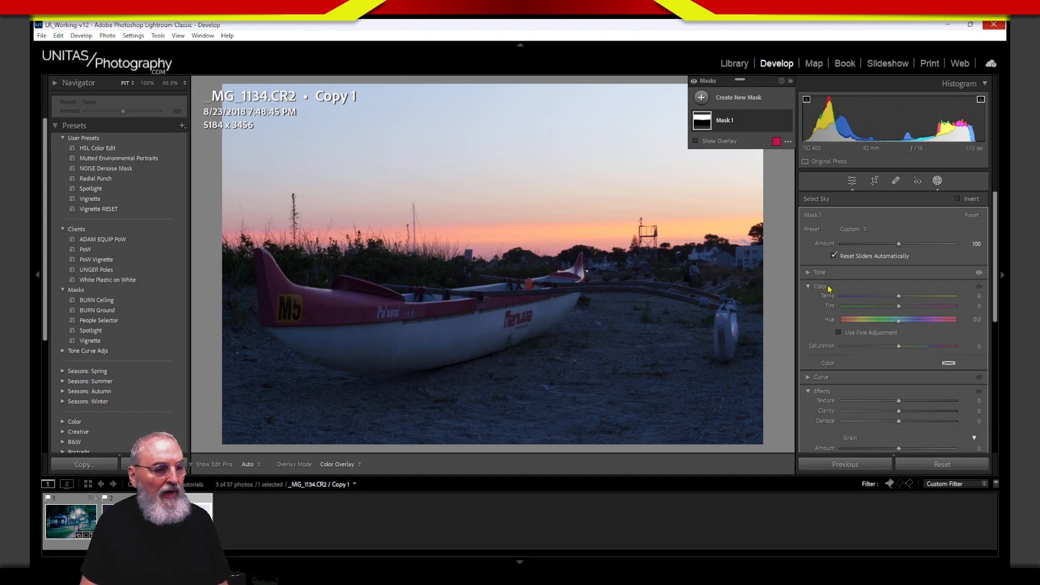
left_click(820, 273)
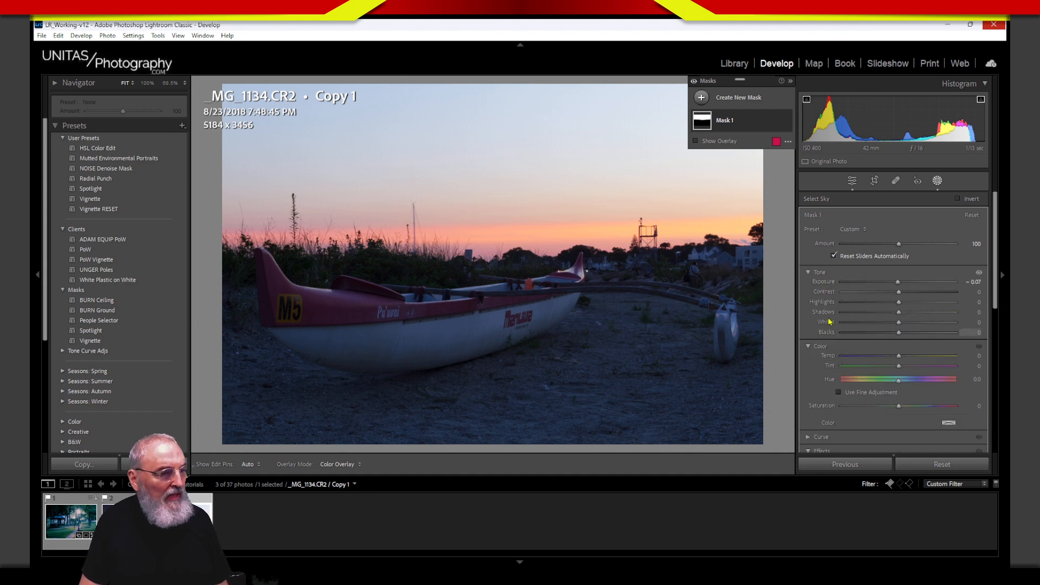
double_click(824, 281)
key("o")
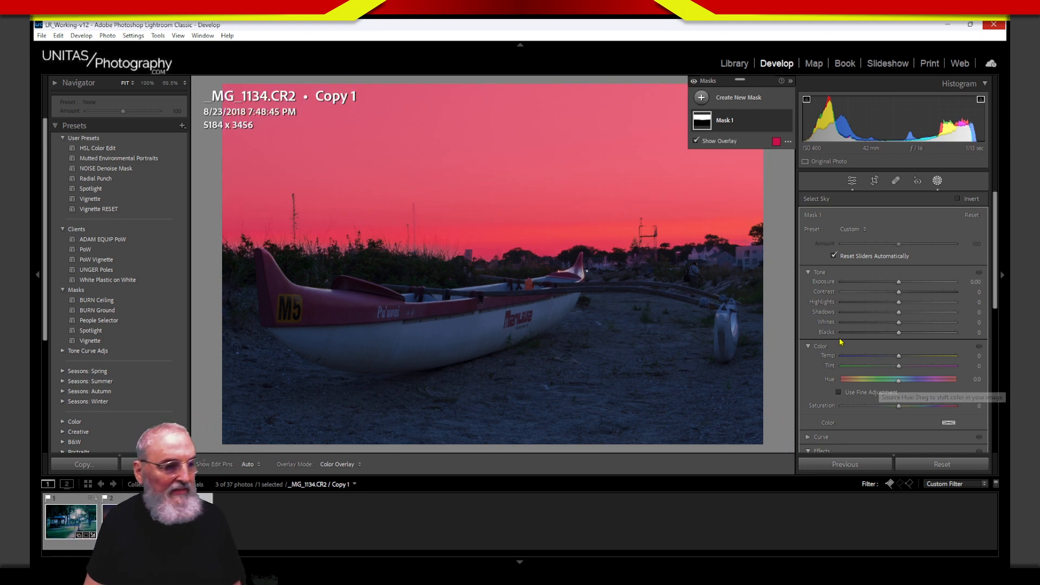
Step: Expand Mask 1 to show its Sky 1 component and try holding Alt for Intersect
left_click(754, 123)
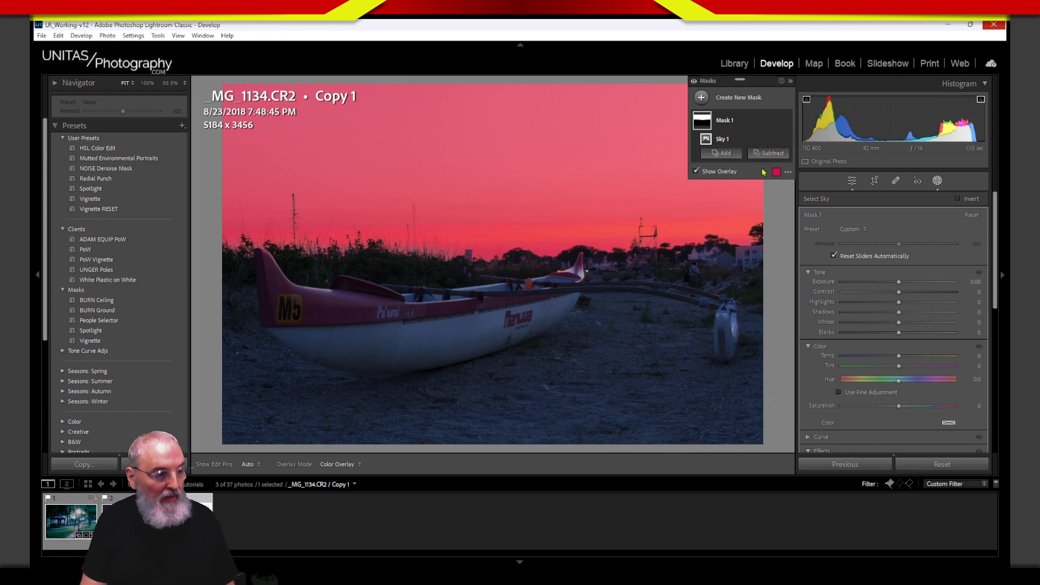
key("ctrl")
key("alt")
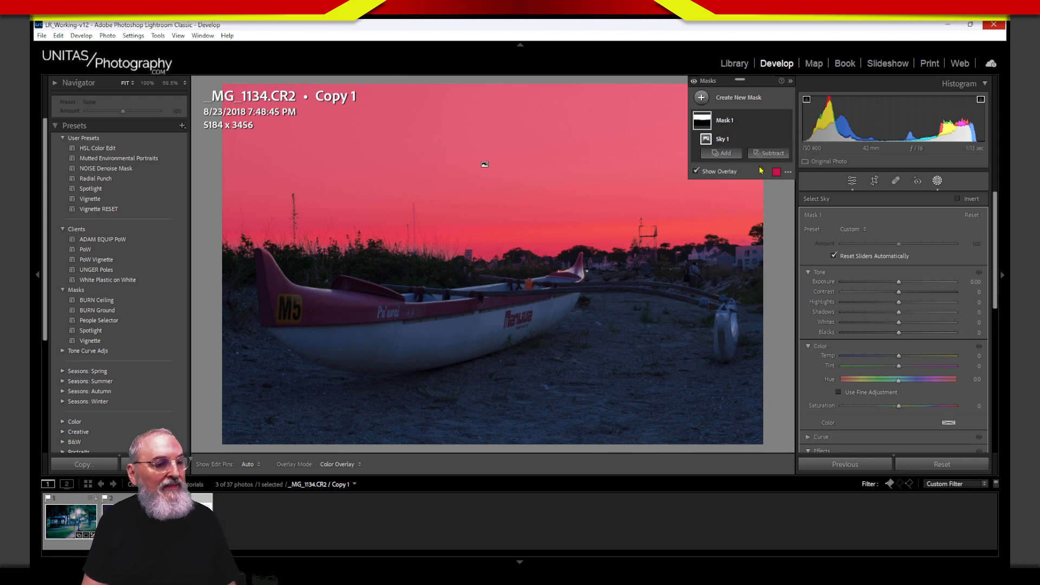
key("alt")
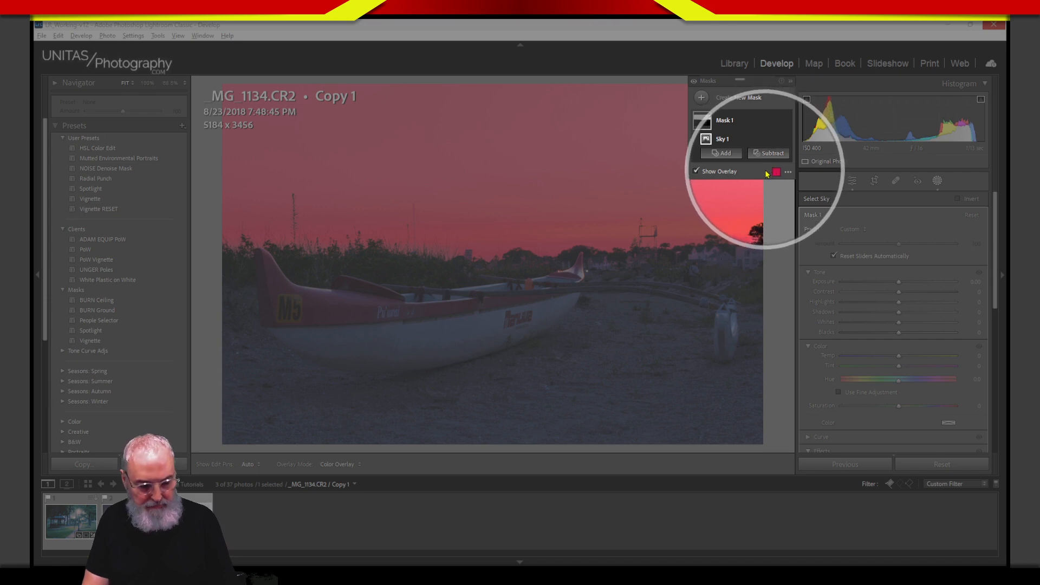
key("alt")
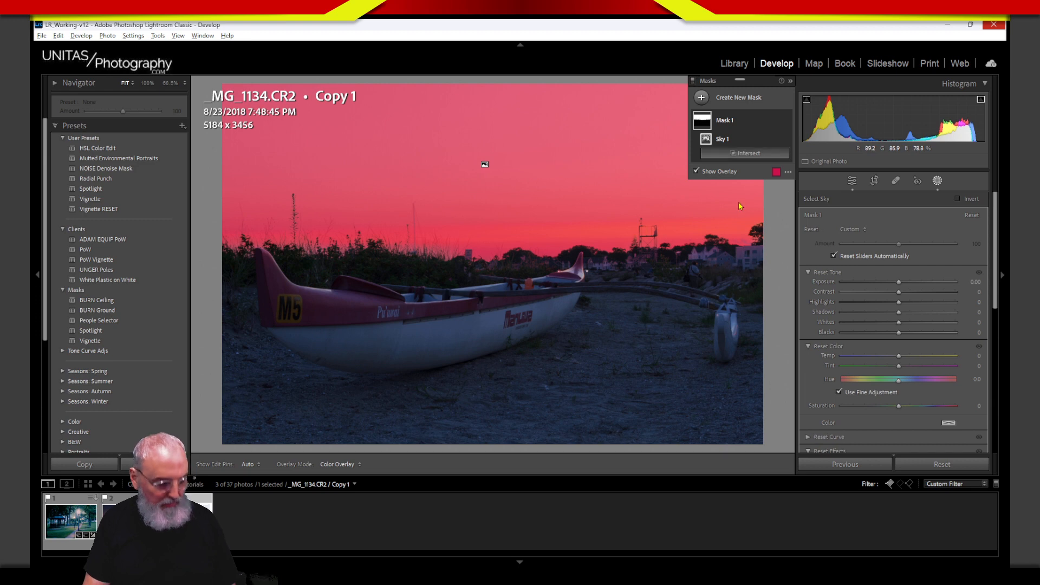
key("alt")
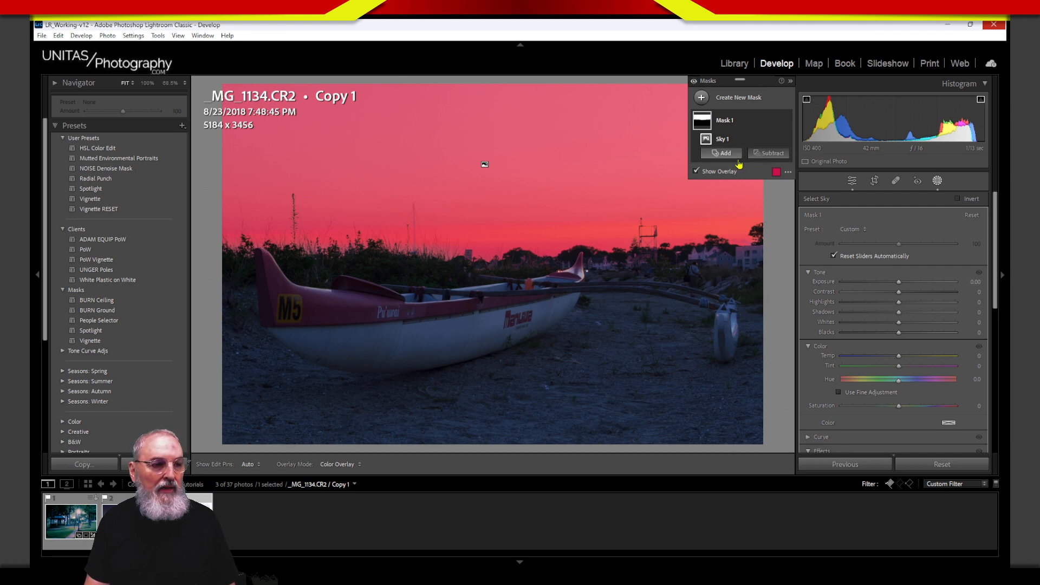
Step: Use Alt on Mask 1 to open the Intersect Mask with menu
left_click(777, 124)
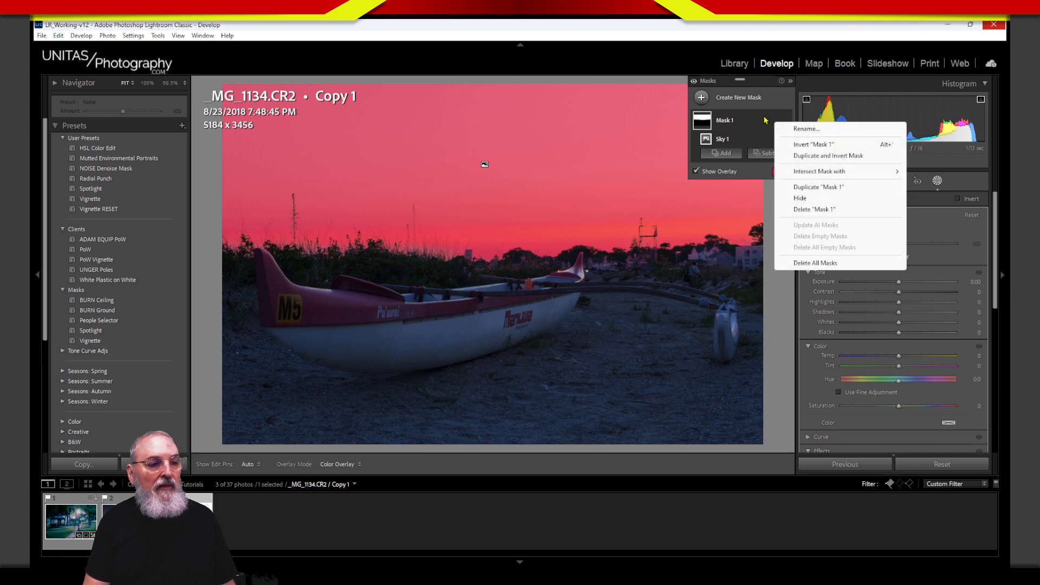
left_click(759, 126)
left_click(777, 122)
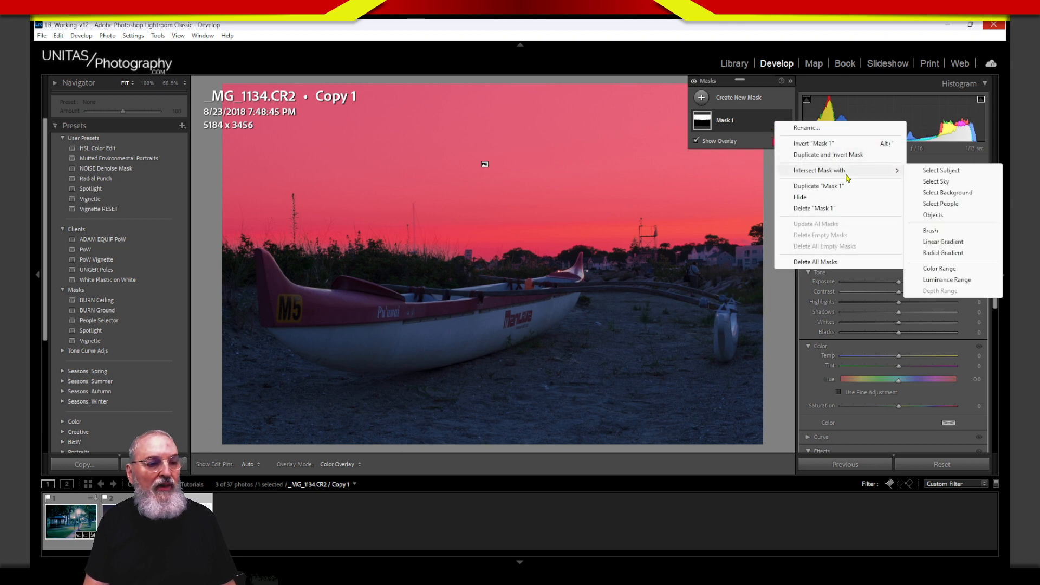
mouse_move(804, 175)
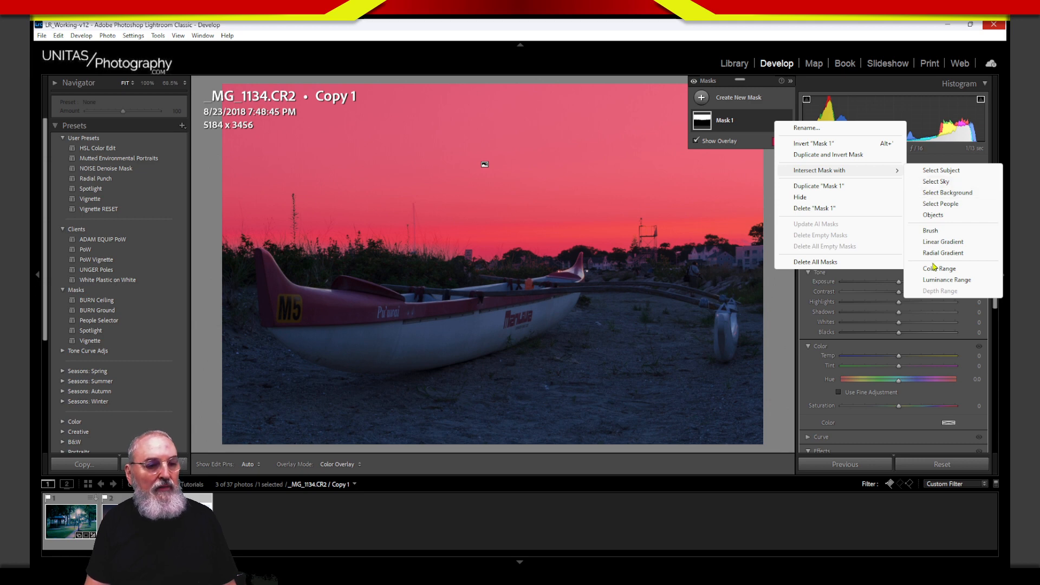
left_click(937, 182)
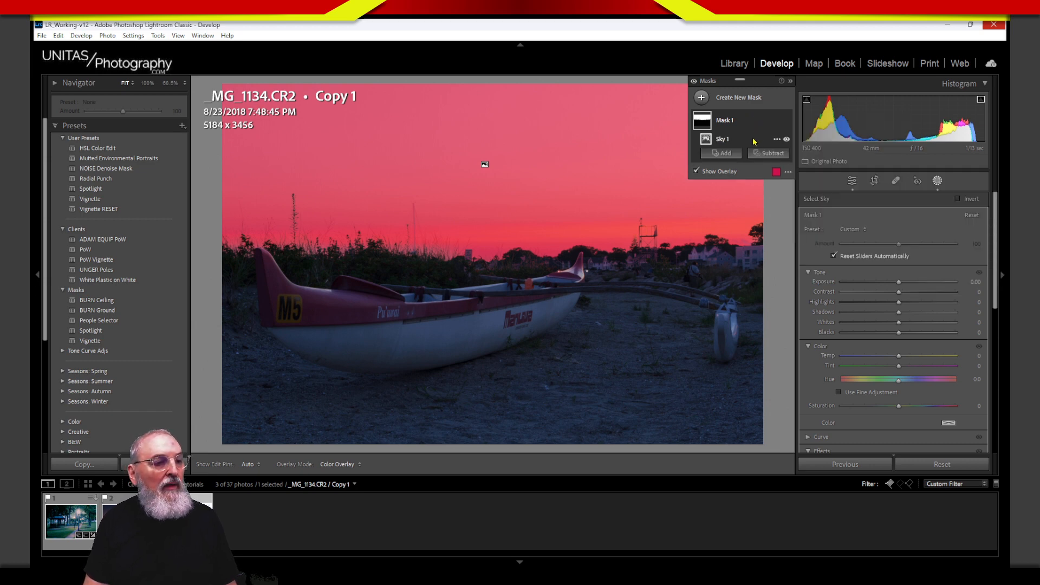
key("alt")
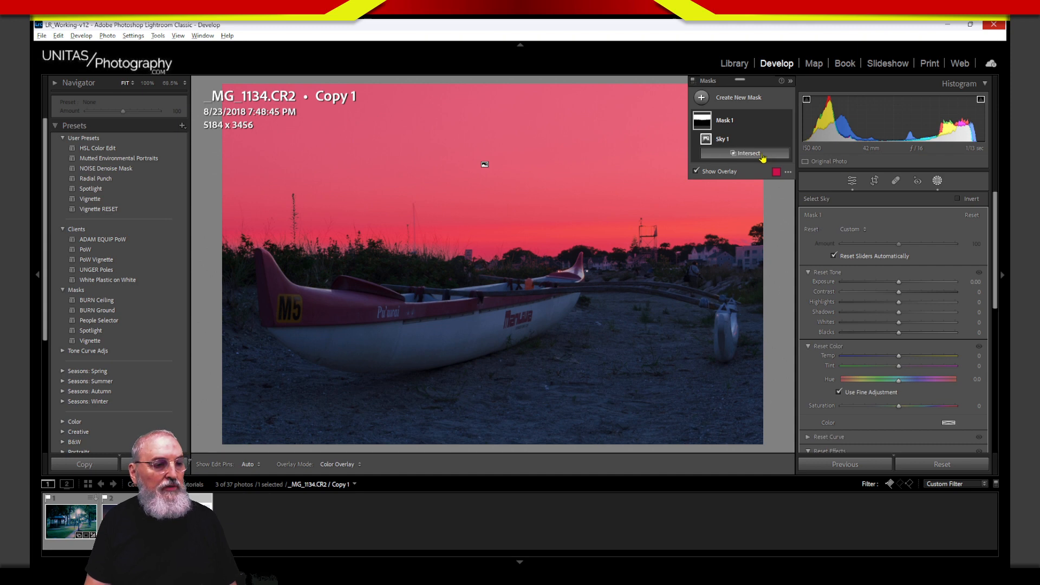
left_click(753, 156, "alt")
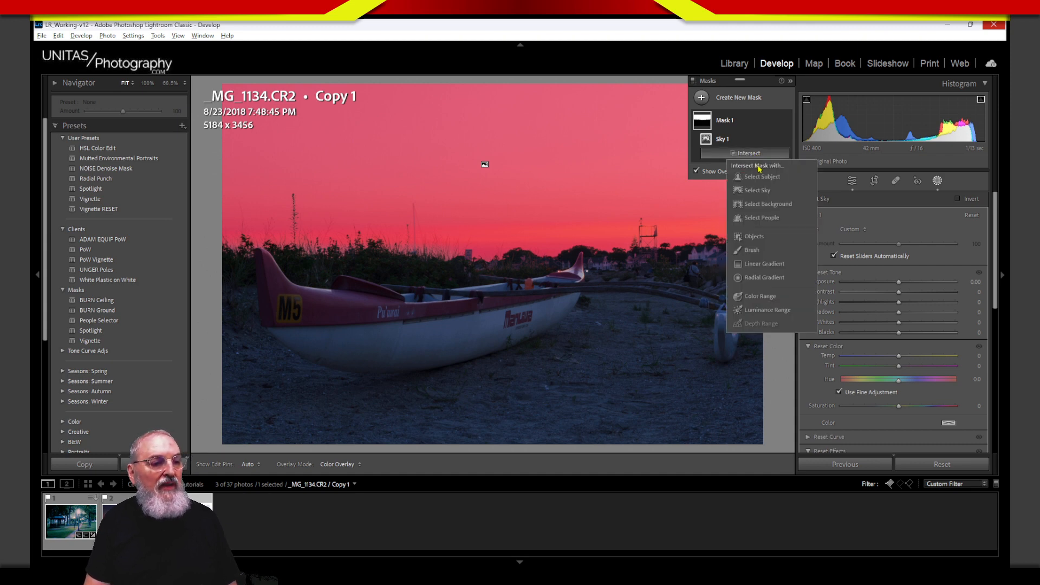
Step: Intersect Mask 1 with a Linear Gradient dragged from the top of the sky down to the horizon
left_click(765, 264, "alt")
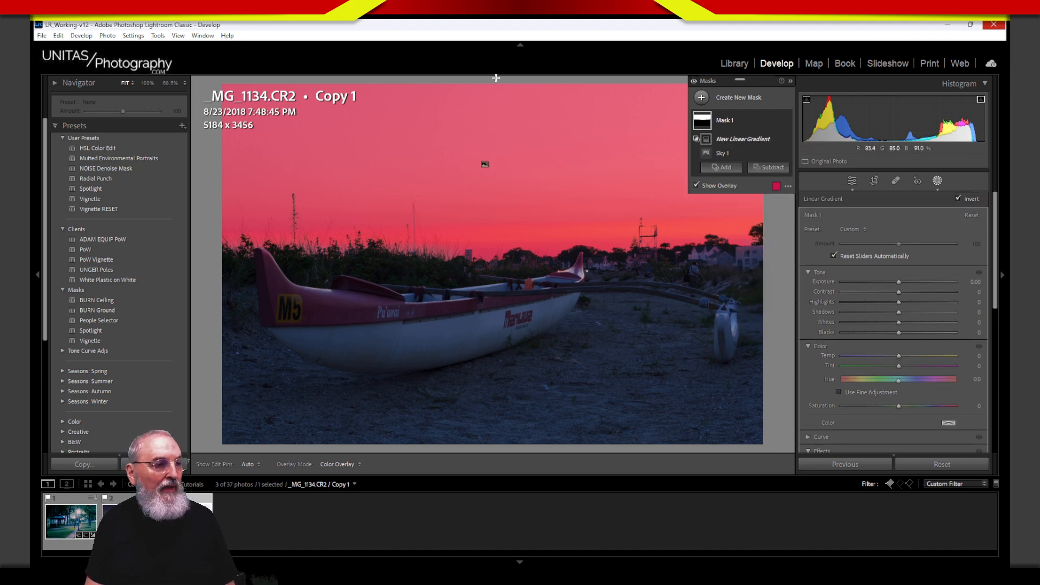
left_click_drag(497, 88, 500, 262)
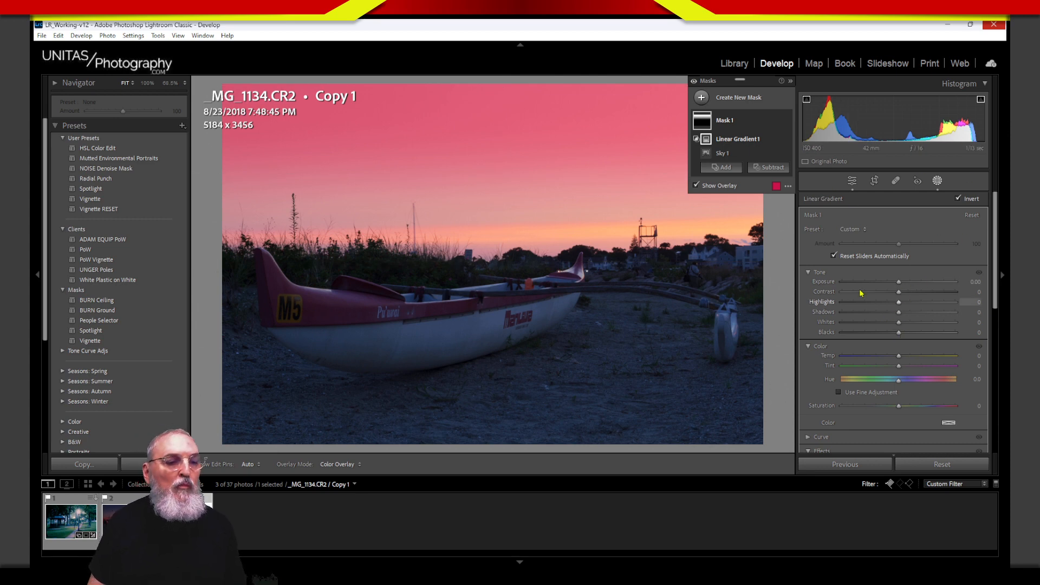
Step: Lower Mask 1's Exposure to about -2.61 so the upper sky turns deep blue
left_click_drag(899, 285, 839, 294)
left_click_drag(919, 278, 955, 282)
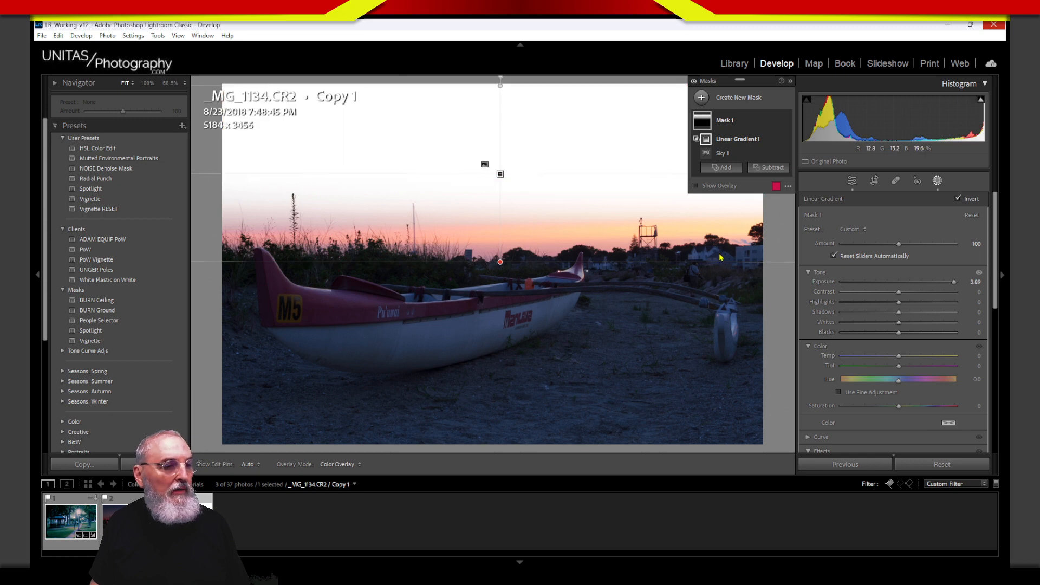
left_click_drag(955, 286, 875, 302)
left_click_drag(871, 302, 861, 302)
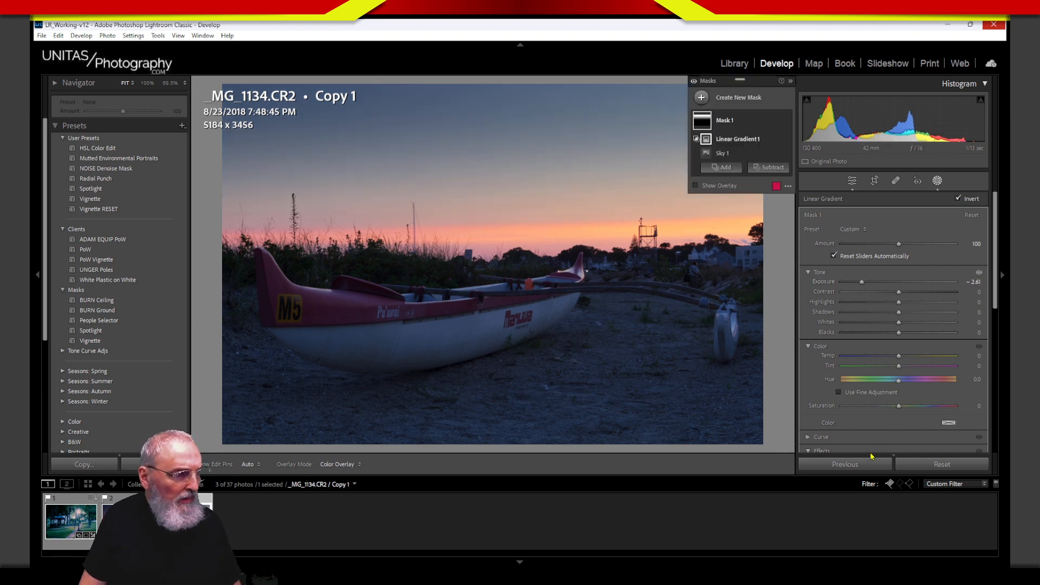
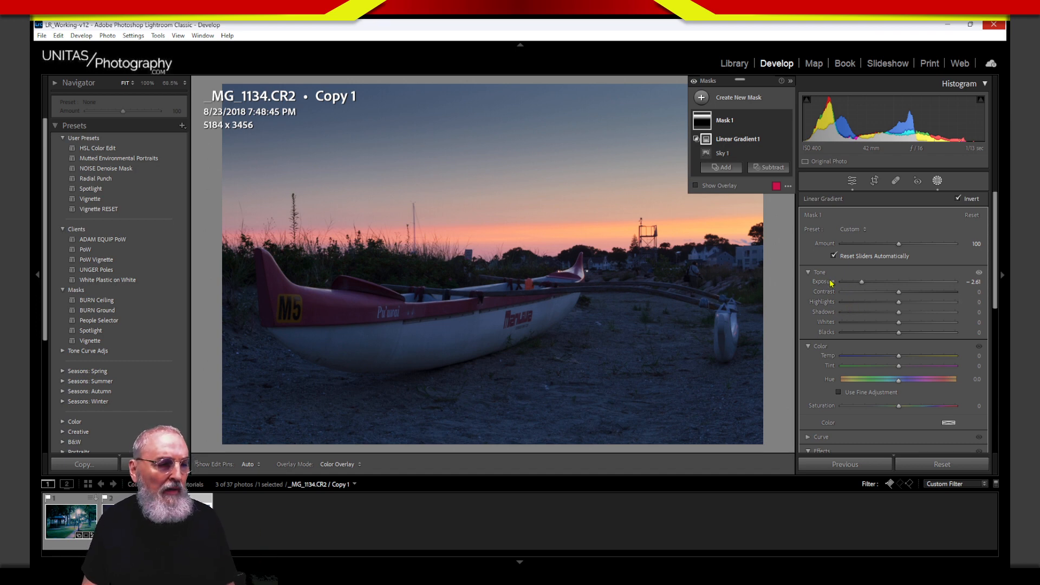
Step: Reset the sky gradient's Exposure to 0.00 and display the red mask overlay over the sky
left_click_drag(831, 281, 857, 291)
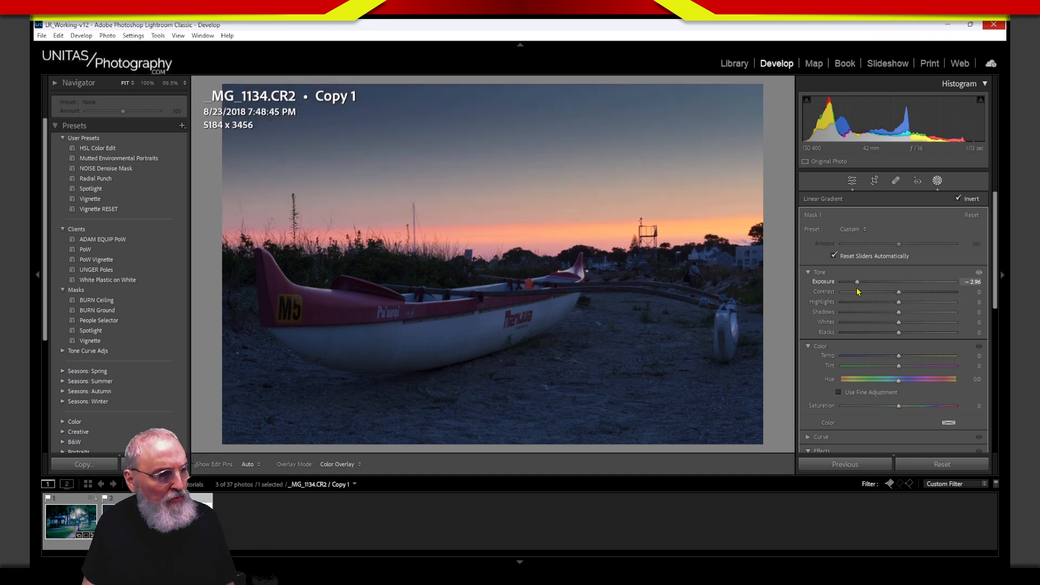
double_click(833, 283)
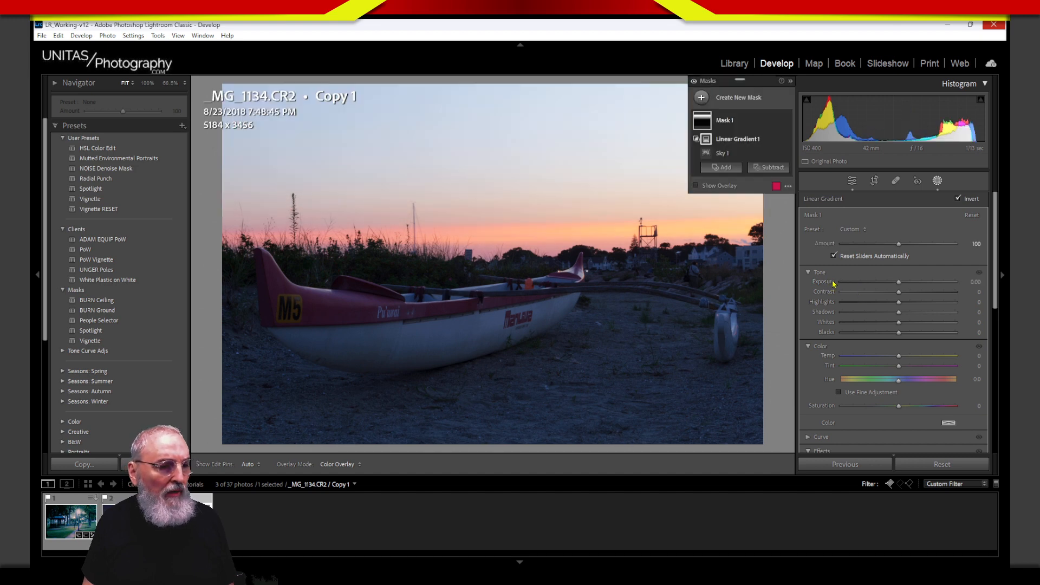
key("o")
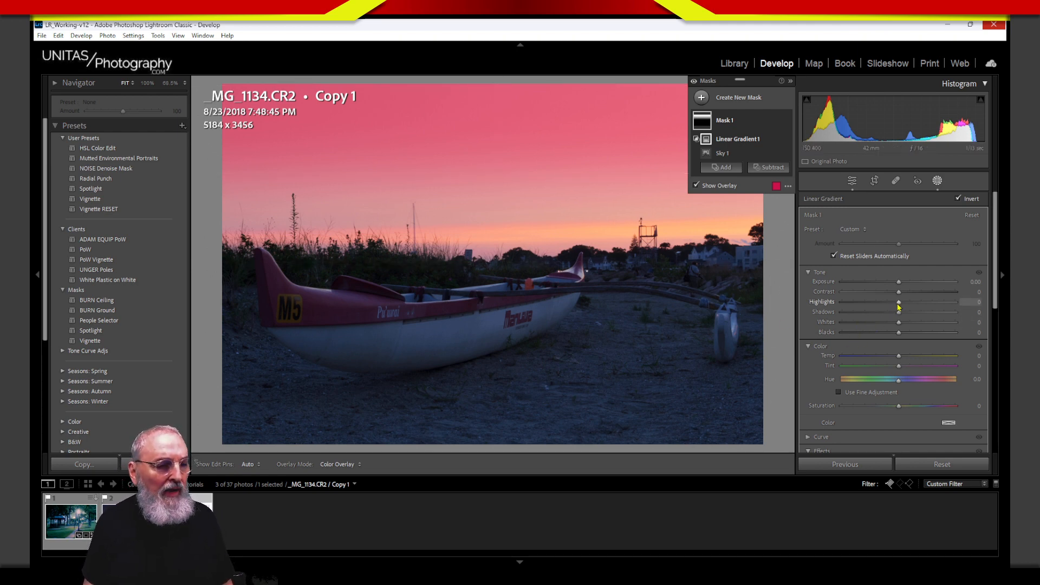
Step: Raise the sky gradient's Highlights to 2 and briefly mark the histogram's highlight peaks
left_click_drag(898, 302, 901, 303)
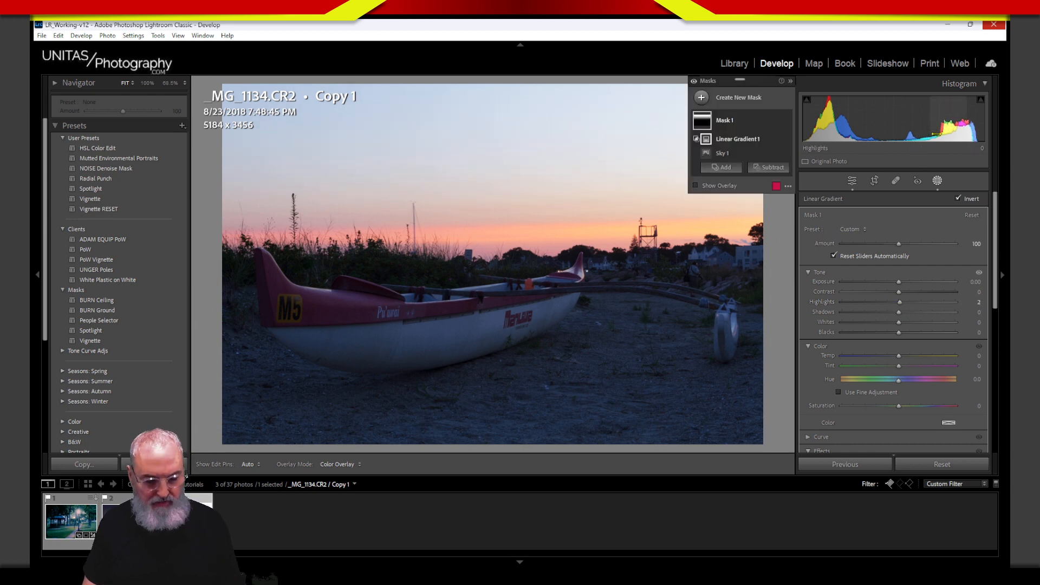
mouse_move(967, 98)
left_mouse_down()
mouse_move(923, 161)
mouse_move(963, 100)
mouse_move(963, 171)
mouse_move(919, 133)
mouse_move(930, 160)
mouse_move(968, 99)
left_mouse_up()
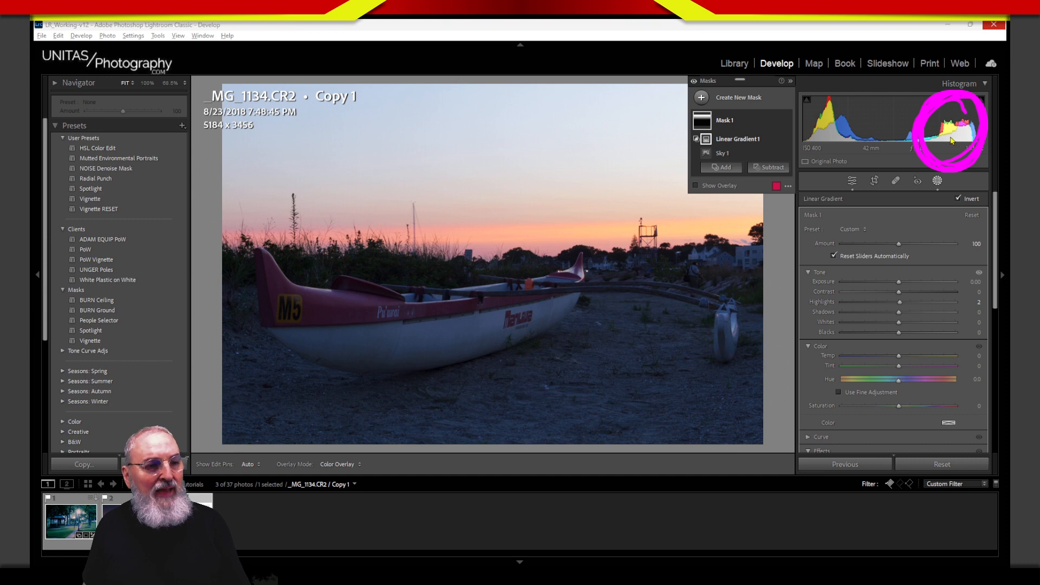
key("Escape")
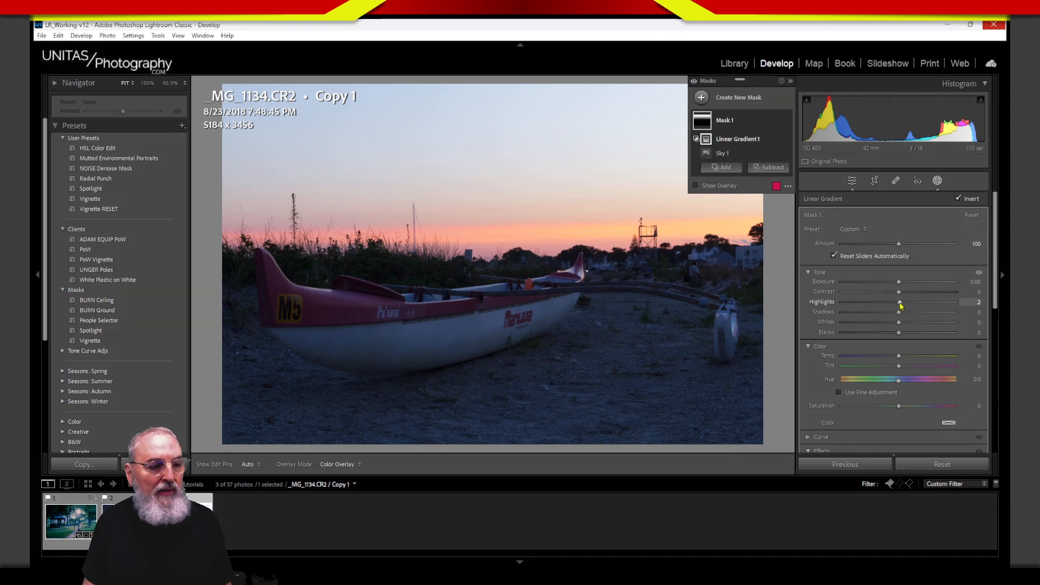
Step: Test the sky gradient's Highlights down to -100, then reset Highlights to 0
left_click_drag(901, 305, 833, 309)
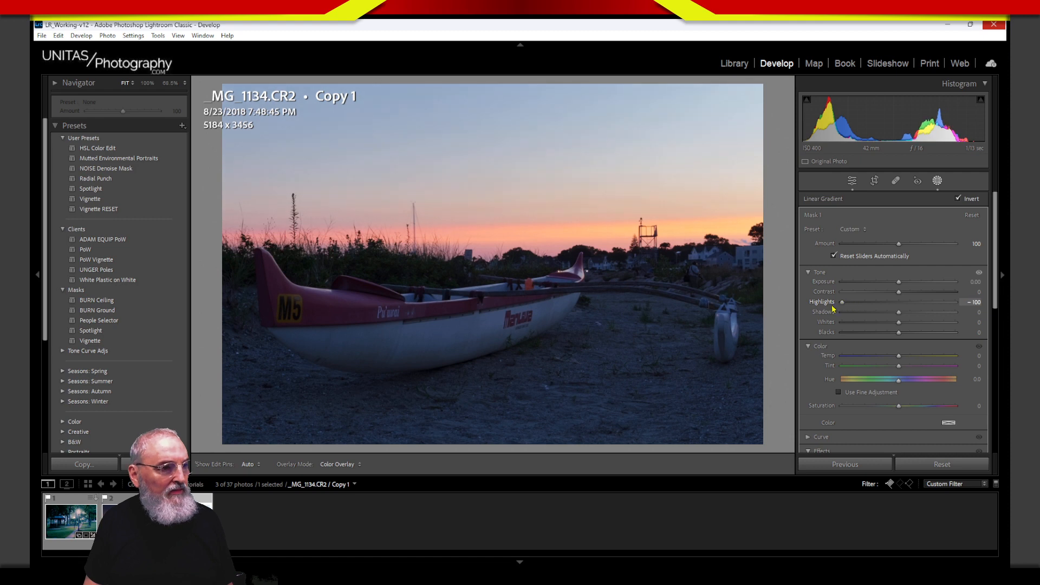
left_click_drag(917, 302, 829, 317)
left_click_drag(910, 307, 897, 308)
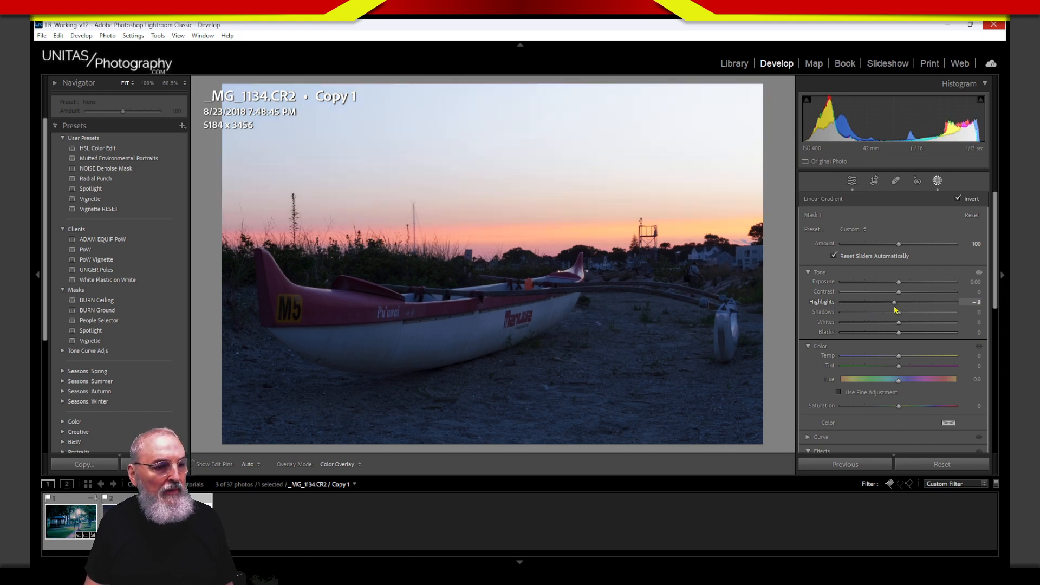
double_click(832, 305)
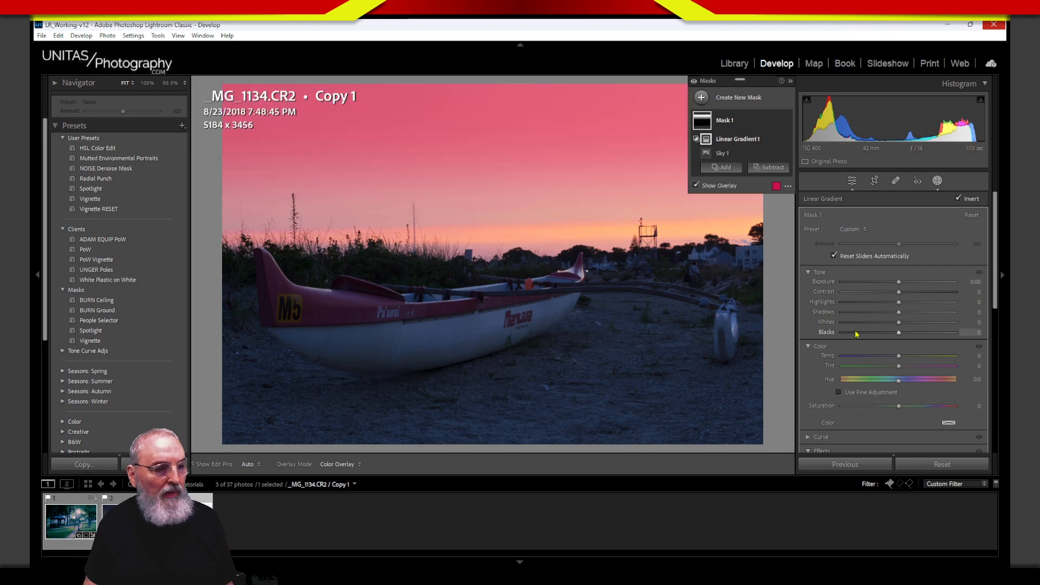
Step: Test and reset the gradient's Whites and Blacks to 0, toggling the mask overlay
mouse_move(898, 322)
left_mouse_down()
mouse_move(861, 327)
mouse_move(905, 324)
mouse_move(870, 327)
mouse_move(897, 327)
left_mouse_up()
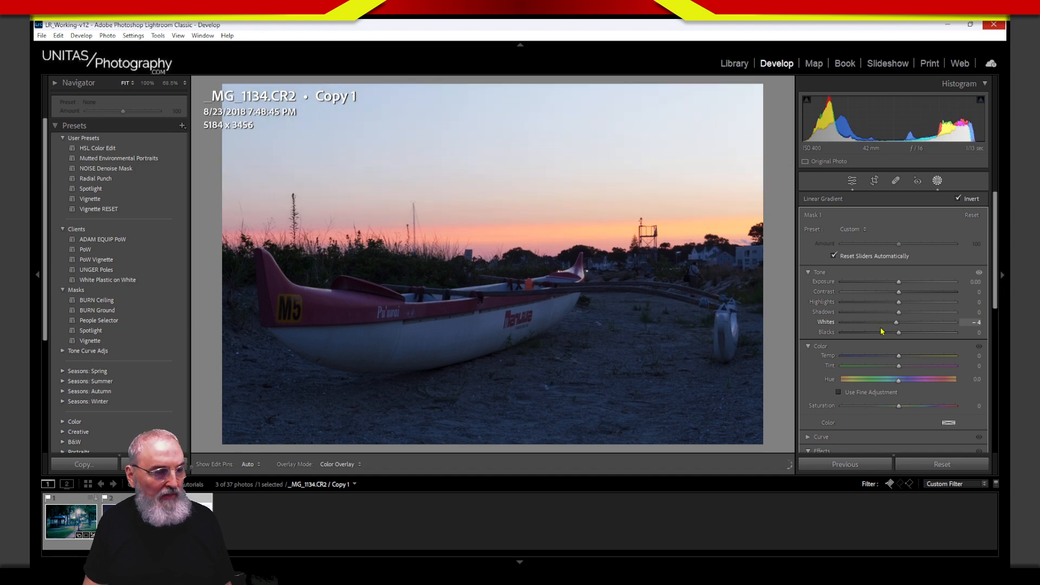
double_click(833, 324)
key("o")
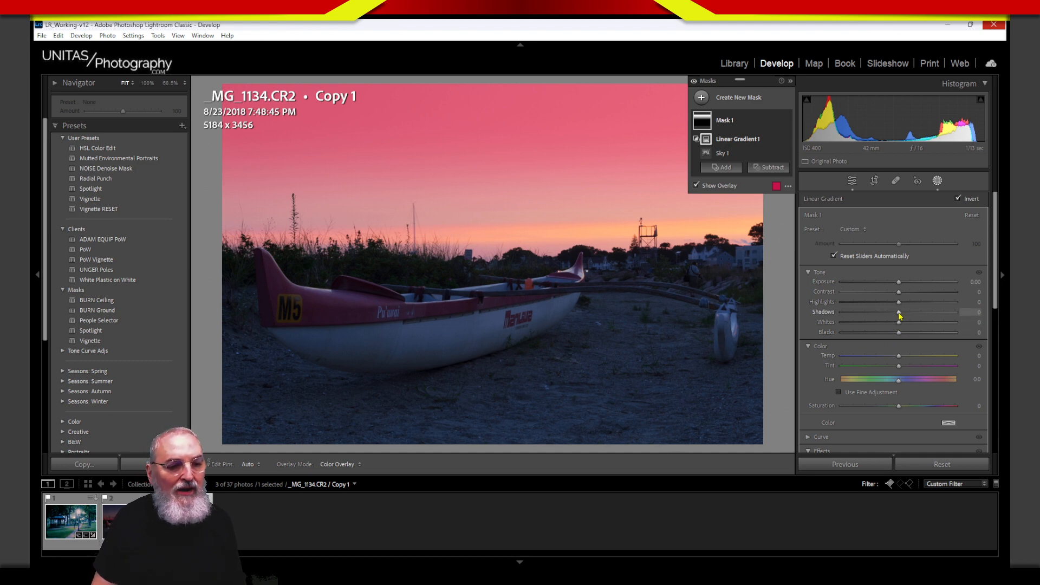
key("o")
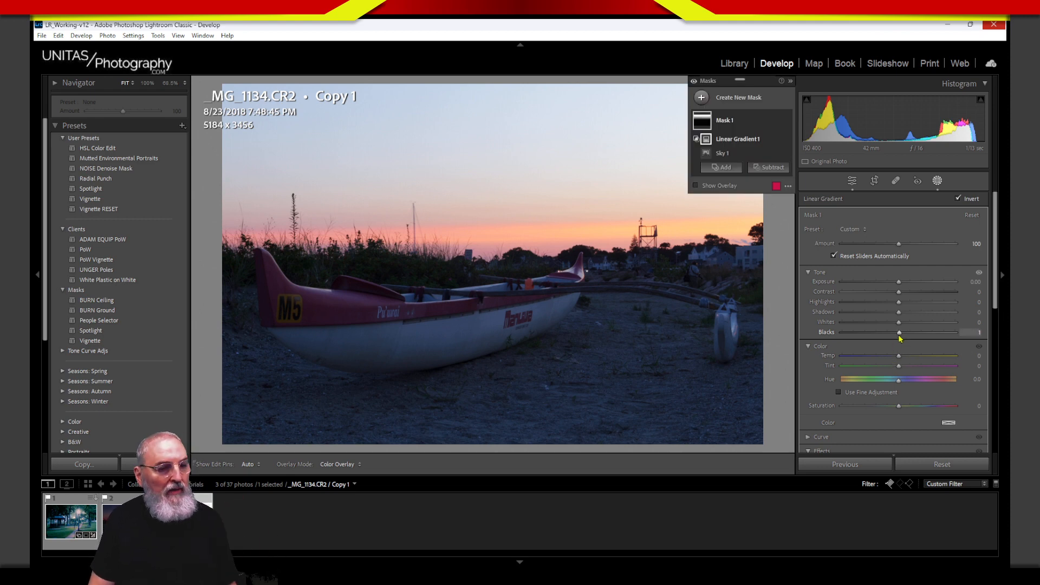
left_click_drag(899, 332, 830, 326)
double_click(831, 332)
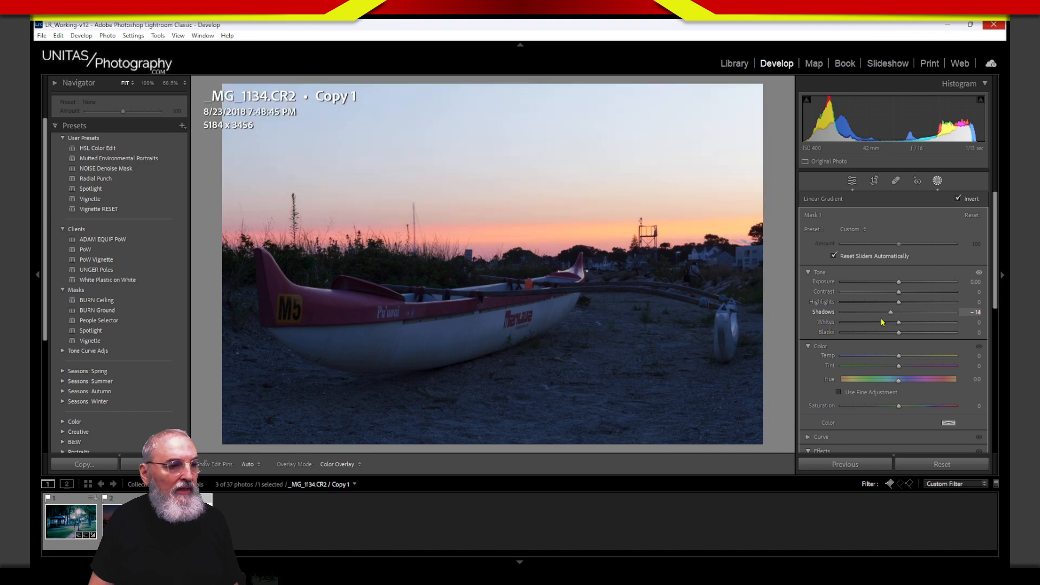
Step: Reset Shadows, then darken the sky gradient to Exposure -3.82 and pull Shadows down to -31
double_click(825, 313)
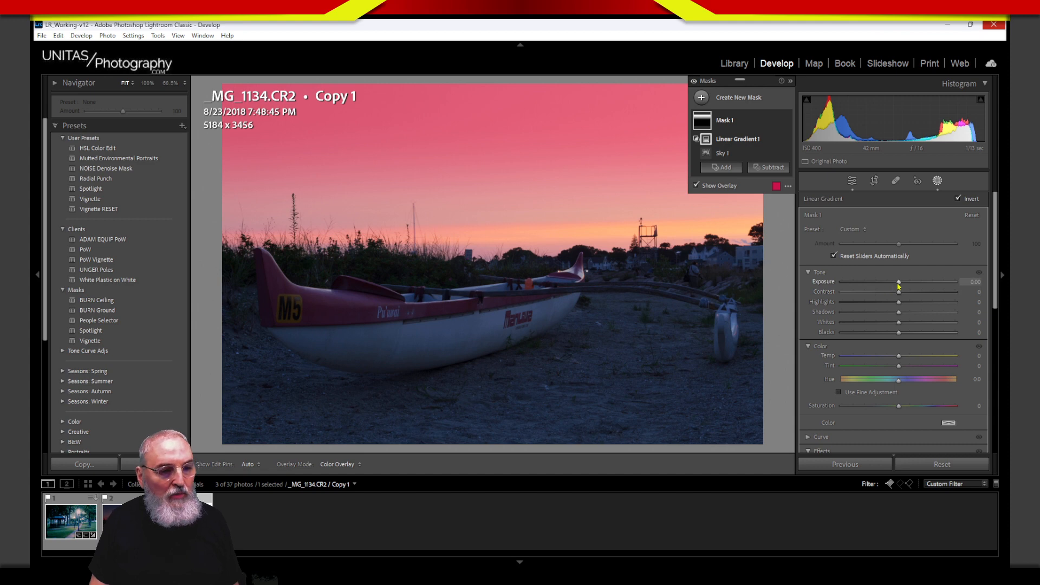
left_click_drag(899, 282, 855, 299)
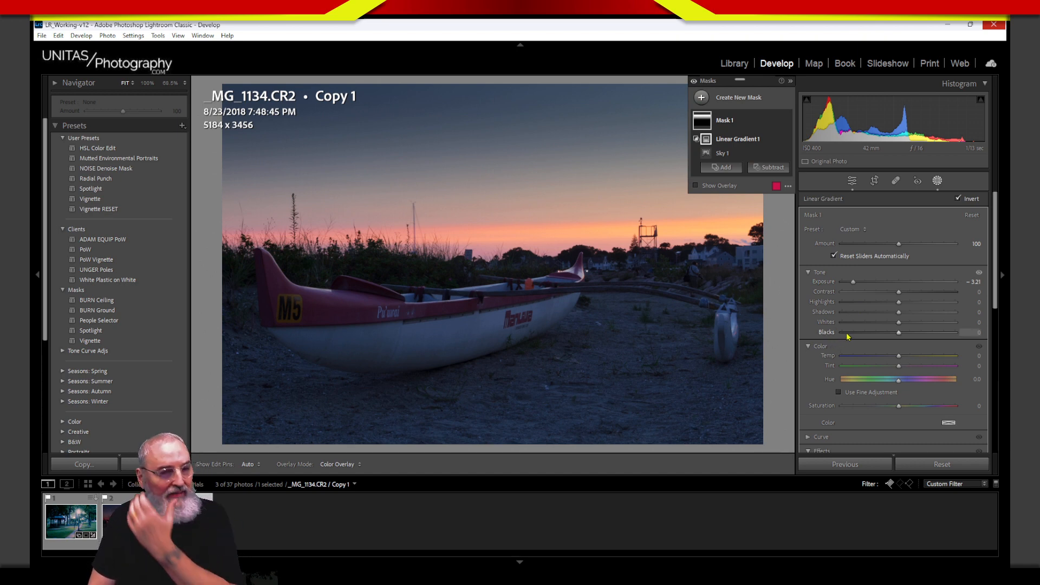
left_click_drag(854, 286, 848, 286)
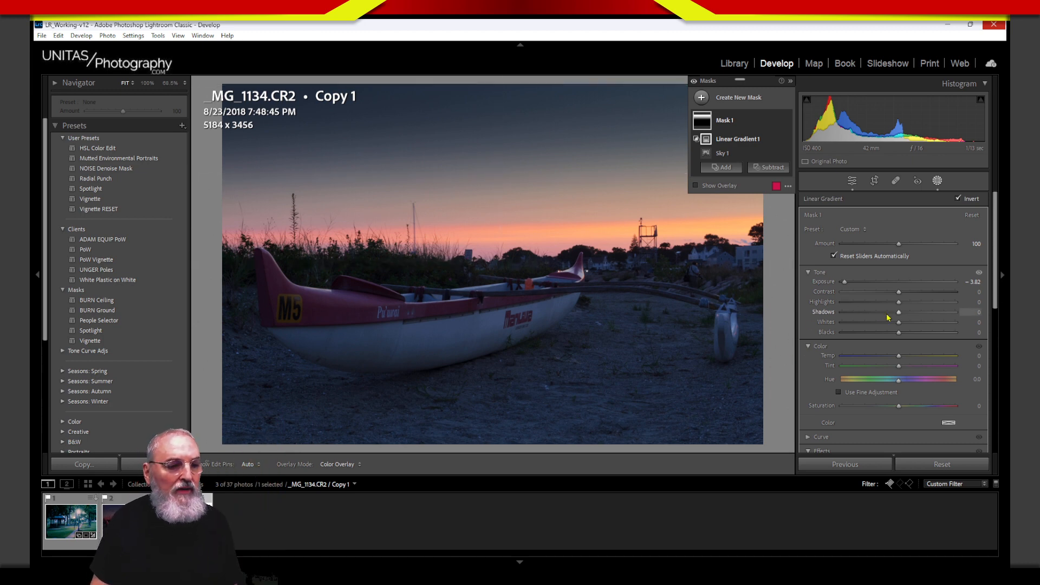
left_click_drag(899, 313, 882, 320)
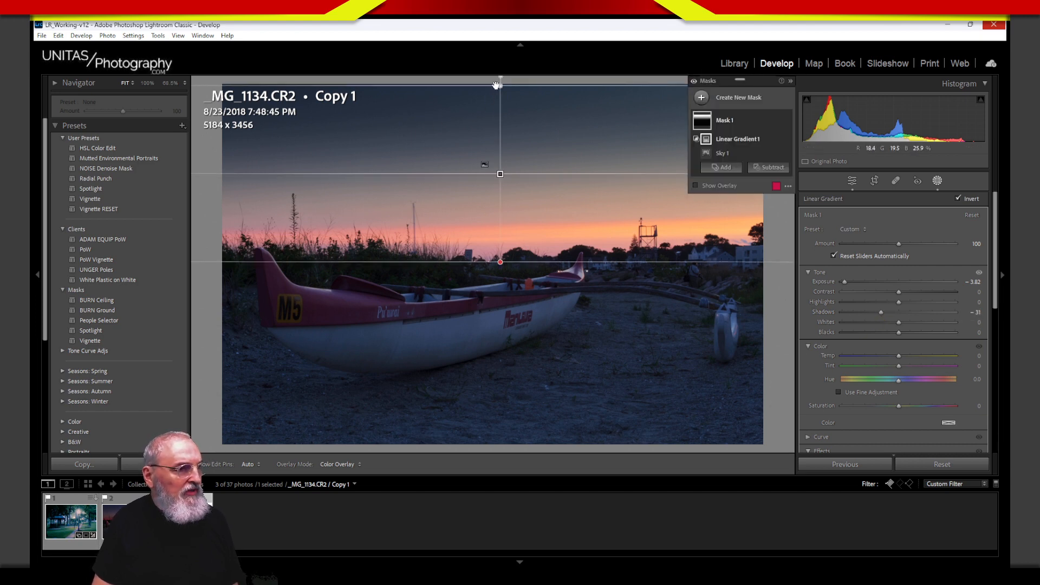
Step: Nudge the gradient's top edge and set Temp -22, Exposure -4.00, Shadows -100, Blacks -28
left_click_drag(496, 85, 500, 83)
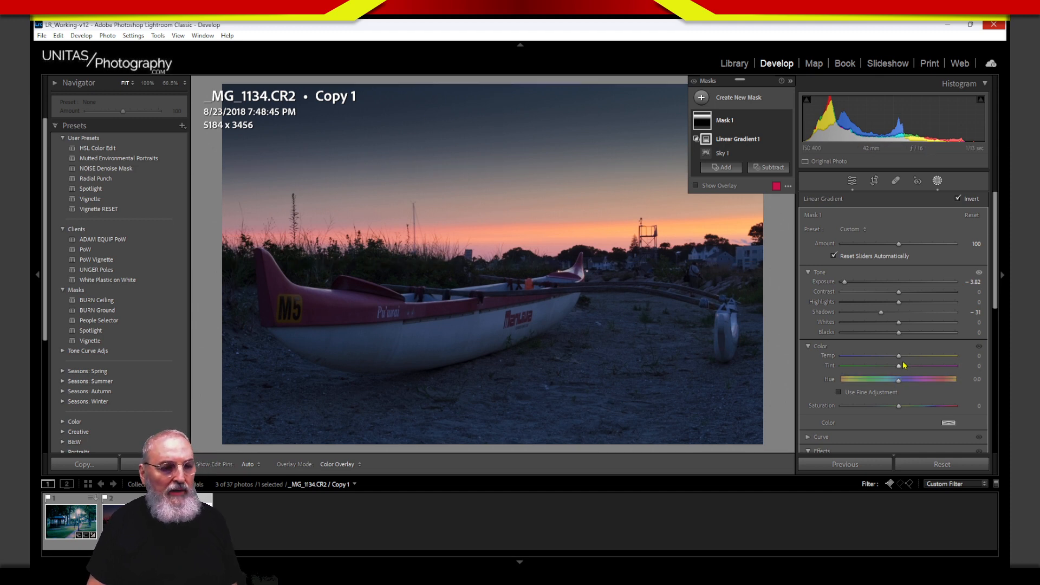
left_click_drag(898, 356, 886, 358)
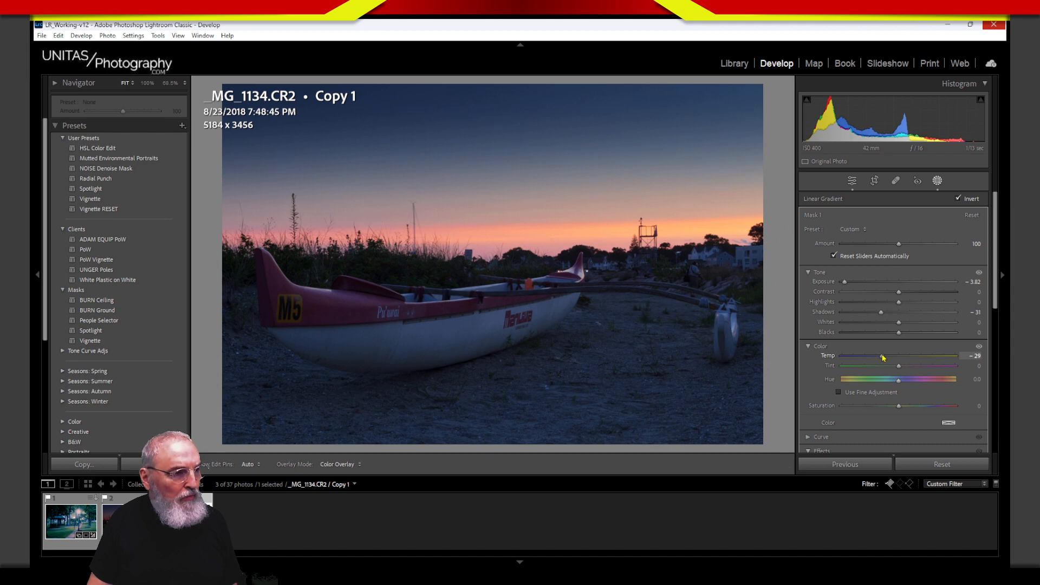
left_click_drag(883, 358, 888, 357)
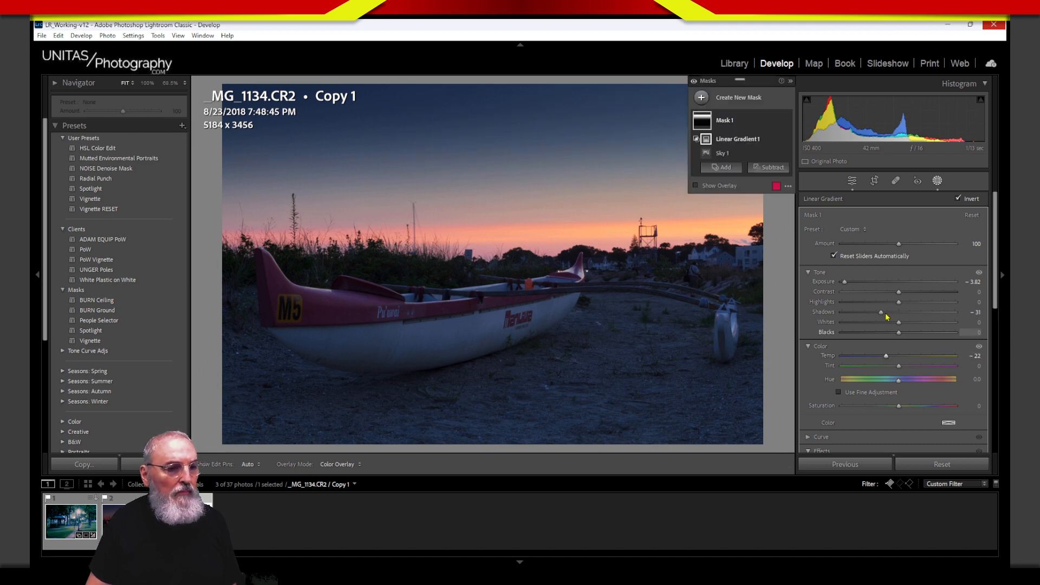
left_click_drag(881, 313, 837, 289)
left_click_drag(888, 333, 888, 341)
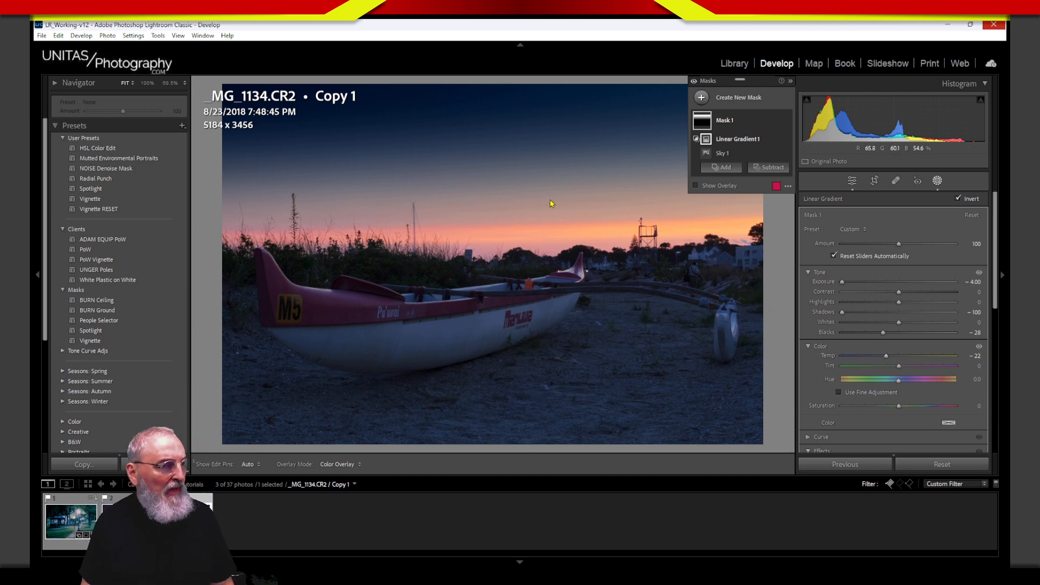
mouse_move(650, 210)
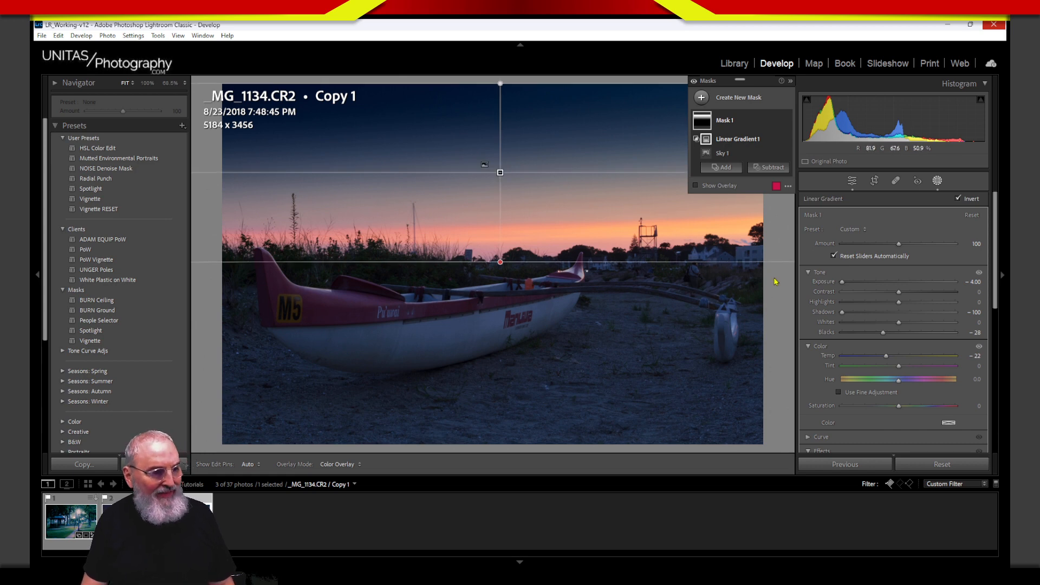
Step: Hide the Masks panel and set the sky gradient's Tint to -8, annotating the tint scale's ends
key("shift+w")
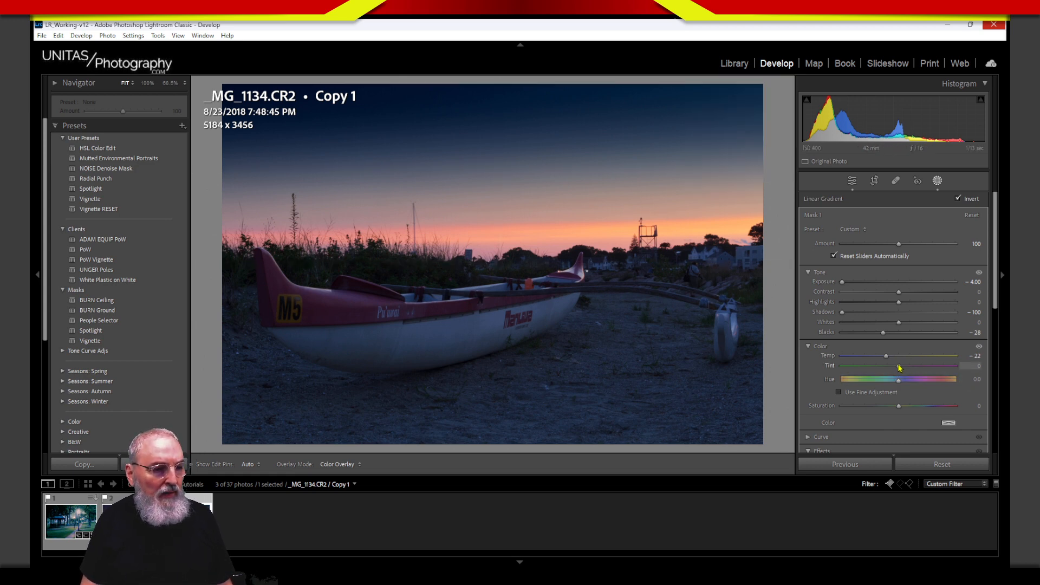
left_click_drag(915, 369, 894, 374)
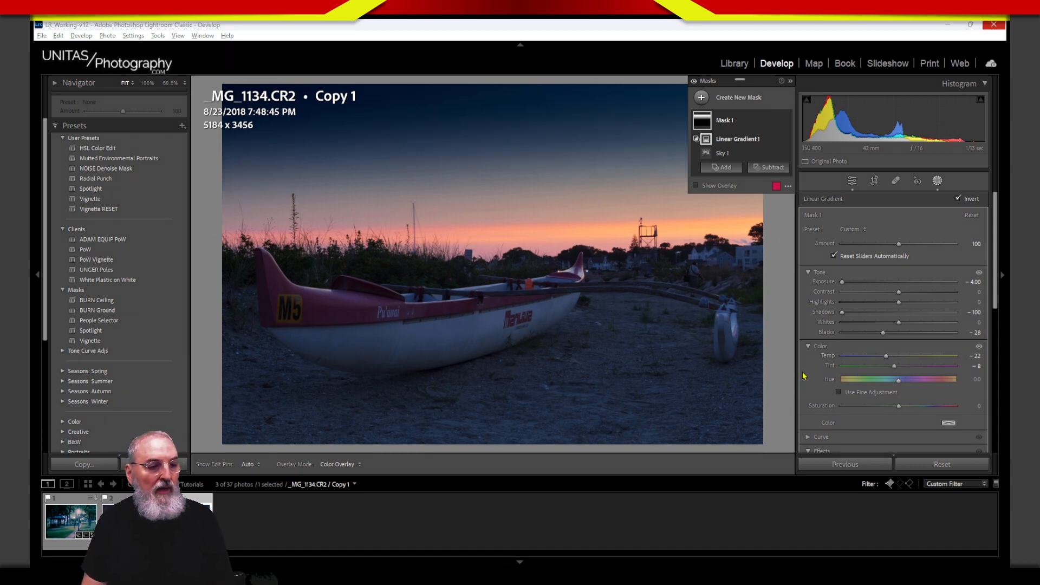
left_click_drag(792, 351, 789, 377)
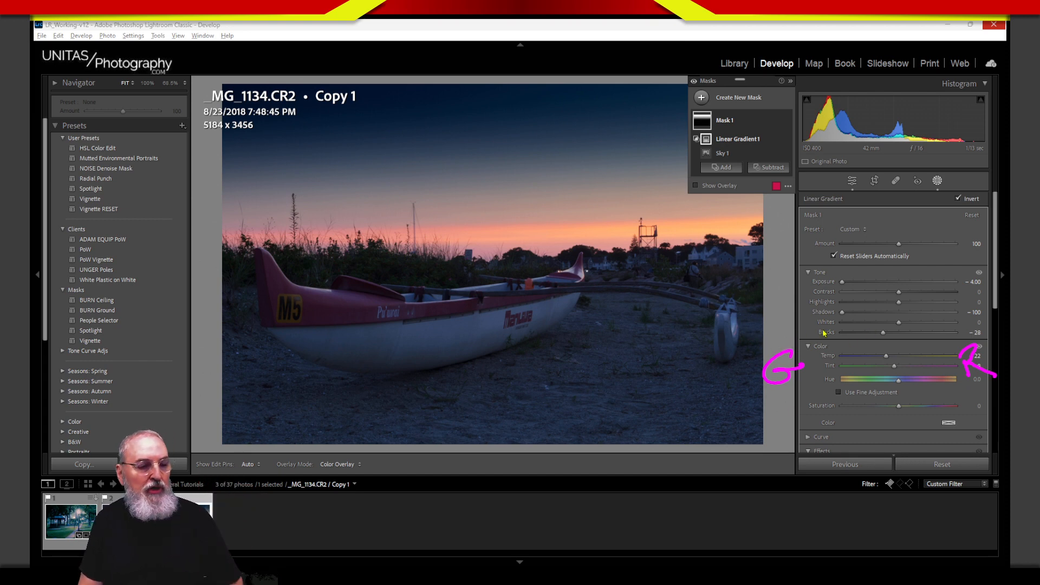
left_click_drag(768, 327, 779, 337)
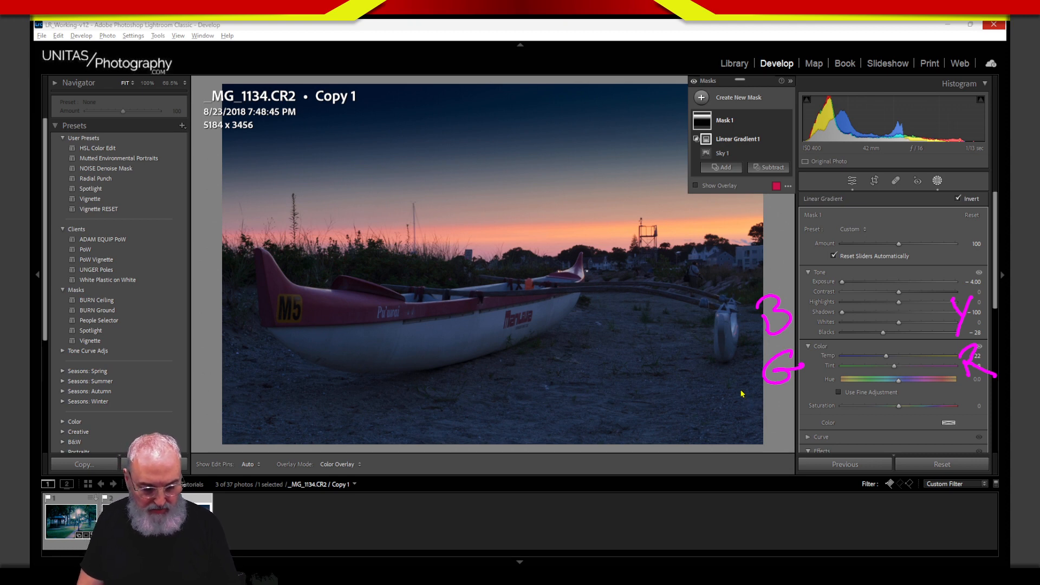
key("Escape")
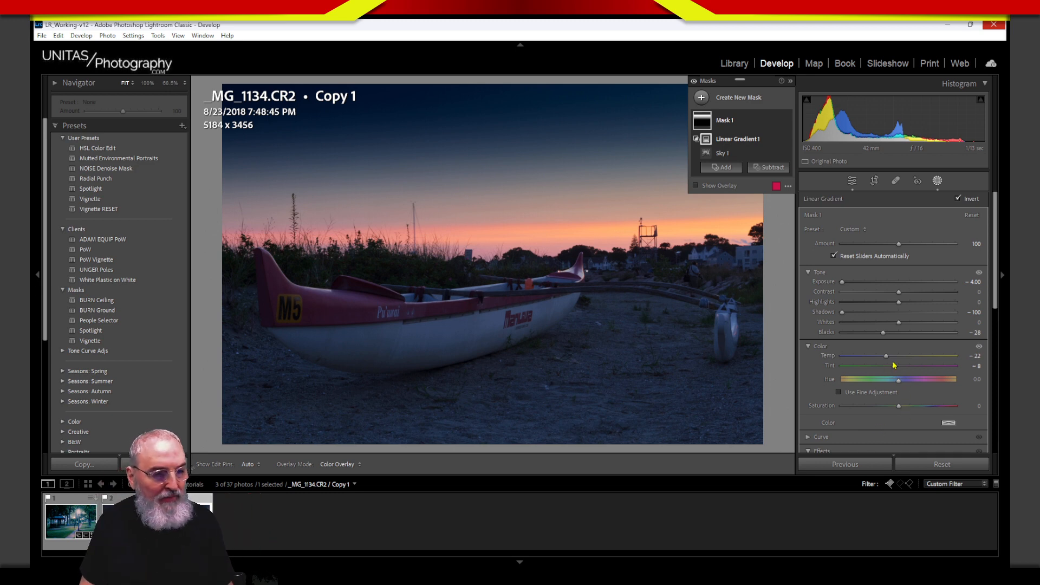
Step: Push the sky gradient's Tint to 100 and warm its Temp to -14
left_click_drag(896, 366, 938, 369)
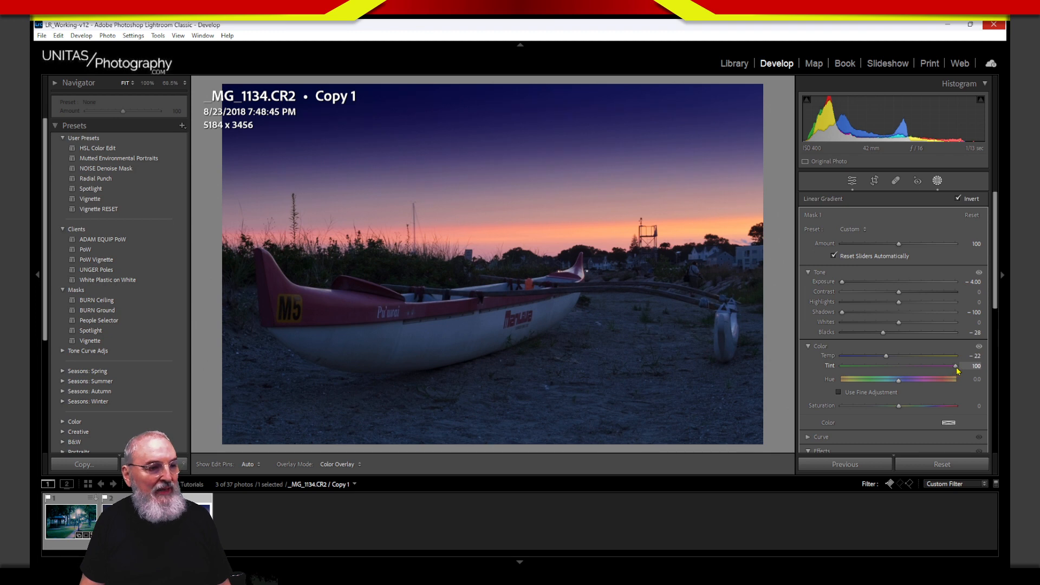
left_click_drag(957, 369, 957, 369)
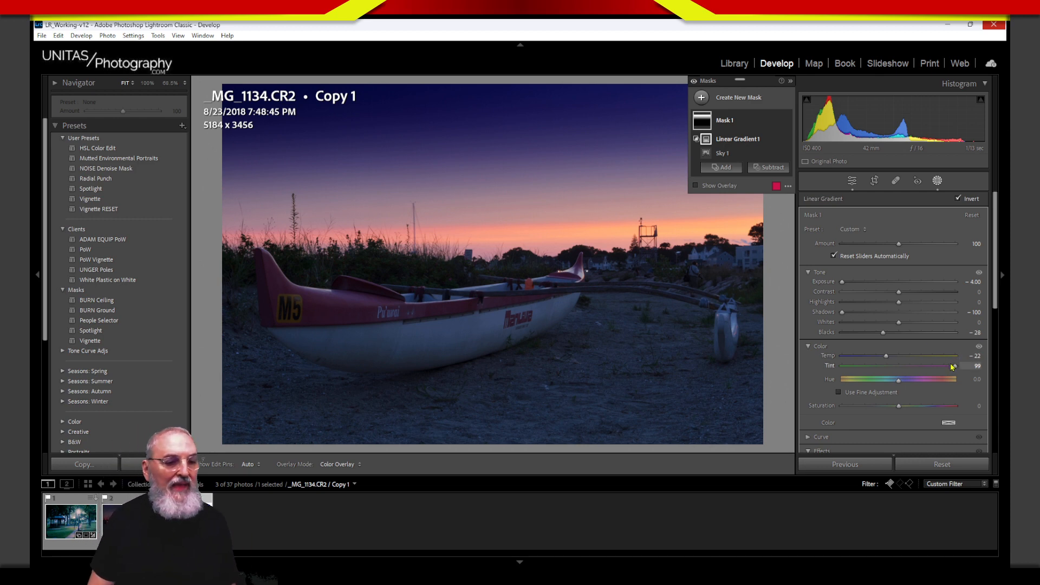
left_click_drag(956, 369, 962, 369)
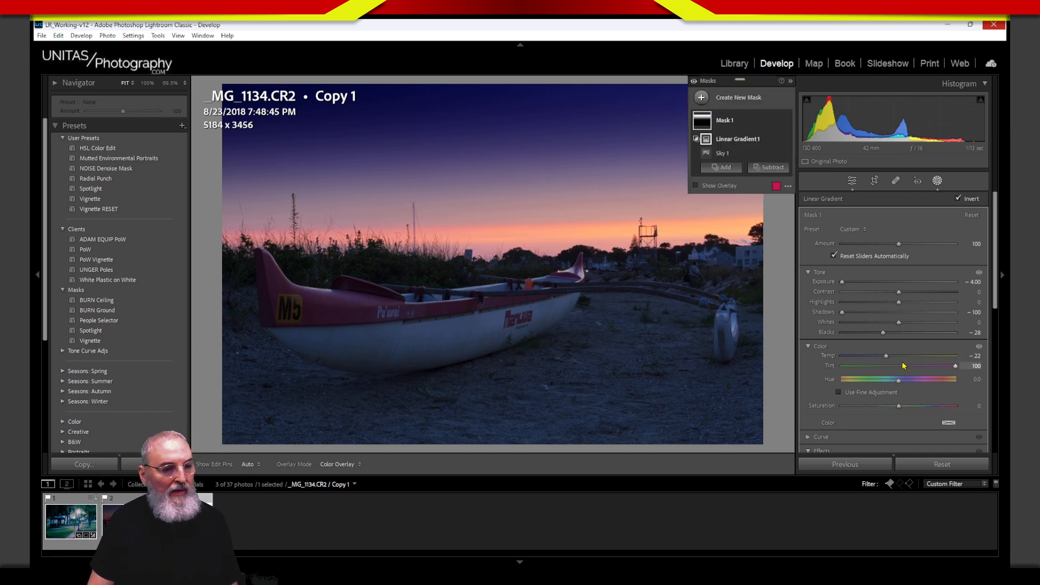
left_click_drag(886, 356, 891, 356)
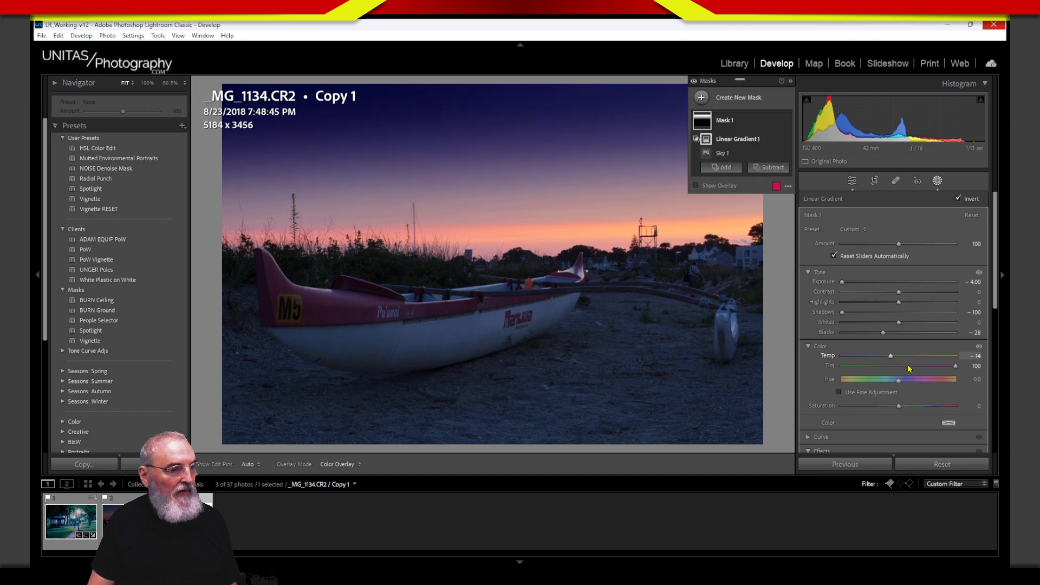
left_click_drag(955, 368, 961, 367)
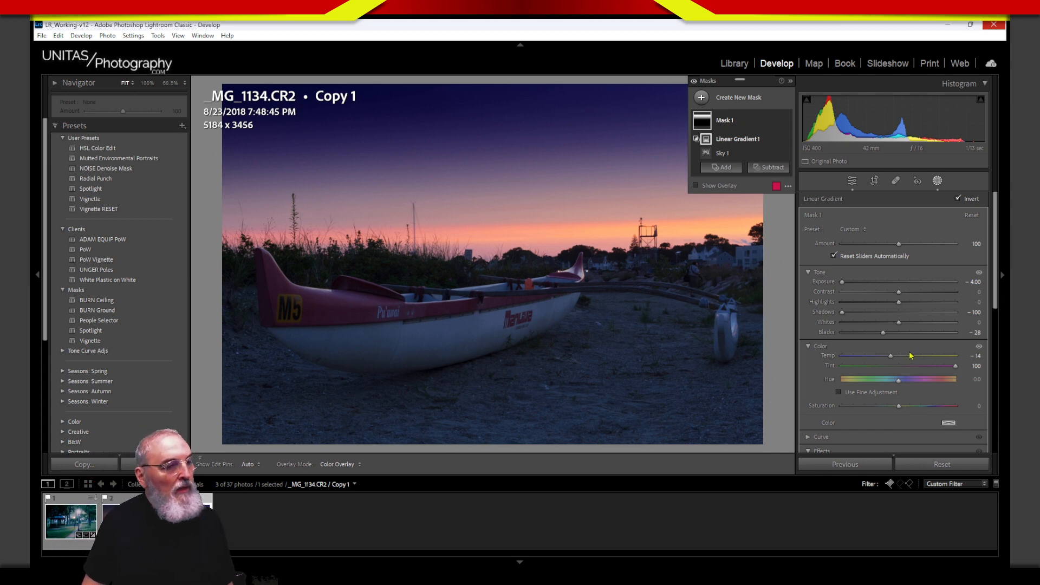
Step: Settle the sky gradient at Temp -5 and Saturation 7
mouse_move(843, 282)
left_mouse_down()
mouse_move(852, 282)
mouse_move(826, 287)
left_mouse_up()
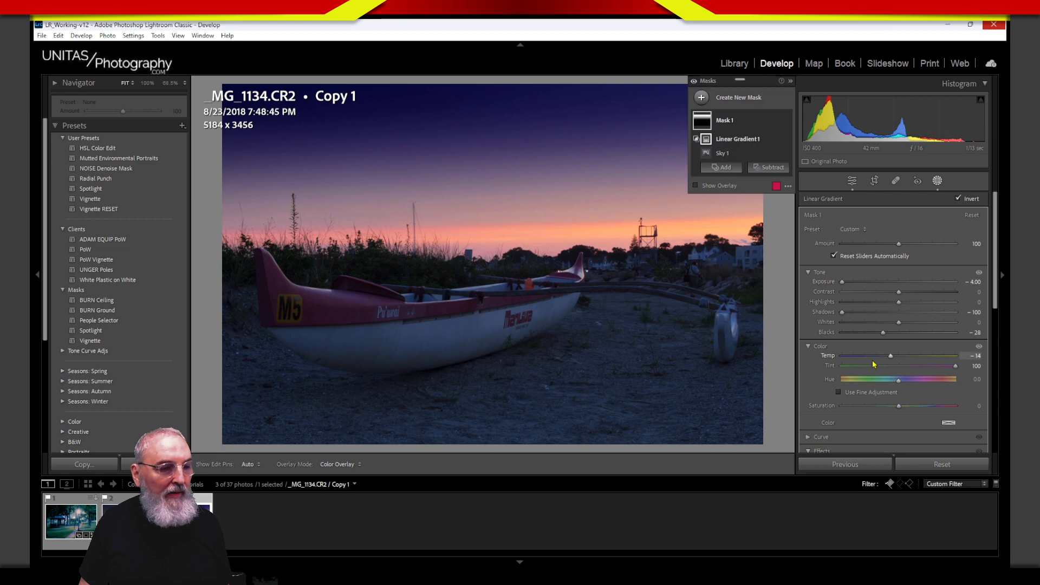
left_click_drag(890, 356, 892, 359)
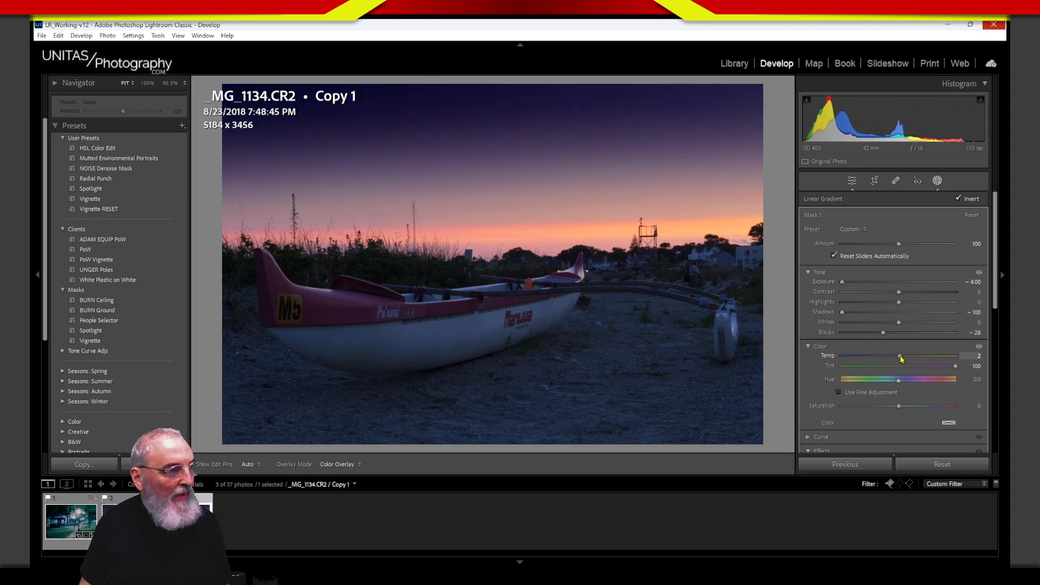
left_click_drag(902, 356, 902, 356)
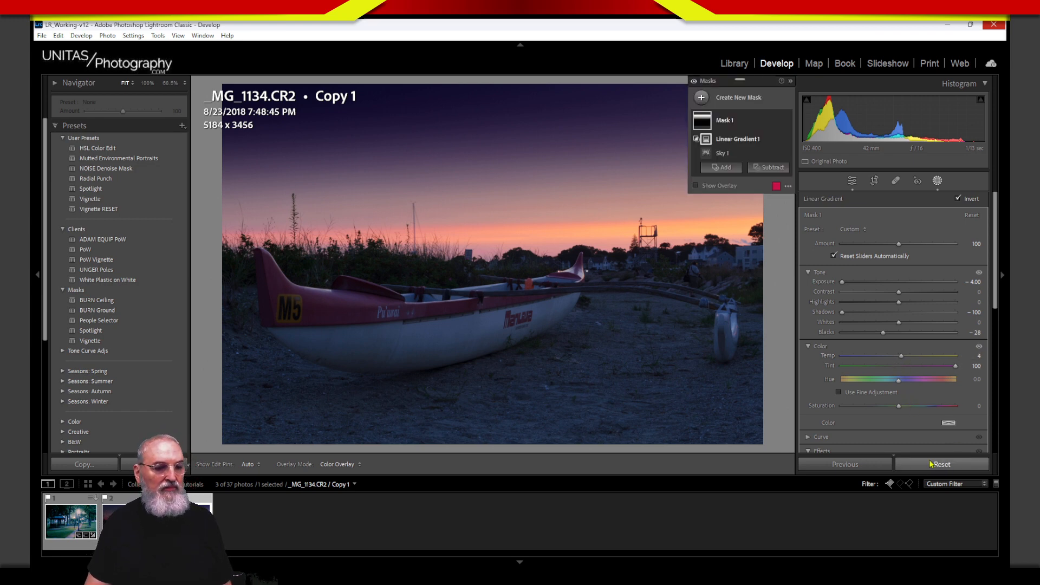
left_click_drag(905, 406, 898, 414)
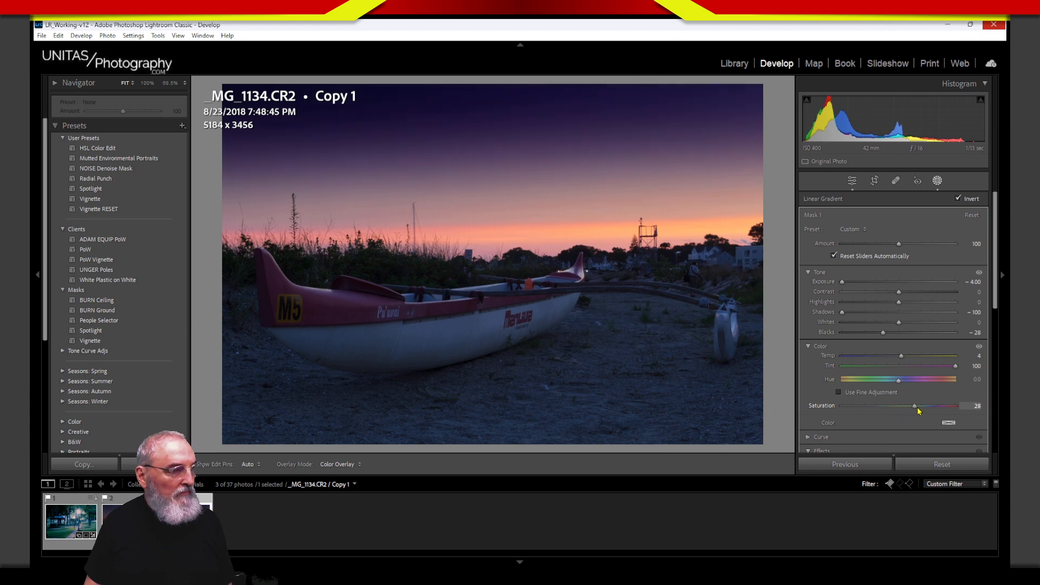
left_click_drag(849, 421, 906, 423)
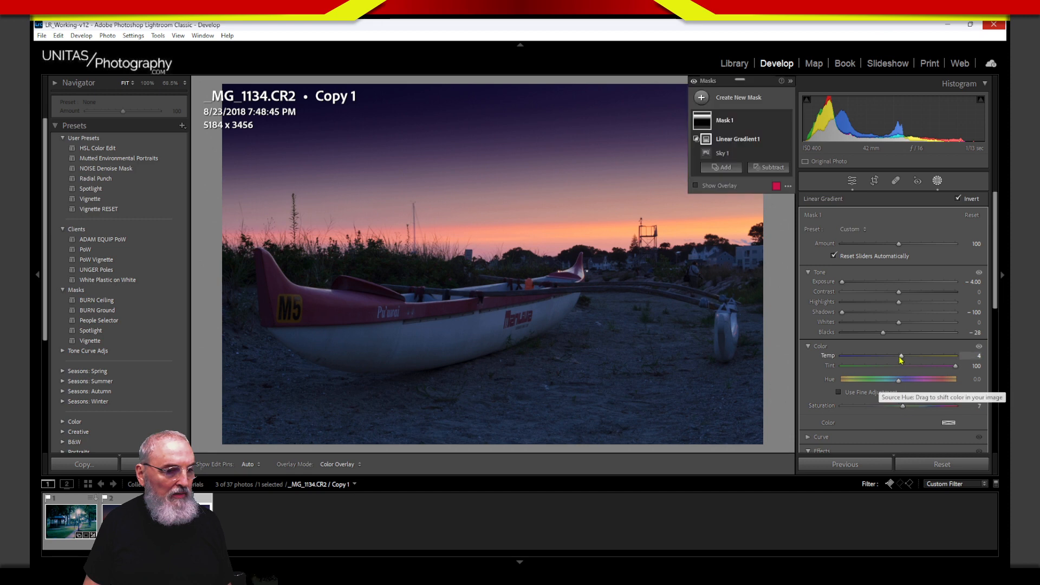
left_click_drag(902, 359, 895, 362)
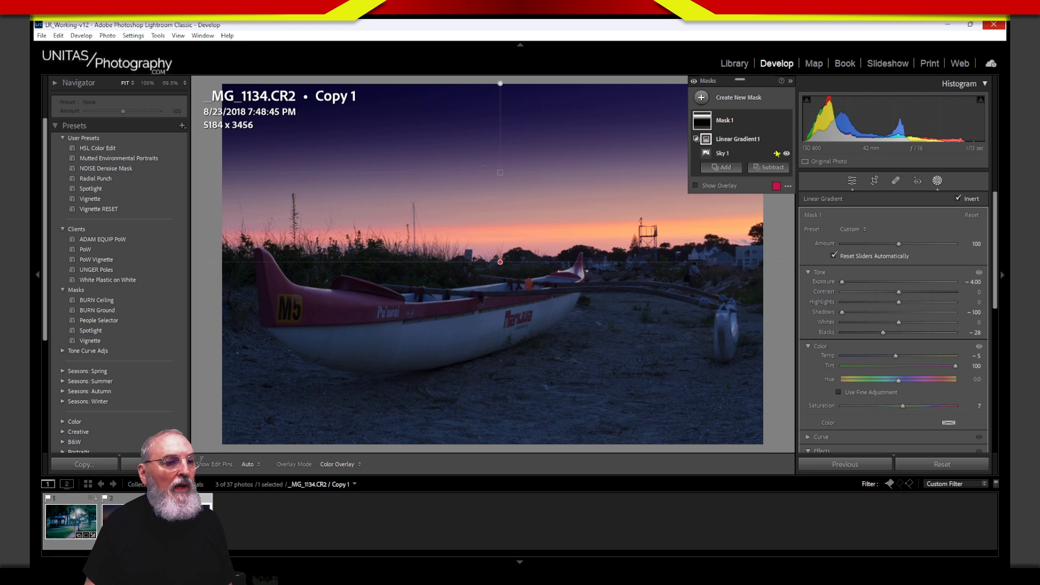
Step: Toggle the sky mask's visibility off and on to compare the edited and original sky
left_click(787, 120)
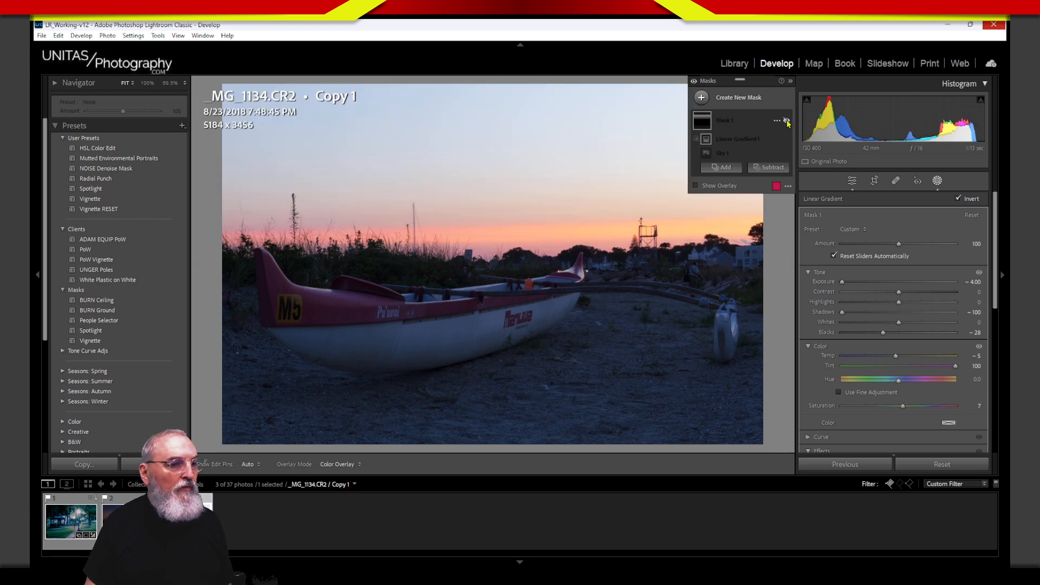
left_click(787, 120)
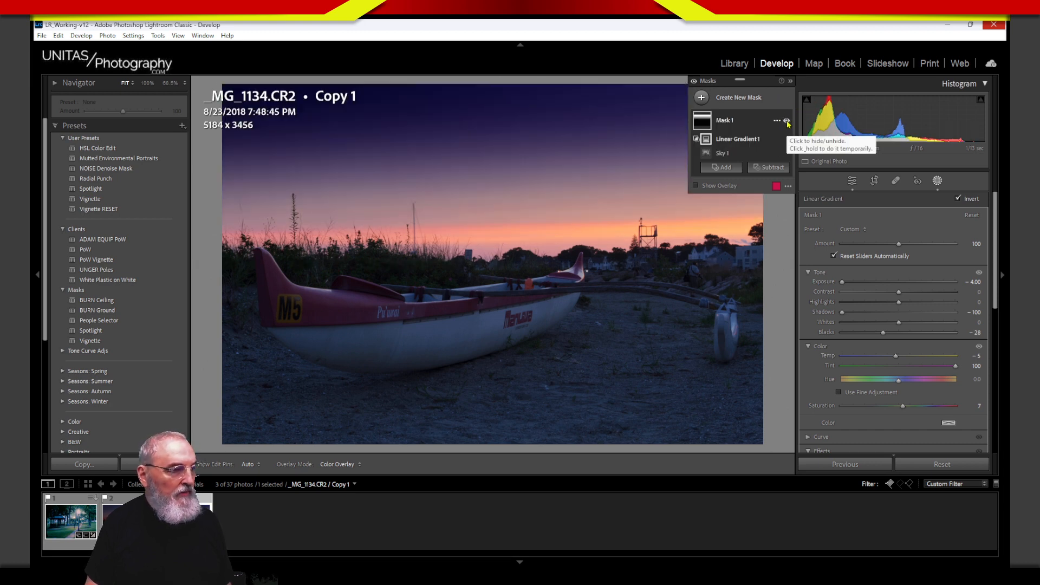
left_click(786, 121)
left_click(786, 121)
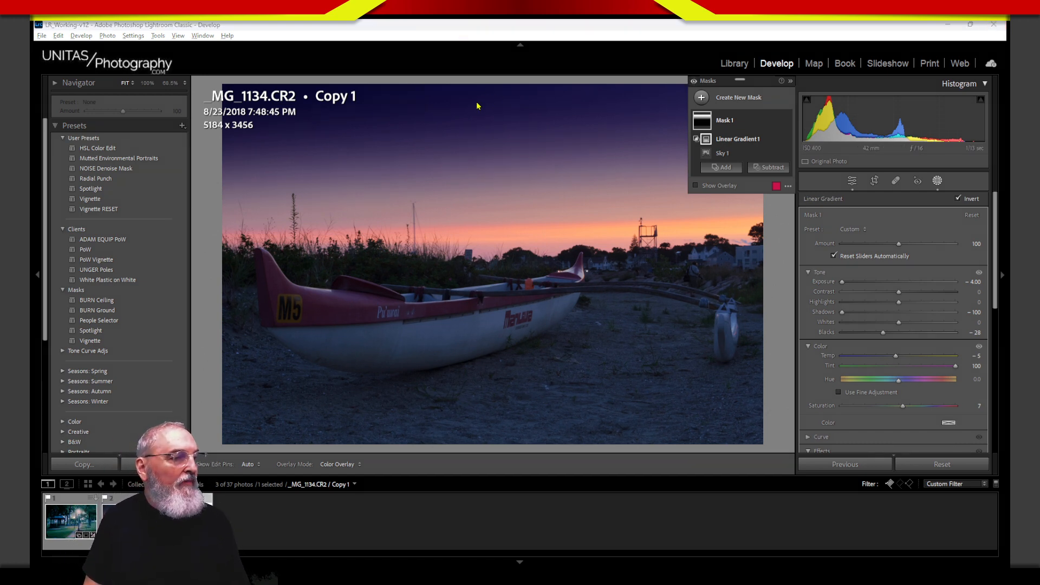
mouse_move(477, 105)
left_mouse_down()
mouse_move(501, 103)
mouse_move(489, 205)
left_mouse_up()
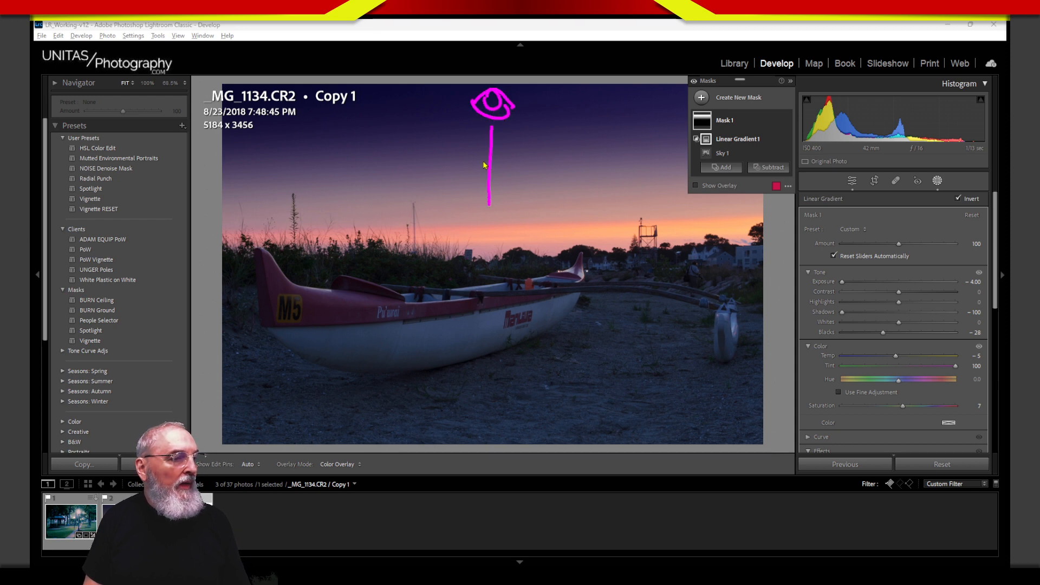
left_click_drag(479, 138, 519, 183)
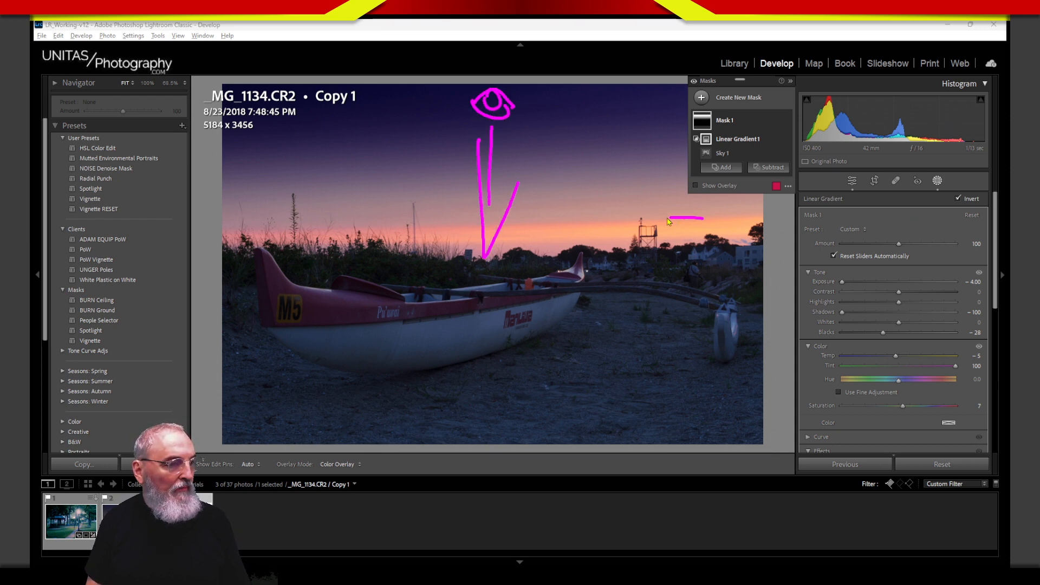
mouse_move(668, 221)
left_mouse_down()
mouse_move(476, 274)
mouse_move(726, 222)
mouse_move(671, 249)
mouse_move(743, 230)
left_mouse_up()
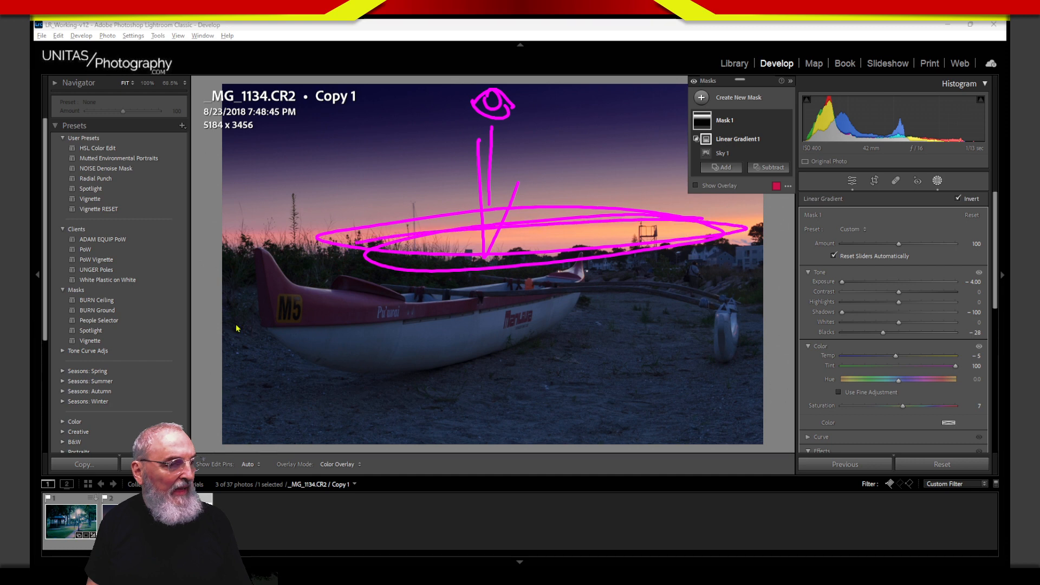
key("Escape")
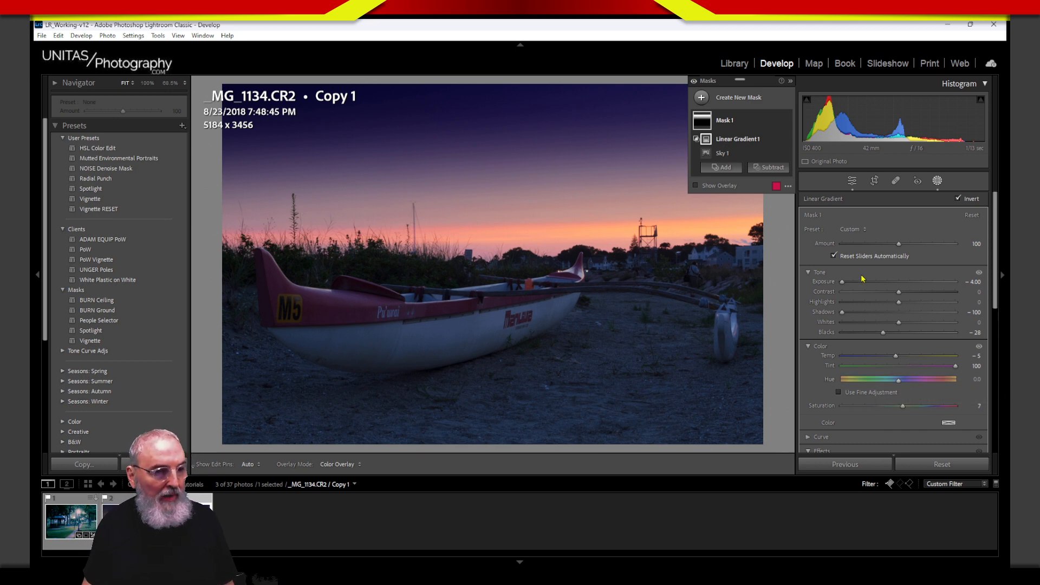
Step: Rename the gradient mask 'Mask 1' to 'Sky'
double_click(726, 120)
type("Sky")
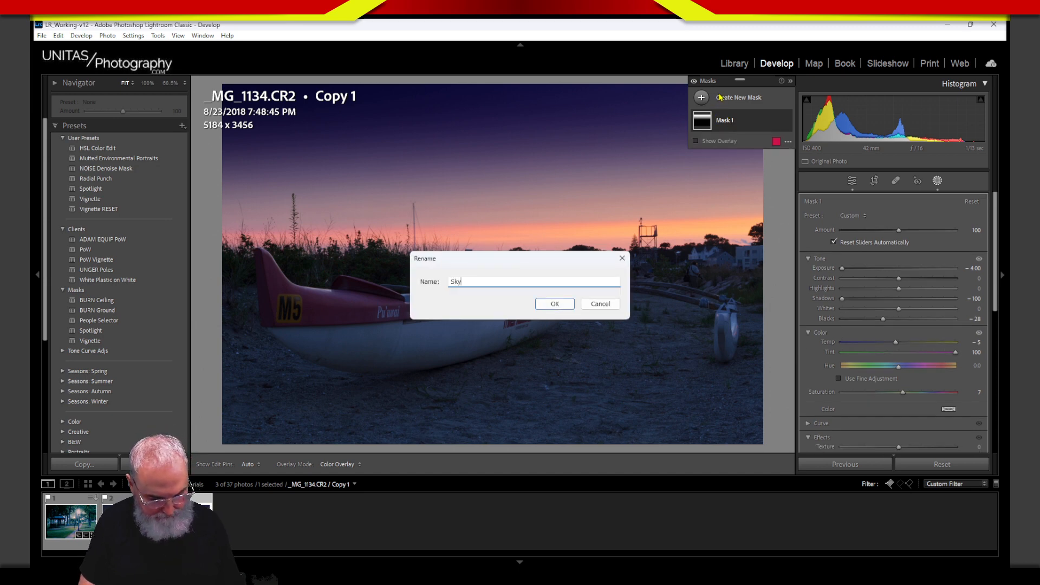
key("Return")
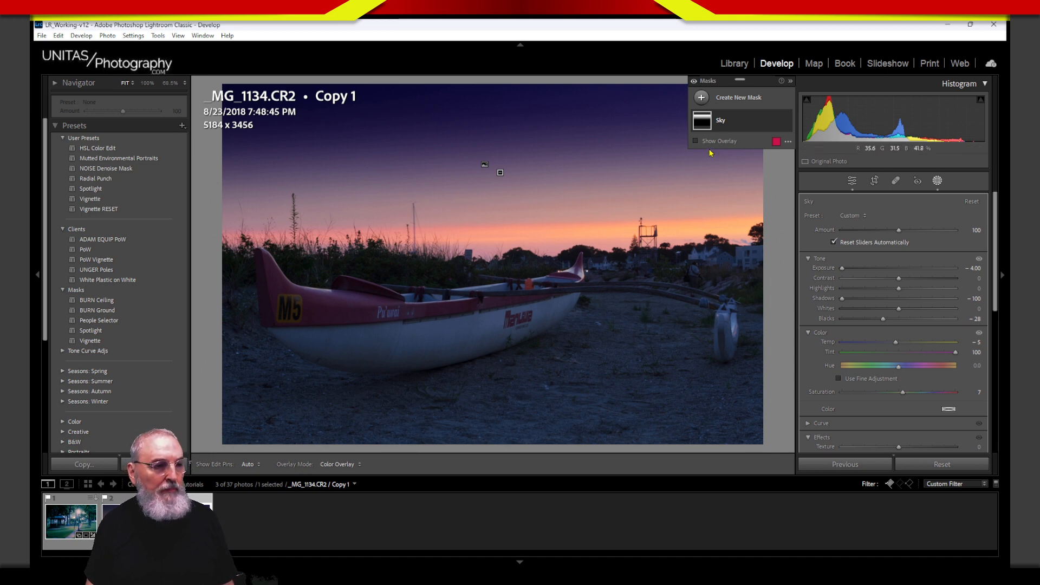
Step: Create a new Radial Gradient mask drawn out along the horizon
left_click(702, 99)
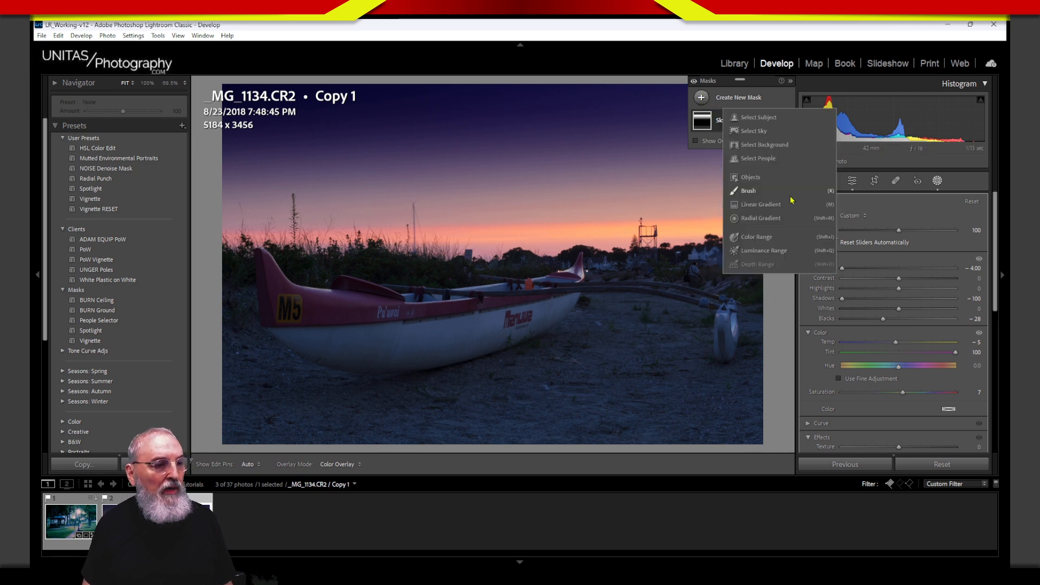
left_click(761, 219)
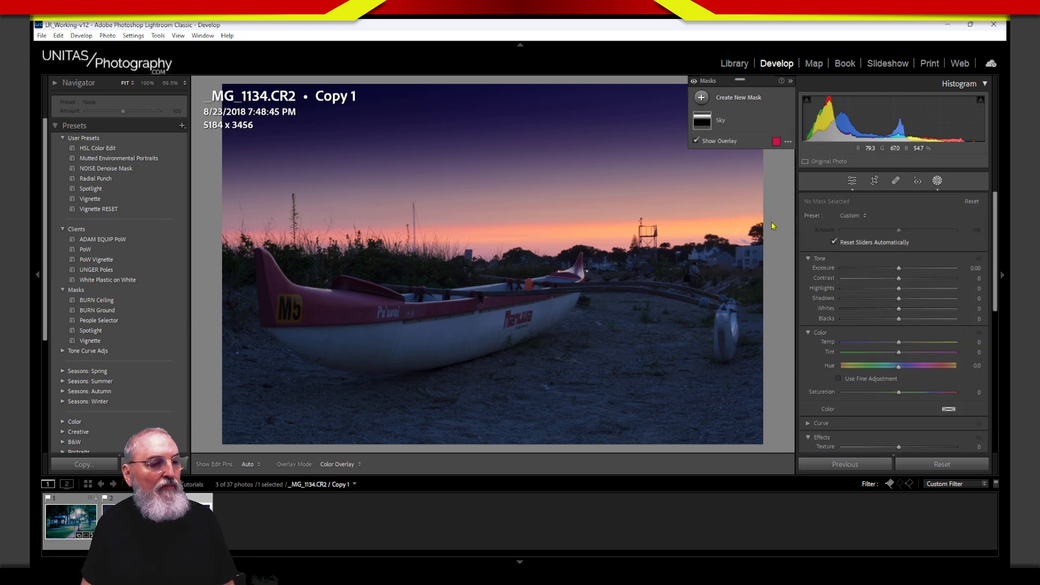
left_click_drag(674, 231, 132, 187)
Step: Reposition, slightly rotate and reshape the radial gradient's feather to a wide, flat ellipse over the horizon
mouse_move(652, 235)
left_mouse_down()
mouse_move(646, 246)
mouse_move(641, 235)
mouse_move(677, 249)
mouse_move(666, 232)
left_mouse_up()
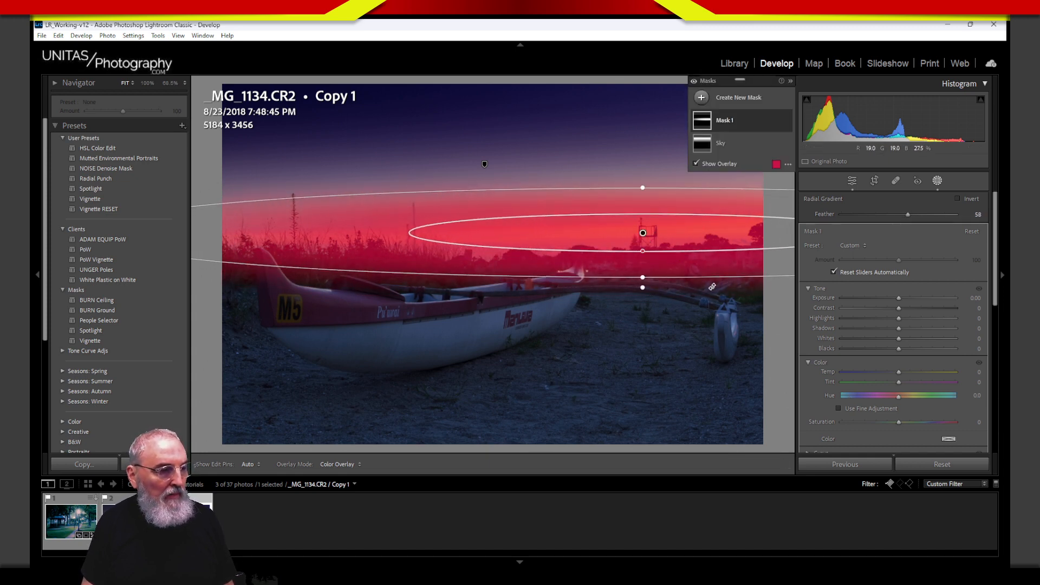
left_click_drag(723, 282, 722, 276)
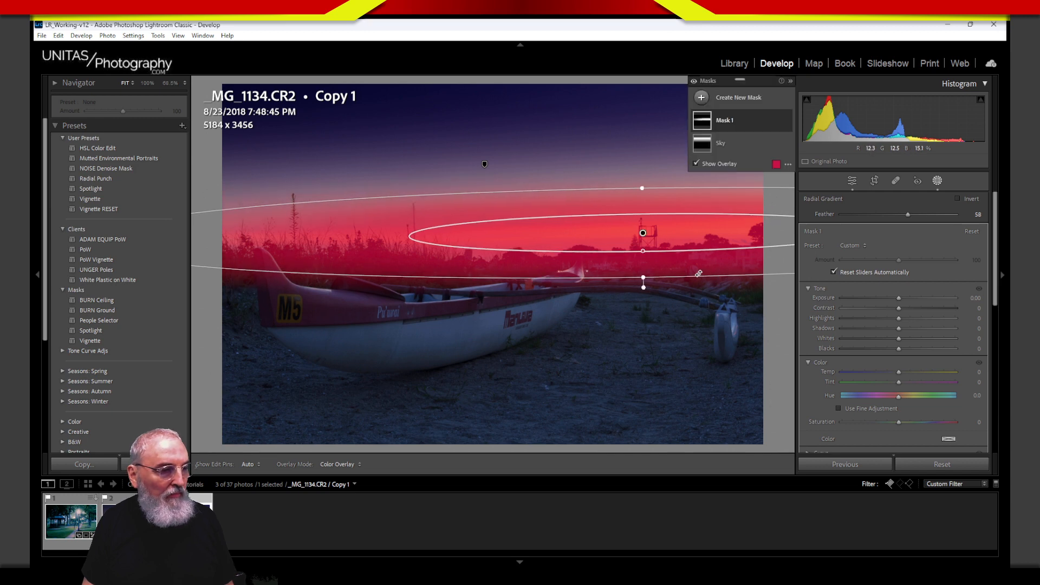
left_click_drag(645, 282, 656, 262)
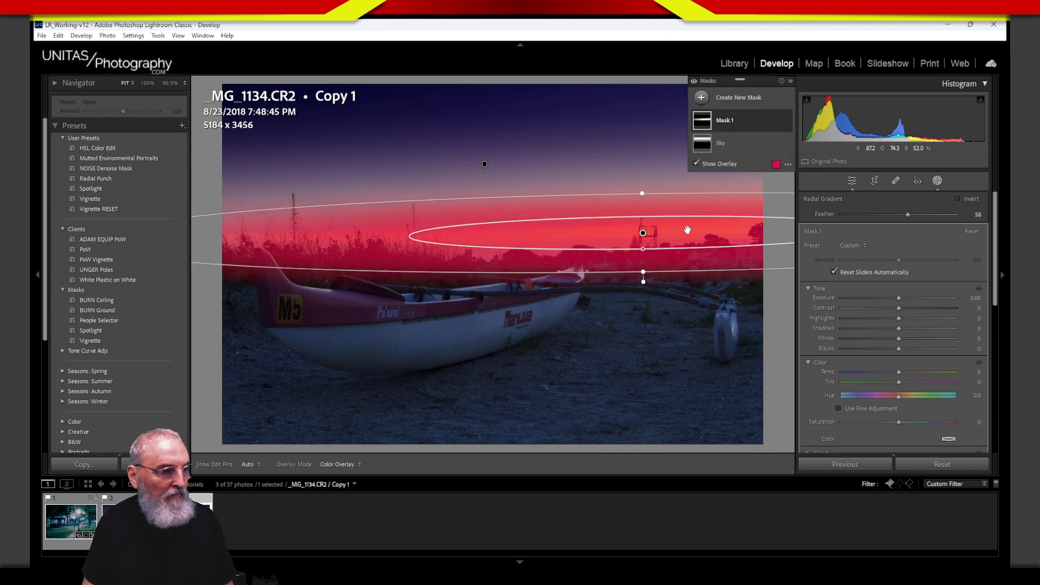
left_click_drag(687, 230, 690, 231)
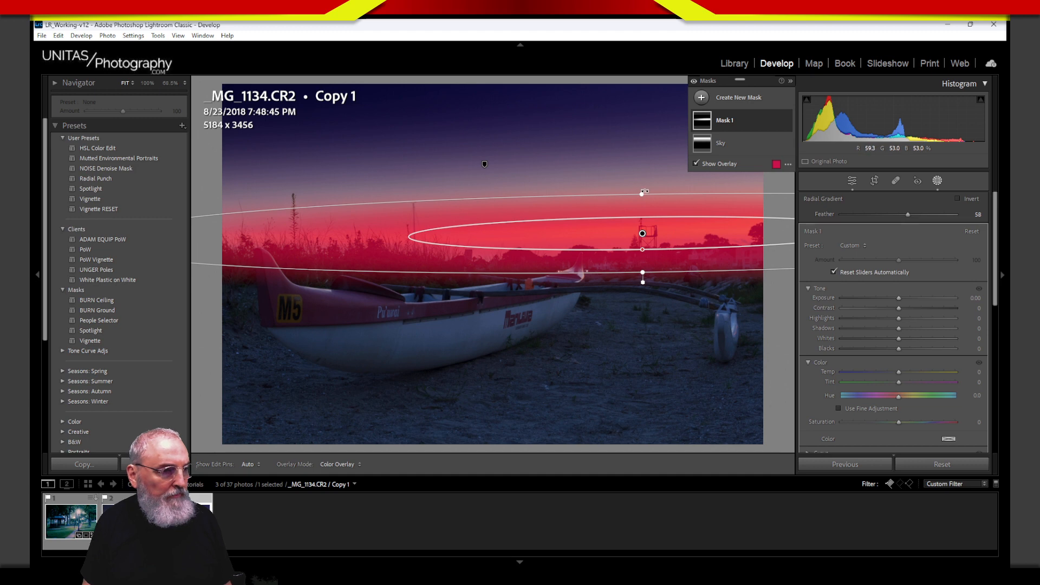
left_click_drag(642, 193, 643, 184)
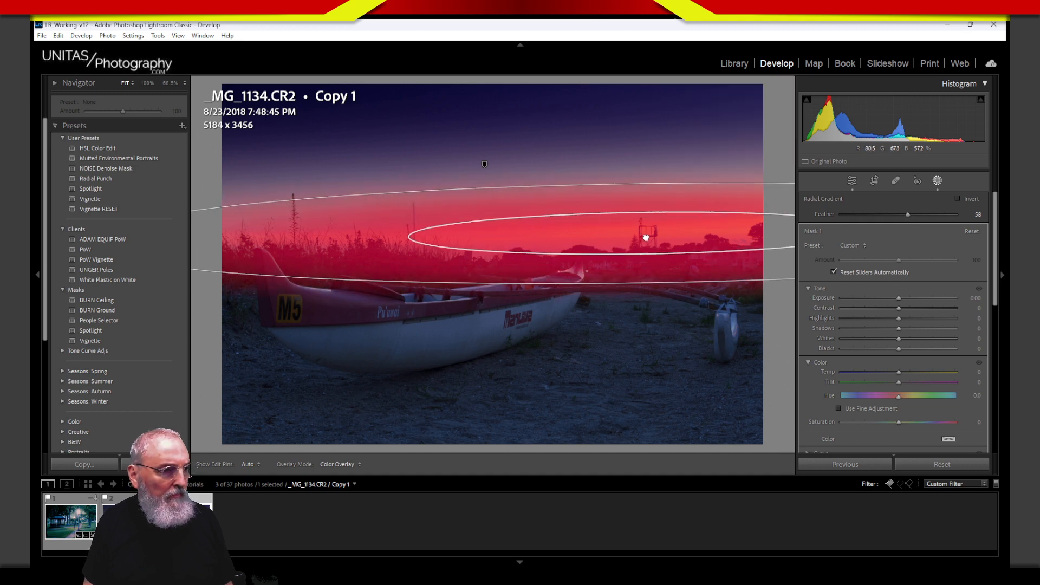
left_click_drag(645, 238, 643, 231)
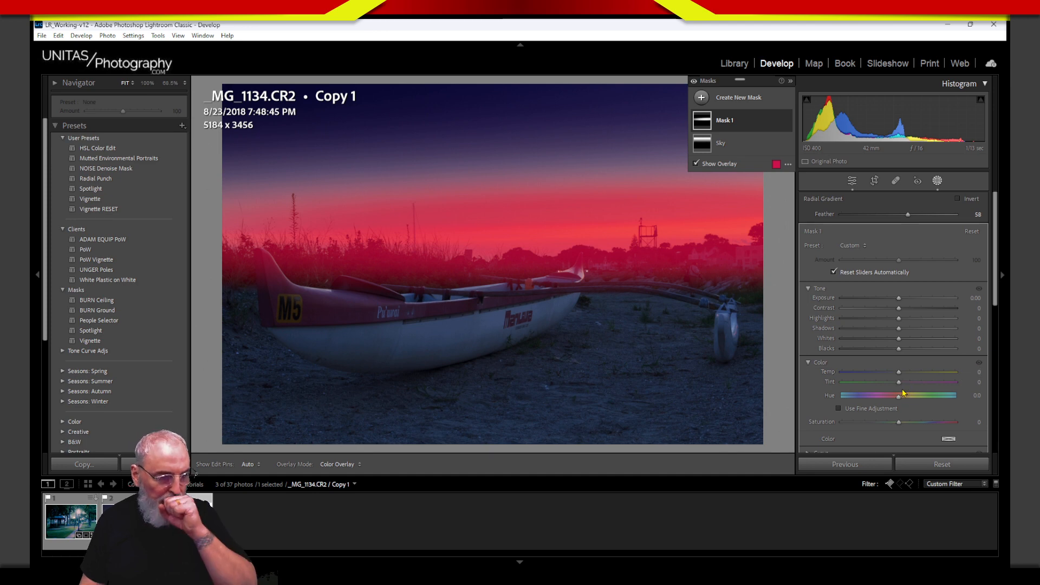
Step: Push Mask 1 to Tint 72 with Temp 14, and lower its Whites slightly
left_click_drag(899, 374, 910, 378)
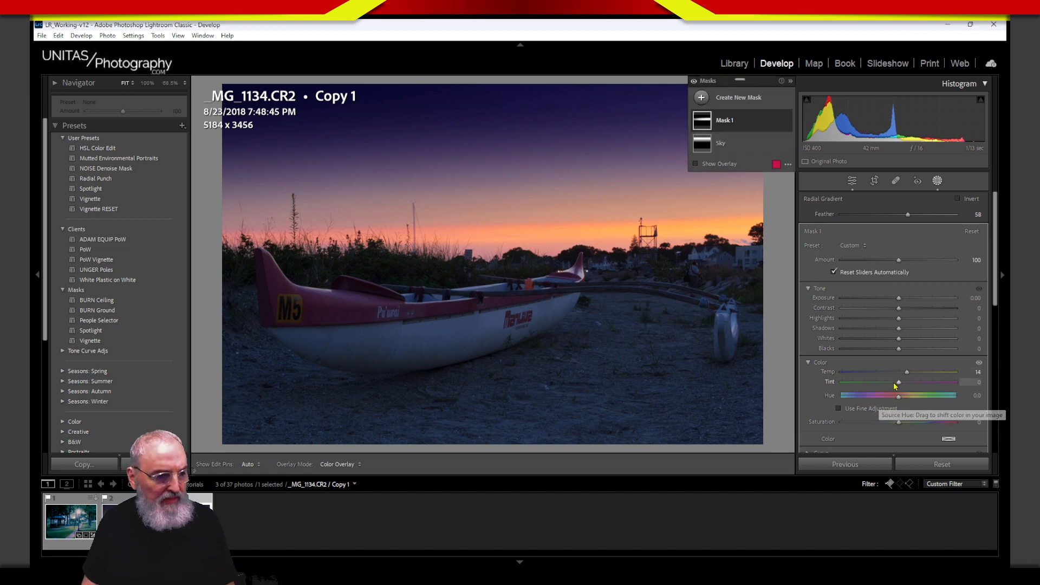
left_click_drag(899, 383, 917, 388)
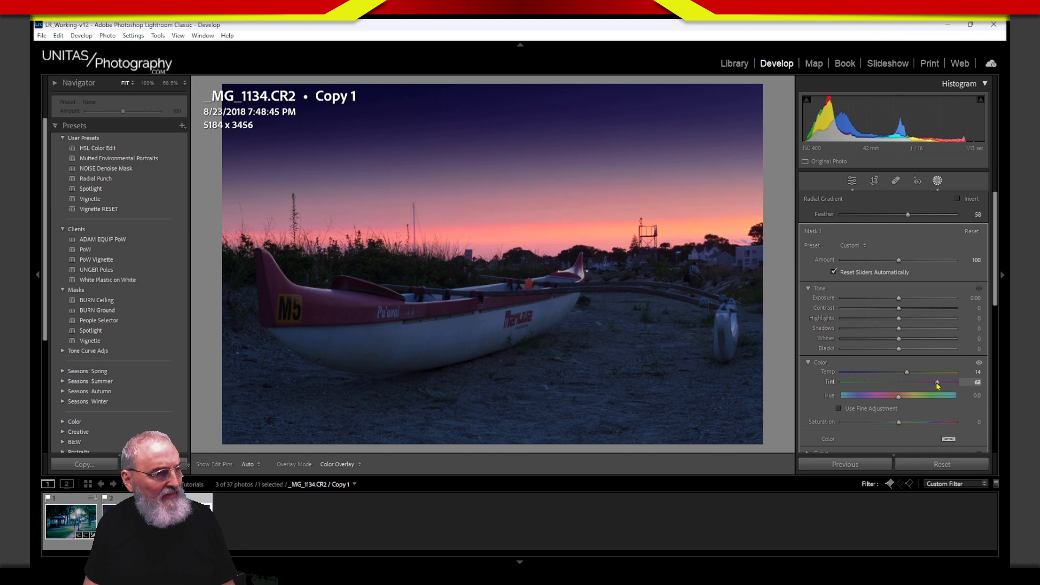
left_click_drag(941, 389, 942, 389)
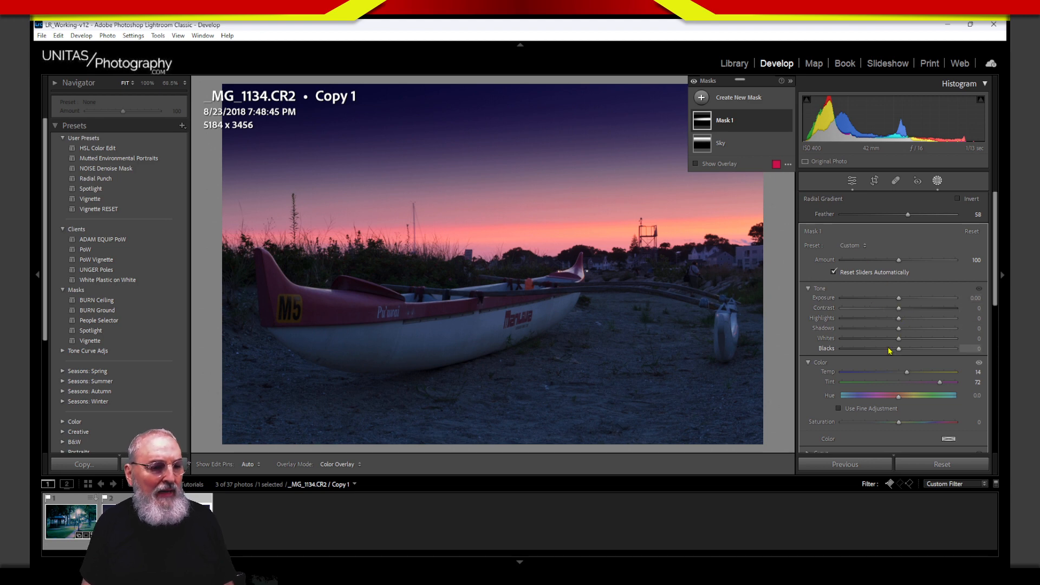
mouse_move(898, 339)
left_mouse_down()
mouse_move(923, 340)
mouse_move(889, 350)
mouse_move(901, 341)
mouse_move(884, 323)
mouse_move(926, 320)
mouse_move(899, 323)
left_mouse_up()
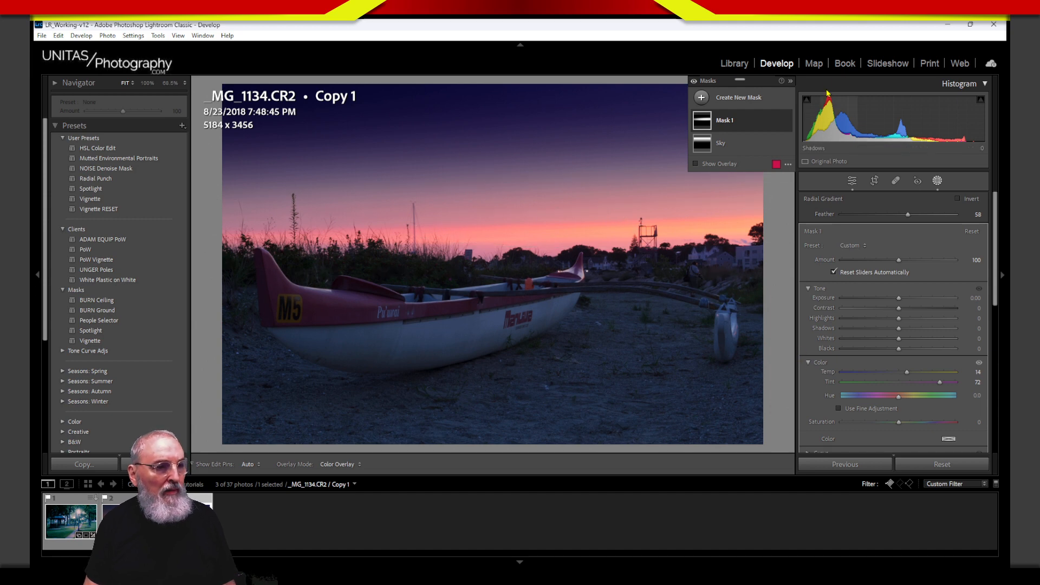
Step: Toggle Mask 1 on and off to compare the sky, then raise its Temp to 20
left_click(787, 121)
left_click(786, 121)
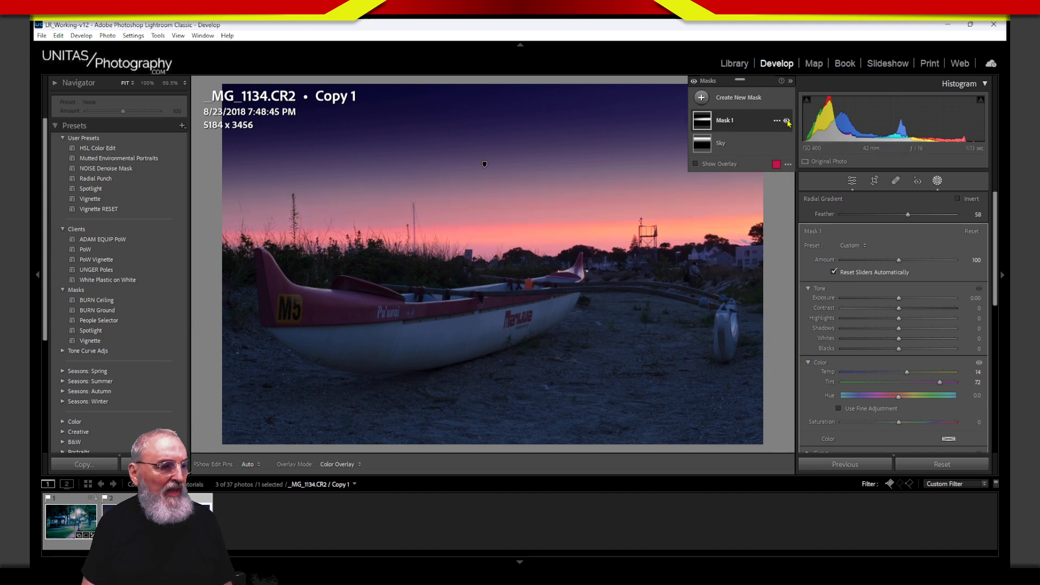
left_click(786, 122)
left_click(786, 122)
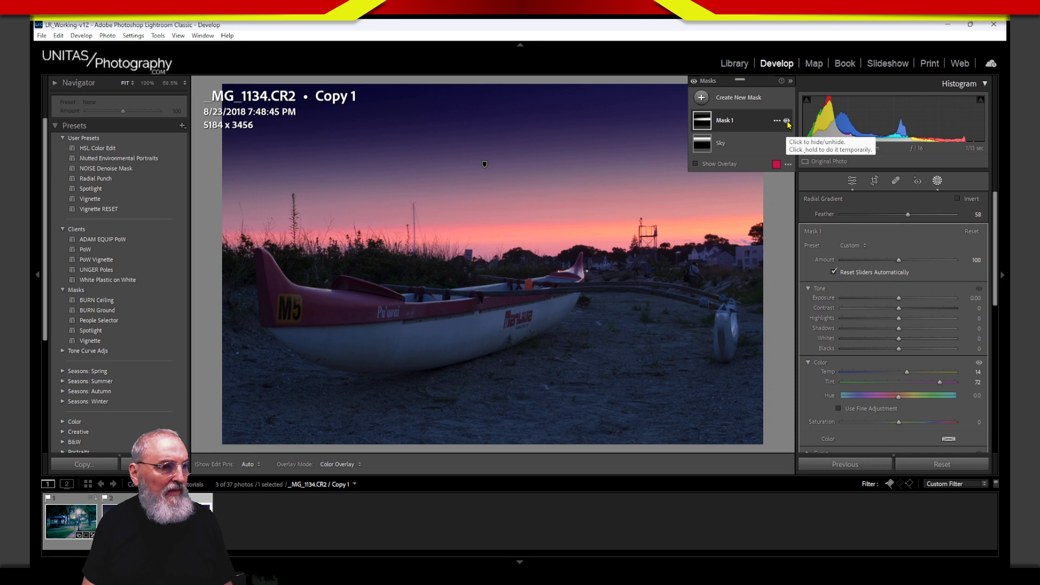
left_click(787, 122)
left_click(787, 122)
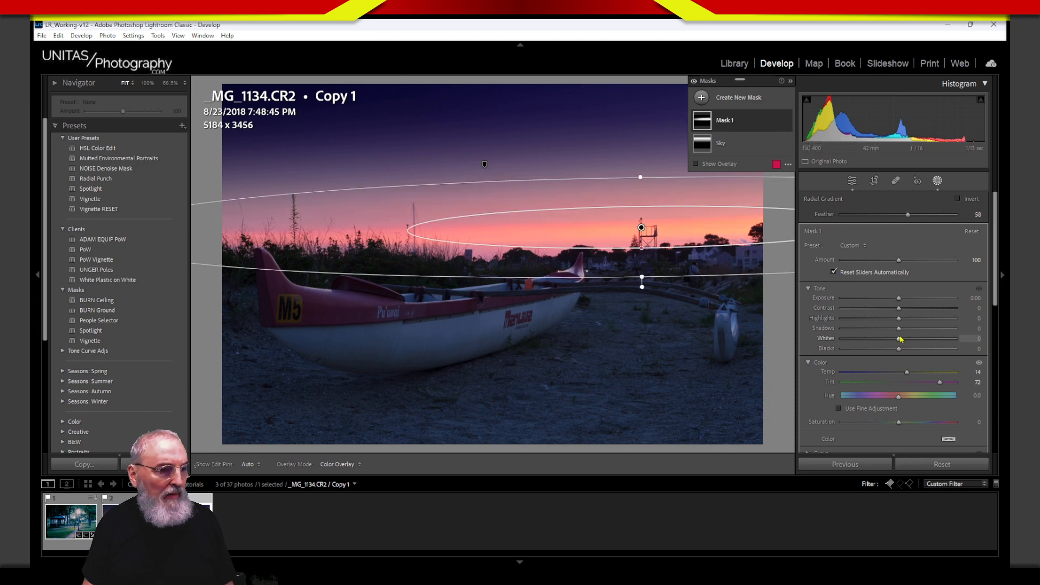
left_click(787, 122)
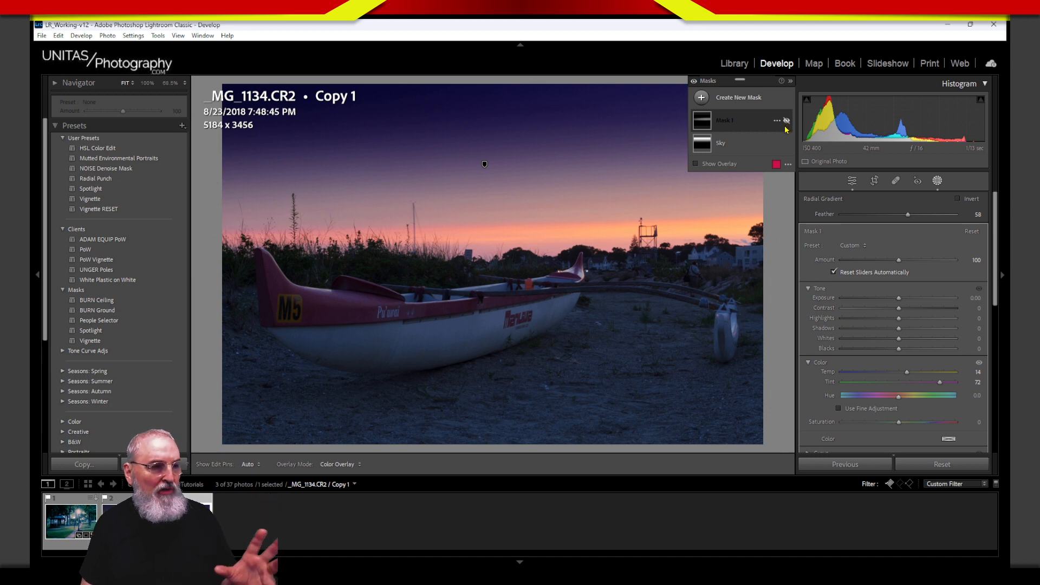
left_click(786, 121)
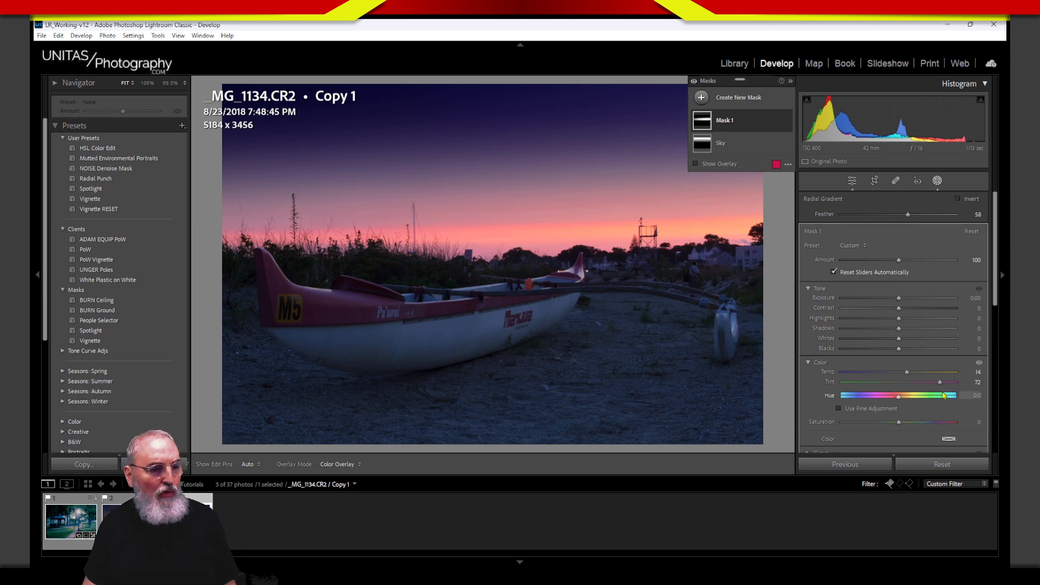
left_click_drag(911, 378, 910, 375)
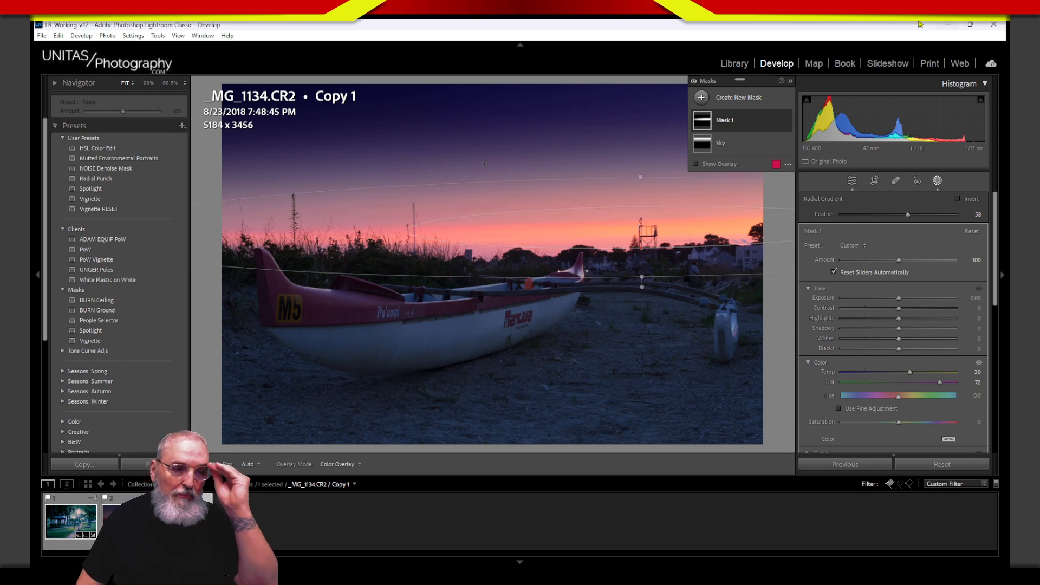
Step: Draw a large radial gradient over the right-side horizon, feathered to 94
left_click(718, 103)
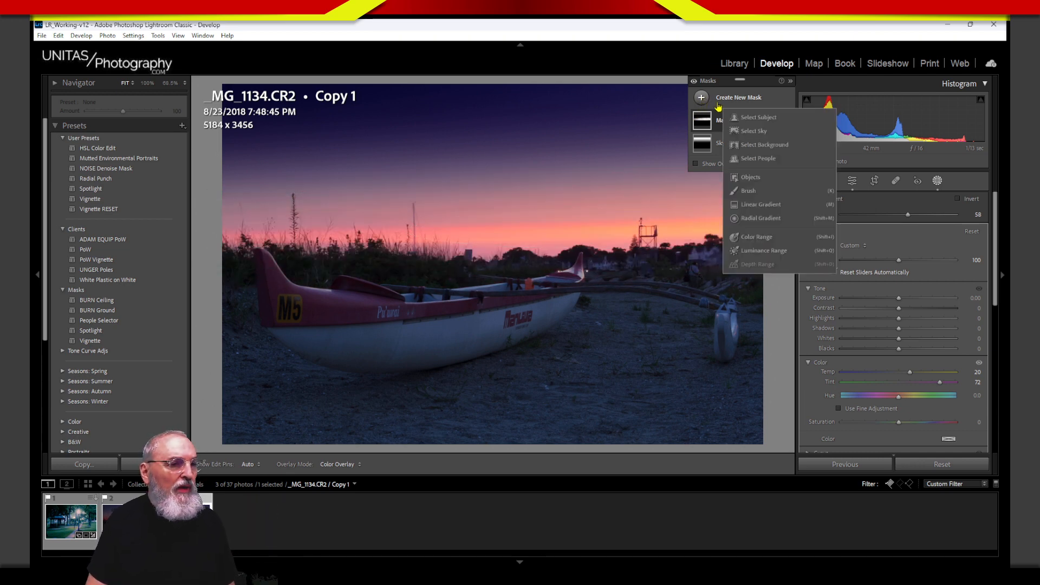
left_click(764, 218)
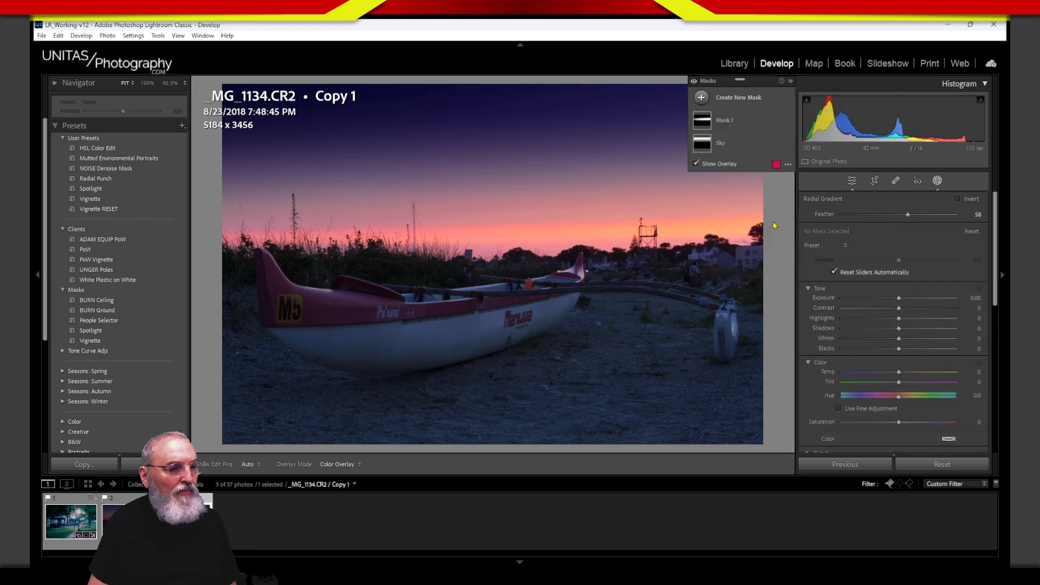
left_click_drag(729, 238, 704, 284)
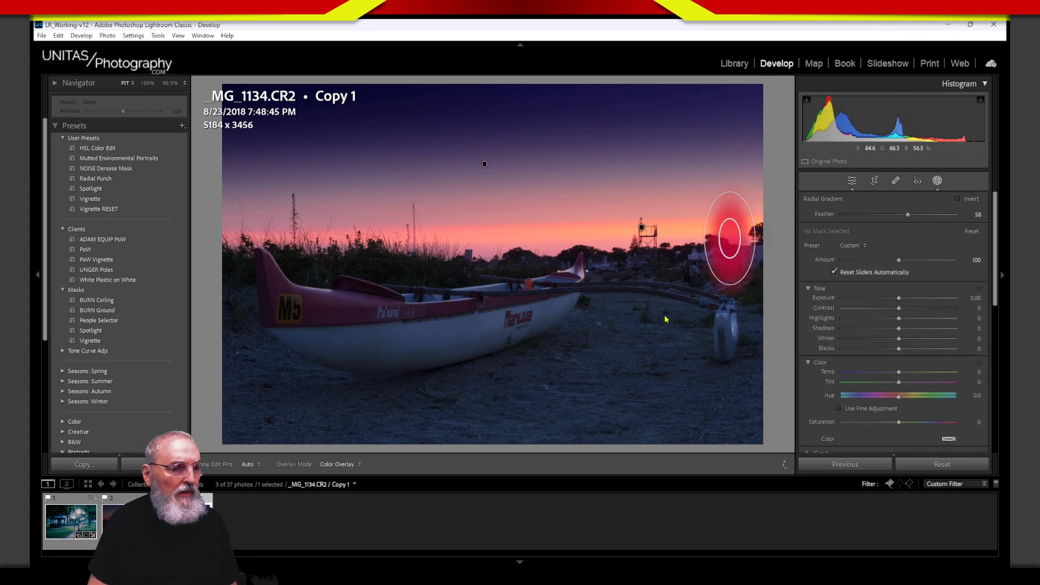
left_click_drag(666, 320, 570, 398)
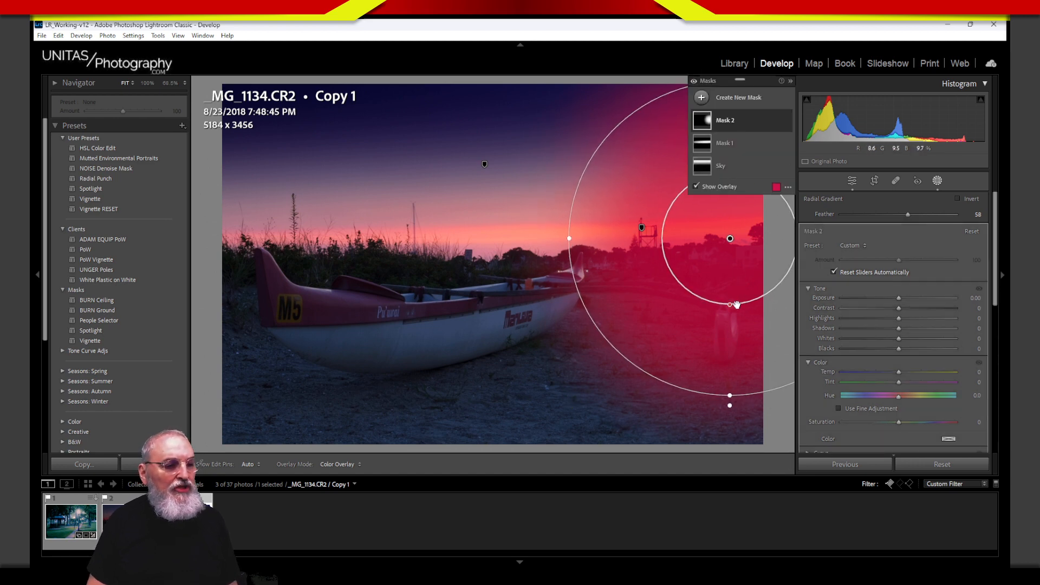
left_click_drag(729, 305, 731, 236)
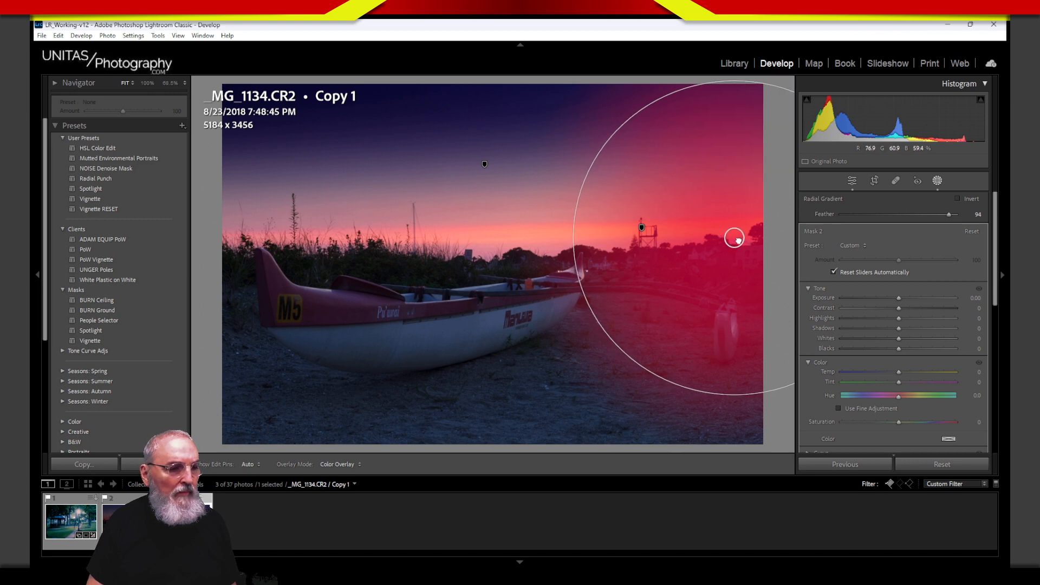
Step: Brighten the radial area to Exposure 1.18 and adjust its Temp and Shadows
left_click_drag(899, 298, 917, 298)
mouse_move(900, 373)
left_mouse_down()
mouse_move(922, 371)
mouse_move(898, 372)
left_mouse_up()
mouse_move(901, 330)
left_mouse_down()
mouse_move(889, 332)
mouse_move(908, 325)
left_mouse_up()
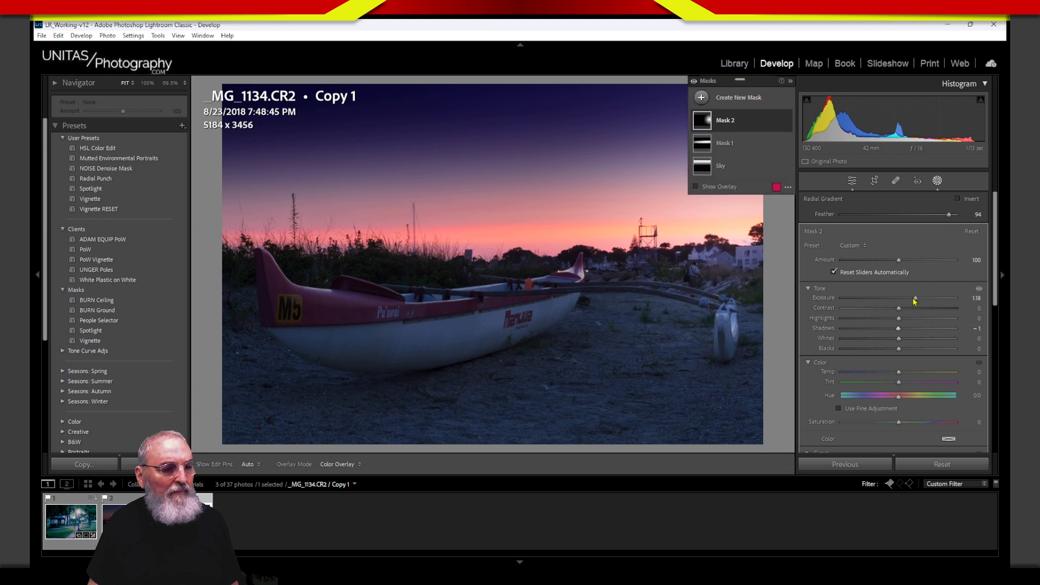
Step: Set Mask 2 to Exposure 2.39 and Highlights 29, and shrink the gradient from below
double_click(827, 300)
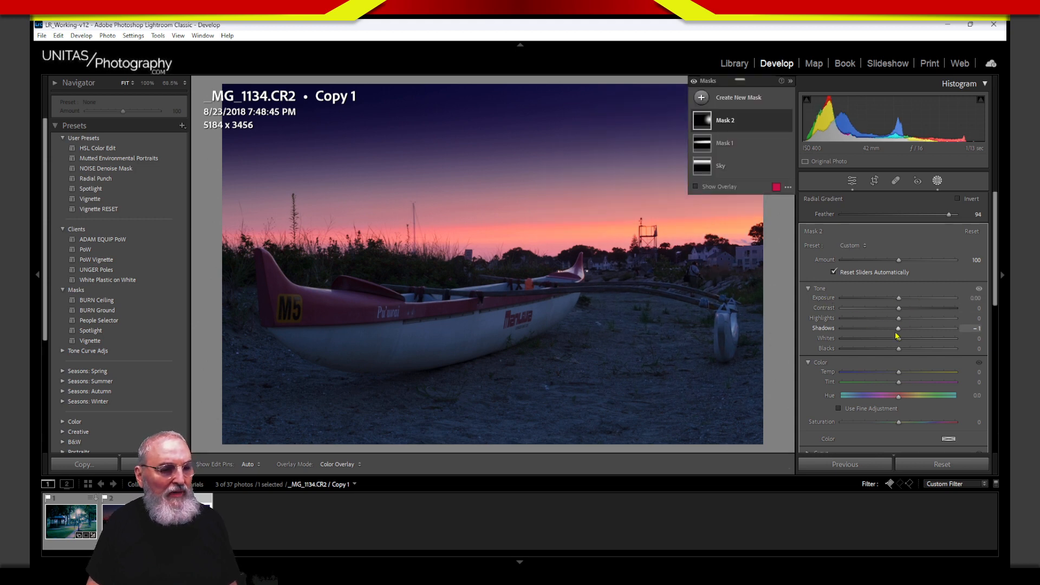
left_click_drag(898, 318, 933, 299)
mouse_move(739, 321)
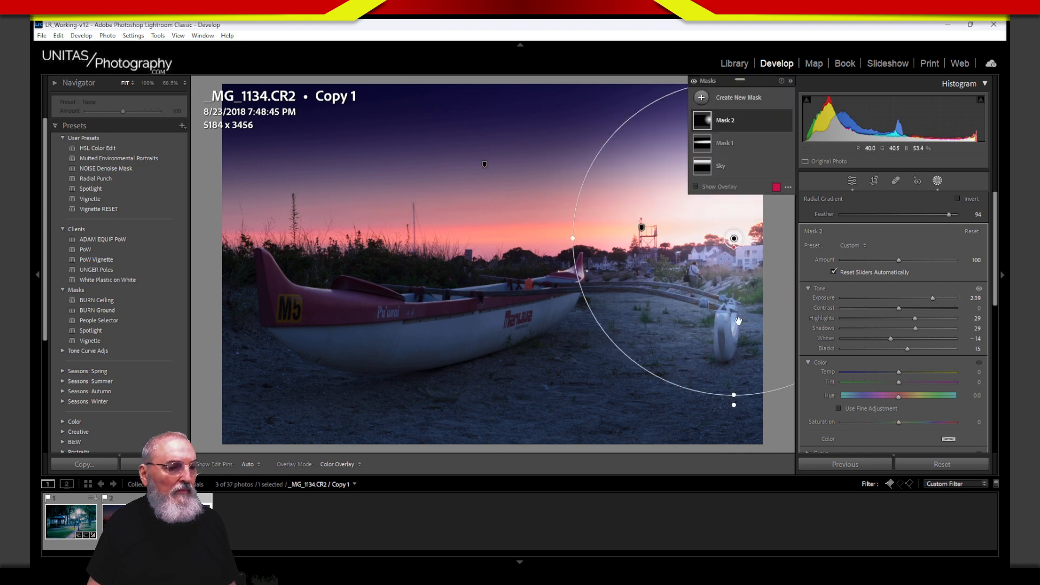
left_click_drag(735, 396, 744, 311)
Step: Shift the radial gradient right, then delete Mask 2
left_click_drag(734, 238, 748, 238)
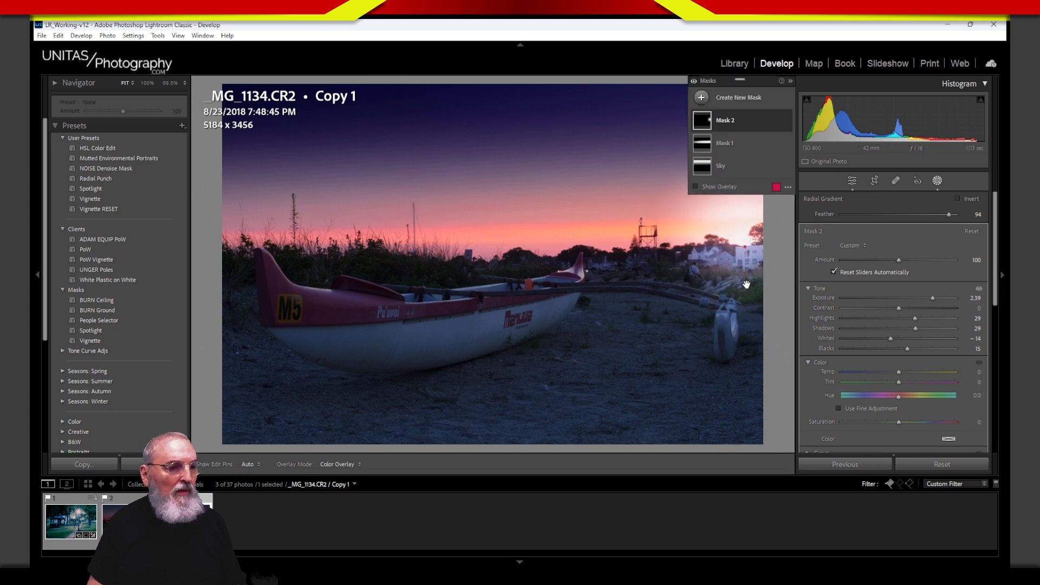
key("Delete")
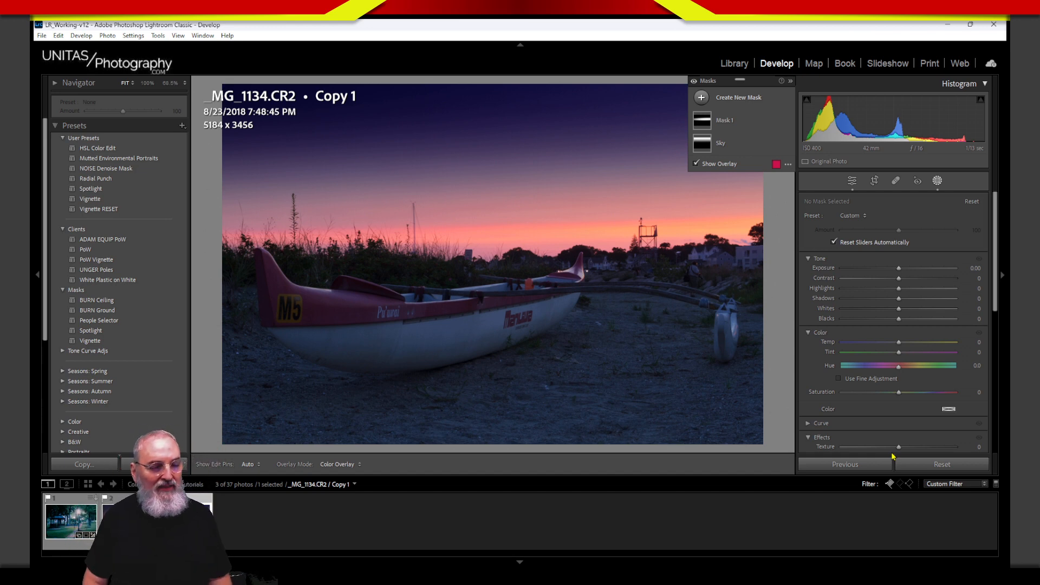
mouse_move(725, 190)
left_mouse_down()
mouse_move(342, 197)
mouse_move(237, 218)
mouse_move(427, 257)
mouse_move(682, 241)
mouse_move(738, 185)
mouse_move(262, 220)
mouse_move(392, 274)
mouse_move(784, 260)
mouse_move(729, 190)
mouse_move(227, 237)
left_mouse_up()
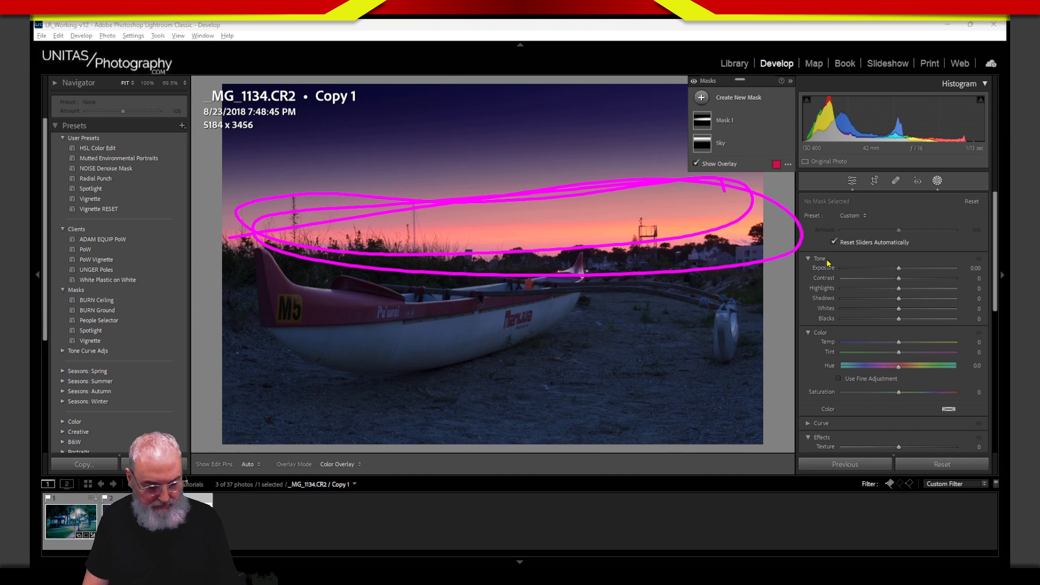
key("Escape")
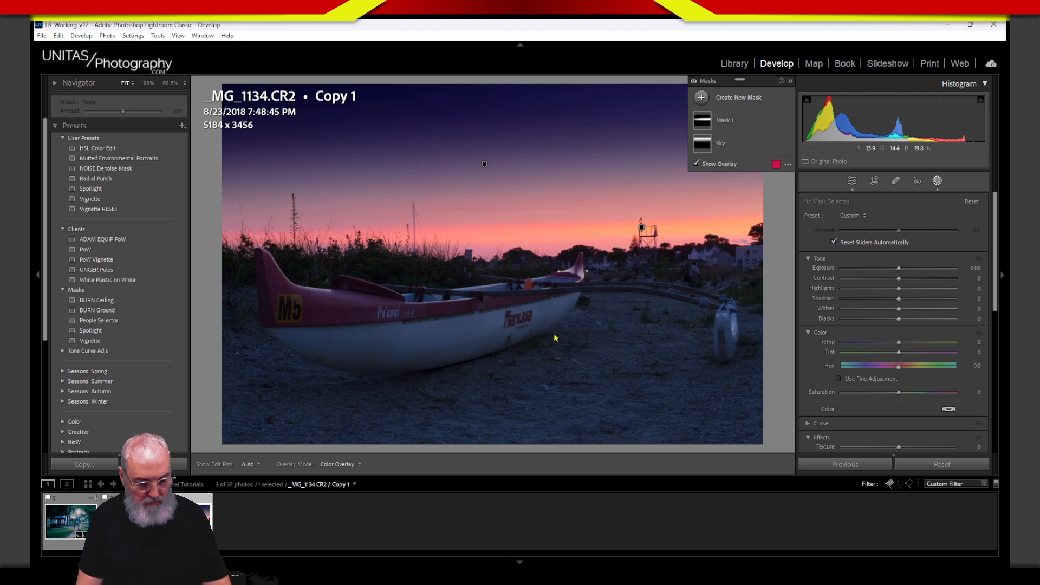
mouse_move(588, 247)
left_mouse_down()
mouse_move(497, 289)
mouse_move(331, 244)
mouse_move(274, 271)
mouse_move(388, 402)
mouse_move(583, 332)
mouse_move(581, 239)
left_mouse_up()
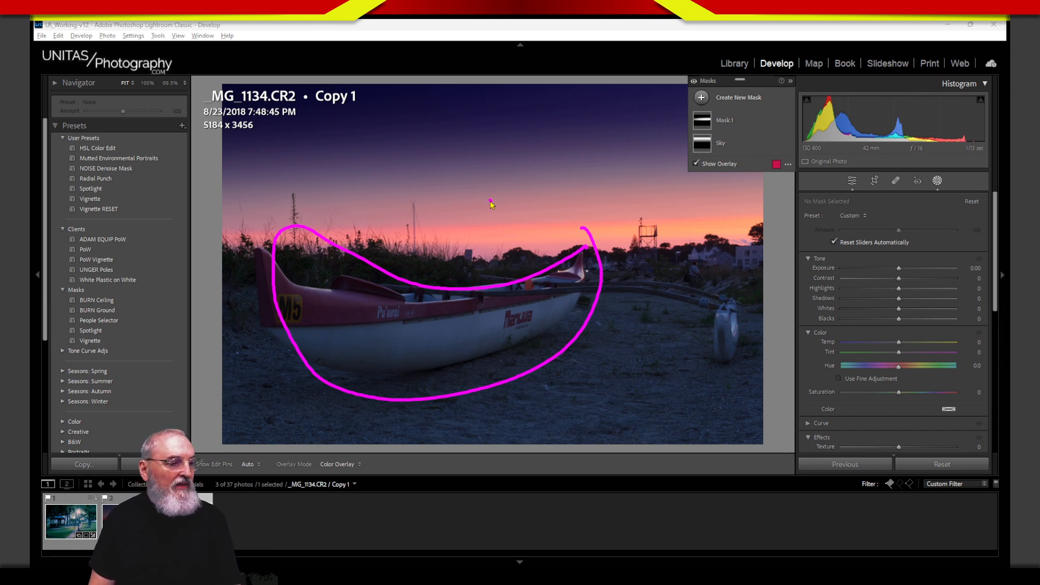
mouse_move(490, 201)
left_mouse_down()
mouse_move(476, 284)
mouse_move(466, 261)
mouse_move(507, 230)
left_mouse_up()
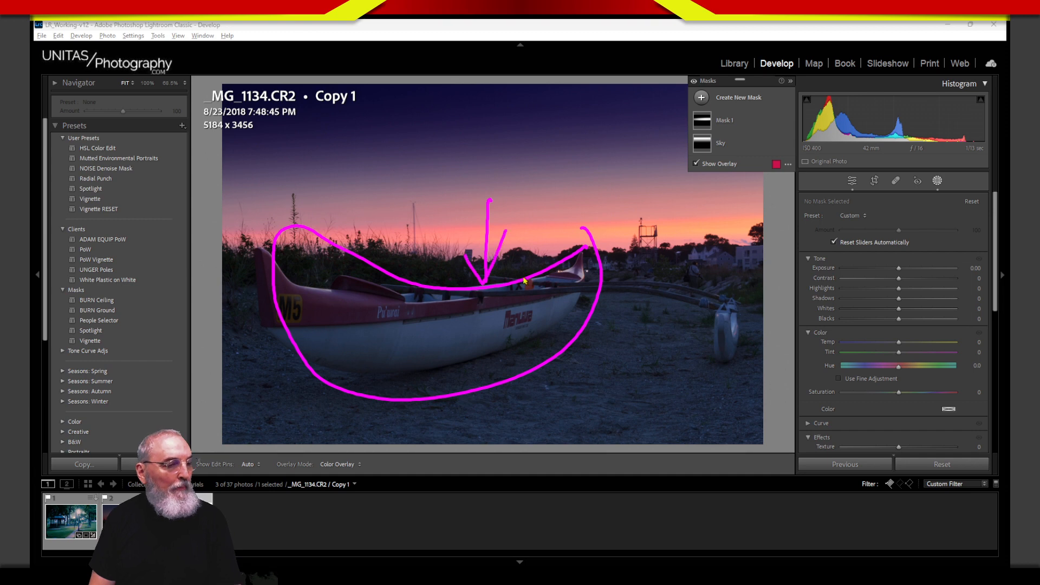
key("Escape")
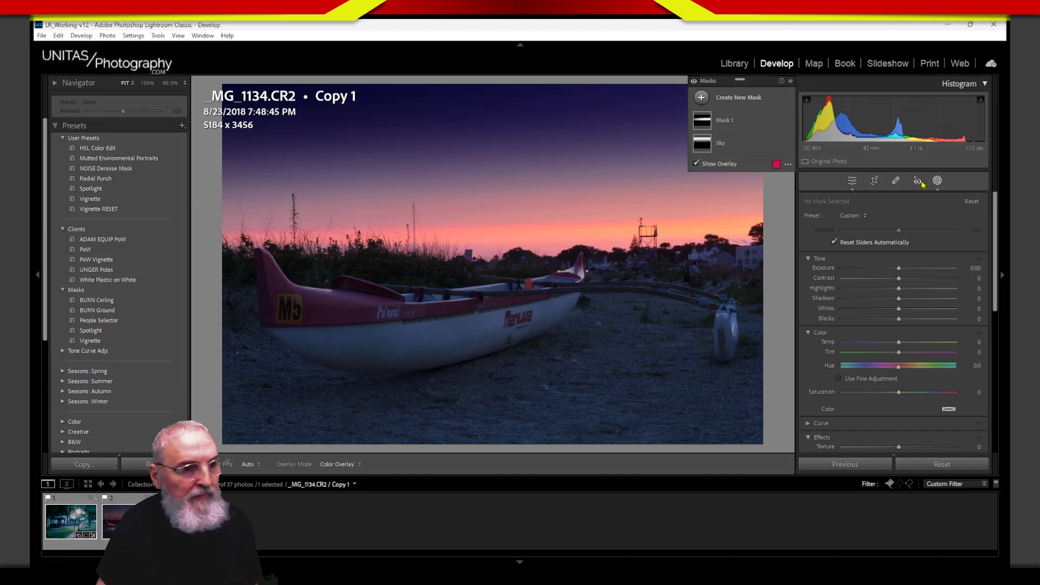
Step: Inspect the canoe close up, then draw a new radial gradient over its hull
left_click(939, 184)
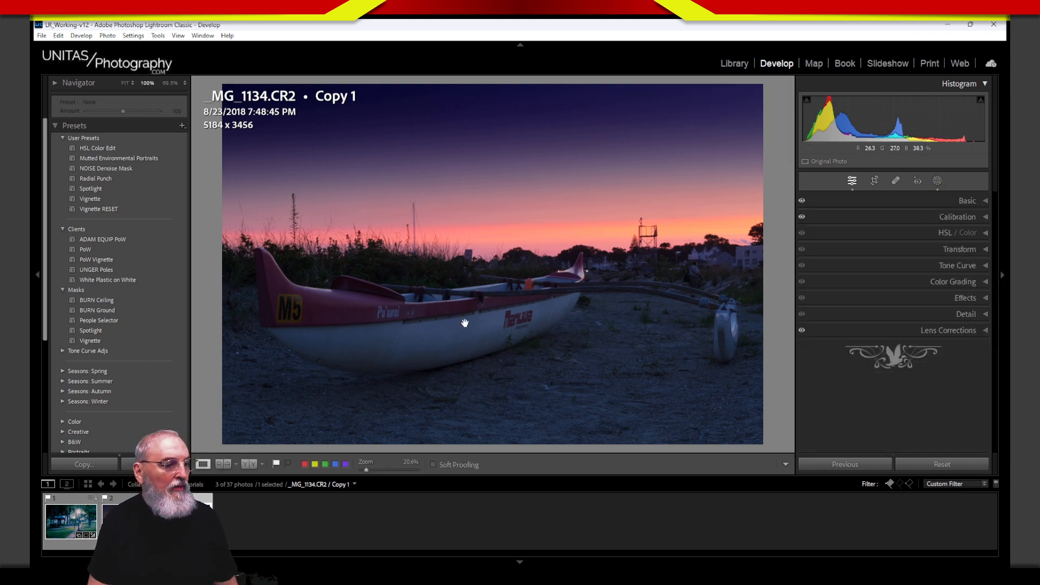
left_click(464, 324)
left_click(506, 325)
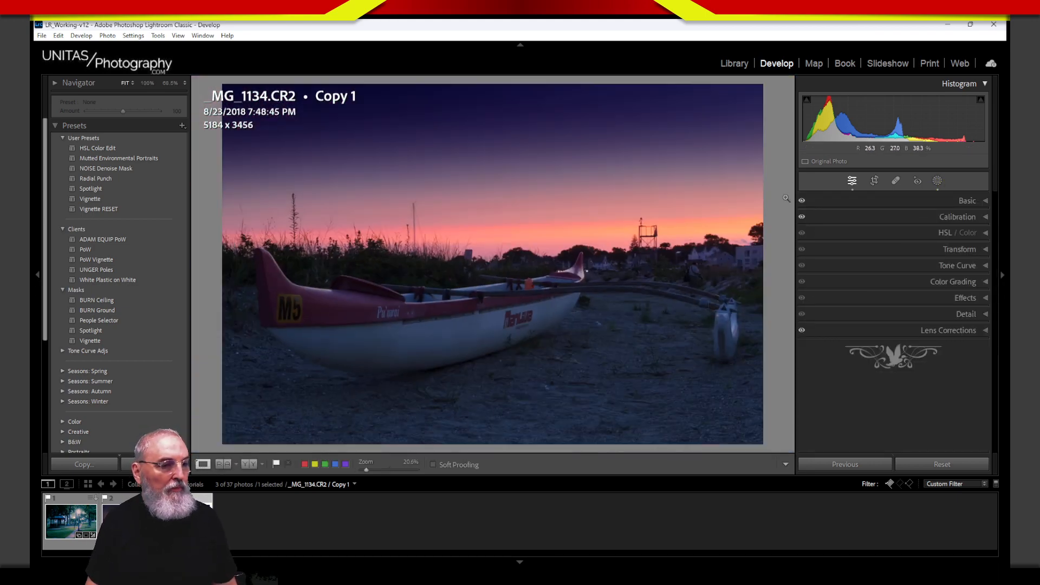
left_click(937, 180)
left_click(701, 98)
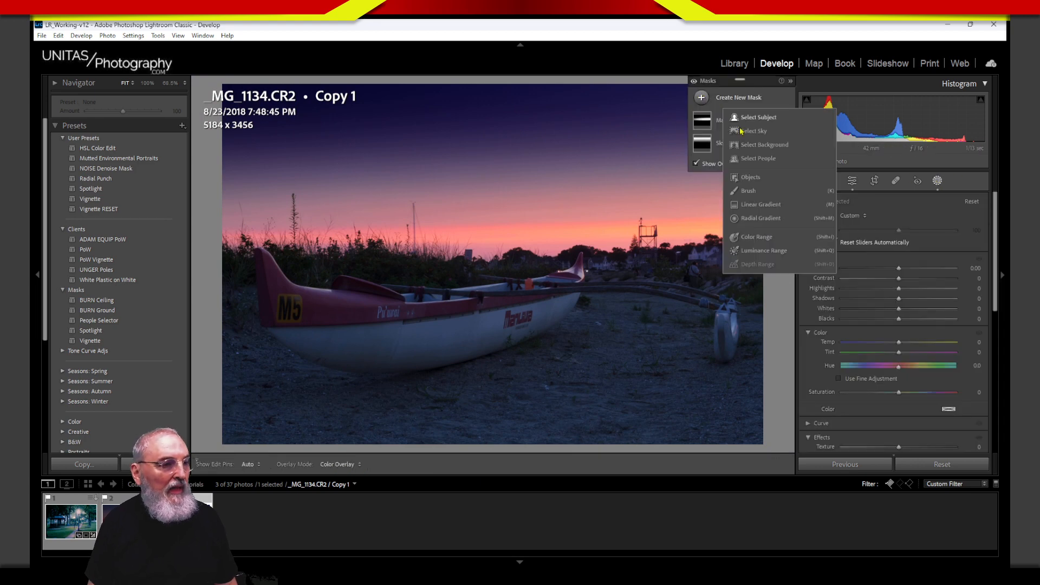
left_click(758, 219)
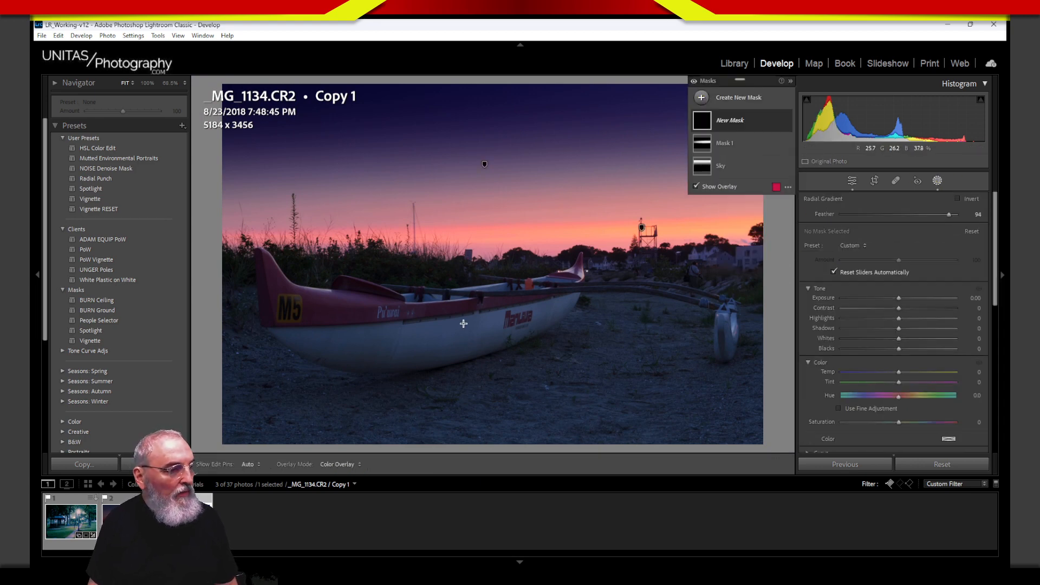
left_click_drag(464, 324, 598, 383)
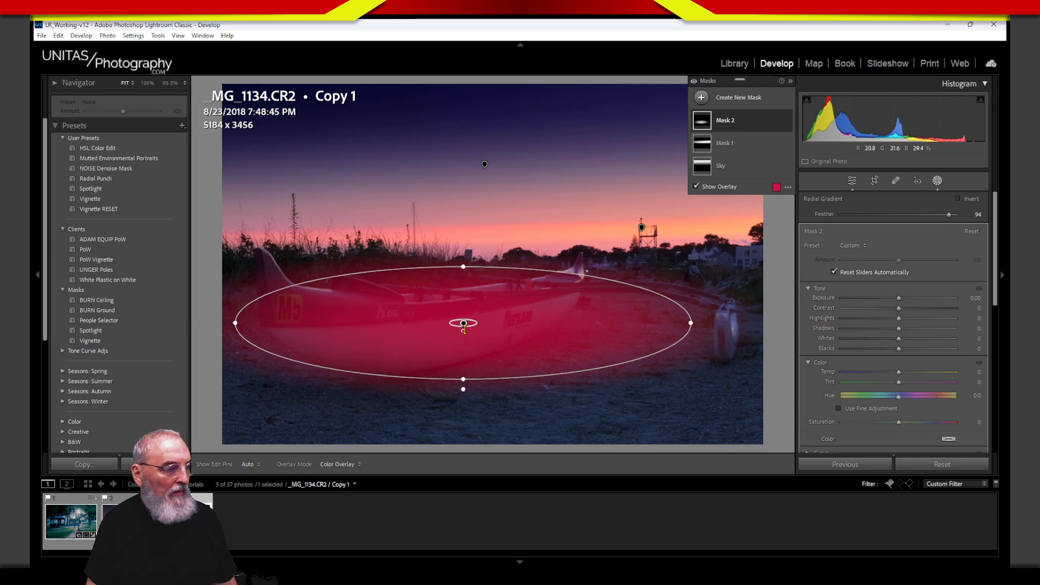
Step: Tighten the gradient to Feather 20 and reshape the tilted ellipse to hug the canoe
left_click_drag(477, 324, 610, 327)
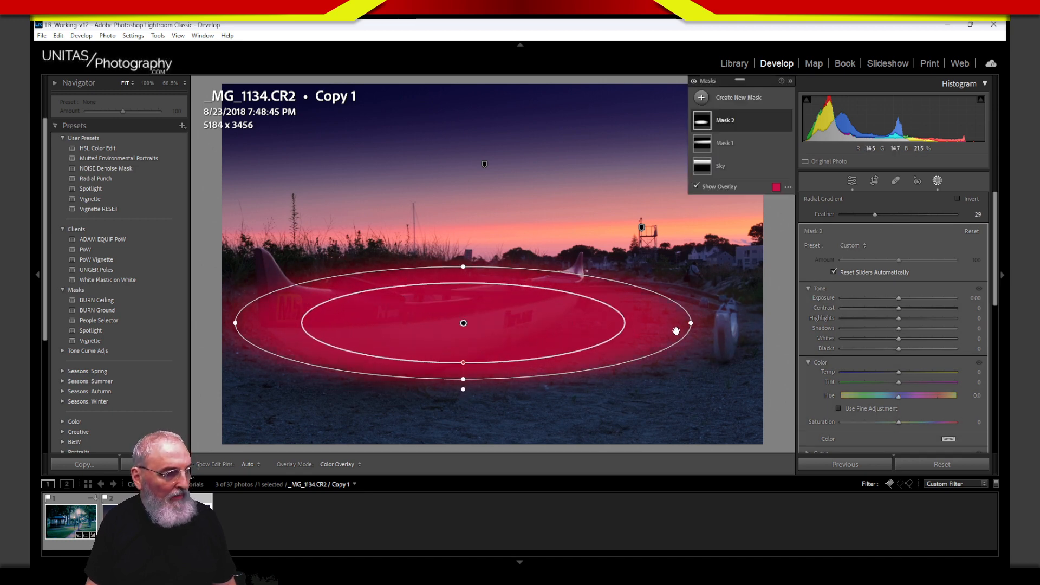
left_click_drag(674, 332, 668, 292)
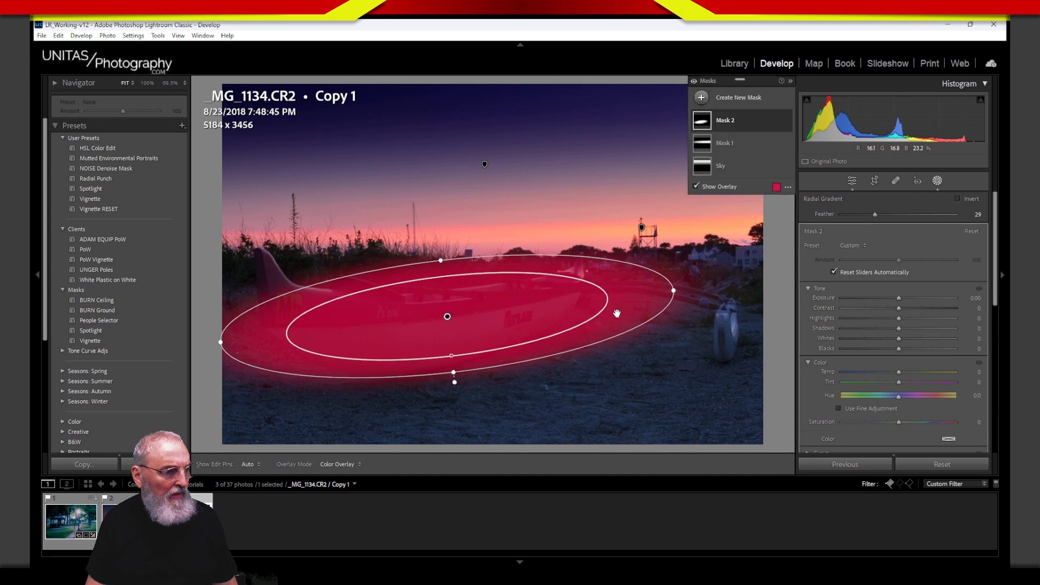
left_click_drag(451, 356, 450, 360)
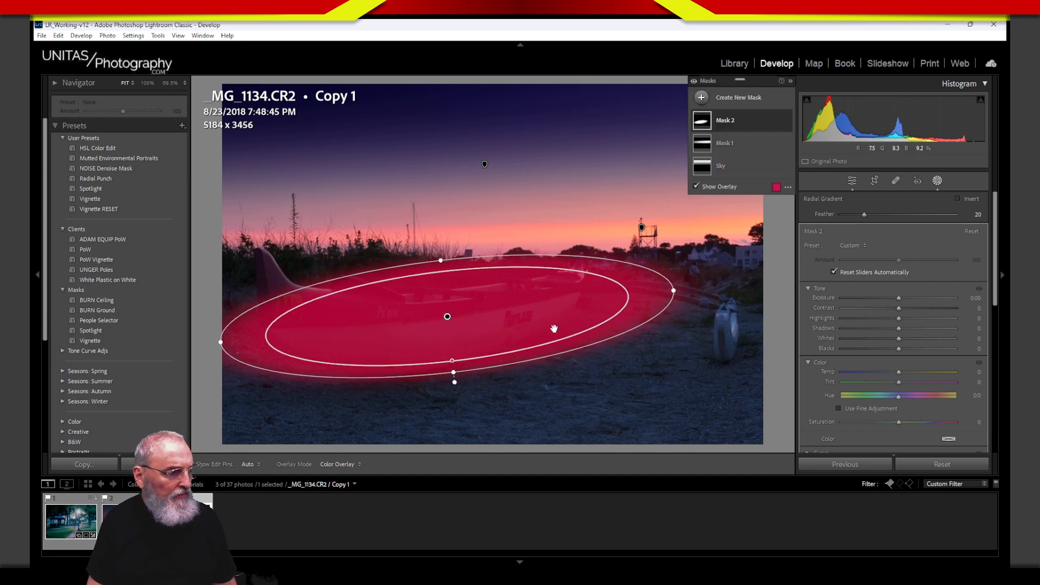
left_click_drag(671, 292, 623, 301)
left_click_drag(540, 336, 515, 341)
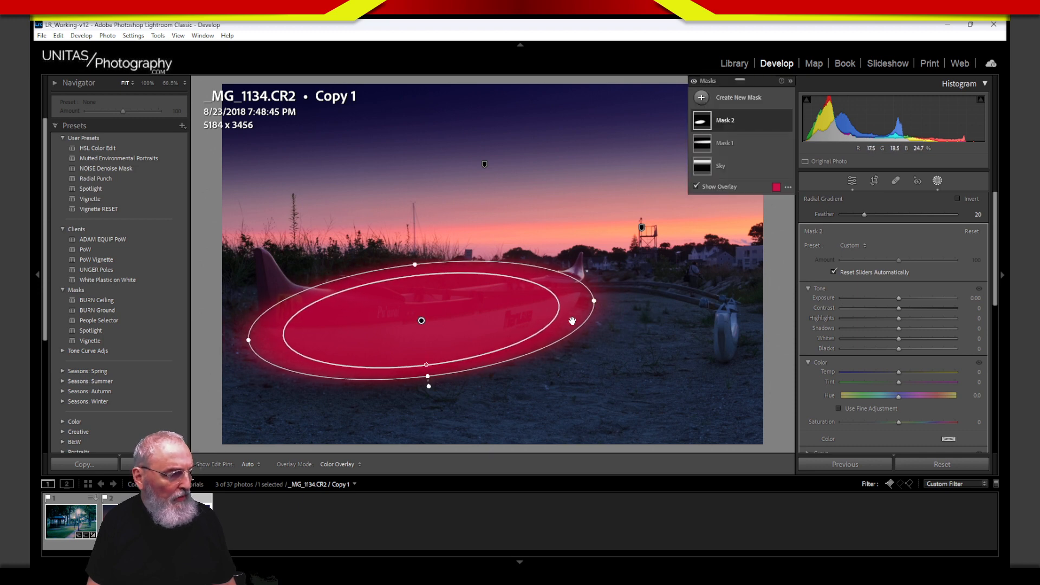
left_click_drag(420, 353, 427, 345)
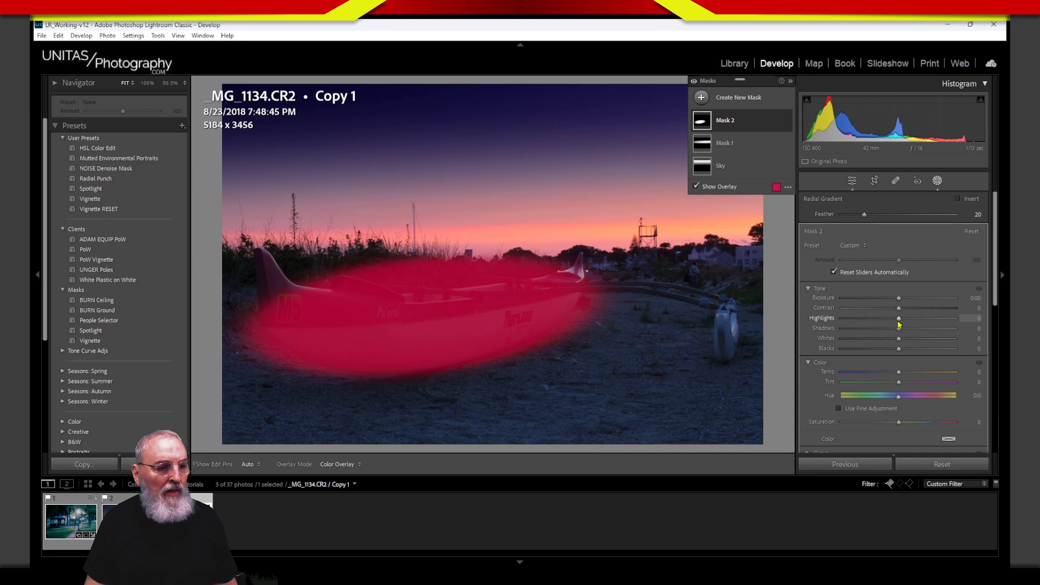
Step: Raise the canoe mask's Highlights to 35, Exposure to 0.89 and Saturation to 53
left_click_drag(899, 318, 909, 340)
left_click_drag(899, 298, 913, 298)
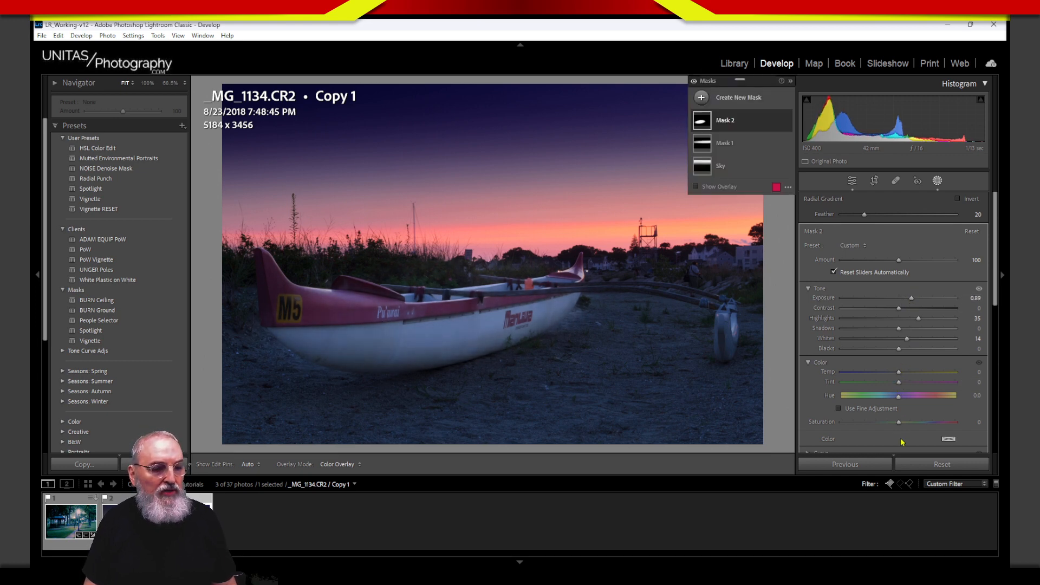
left_click_drag(898, 422, 926, 422)
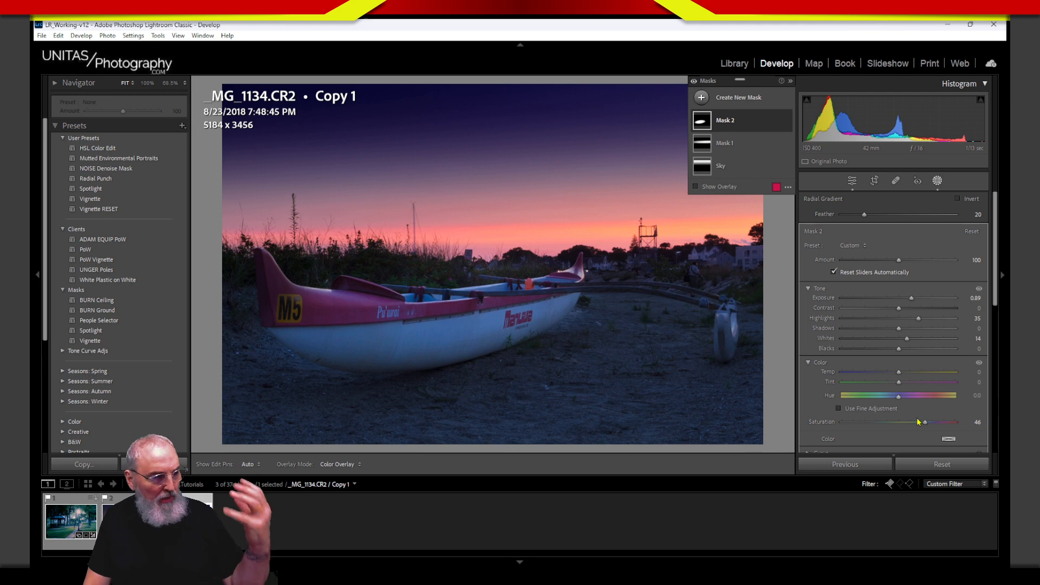
left_click_drag(925, 422, 931, 422)
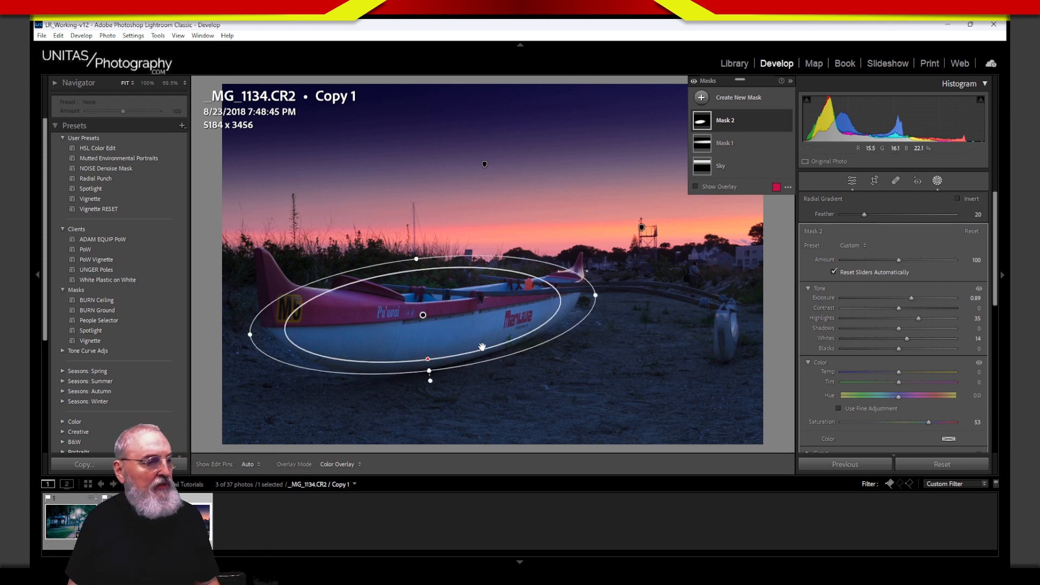
Step: Drag the canoe mask's Temp up to 44 for a strongly warmer hull
left_click_drag(900, 374, 926, 375)
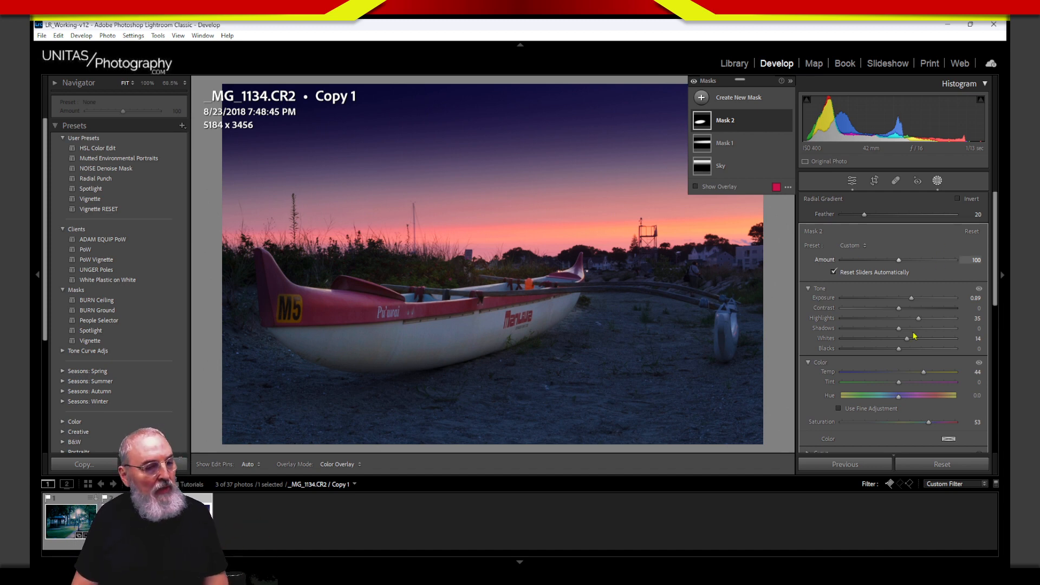
Step: Try cooler and warmer Temp values on the canoe mask, reset it, and settle on 12
left_click_drag(924, 375, 898, 374)
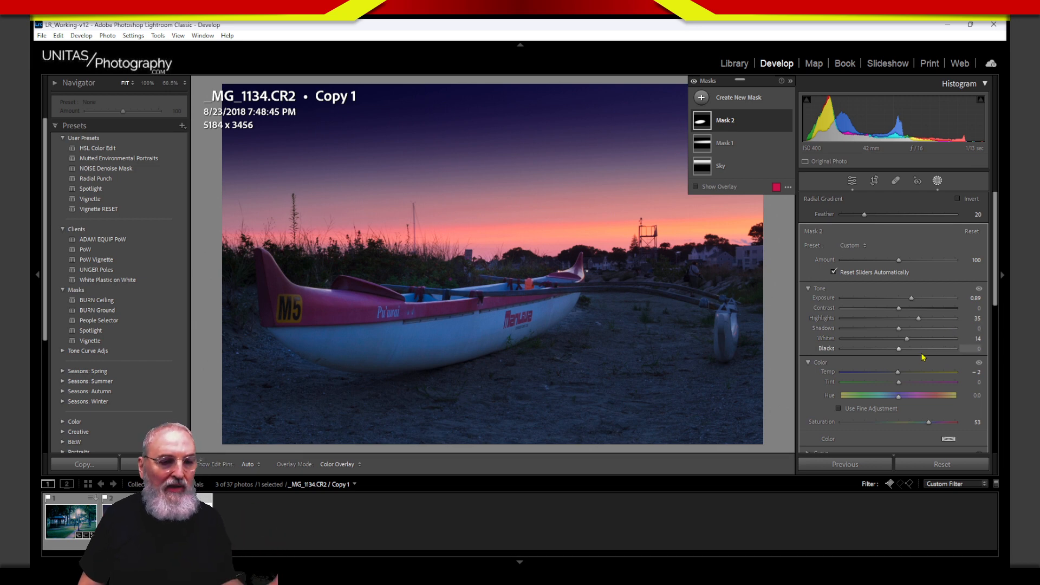
mouse_move(898, 374)
left_mouse_down()
mouse_move(862, 386)
mouse_move(898, 379)
left_mouse_up()
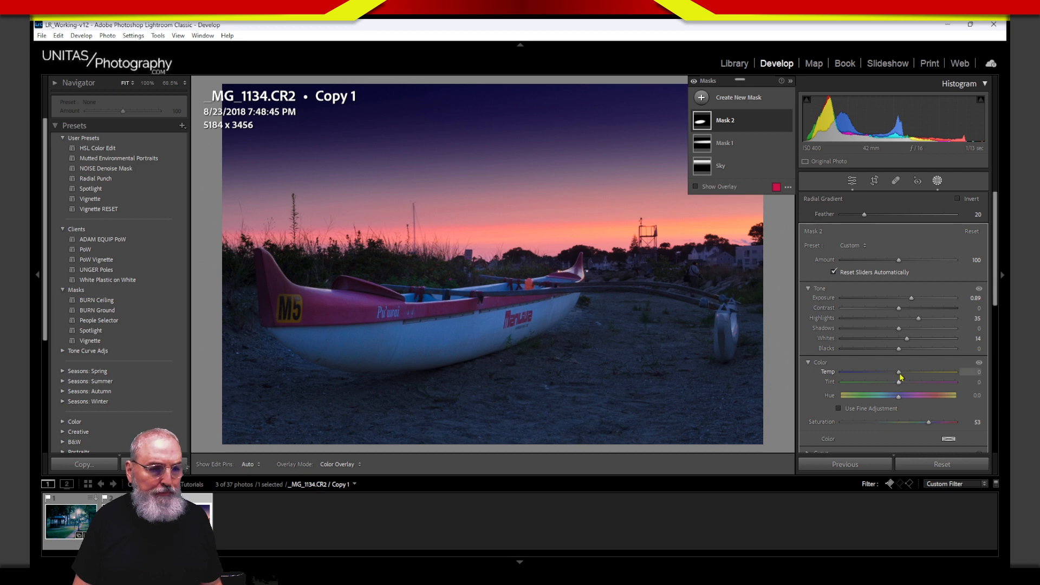
left_click_drag(899, 372, 905, 375)
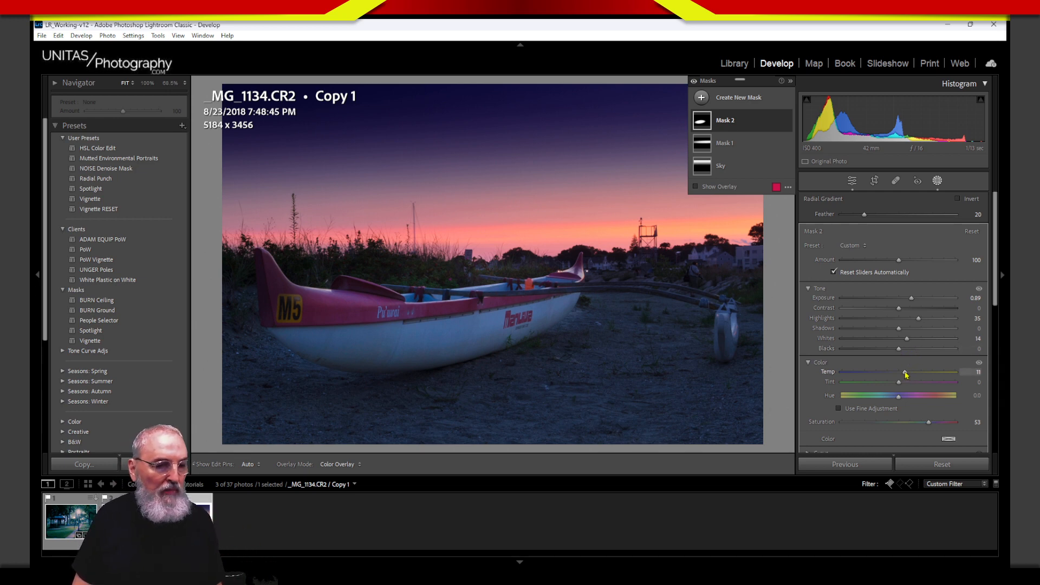
left_click_drag(905, 374, 907, 374)
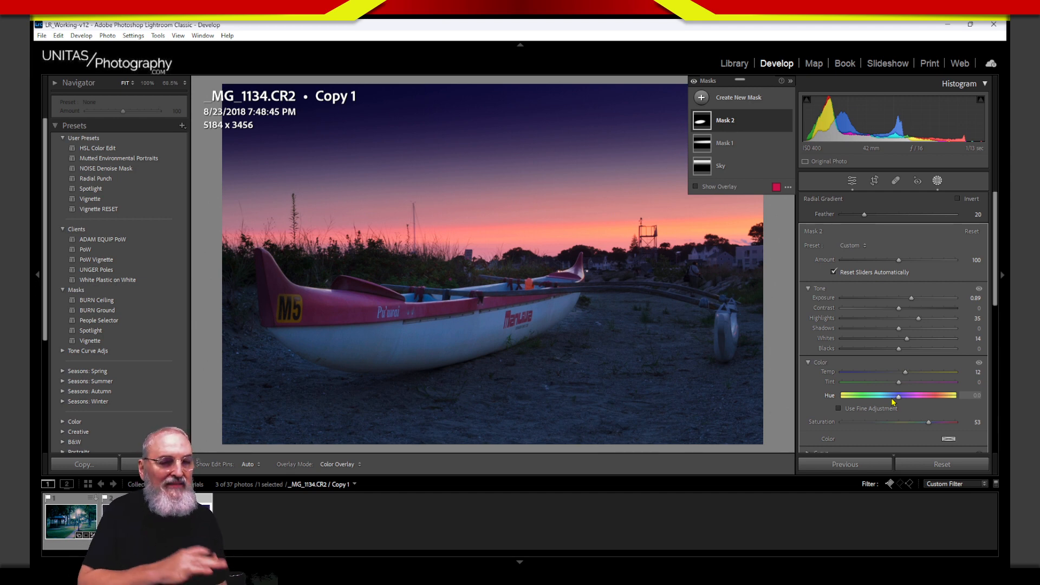
mouse_move(504, 325)
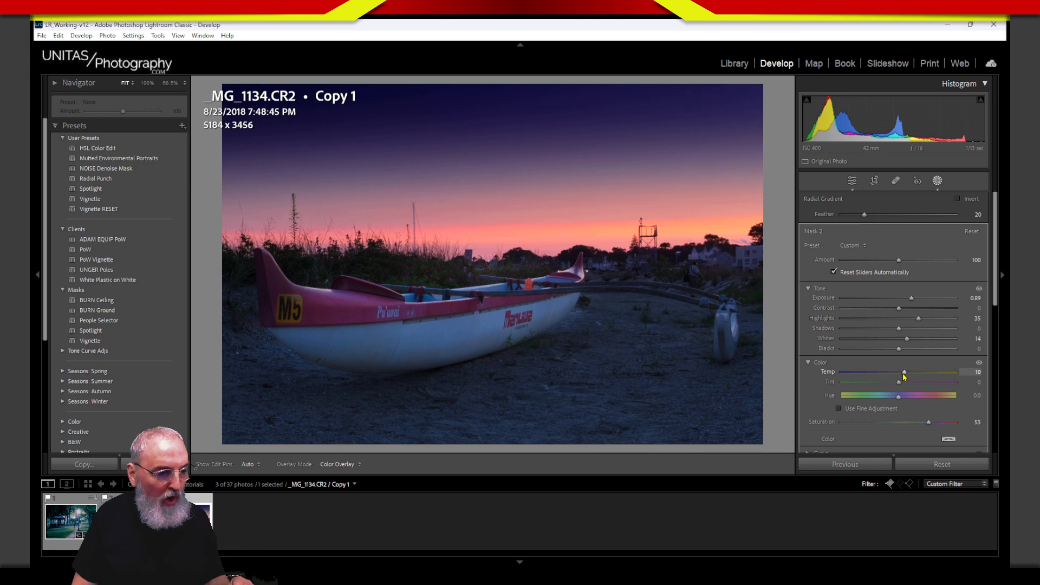
double_click(907, 375)
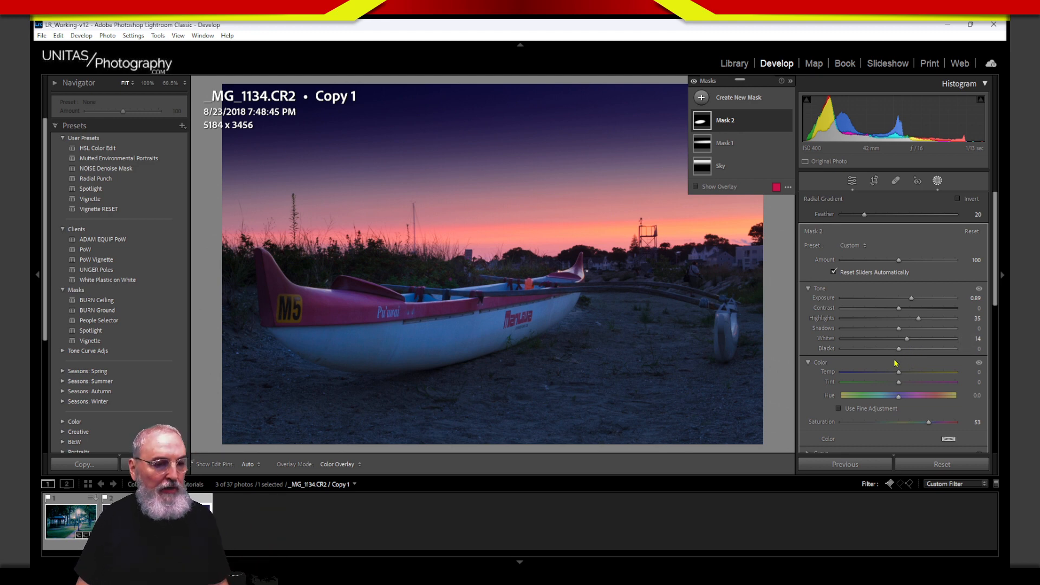
left_click_drag(899, 373, 906, 375)
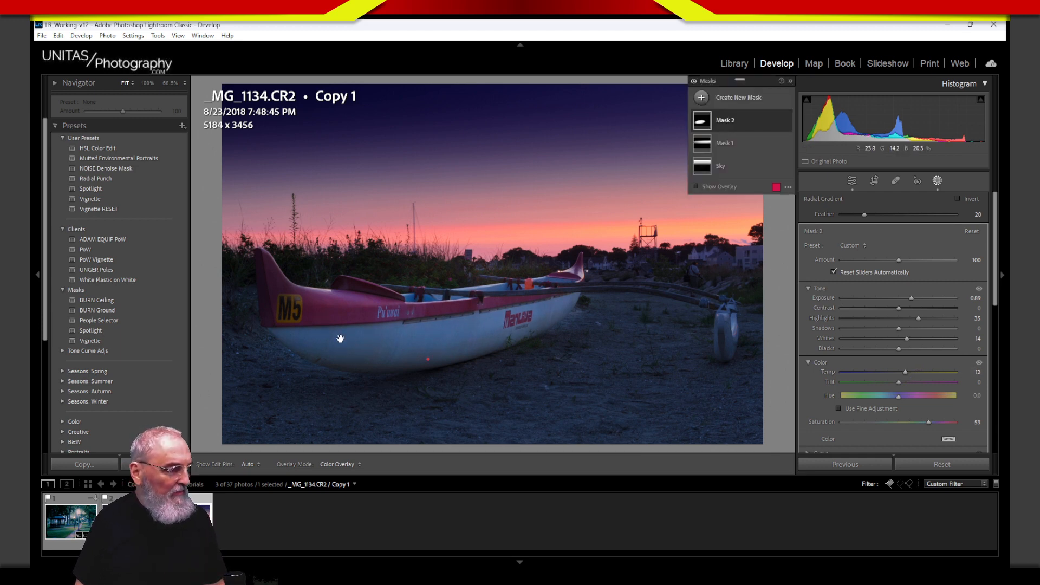
Step: Nudge the canoe's radial mask ellipse slightly upward into place
left_click(438, 322)
left_click_drag(437, 322, 441, 315)
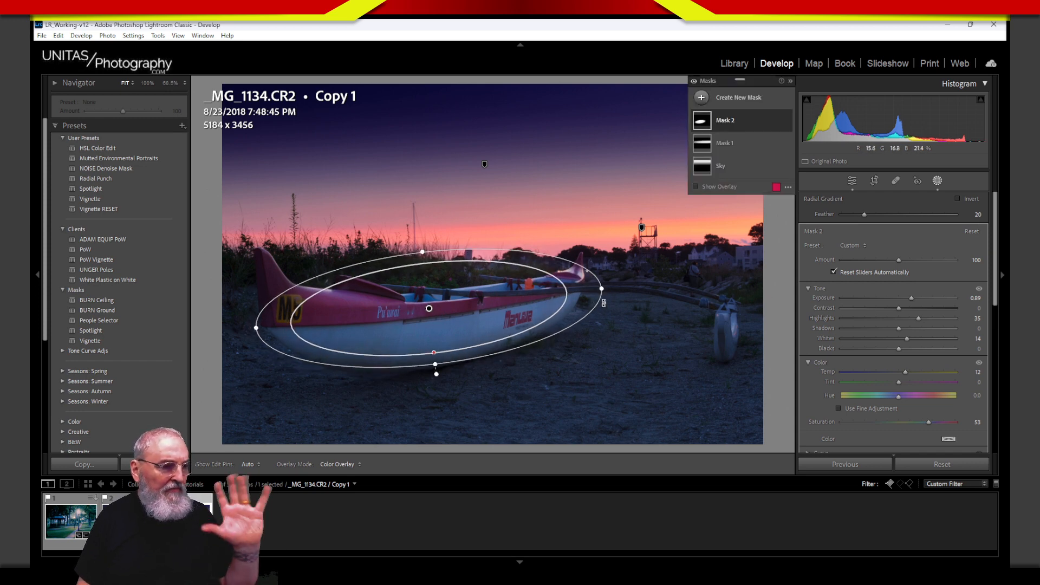
left_click_drag(462, 335, 464, 337)
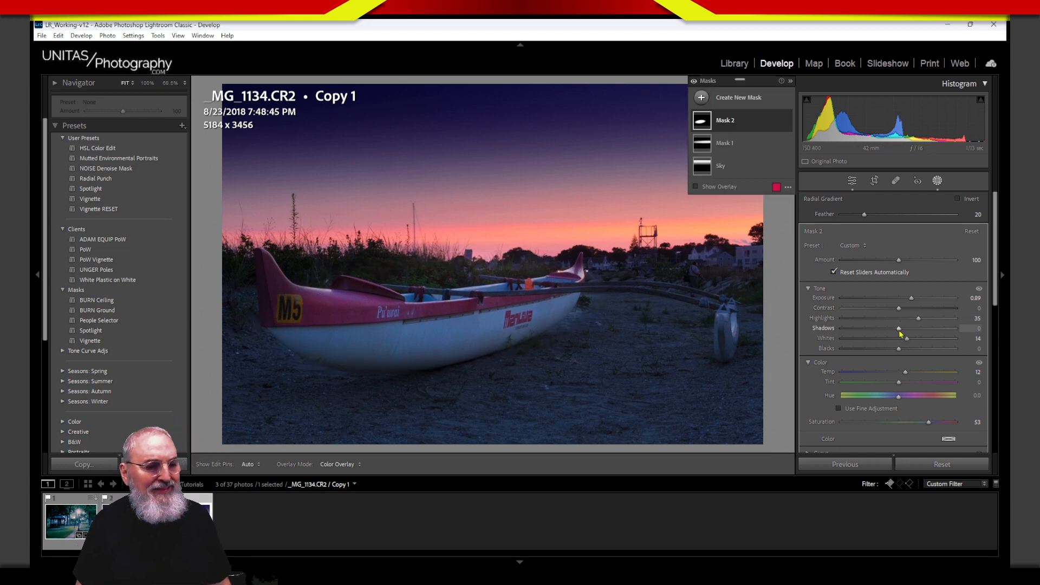
Step: Set the canoe mask's Shadows to -12 and Blacks to about -36, with Whites at 71
left_click_drag(899, 329, 889, 353)
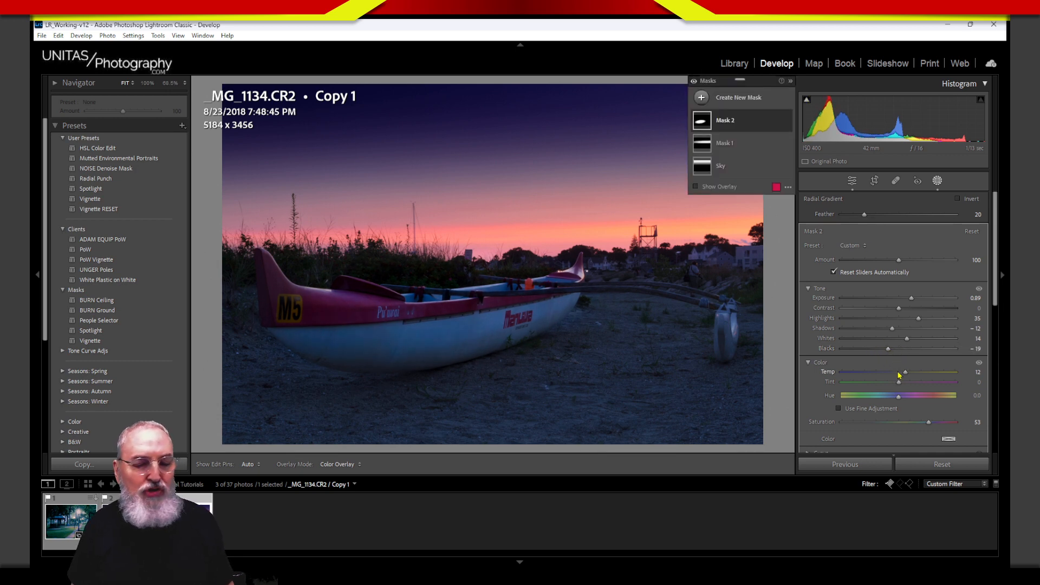
left_click_drag(887, 351, 913, 349)
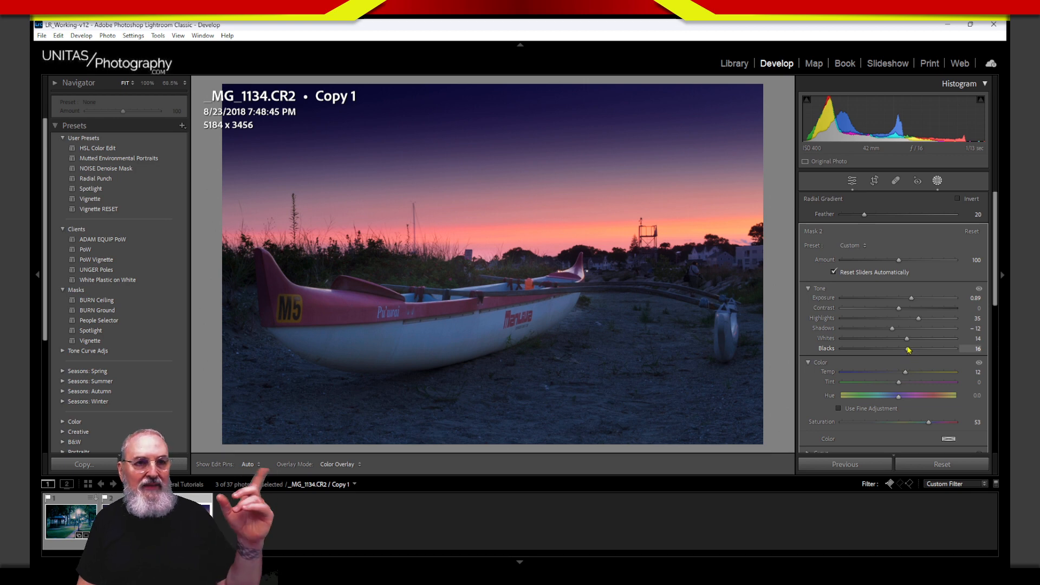
left_click_drag(911, 350, 909, 350)
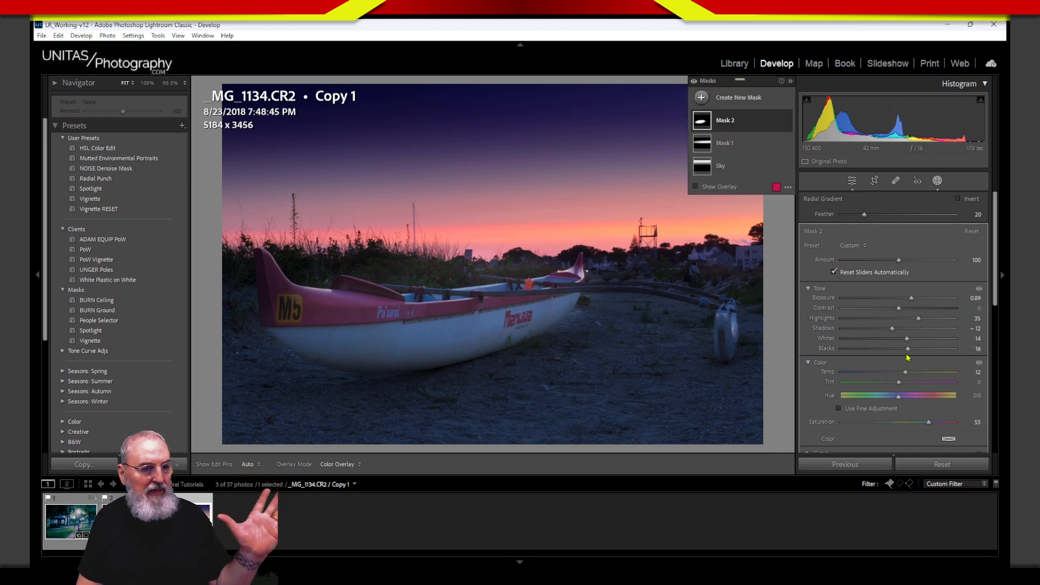
left_click_drag(919, 351, 885, 359)
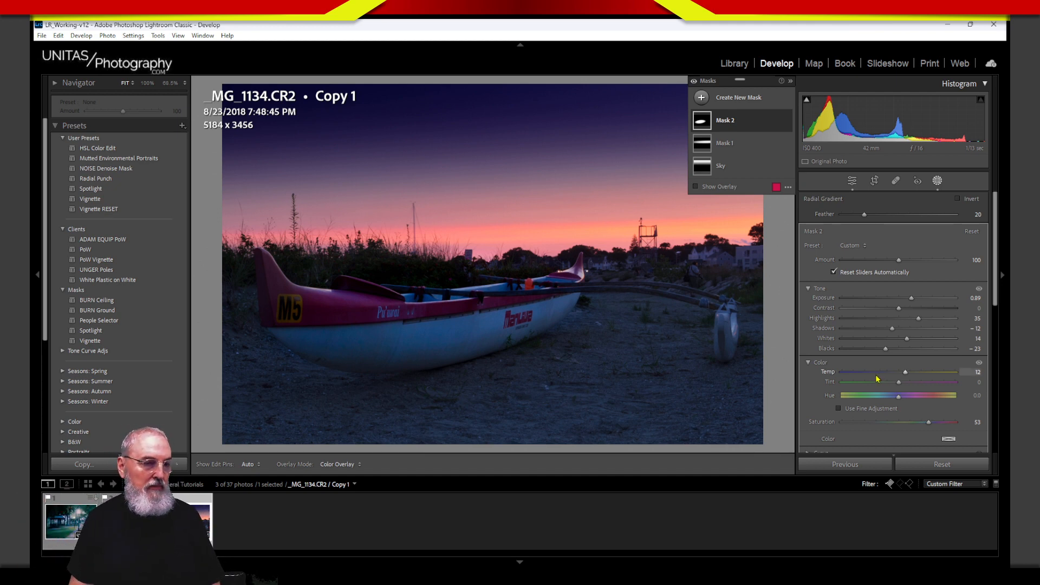
left_click_drag(886, 349, 941, 348)
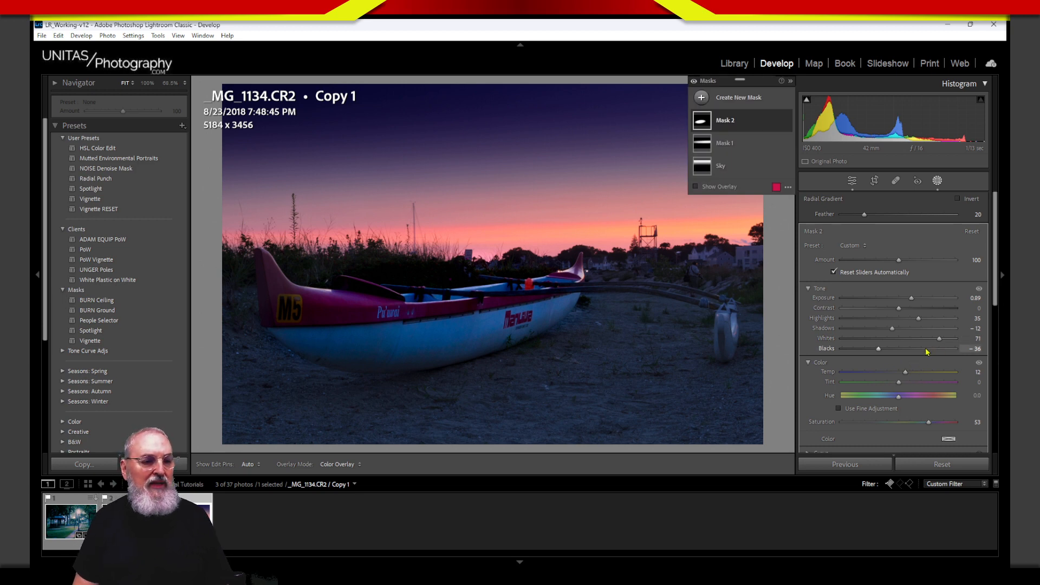
Step: Raise Mask 2's Whites to about 83 and lower its Blacks to about -38
left_click_drag(939, 340, 948, 342)
left_click_drag(881, 353, 880, 356)
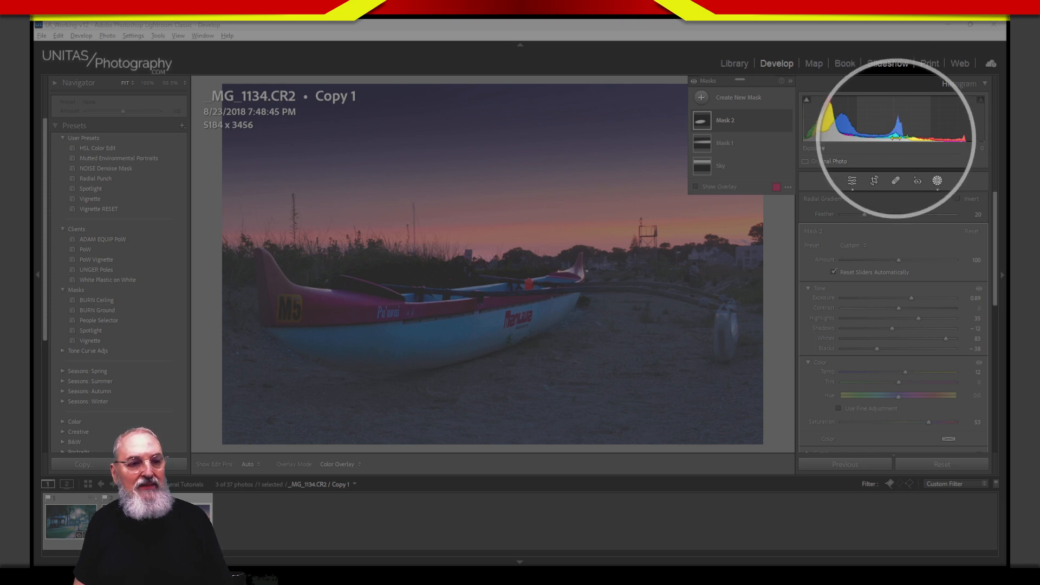
key("alt")
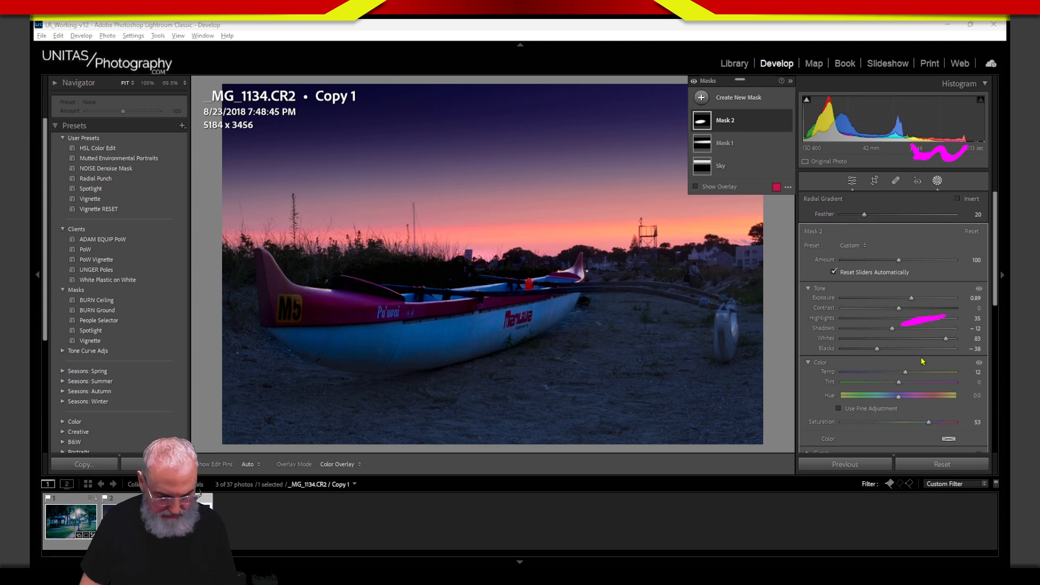
Step: Raise the canoe mask's Highlights from 35 to 67
key("Escape")
left_click_drag(919, 318, 965, 342)
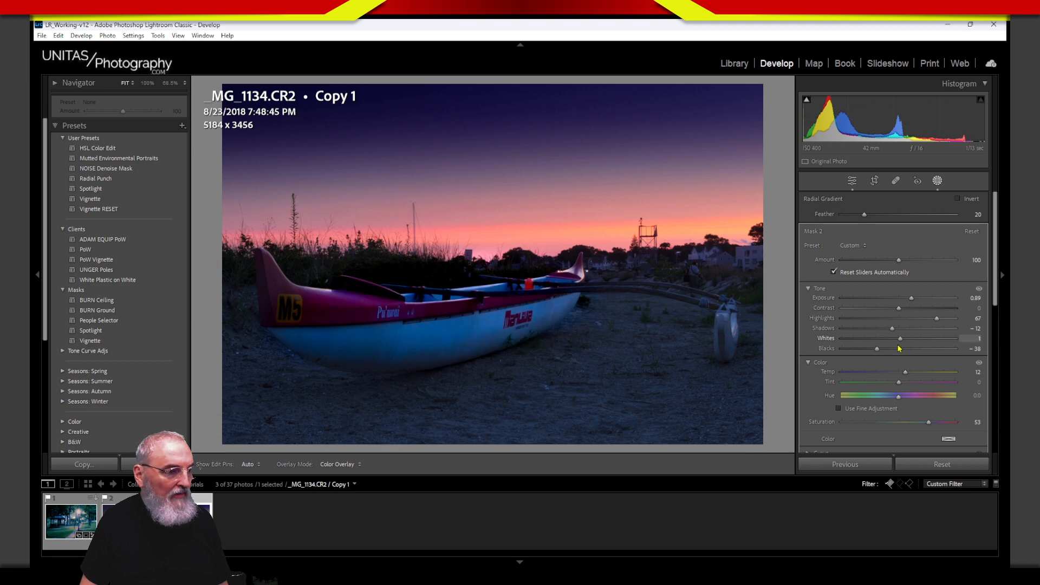
Step: Push the canoe mask's Whites to 100 and Exposure to 1.68, and nudge Blacks to -39
left_click_drag(899, 348, 914, 300)
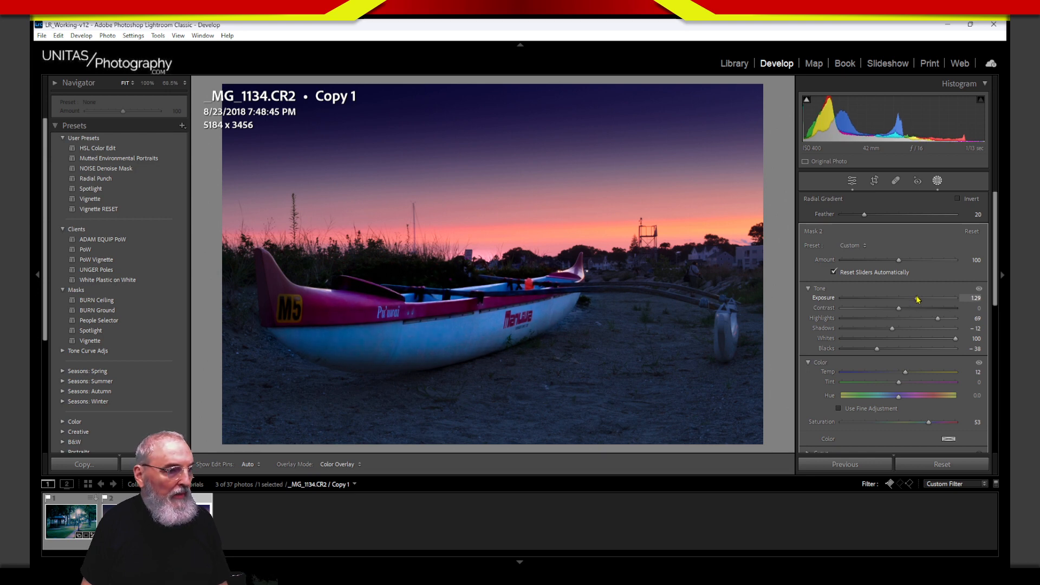
left_click_drag(917, 300, 924, 302)
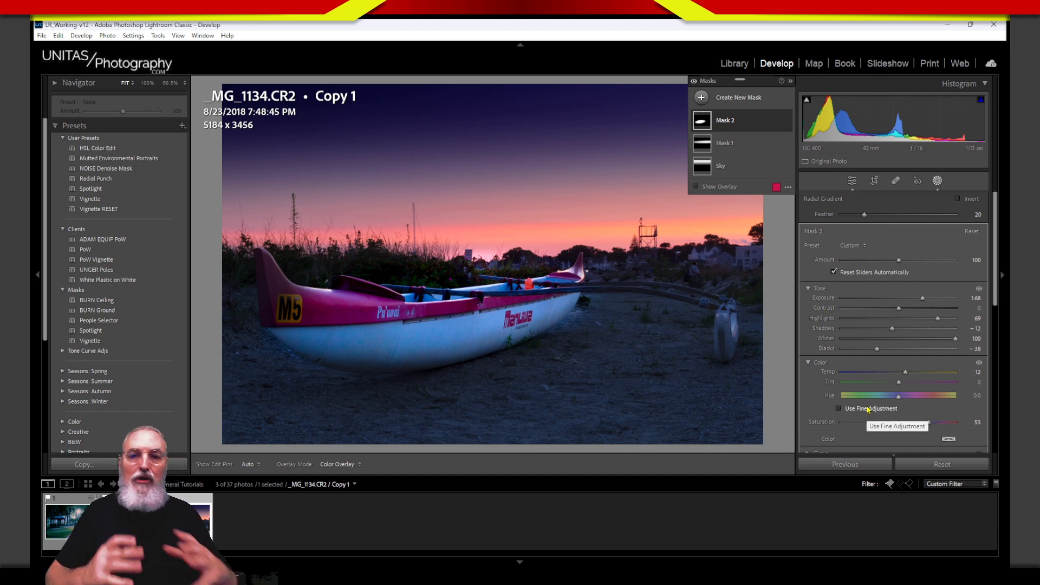
mouse_move(449, 369)
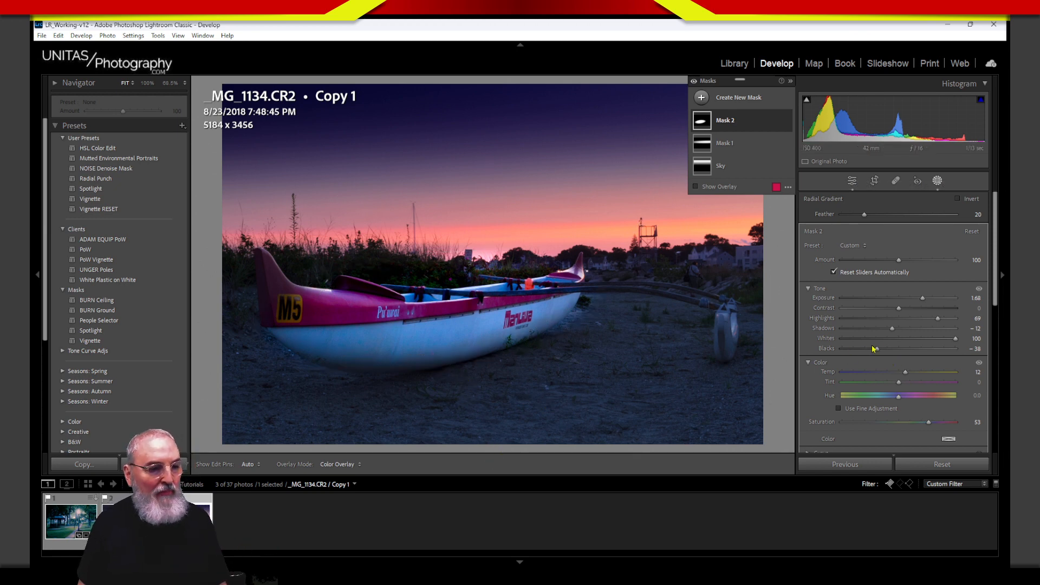
left_click_drag(878, 349, 883, 353)
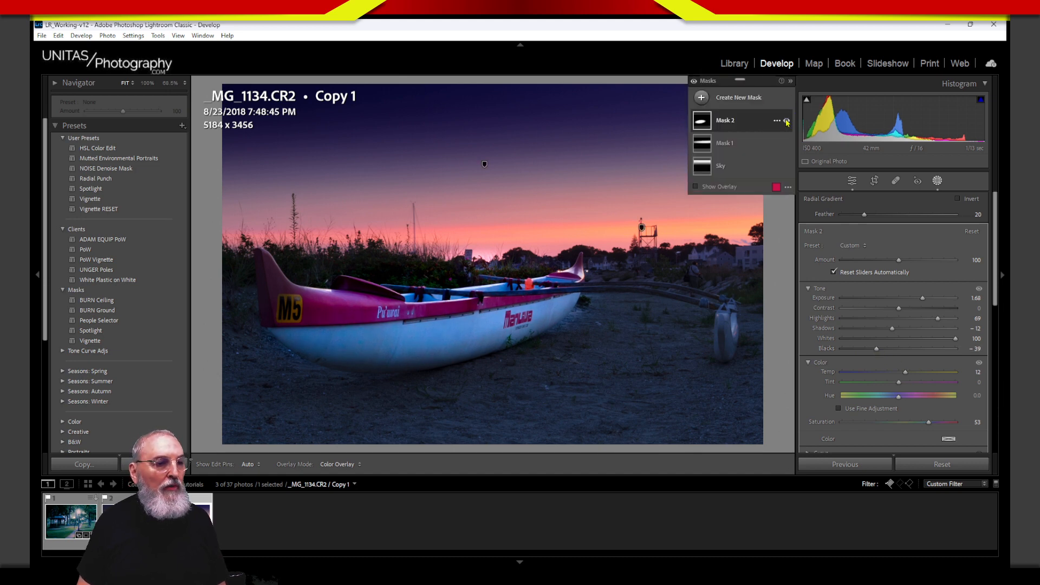
Step: Toggle Mask 2 off and on to compare, then expand it to show Radial Gradient 1
left_click(787, 121)
left_click(786, 121)
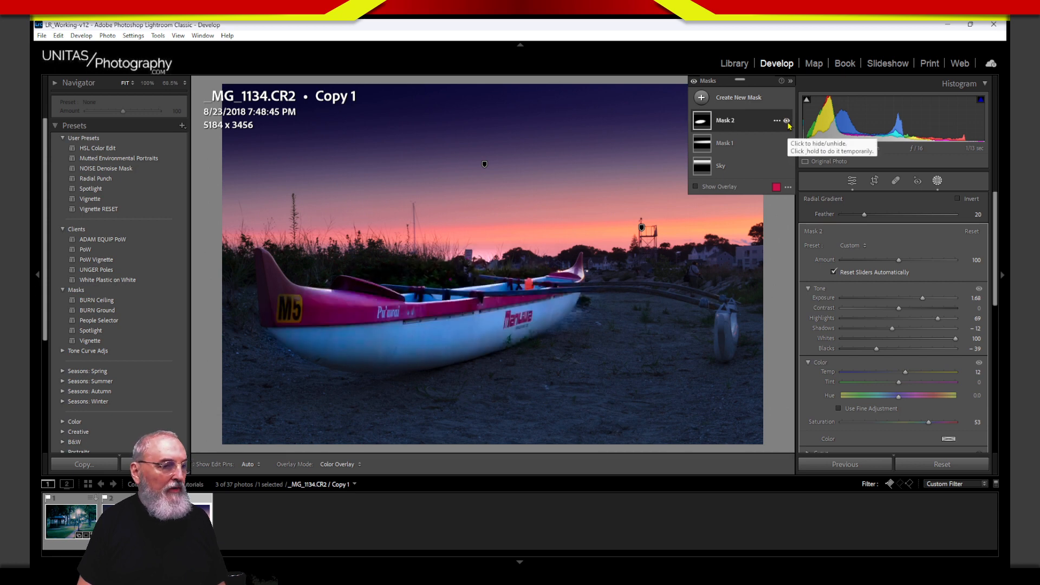
left_click(787, 122)
left_click(786, 122)
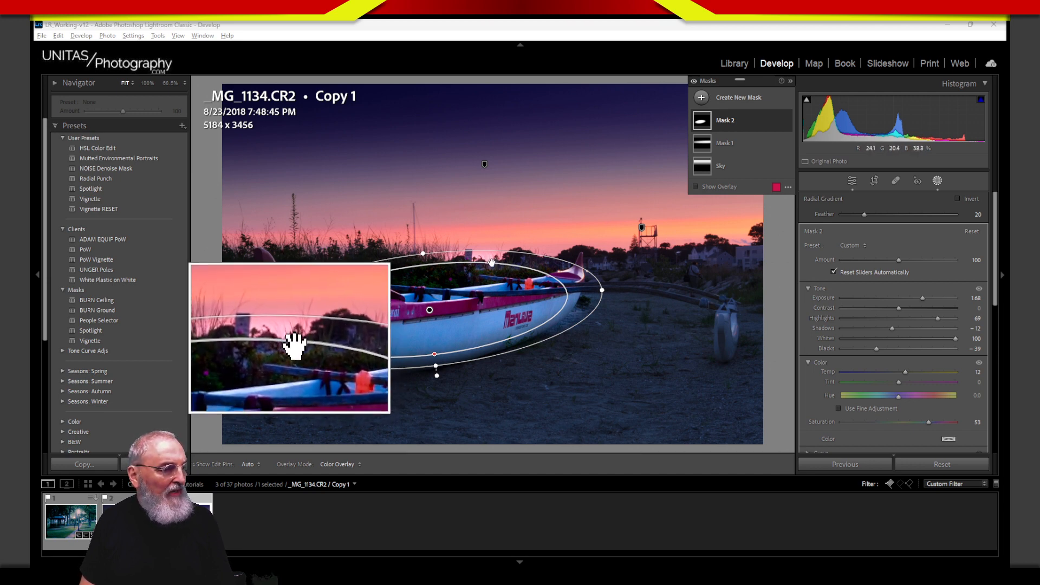
key("Escape")
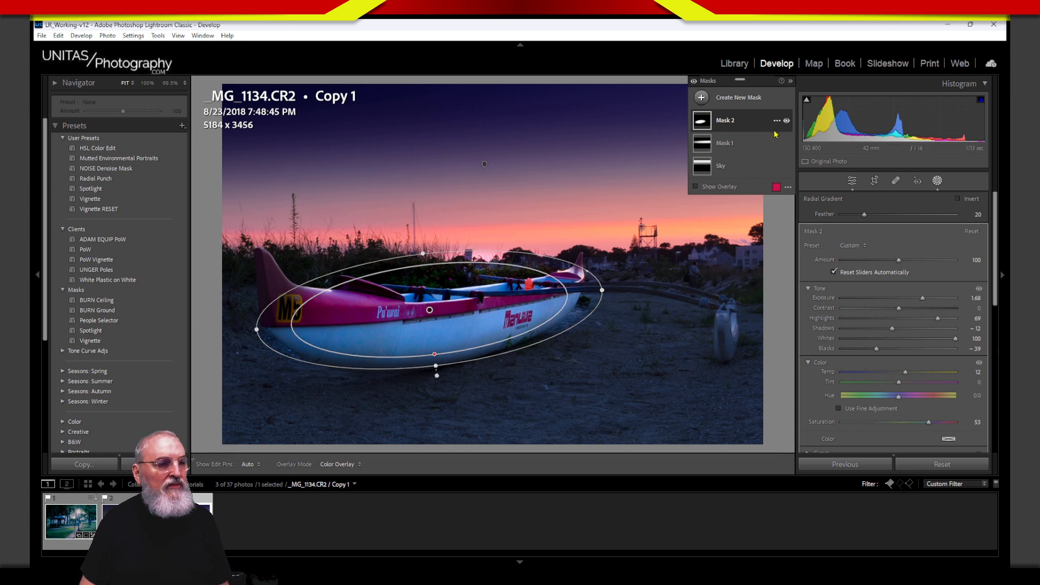
left_click(751, 122)
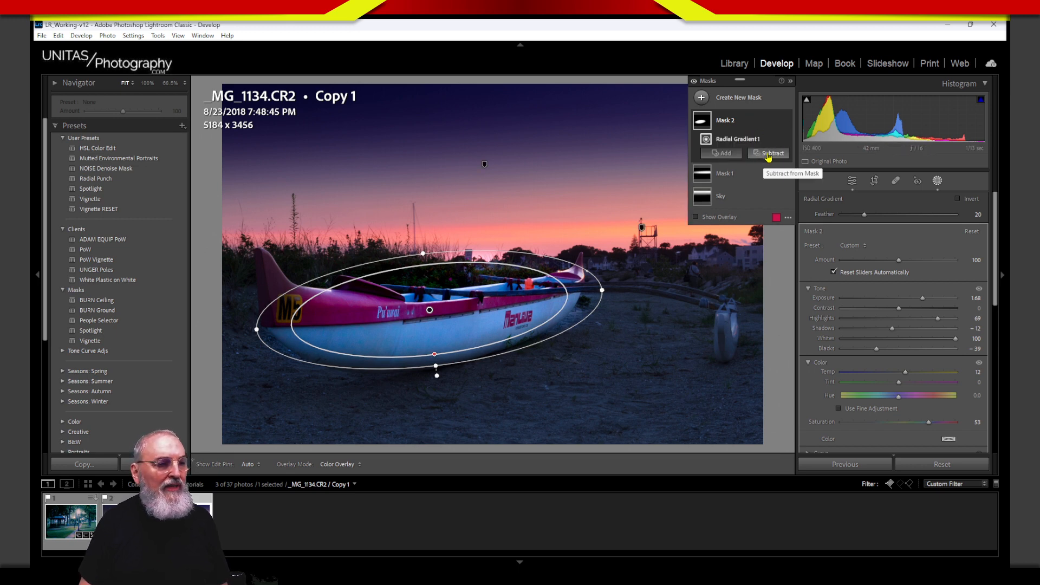
Step: Add a Subtract brush component to Mask 2, then select Radial Gradient 1
left_click(767, 155)
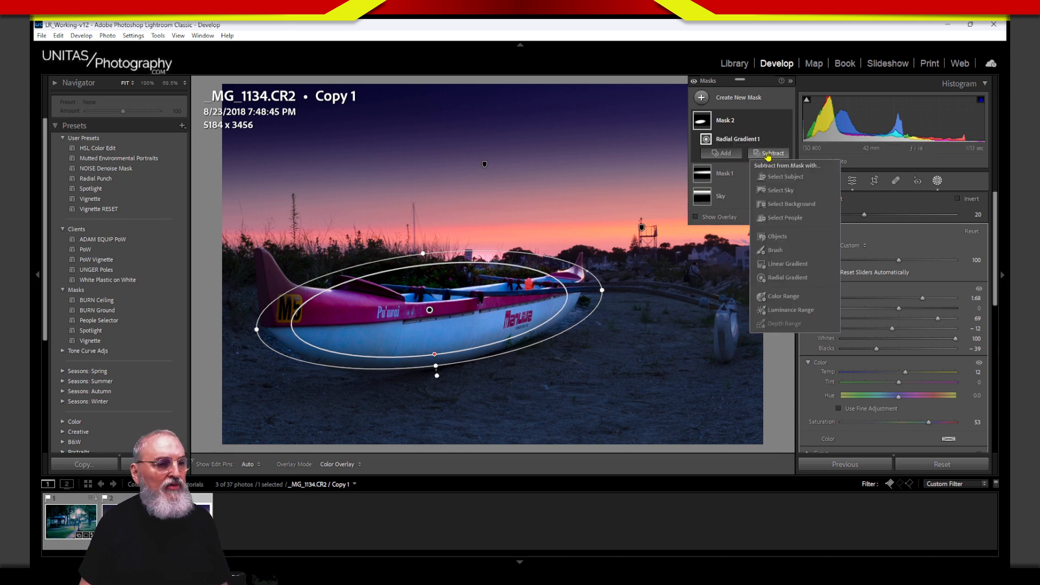
left_click(776, 251)
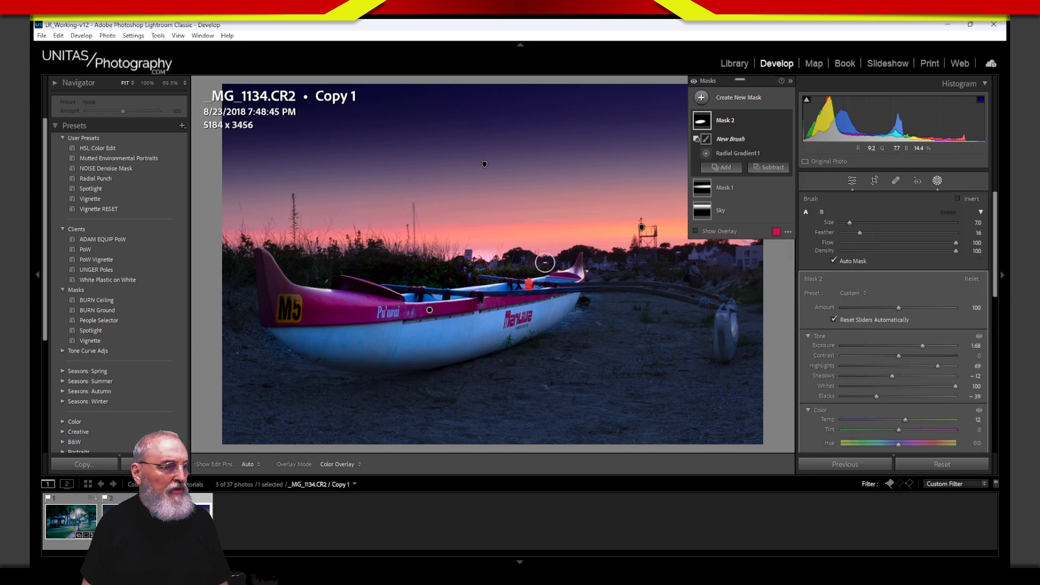
key("h")
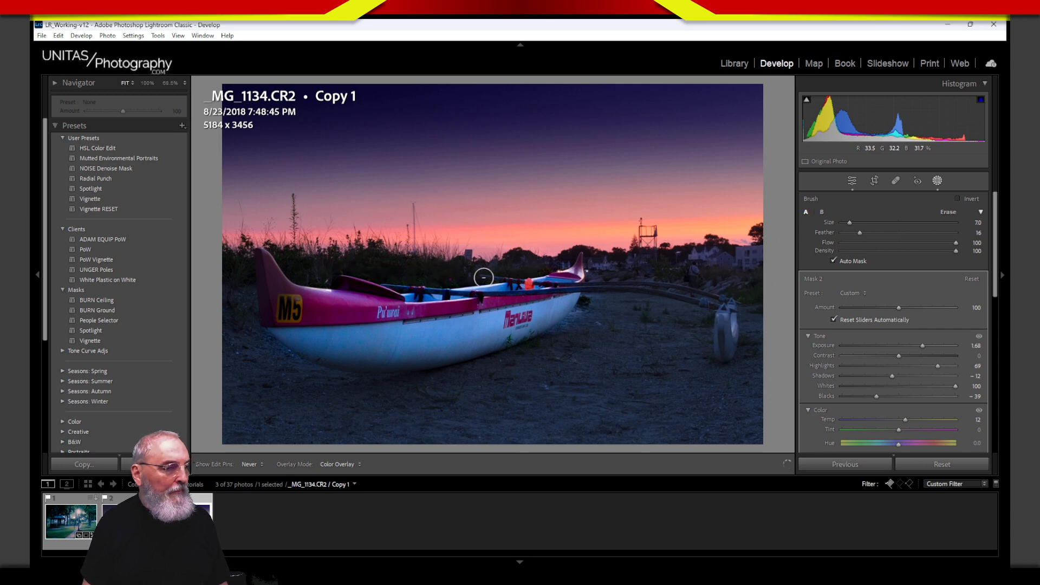
key("h")
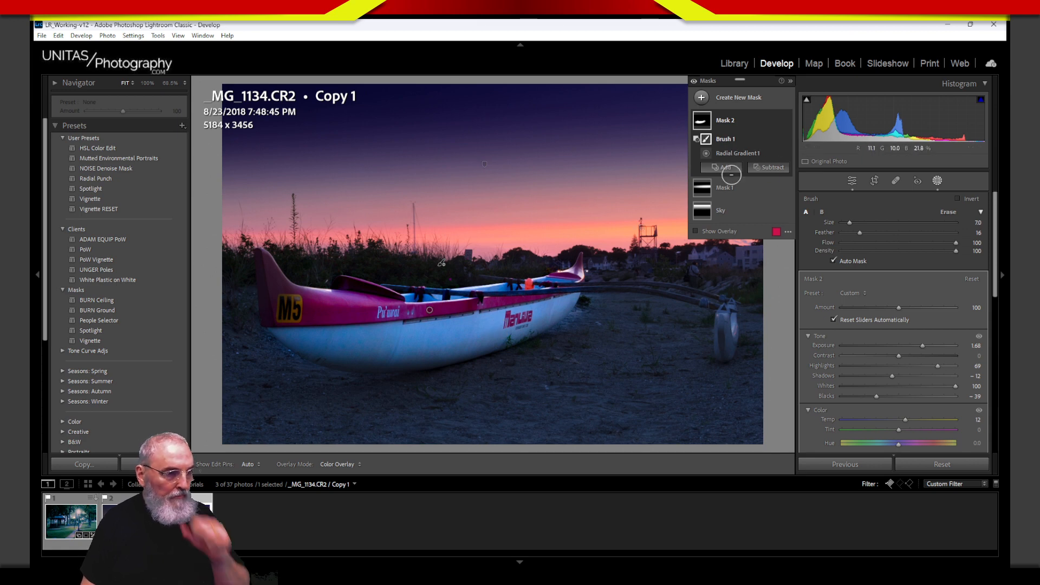
left_click(744, 154)
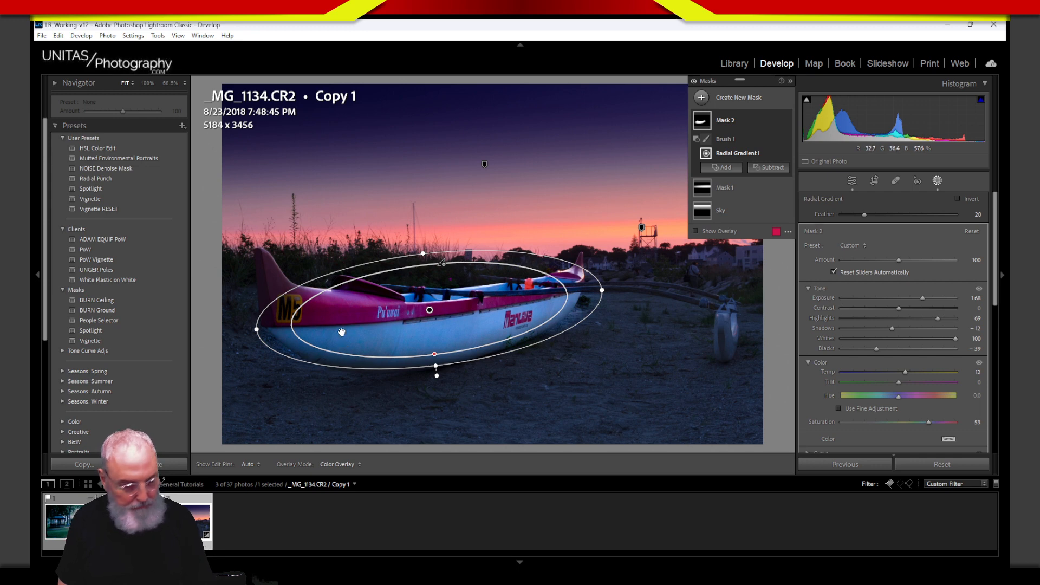
Step: Mark the bow area the mask misses, then choose an Add brush for Mask 2
key("ctrl+2")
mouse_move(252, 312)
left_mouse_down()
mouse_move(253, 235)
mouse_move(275, 239)
mouse_move(298, 297)
mouse_move(271, 322)
mouse_move(257, 291)
left_mouse_up()
mouse_move(279, 244)
left_mouse_down()
mouse_move(299, 298)
mouse_move(264, 326)
left_mouse_up()
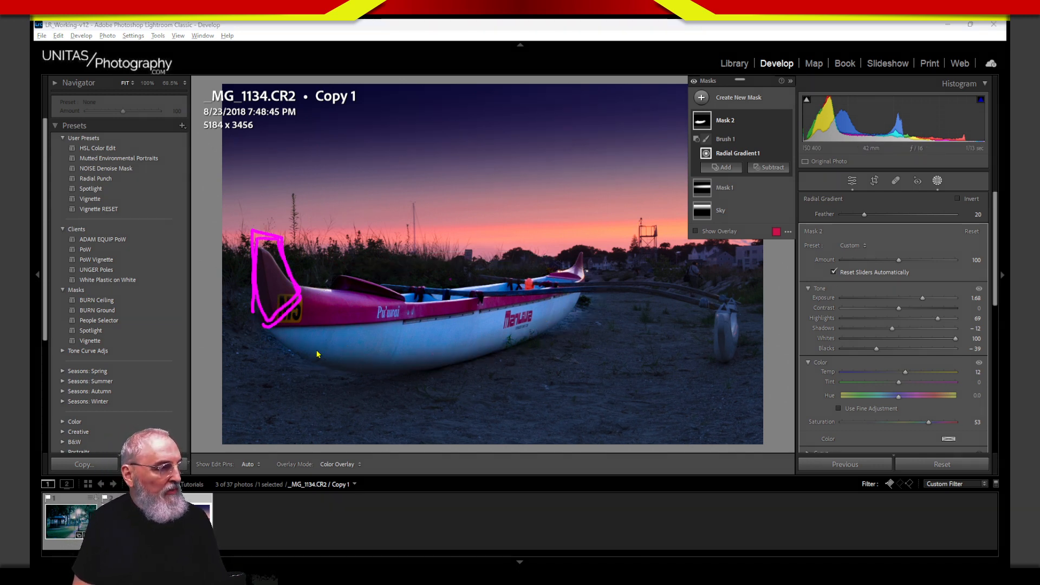
key("Escape")
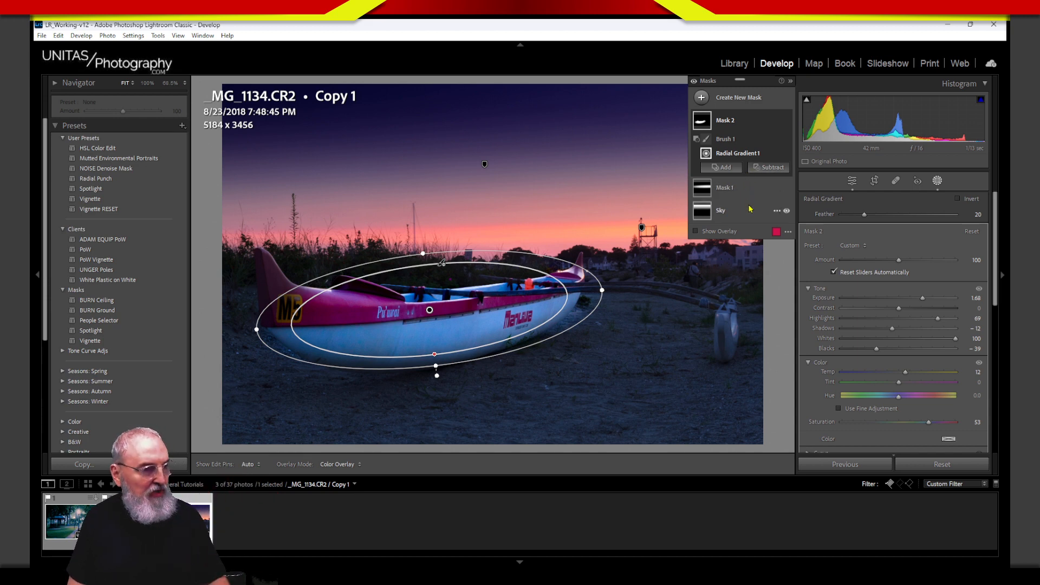
left_click(726, 167)
left_click(732, 269)
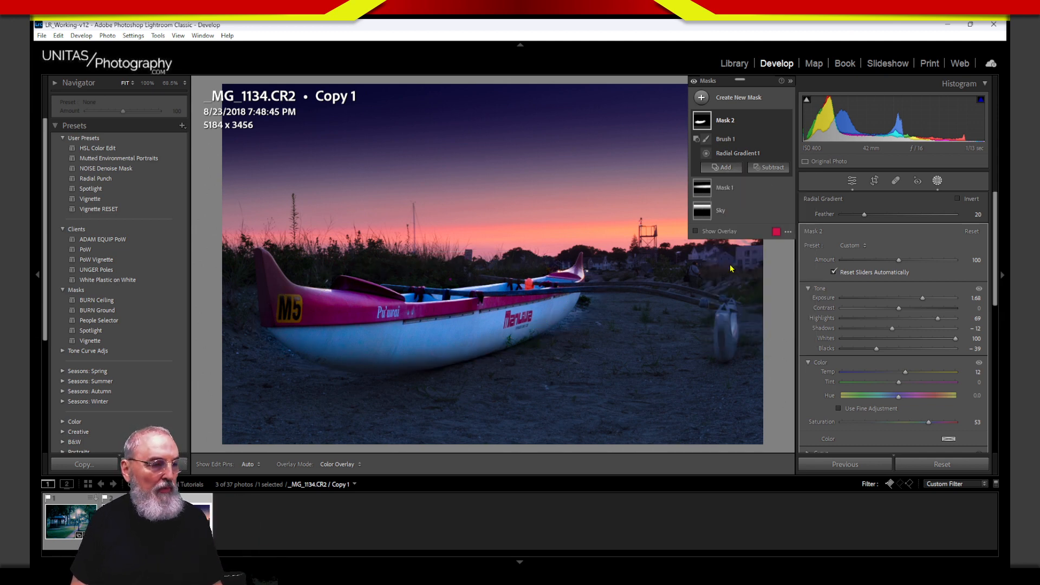
Step: Paint the canoe's bow into Mask 2 with the Add brush and exit masking
key("h")
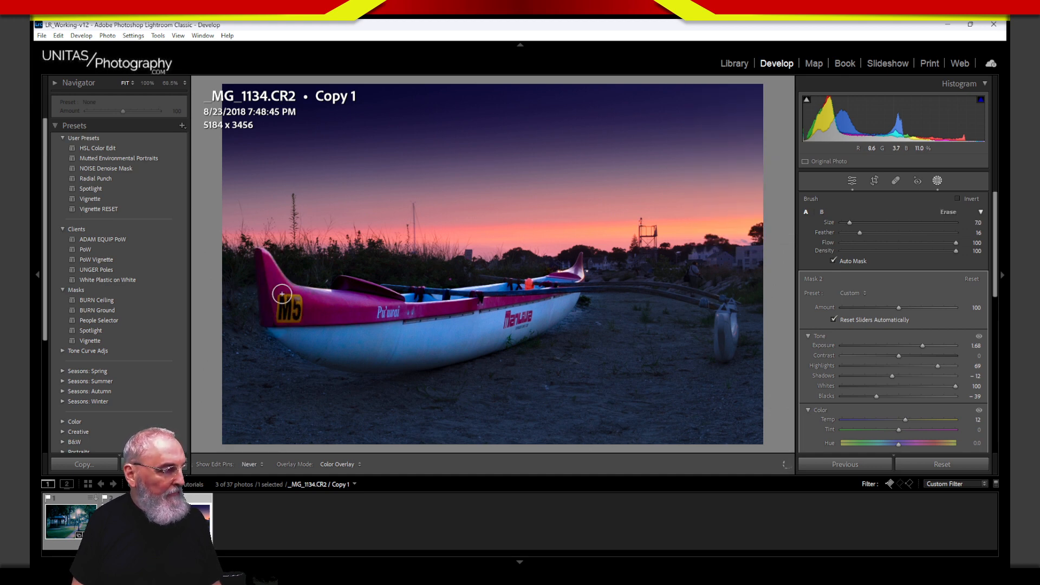
key("h")
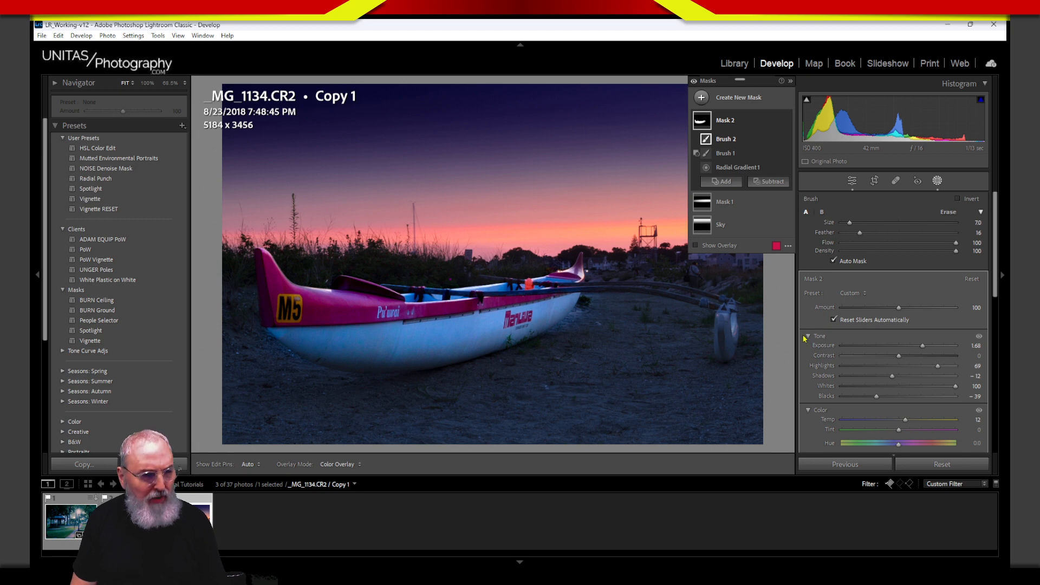
mouse_move(543, 299)
left_mouse_down()
mouse_move(737, 319)
mouse_move(556, 303)
mouse_move(737, 317)
mouse_move(721, 283)
mouse_move(704, 366)
mouse_move(701, 331)
left_mouse_up()
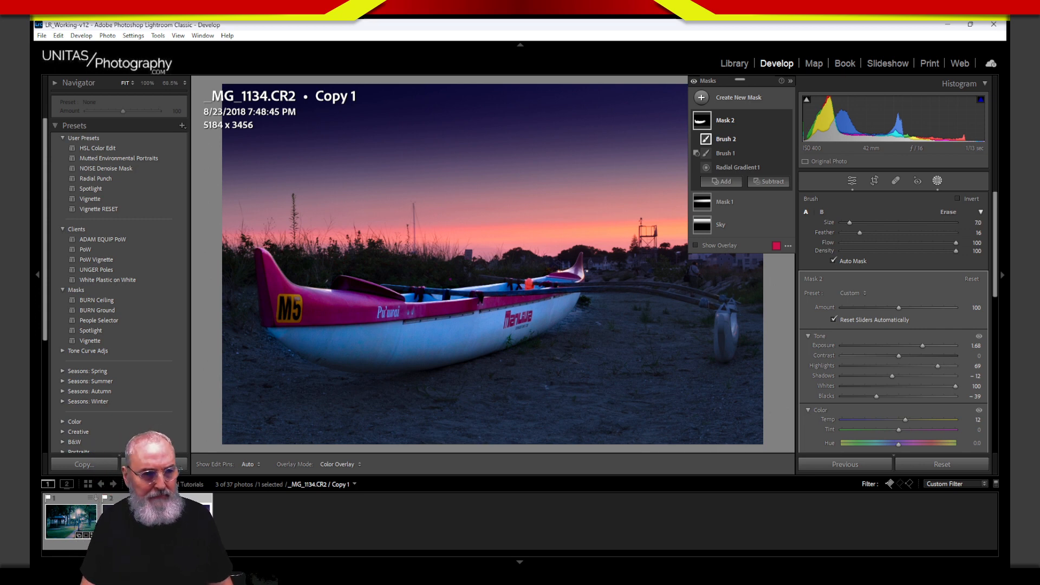
left_click(938, 182)
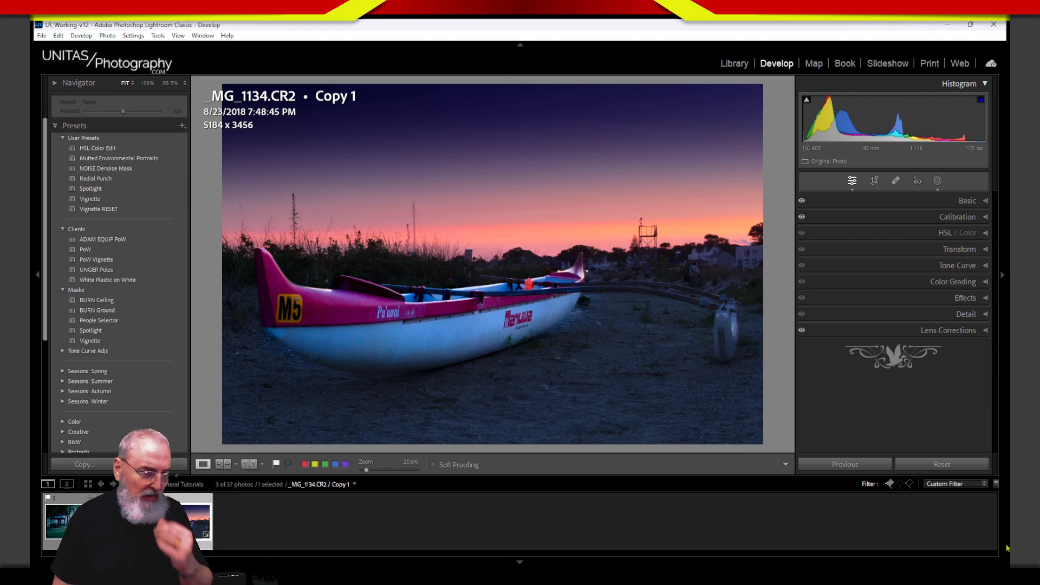
Step: Create a new radial gradient mask drawn over the outrigger float
left_click(937, 181)
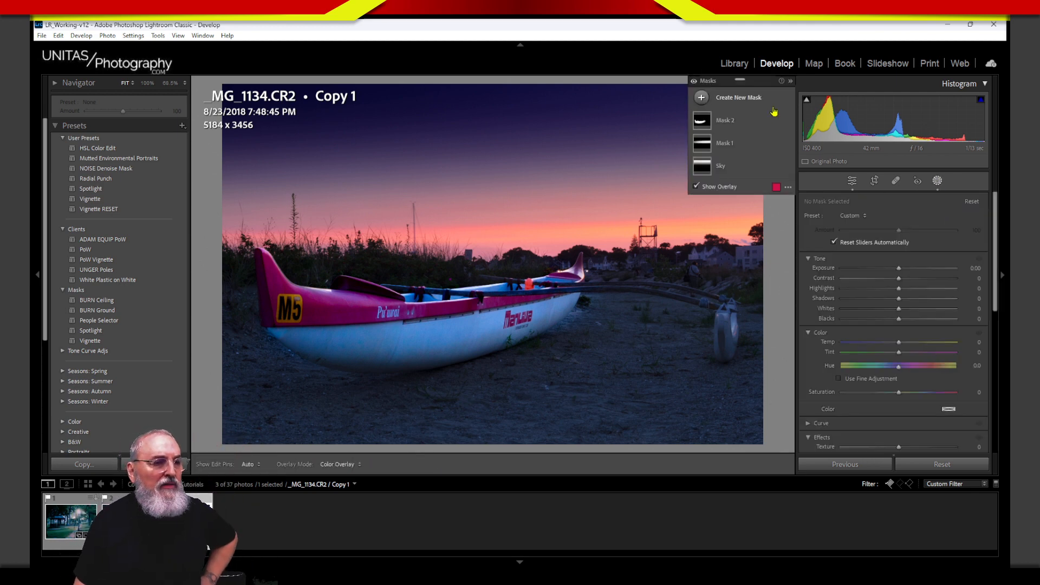
left_click(702, 98)
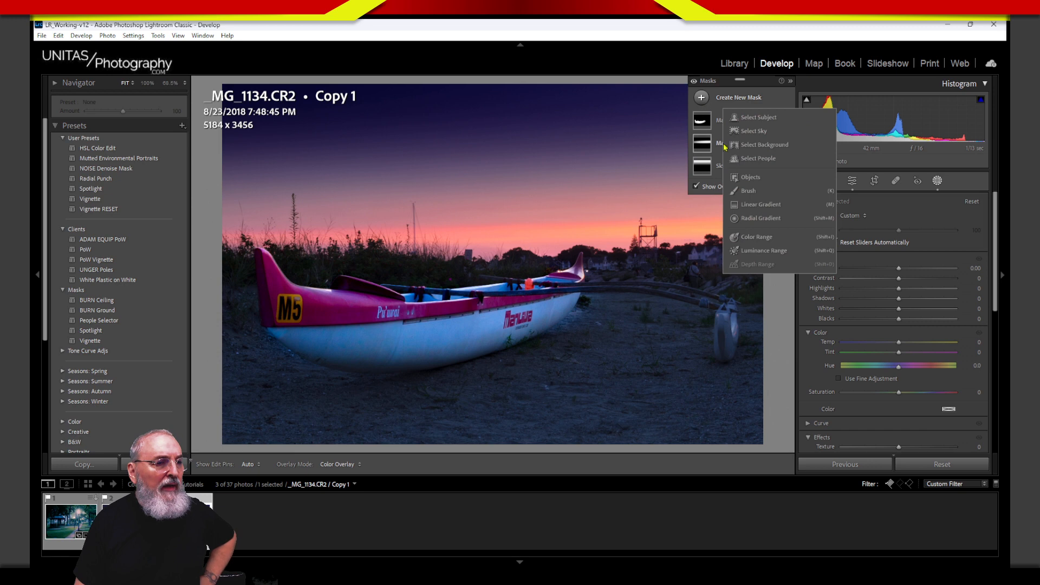
left_click(749, 219)
mouse_move(728, 324)
left_mouse_down()
mouse_move(749, 370)
mouse_move(730, 330)
left_mouse_up()
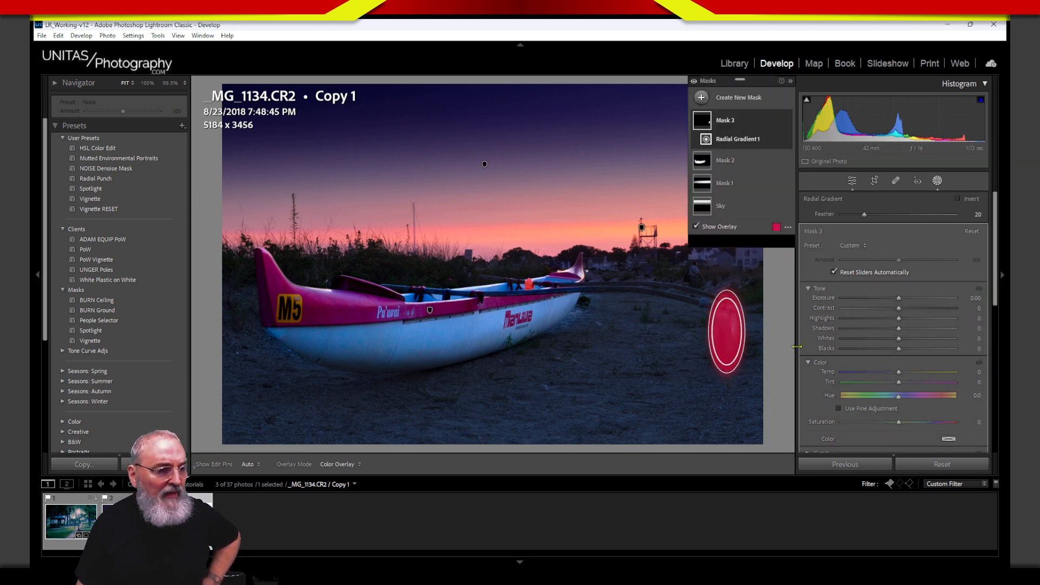
Step: Set the float mask to Exposure 1.29 and Blacks -43, then close masking
left_click_drag(899, 298, 912, 299)
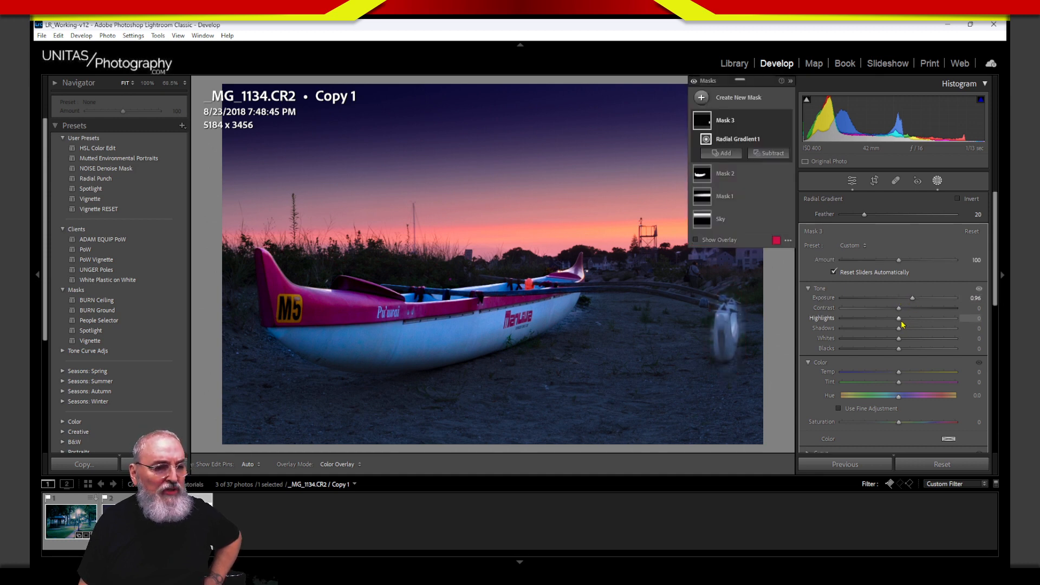
left_click_drag(900, 348, 887, 350)
left_click_drag(913, 299, 919, 301)
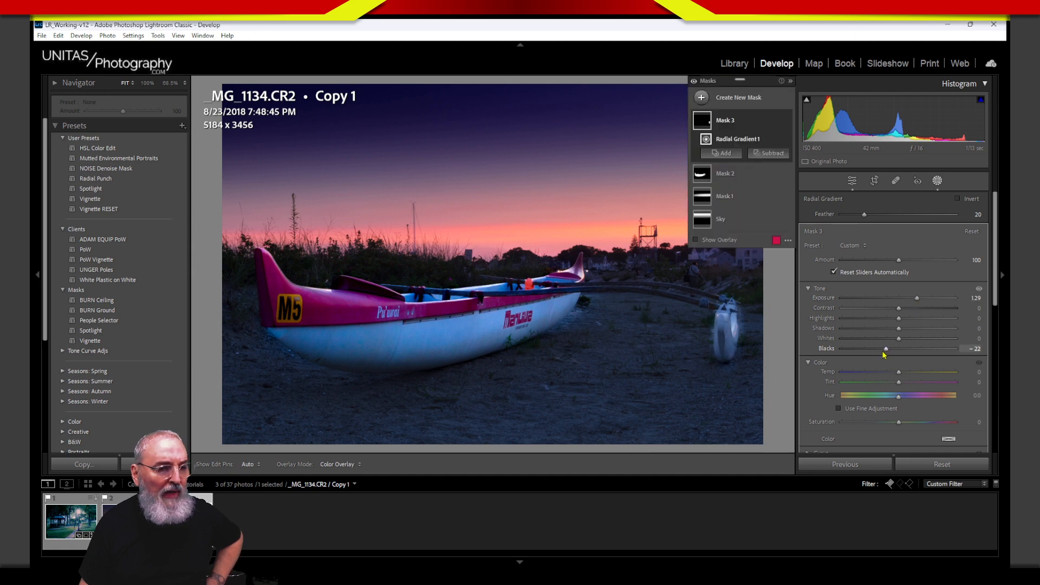
left_click_drag(887, 350, 874, 352)
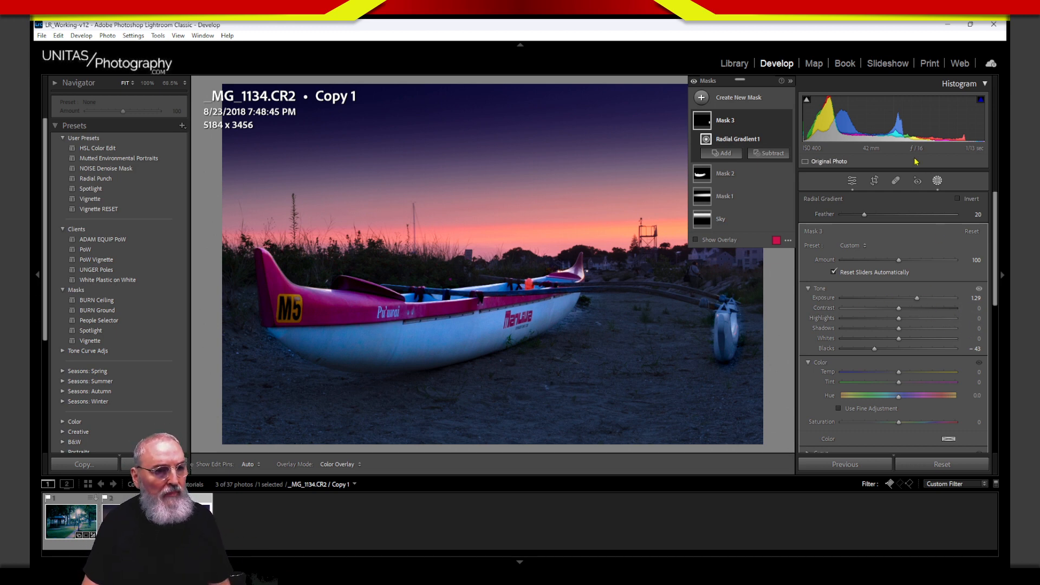
left_click(936, 183)
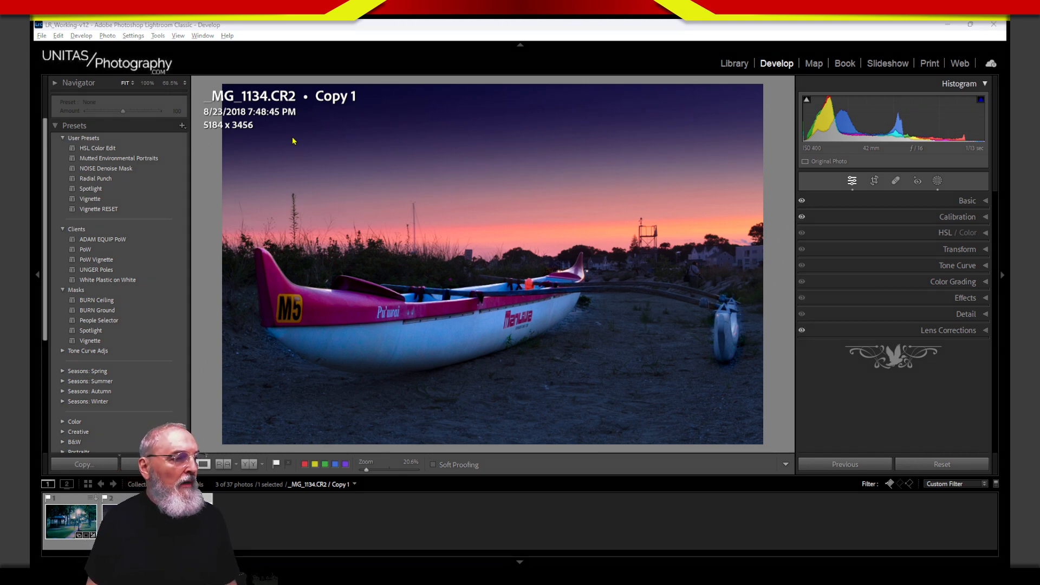
left_click_drag(261, 146, 515, 159)
left_click_drag(489, 140, 478, 180)
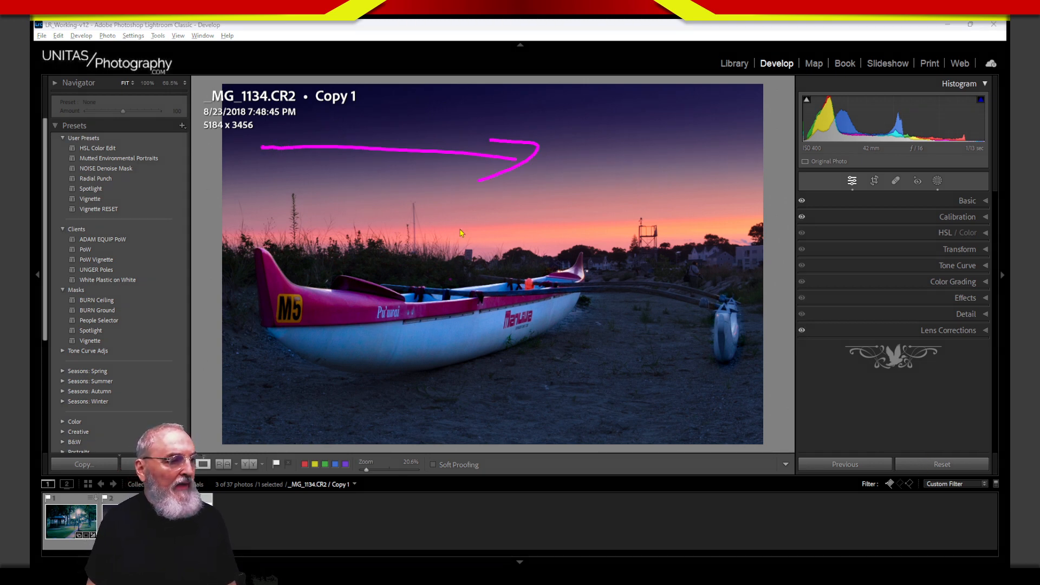
left_click_drag(466, 103, 458, 234)
left_click_drag(438, 186, 471, 208)
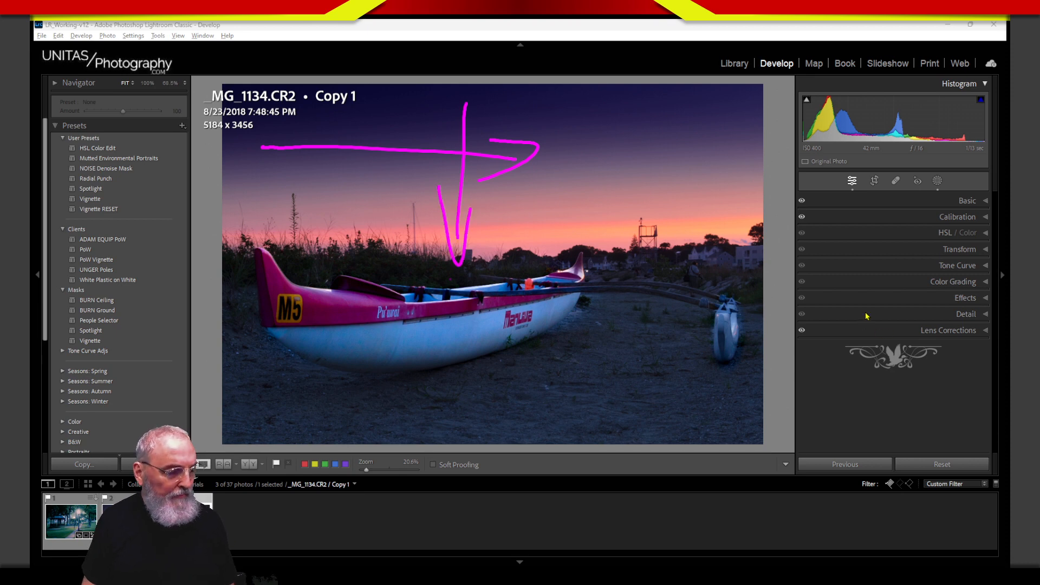
key("Escape")
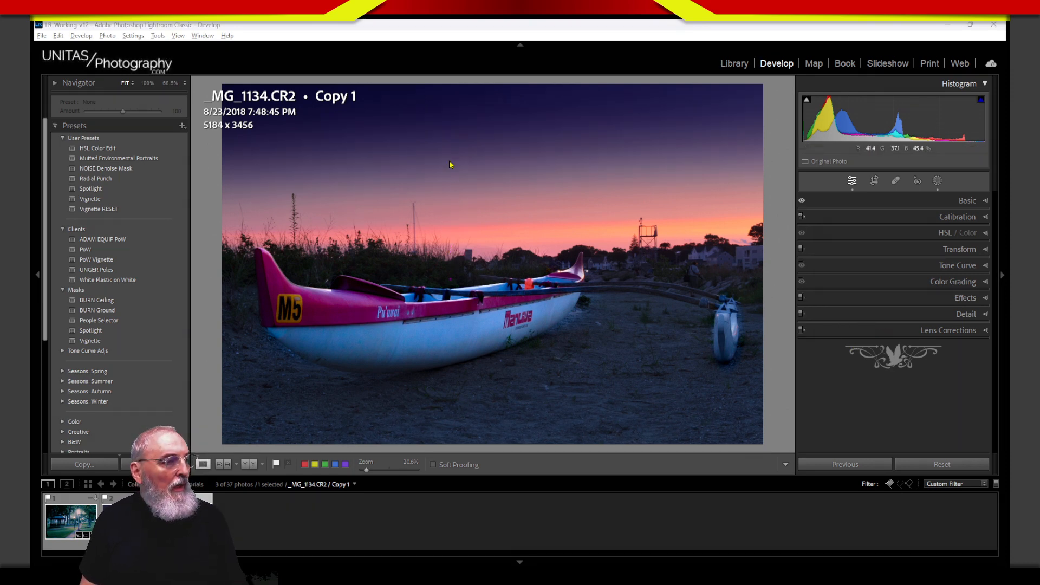
left_click_drag(478, 101, 472, 205)
mouse_move(460, 163)
left_mouse_down()
mouse_move(461, 173)
mouse_move(503, 148)
left_mouse_up()
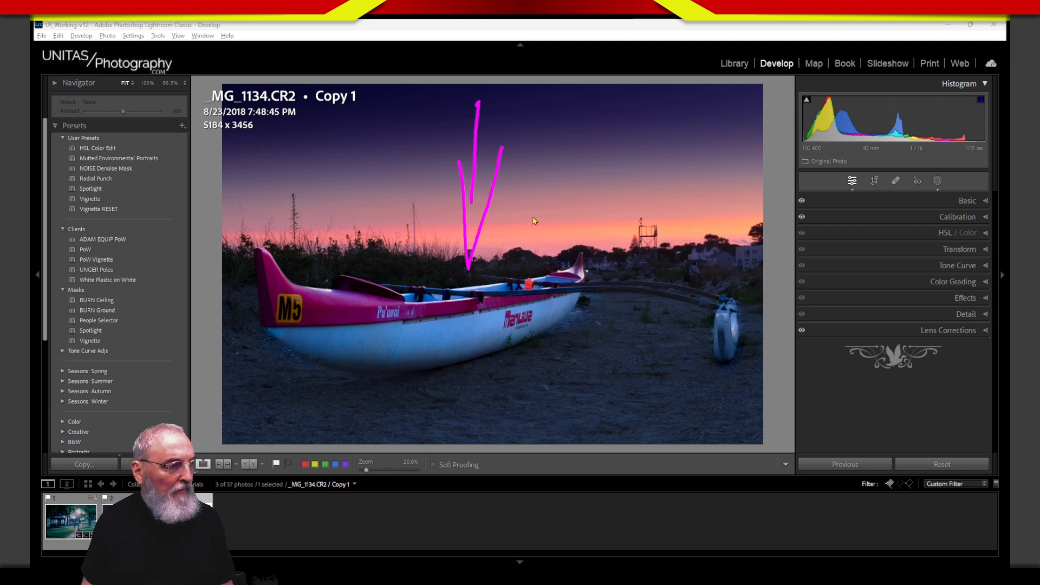
mouse_move(673, 212)
left_mouse_down()
mouse_move(355, 241)
mouse_move(549, 219)
left_mouse_up()
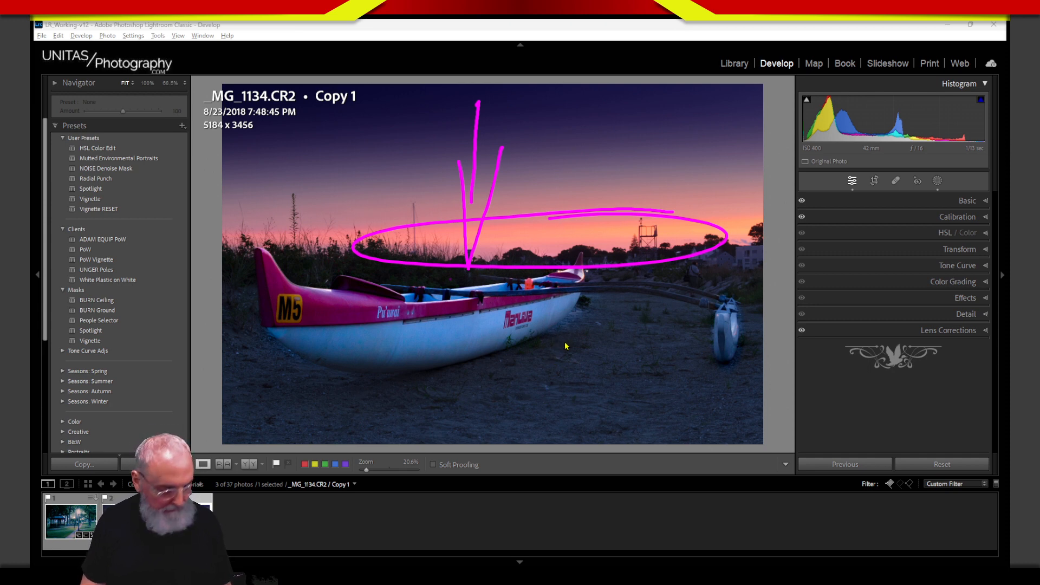
key("Escape")
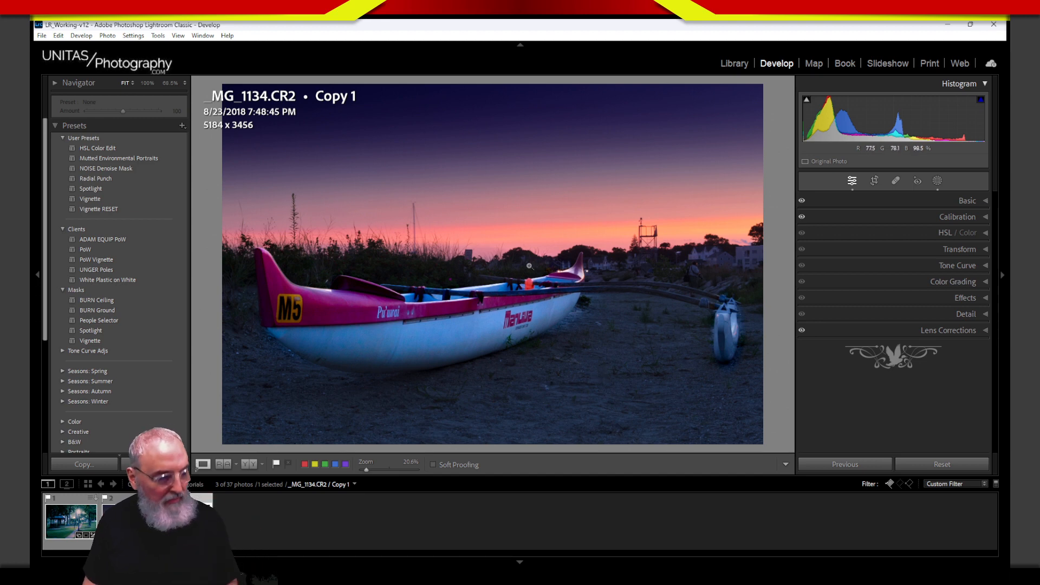
key("alt+Tab")
left_click_drag(485, 147, 469, 272)
mouse_move(461, 225)
left_mouse_down()
mouse_move(469, 273)
mouse_move(490, 248)
left_mouse_up()
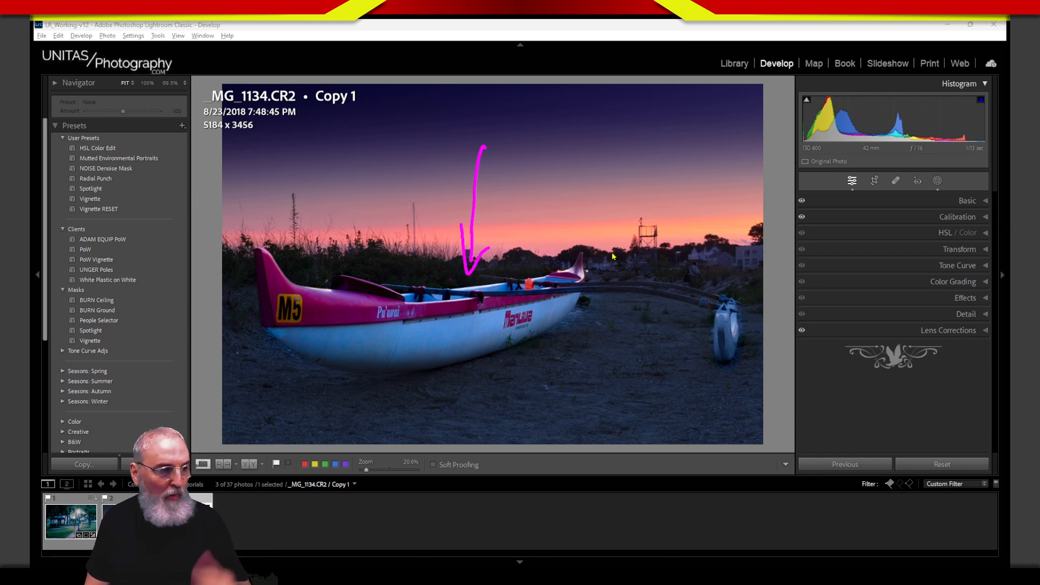
mouse_move(575, 269)
left_mouse_down()
mouse_move(313, 283)
mouse_move(377, 374)
mouse_move(529, 353)
mouse_move(588, 272)
mouse_move(312, 308)
mouse_move(370, 370)
mouse_move(570, 321)
mouse_move(447, 298)
left_mouse_up()
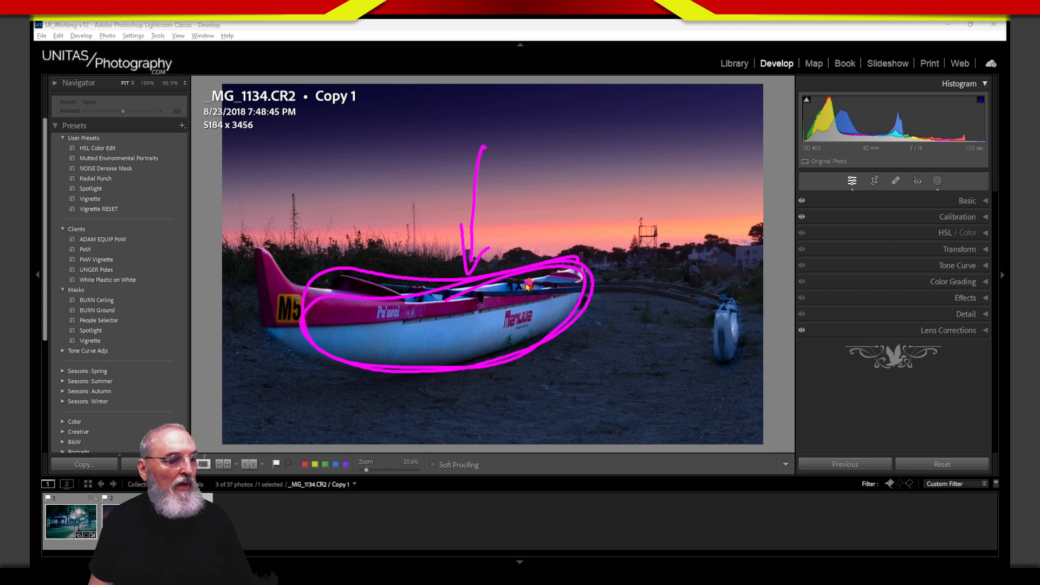
mouse_move(528, 283)
left_mouse_down()
mouse_move(687, 299)
mouse_move(581, 292)
mouse_move(659, 287)
mouse_move(711, 308)
mouse_move(650, 287)
mouse_move(692, 318)
mouse_move(712, 295)
mouse_move(699, 276)
mouse_move(670, 322)
left_mouse_up()
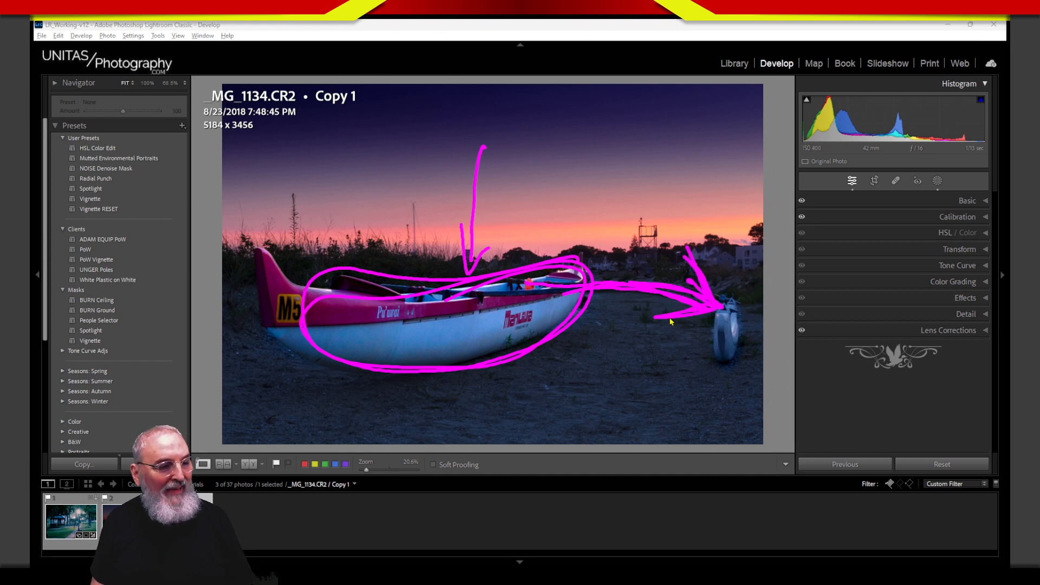
left_click_drag(698, 267, 718, 304)
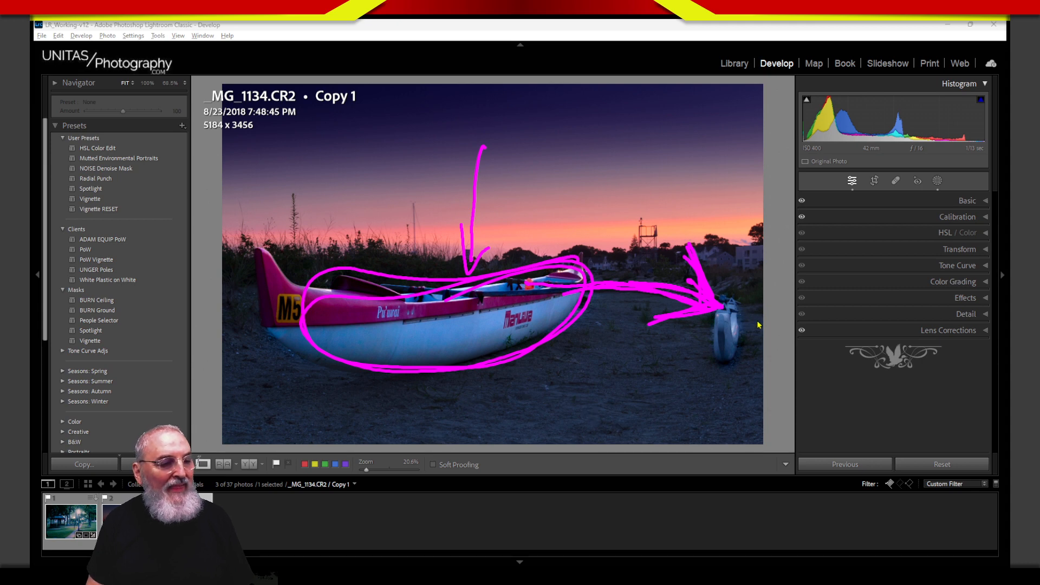
mouse_move(740, 307)
left_mouse_down()
mouse_move(699, 358)
mouse_move(693, 347)
mouse_move(703, 414)
left_mouse_up()
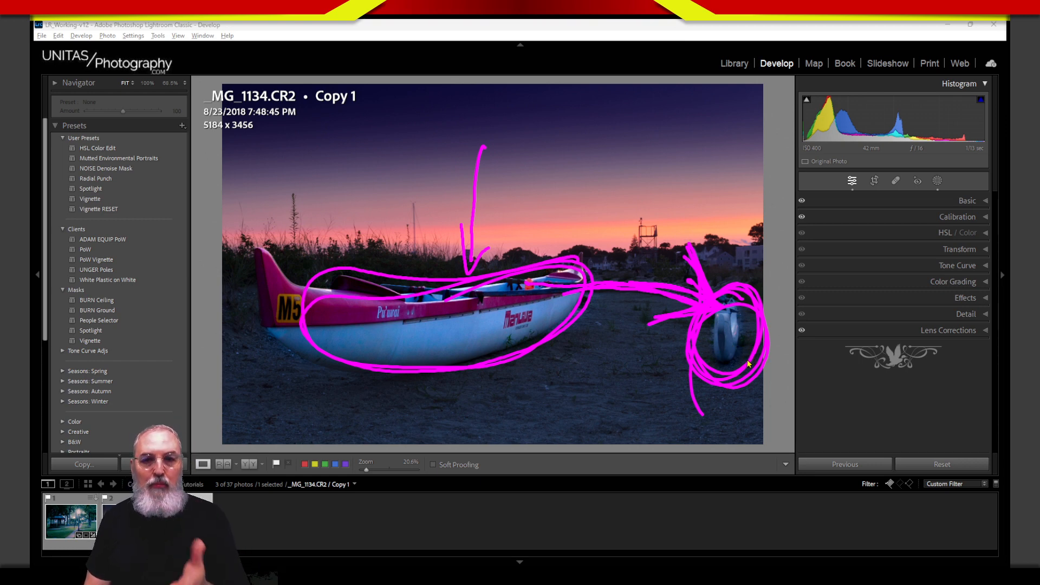
mouse_move(725, 333)
left_mouse_down()
mouse_move(769, 327)
mouse_move(750, 307)
mouse_move(815, 327)
mouse_move(723, 365)
mouse_move(817, 323)
mouse_move(752, 299)
mouse_move(829, 324)
mouse_move(740, 361)
mouse_move(763, 331)
mouse_move(815, 325)
mouse_move(740, 336)
left_mouse_up()
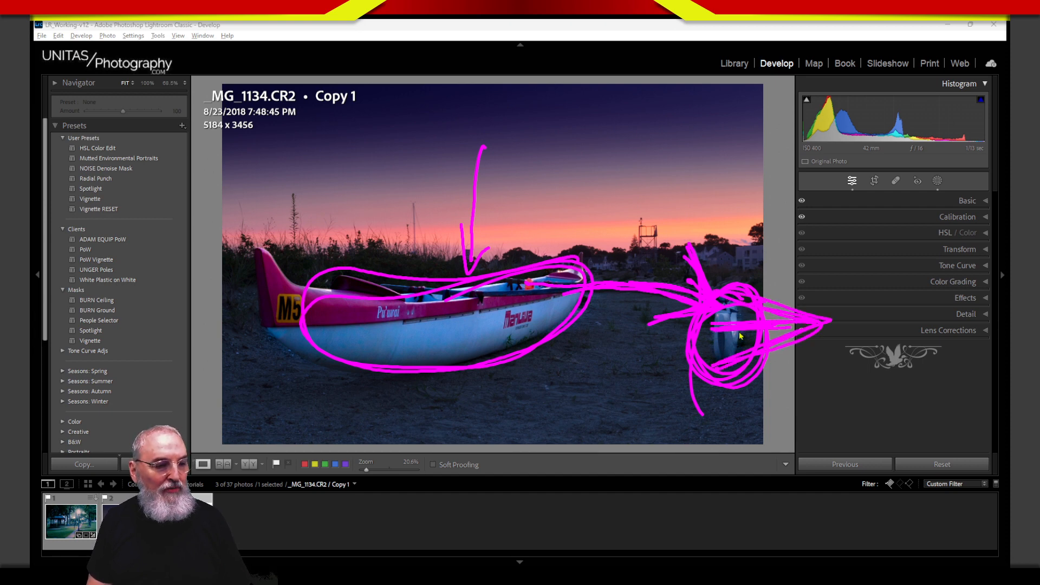
mouse_move(538, 302)
left_mouse_down()
mouse_move(587, 278)
mouse_move(679, 280)
mouse_move(734, 316)
left_mouse_up()
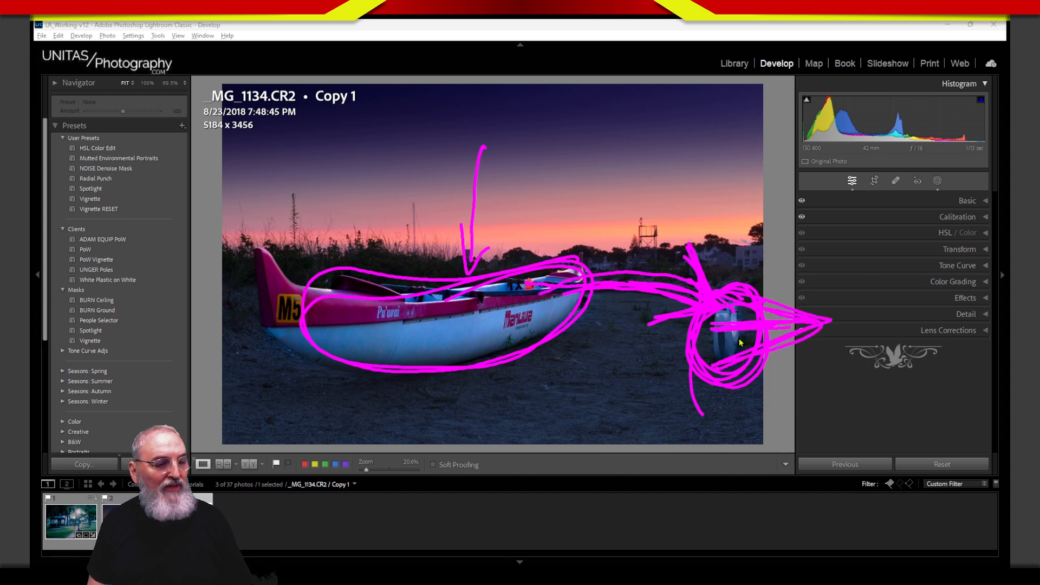
mouse_move(706, 367)
left_mouse_down()
mouse_move(745, 320)
mouse_move(853, 324)
mouse_move(775, 303)
mouse_move(758, 364)
left_mouse_up()
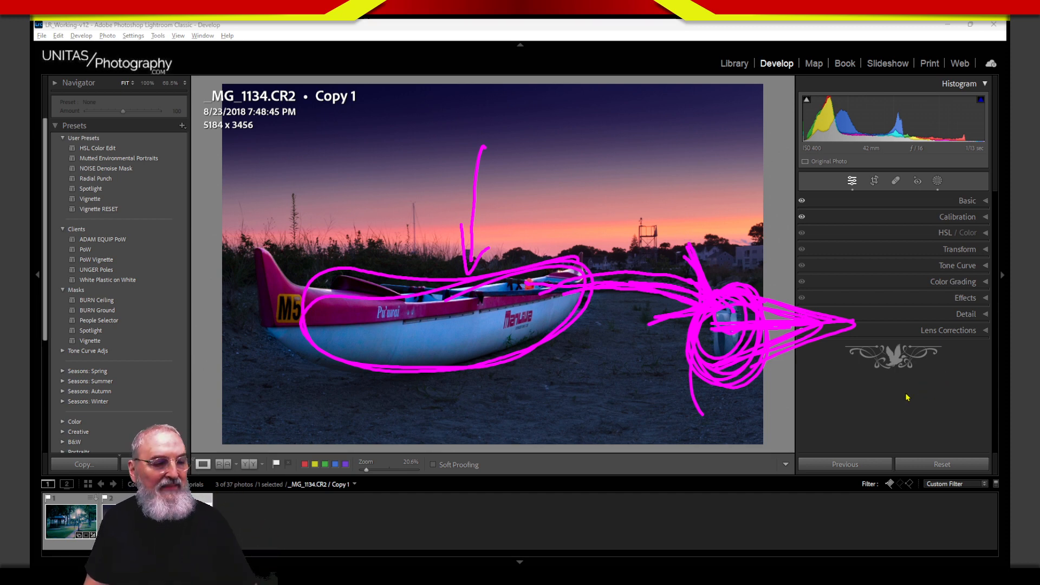
key("Escape")
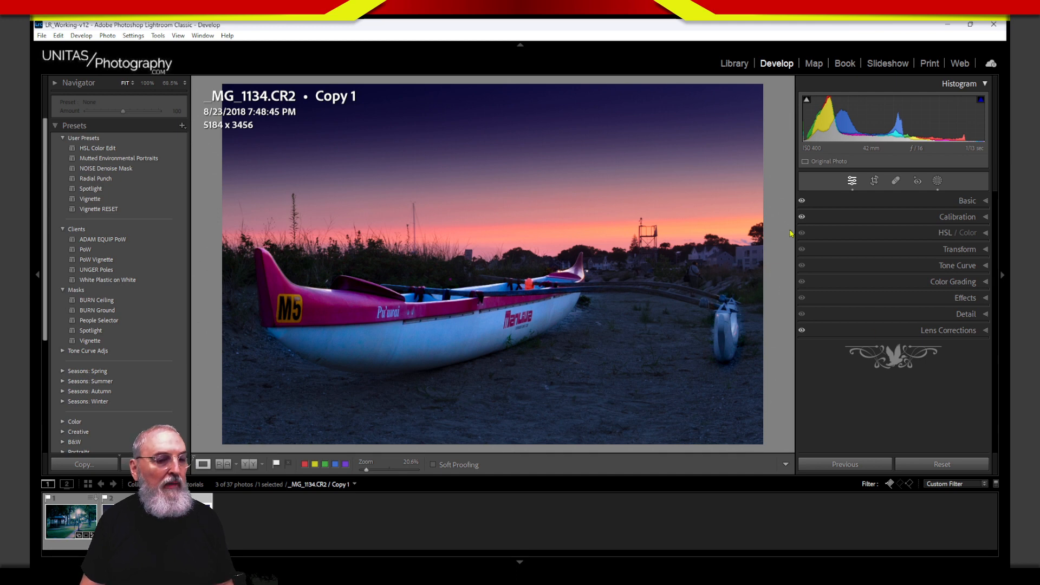
Step: Delete Mask 3, the radial gradient on the outrigger float
left_click(934, 181)
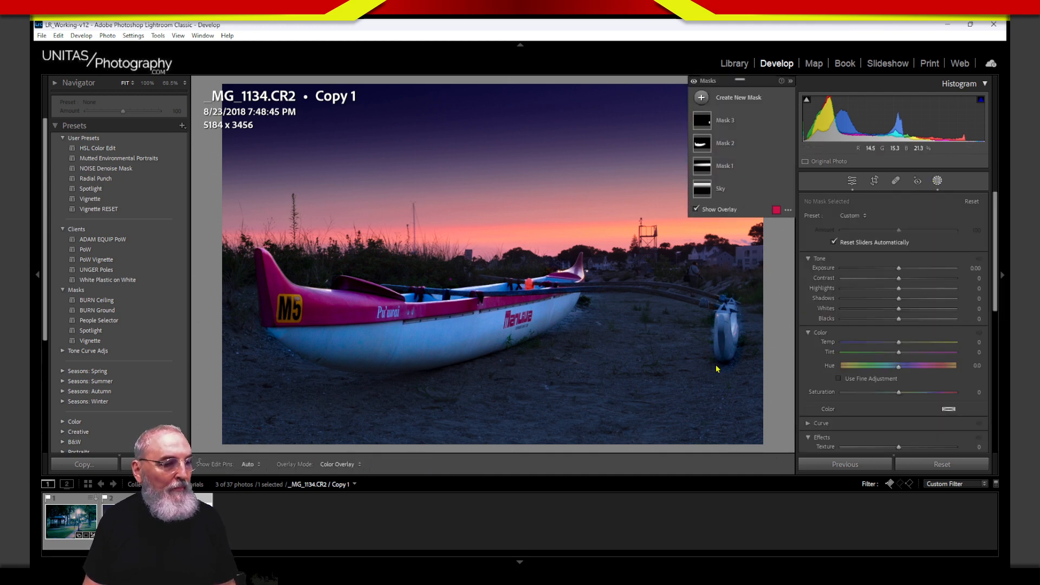
left_click(742, 124)
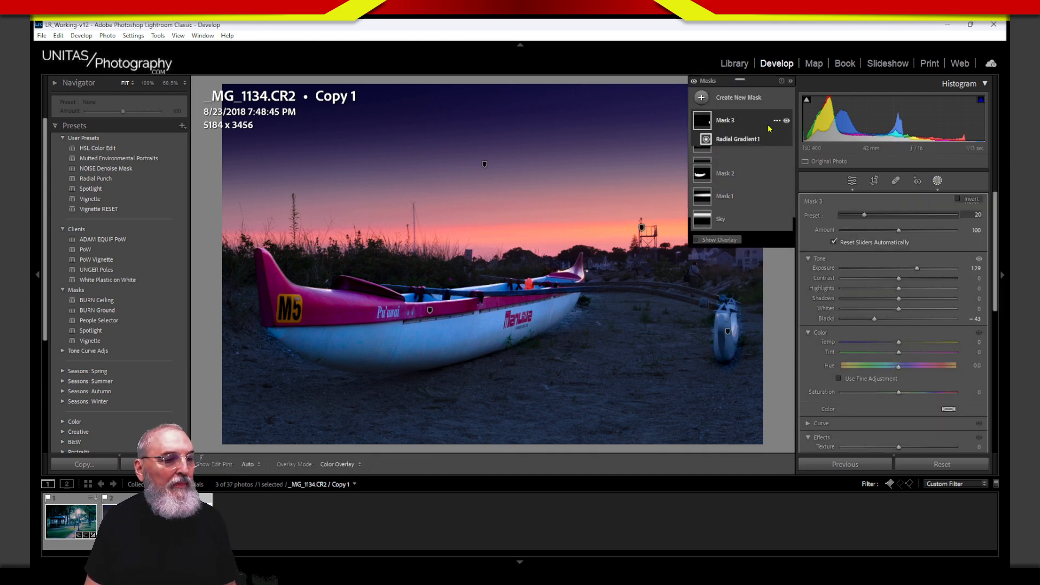
left_click(777, 120)
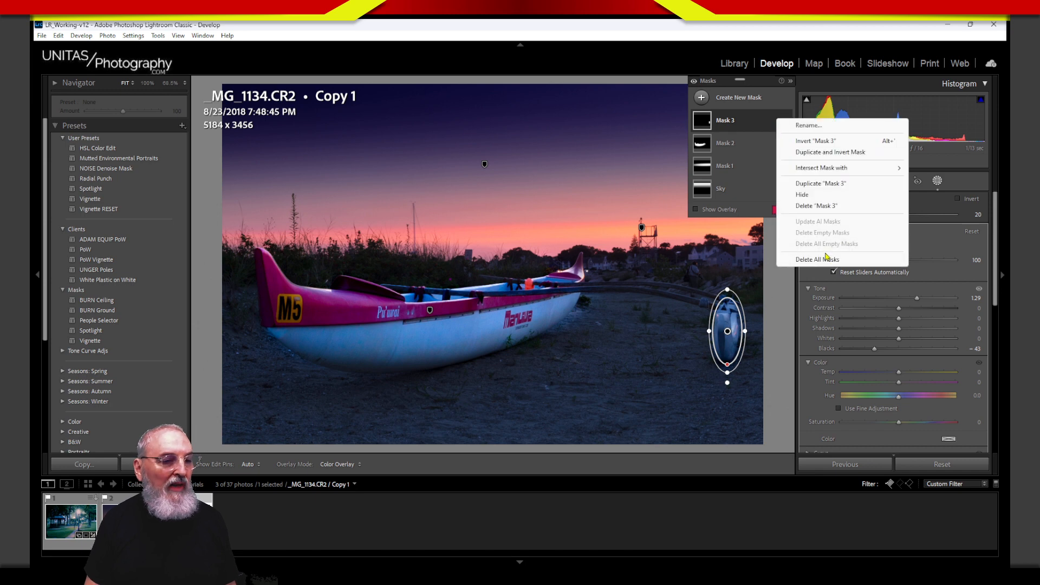
left_click(831, 207)
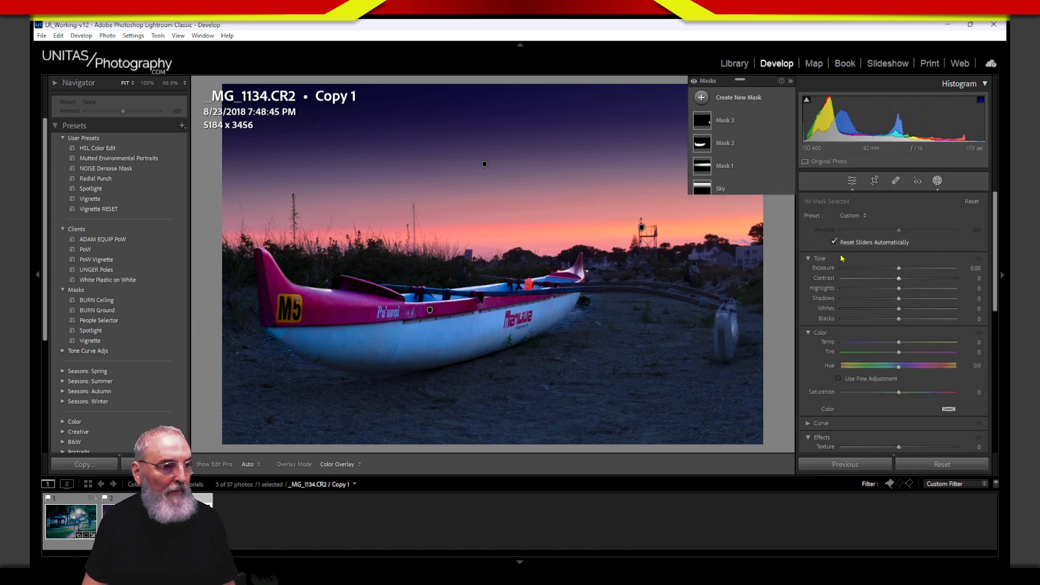
Step: Rename Mask 1 to 'Sky Color' and Mask 2 to 'Boat', then close masking
left_click(725, 143)
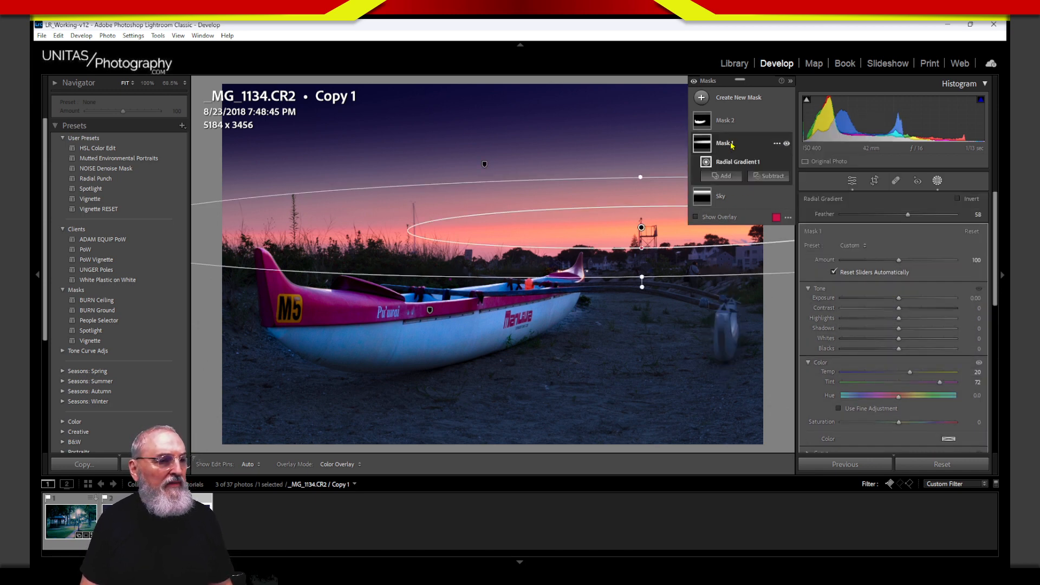
double_click(725, 143)
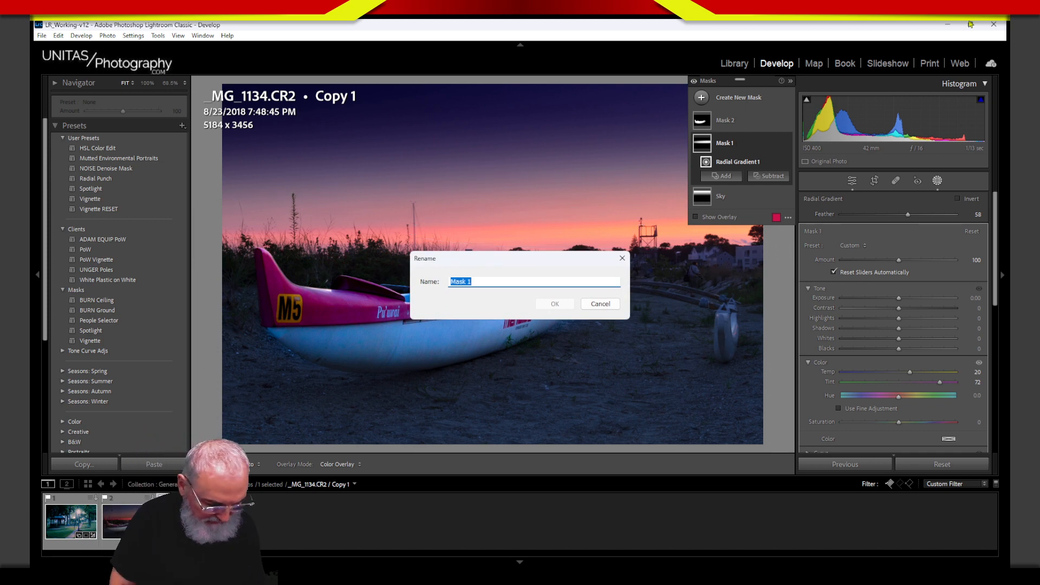
type("Sky Col")
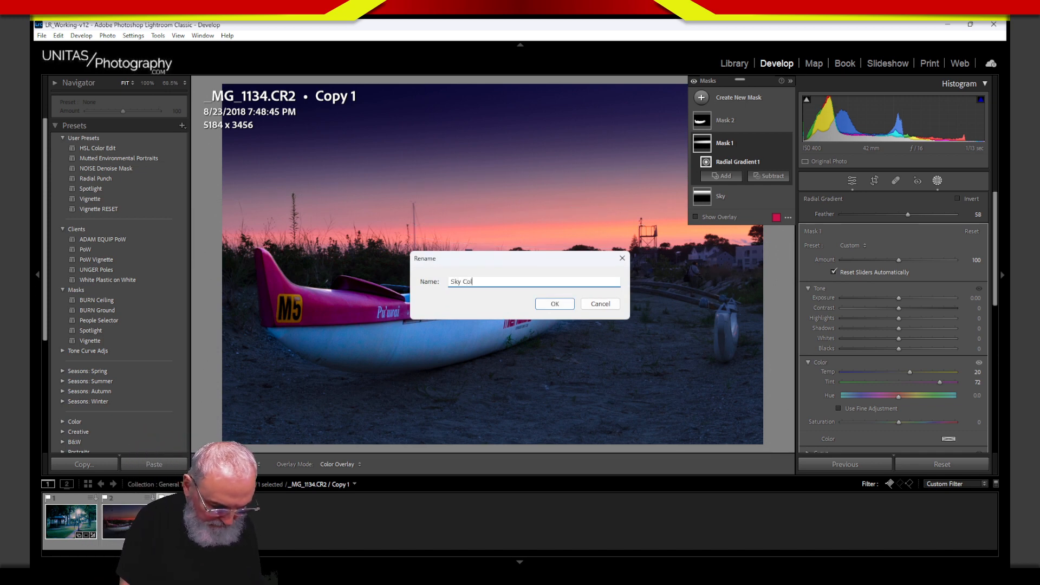
type("or")
key("Return")
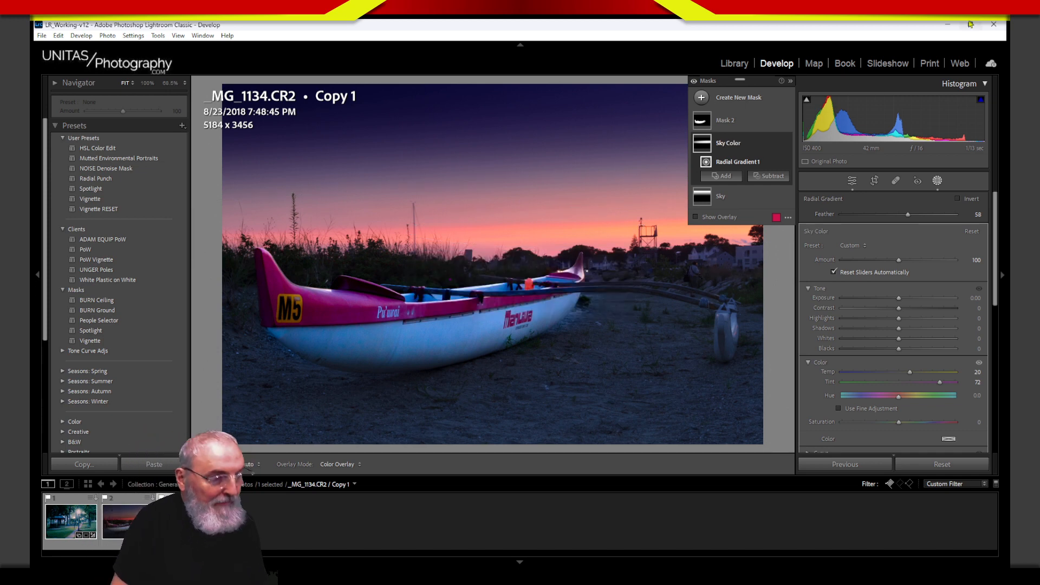
double_click(726, 120)
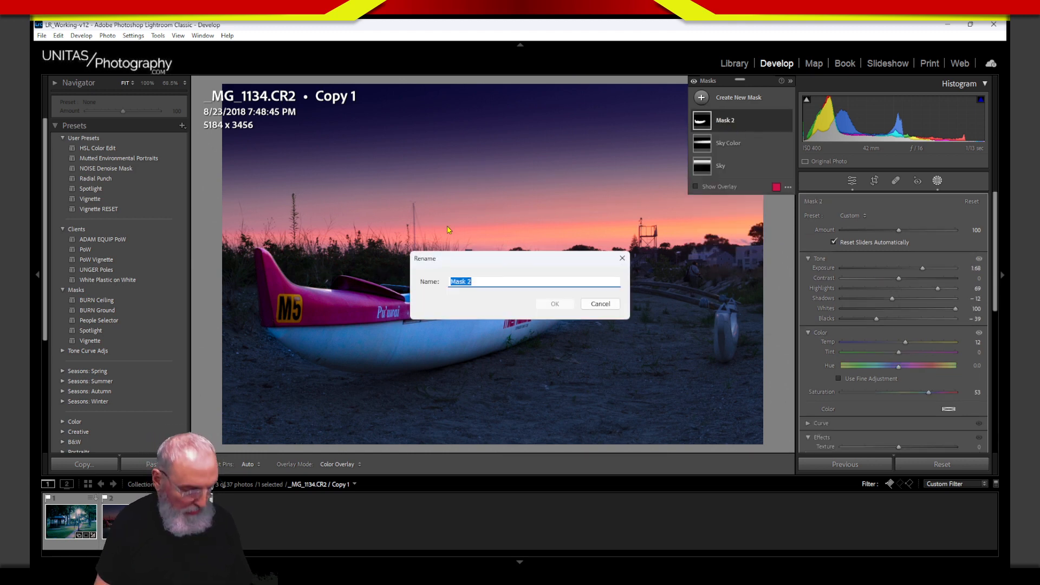
type("Boat")
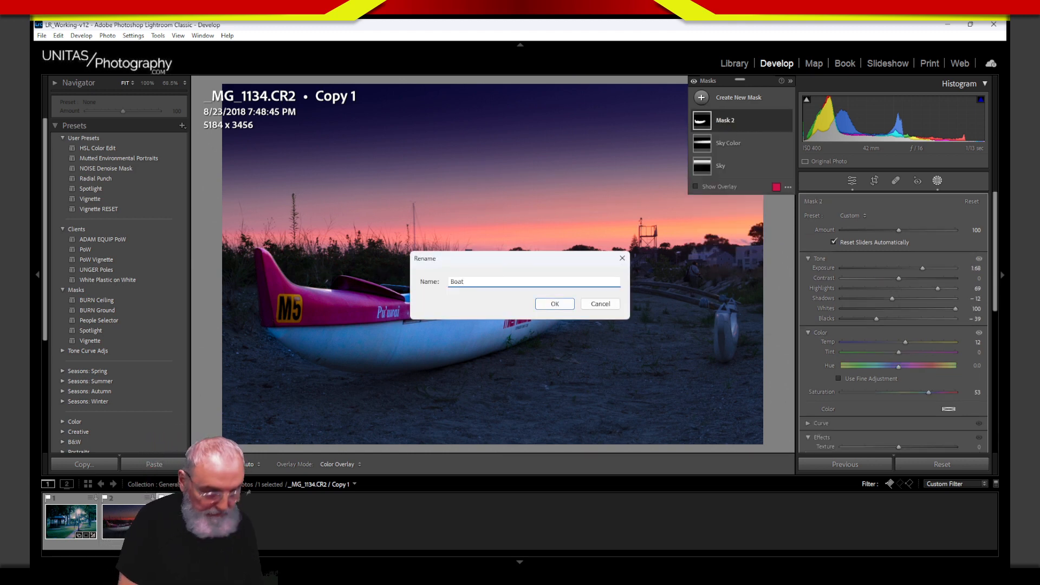
key("Return")
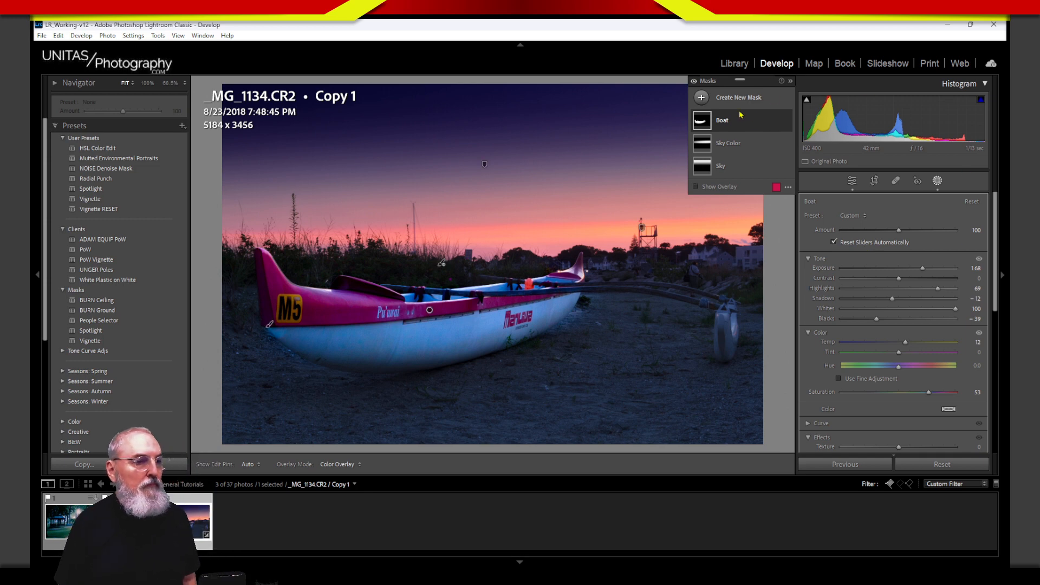
left_click(938, 182)
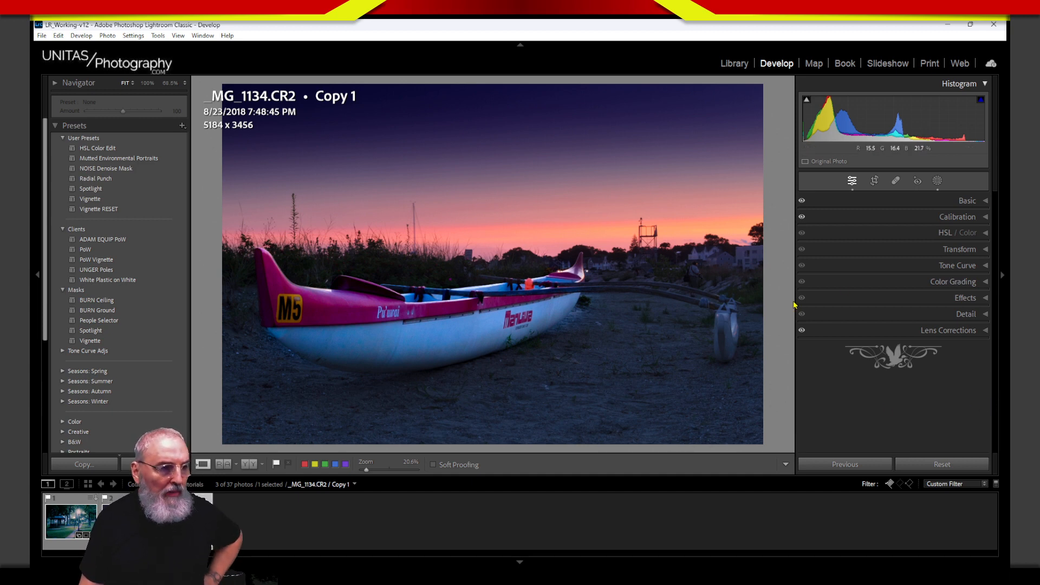
mouse_move(509, 241)
left_mouse_down()
mouse_move(324, 325)
mouse_move(363, 320)
left_mouse_up()
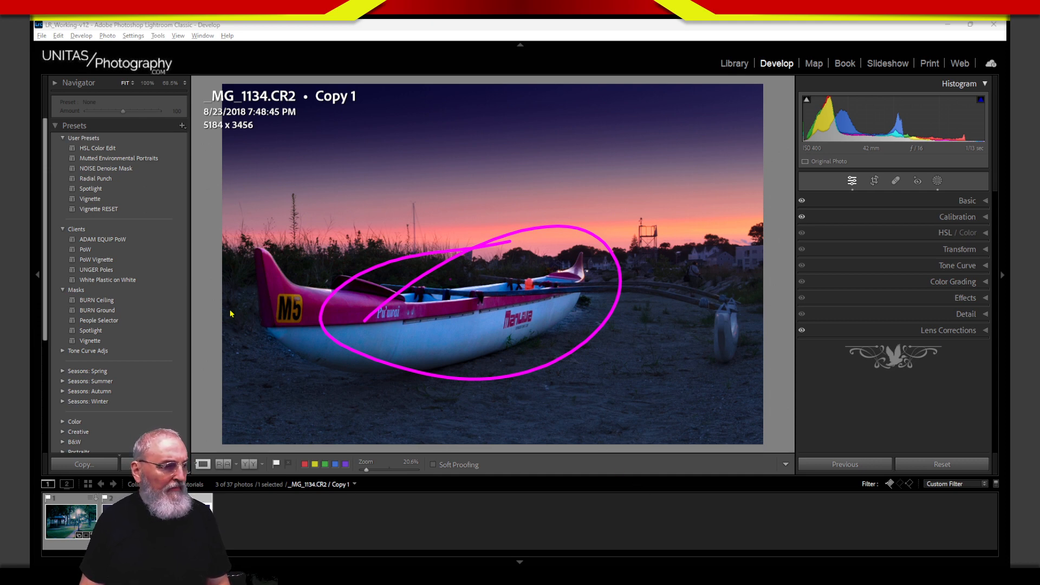
mouse_move(229, 307)
left_mouse_down()
mouse_move(239, 442)
mouse_move(259, 451)
mouse_move(417, 455)
mouse_move(742, 428)
mouse_move(752, 415)
mouse_move(754, 293)
mouse_move(622, 290)
mouse_move(545, 373)
mouse_move(378, 368)
mouse_move(302, 302)
mouse_move(214, 308)
mouse_move(225, 454)
mouse_move(697, 450)
mouse_move(738, 437)
mouse_move(763, 385)
mouse_move(759, 279)
mouse_move(654, 283)
mouse_move(602, 333)
mouse_move(442, 379)
mouse_move(212, 333)
mouse_move(223, 421)
left_mouse_up()
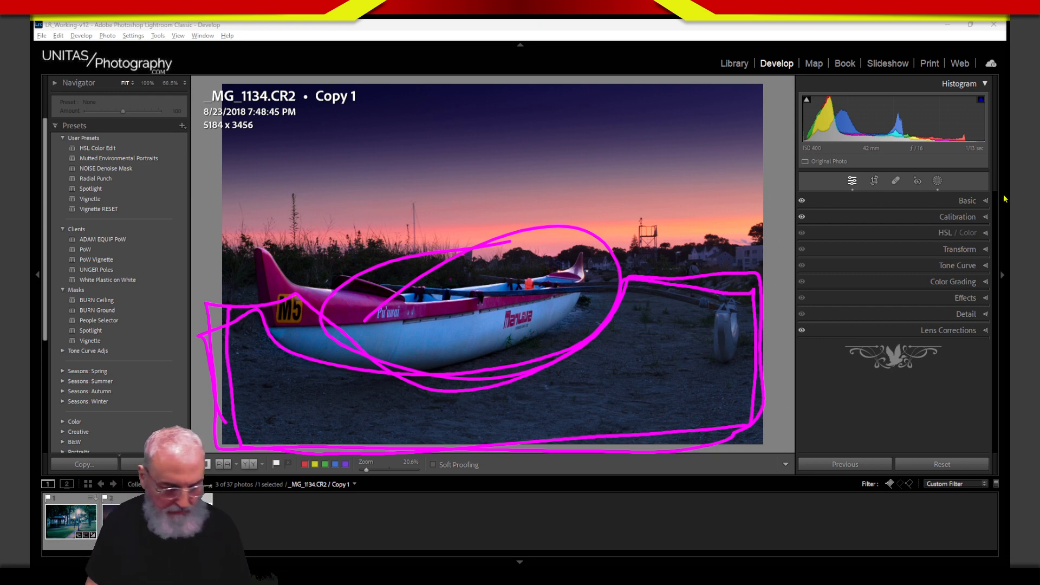
key("Escape")
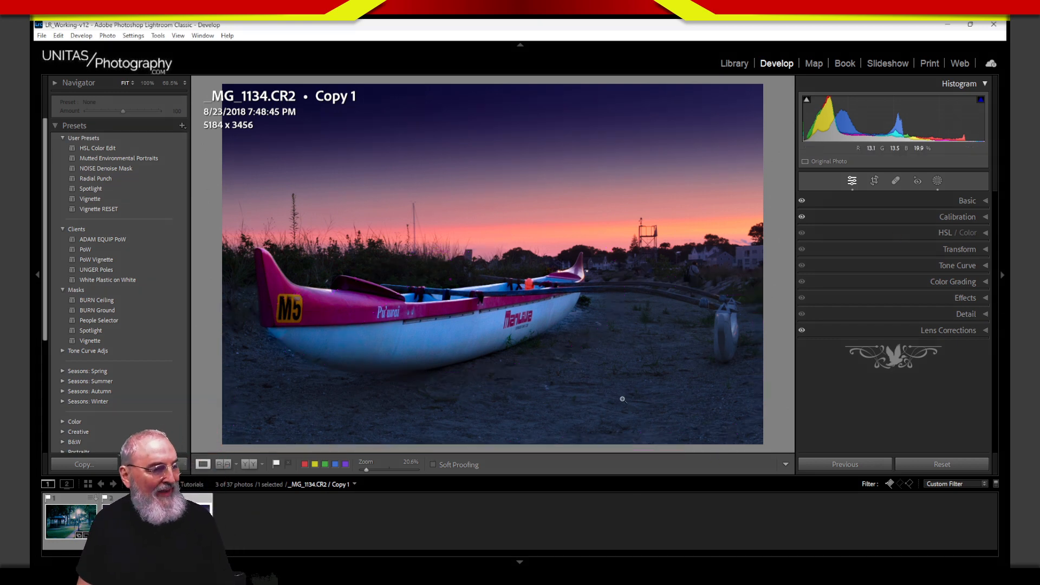
mouse_move(282, 368)
left_mouse_down()
mouse_move(230, 442)
mouse_move(260, 456)
left_mouse_up()
left_click_drag(356, 383, 314, 447)
left_click_drag(409, 374, 375, 439)
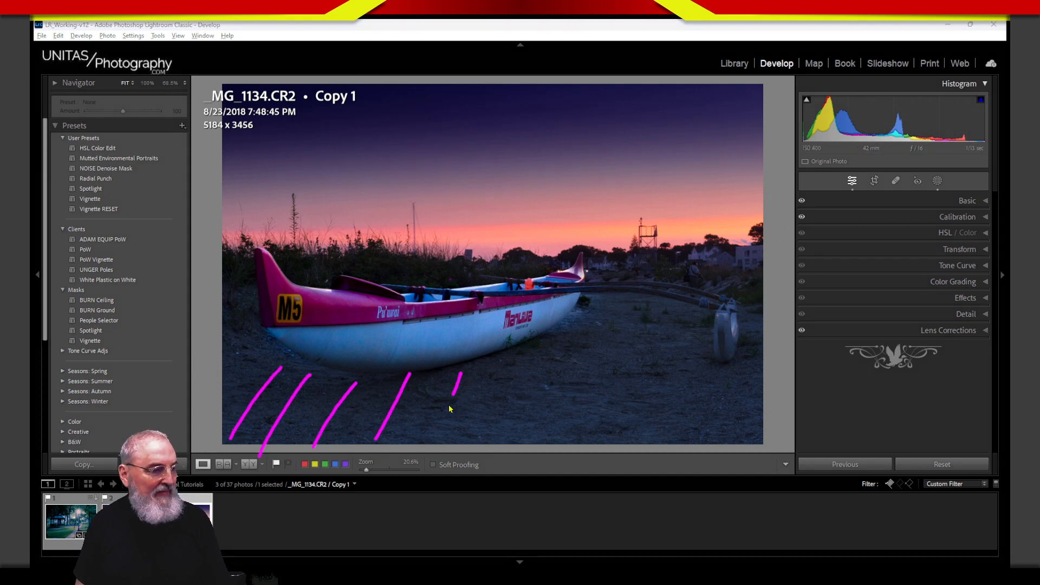
left_click_drag(449, 408, 429, 452)
left_click_drag(542, 334, 478, 461)
left_click_drag(602, 287, 538, 461)
left_click_drag(639, 303, 572, 462)
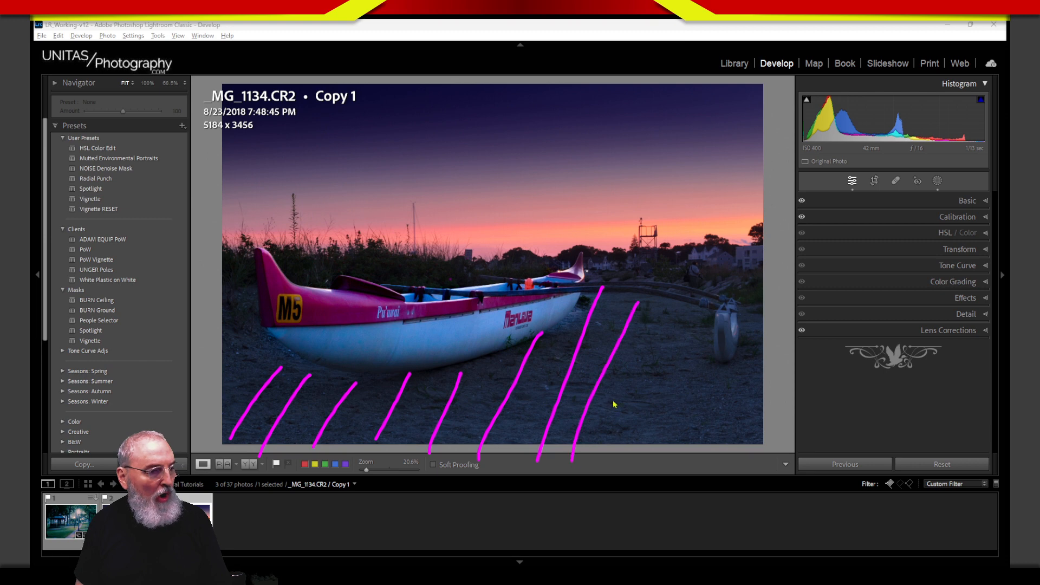
left_click_drag(689, 297, 621, 448)
left_click_drag(710, 317, 654, 450)
left_click_drag(732, 373, 693, 452)
left_click(769, 312)
left_click_drag(753, 314, 704, 426)
left_click_drag(761, 366, 732, 450)
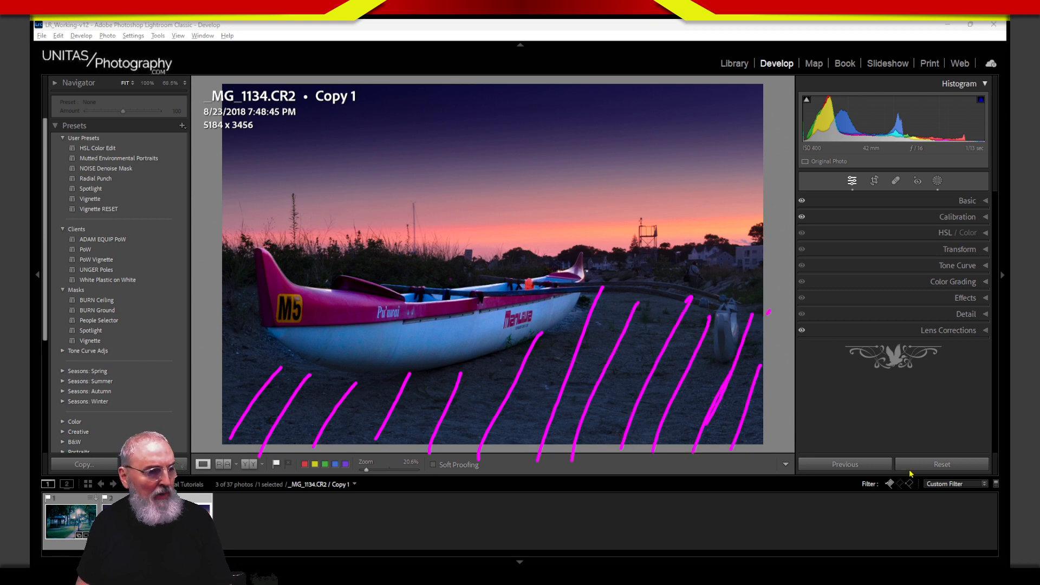
mouse_move(533, 447)
left_mouse_down()
mouse_move(530, 406)
mouse_move(517, 412)
mouse_move(529, 359)
mouse_move(555, 402)
mouse_move(518, 390)
mouse_move(539, 357)
mouse_move(556, 407)
mouse_move(535, 436)
mouse_move(535, 375)
left_mouse_up()
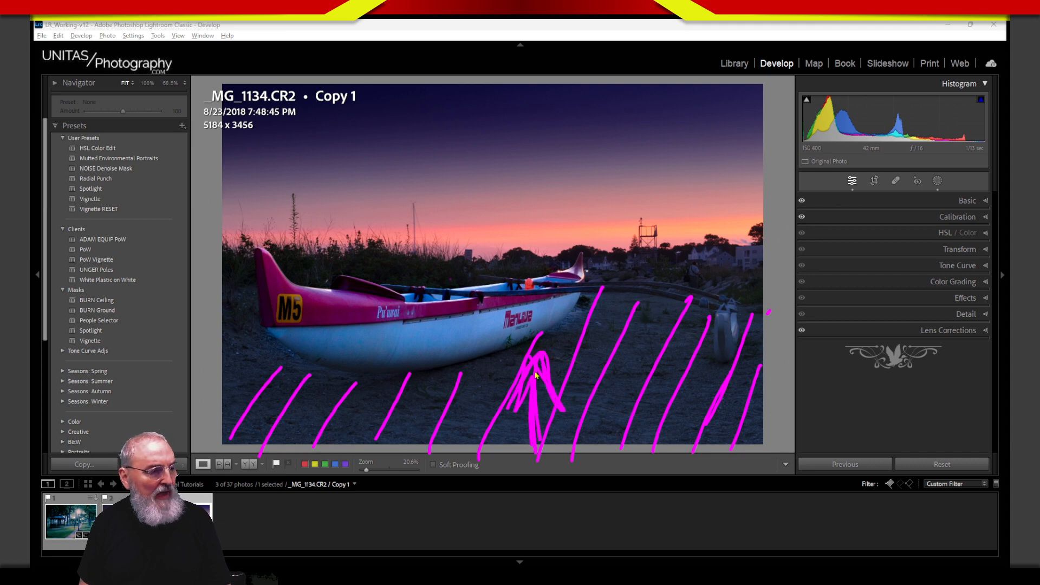
key("Escape")
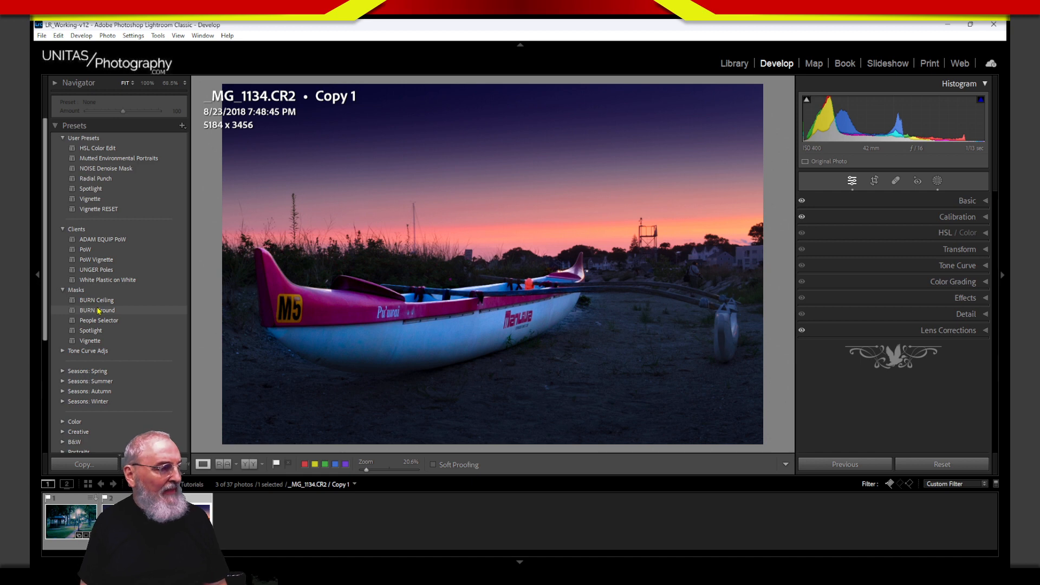
Step: Apply the BURN Ground preset and select its Ground Burn mask
left_click(98, 310)
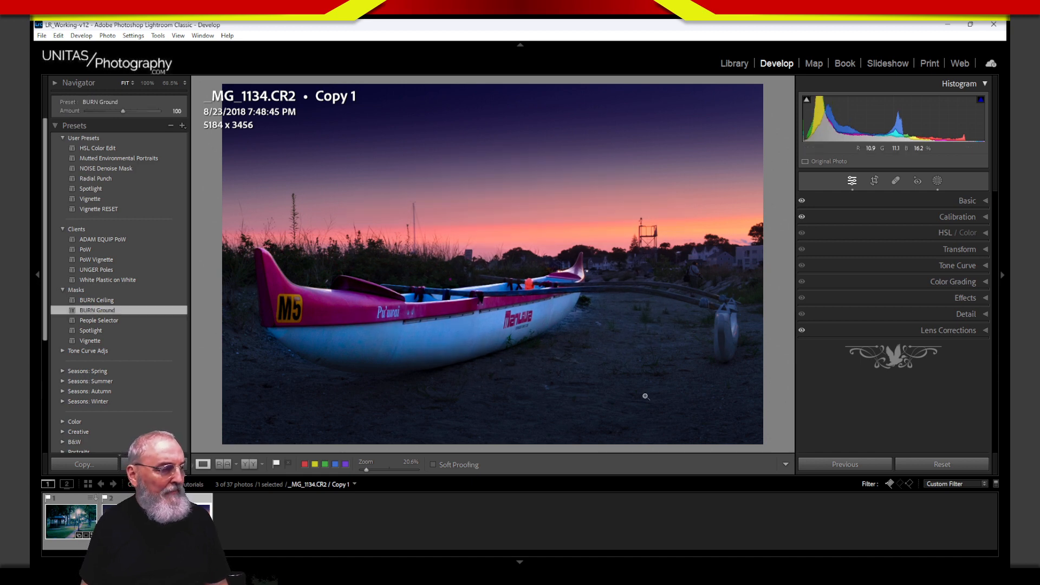
left_click(937, 183)
left_click(745, 123)
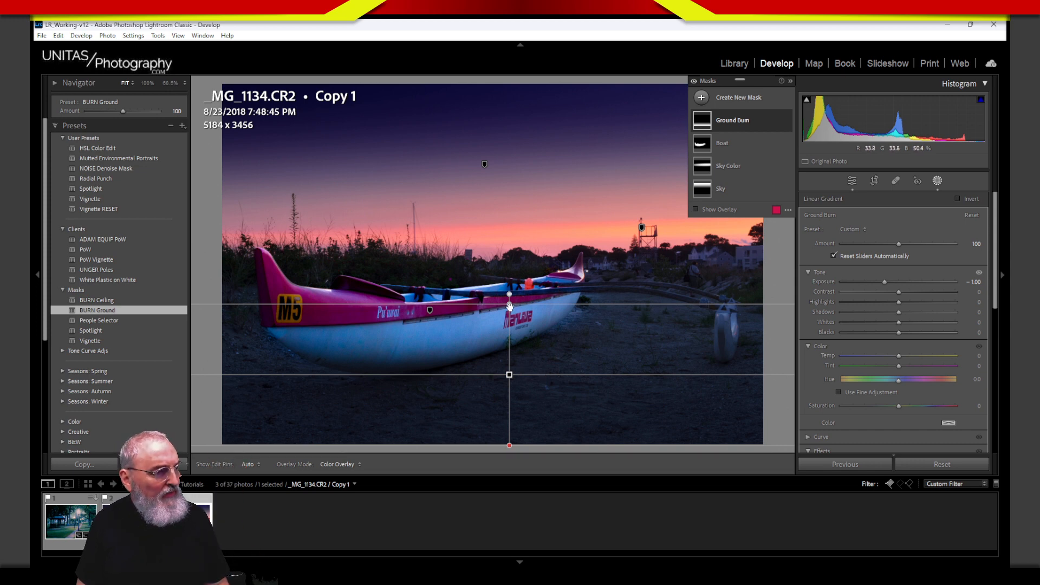
Step: Move the Ground Burn gradient lower and tilt it to sit just below the hull
left_click_drag(509, 306, 510, 358)
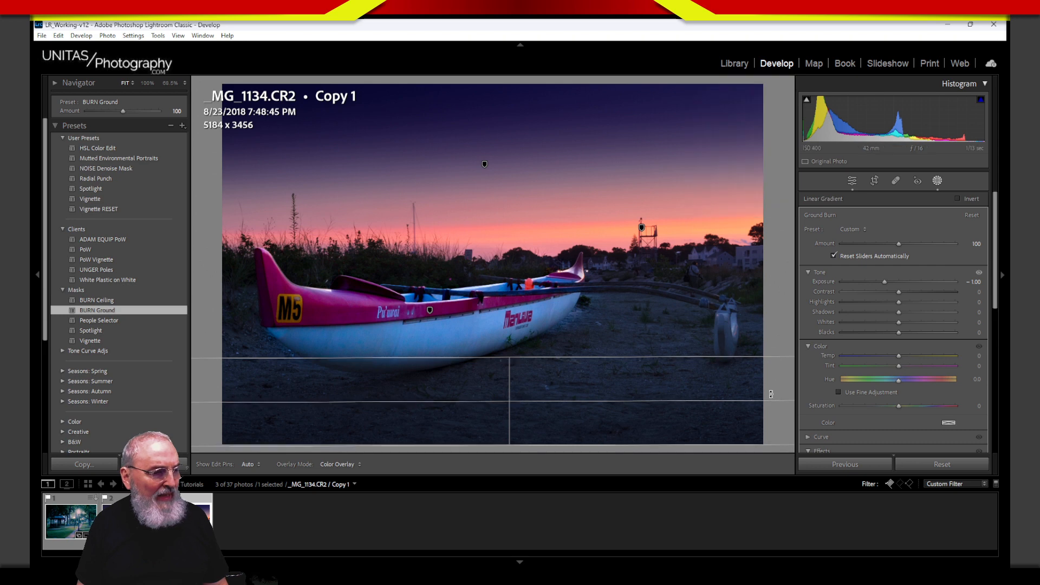
left_click_drag(771, 394, 770, 377)
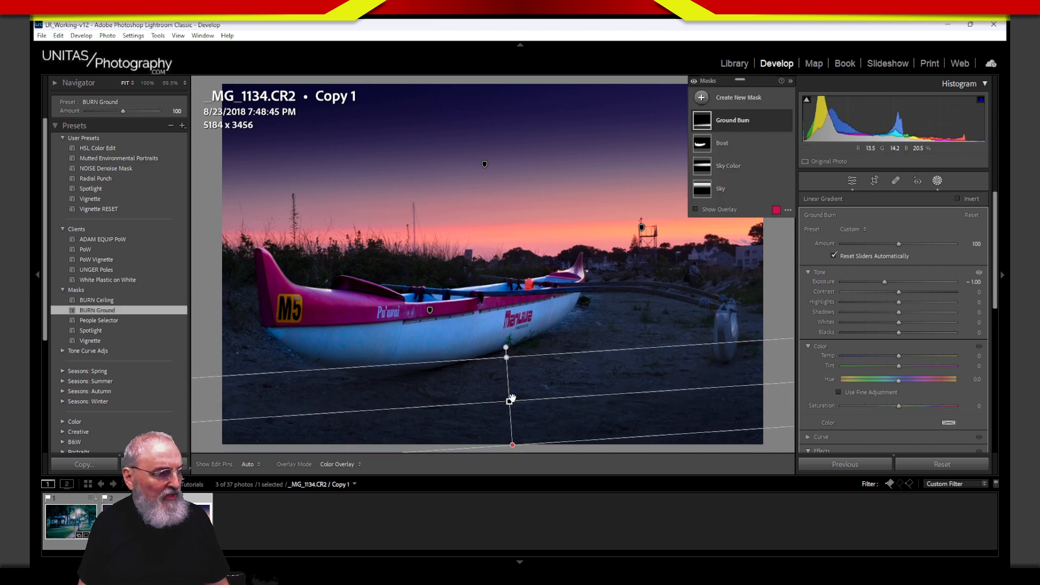
left_click_drag(511, 399, 511, 389)
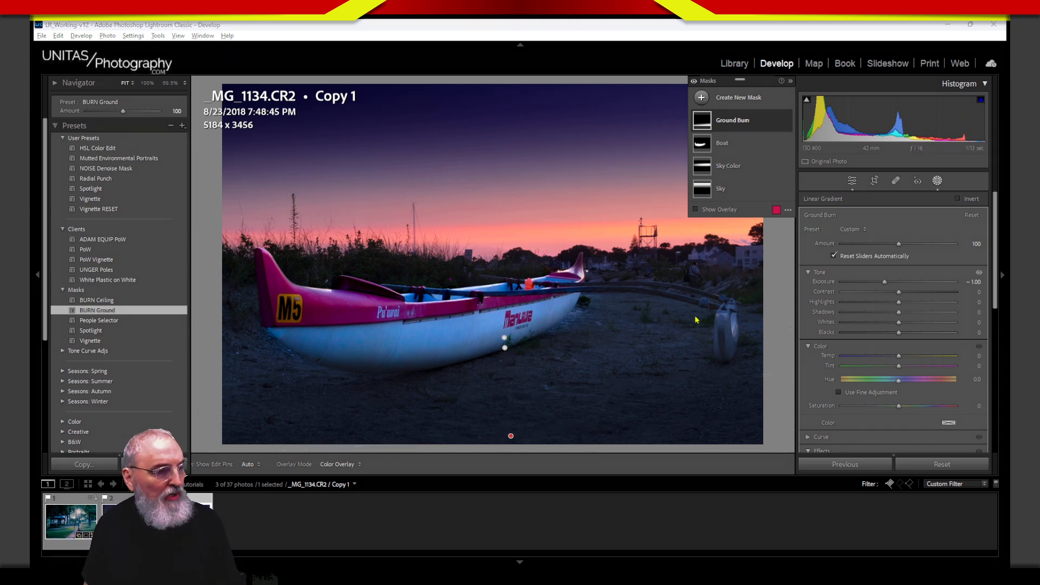
Step: Draw screen annotations over the canoe and foreground, then clear them
mouse_move(707, 319)
left_mouse_down()
mouse_move(621, 464)
mouse_move(642, 297)
mouse_move(770, 404)
mouse_move(506, 345)
left_mouse_up()
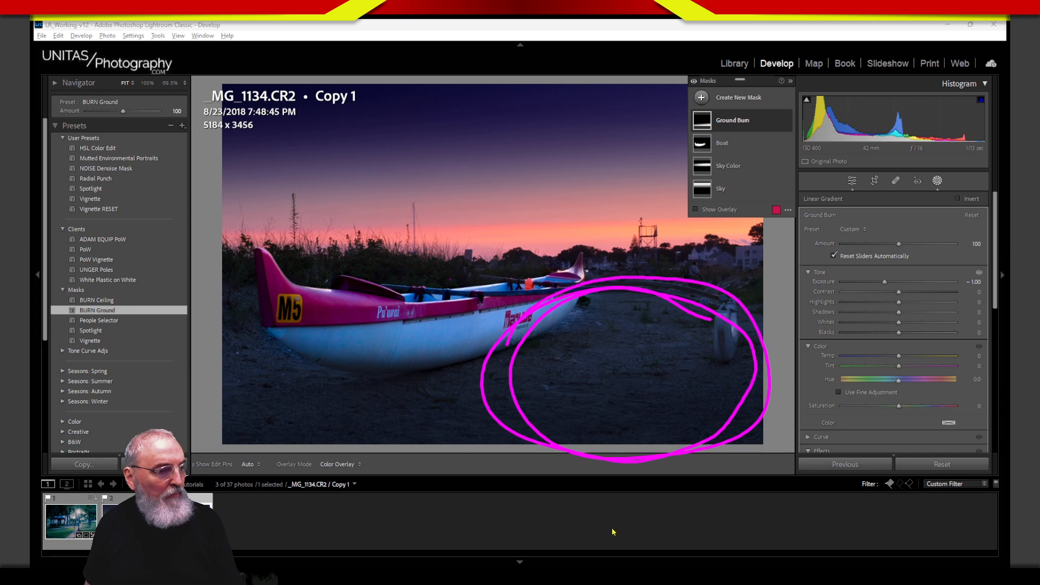
mouse_move(320, 364)
left_mouse_down()
mouse_move(395, 448)
mouse_move(228, 393)
mouse_move(252, 398)
left_mouse_up()
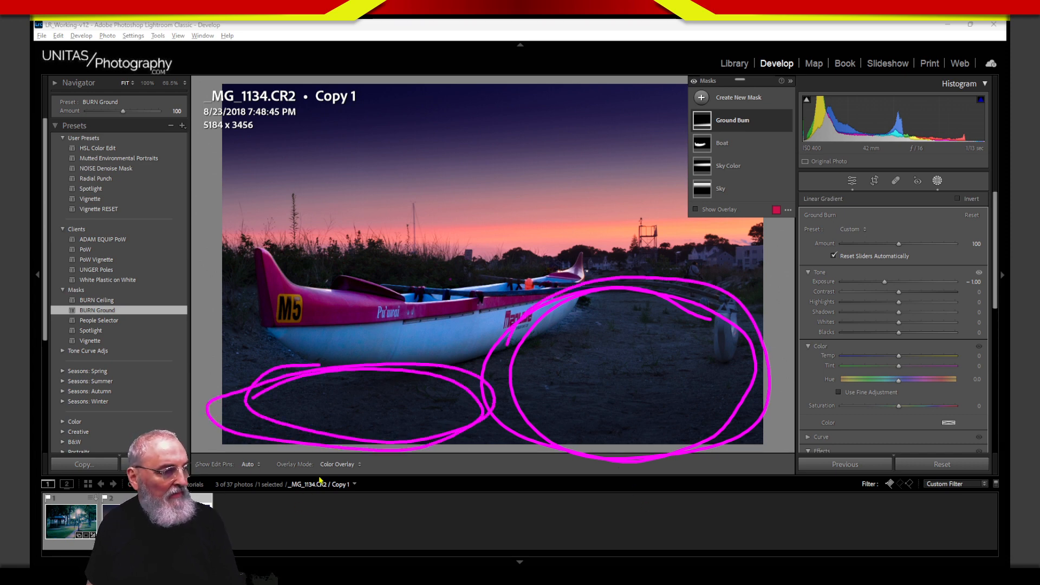
mouse_move(753, 300)
left_mouse_down()
mouse_move(281, 442)
mouse_move(623, 347)
mouse_move(325, 431)
left_mouse_up()
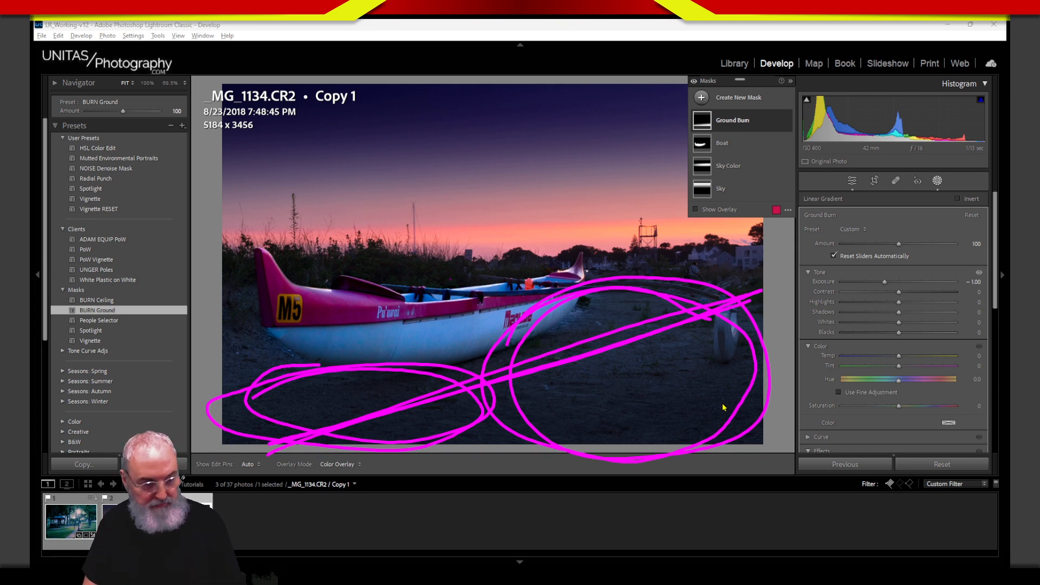
key("Escape")
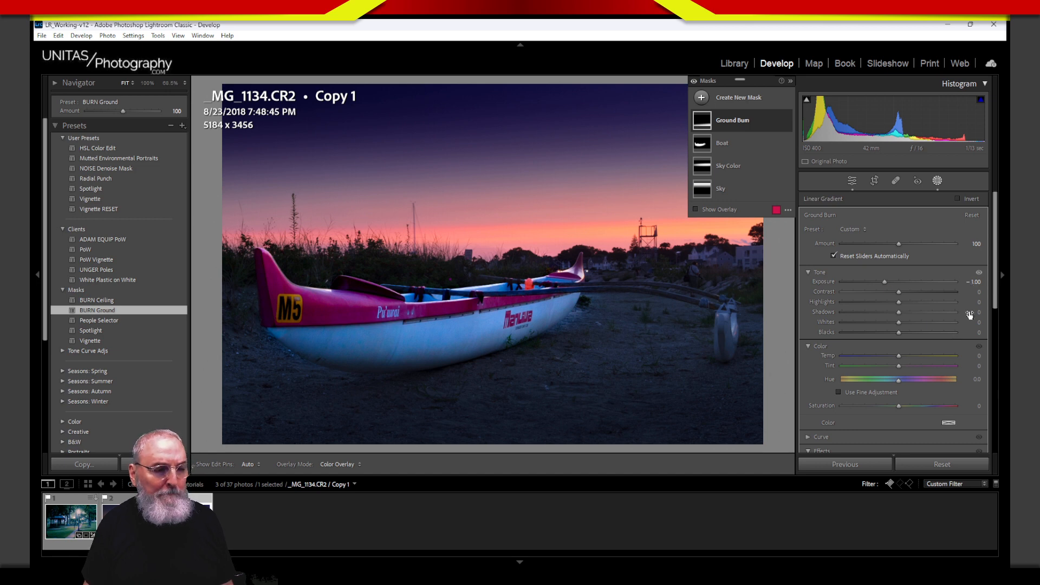
Step: Close and reopen Masking and bring up the Create New Mask choices
left_click(937, 183)
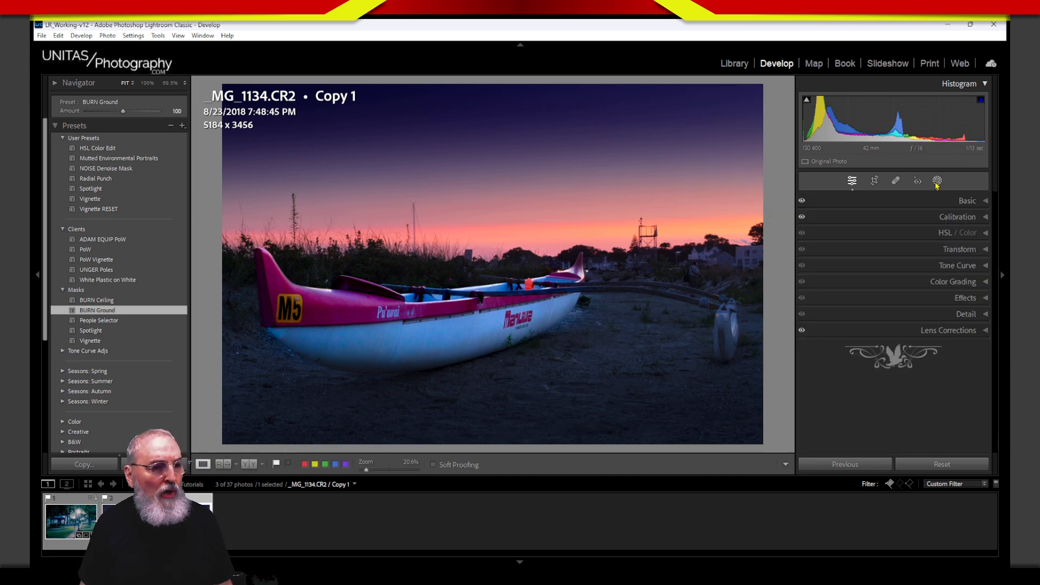
left_click(937, 183)
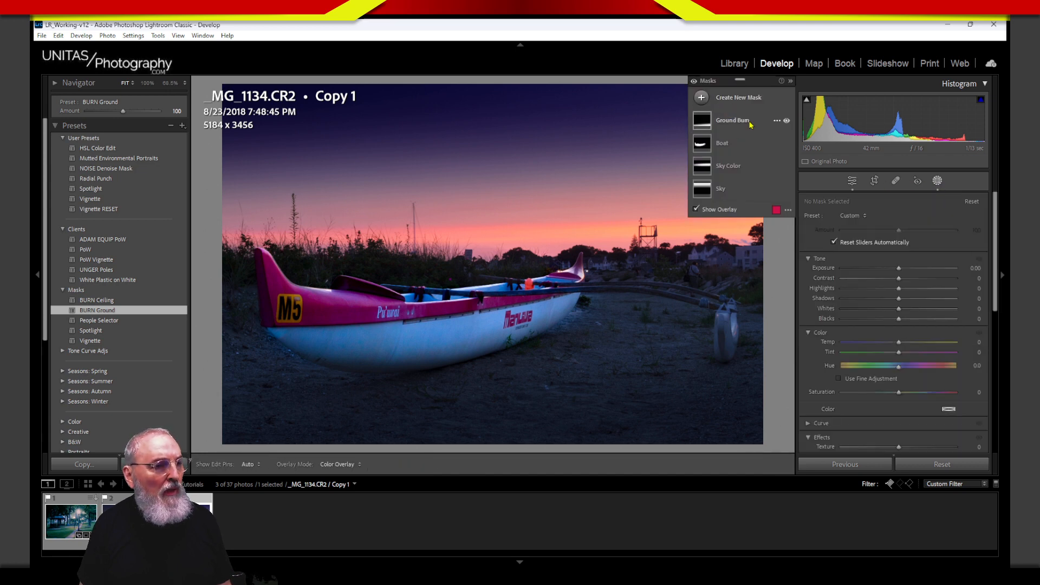
left_click(703, 99)
Step: Draw a radial gradient ellipse around the canoe, reducing its feather and fitting it to the hull
left_click(757, 219)
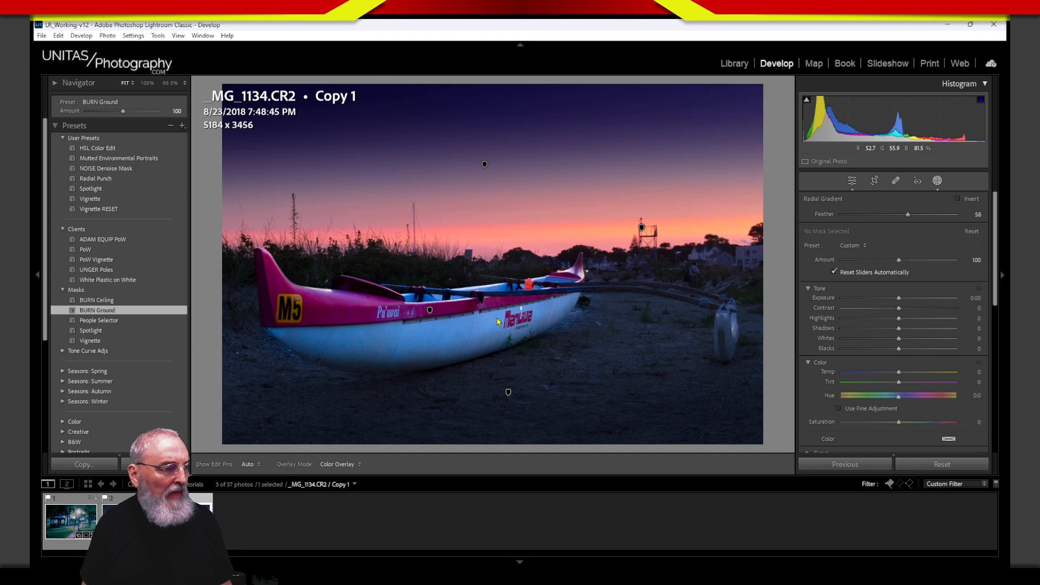
left_click_drag(498, 319, 115, 413)
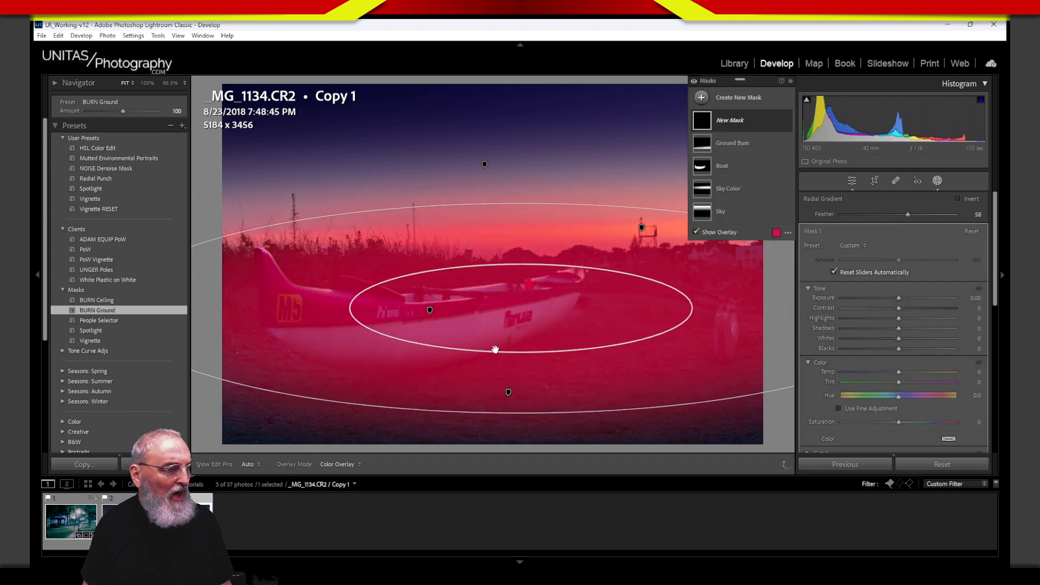
left_click_drag(499, 351, 511, 389)
left_click_drag(554, 337, 547, 328)
left_click_drag(510, 191, 509, 218)
left_click_drag(513, 370, 511, 381)
mouse_move(456, 325)
left_mouse_down()
mouse_move(457, 350)
mouse_move(462, 334)
left_mouse_up()
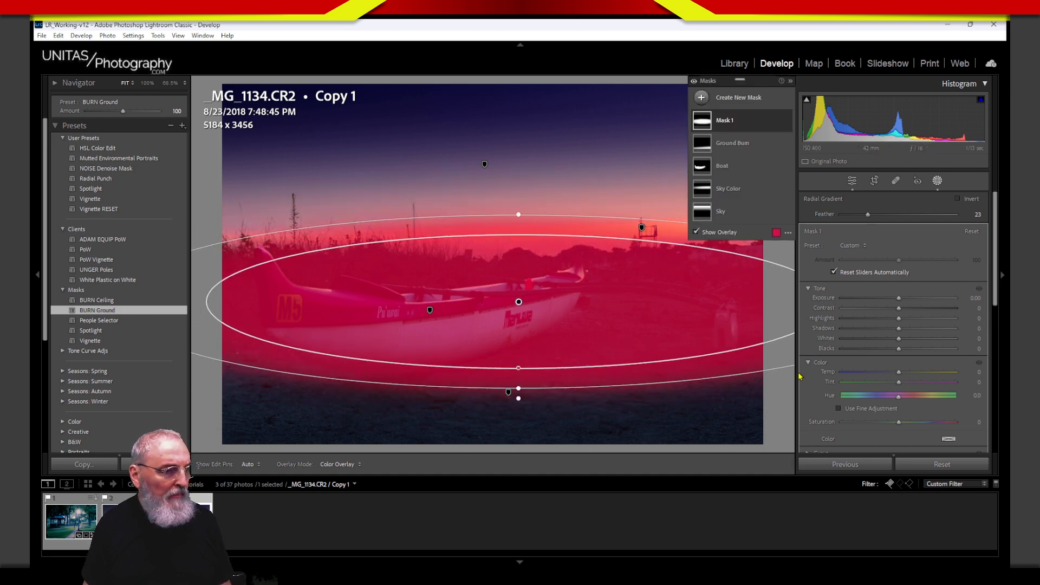
Step: Rotate the ellipse to the canoe's angle and raise the mask's Texture to 28
left_click_drag(767, 377, 773, 370)
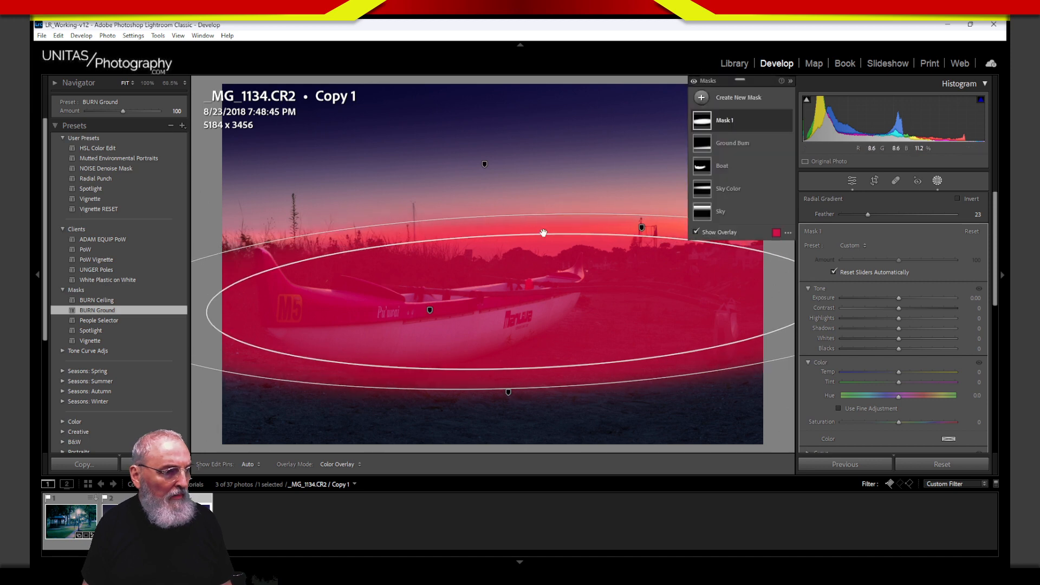
mouse_move(604, 361)
left_mouse_down()
mouse_move(597, 353)
mouse_move(618, 350)
left_mouse_up()
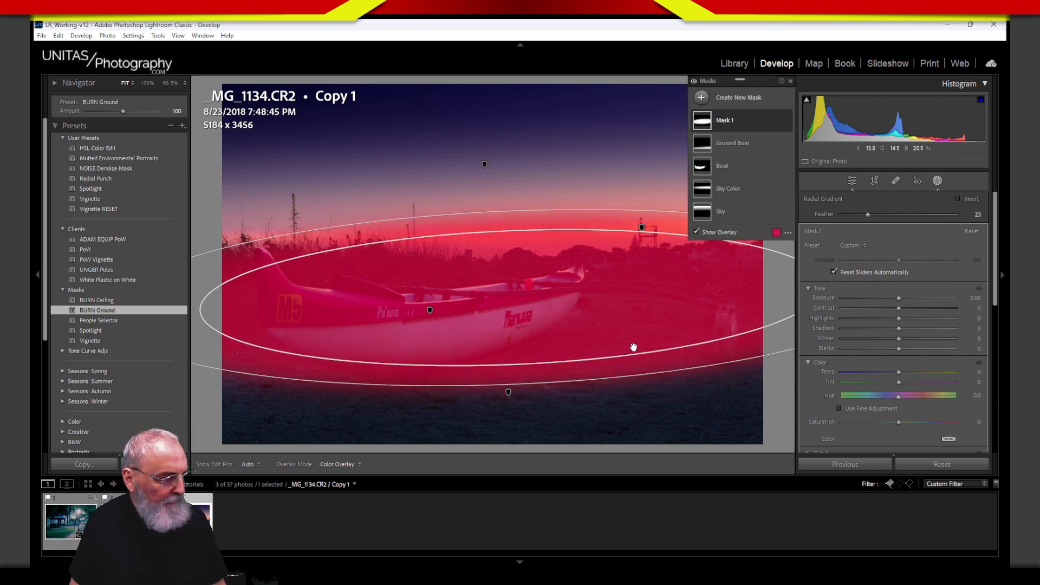
left_click(845, 363)
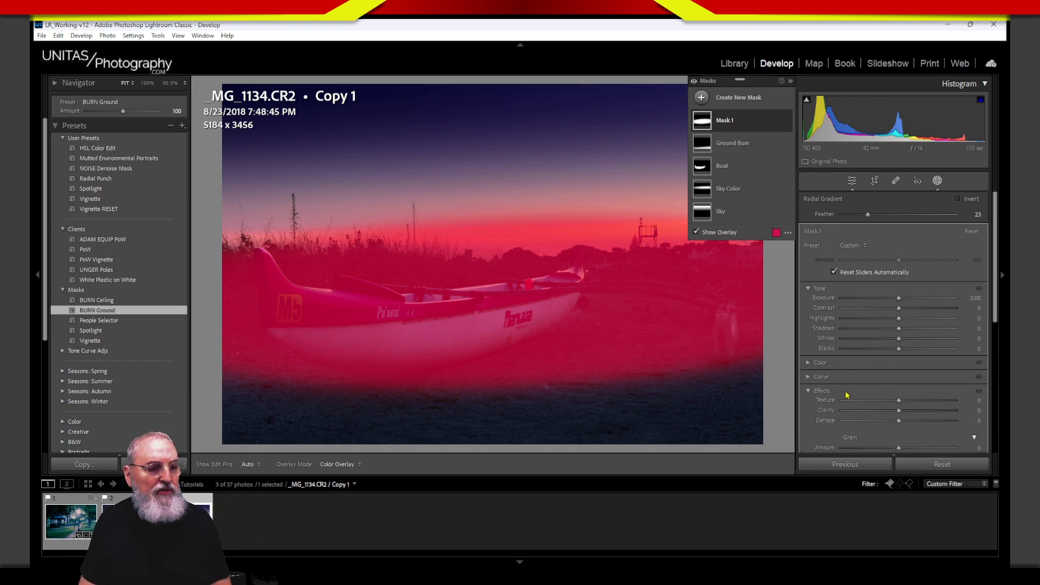
left_click_drag(898, 405, 918, 408)
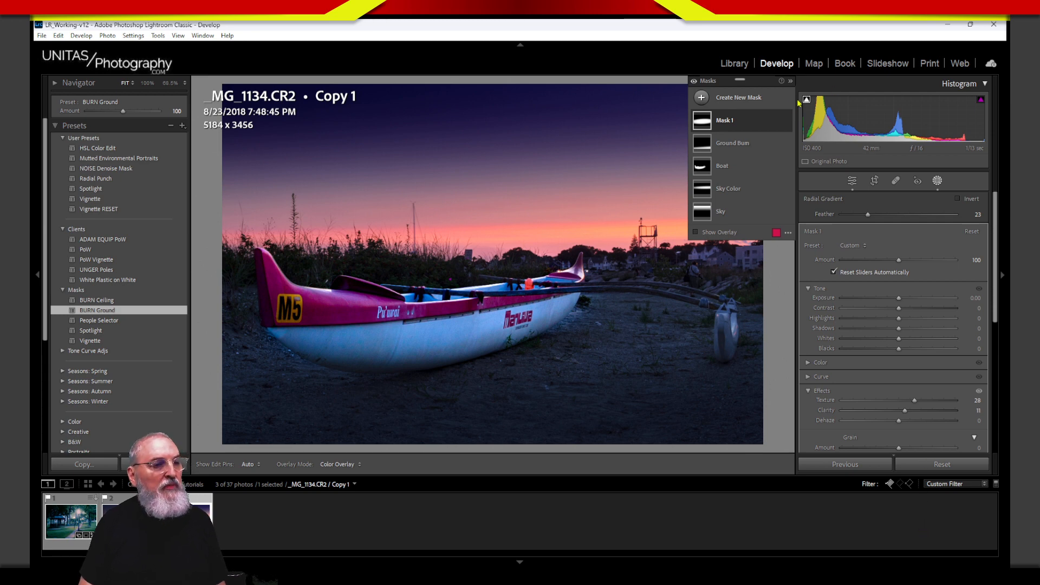
Step: Compare Mask 1 off and on, rename it 'Texture', and close masking
left_click(788, 122)
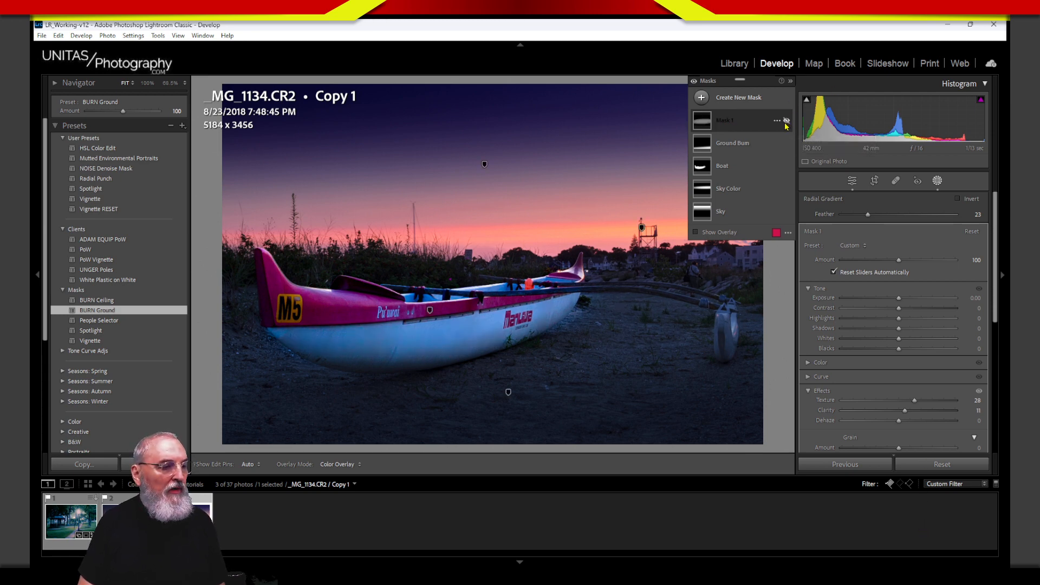
left_click(787, 122)
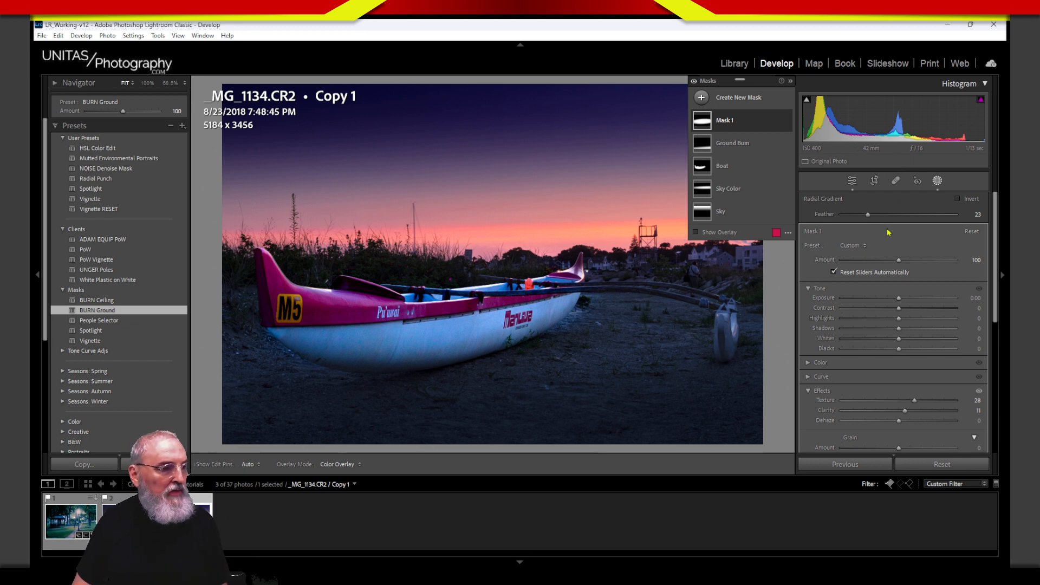
double_click(731, 121)
type("T")
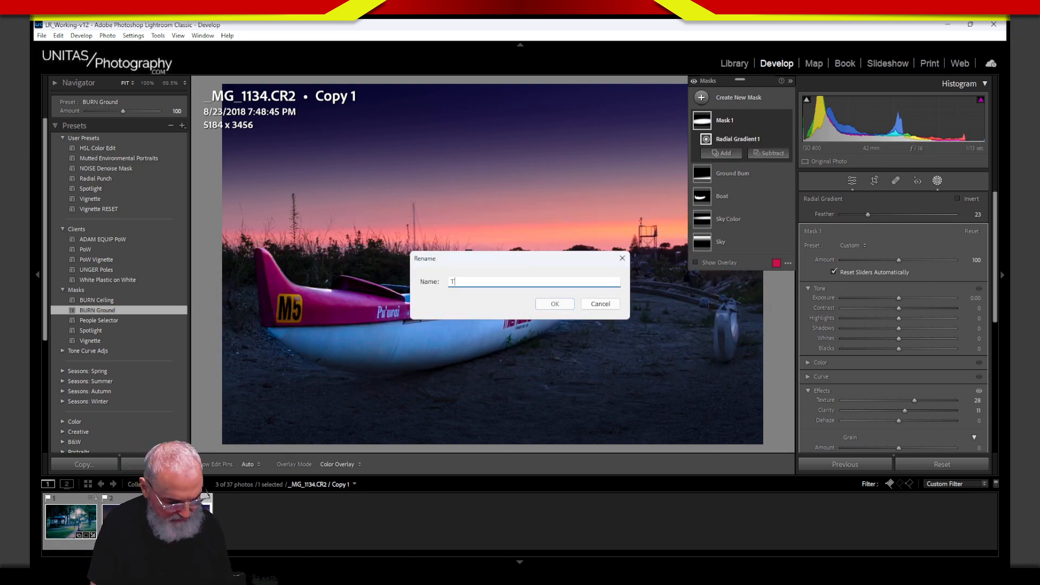
type("exture")
key("Return")
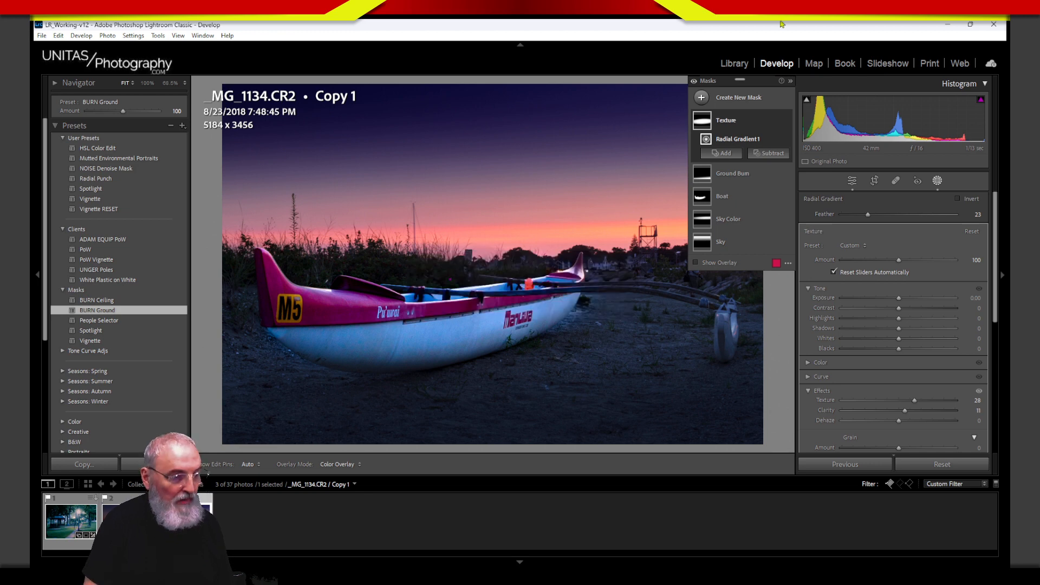
mouse_move(704, 117)
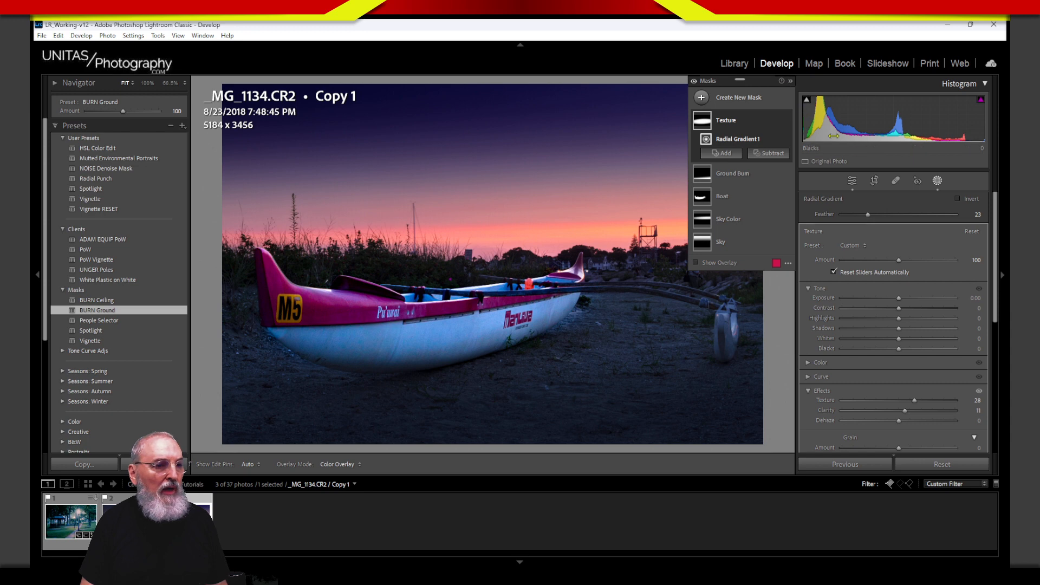
left_click(938, 181)
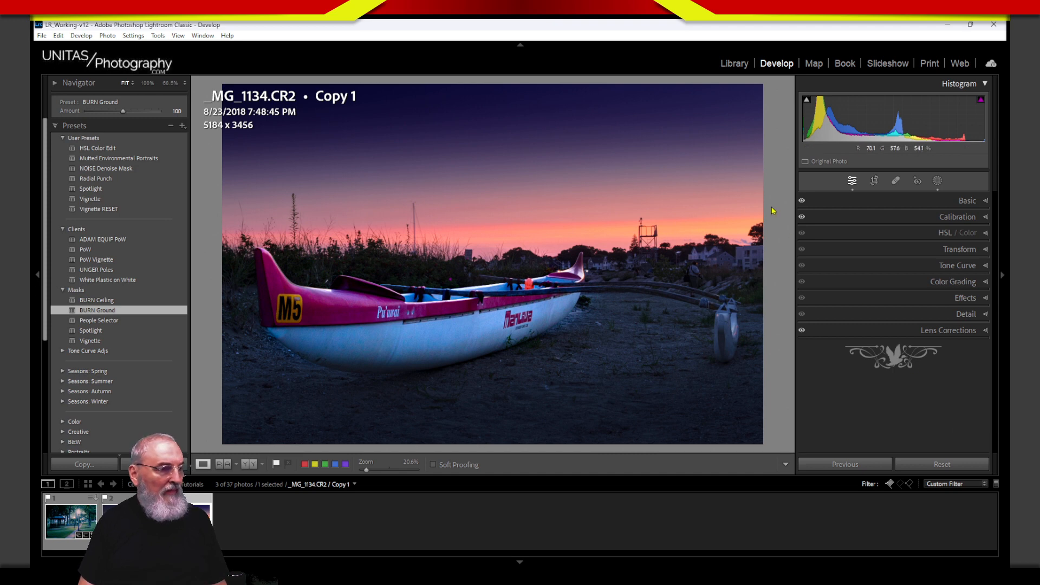
Step: Lower the Sky Color radial gradient's Exposure, stretch it taller and soften its edge
left_click(938, 182)
left_click(746, 190)
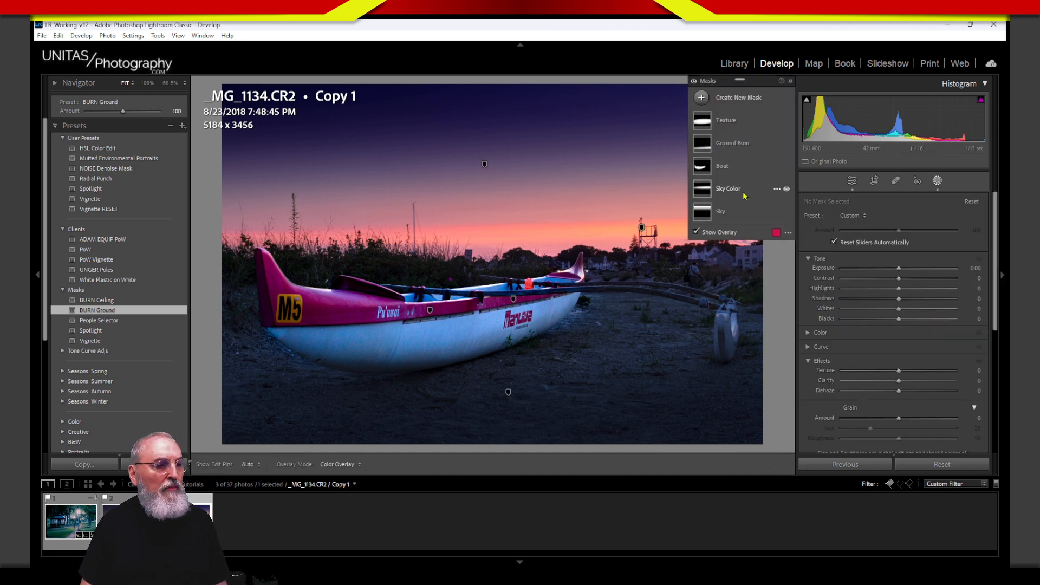
left_click(757, 209)
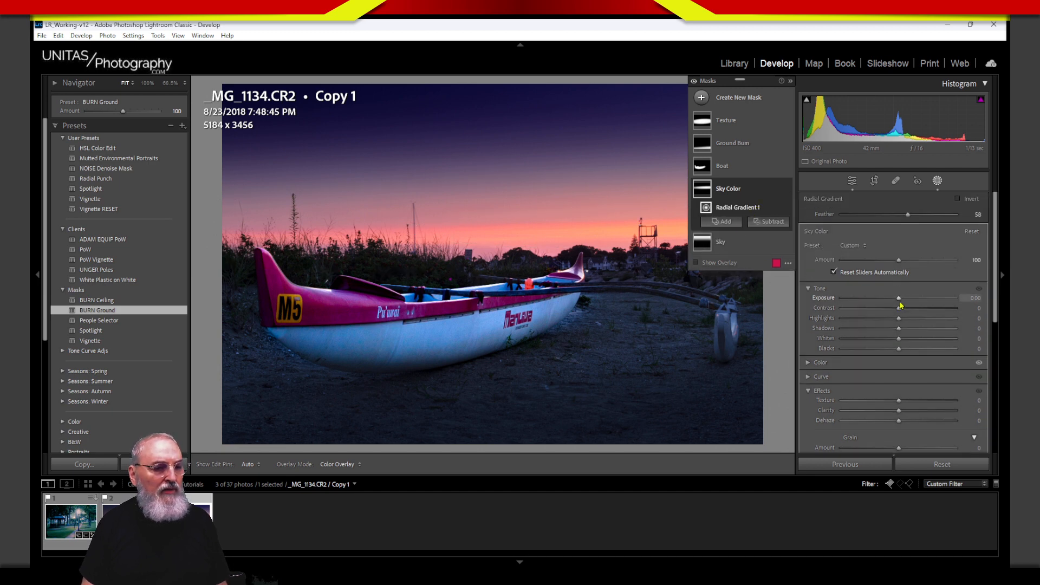
left_click_drag(898, 305, 887, 308)
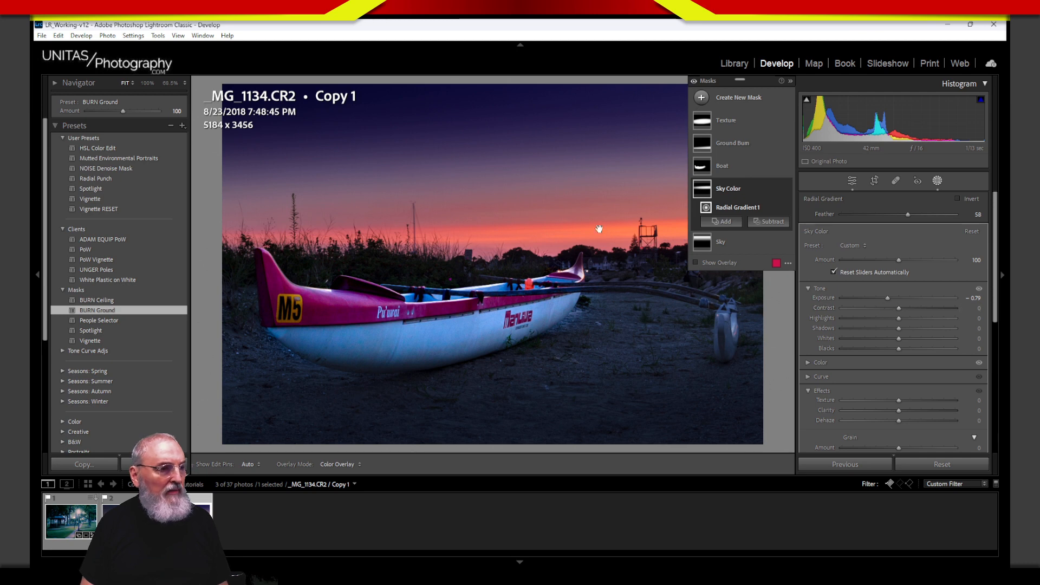
left_click_drag(640, 177, 642, 129)
left_click_drag(646, 269, 614, 230)
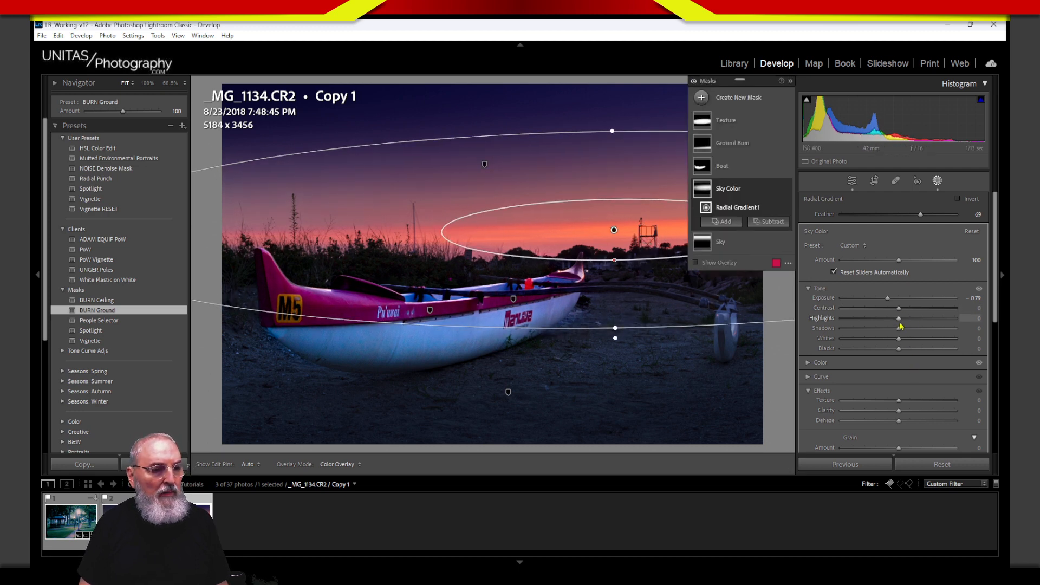
Step: Set the gradient's Highlights to -6 and warm Temp from 20 to 24, then exit masking
left_click_drag(898, 319, 895, 320)
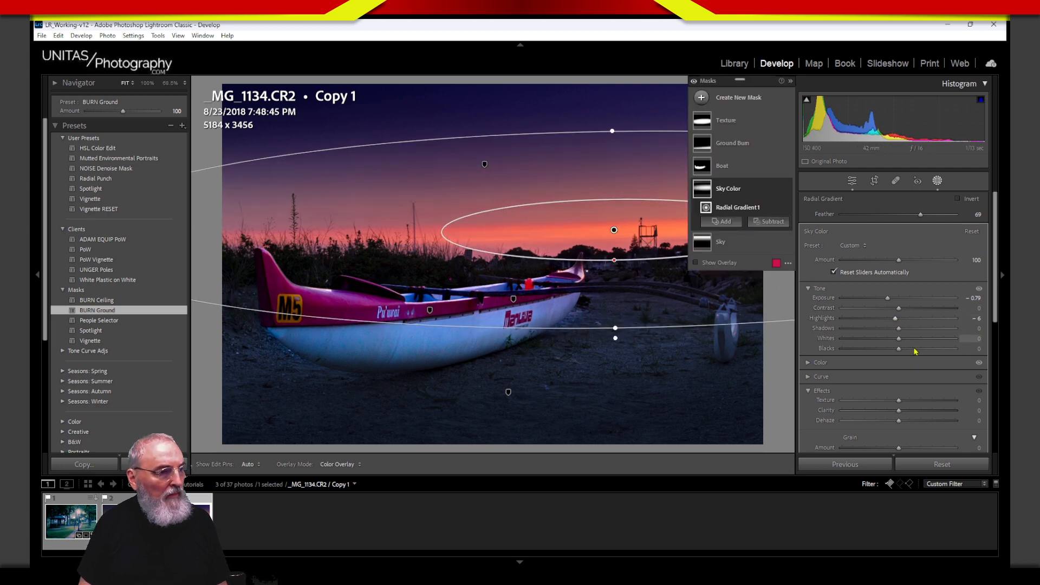
left_click(893, 369)
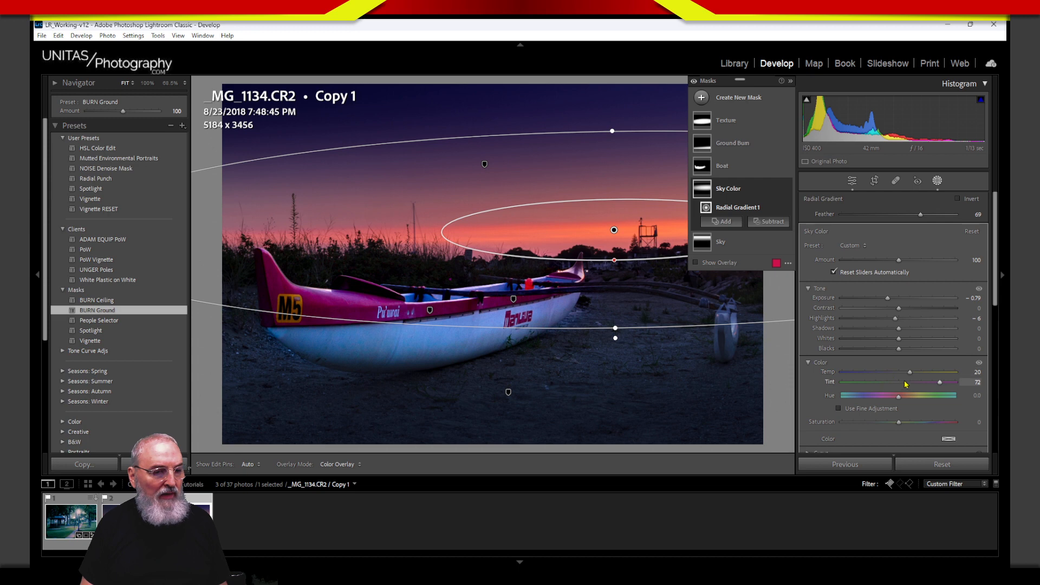
left_click_drag(911, 375, 913, 376)
left_click(937, 181)
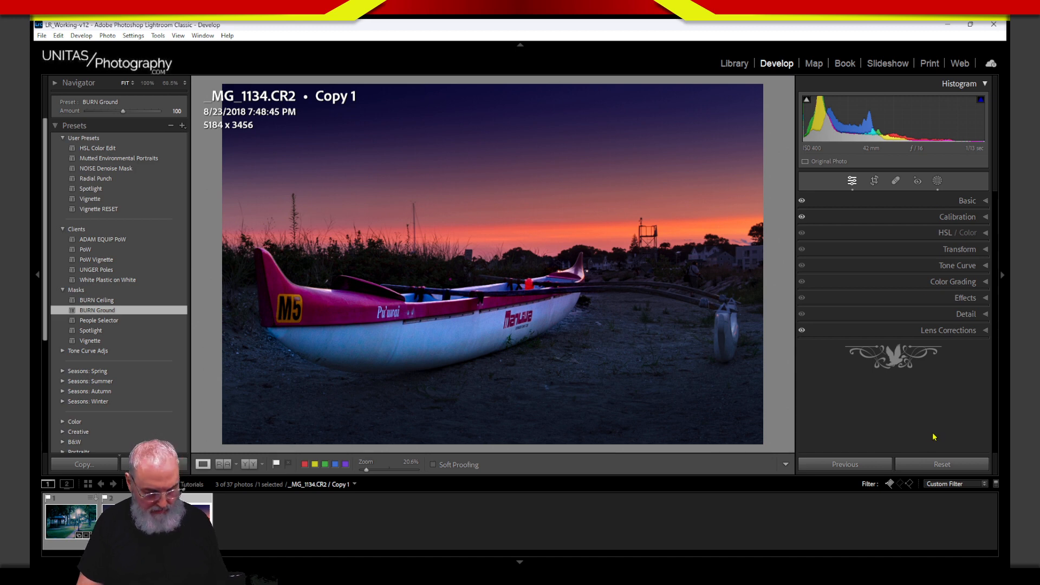
Step: Check the Before/After view, then reset the original _MG_1134.CR2 to unedited
key("backslash")
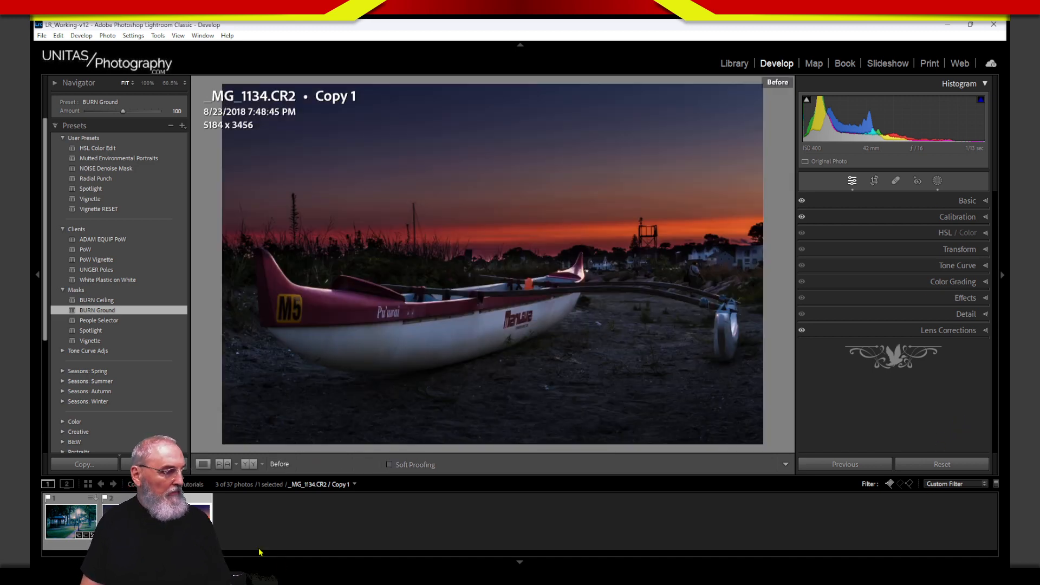
key("backslash")
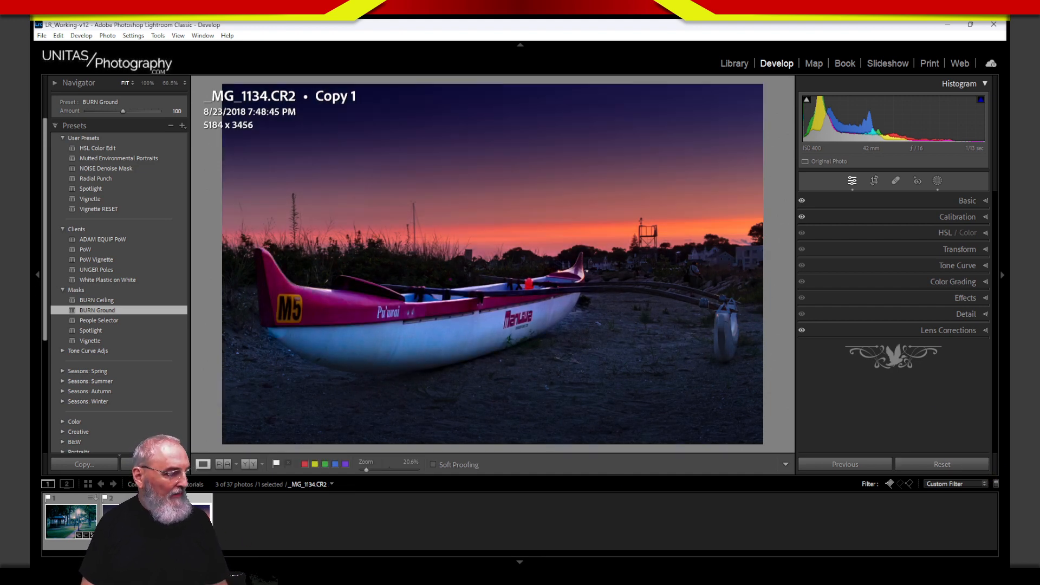
left_click(129, 521)
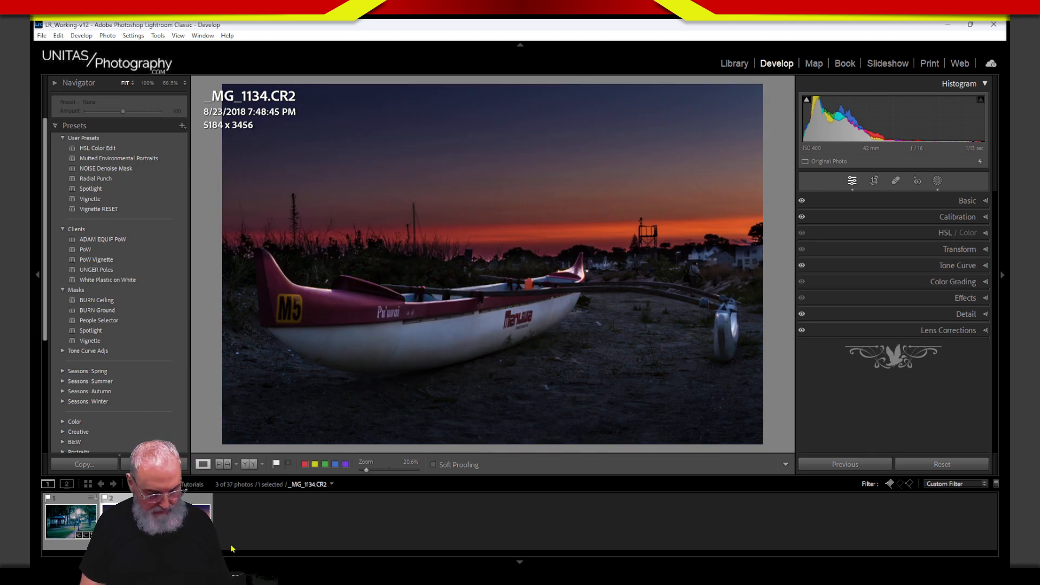
left_click(942, 464)
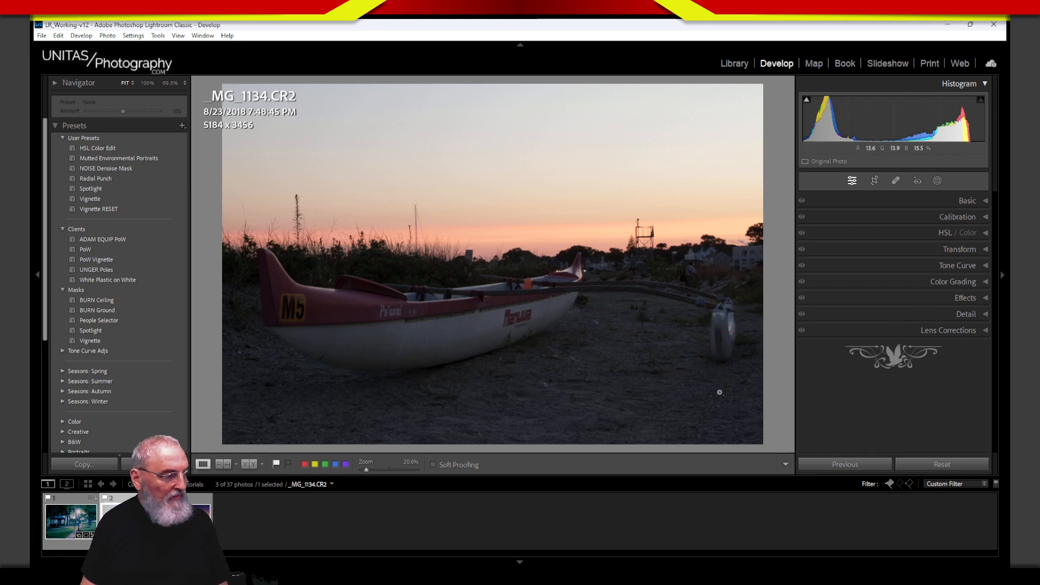
Step: Select both the original and Copy 1 and flip between them to compare
key("ctrl+apostrophe")
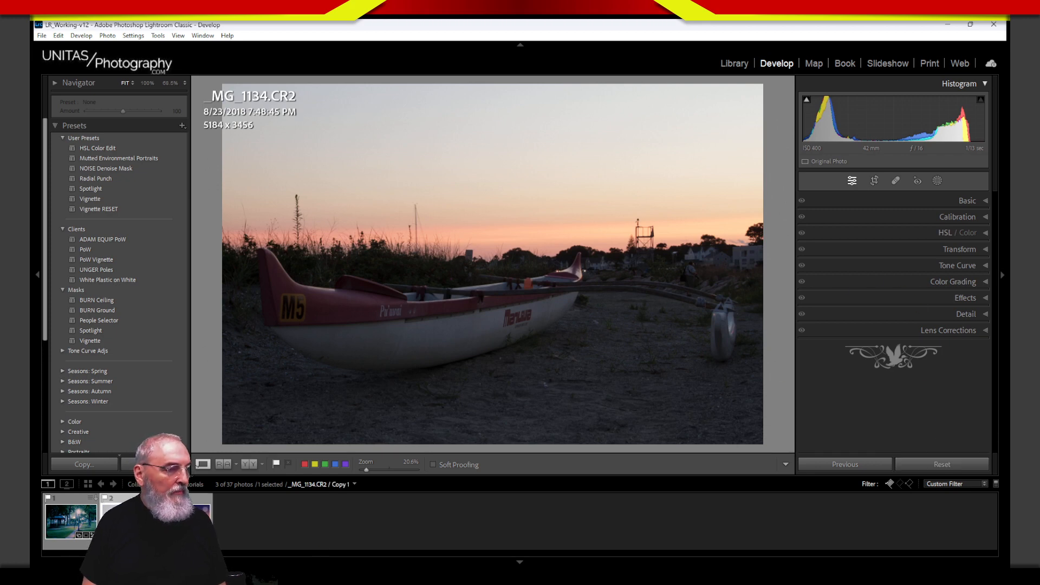
key("Left")
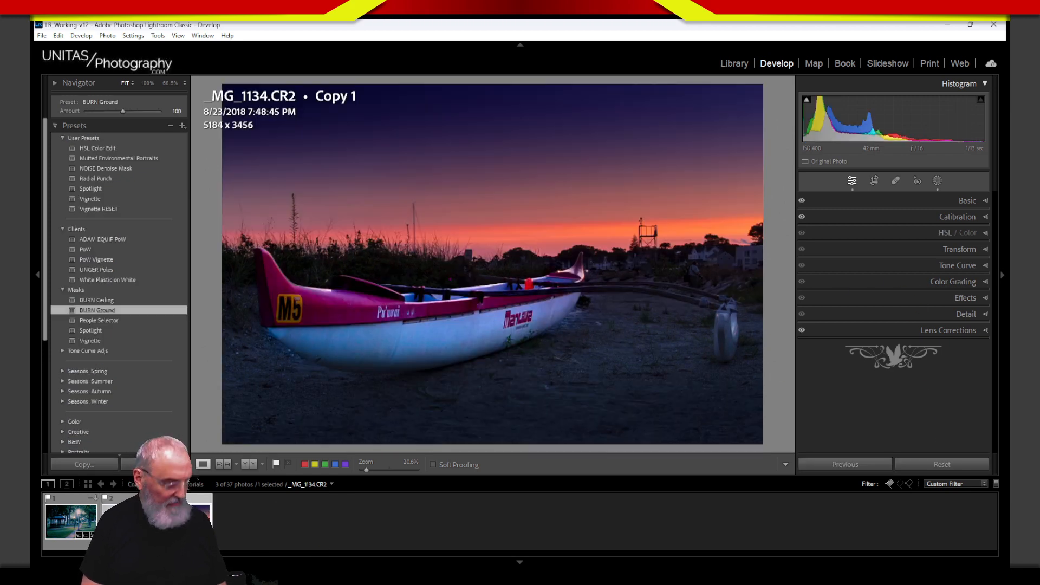
key("shift+Right")
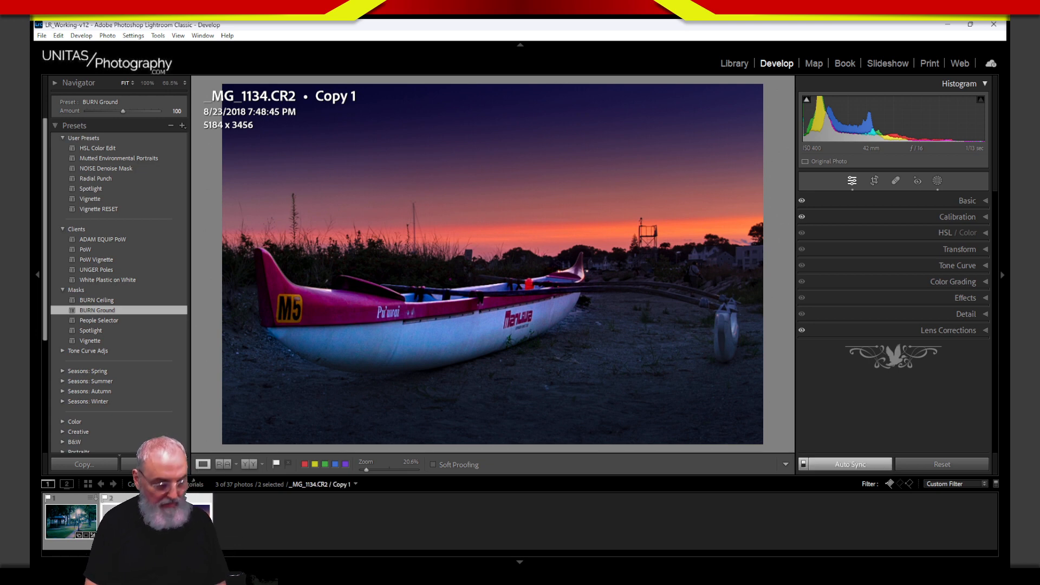
key("Left")
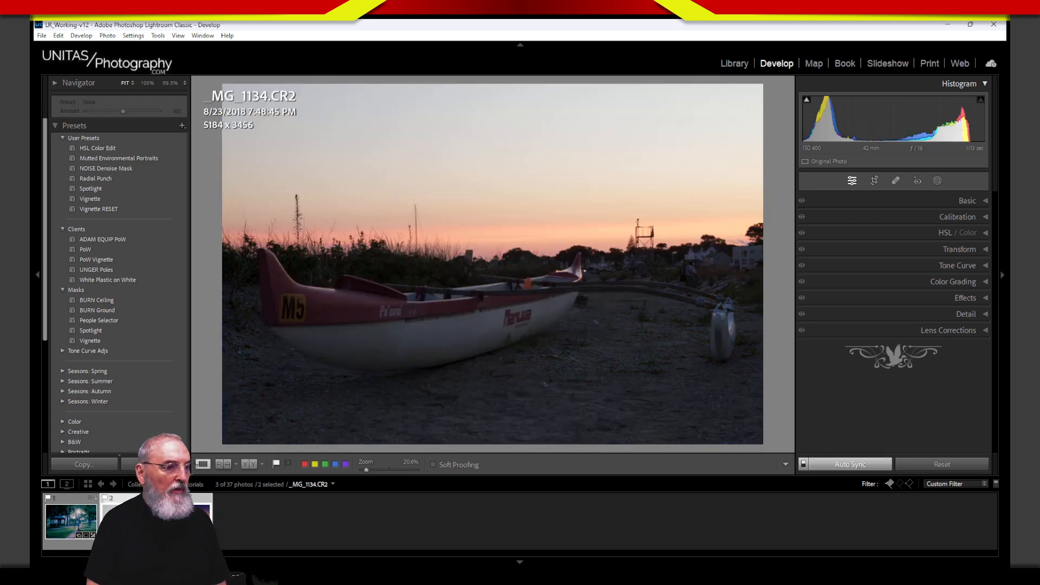
key("Right")
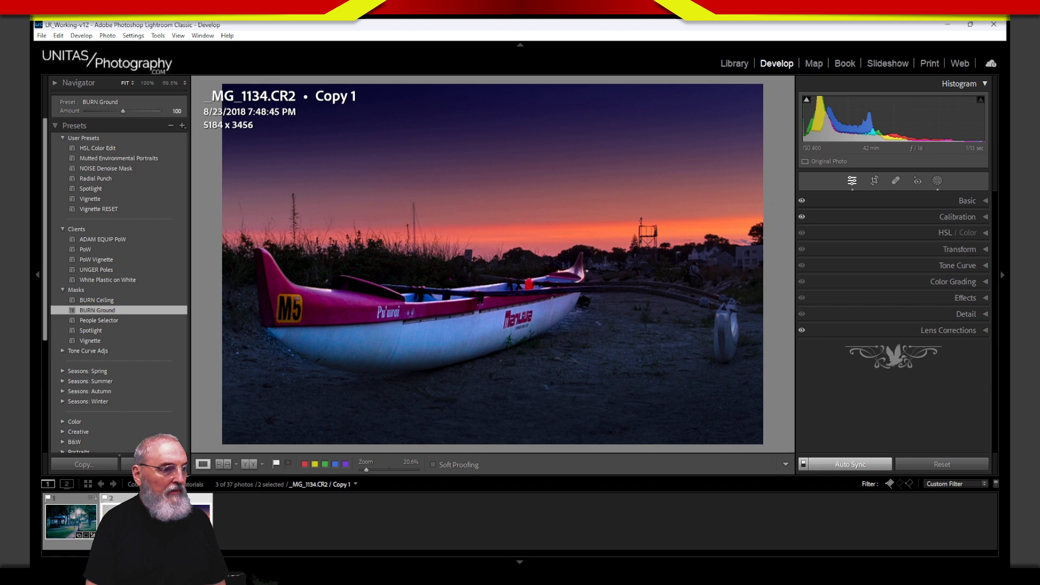
key("Left")
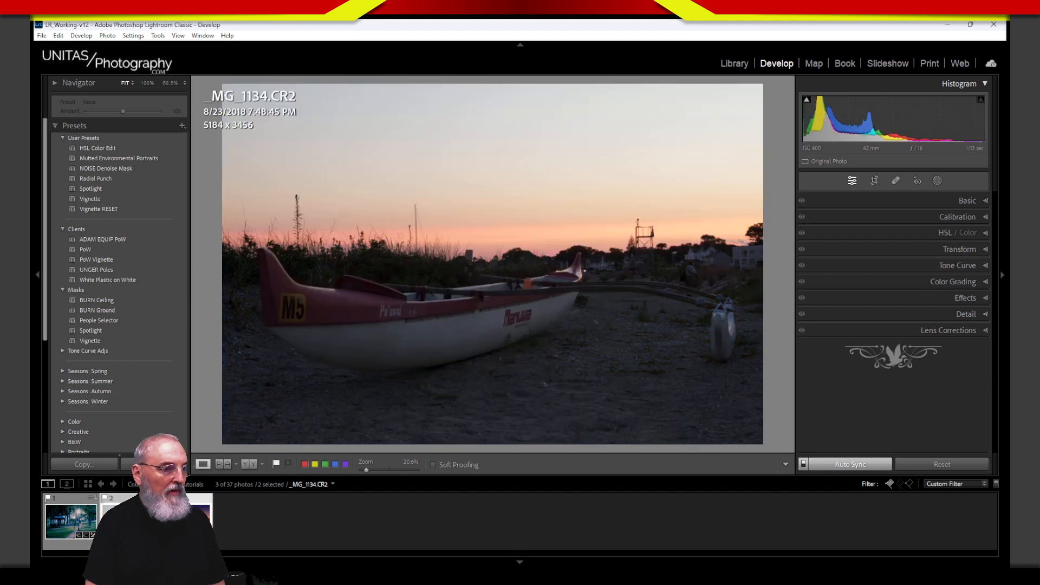
key("Right")
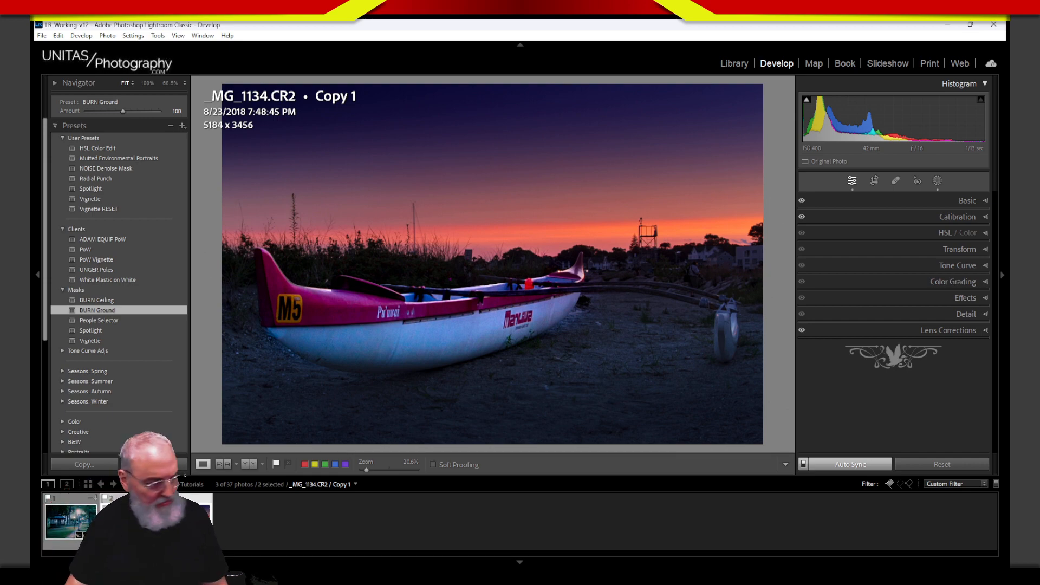
Step: Create a virtual copy of _MG_0363.DNG and reset all develop settings on the original
left_click(65, 526)
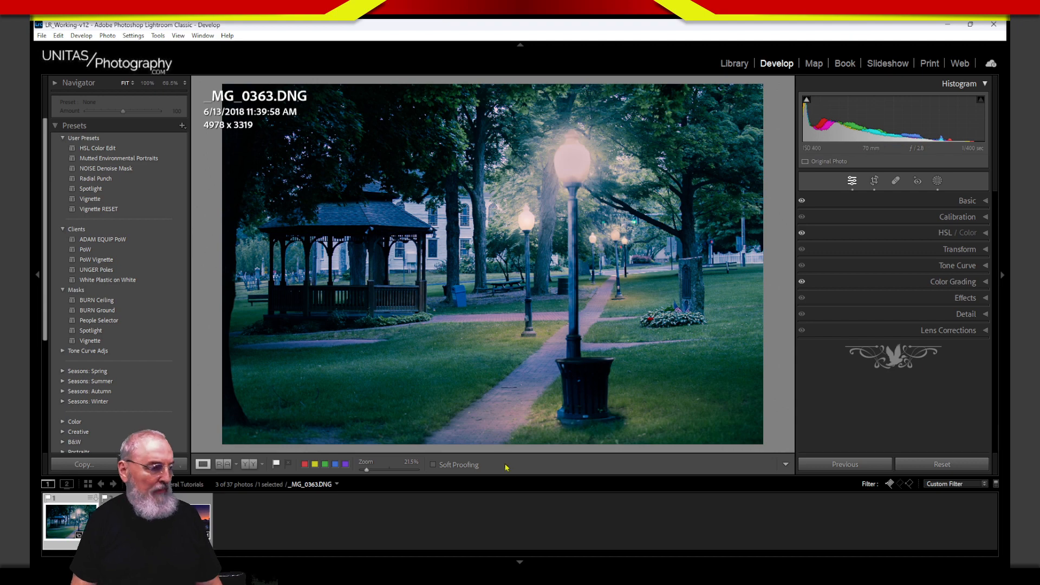
right_click(62, 517)
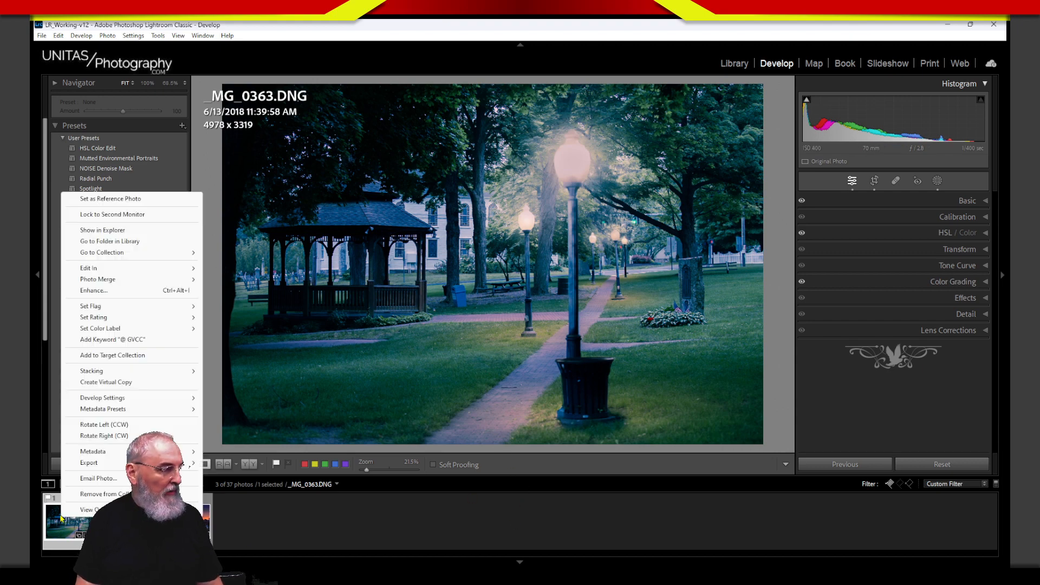
left_click(132, 382)
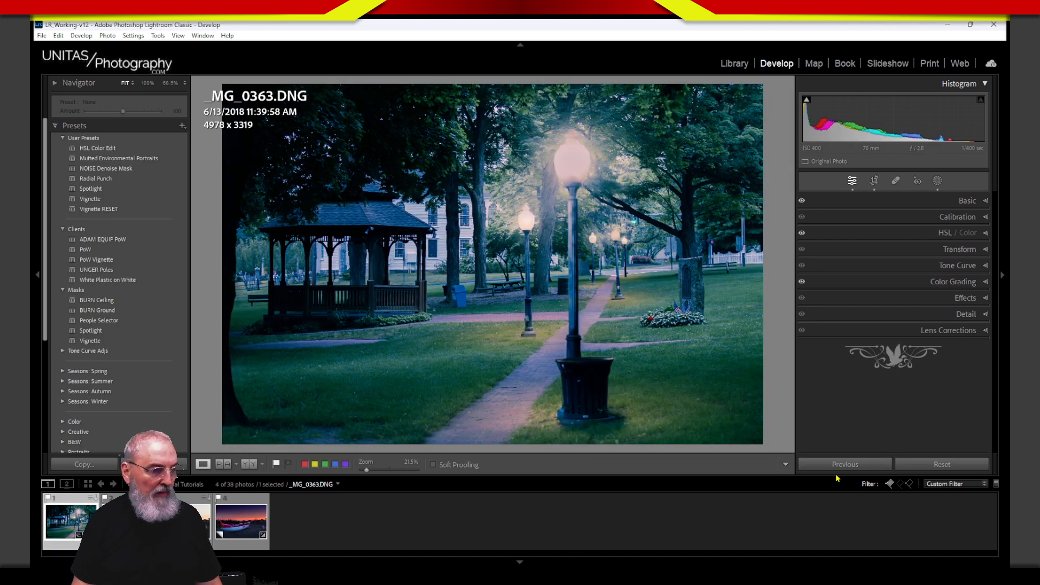
left_click(962, 467)
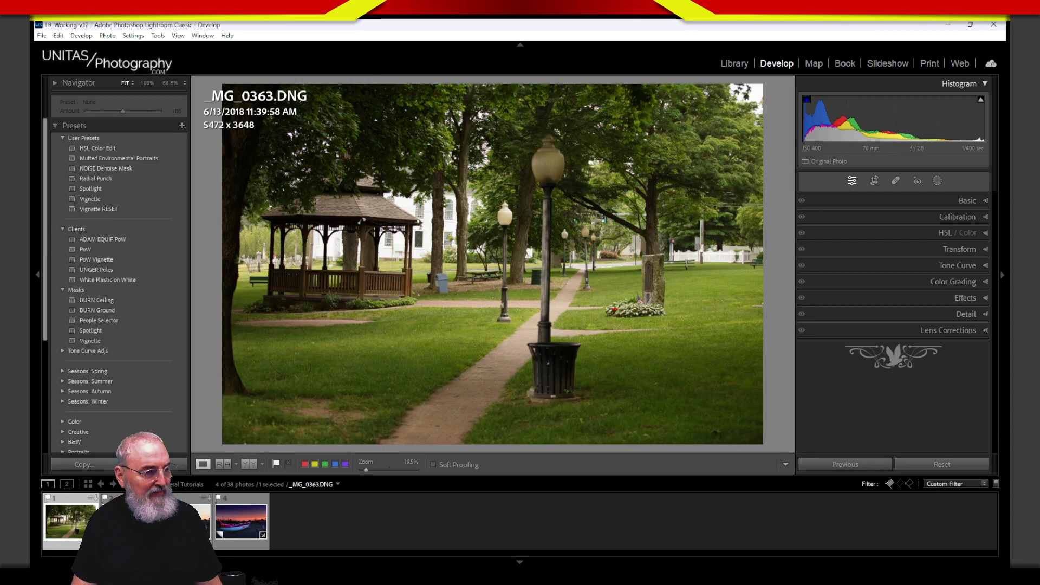
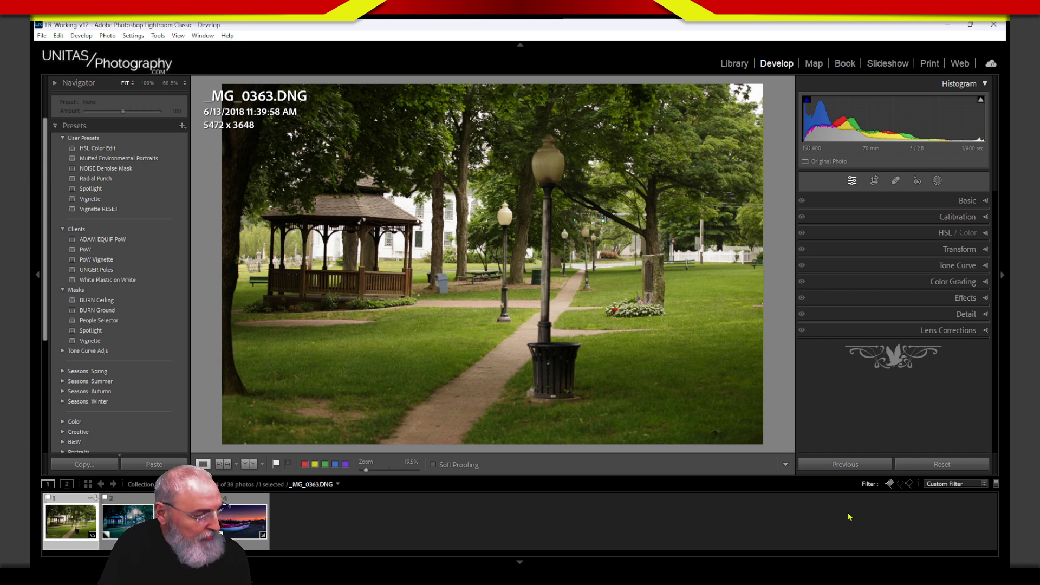
Step: Make a virtual copy of _MG_0363.DNG and view its blue night-time Copy 1
key("ctrl+apostrophe")
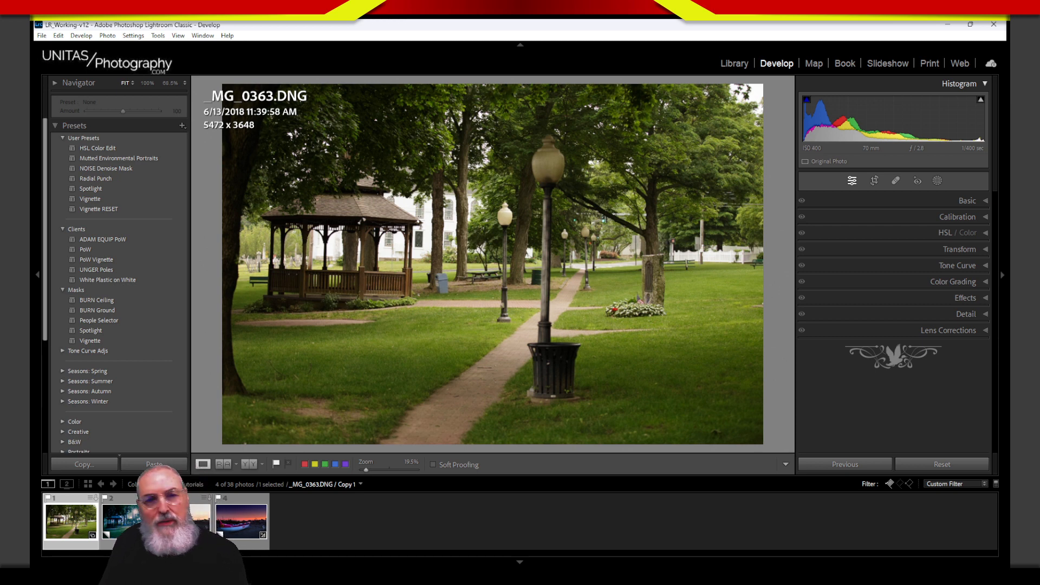
left_click(117, 527)
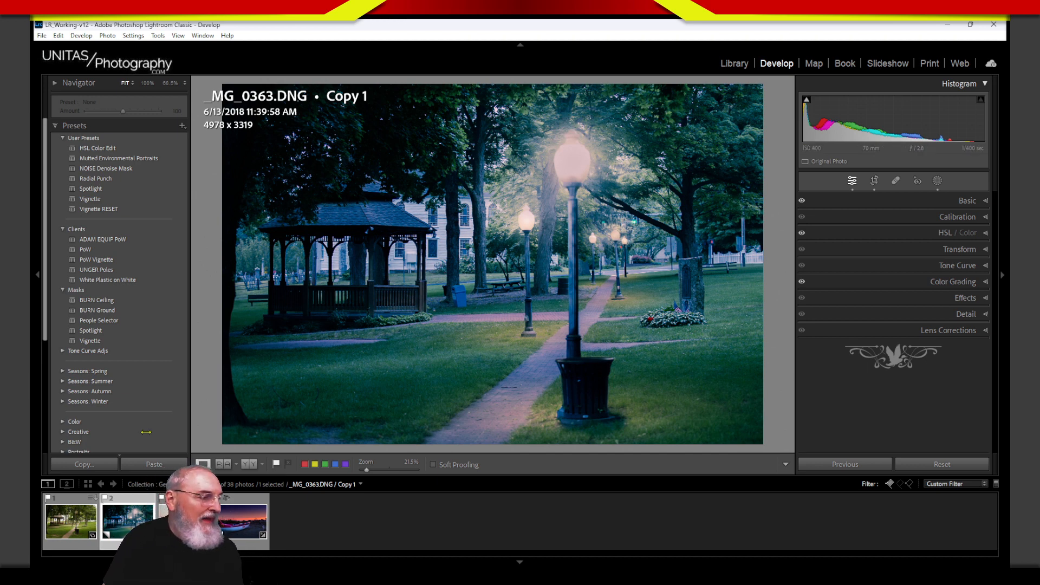
Step: Switch back to the original daytime _MG_0363.DNG in the filmstrip
key("Left")
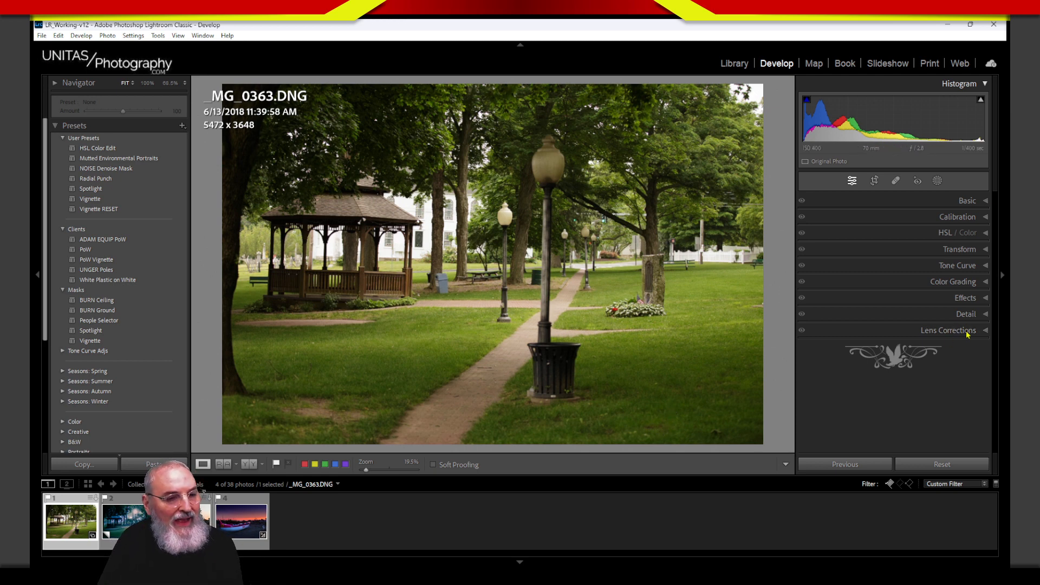
Step: Enable Remove Chromatic Aberration and Profile Corrections in Lens Corrections, then show the Calibration panel
left_click(908, 332)
left_click(806, 362)
left_click(806, 372)
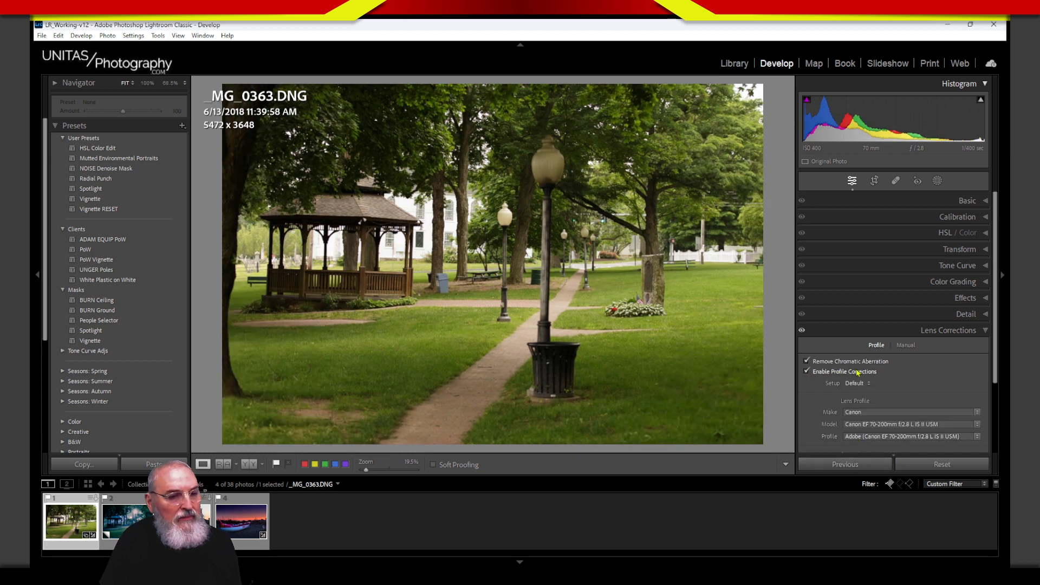
left_click(962, 331)
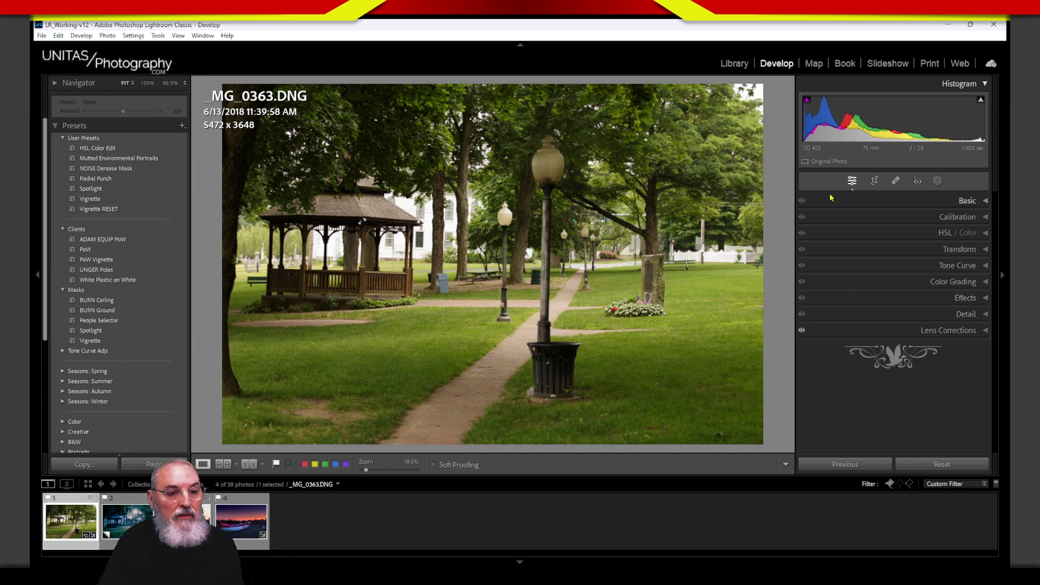
left_click(879, 218)
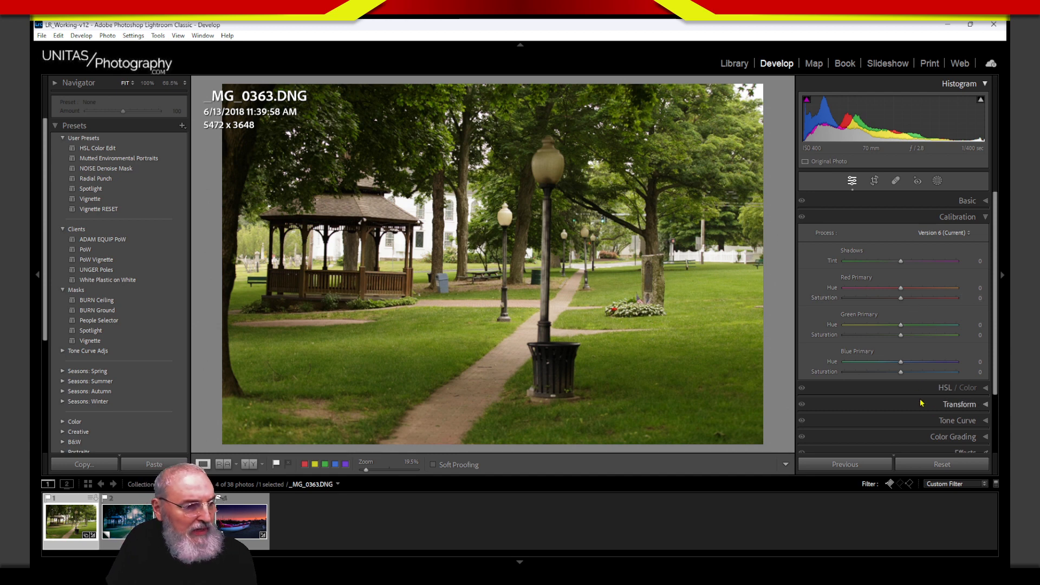
Step: Try several Blue Primary Saturation values, finishing at −70 to mute the greens
mouse_move(902, 374)
left_mouse_down()
mouse_move(885, 373)
mouse_move(918, 372)
mouse_move(886, 381)
mouse_move(903, 382)
left_mouse_up()
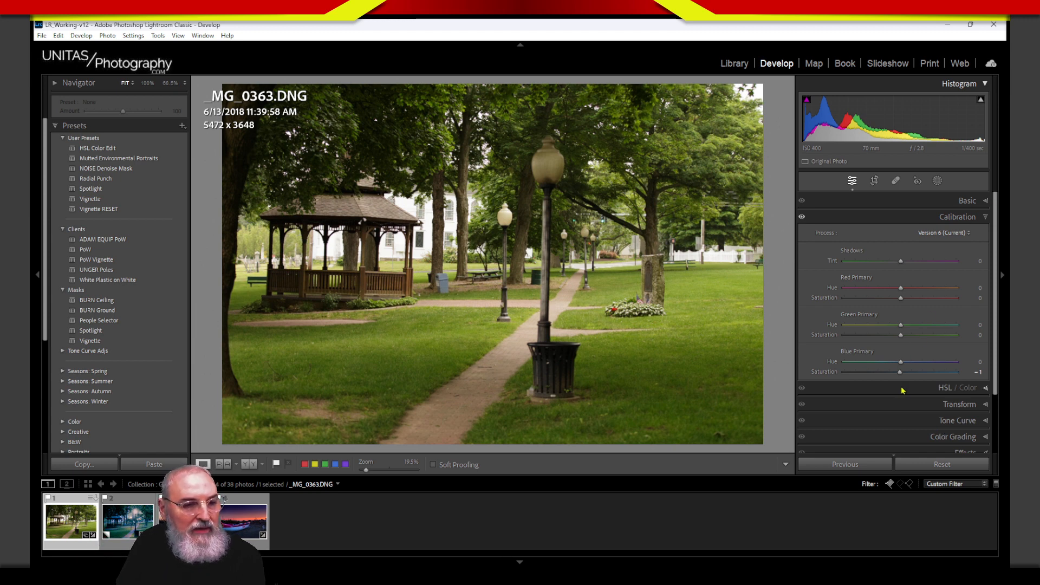
left_click_drag(901, 373, 891, 376)
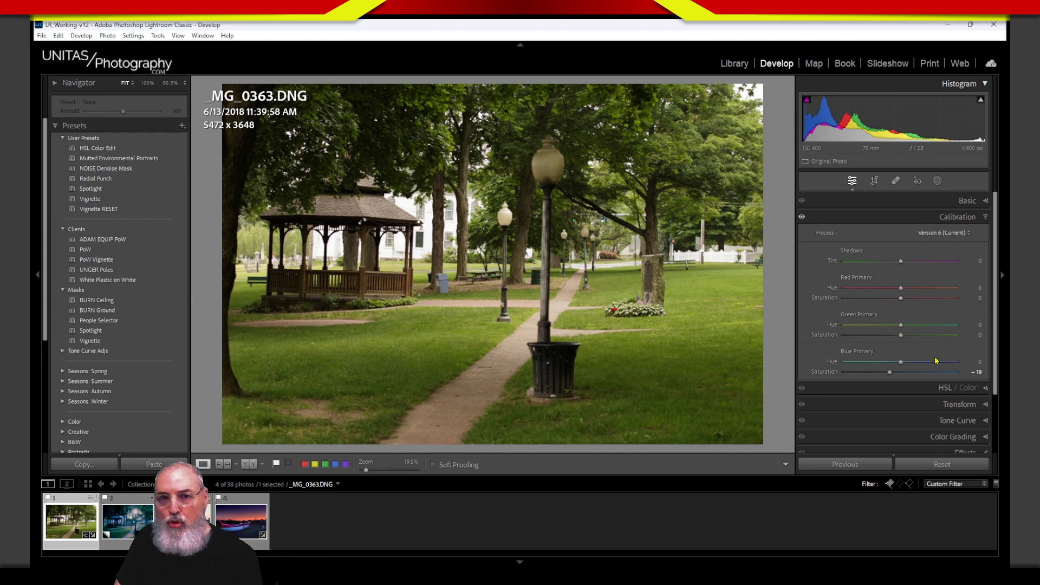
left_click_drag(891, 373, 936, 375)
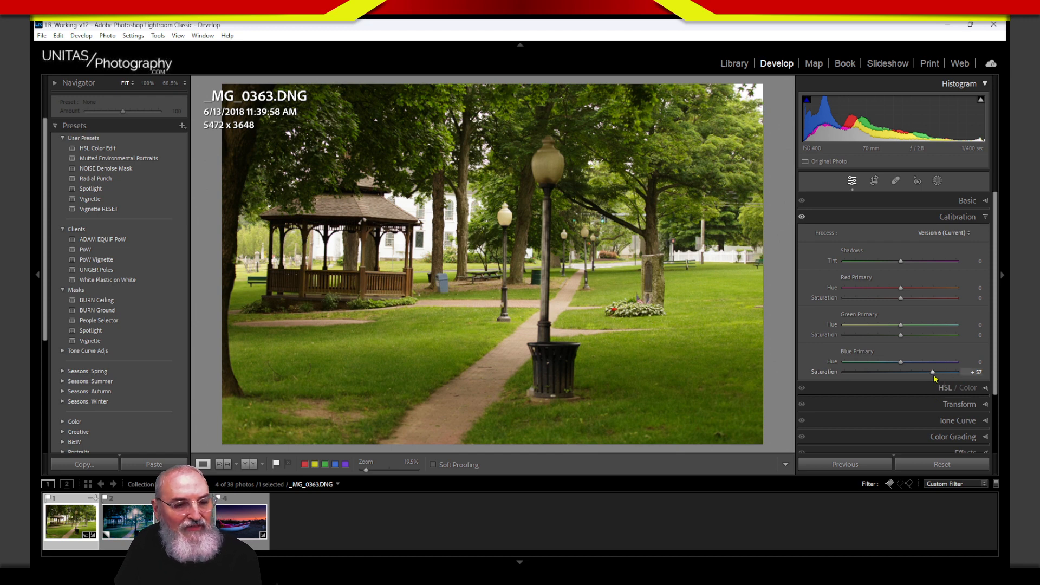
left_click_drag(933, 376, 884, 382)
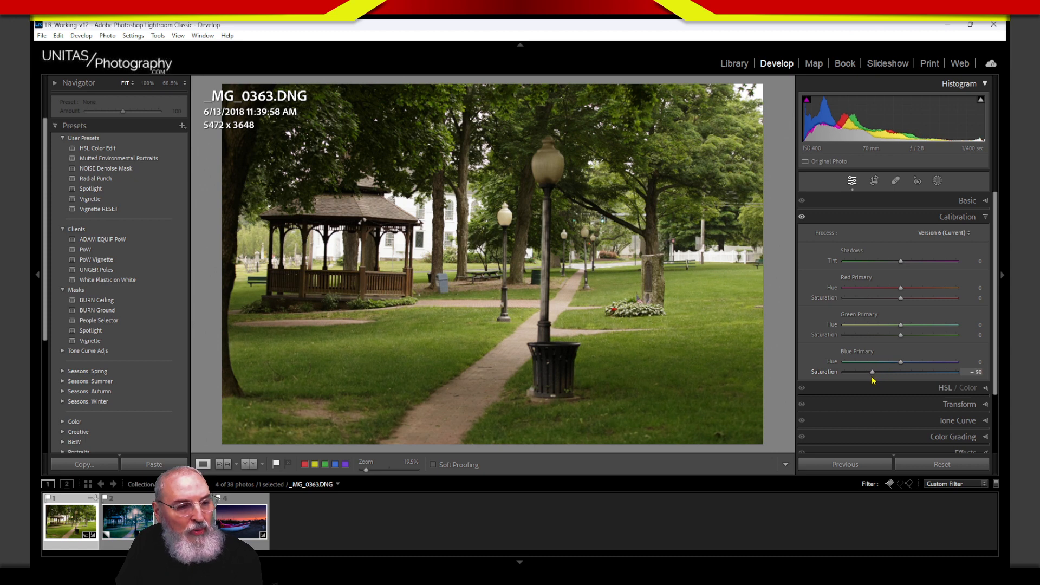
left_click_drag(872, 377, 861, 378)
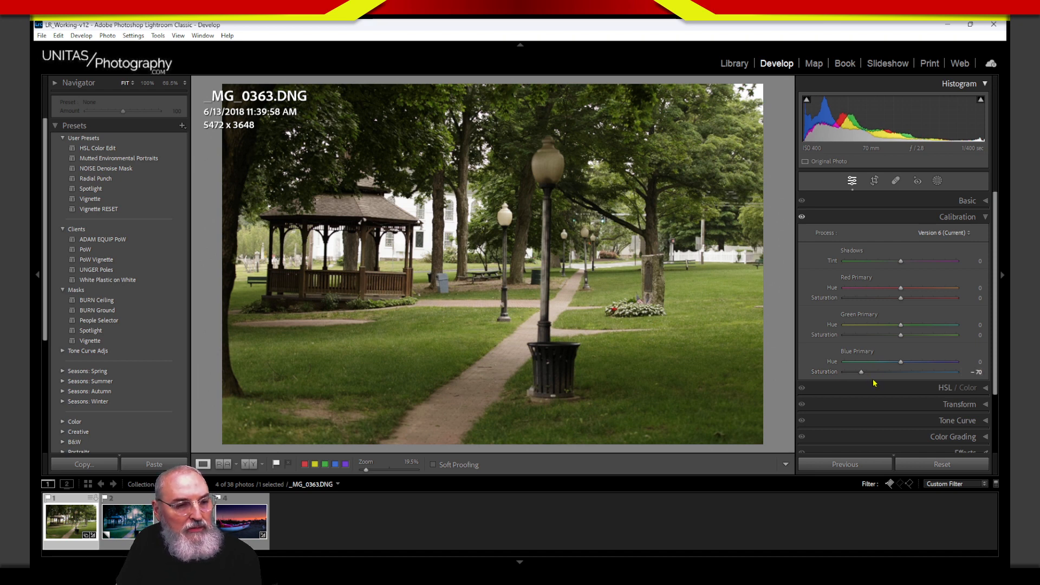
Step: Test Green Primary extremes back to 0, then set Red Primary +8 and Blue Primary −67
left_click_drag(901, 335, 969, 337)
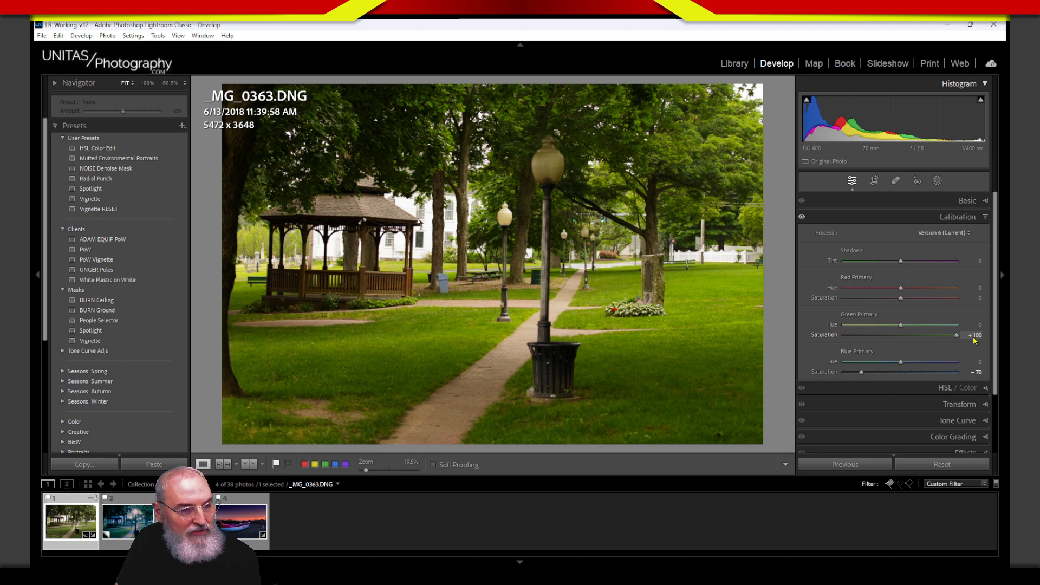
left_click_drag(975, 340, 894, 348)
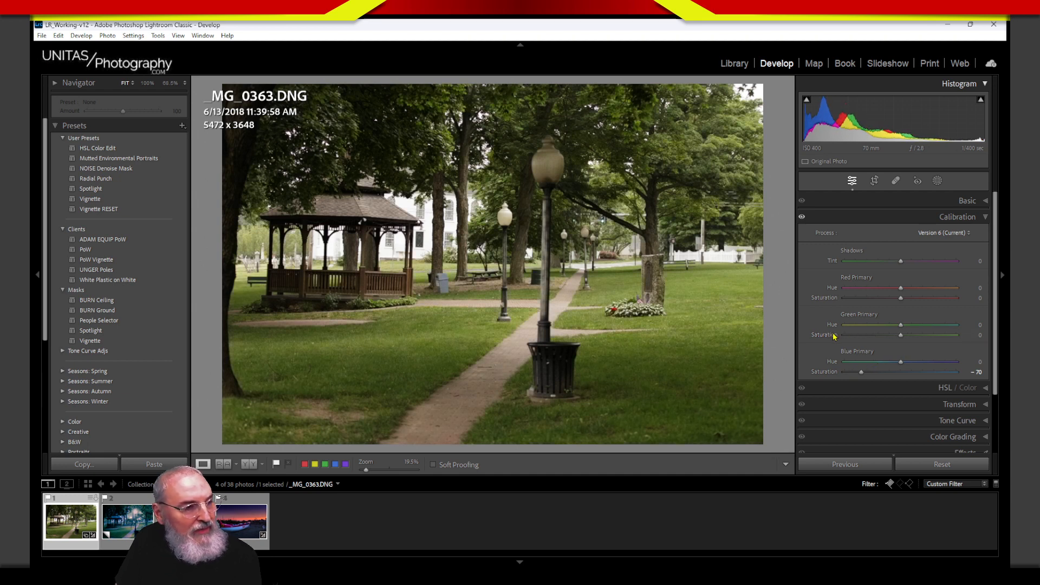
left_click_drag(861, 372, 865, 372)
mouse_move(901, 298)
left_mouse_down()
mouse_move(894, 307)
mouse_move(941, 296)
mouse_move(901, 296)
mouse_move(931, 297)
mouse_move(908, 307)
left_mouse_up()
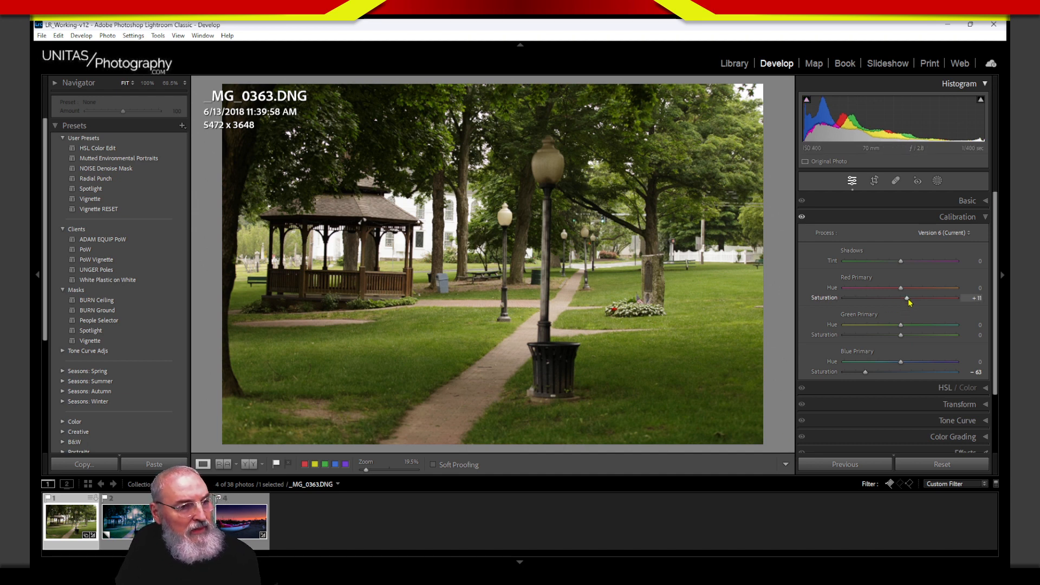
mouse_move(908, 300)
left_mouse_down()
mouse_move(889, 298)
mouse_move(910, 298)
mouse_move(897, 306)
mouse_move(905, 309)
left_mouse_up()
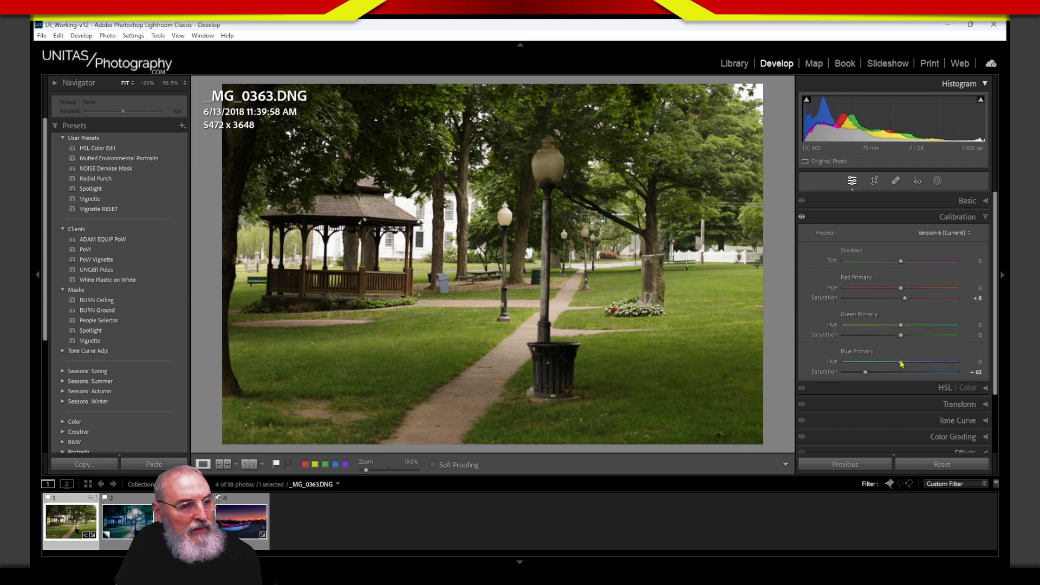
left_click_drag(865, 372, 863, 372)
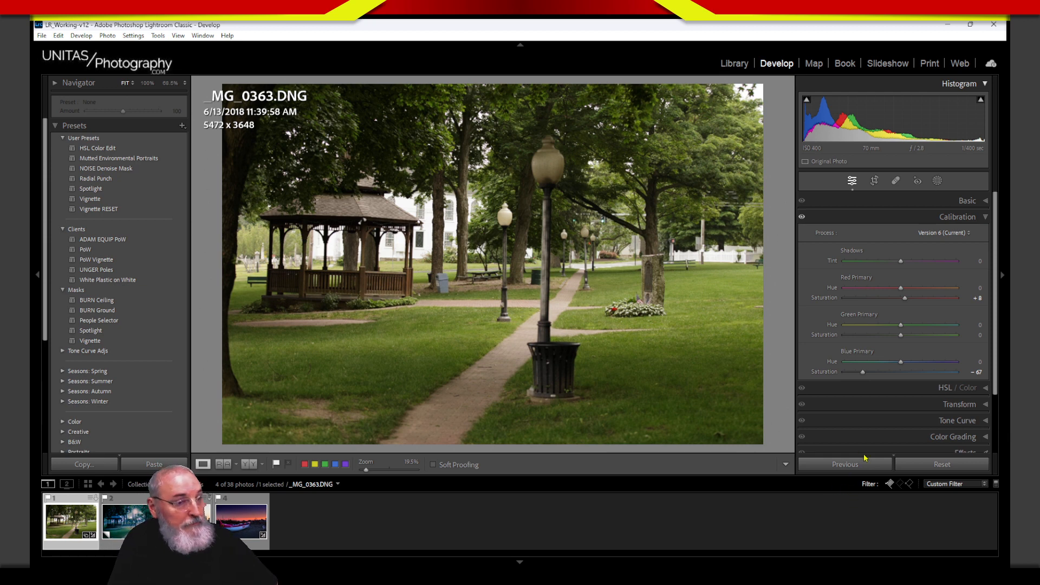
left_click(927, 218)
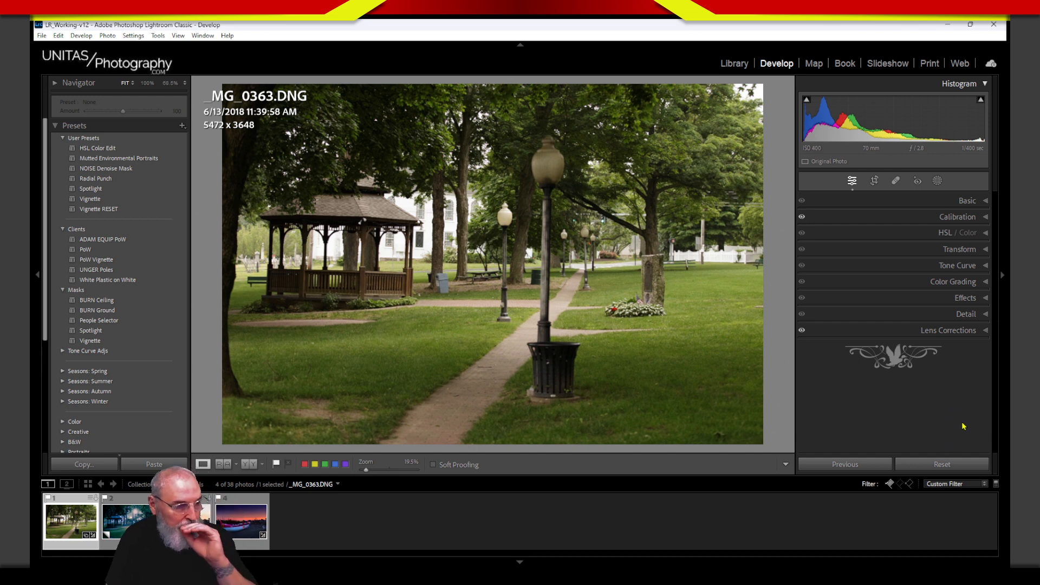
Step: In the Basic panel, try darker Exposure and +6 Whites, then reset both to 0
left_click(926, 203)
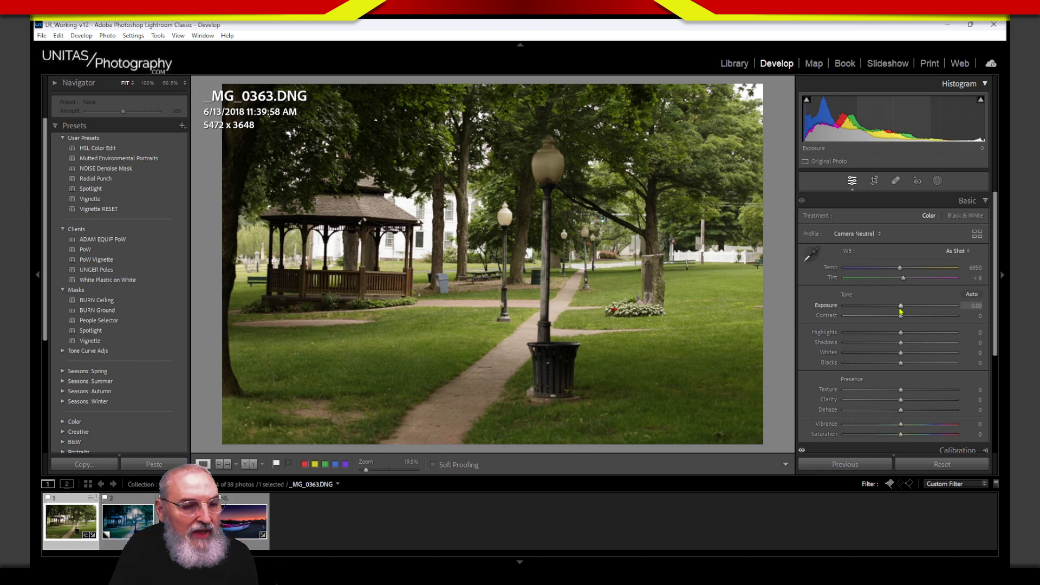
left_click_drag(900, 311, 874, 305)
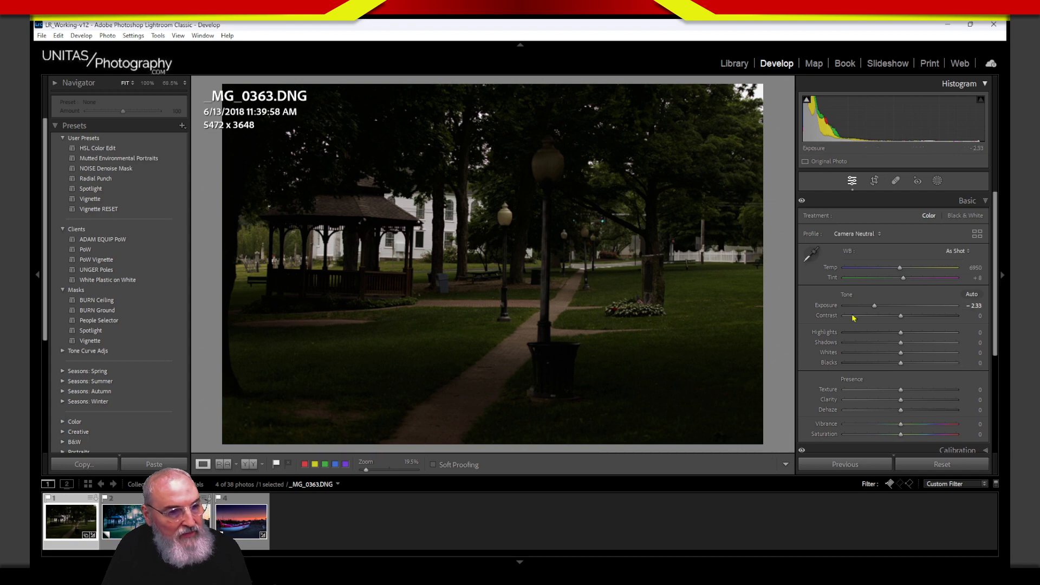
double_click(823, 306)
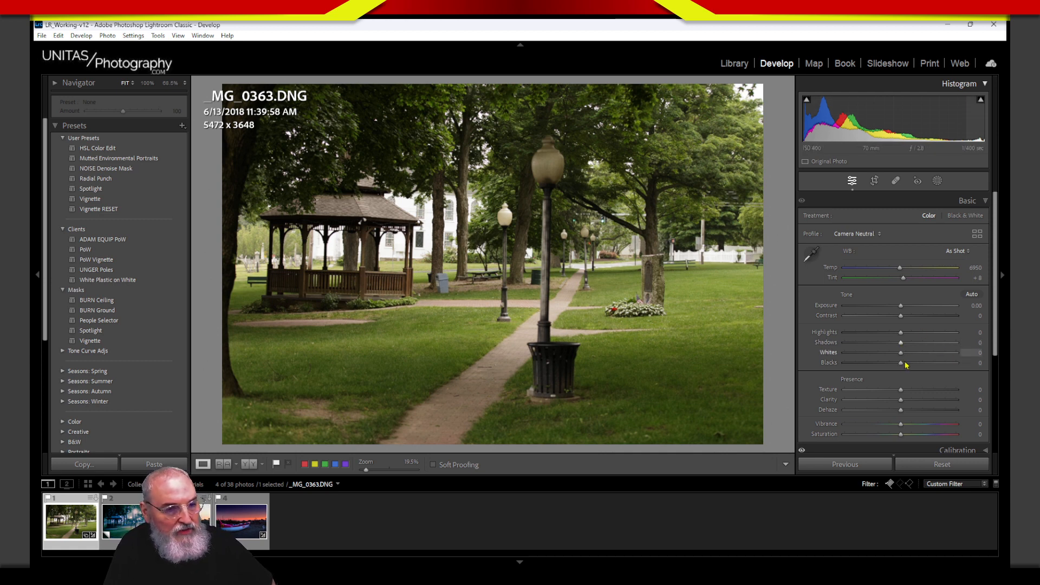
mouse_move(901, 353)
left_mouse_down()
mouse_move(892, 354)
mouse_move(905, 355)
left_mouse_up()
double_click(836, 355)
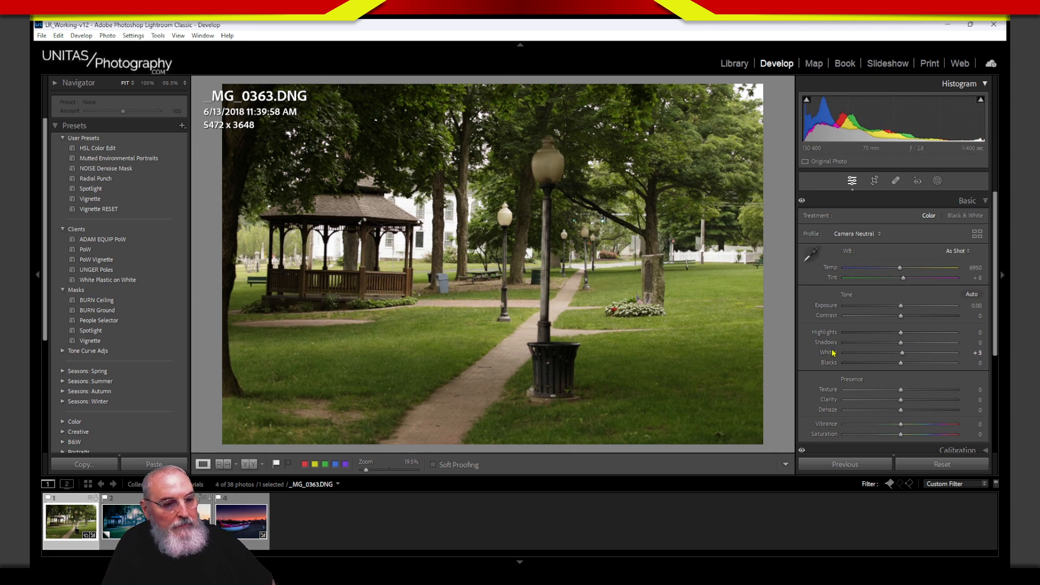
key("comma")
key("comma")
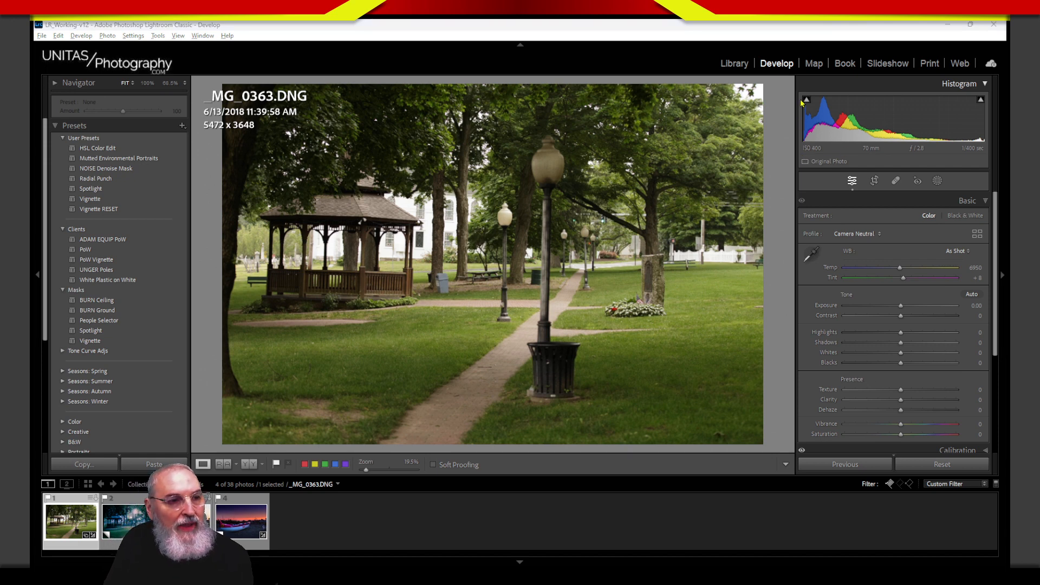
mouse_move(799, 82)
left_mouse_down()
mouse_move(809, 164)
mouse_move(794, 98)
left_mouse_up()
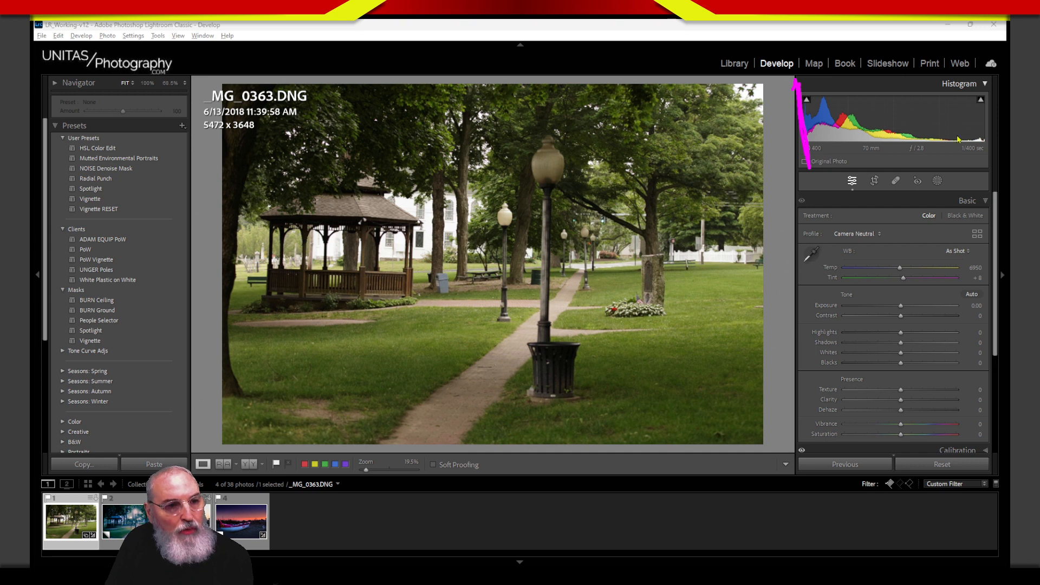
mouse_move(986, 94)
left_mouse_down()
mouse_move(985, 82)
mouse_move(987, 154)
mouse_move(982, 70)
mouse_move(982, 100)
left_mouse_up()
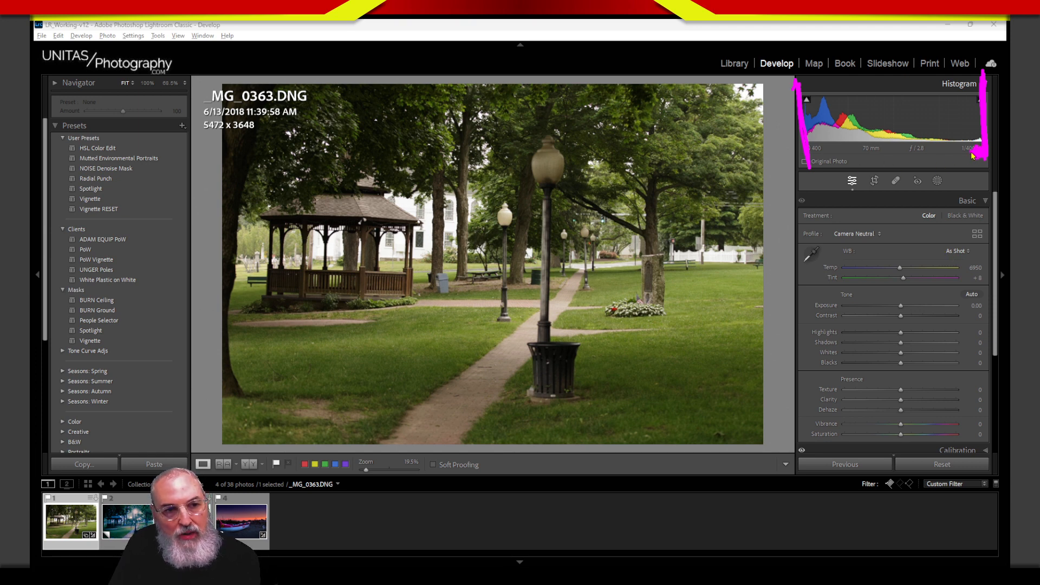
mouse_move(973, 156)
left_mouse_down()
mouse_move(945, 156)
mouse_move(953, 146)
mouse_move(941, 155)
mouse_move(957, 164)
mouse_move(939, 154)
mouse_move(954, 142)
mouse_move(945, 162)
left_mouse_up()
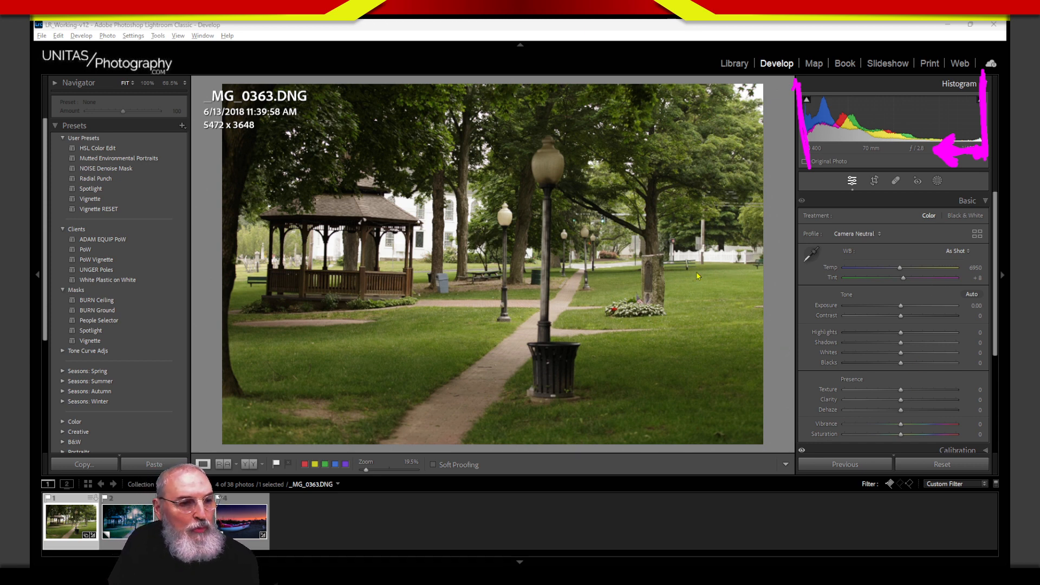
left_click_drag(766, 260, 658, 264)
mouse_move(462, 194)
left_mouse_down()
mouse_move(385, 204)
mouse_move(513, 209)
mouse_move(376, 243)
mouse_move(460, 187)
left_mouse_up()
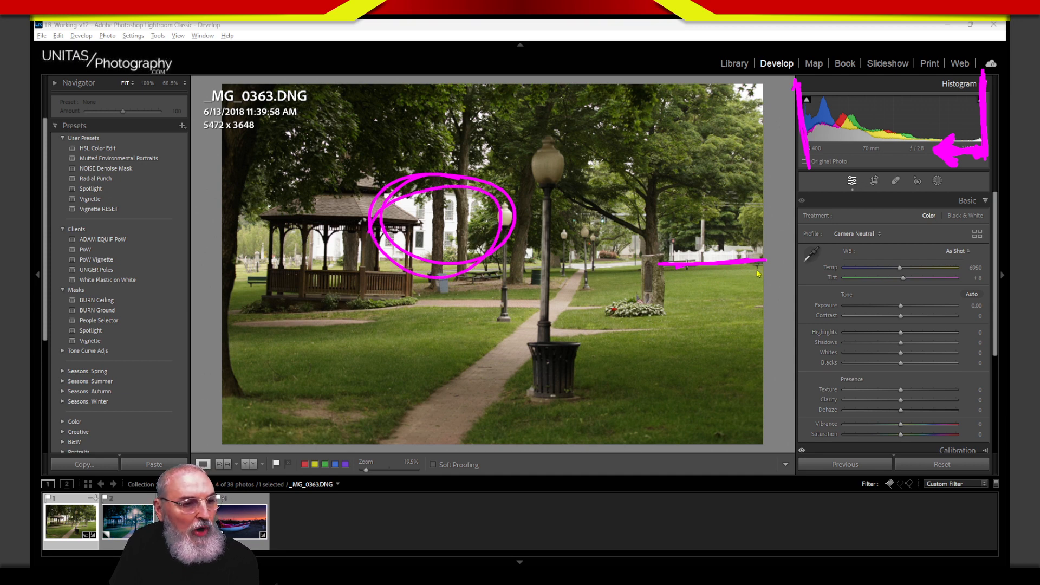
mouse_move(757, 274)
left_mouse_down()
mouse_move(672, 288)
mouse_move(756, 324)
mouse_move(702, 269)
mouse_move(694, 276)
left_mouse_up()
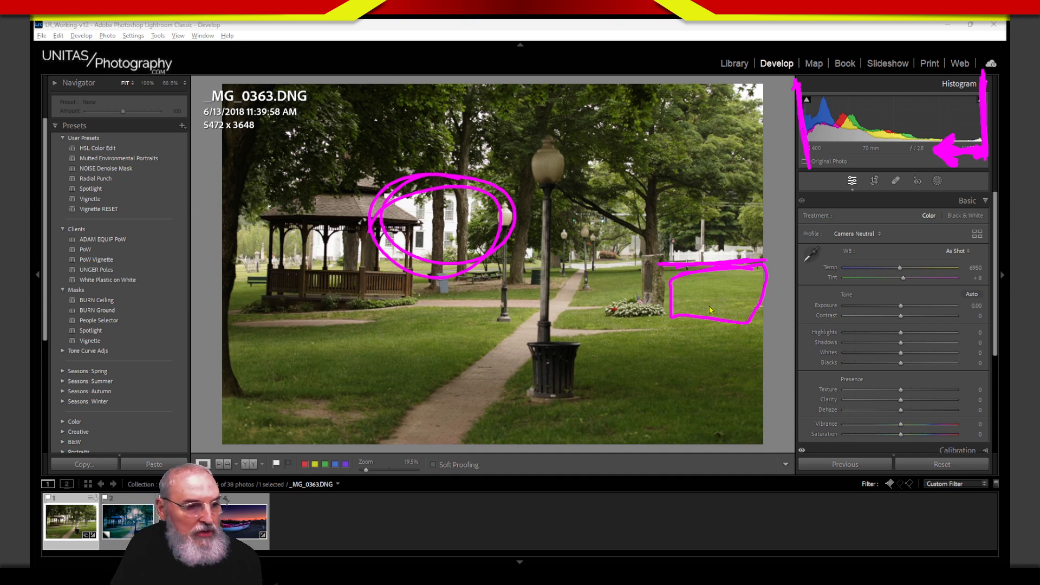
mouse_move(617, 276)
left_mouse_down()
mouse_move(579, 314)
mouse_move(638, 295)
mouse_move(550, 327)
mouse_move(610, 266)
mouse_move(566, 261)
left_mouse_up()
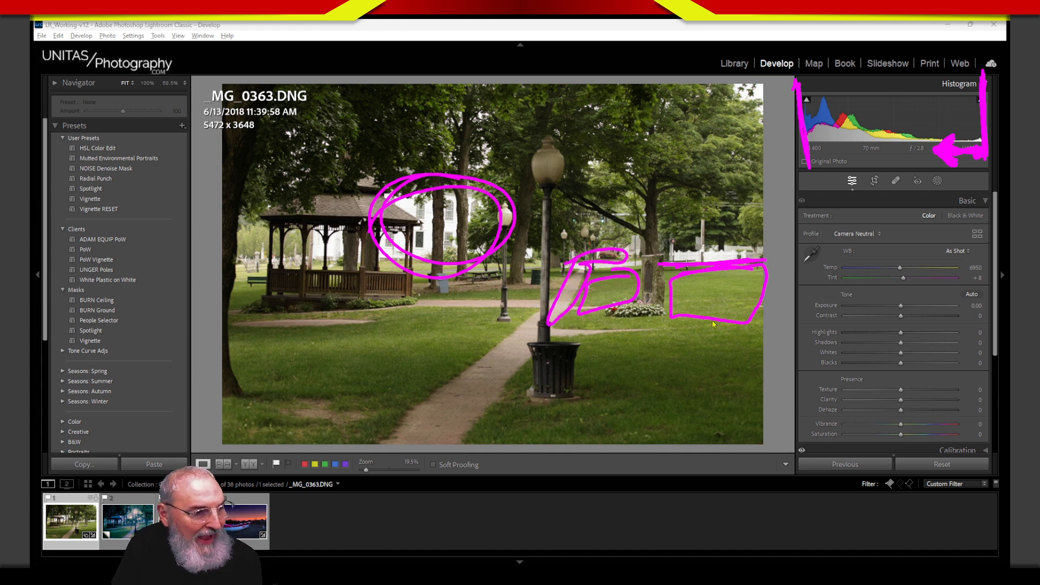
mouse_move(699, 314)
left_mouse_down()
mouse_move(770, 302)
mouse_move(734, 332)
left_mouse_up()
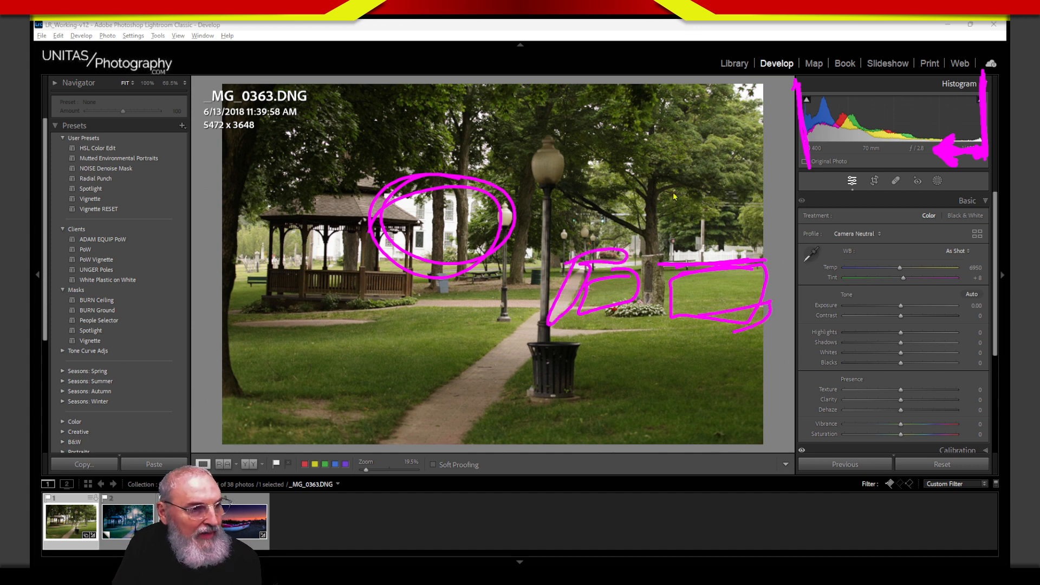
mouse_move(723, 77)
left_mouse_down()
mouse_move(708, 185)
mouse_move(775, 86)
mouse_move(733, 251)
mouse_move(715, 196)
mouse_move(720, 255)
left_mouse_up()
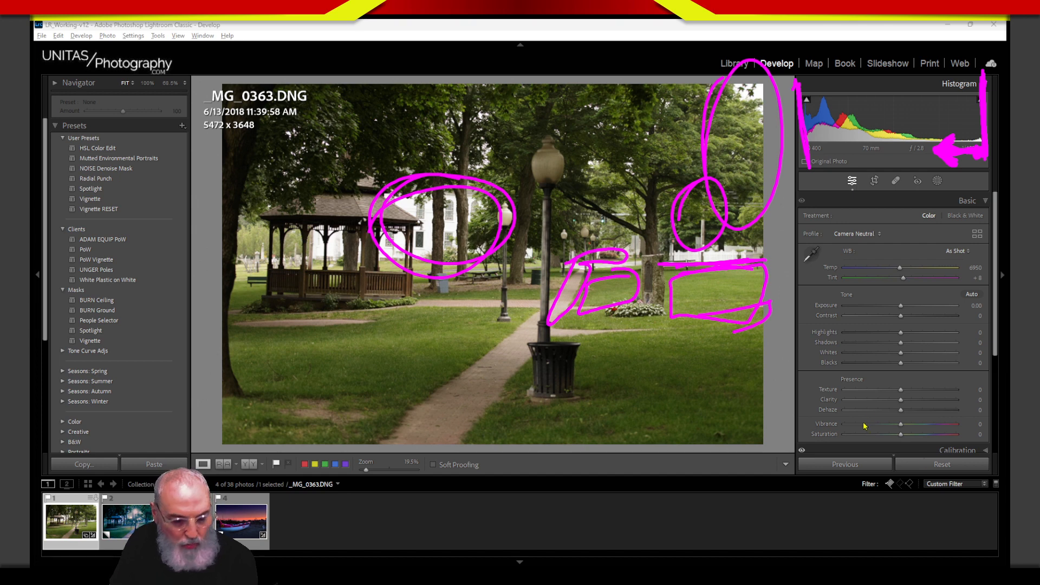
key("Escape")
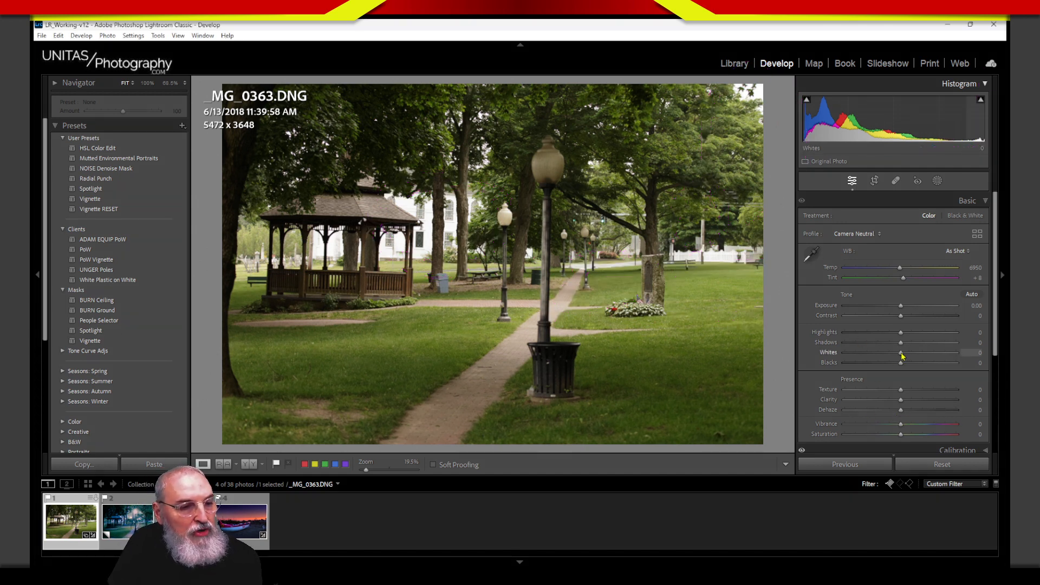
Step: Pull Whites and Highlights to −100, checking the church at 100%, and set Exposure −1.15
left_click_drag(902, 353, 815, 369)
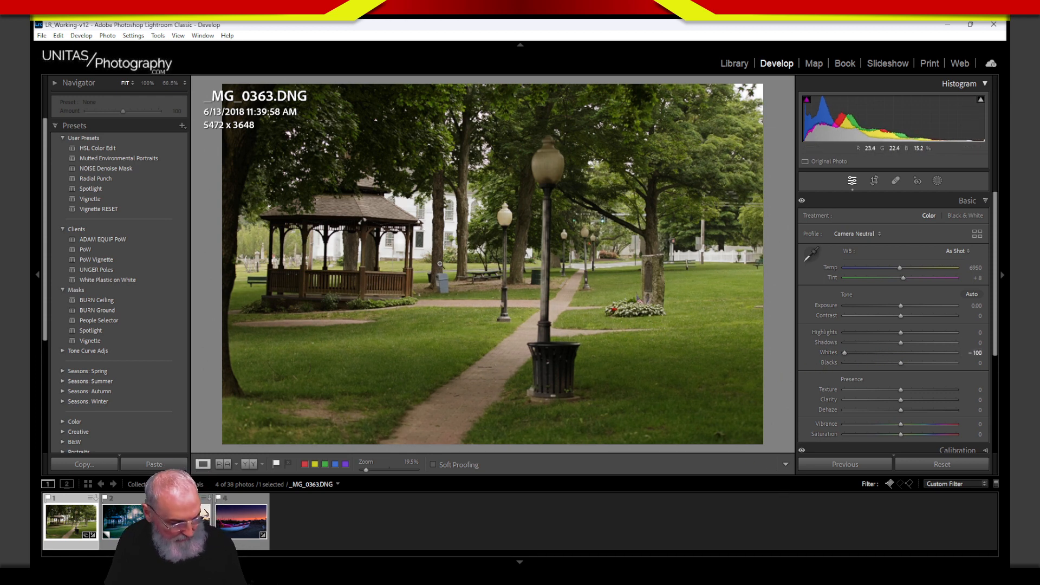
left_click(425, 241)
left_click_drag(442, 237, 530, 368)
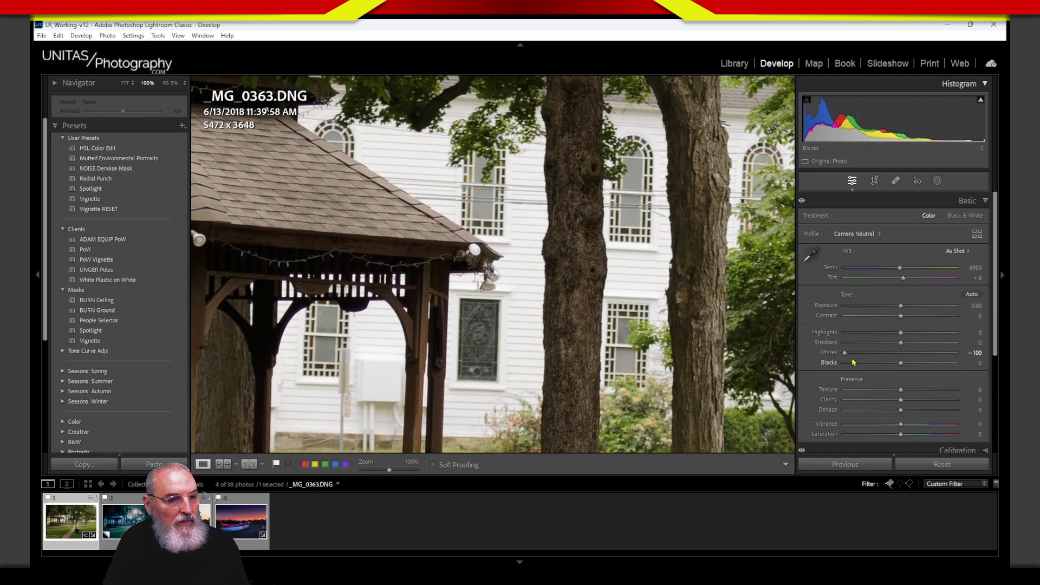
left_click_drag(845, 354, 837, 374)
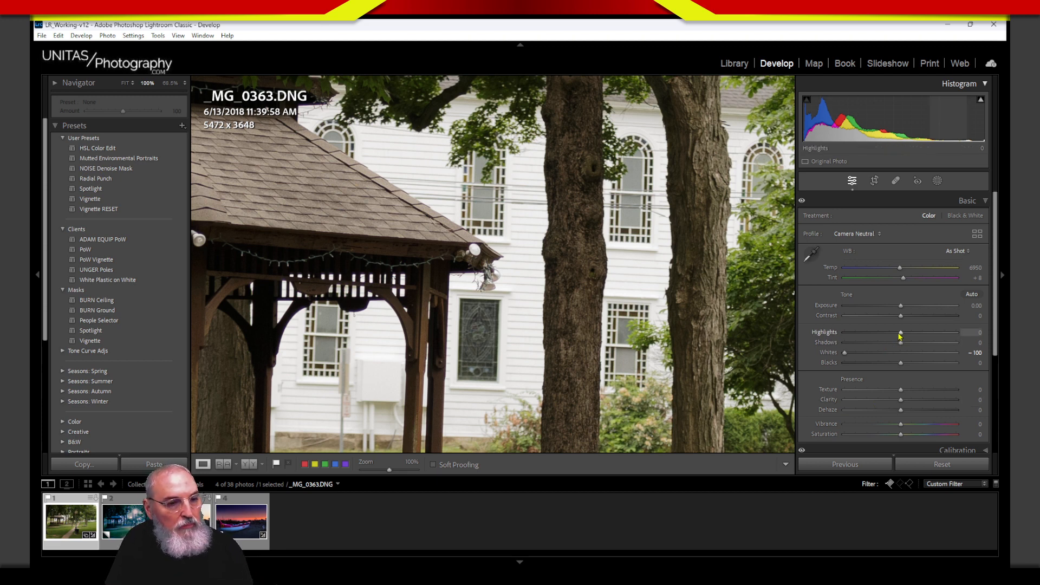
left_click_drag(900, 336, 842, 345)
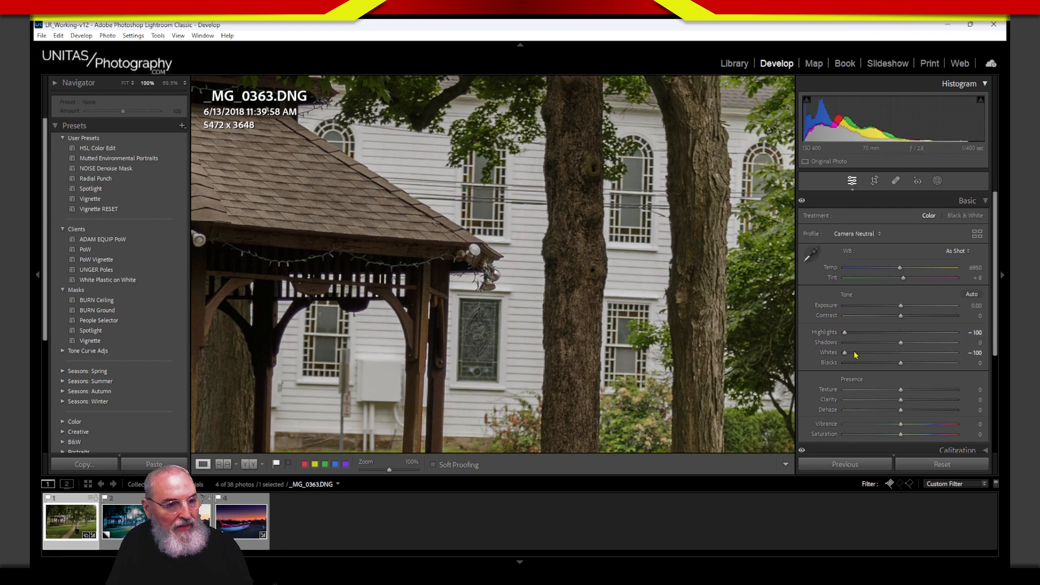
left_click_drag(901, 308, 888, 306)
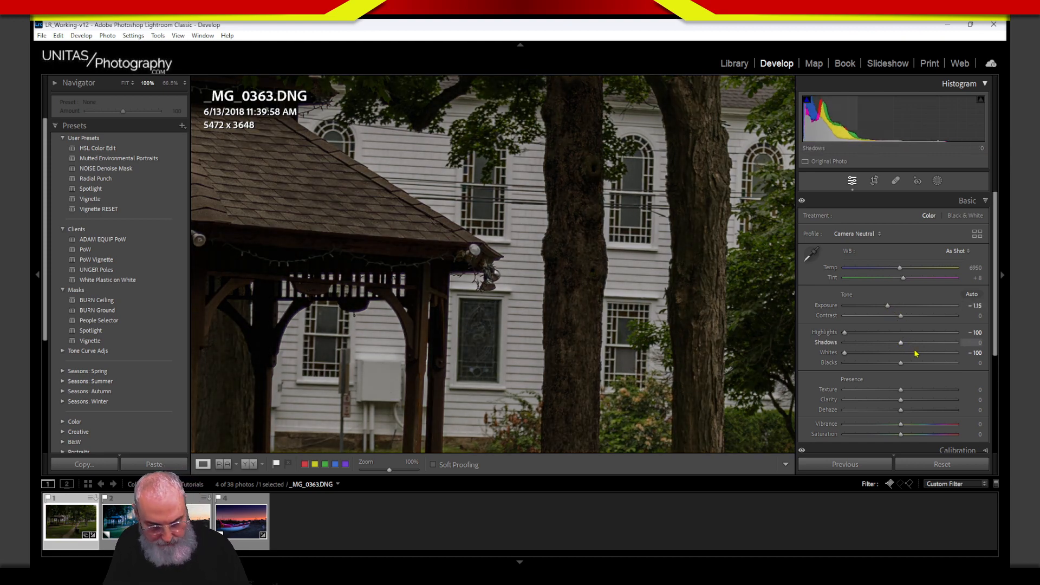
left_click(613, 403)
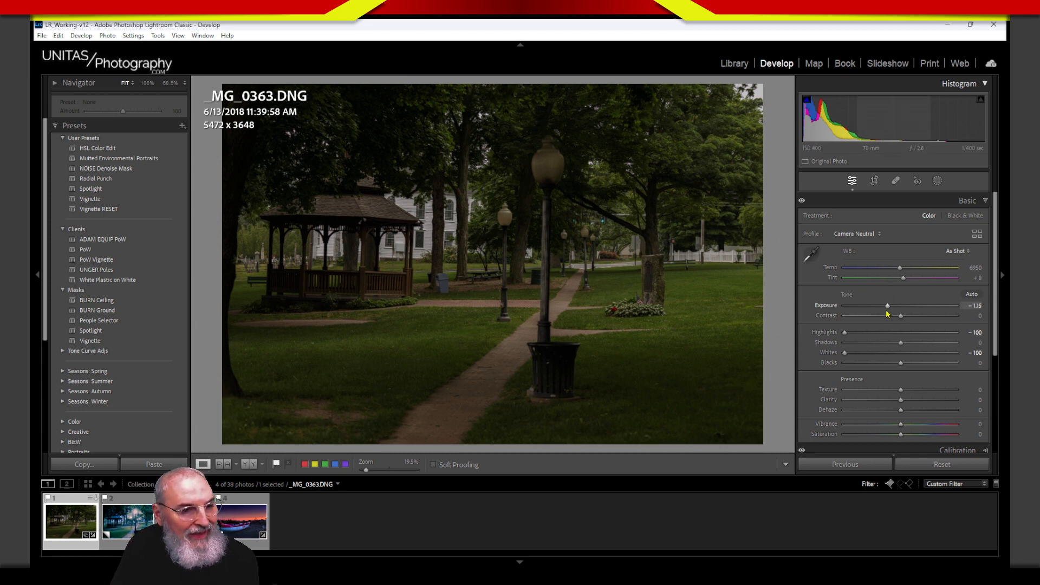
Step: Set Exposure −1.56, Shadows +46, Blacks +36 and Contrast +21
left_click_drag(887, 306, 886, 306)
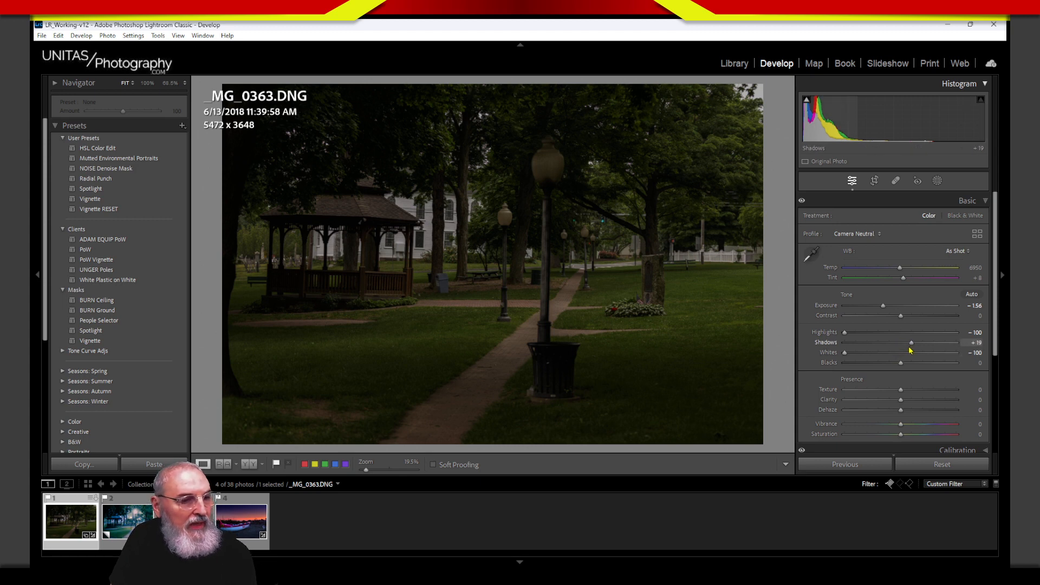
left_click_drag(910, 351, 914, 323)
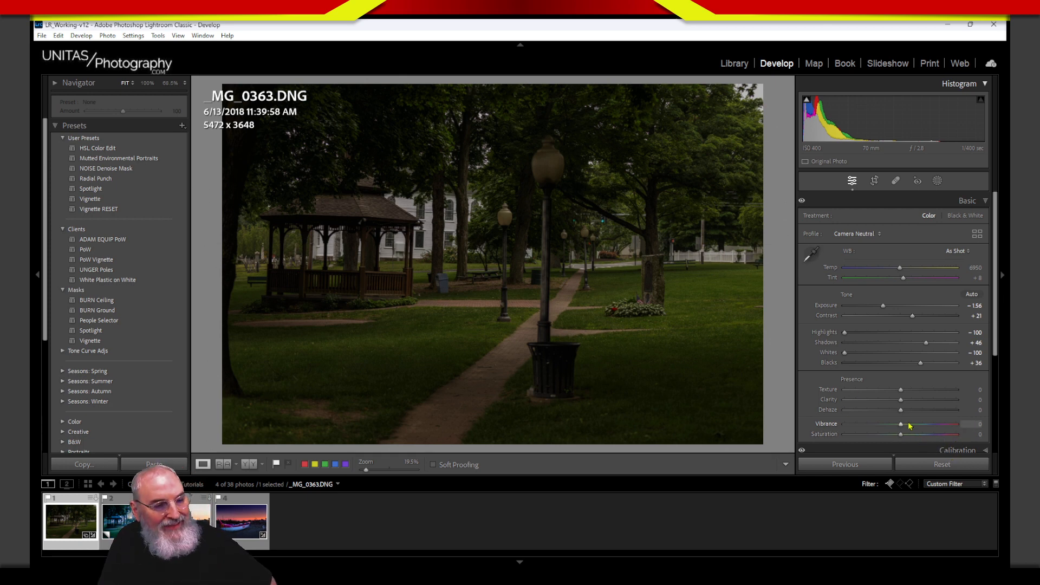
Step: Experiment with Dehaze, settling at +57, and add Texture +23 and Clarity +8
left_click_drag(902, 411, 915, 413)
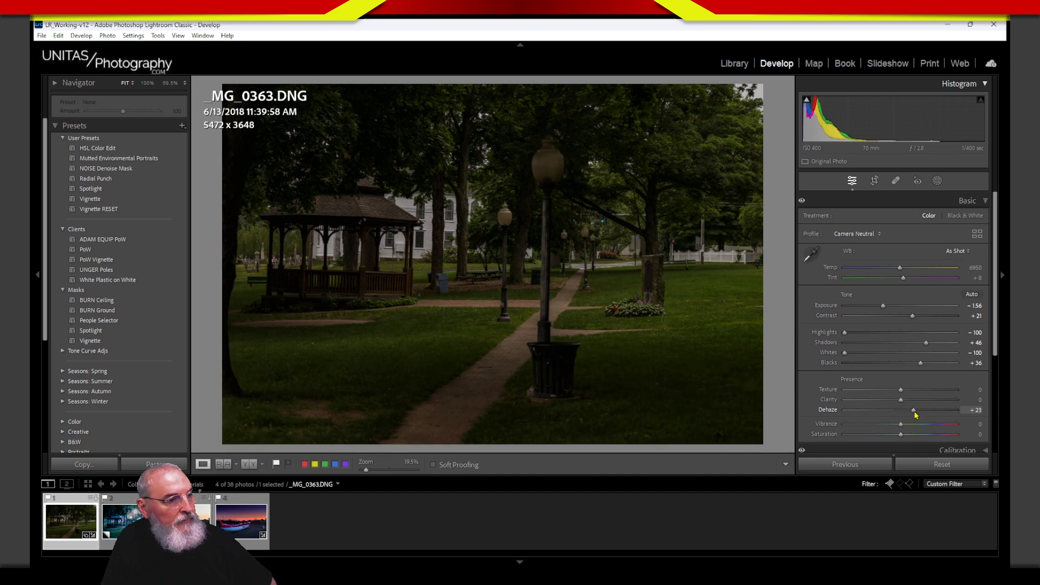
mouse_move(913, 418)
left_mouse_down()
mouse_move(949, 417)
mouse_move(838, 436)
mouse_move(936, 413)
mouse_move(926, 416)
left_mouse_up()
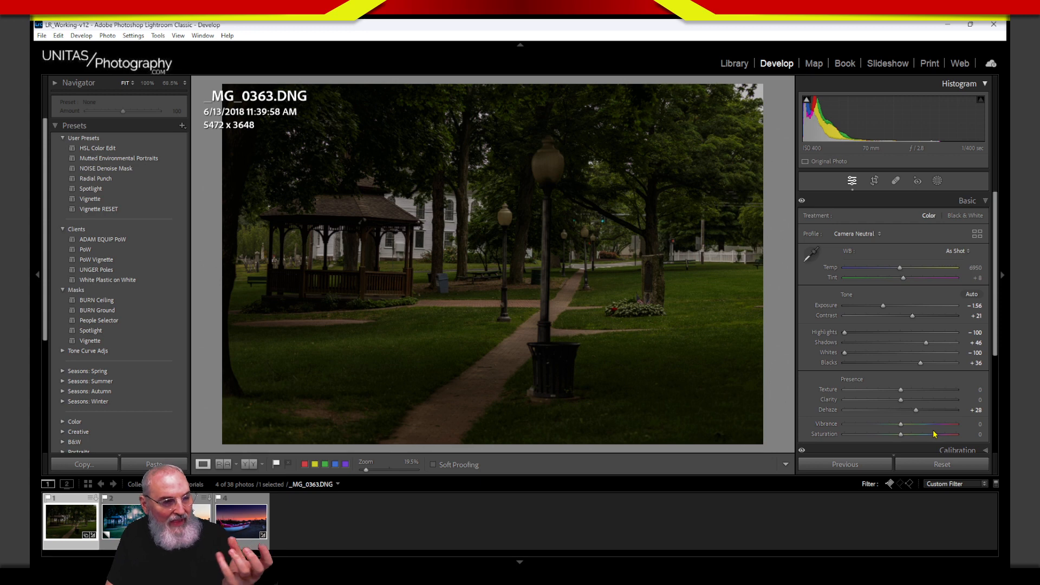
left_click_drag(917, 410, 920, 415)
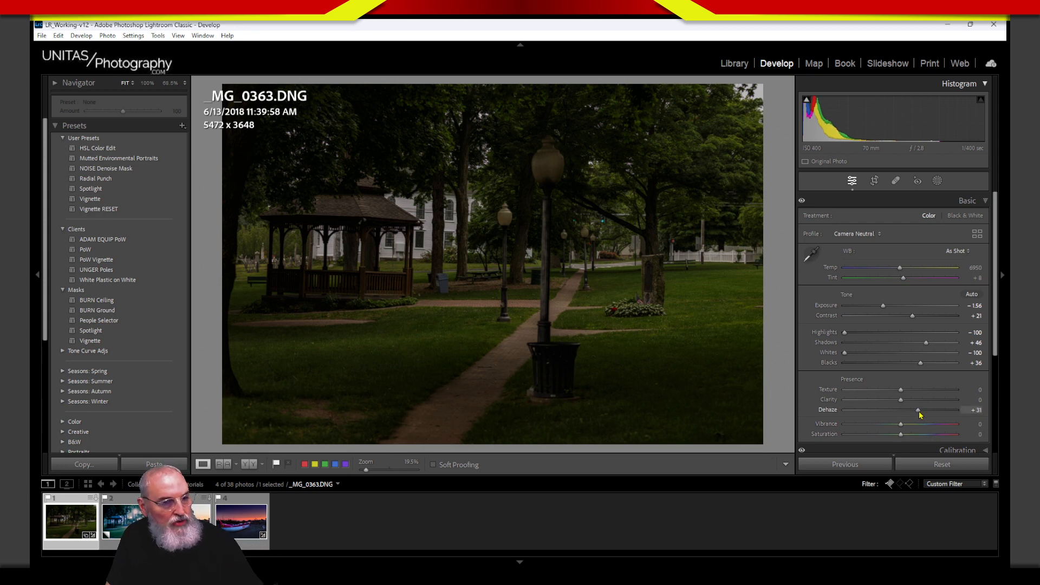
double_click(903, 415)
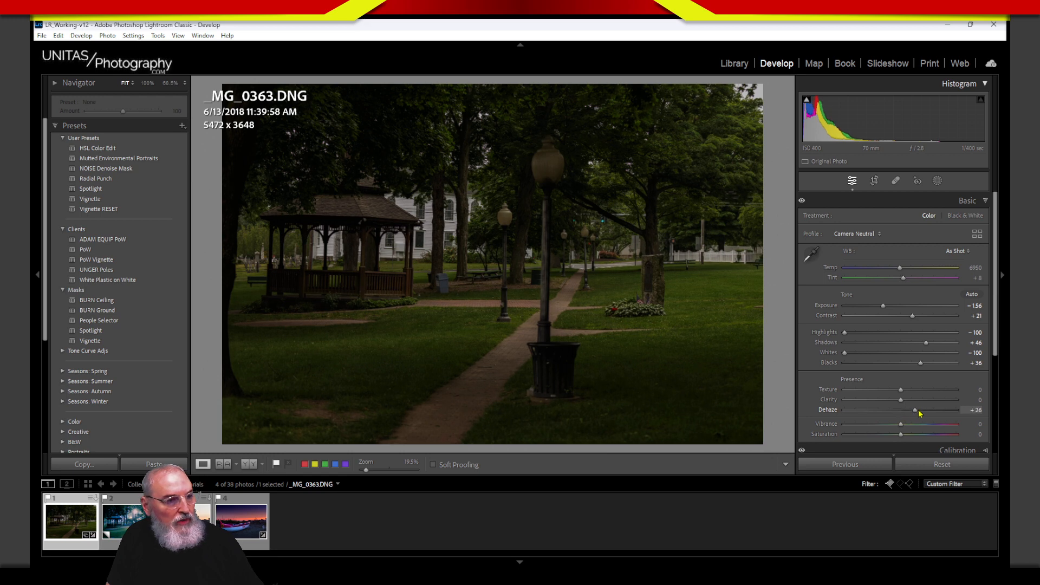
left_click_drag(920, 413, 933, 412)
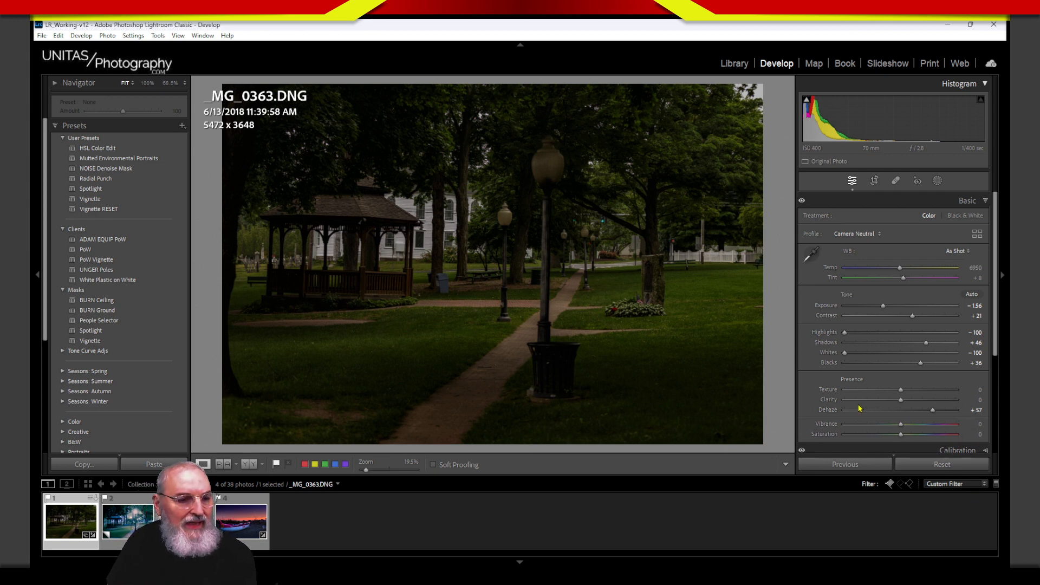
left_click_drag(900, 394, 914, 391)
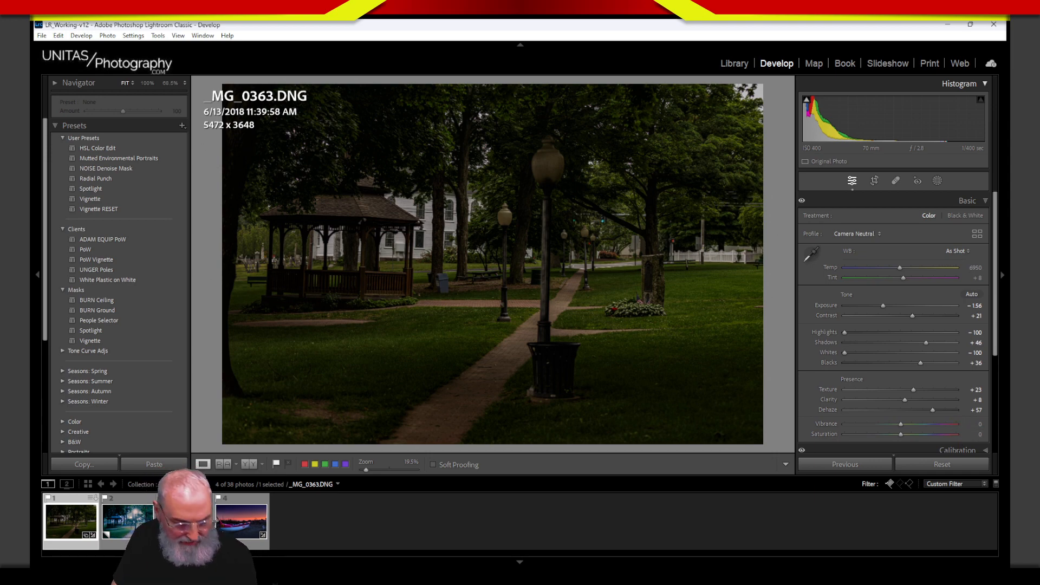
key("backslash")
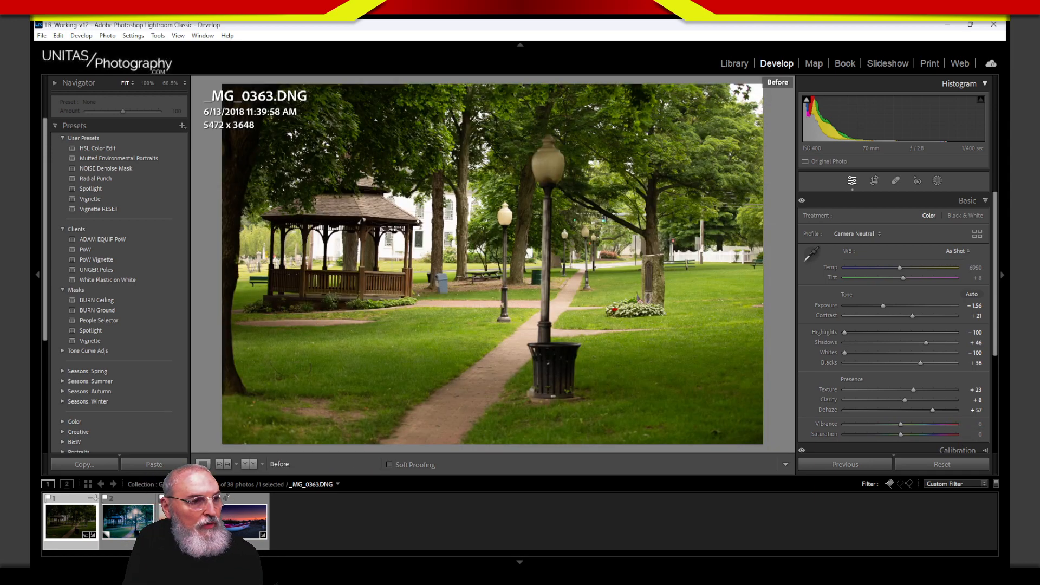
key("backslash")
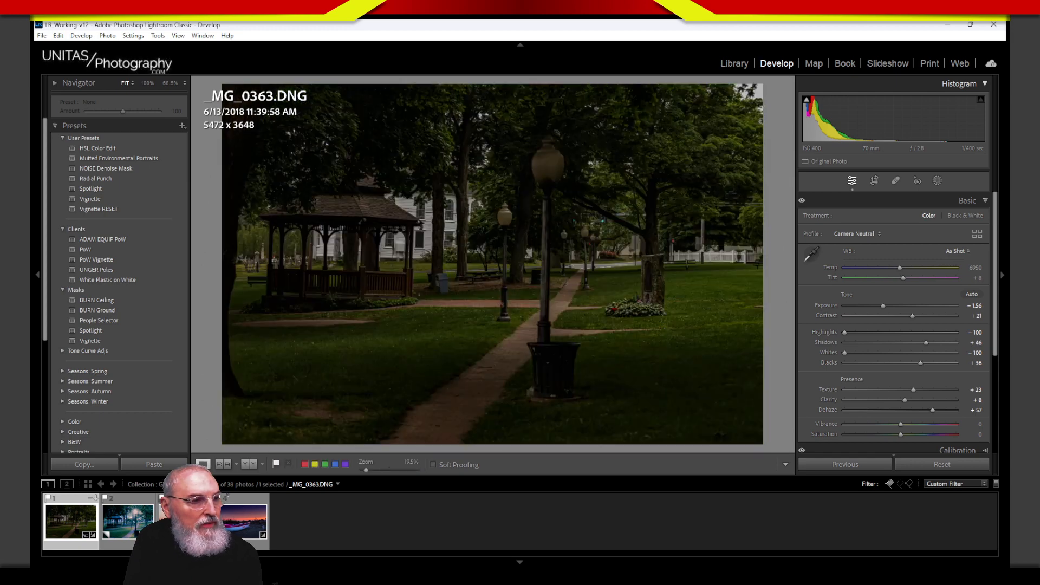
key("backslash")
key("backslash")
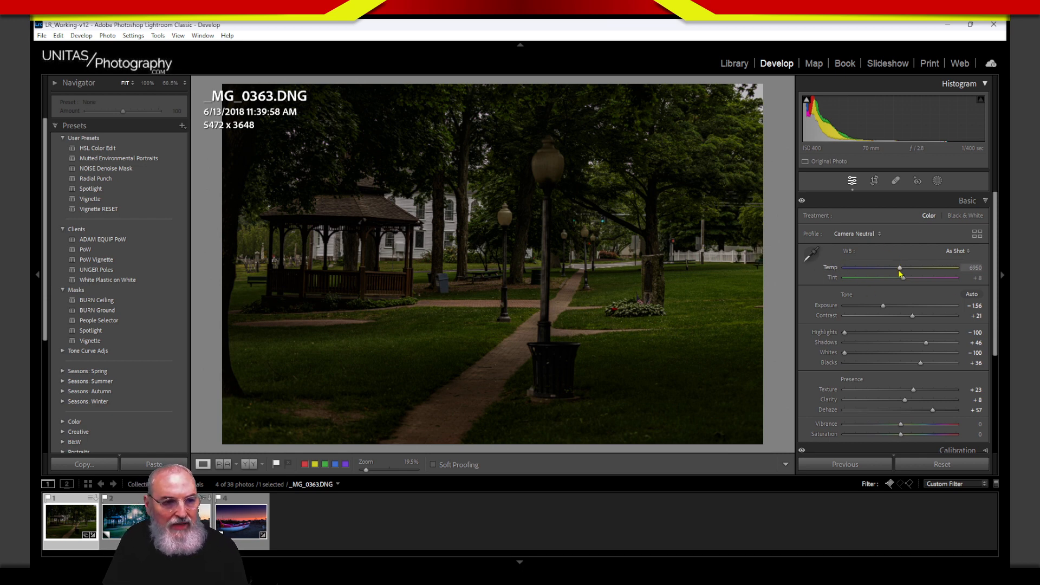
left_click_drag(901, 269, 844, 274)
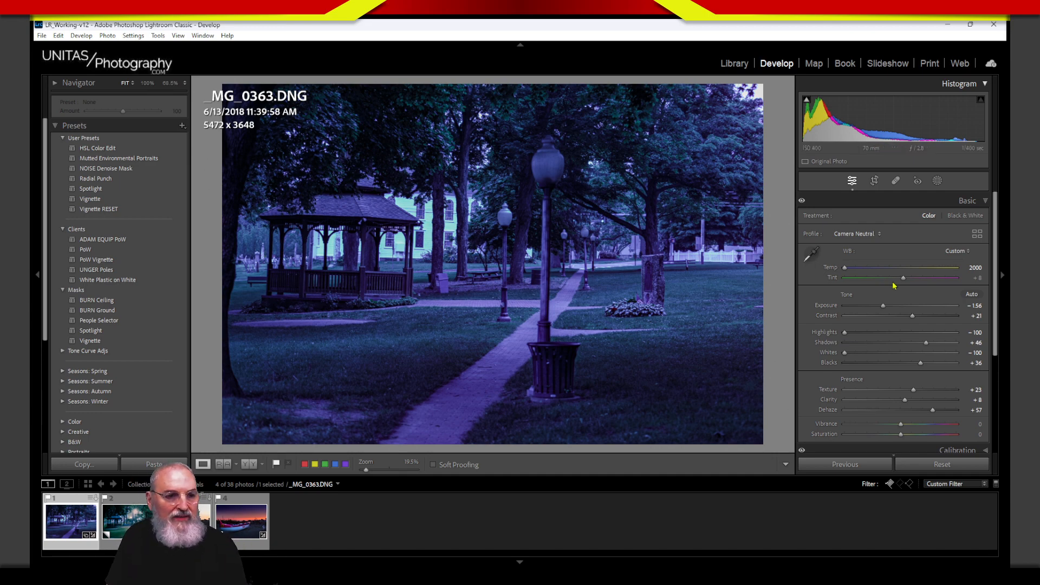
double_click(830, 268)
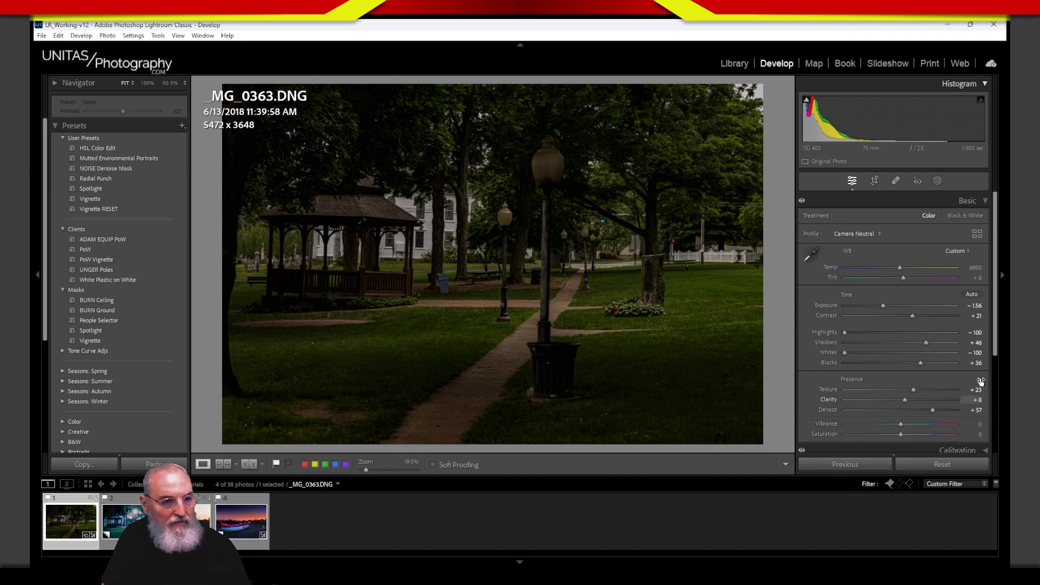
Step: In Color Grading, tint the Shadows blue at hue 229 and saturation 45
left_click(936, 202)
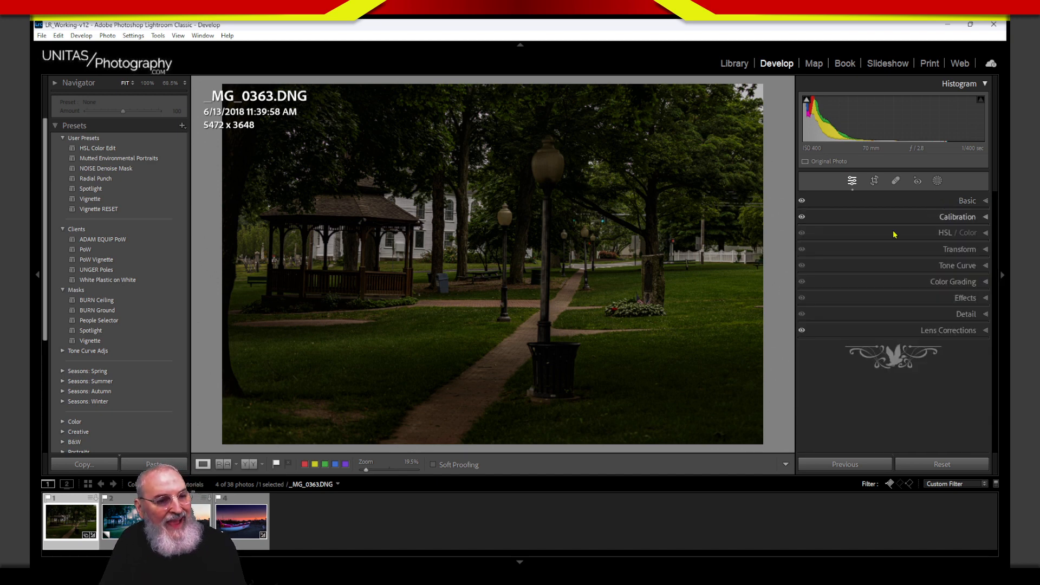
left_click(921, 284)
left_click_drag(997, 285, 998, 346)
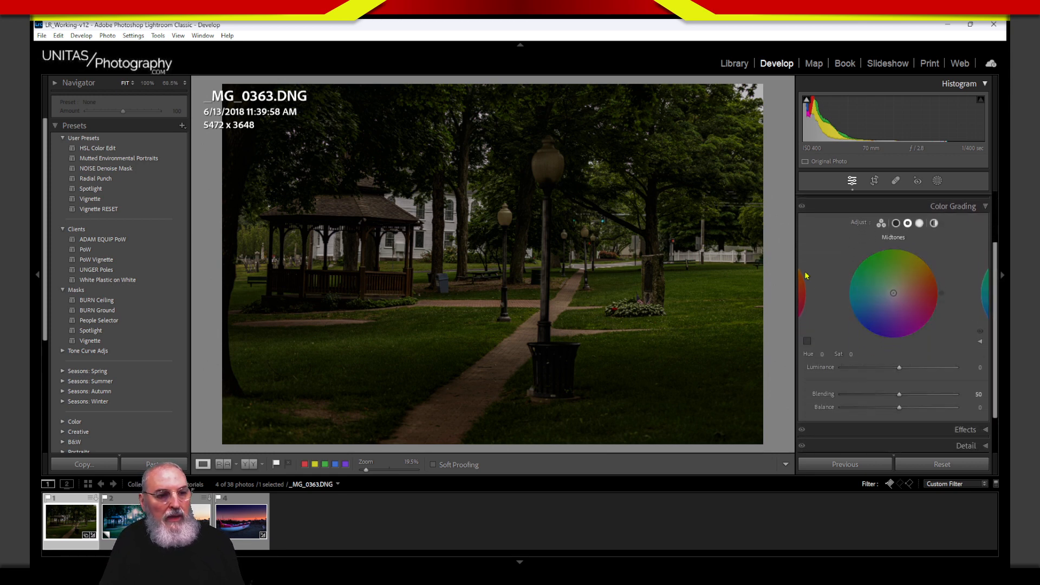
left_click(897, 225)
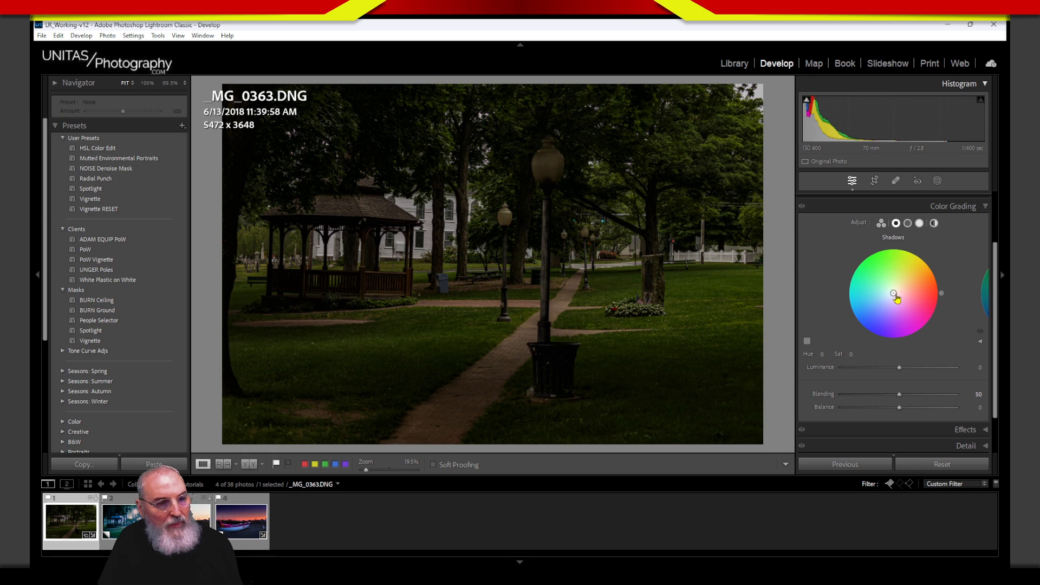
mouse_move(894, 293)
left_mouse_down()
mouse_move(879, 305)
mouse_move(894, 293)
left_mouse_up()
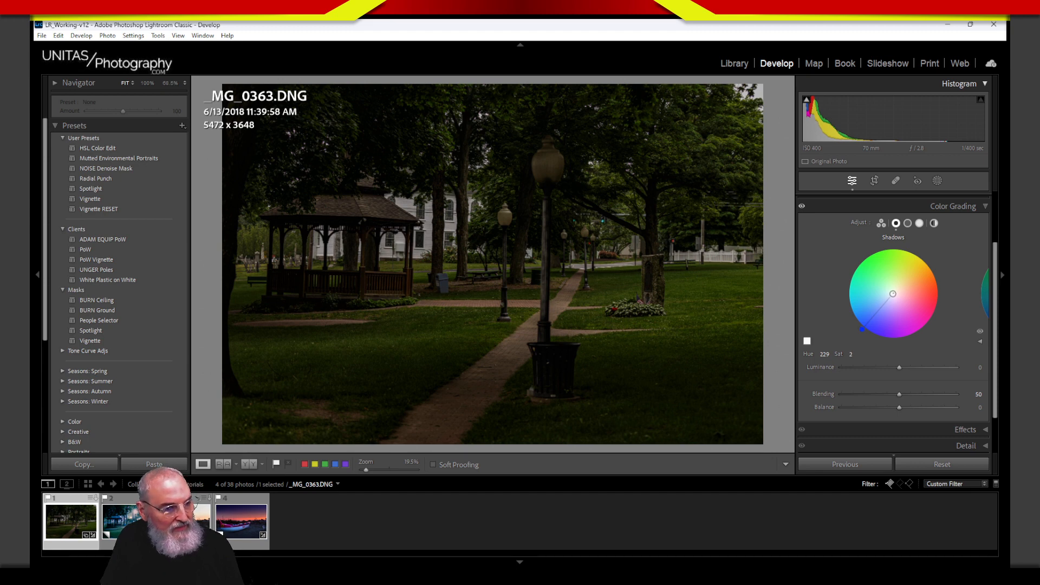
left_click_drag(892, 293, 882, 306)
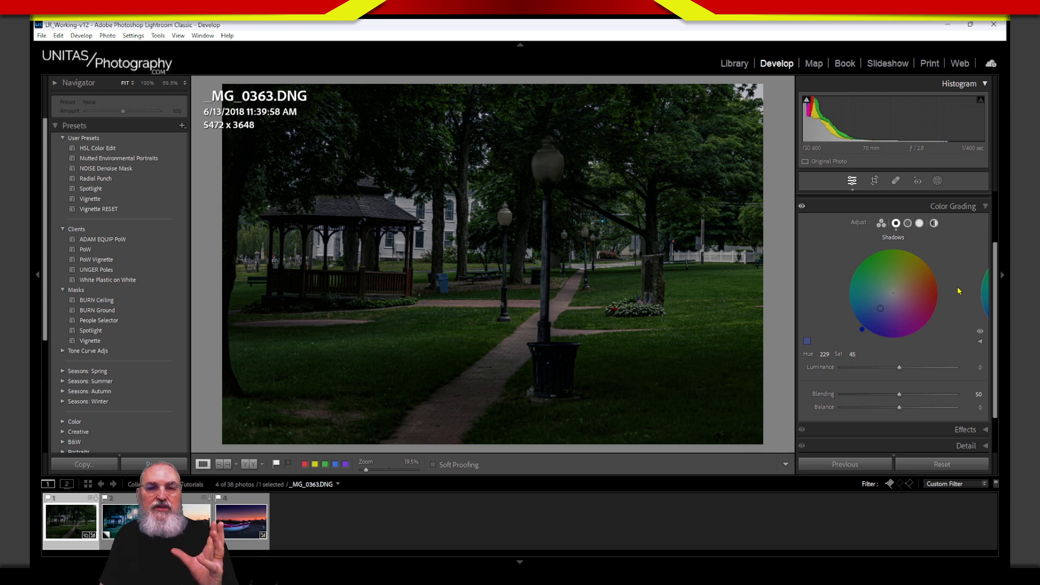
Step: Grade the highlights with a warm yellow tint, settling at hue 48 and saturation 69
left_click(920, 223)
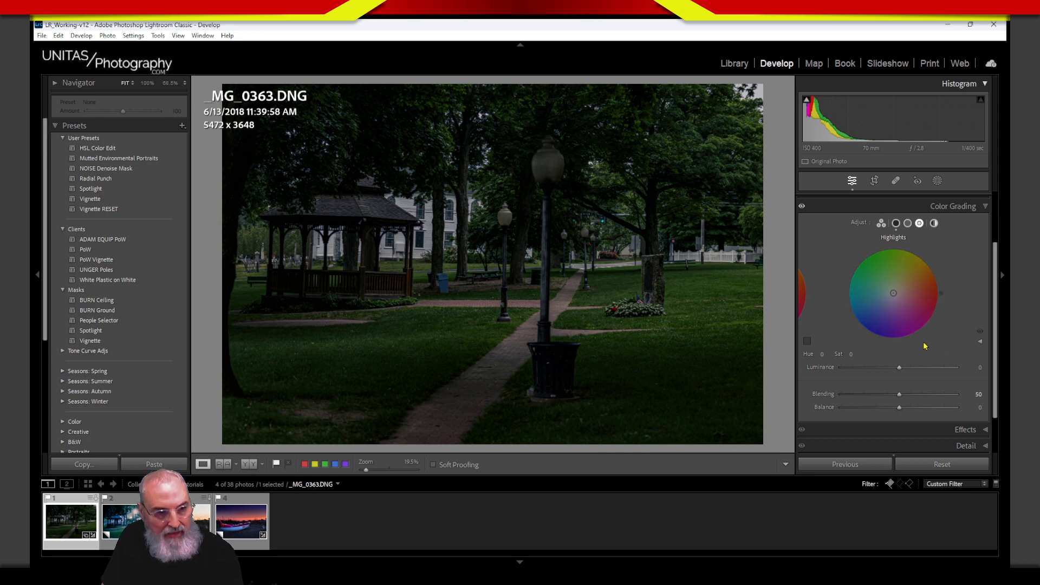
mouse_move(909, 282)
left_mouse_down()
mouse_move(925, 258)
mouse_move(853, 355)
mouse_move(939, 235)
mouse_move(831, 381)
left_mouse_up()
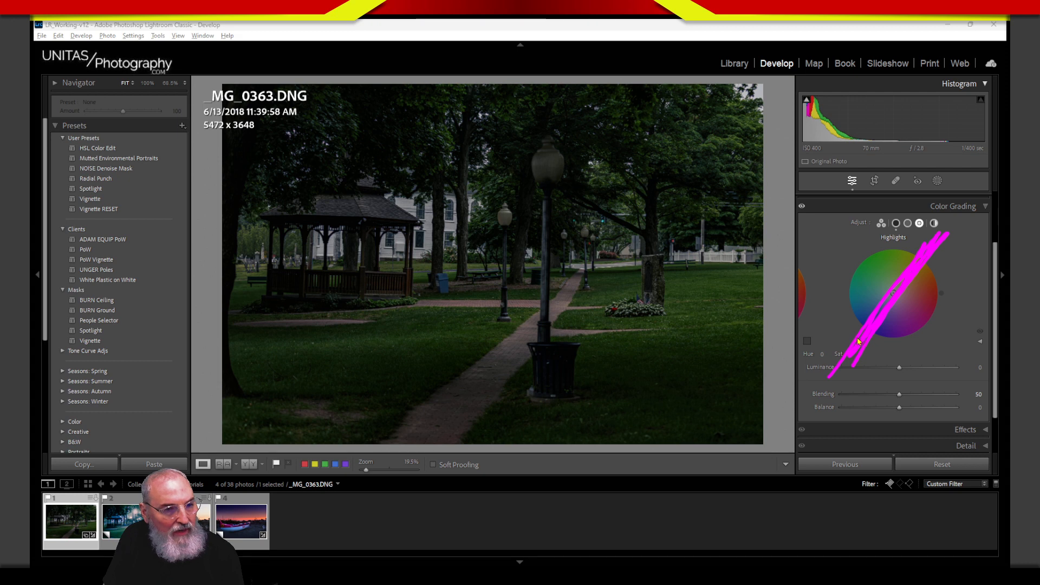
left_click_drag(834, 320, 841, 340)
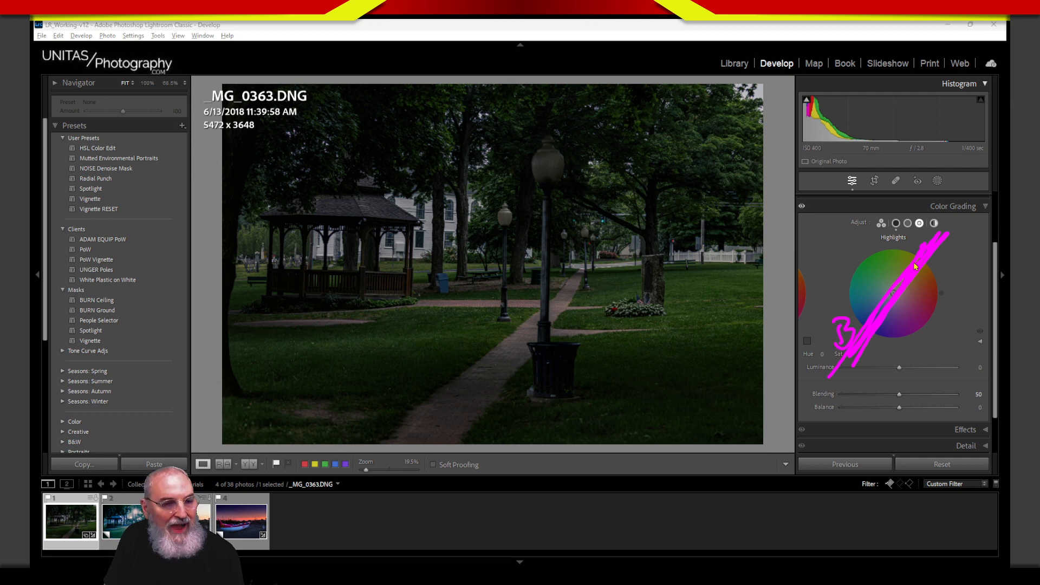
mouse_move(920, 268)
left_mouse_down()
mouse_move(906, 259)
mouse_move(927, 281)
left_mouse_up()
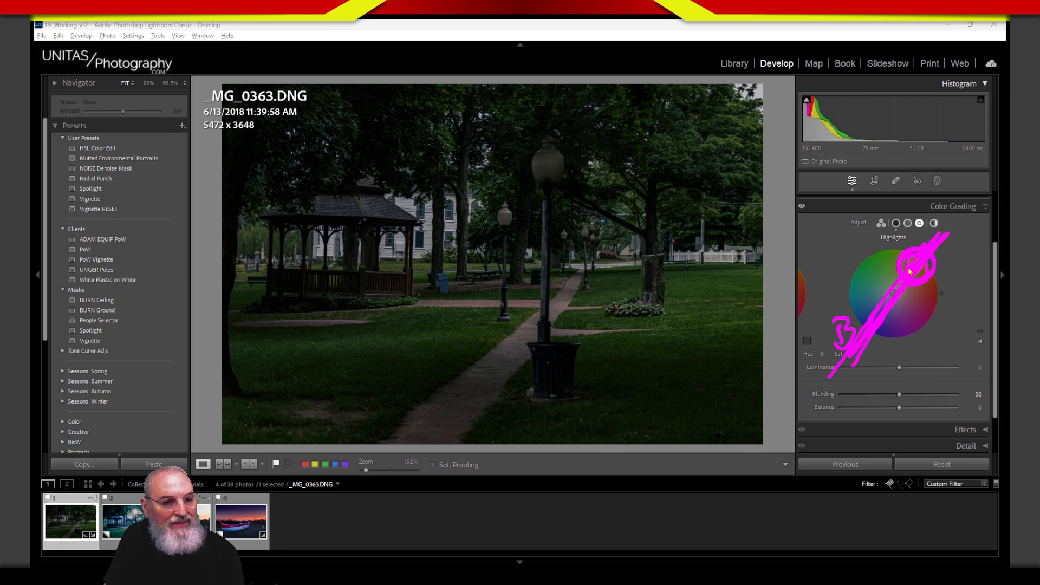
key("Escape")
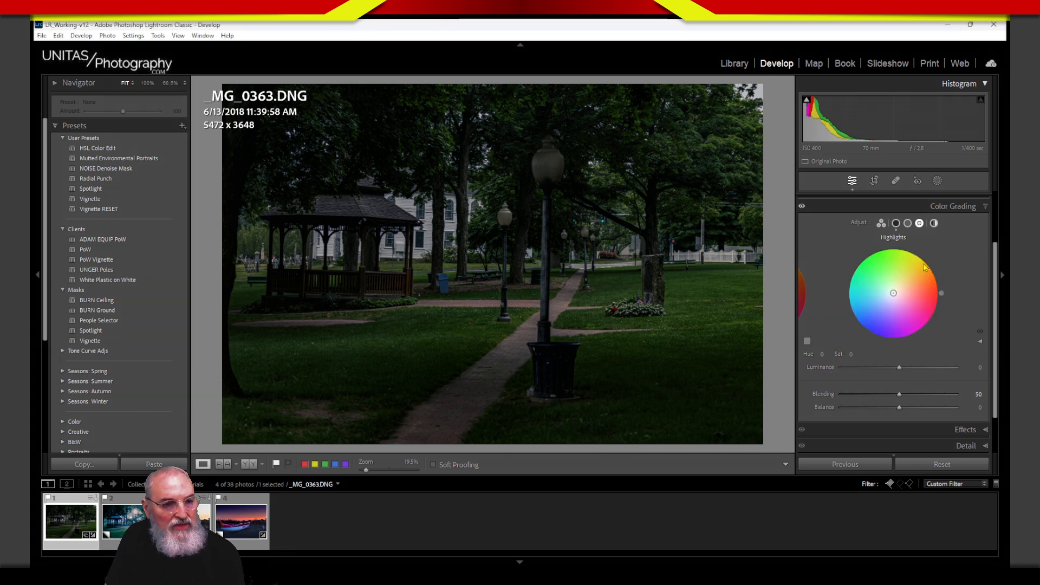
left_click_drag(904, 295, 910, 275)
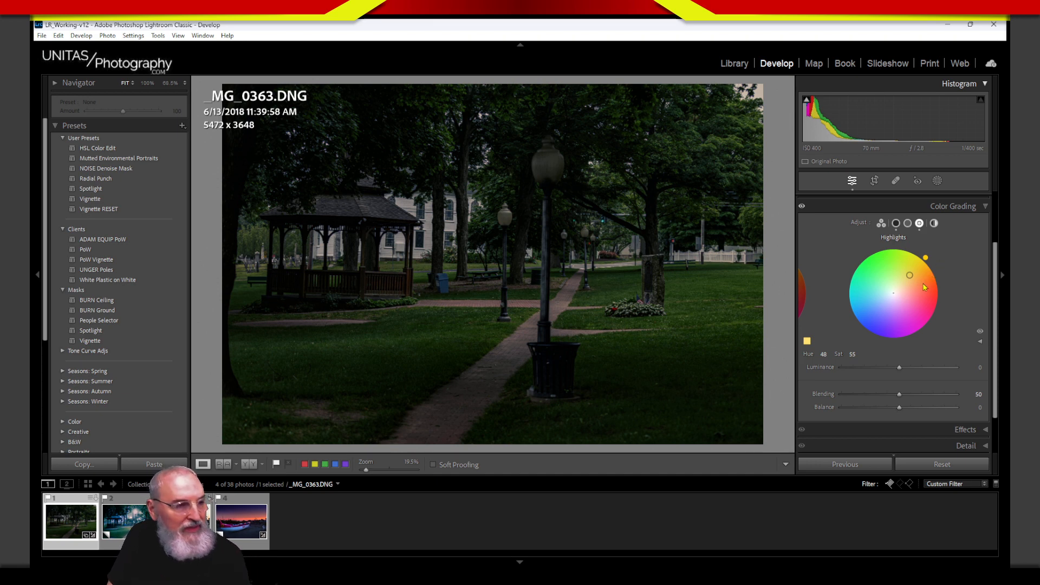
left_click_drag(912, 280, 913, 271)
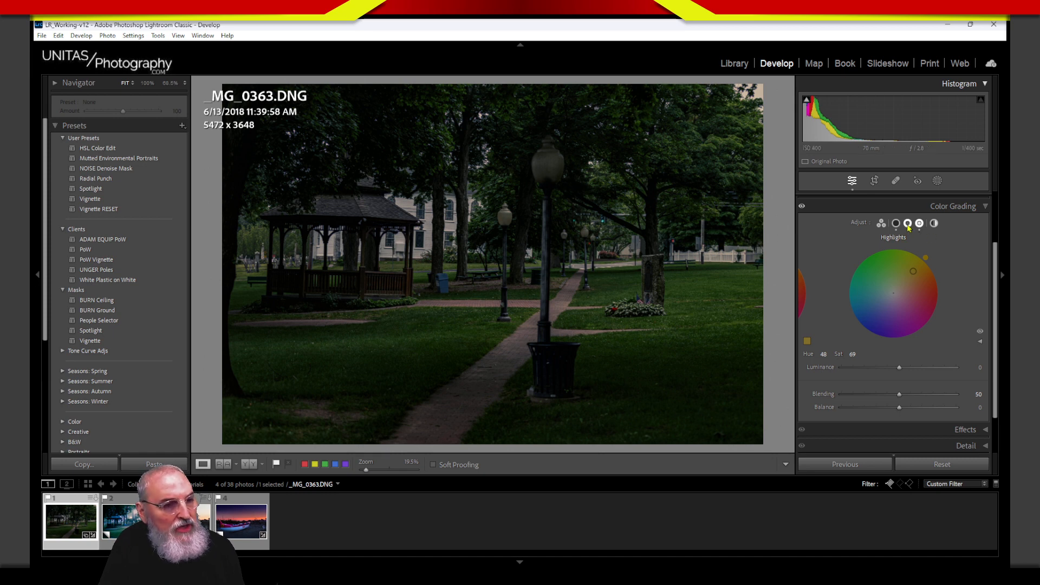
Step: Test yellow and blue midtone tints, then pull back to a faint hue 342, saturation 3
left_click(907, 224)
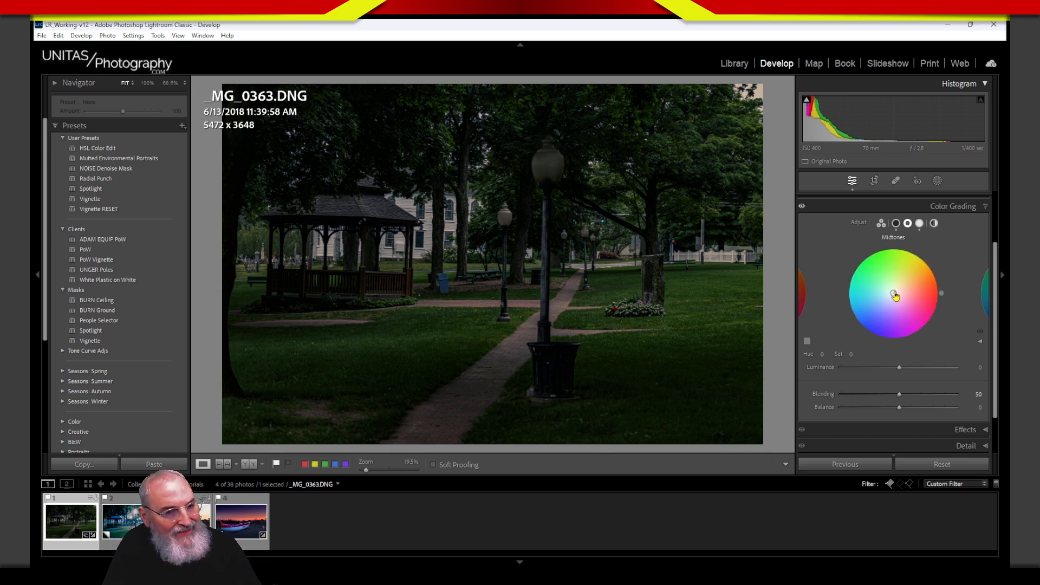
left_click_drag(896, 296, 901, 284)
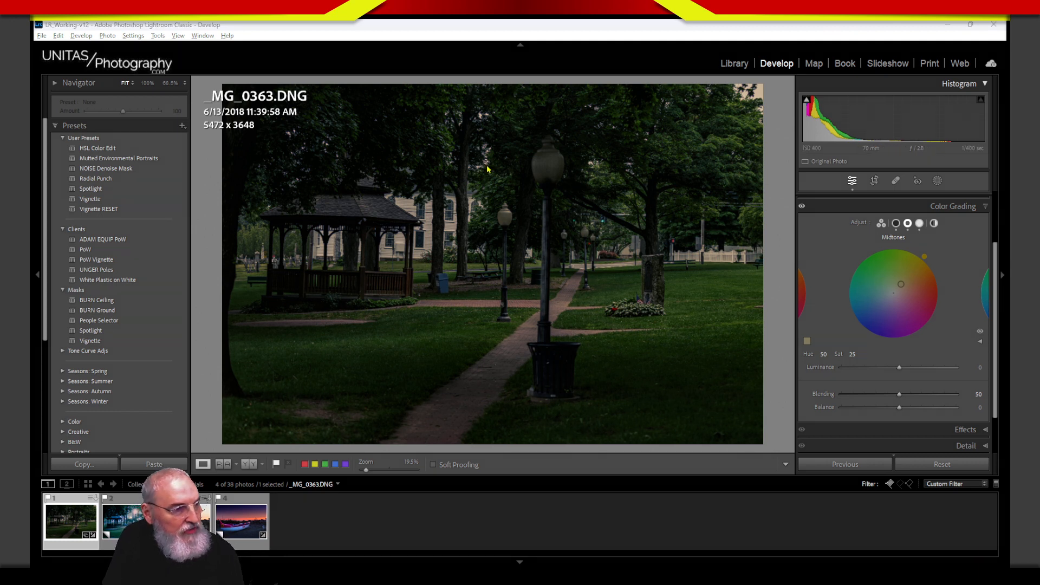
mouse_move(488, 161)
left_mouse_down()
mouse_move(430, 158)
mouse_move(321, 177)
mouse_move(309, 217)
mouse_move(313, 296)
mouse_move(510, 270)
mouse_move(504, 149)
mouse_move(317, 167)
left_mouse_up()
key("Escape")
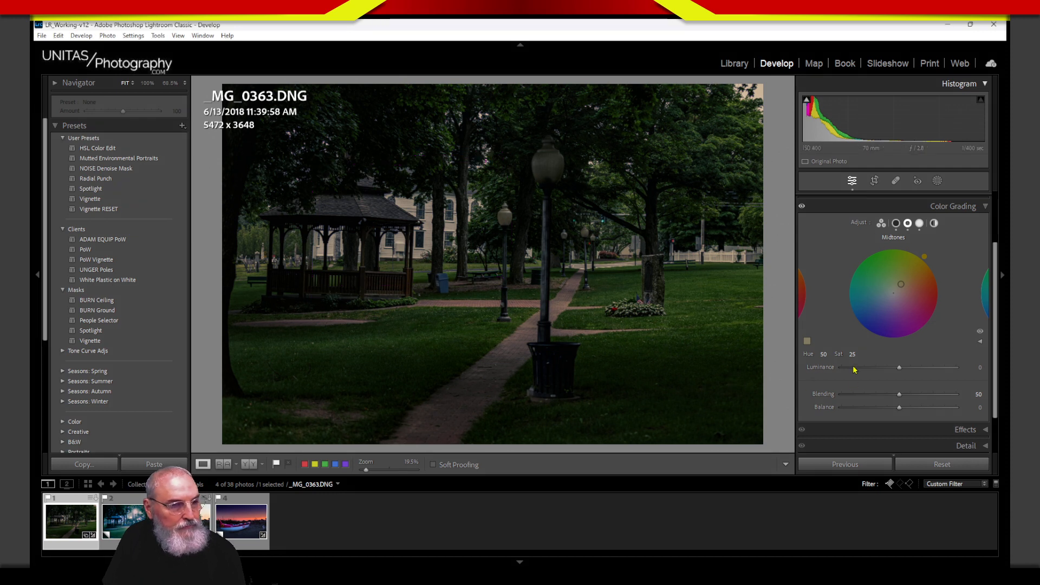
left_click_drag(900, 289, 902, 282)
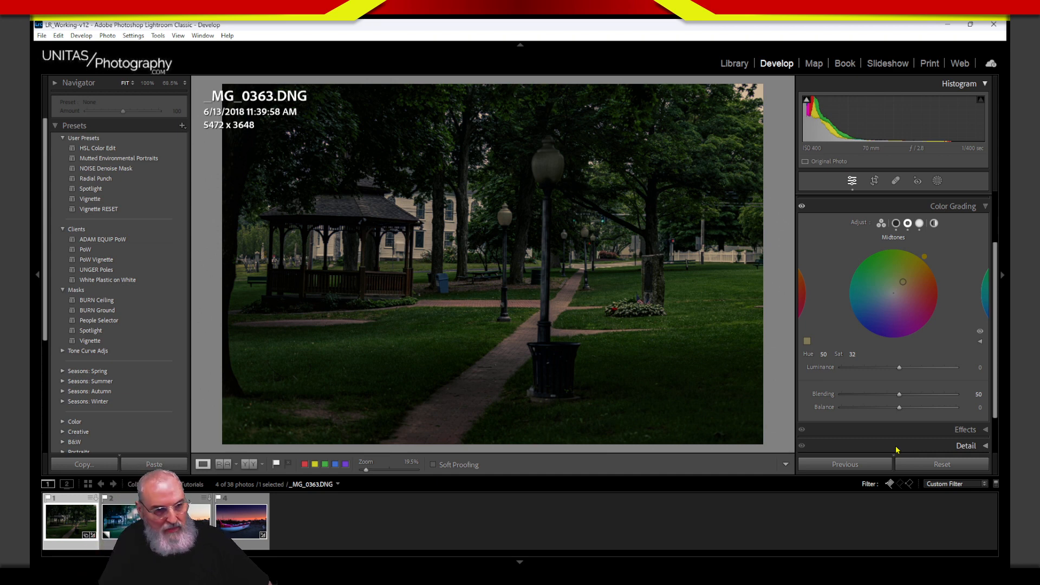
left_click_drag(903, 282, 885, 302)
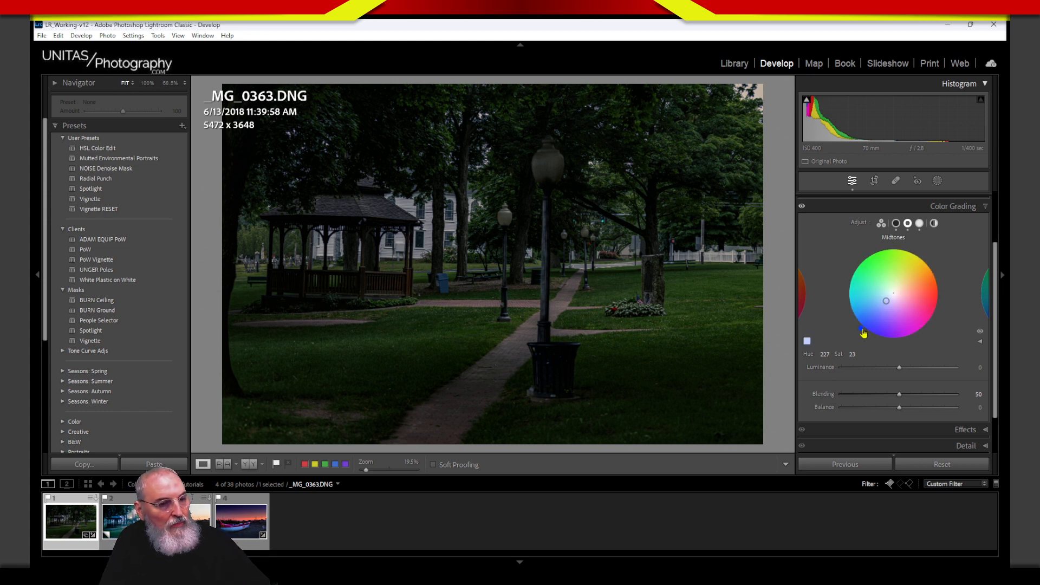
mouse_move(903, 313)
left_mouse_down()
mouse_move(888, 301)
mouse_move(906, 297)
mouse_move(895, 294)
left_mouse_up()
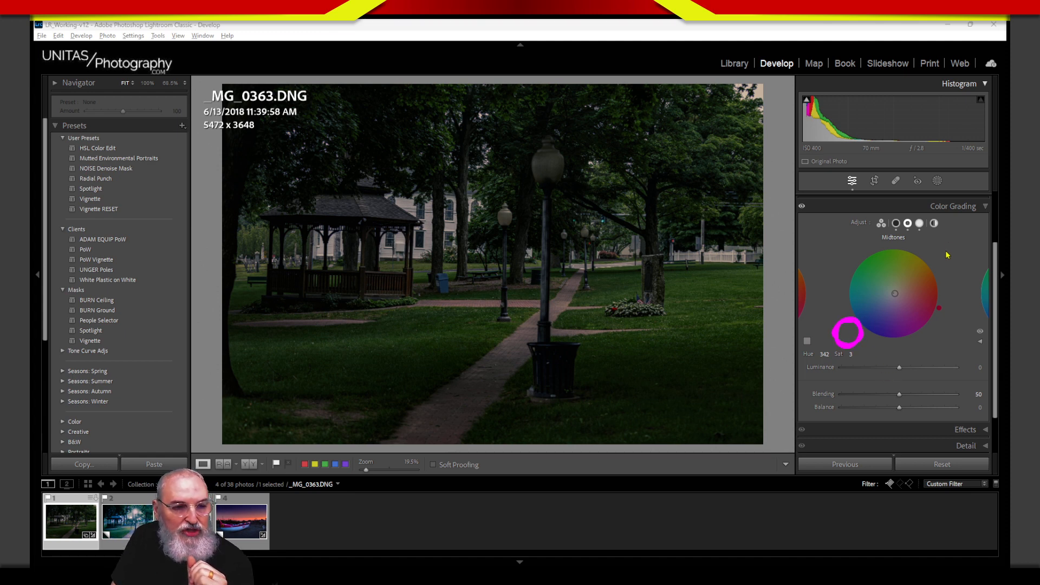
left_click_drag(942, 238, 926, 256)
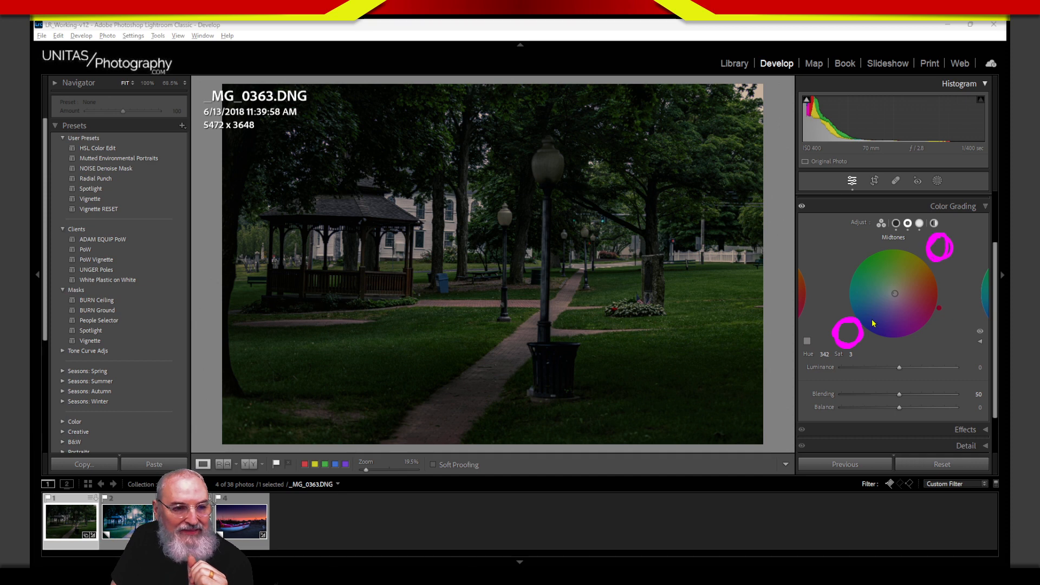
left_click_drag(873, 323, 921, 266)
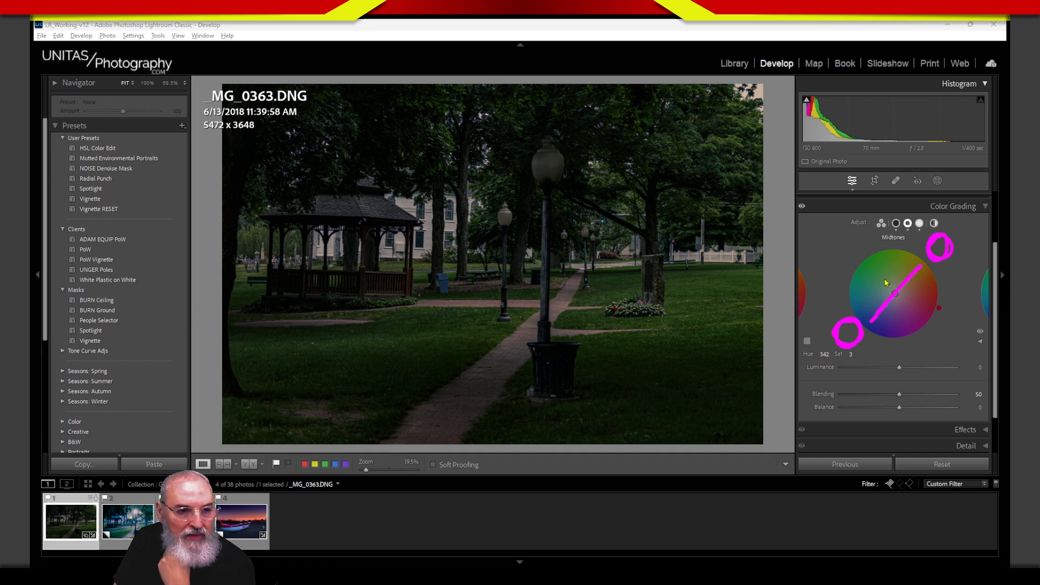
mouse_move(850, 245)
left_mouse_down()
mouse_move(942, 334)
mouse_move(852, 248)
mouse_move(951, 345)
mouse_move(945, 359)
mouse_move(850, 254)
left_mouse_up()
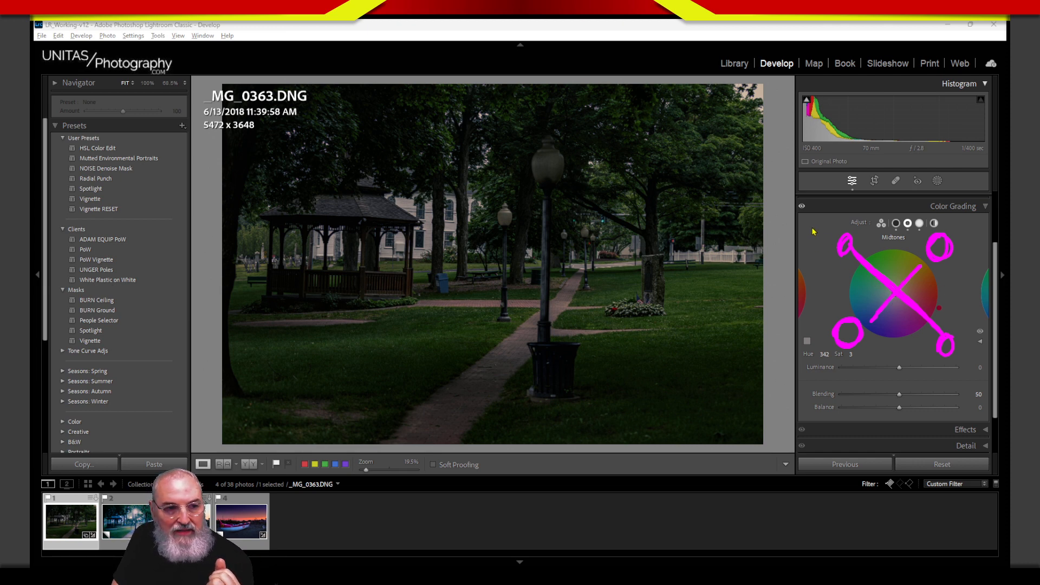
left_click_drag(817, 220, 817, 239)
mouse_move(957, 357)
left_mouse_down()
mouse_move(972, 373)
mouse_move(980, 349)
left_mouse_up()
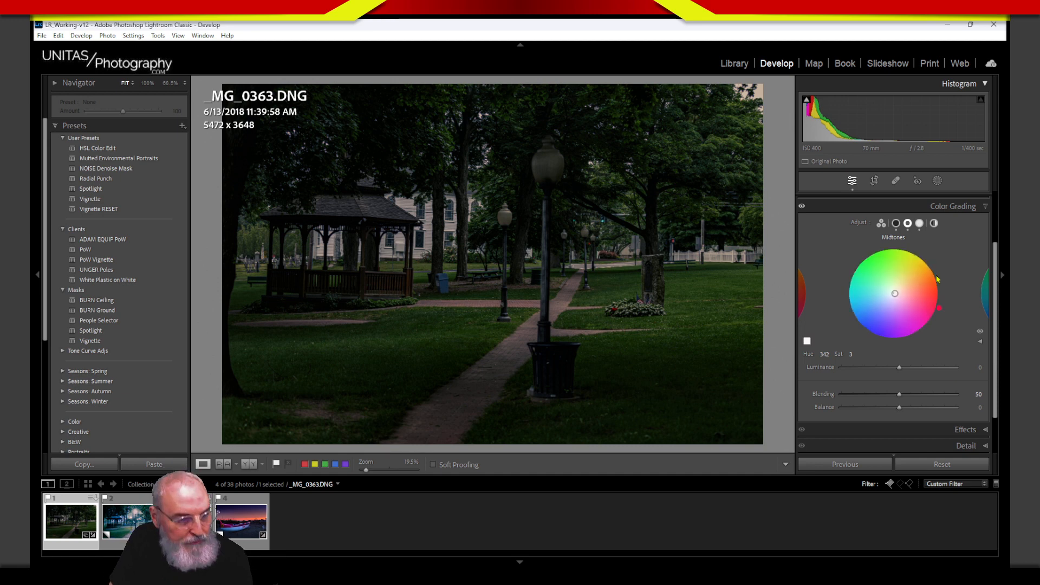
Step: Try orange, settle the midtones on pink at hue 318, saturation 24, and collapse Color Grading
left_click_drag(895, 293, 909, 296)
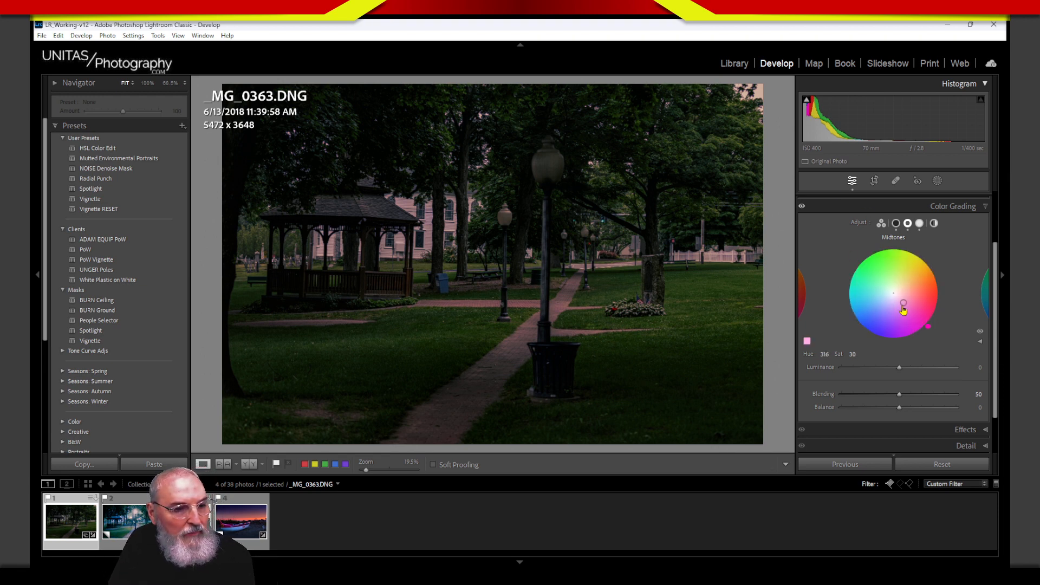
left_click_drag(896, 296, 893, 290)
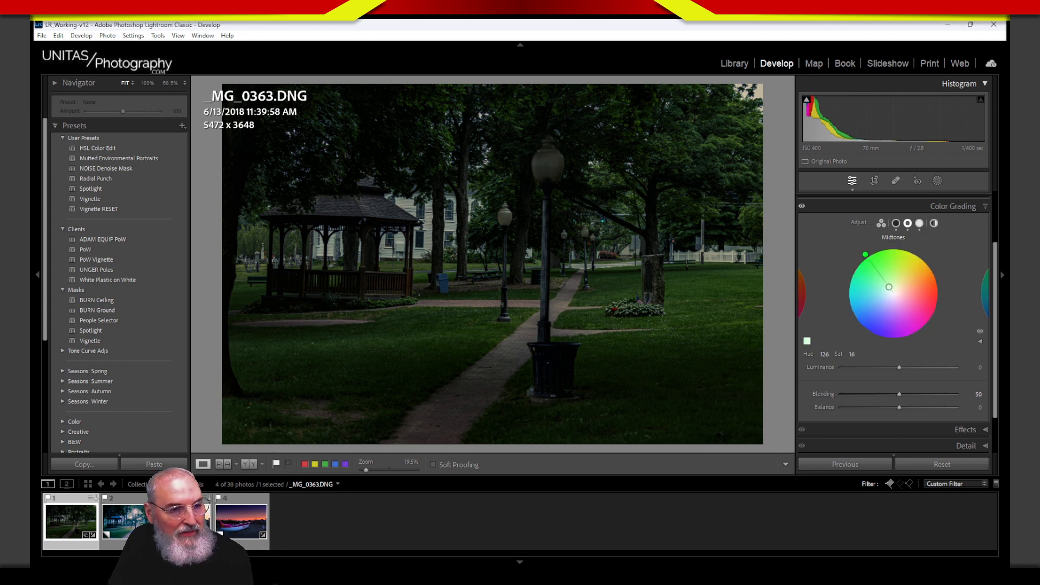
mouse_move(910, 299)
left_mouse_down()
mouse_move(905, 282)
mouse_move(908, 294)
mouse_move(877, 303)
mouse_move(904, 308)
mouse_move(901, 300)
left_mouse_up()
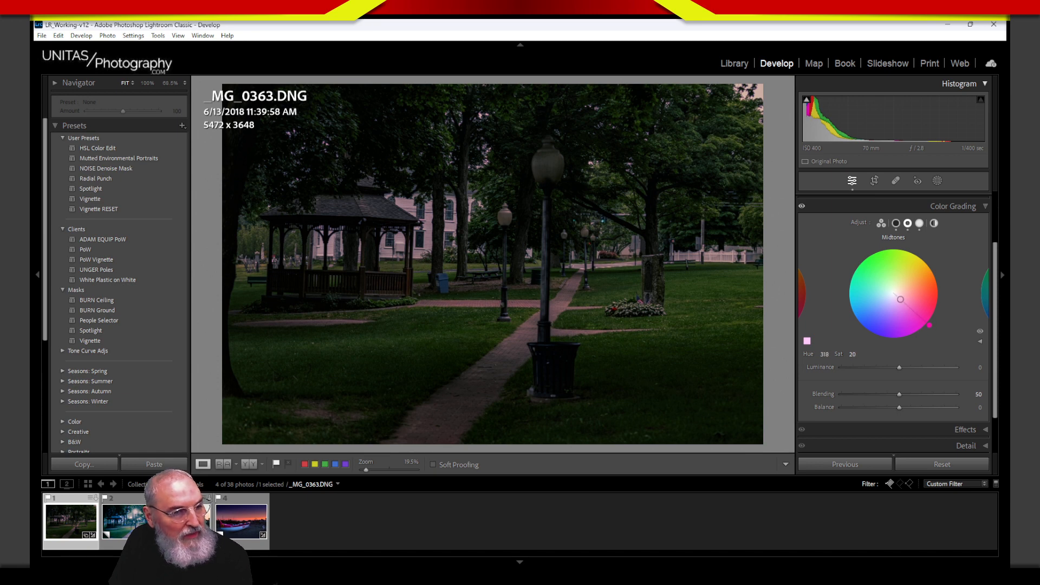
left_click_drag(902, 301, 902, 300)
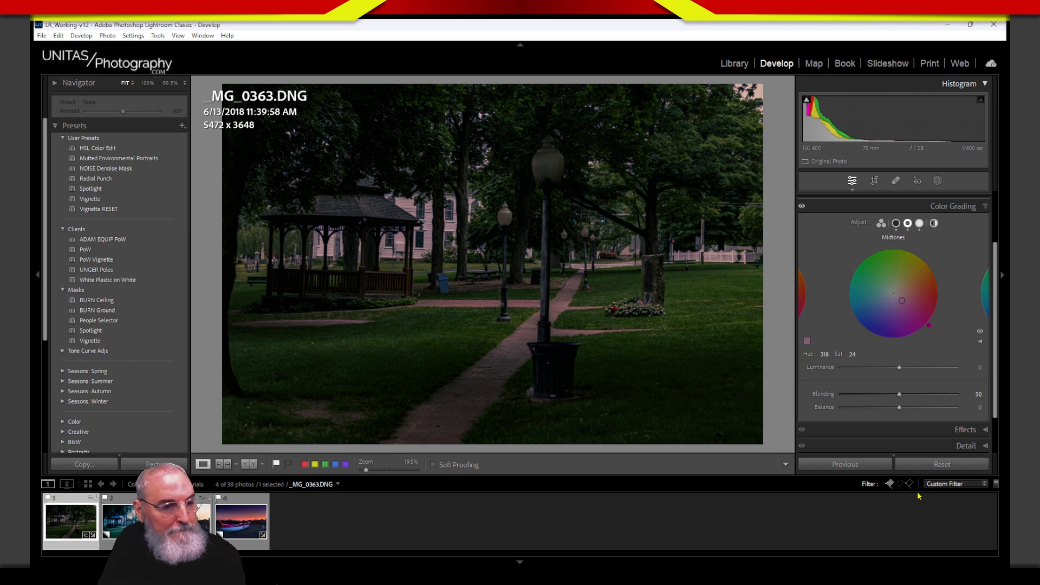
left_click(963, 206)
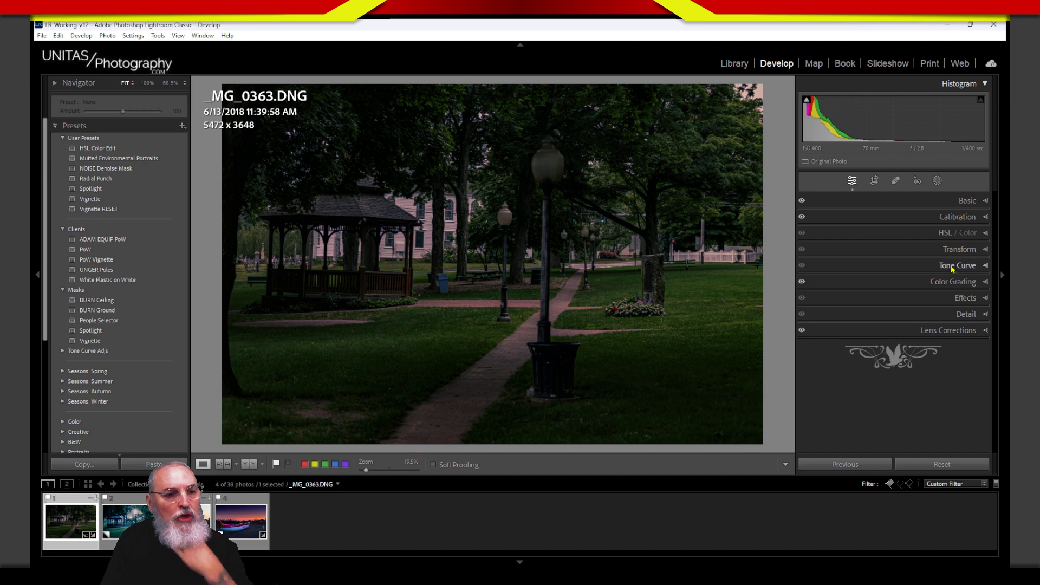
Step: Reopen Color Grading, deselect the park photo in the filmstrip and clear the screen annotation
left_click(927, 286)
left_click_drag(996, 362, 1004, 460)
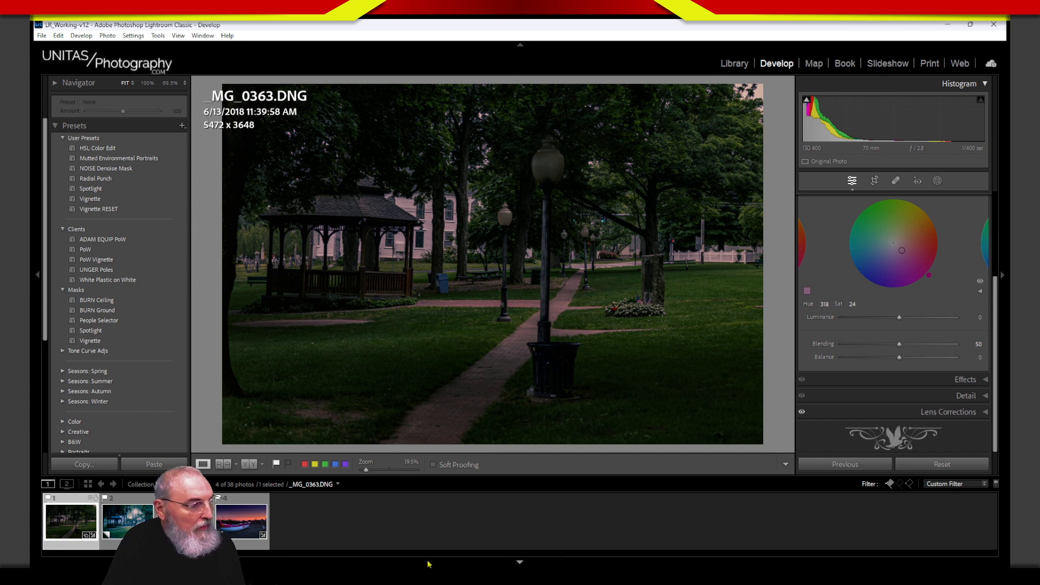
left_click(343, 538)
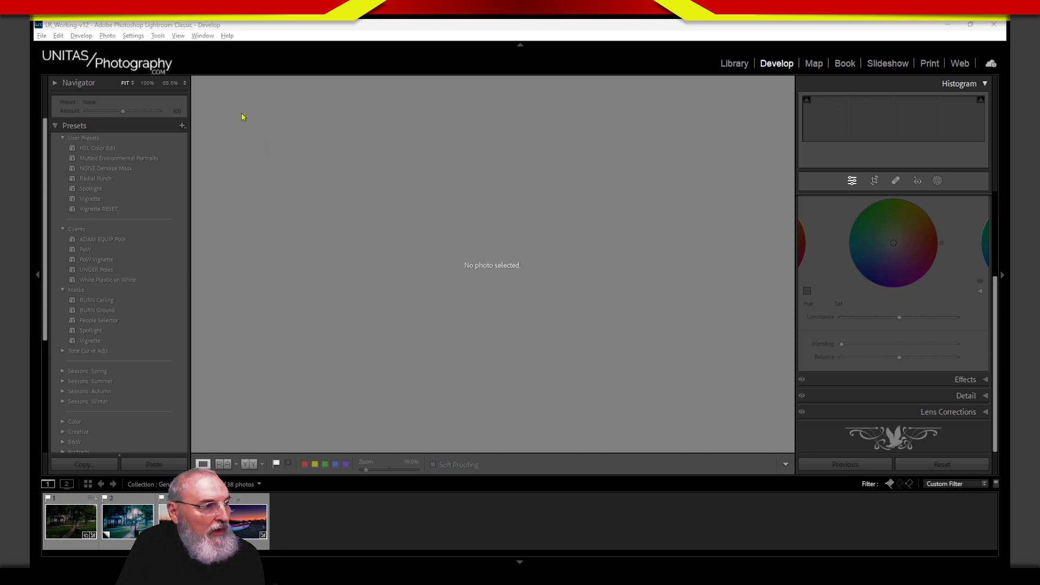
mouse_move(249, 104)
left_mouse_down()
mouse_move(215, 109)
mouse_move(222, 142)
left_mouse_up()
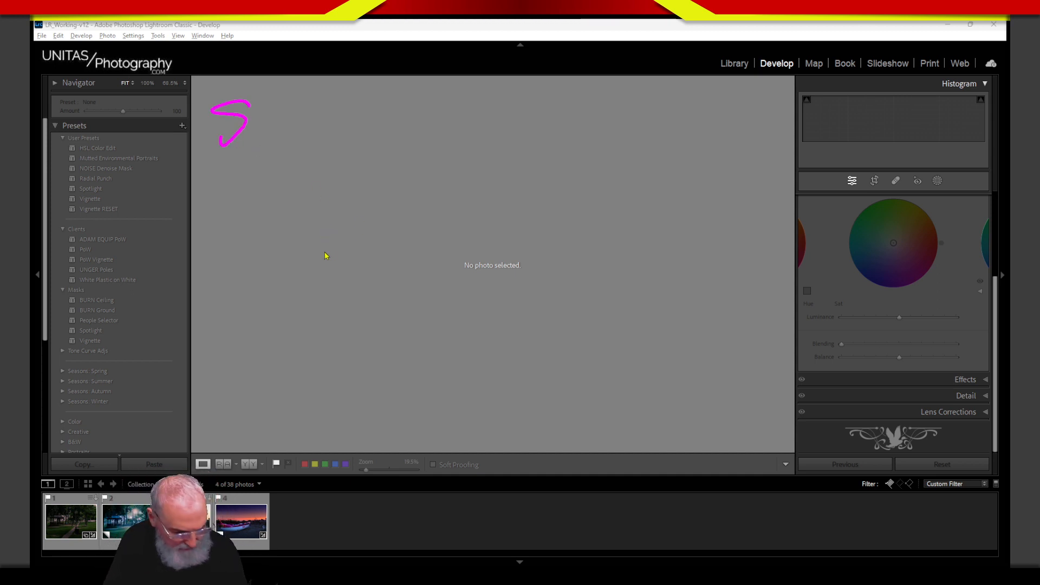
key("Escape")
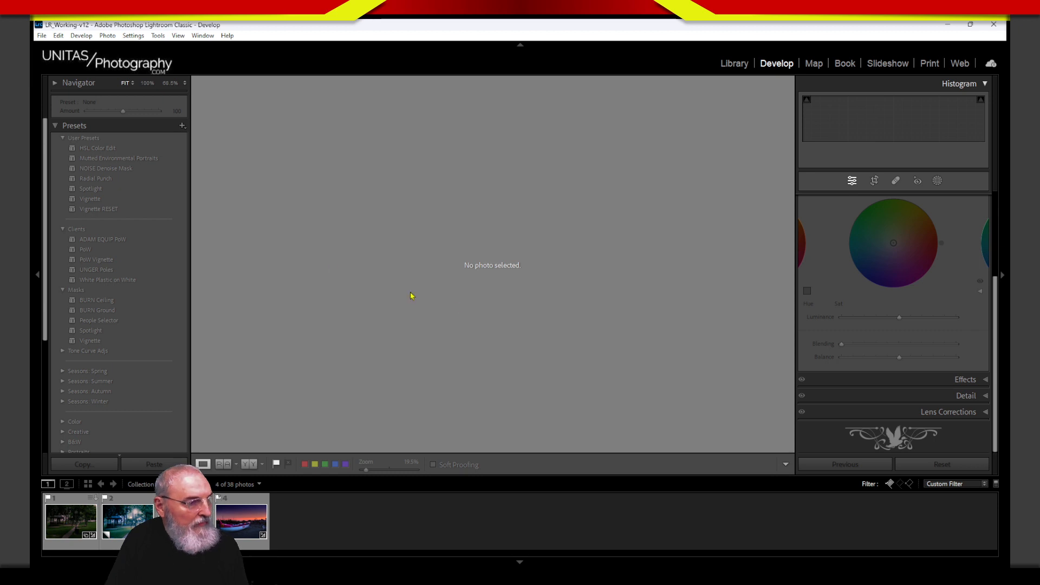
Step: Make the loupe background black and start handwriting the 'Bl' label at top left
right_click(566, 325)
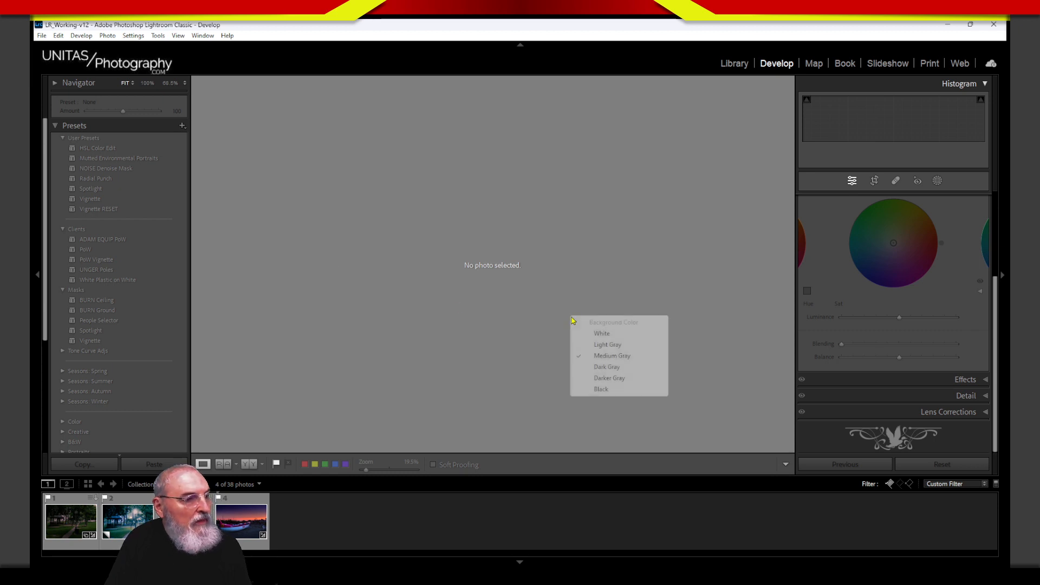
left_click(615, 392)
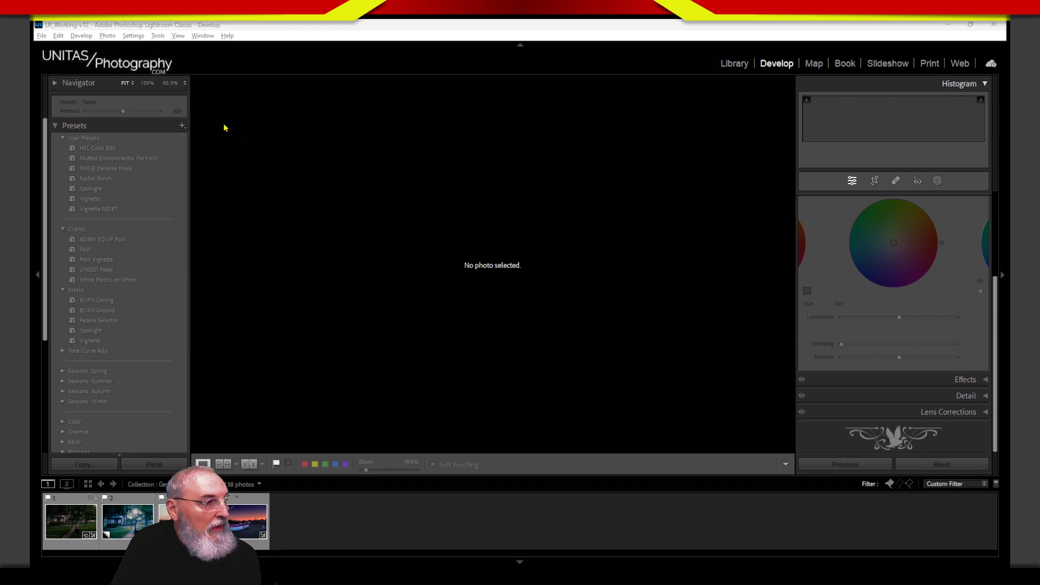
mouse_move(203, 107)
left_mouse_down()
mouse_move(224, 125)
mouse_move(209, 140)
left_mouse_up()
left_click_drag(226, 102, 237, 135)
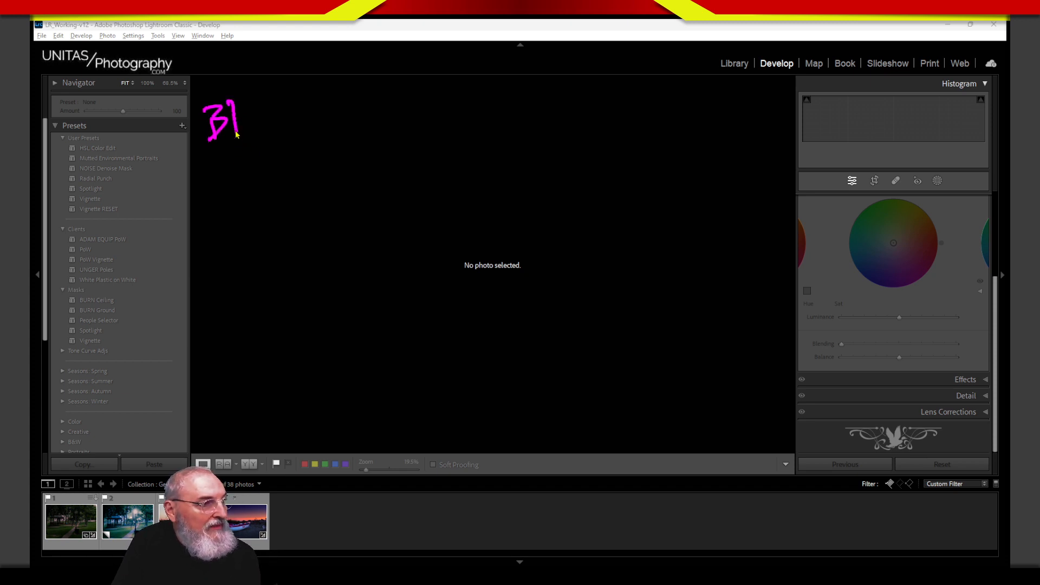
Step: Handwrite 'WHT', 'Mid Gray', 'shadows' and 'highlites', then begin a C under shadows
mouse_move(728, 101)
left_mouse_down()
mouse_move(738, 116)
mouse_move(764, 103)
mouse_move(780, 127)
mouse_move(797, 92)
left_mouse_up()
mouse_move(467, 116)
left_mouse_down()
mouse_move(501, 106)
mouse_move(501, 85)
mouse_move(512, 107)
mouse_move(482, 126)
mouse_move(504, 144)
mouse_move(529, 124)
mouse_move(533, 145)
left_mouse_up()
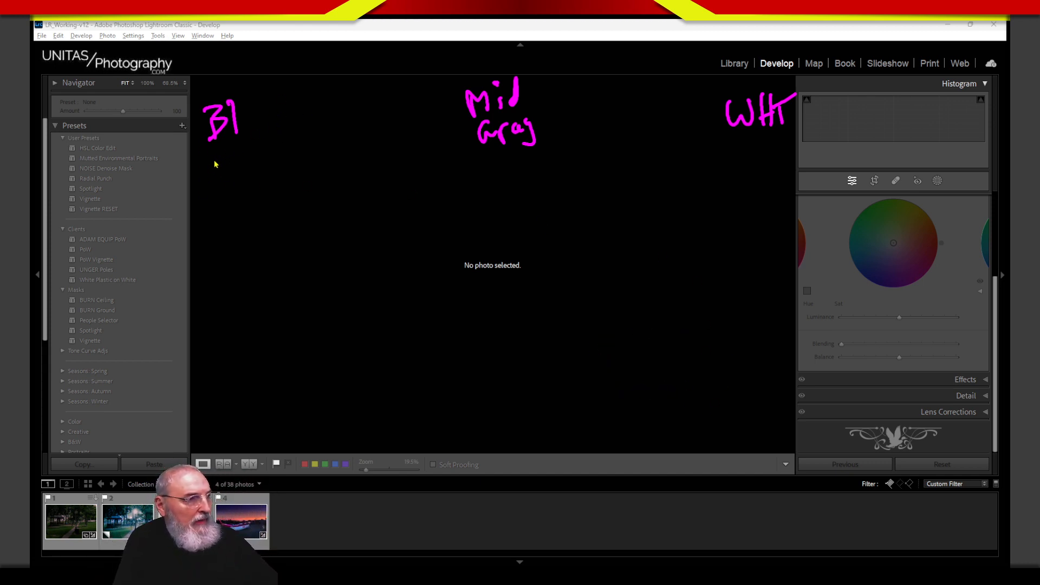
mouse_move(211, 152)
left_mouse_down()
mouse_move(199, 172)
mouse_move(221, 151)
mouse_move(260, 162)
mouse_move(325, 139)
left_mouse_up()
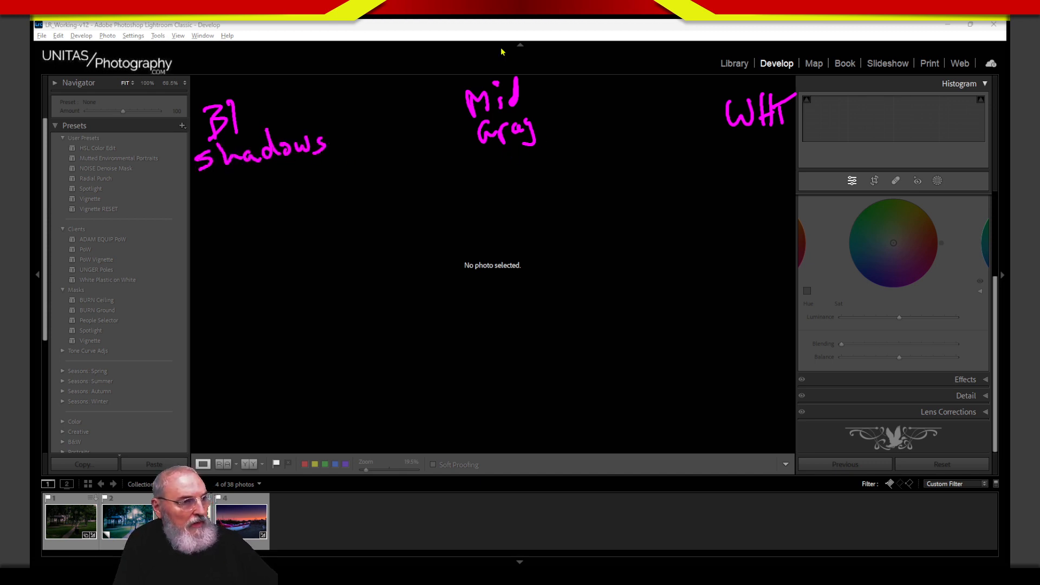
mouse_move(714, 151)
left_mouse_down()
mouse_move(752, 157)
mouse_move(779, 138)
mouse_move(793, 157)
mouse_move(803, 138)
mouse_move(801, 153)
mouse_move(835, 152)
left_mouse_up()
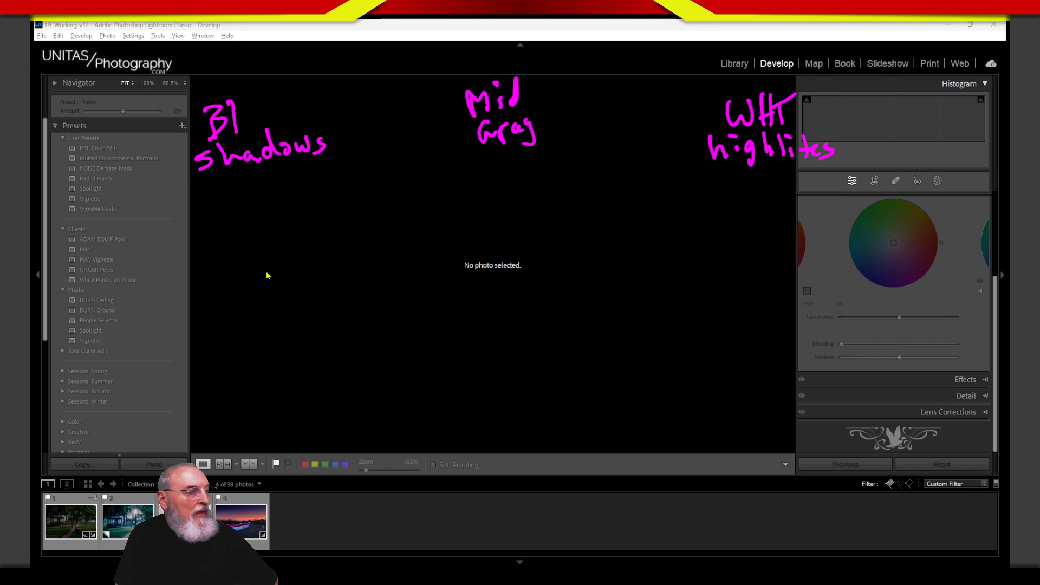
mouse_move(244, 234)
left_mouse_down()
mouse_move(204, 258)
mouse_move(251, 291)
left_mouse_up()
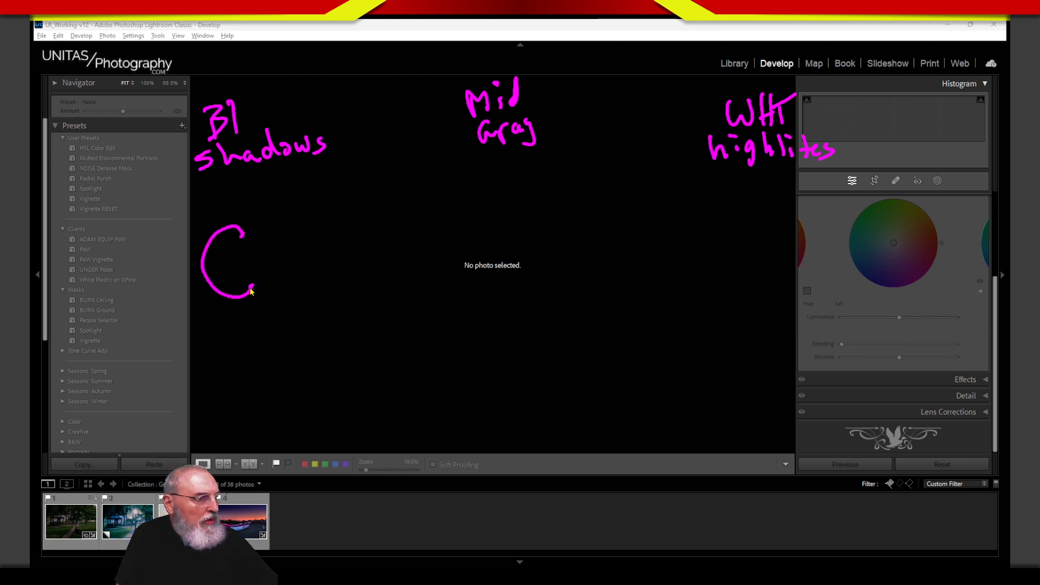
Step: Draw a W under highlights and dashed dividers between shadows, mid gray and highlights
mouse_move(719, 233)
left_mouse_down()
mouse_move(772, 286)
mouse_move(779, 212)
left_mouse_up()
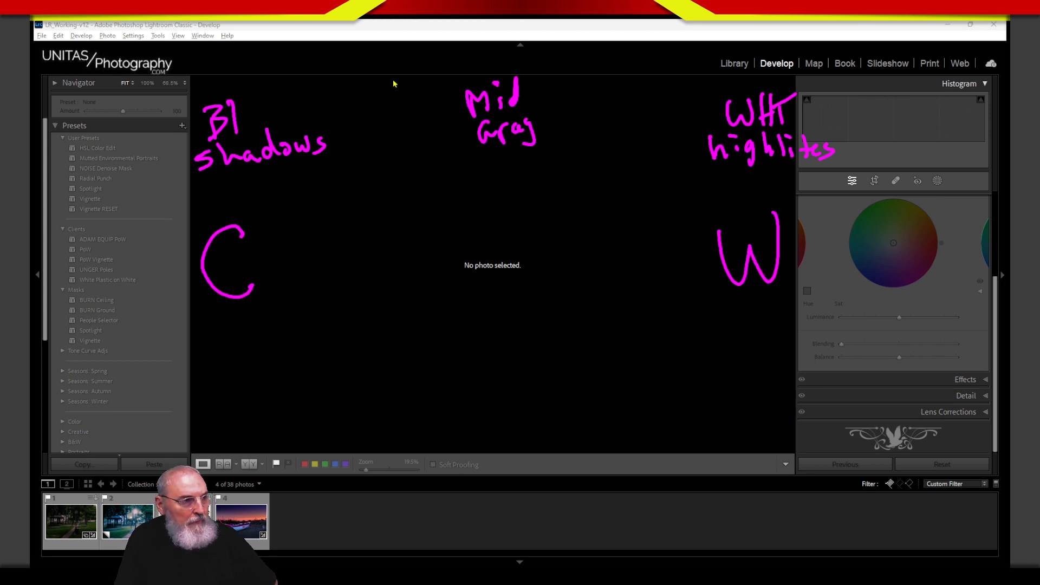
left_click_drag(391, 82, 398, 91)
left_click_drag(400, 124, 400, 143)
left_click_drag(400, 190, 401, 197)
left_click_drag(404, 245, 405, 253)
left_click_drag(407, 295, 407, 310)
left_click_drag(415, 403, 415, 441)
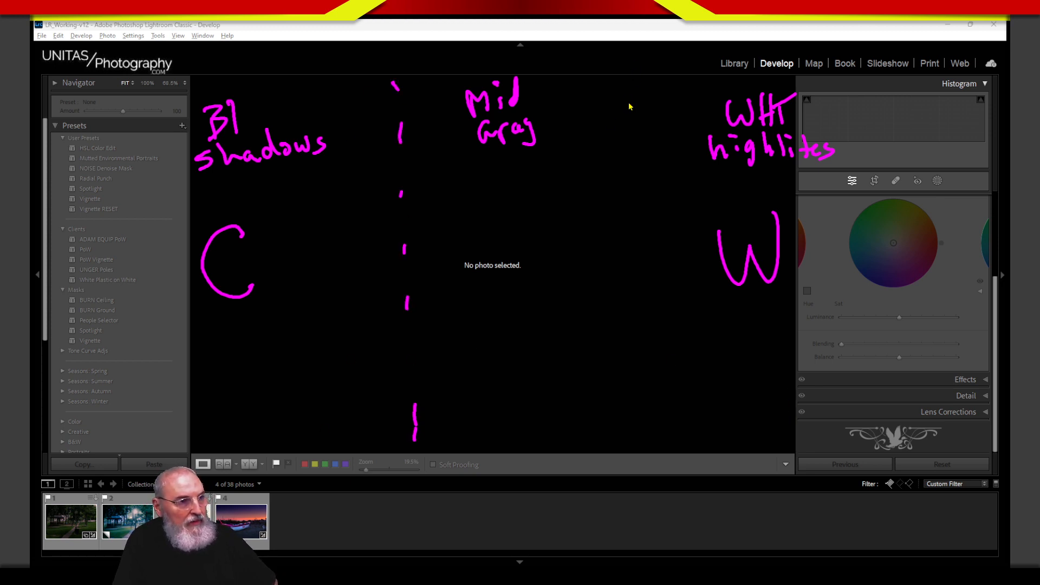
left_click_drag(627, 99, 631, 108)
left_click_drag(631, 135, 631, 157)
left_click_drag(632, 192, 633, 215)
left_click_drag(637, 263, 639, 279)
left_click_drag(641, 309, 642, 324)
left_click_drag(641, 352, 644, 428)
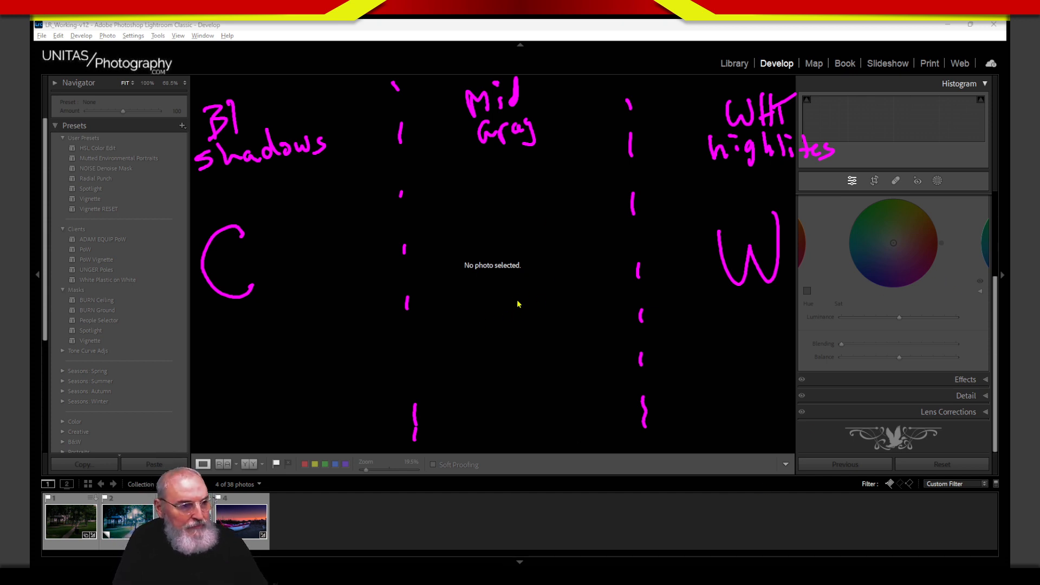
Step: Write C/W in the middle section and draw double-headed arrows across both dividers
mouse_move(485, 292)
left_mouse_down()
mouse_move(459, 298)
mouse_move(490, 323)
left_mouse_up()
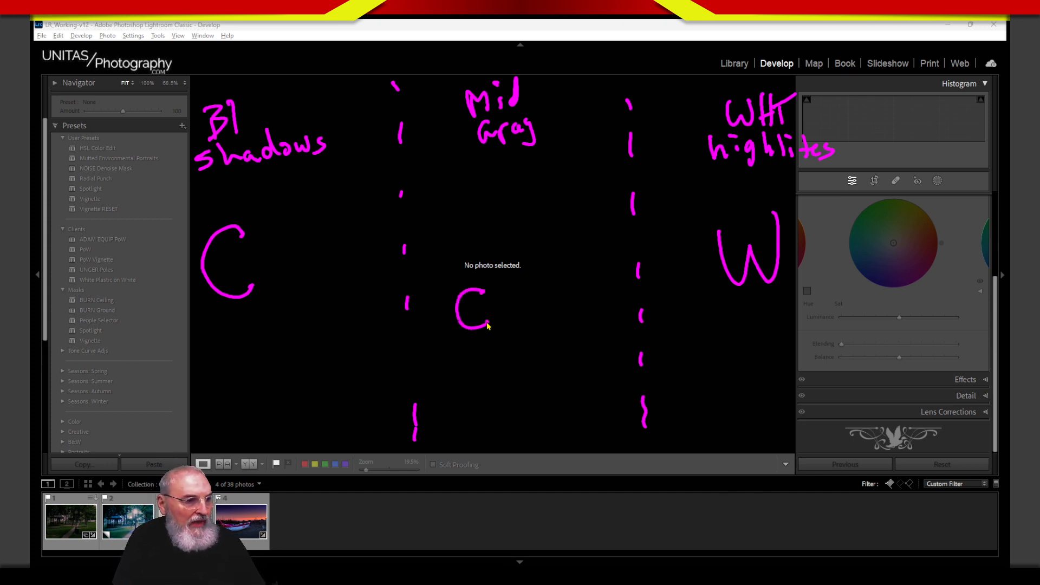
left_click_drag(533, 264, 493, 353)
mouse_move(539, 299)
left_mouse_down()
mouse_move(540, 315)
mouse_move(558, 318)
mouse_move(569, 292)
left_mouse_up()
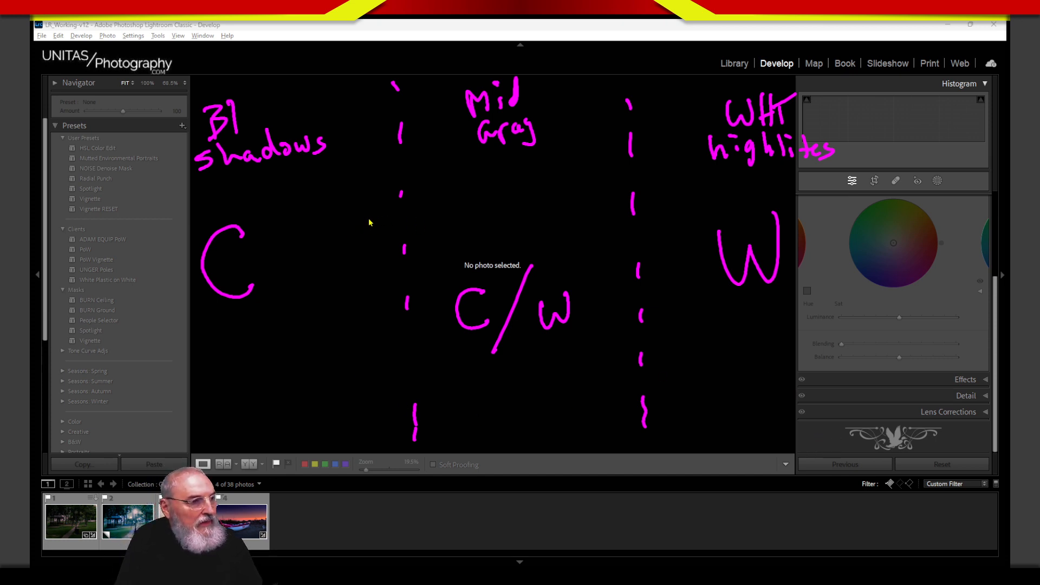
mouse_move(341, 227)
left_mouse_down()
mouse_move(429, 227)
mouse_move(433, 245)
mouse_move(403, 252)
left_mouse_up()
left_click_drag(358, 206, 366, 251)
mouse_move(623, 217)
left_mouse_down()
mouse_move(579, 225)
mouse_move(677, 207)
left_mouse_up()
mouse_move(657, 192)
left_mouse_down()
mouse_move(693, 210)
mouse_move(645, 242)
left_mouse_up()
left_click_drag(599, 207, 563, 234)
left_click_drag(564, 234, 612, 245)
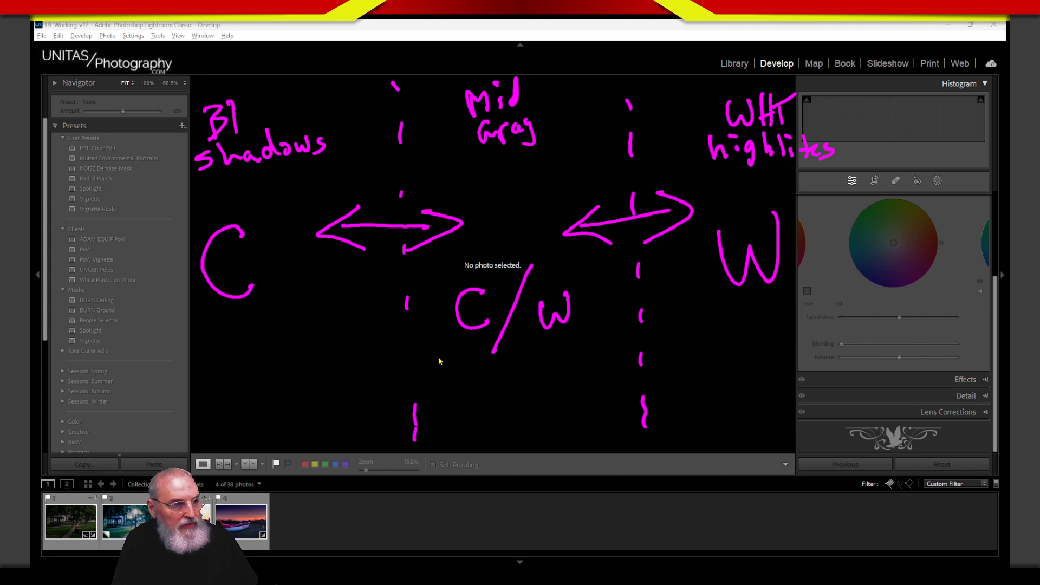
Step: Thicken both dividers, stretch the right arrow toward W, and add a lower left double arrow
left_click_drag(392, 82, 395, 96)
left_click_drag(395, 123, 391, 198)
left_click_drag(394, 228, 394, 250)
left_click_drag(399, 279, 405, 380)
left_click_drag(405, 402, 415, 428)
left_click_drag(410, 429, 408, 453)
left_click_drag(630, 142, 632, 174)
left_click_drag(634, 193, 635, 216)
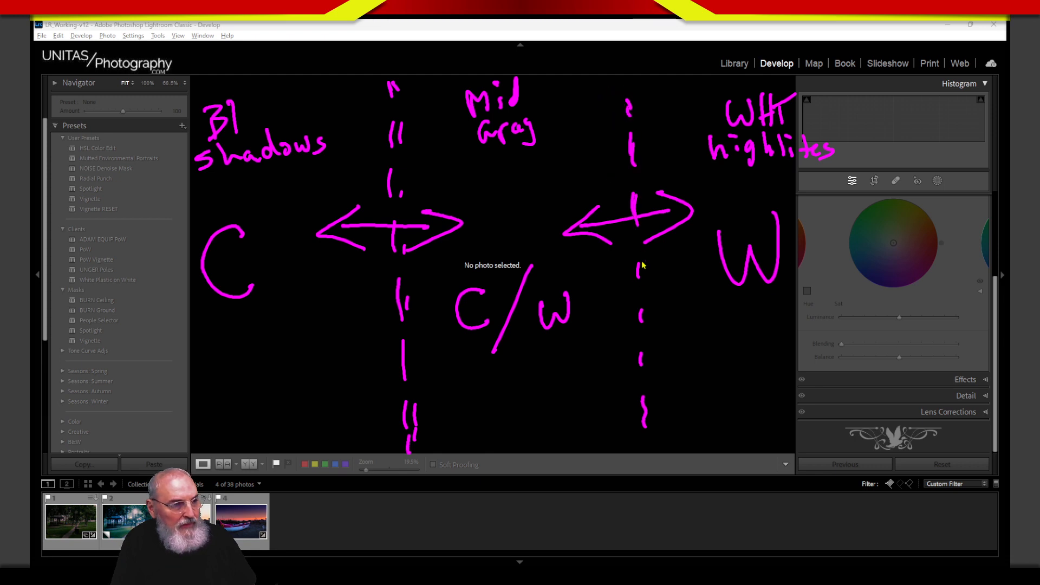
left_click_drag(639, 263, 640, 306)
left_click_drag(642, 334, 647, 414)
left_click_drag(646, 426, 648, 446)
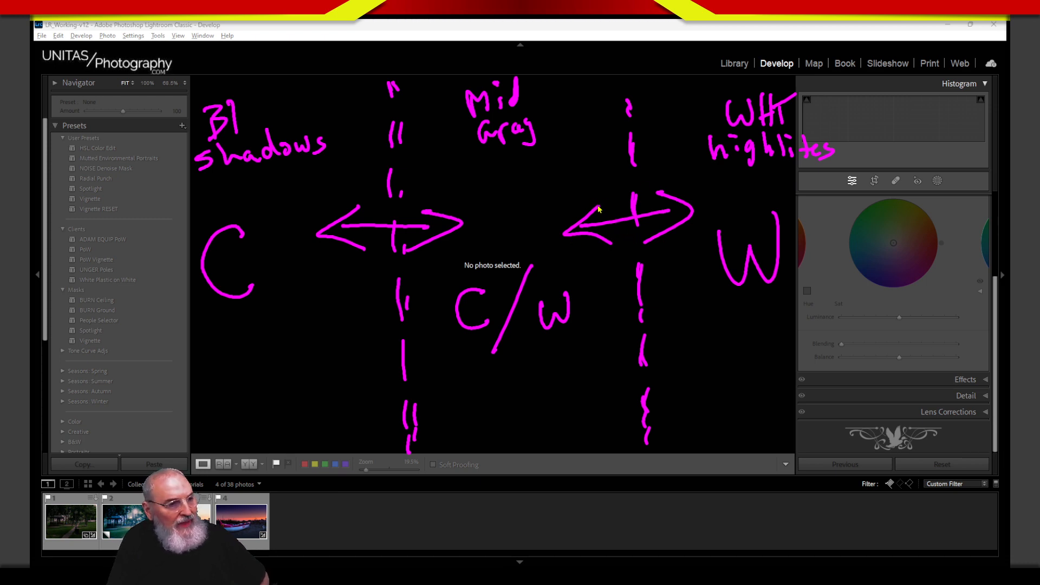
mouse_move(534, 226)
left_mouse_down()
mouse_move(720, 200)
mouse_move(661, 186)
mouse_move(748, 204)
mouse_move(587, 213)
mouse_move(606, 173)
mouse_move(578, 230)
mouse_move(612, 242)
left_mouse_up()
mouse_move(374, 364)
left_mouse_down()
mouse_move(421, 362)
mouse_move(393, 381)
left_mouse_up()
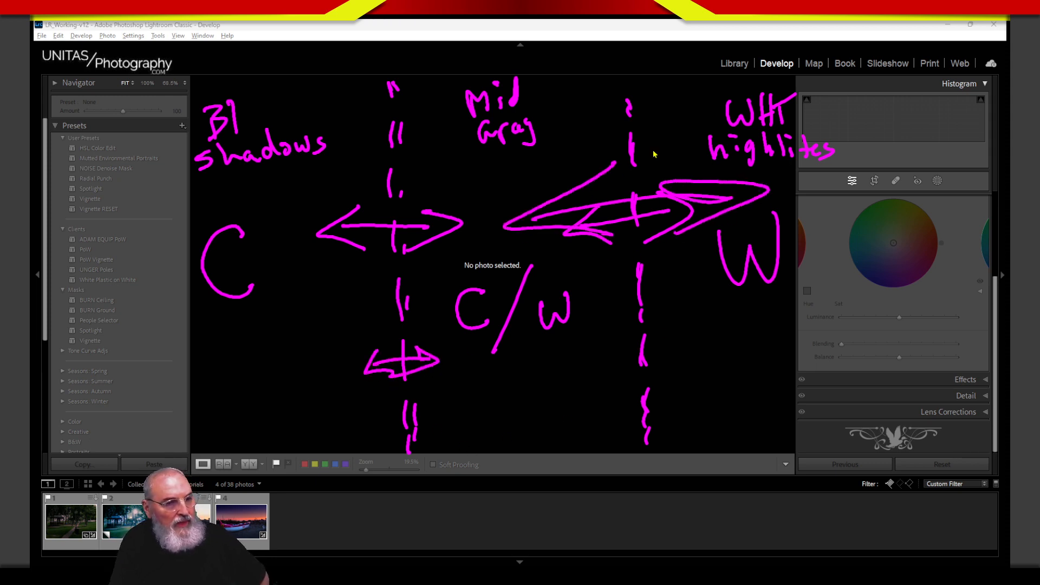
mouse_move(648, 212)
left_mouse_down()
mouse_move(585, 209)
mouse_move(669, 200)
left_mouse_up()
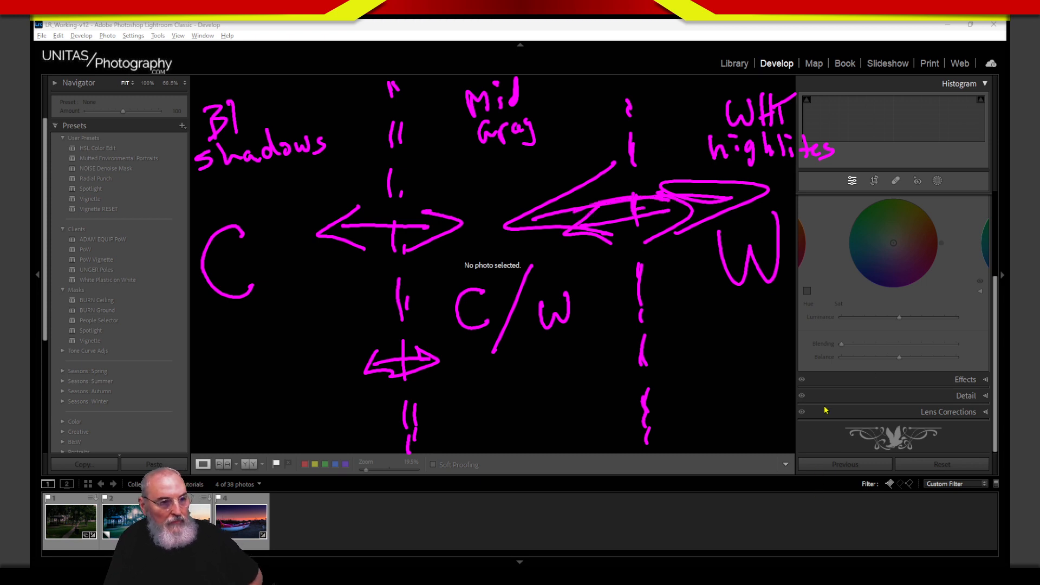
Step: Clear the diagram, reopen the park gazebo photo, and tint its highlights yellow (Hue 48, Sat 99)
key("Escape")
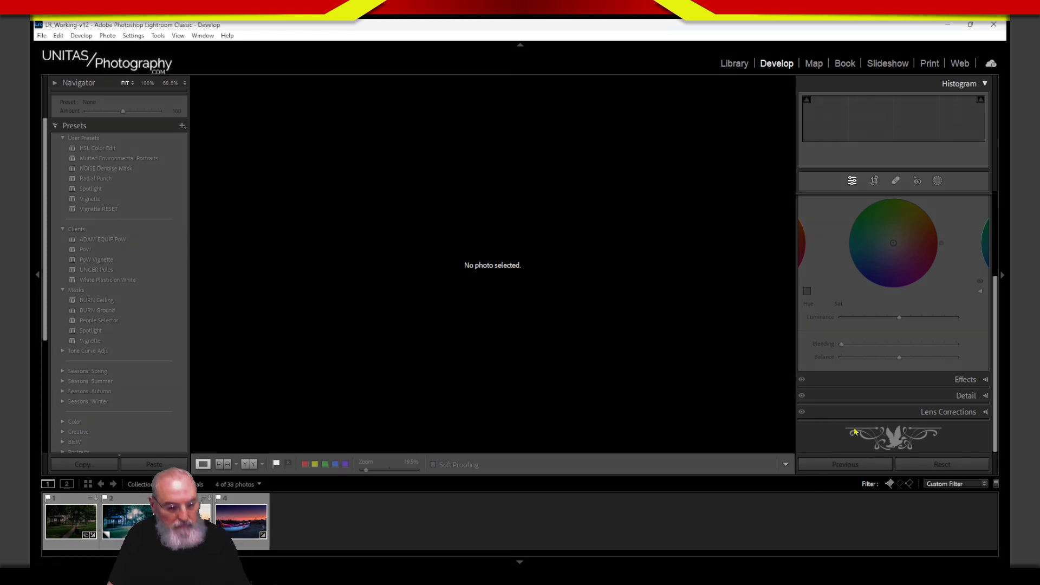
left_click(74, 530)
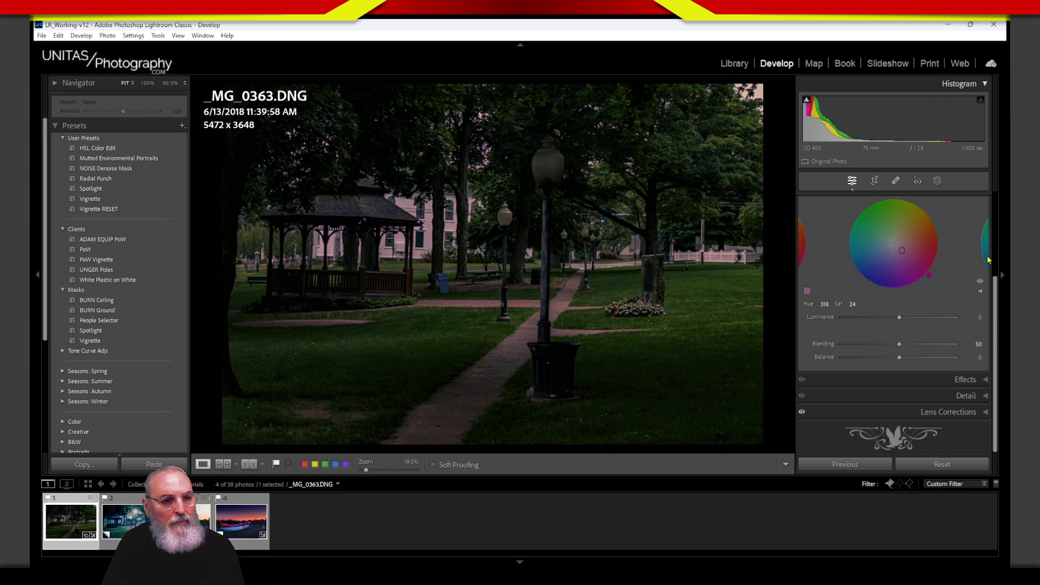
scroll(978, 247, "up", 3)
left_click(919, 260)
left_click_drag(926, 297, 920, 300)
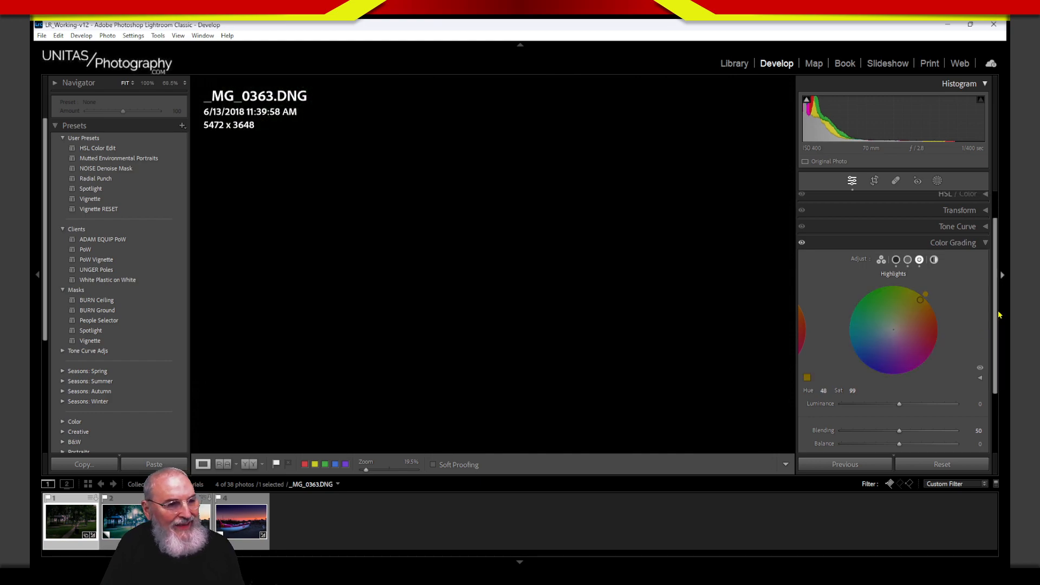
Step: Set the highlights' luminance to +7 and Color Grading blending to 57
left_click(999, 318)
left_click(999, 318)
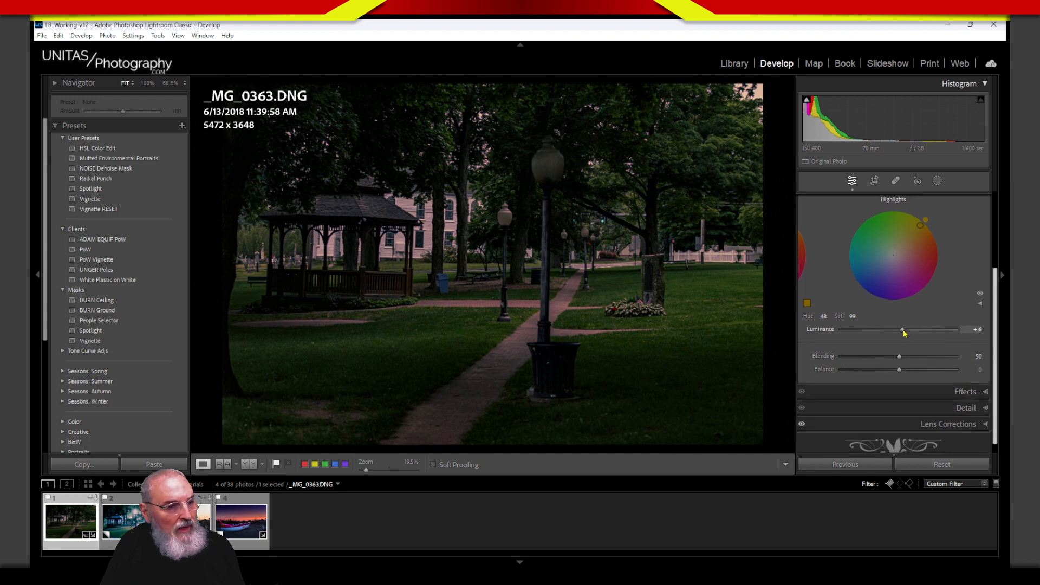
left_click_drag(900, 330, 820, 360)
left_click_drag(894, 357, 848, 367)
left_click_drag(949, 360, 899, 373)
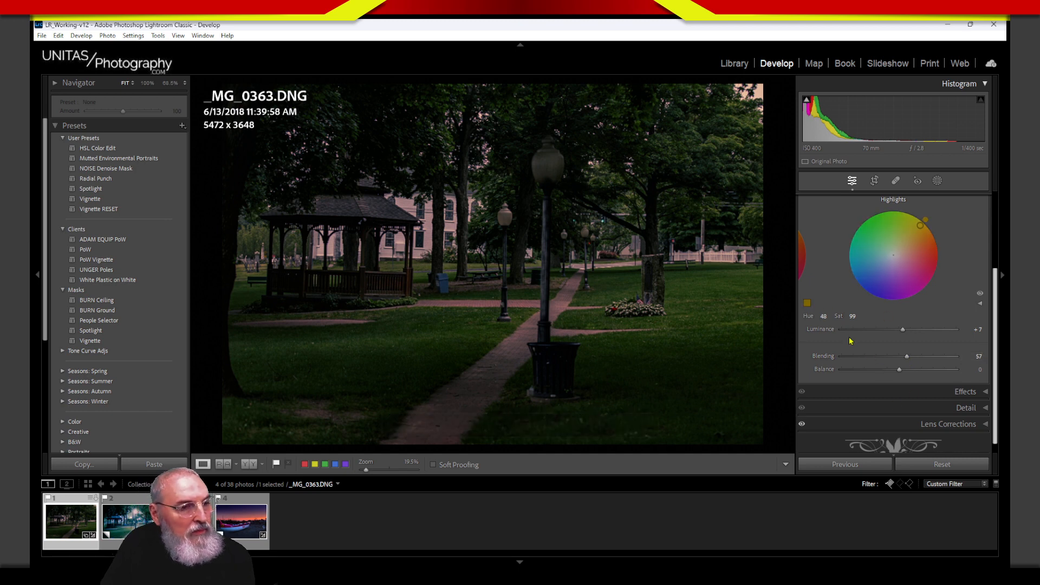
scroll(993, 233, "up", 5)
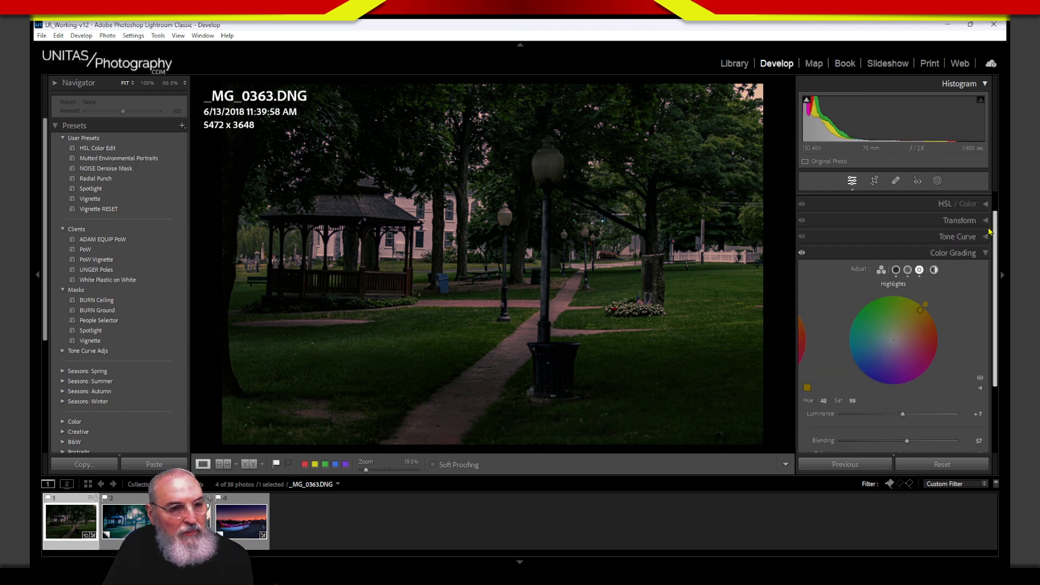
left_click(937, 254)
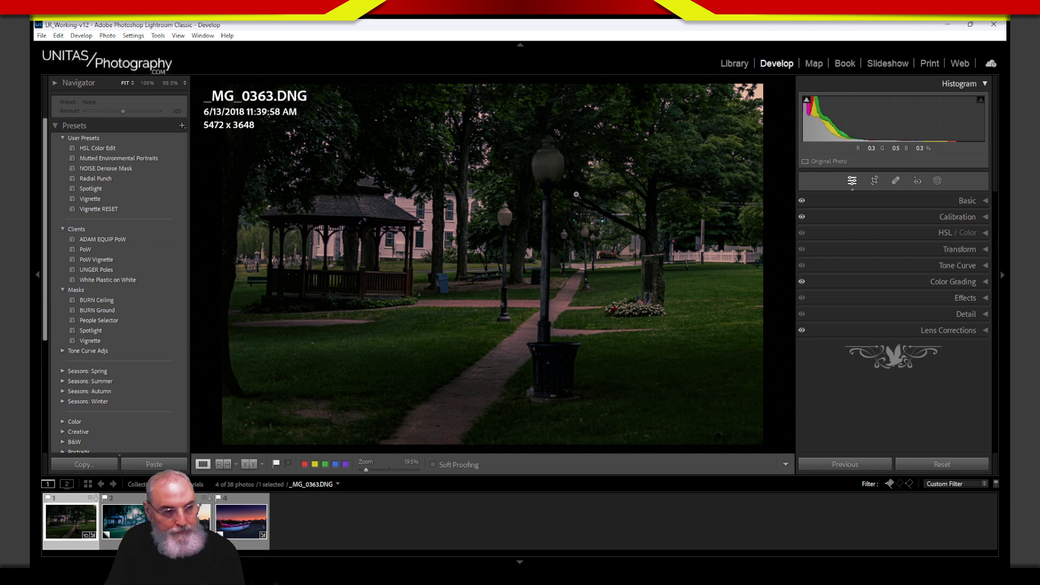
mouse_move(546, 170)
left_mouse_down()
mouse_move(543, 155)
mouse_move(550, 187)
mouse_move(552, 144)
mouse_move(520, 142)
mouse_move(522, 190)
mouse_move(538, 206)
mouse_move(570, 189)
mouse_move(580, 162)
left_mouse_up()
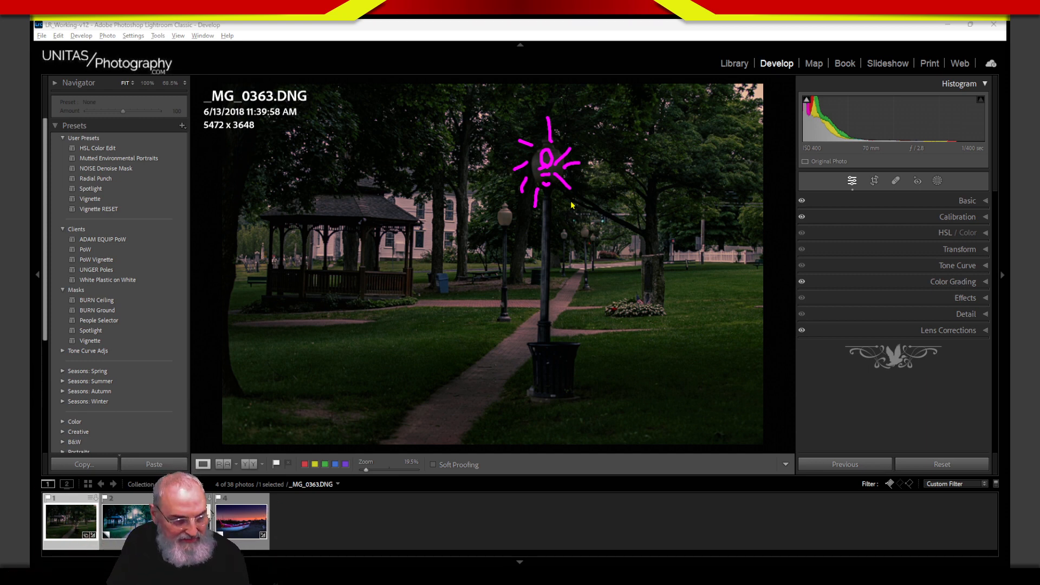
key("ctrl+alt+g")
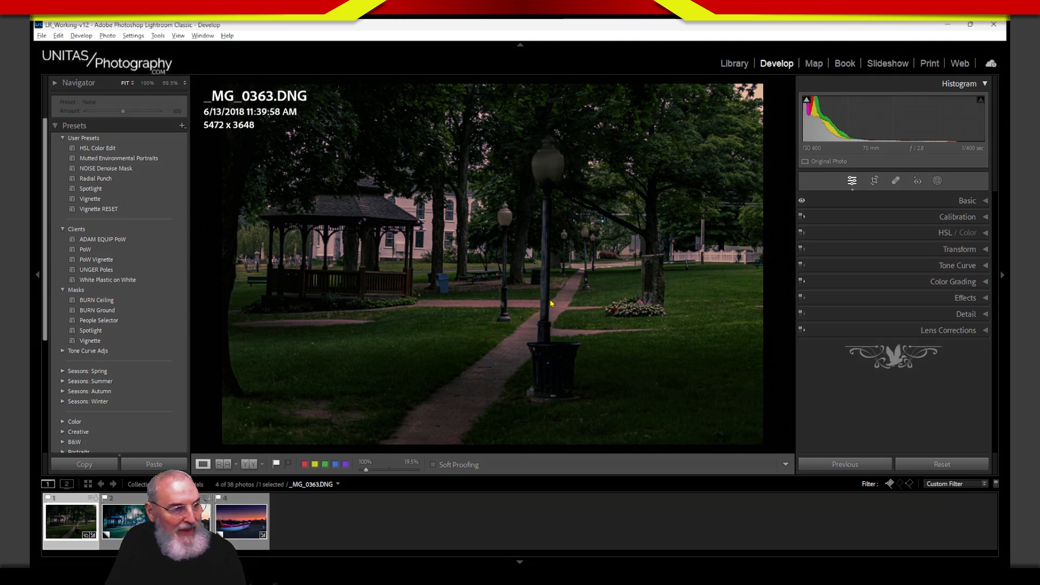
left_click_drag(508, 222, 504, 315)
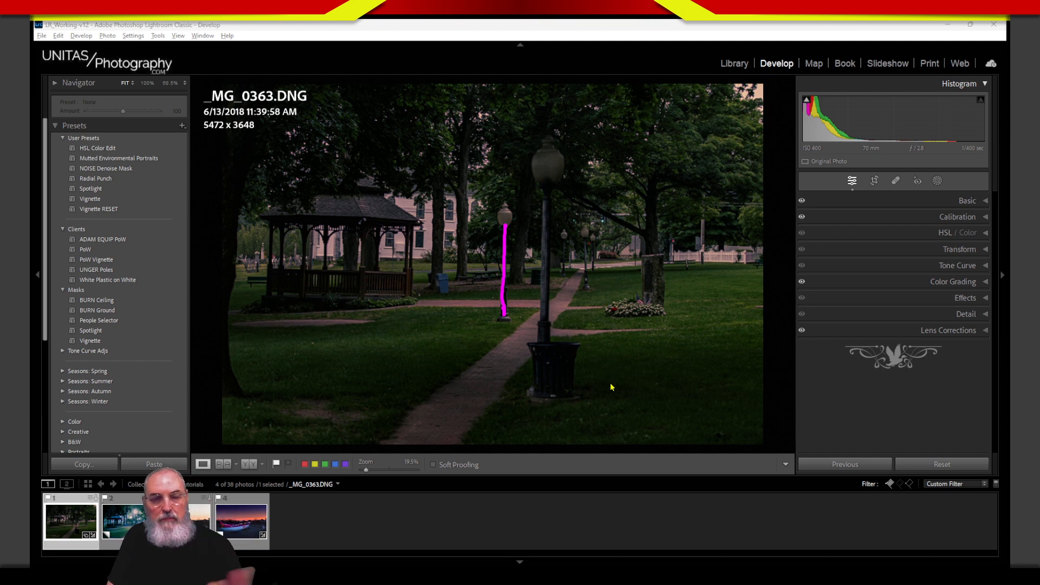
left_click_drag(501, 126, 510, 196)
left_click_drag(429, 153, 492, 211)
left_click_drag(473, 222, 393, 287)
left_click_drag(494, 250, 437, 330)
left_click_drag(526, 256, 590, 330)
left_click_drag(548, 226, 641, 213)
left_click_drag(557, 194, 637, 69)
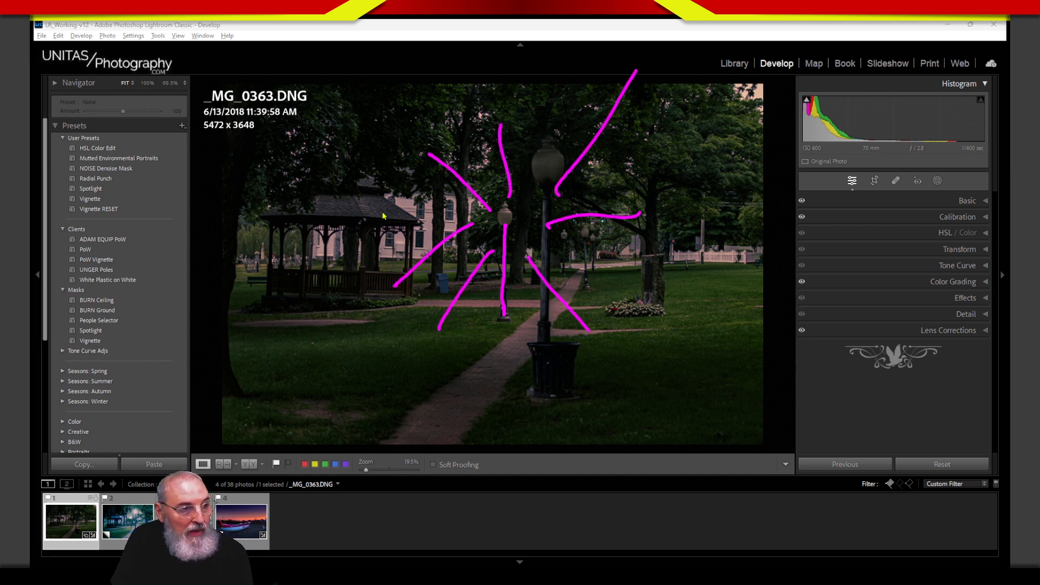
mouse_move(380, 189)
left_mouse_down()
mouse_move(362, 210)
mouse_move(410, 217)
mouse_move(384, 201)
mouse_move(402, 298)
mouse_move(362, 280)
mouse_move(366, 308)
mouse_move(410, 298)
mouse_move(405, 269)
left_mouse_up()
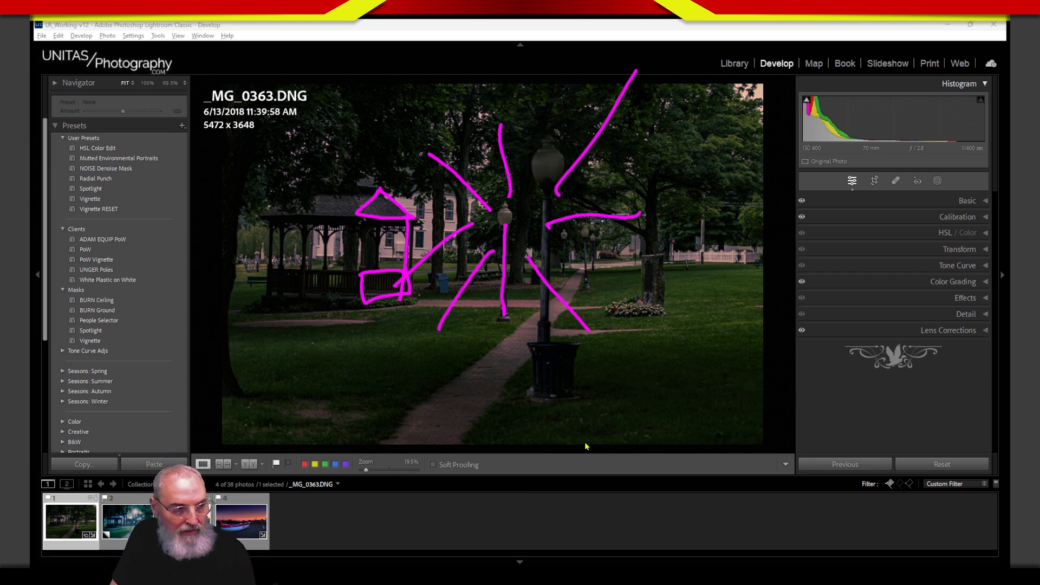
key("Escape")
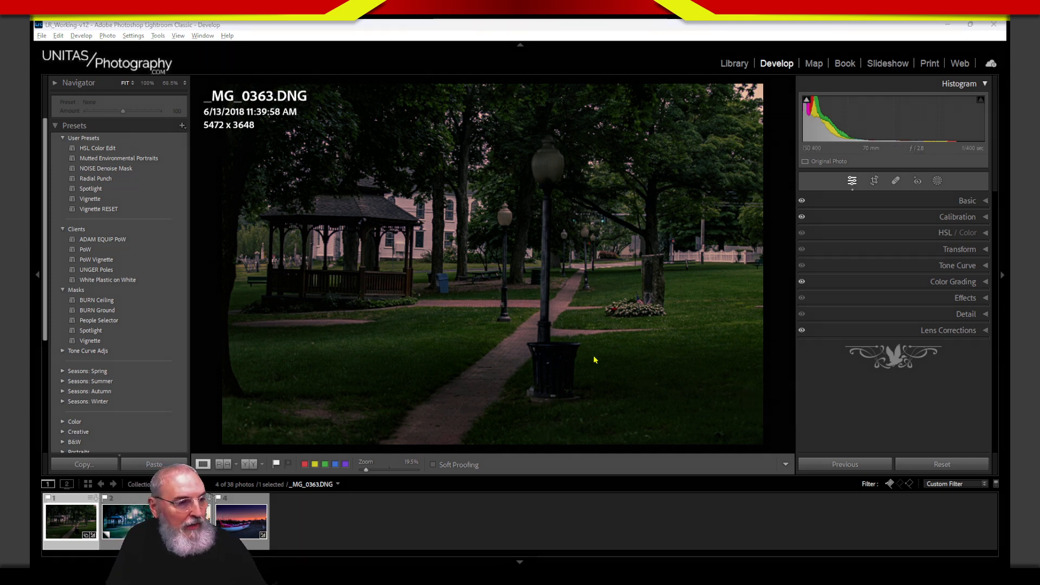
mouse_move(530, 350)
left_mouse_down()
mouse_move(580, 346)
mouse_move(573, 386)
mouse_move(541, 401)
mouse_move(538, 369)
mouse_move(546, 347)
mouse_move(578, 346)
mouse_move(571, 404)
mouse_move(541, 391)
mouse_move(534, 351)
left_mouse_up()
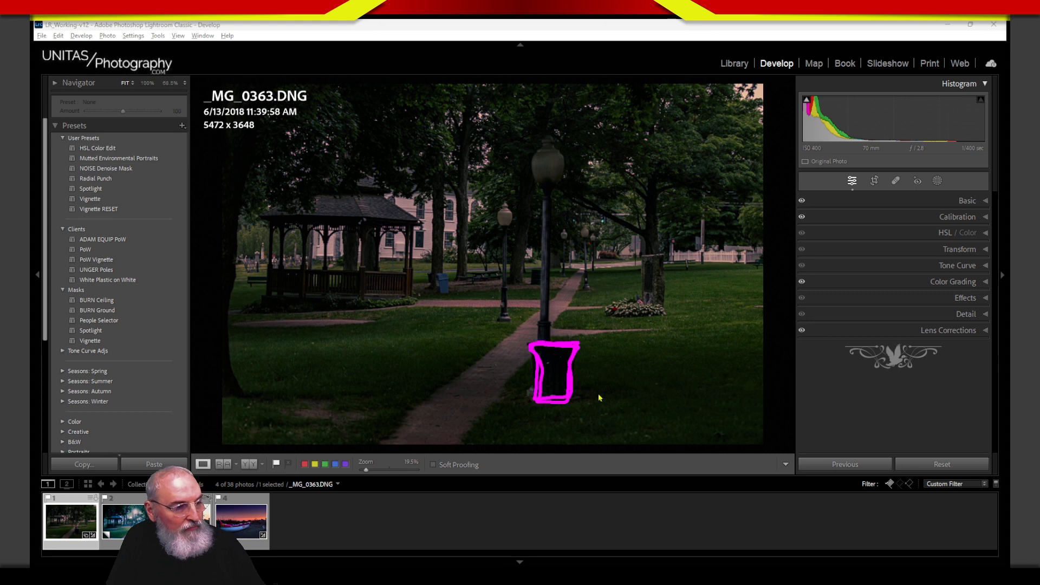
mouse_move(552, 188)
left_mouse_down()
mouse_move(537, 231)
mouse_move(562, 265)
left_mouse_up()
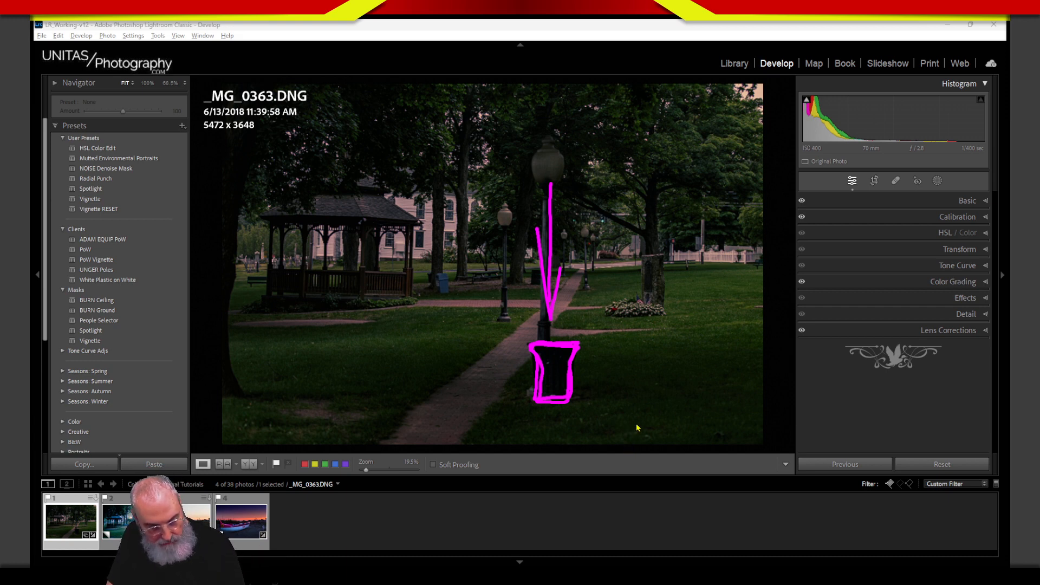
key("Escape")
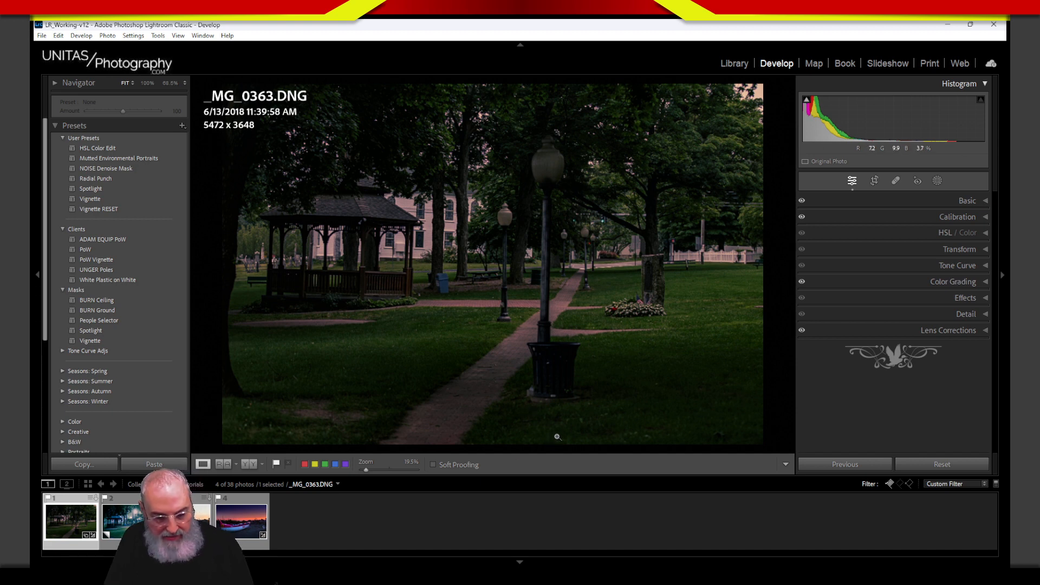
mouse_move(531, 369)
left_mouse_down()
mouse_move(469, 368)
mouse_move(443, 423)
mouse_move(633, 424)
mouse_move(632, 364)
mouse_move(520, 368)
mouse_move(657, 376)
mouse_move(610, 441)
mouse_move(428, 410)
mouse_move(643, 366)
mouse_move(450, 390)
mouse_move(603, 430)
mouse_move(624, 361)
mouse_move(433, 389)
mouse_move(672, 396)
mouse_move(533, 358)
left_mouse_up()
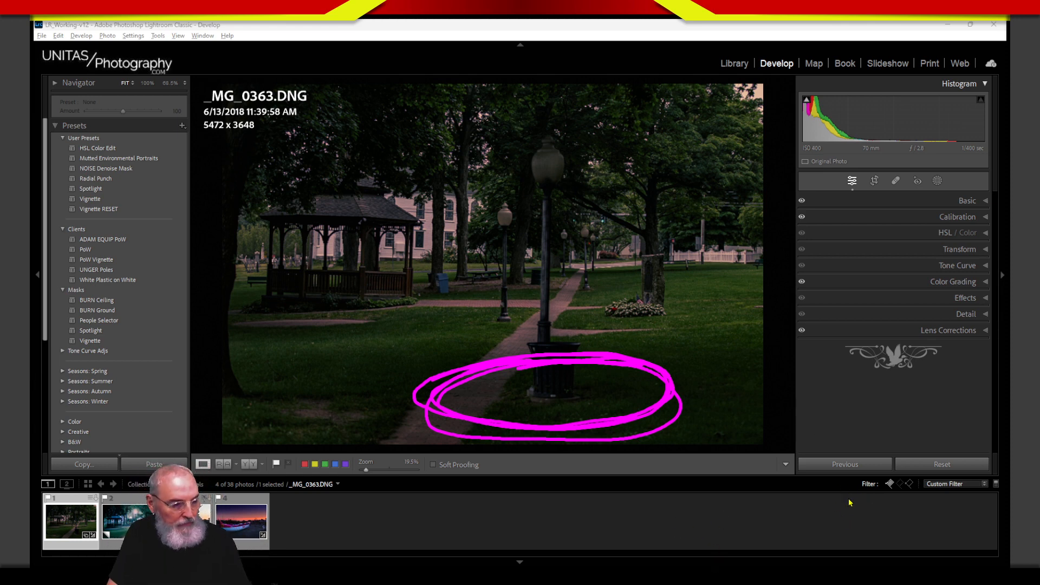
key("Escape")
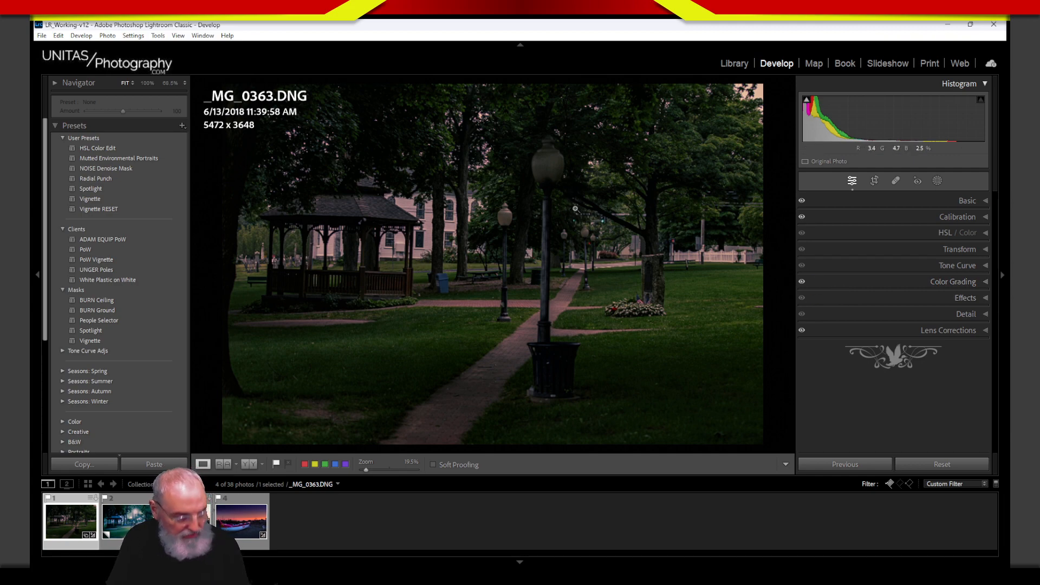
key("z")
key("z")
Step: Inspect the lamp posts at 100% and 68.5% via the Navigator, then return to Fit view
left_click(599, 248)
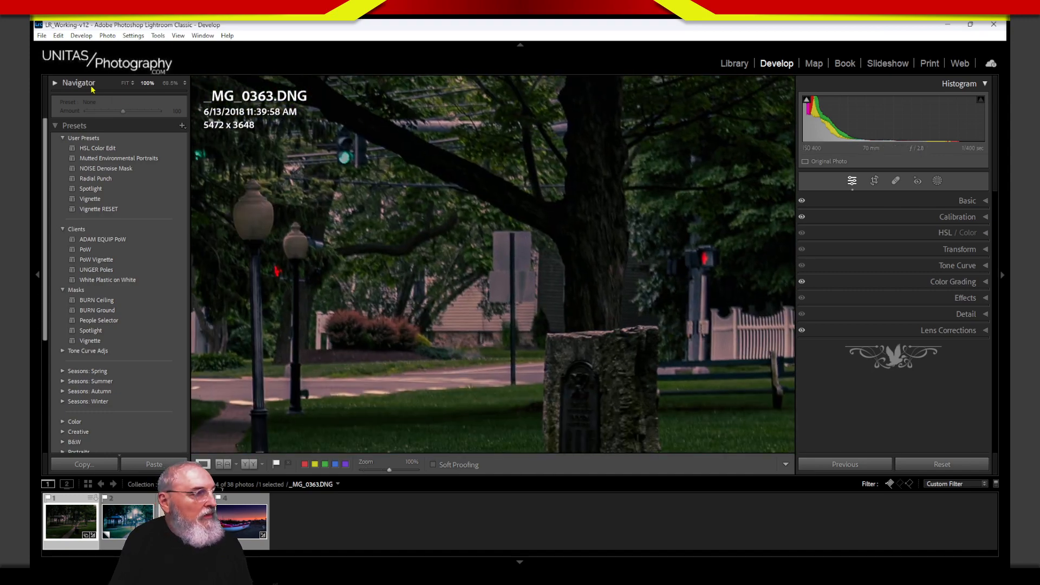
left_click(60, 84)
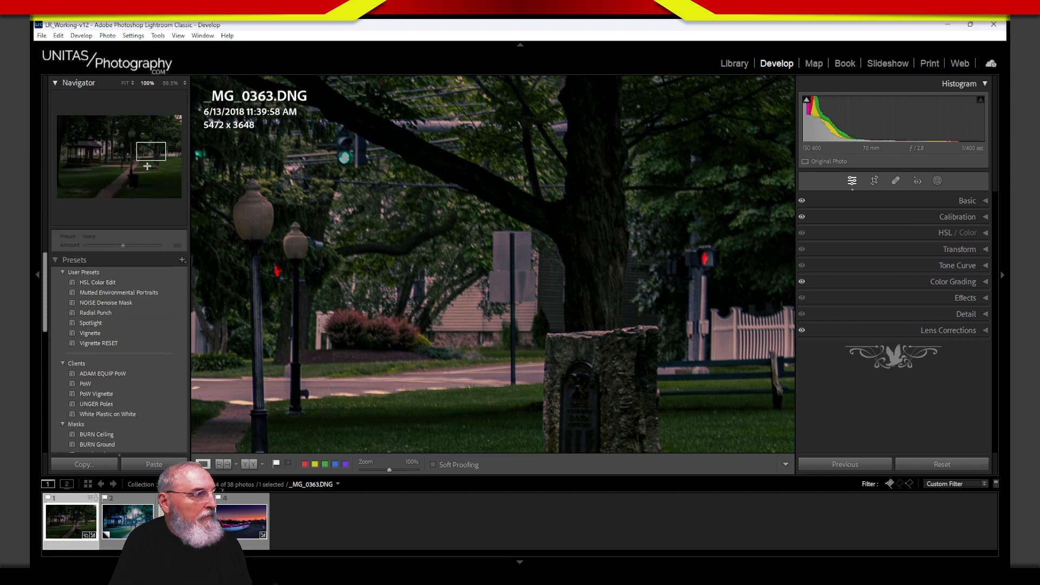
left_click_drag(153, 156, 129, 152)
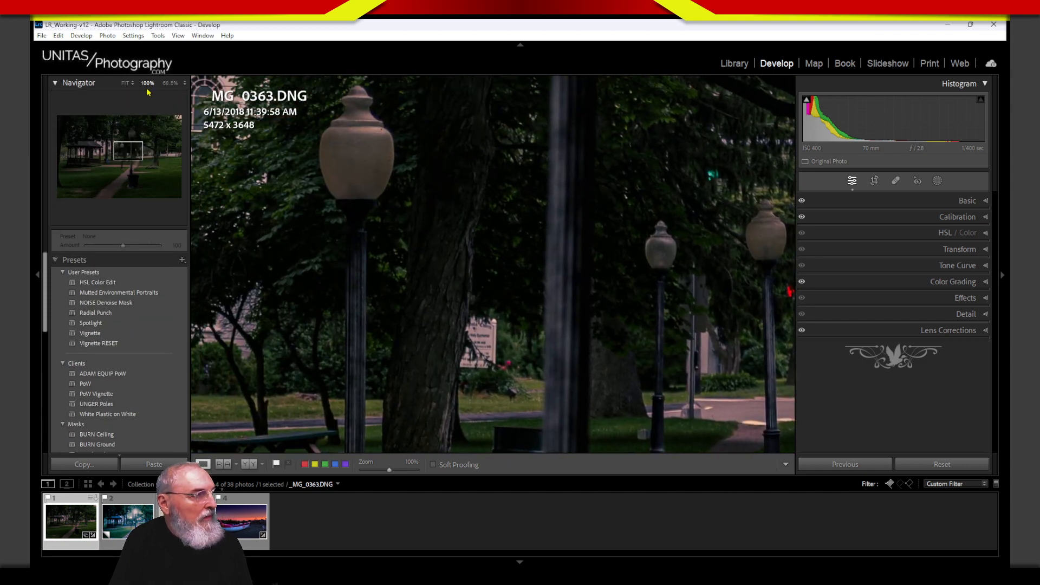
left_click(169, 84)
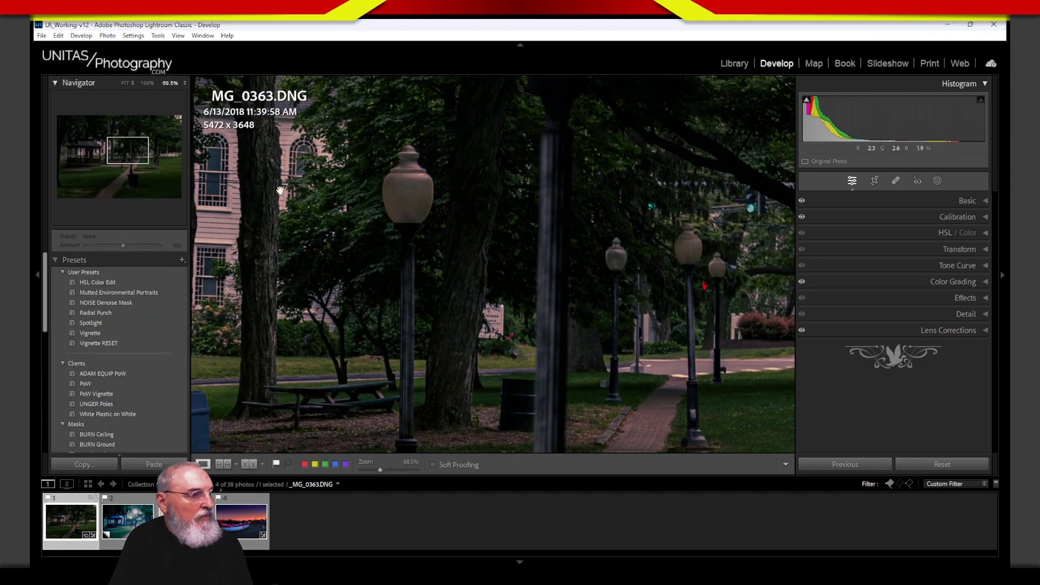
left_click_drag(584, 354, 571, 404)
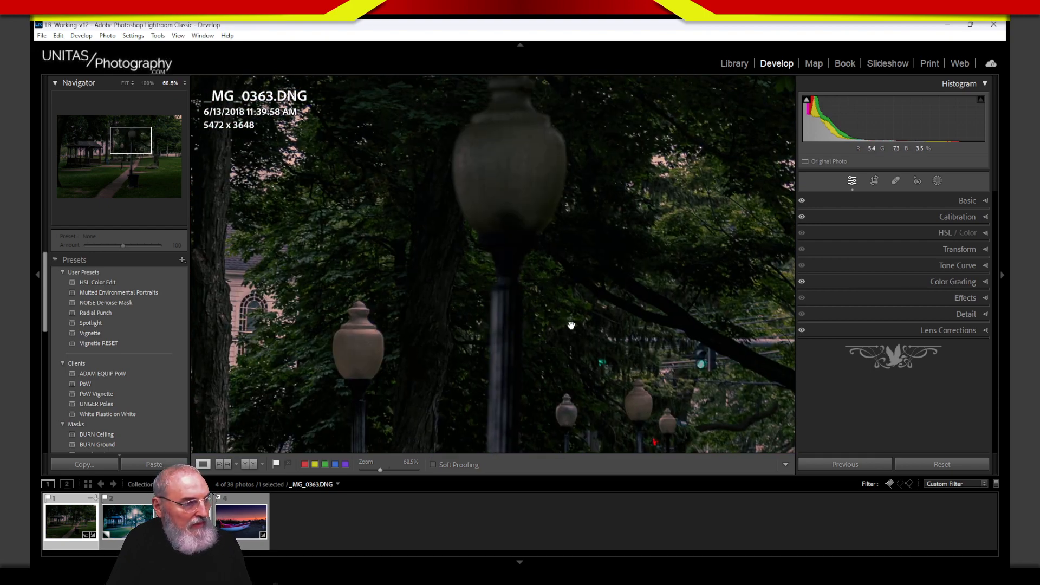
left_click_drag(571, 326, 601, 401)
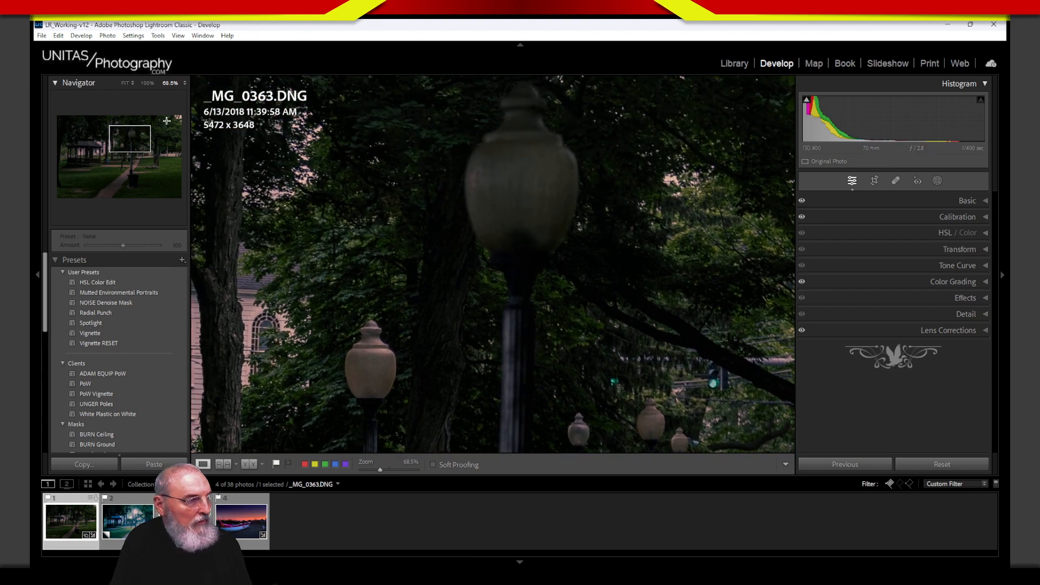
left_click(126, 84)
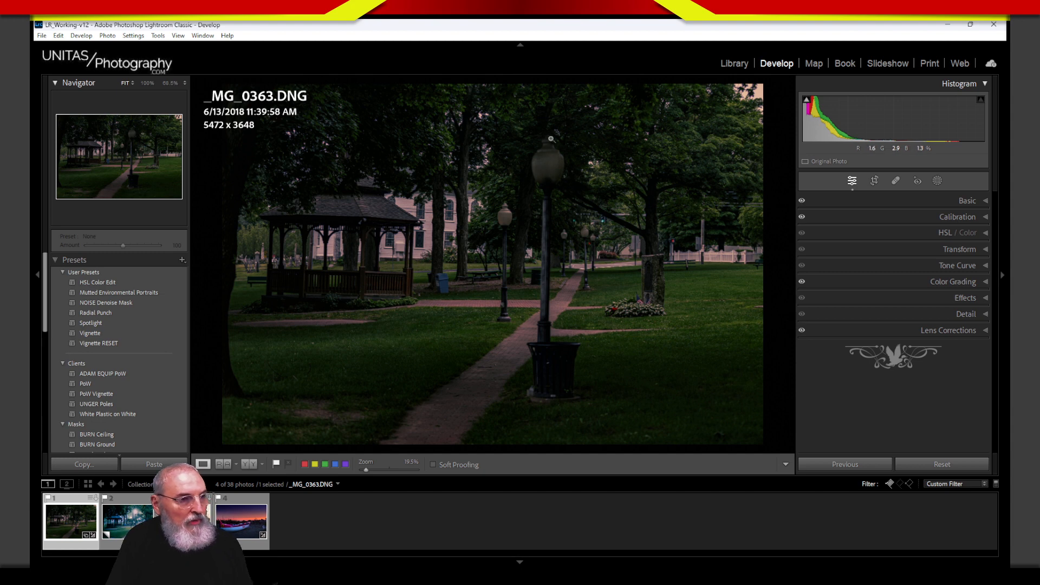
Step: Draw a radial gradient mask out from the tall lamp's globe and centre it there
left_click(937, 181)
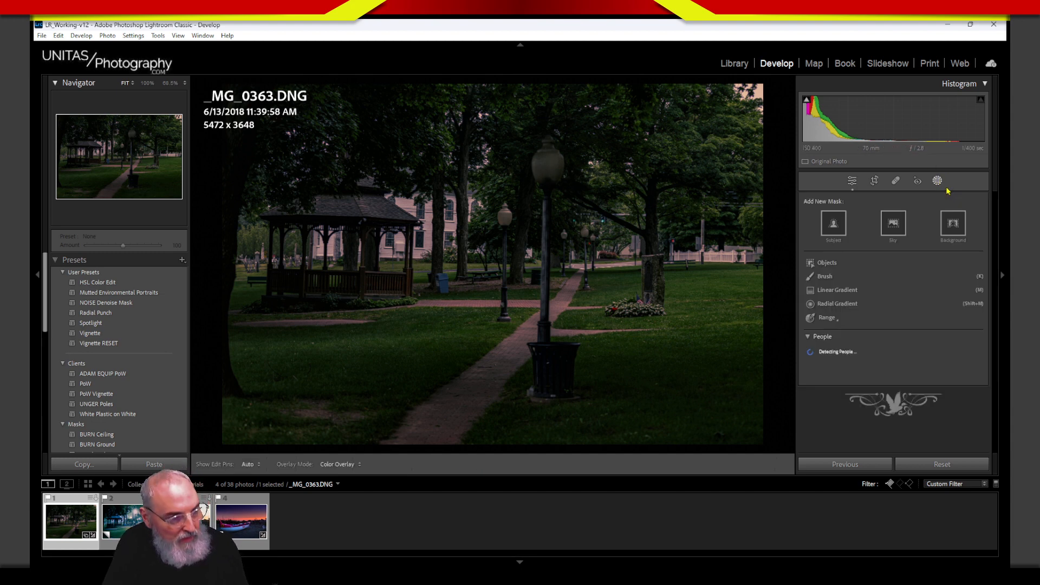
left_click(848, 305)
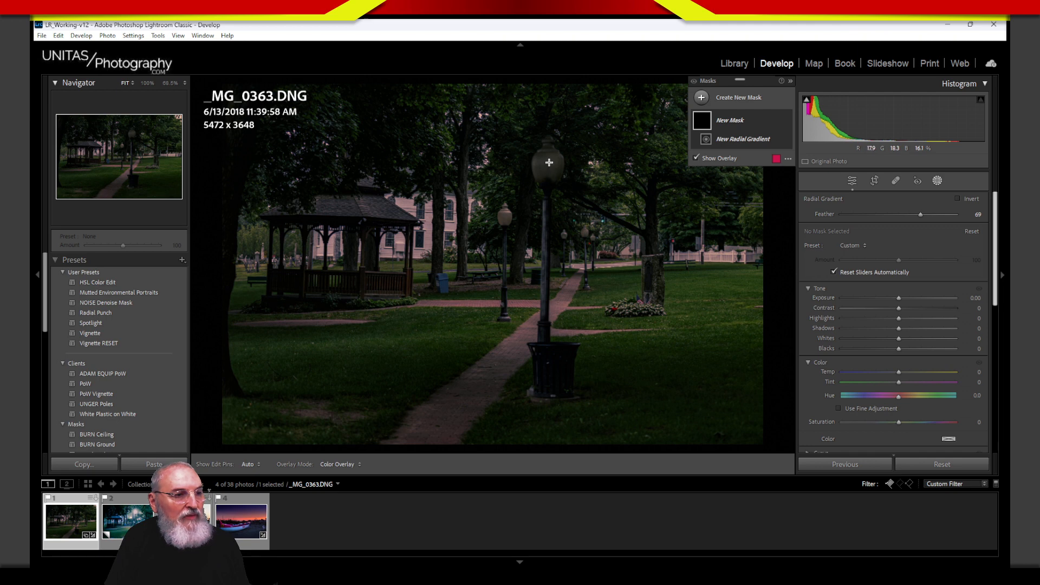
left_click_drag(547, 163, 615, 233)
mouse_move(547, 164)
left_mouse_down()
mouse_move(561, 198)
mouse_move(564, 162)
mouse_move(552, 159)
mouse_move(548, 192)
mouse_move(548, 174)
left_mouse_up()
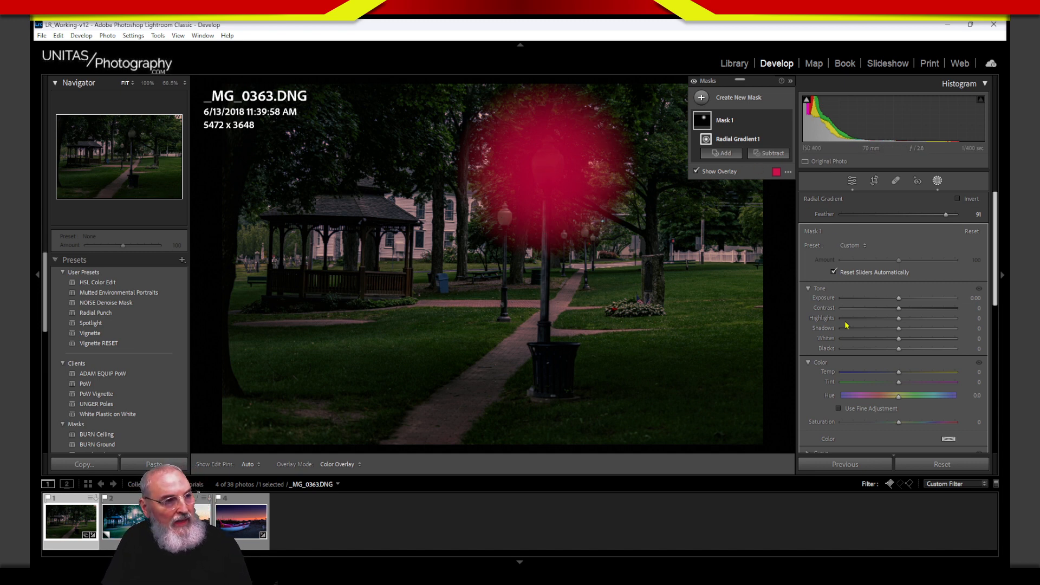
Step: Lower the red mask overlay's opacity and nudge the radial mask back over the lamp globe
left_click(776, 172)
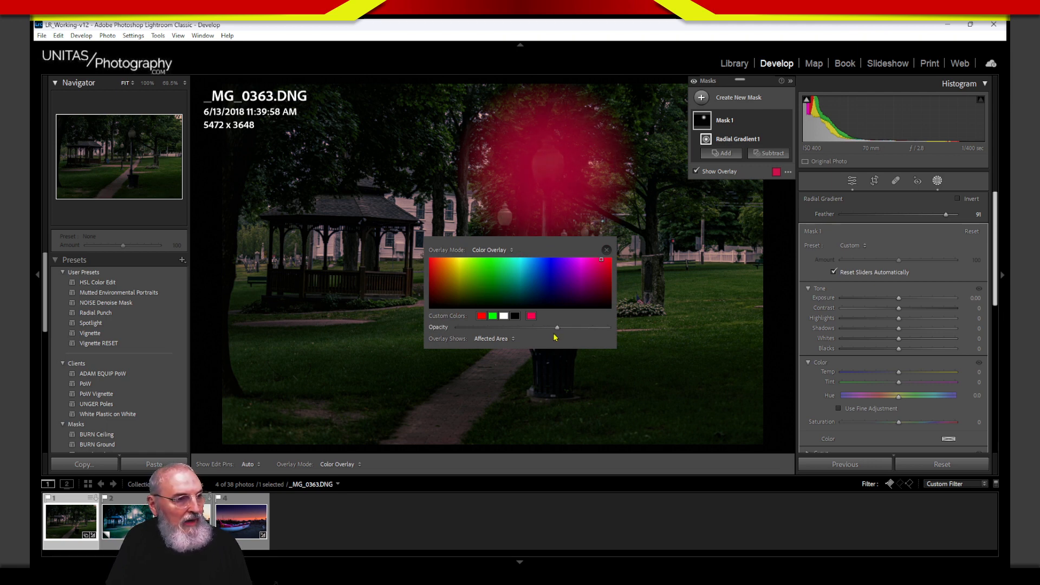
left_click_drag(550, 332, 544, 331)
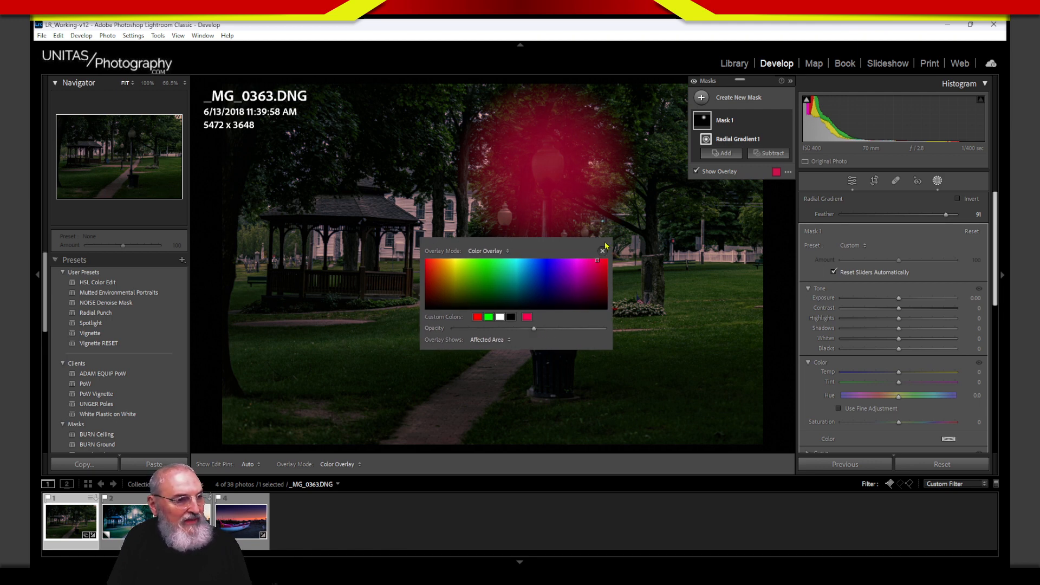
left_click(505, 252)
left_click(602, 250)
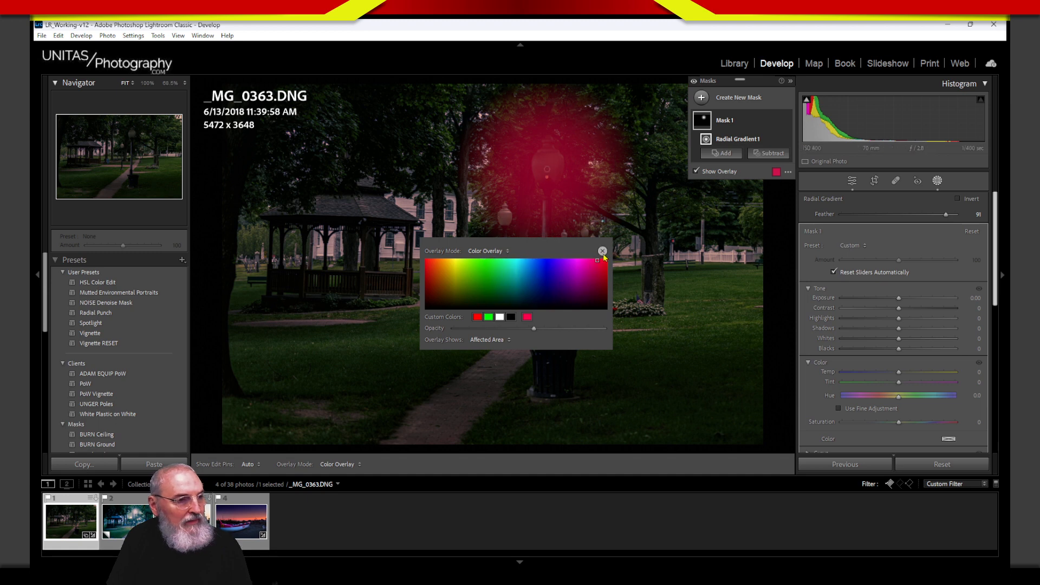
left_click(602, 250)
mouse_move(579, 184)
left_mouse_down()
mouse_move(566, 181)
mouse_move(611, 313)
mouse_move(611, 188)
mouse_move(581, 192)
left_mouse_up()
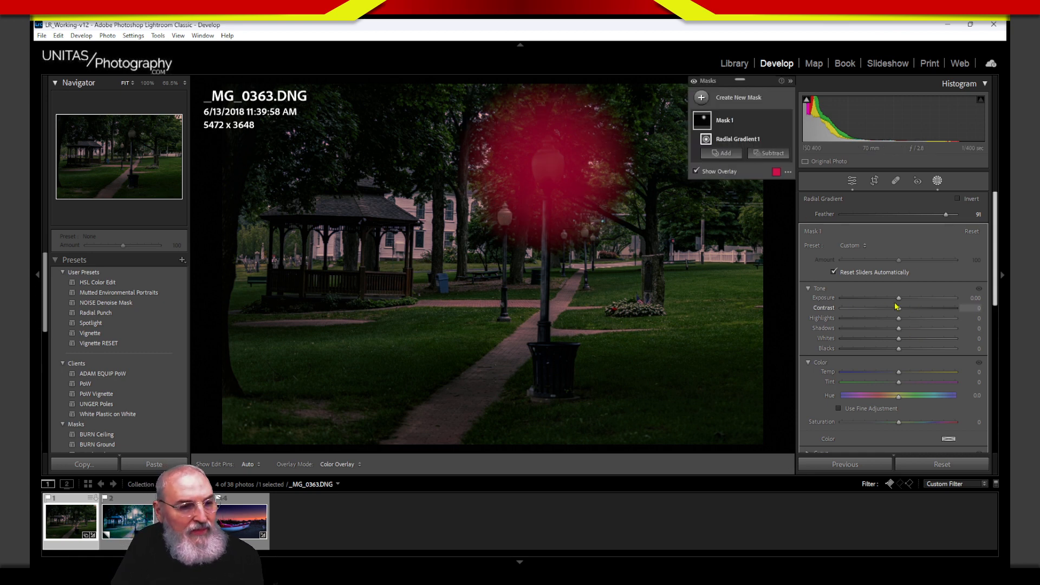
Step: Push the radial mask's Exposure to +4.00 so the tall lamp's globe glows against the dusky park
left_click_drag(899, 298, 964, 302)
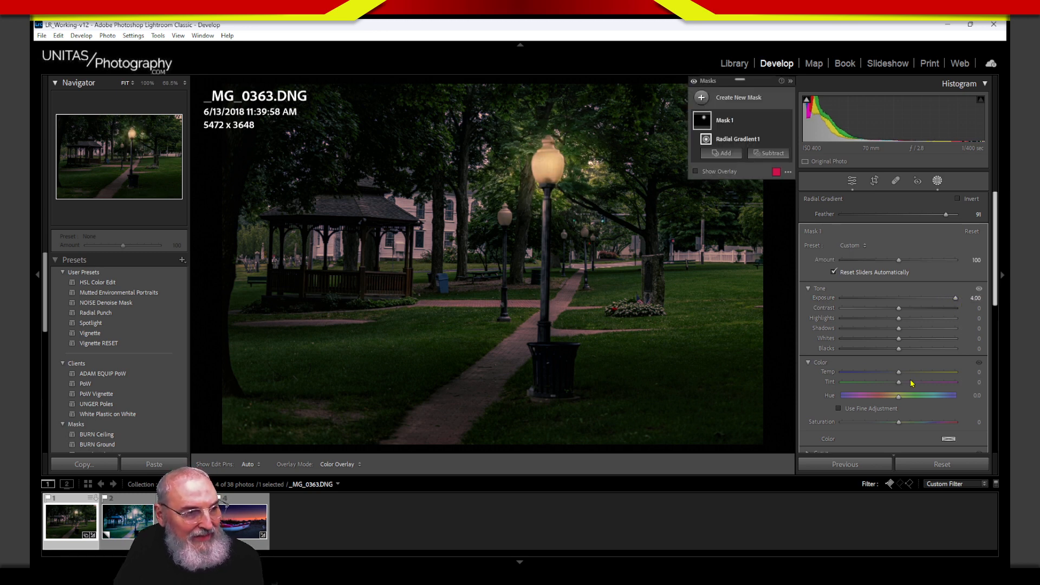
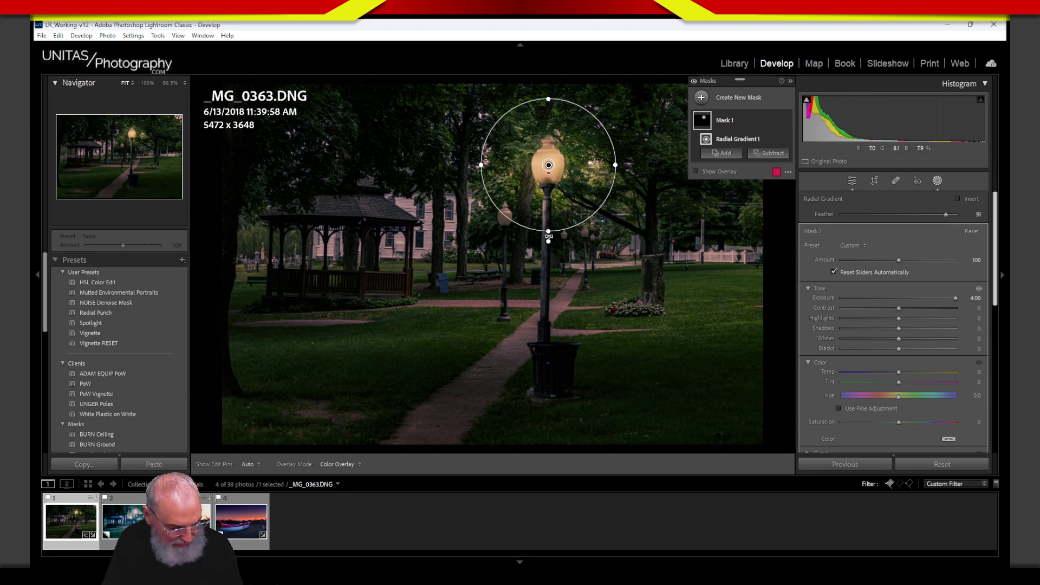
Step: Stretch the lamp glow circle slightly lower and darken its Shadows to -69
key("alt")
mouse_move(548, 233)
left_mouse_down()
mouse_move(547, 213)
mouse_move(550, 251)
mouse_move(548, 240)
left_mouse_up()
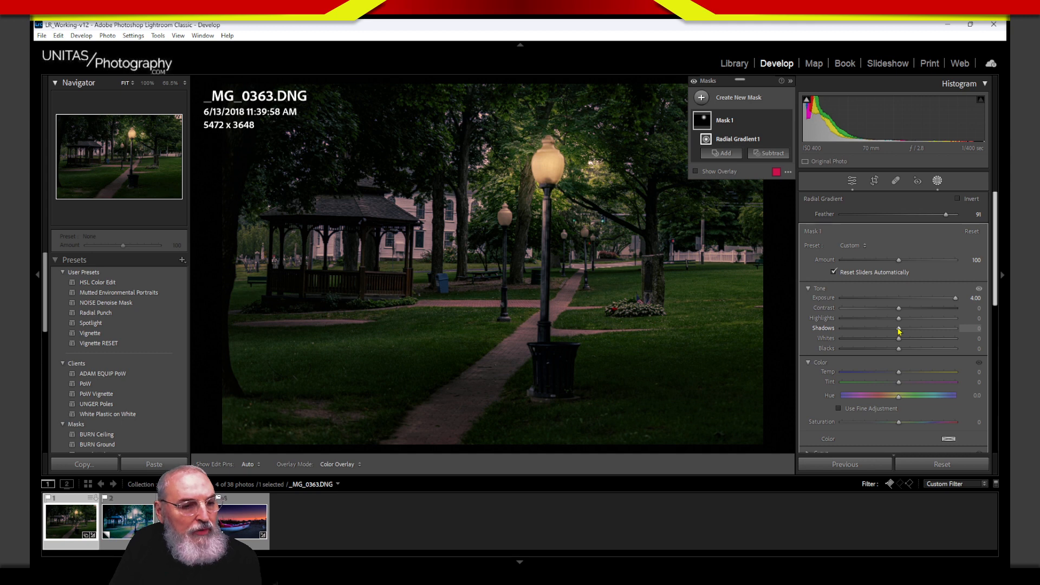
left_click_drag(898, 331, 897, 332)
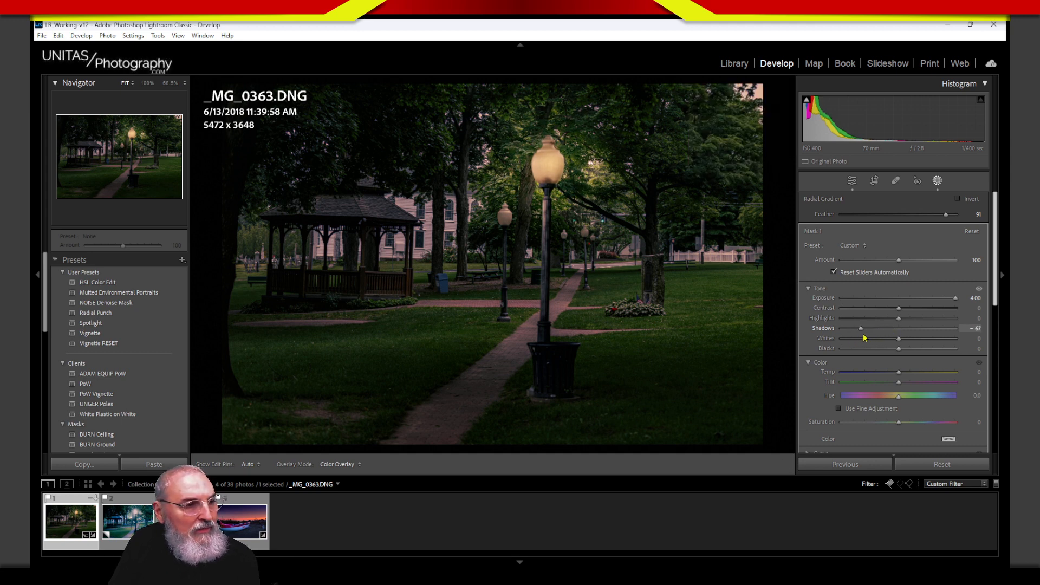
left_click_drag(869, 337, 863, 339)
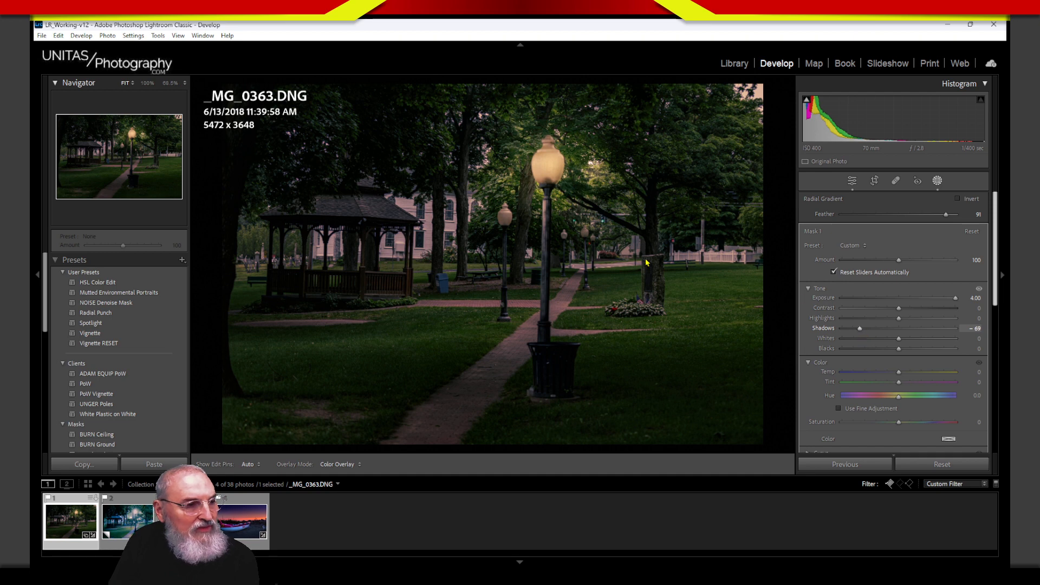
left_click_drag(646, 262, 647, 263)
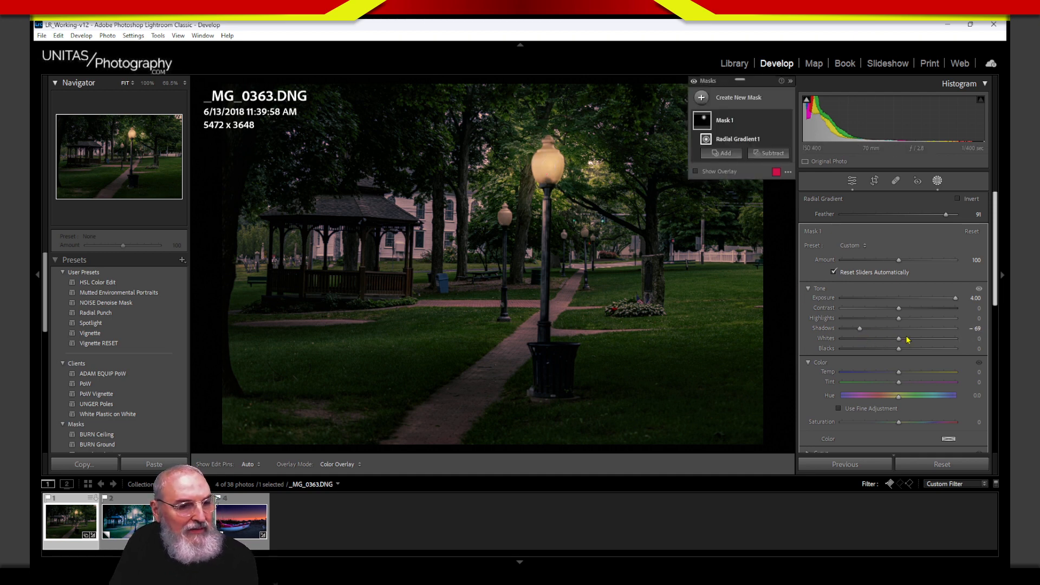
Step: Set the glow mask's Blacks to -16 and reset its Whites to 0
left_click_drag(900, 340, 897, 341)
mouse_move(899, 349)
left_mouse_down()
mouse_move(890, 354)
mouse_move(899, 341)
left_mouse_up()
double_click(832, 339)
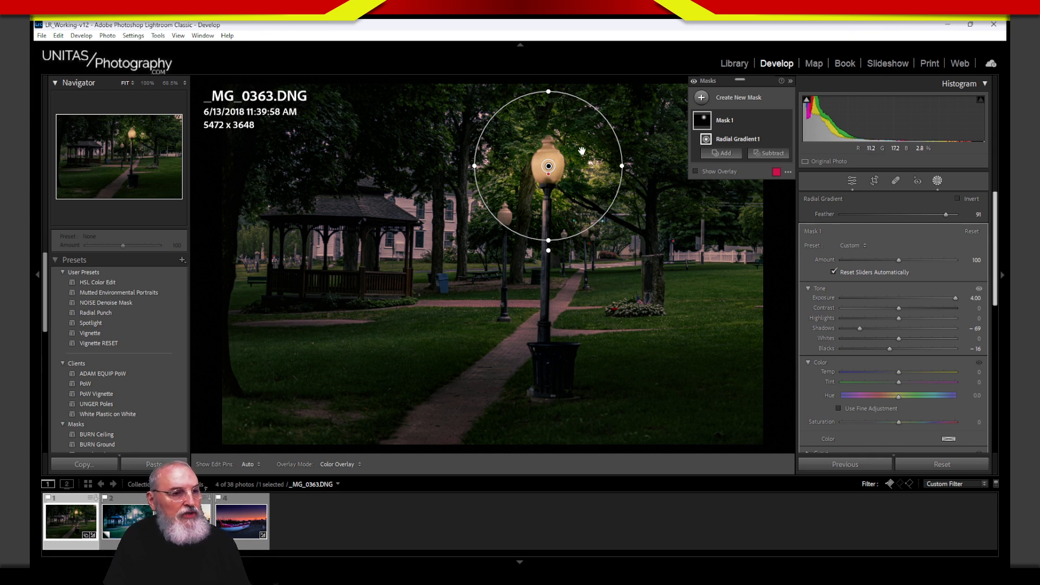
left_click(776, 140)
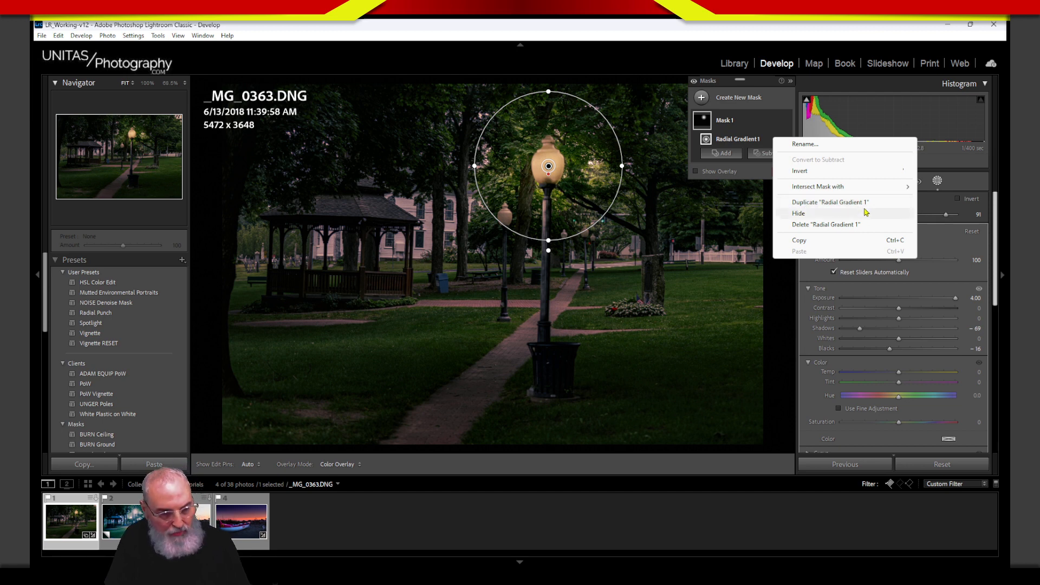
Step: Duplicate the lamp glow and drag the copy down onto the lawn as a light pool
left_click(830, 202)
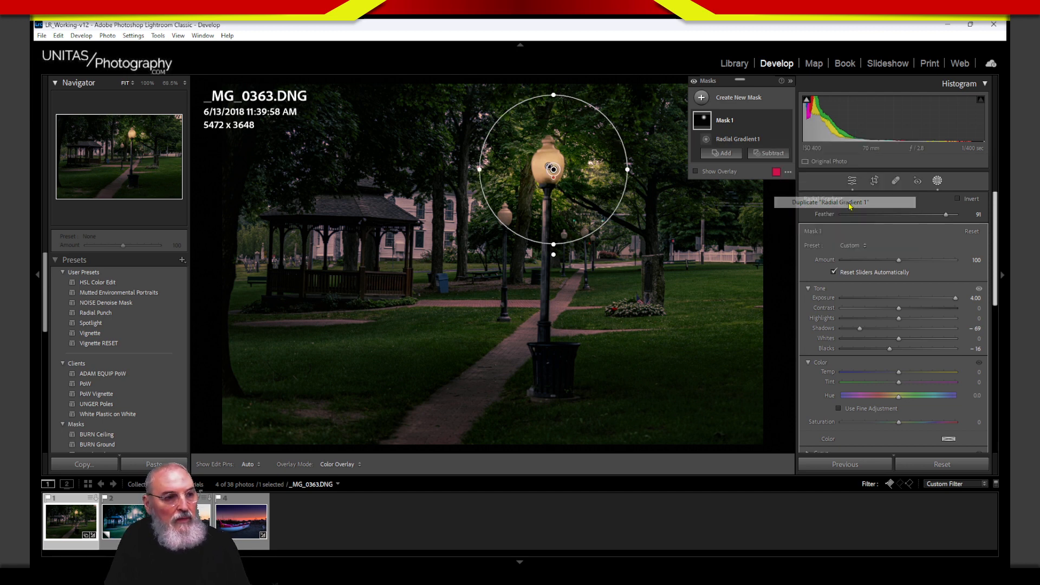
left_click_drag(567, 191, 411, 371)
left_click(549, 168)
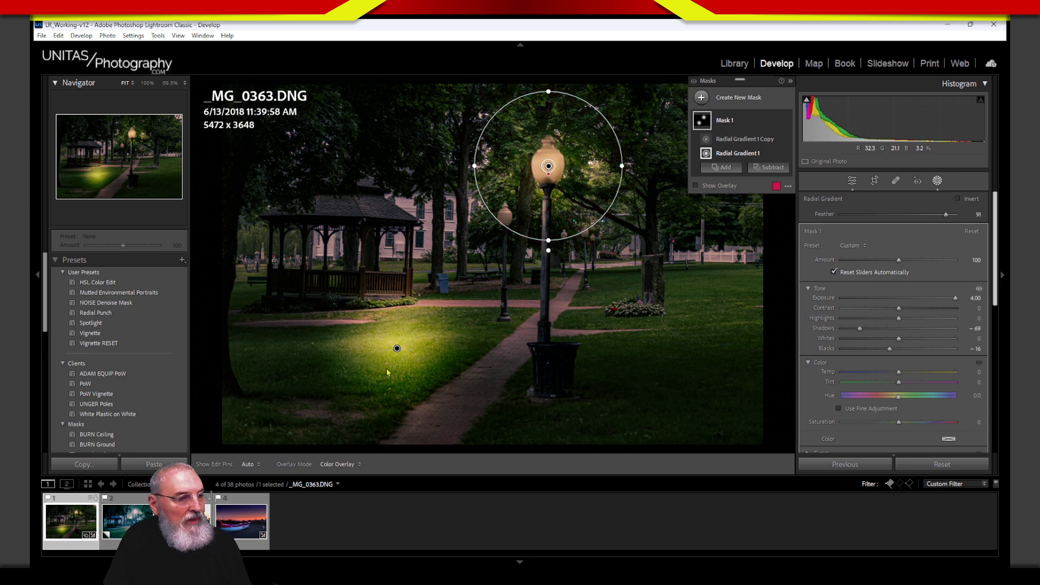
left_click(397, 348)
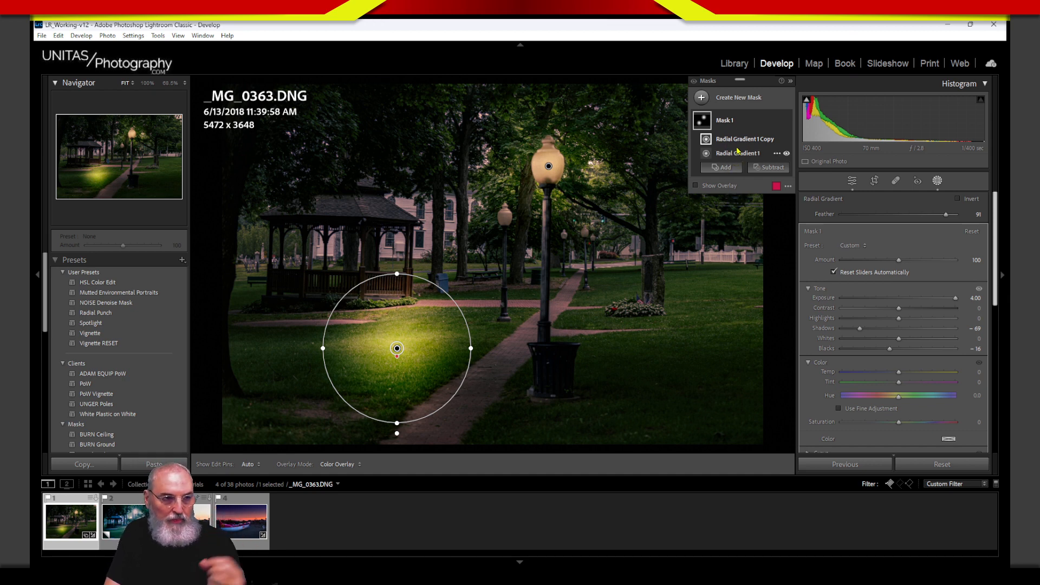
Step: Rename the mask to Streetlight 1 and select its lawn light-pool gradient
left_click(726, 123)
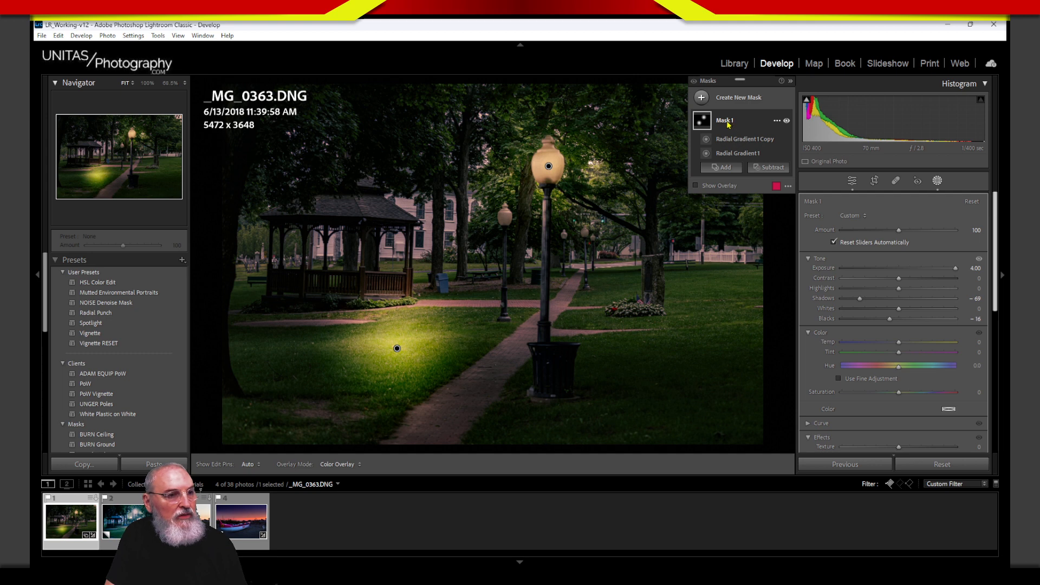
double_click(725, 121)
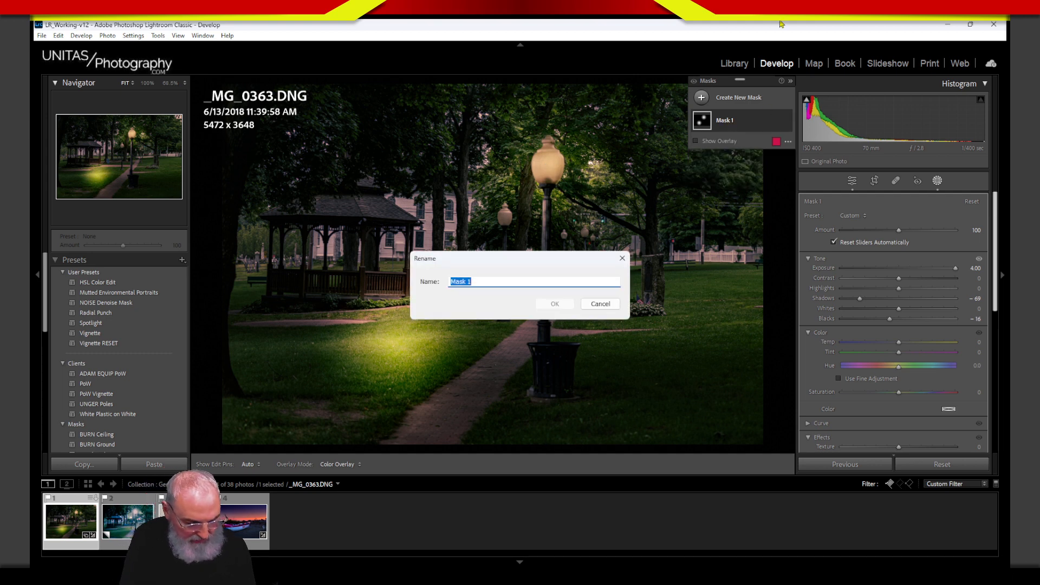
type("Streetlight")
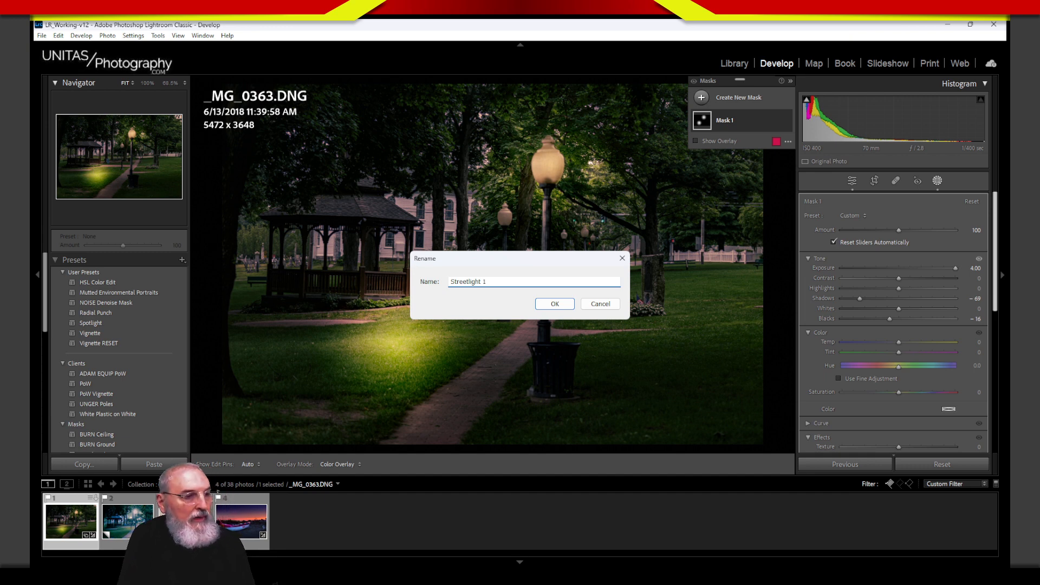
key("Return")
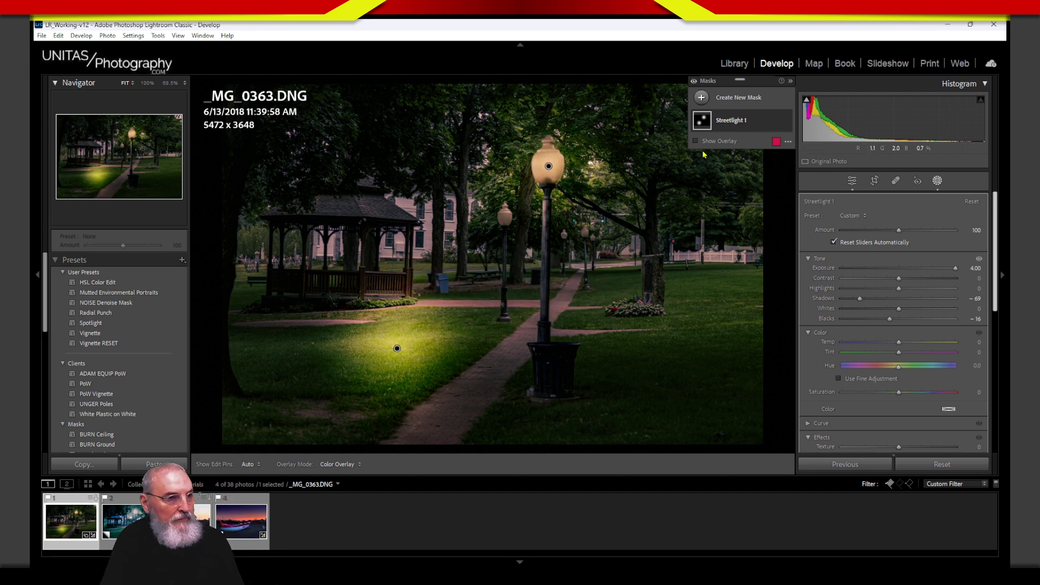
left_click(730, 119)
left_click(729, 139)
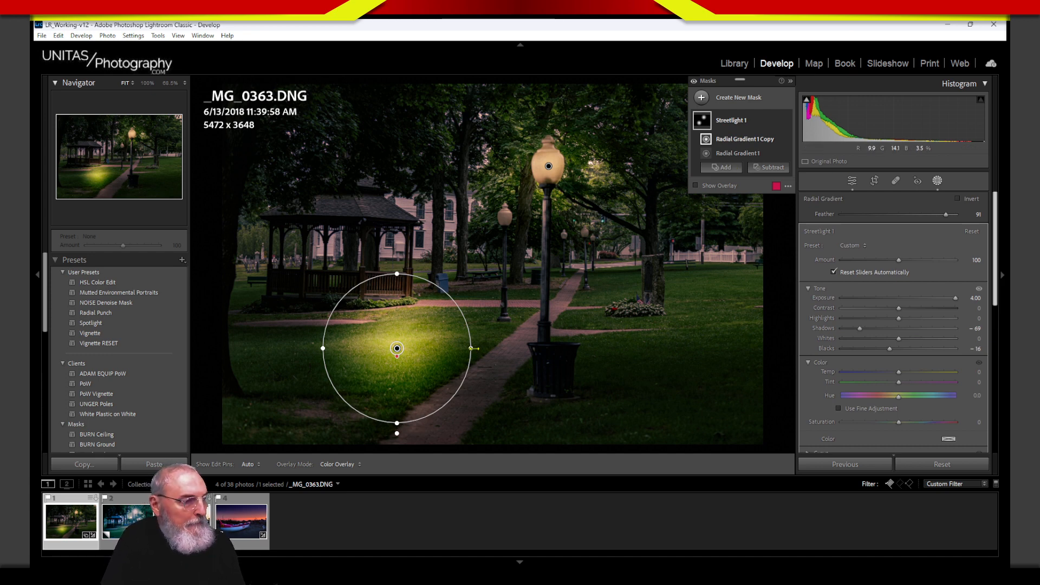
Step: Move the copied glow onto the smaller left lamp post and zoom in on the streetlights
left_click_drag(481, 352, 517, 236)
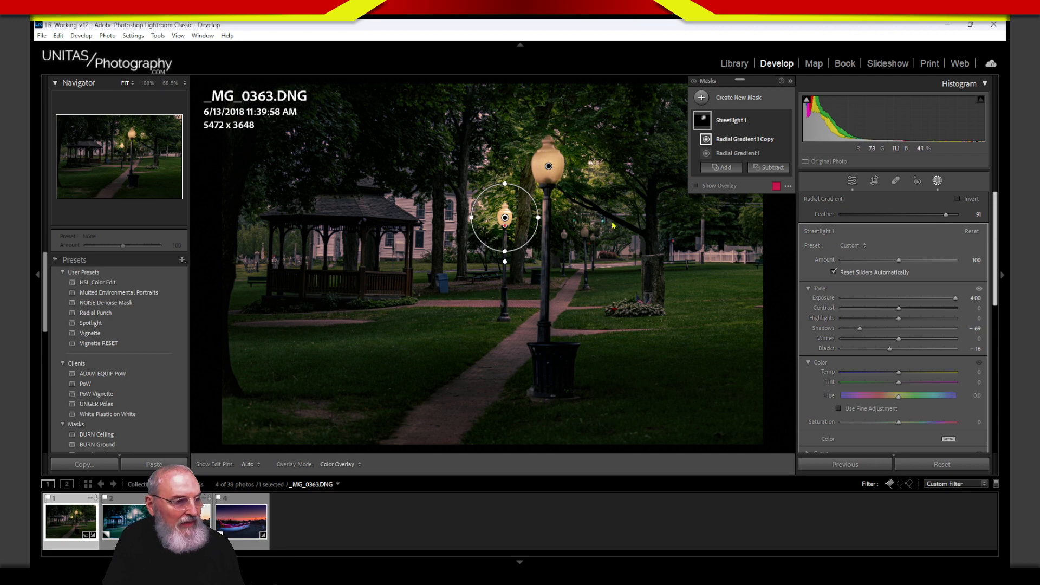
left_click(170, 84)
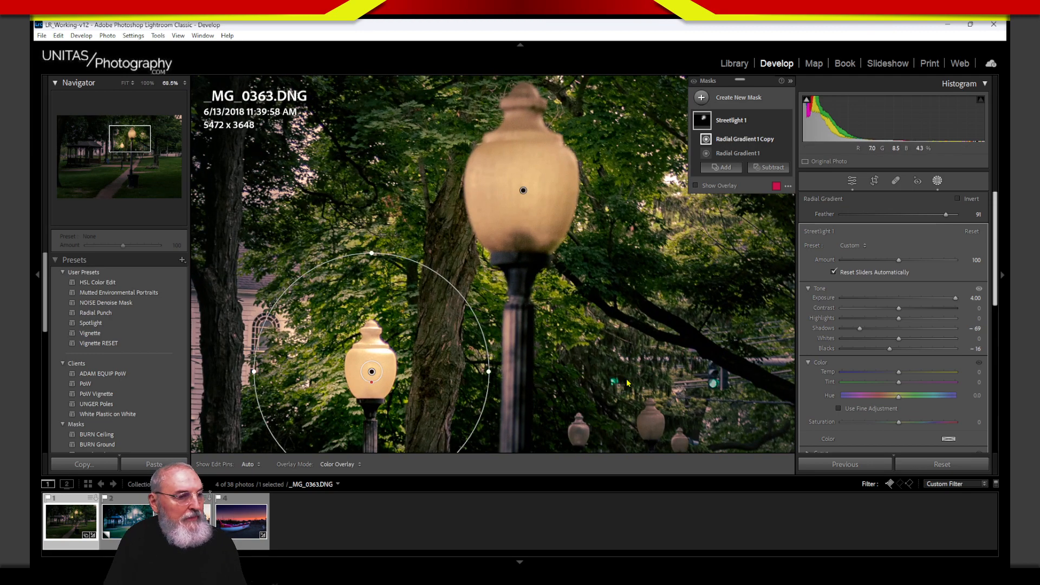
Step: Duplicate the Streetlight 1 mask, then delete the unwanted Streetlight 1 Copy
left_click_drag(618, 373, 563, 282)
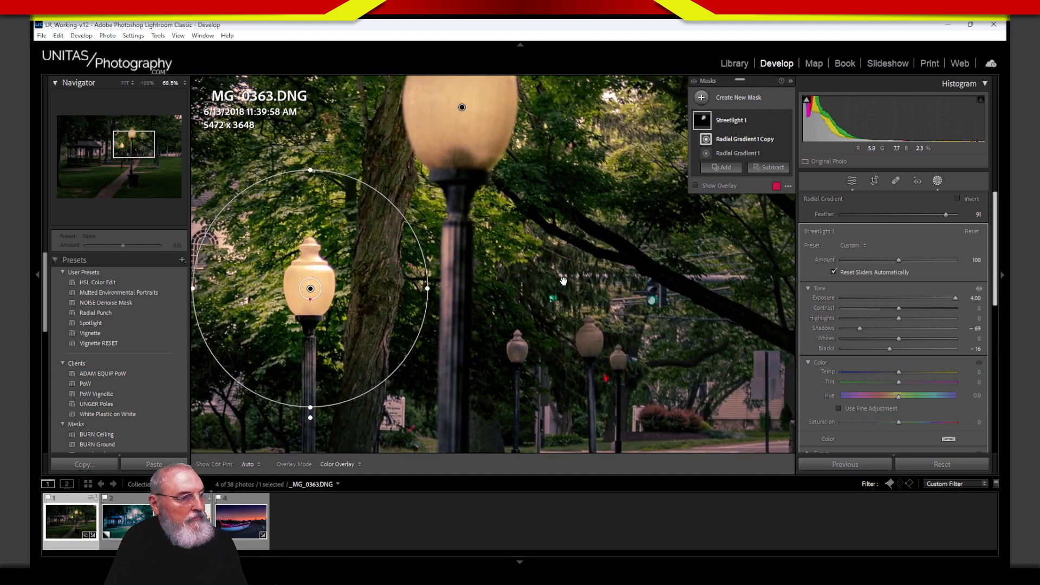
right_click(776, 120)
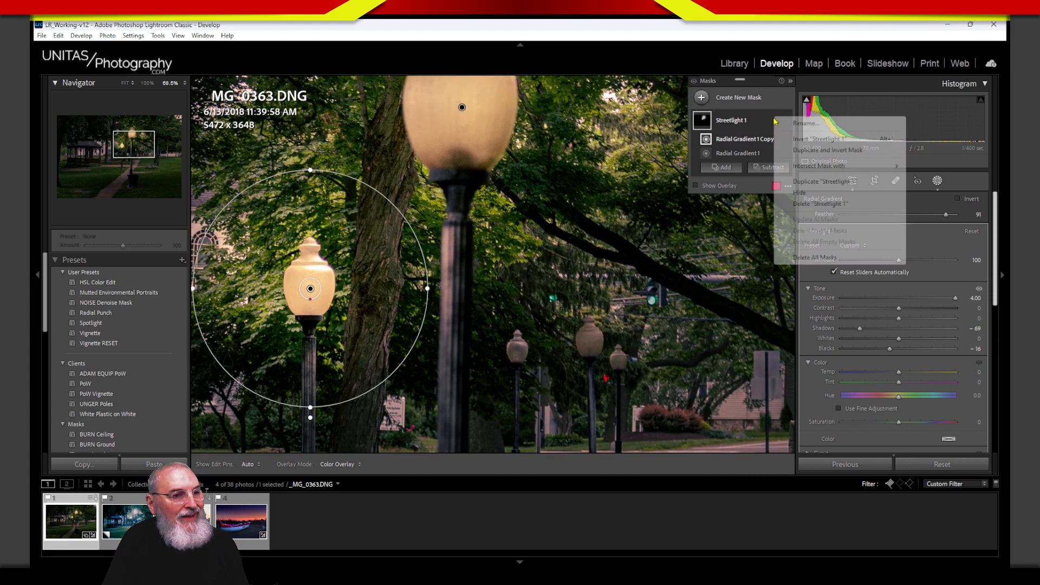
left_click(812, 183)
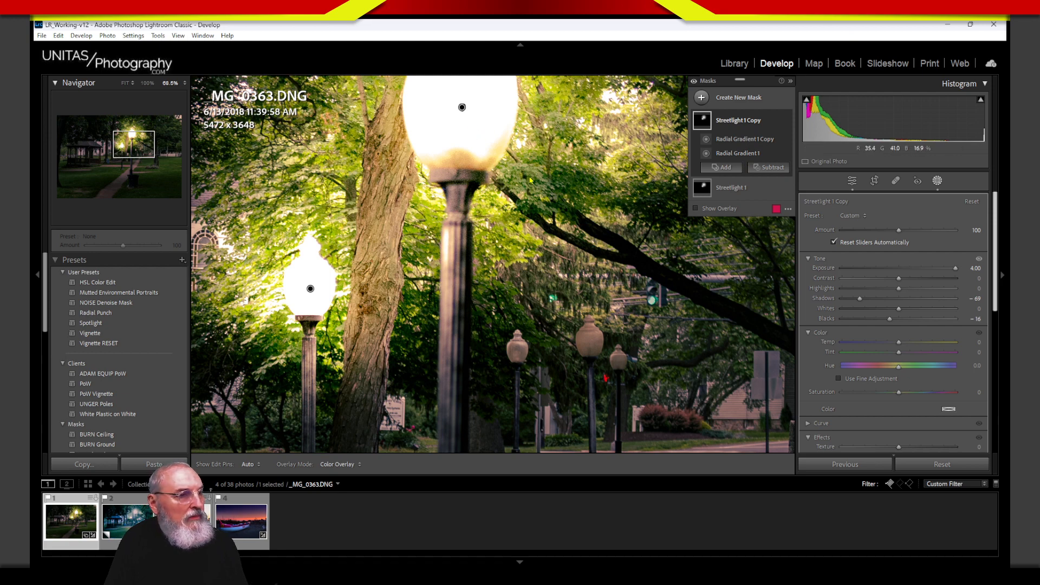
left_click(777, 120)
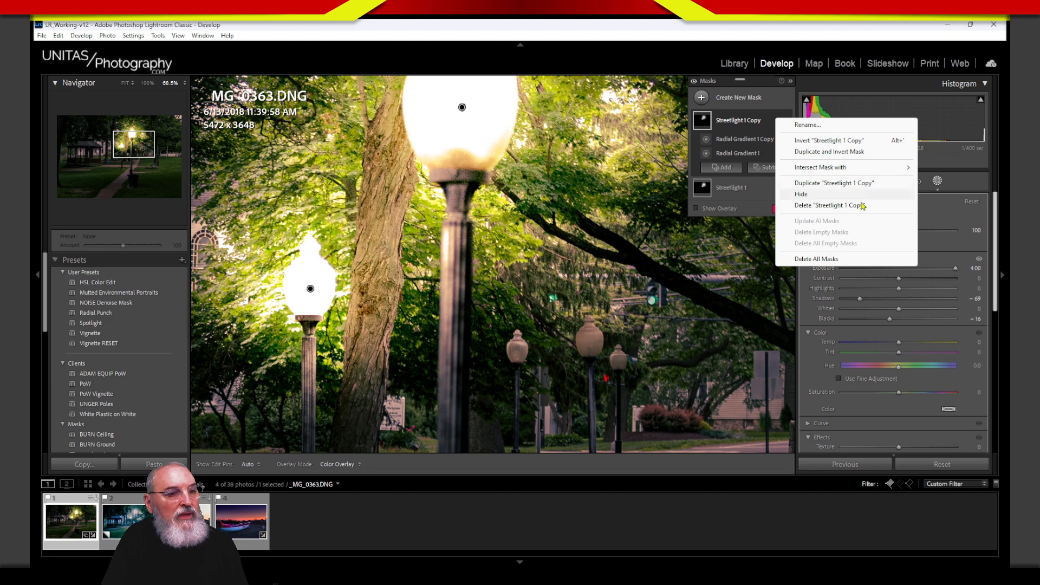
left_click(827, 207)
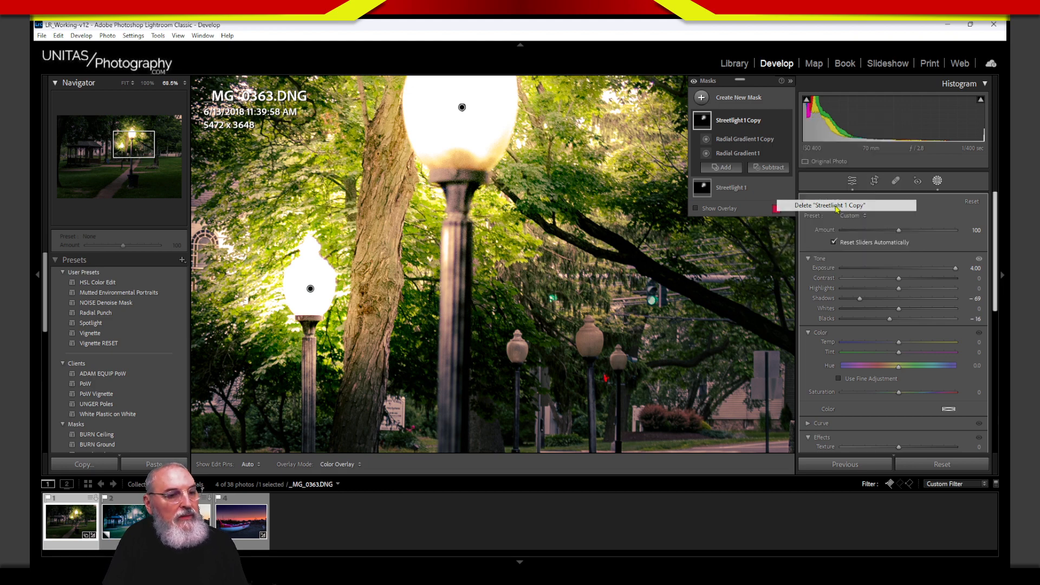
Step: Duplicate the left lamp's glow and fit the copy around a distant lamp
left_click(731, 121)
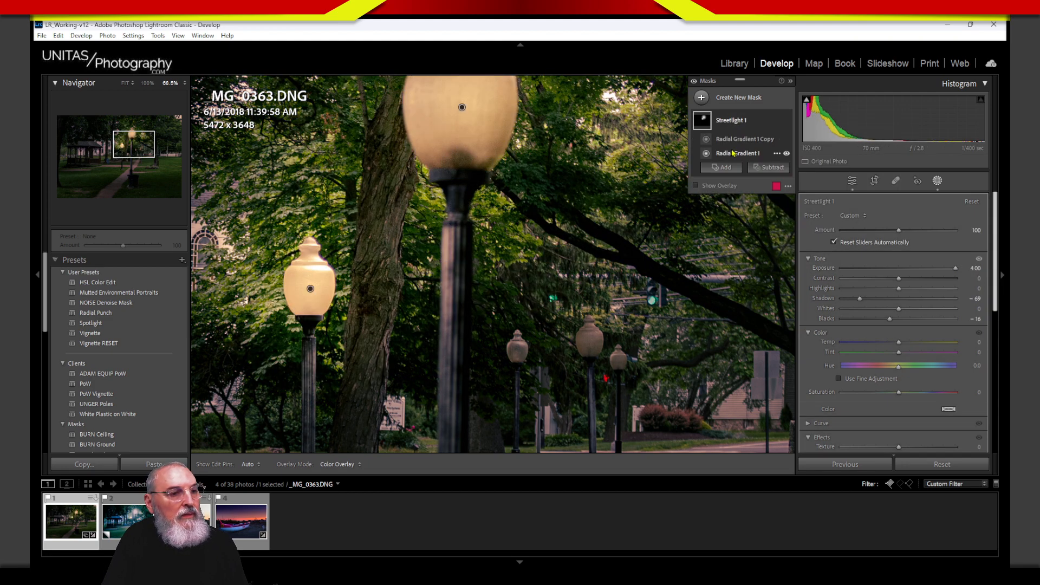
left_click(739, 154)
left_click(756, 141)
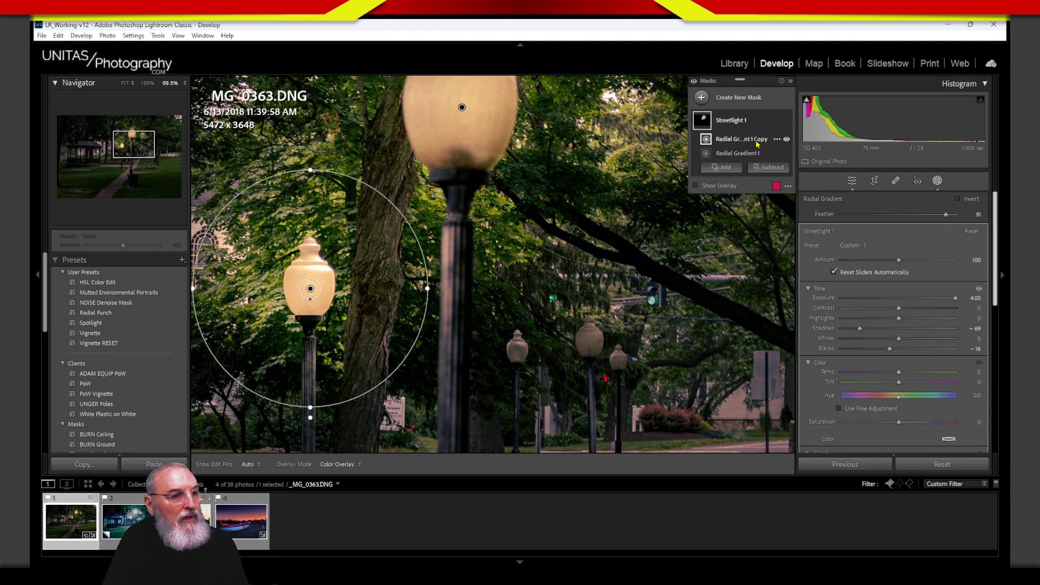
right_click(777, 141)
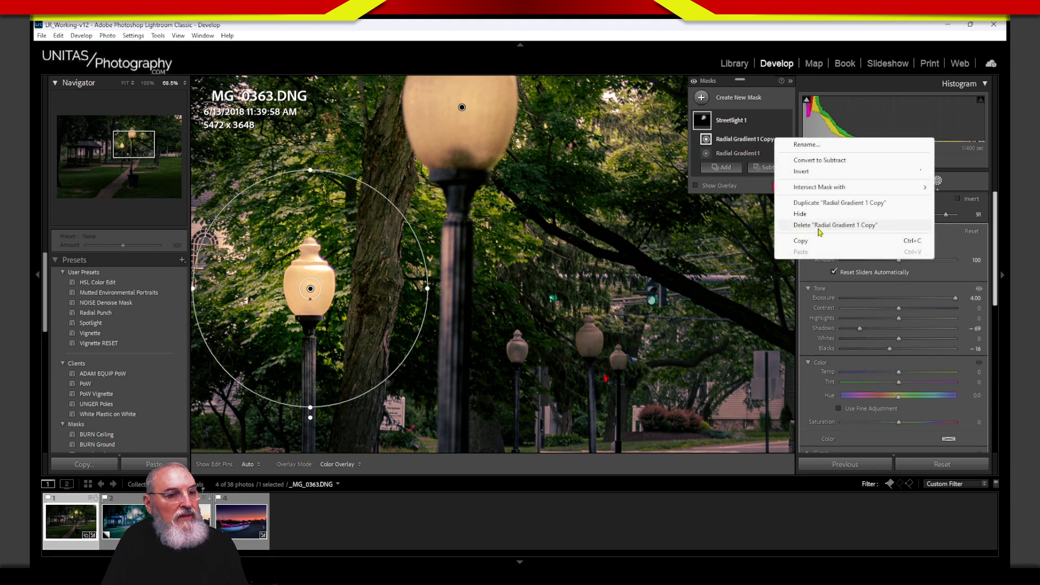
left_click(845, 203)
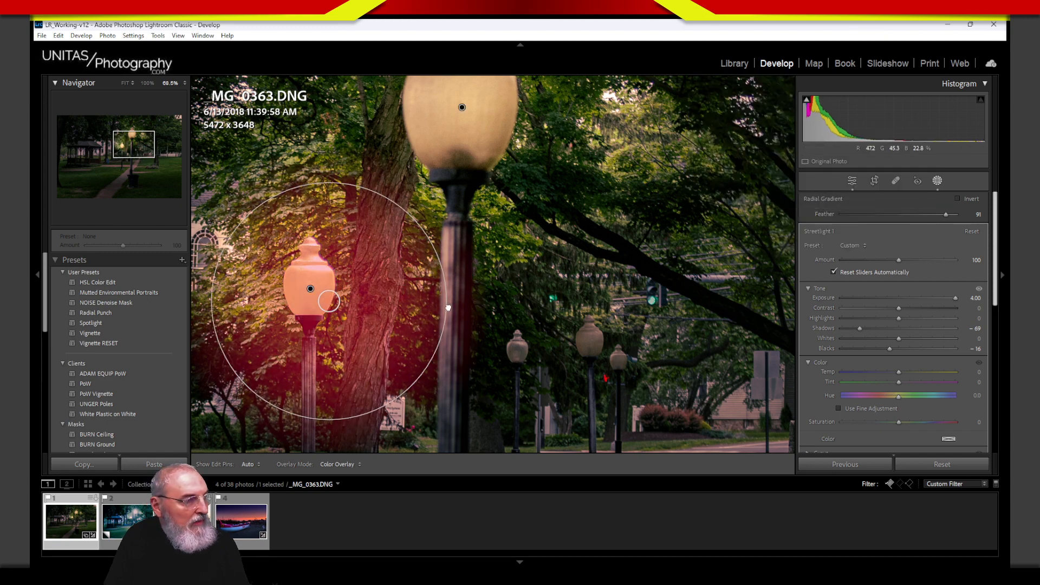
left_click_drag(329, 301, 594, 338)
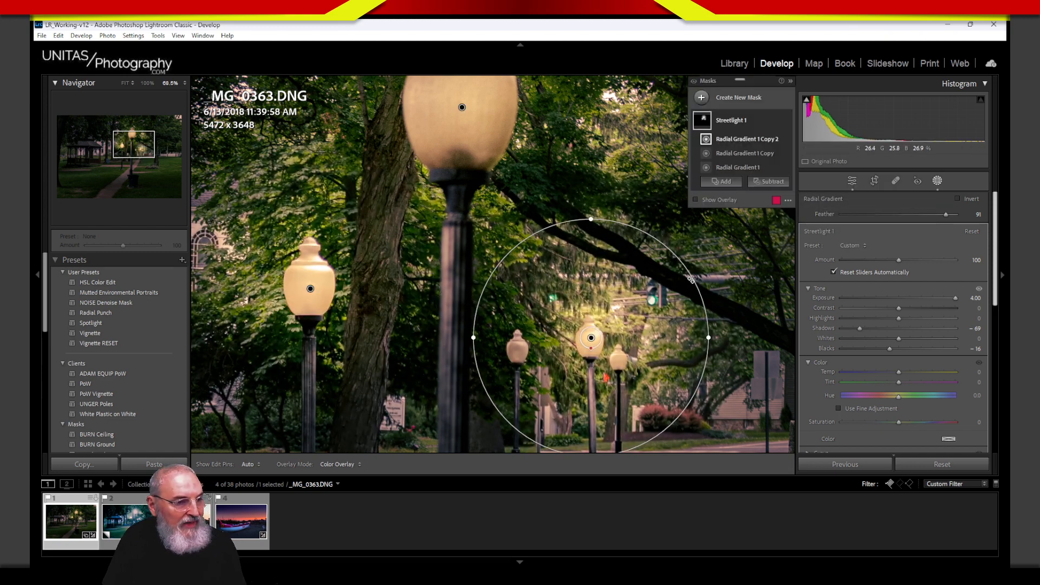
left_click_drag(711, 334, 594, 361)
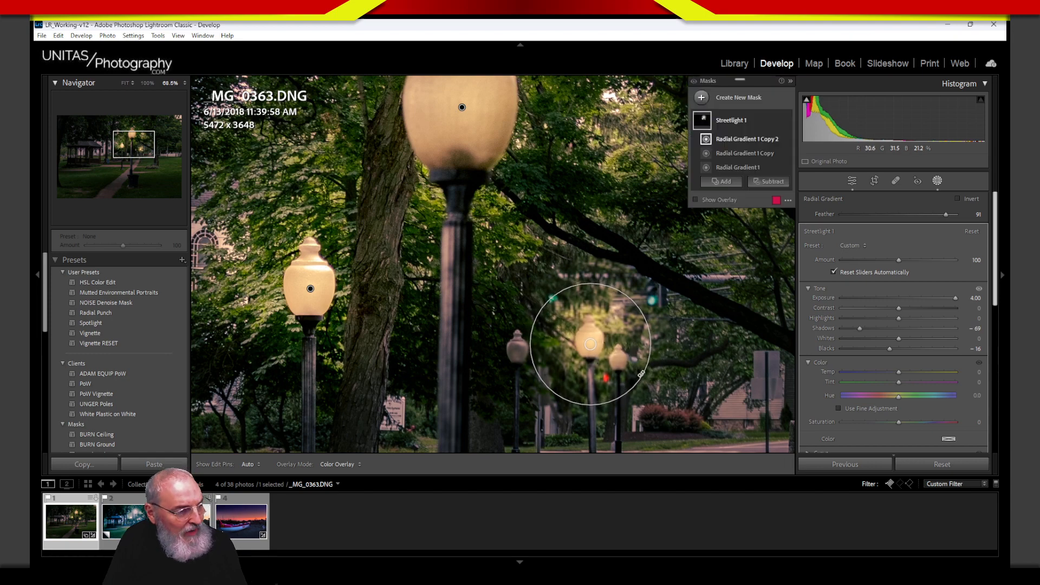
Step: Add another glow copy, shrunk to fit the nearer small lamp
left_click(779, 142)
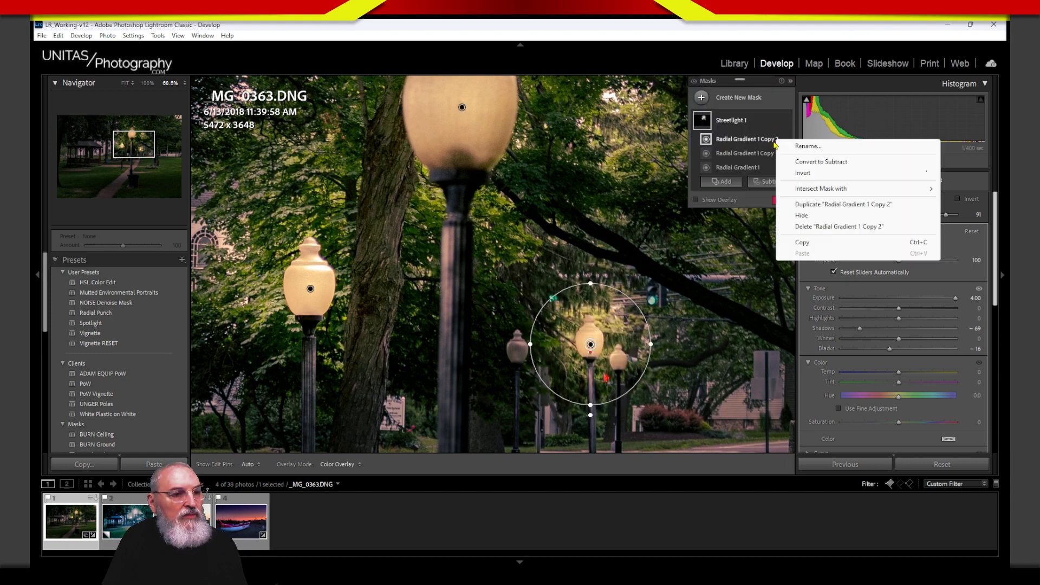
left_click(821, 205)
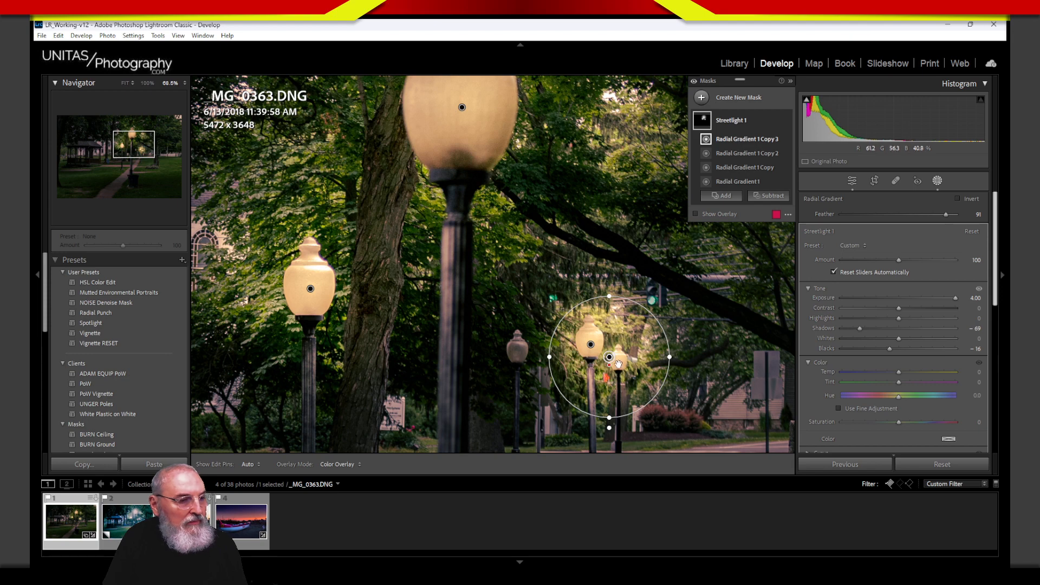
left_click_drag(618, 364, 530, 363)
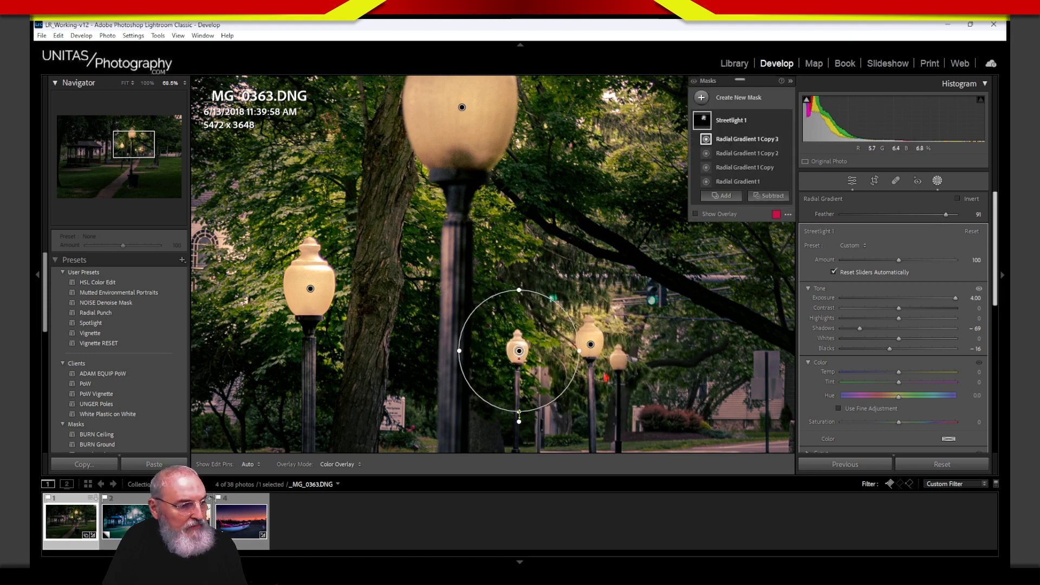
left_click_drag(519, 413, 518, 398)
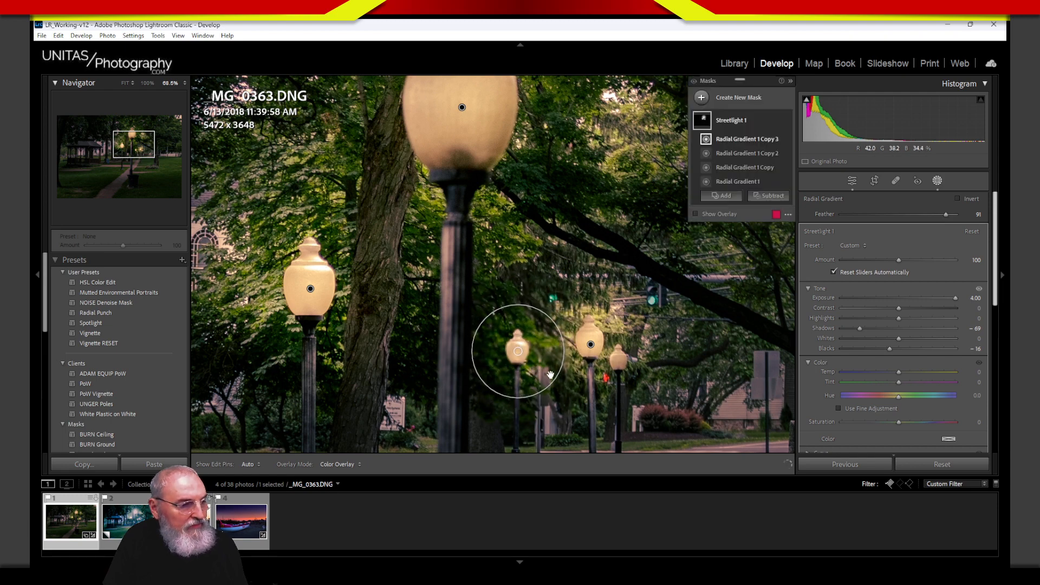
Step: Add a final glow copy shrunk to fit the small right-hand lamp globe
right_click(777, 137)
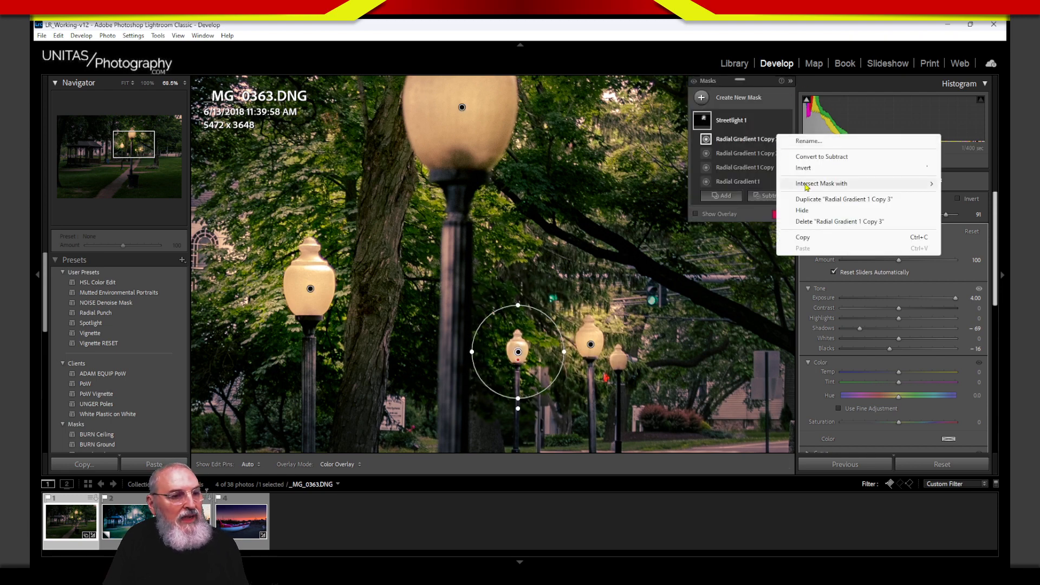
left_click(824, 199)
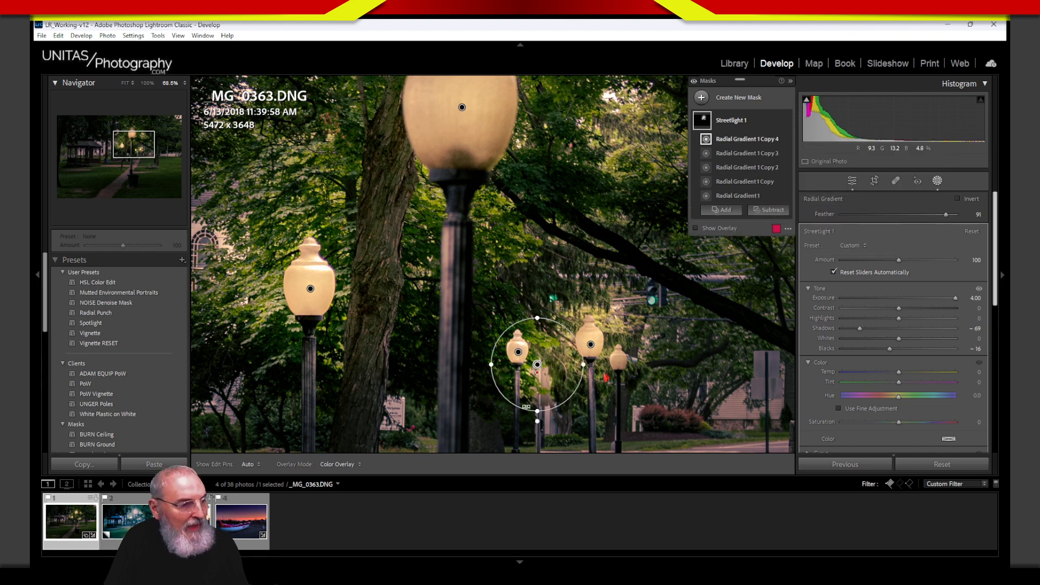
left_click_drag(537, 364, 619, 360)
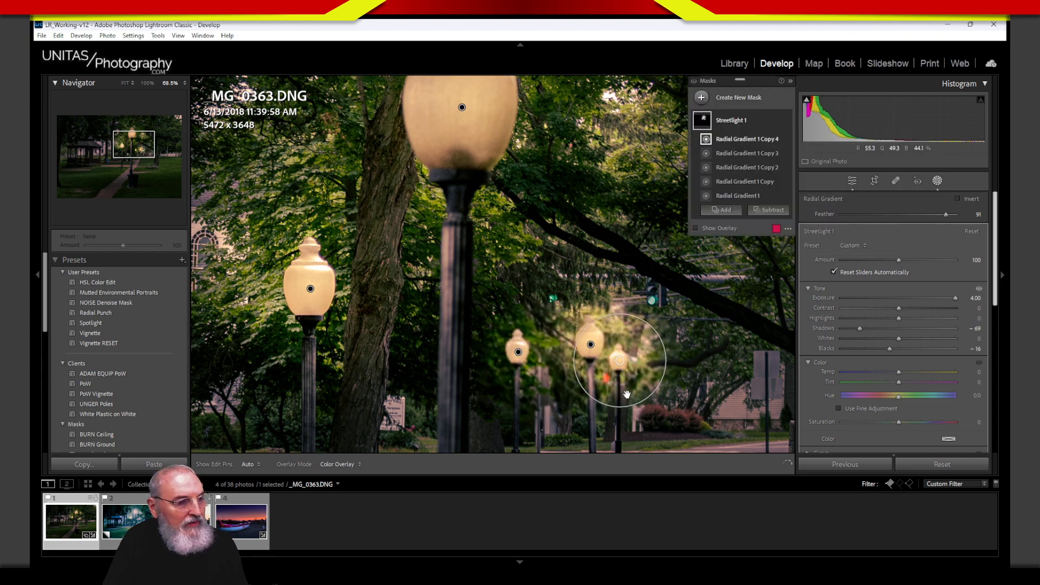
left_click_drag(618, 407, 618, 405)
left_click_drag(618, 401, 625, 378)
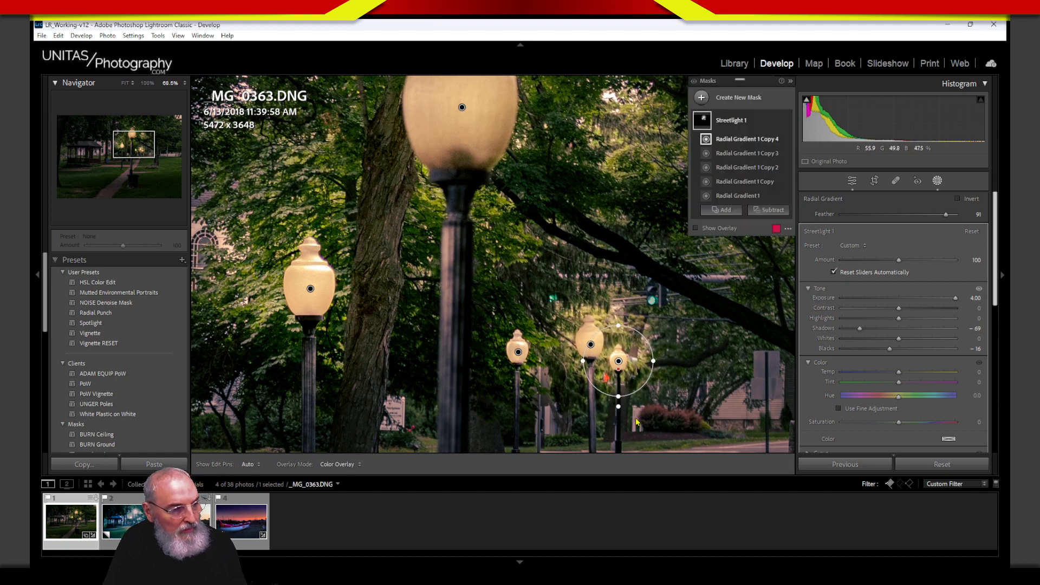
Step: Fit the whole photo, toggle the Streetlight 1 glows off and on to compare, then collapse the mask
left_click(125, 83)
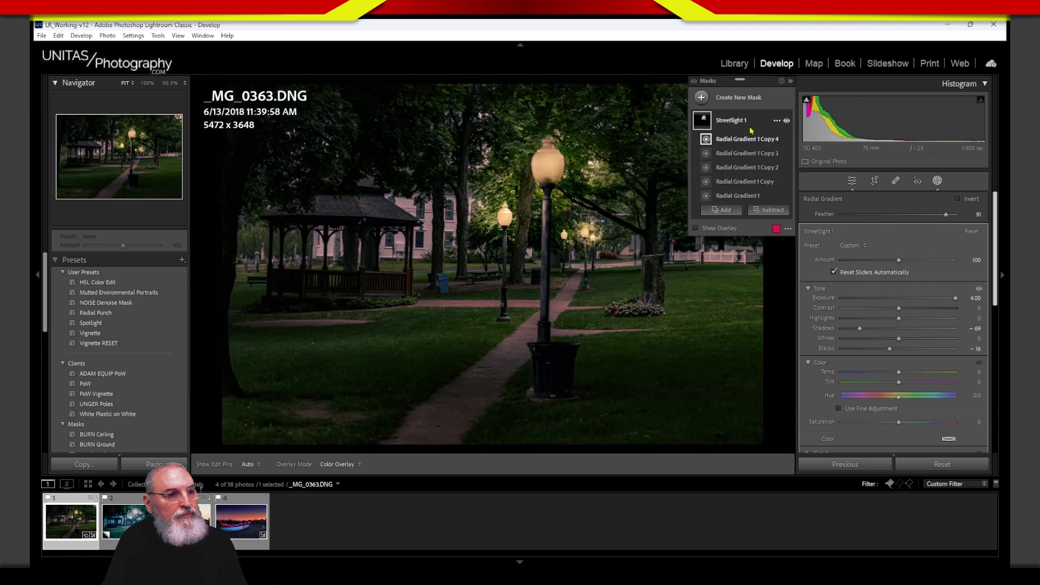
left_click(786, 121)
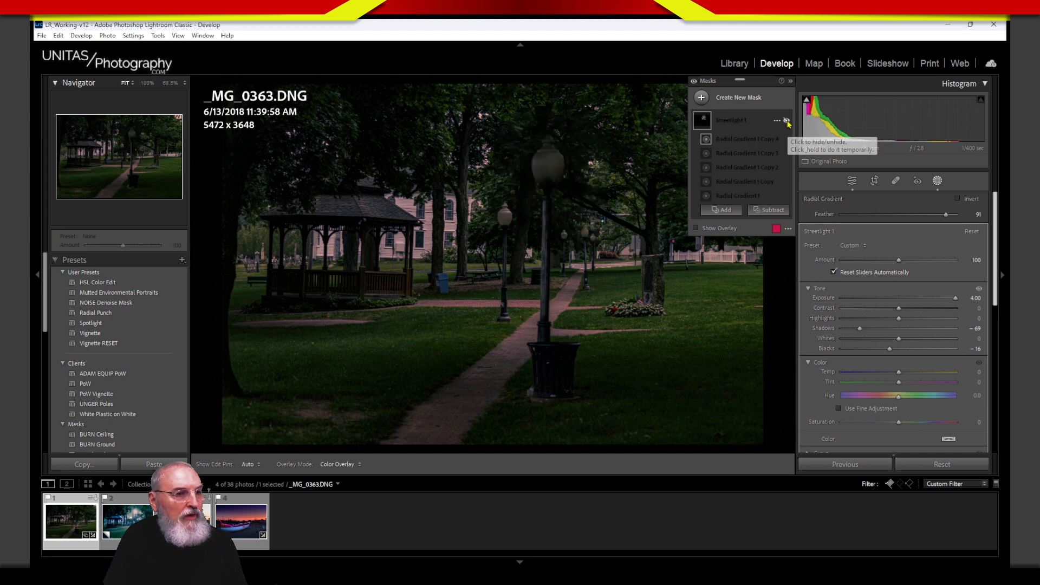
left_click(787, 122)
left_click(784, 123)
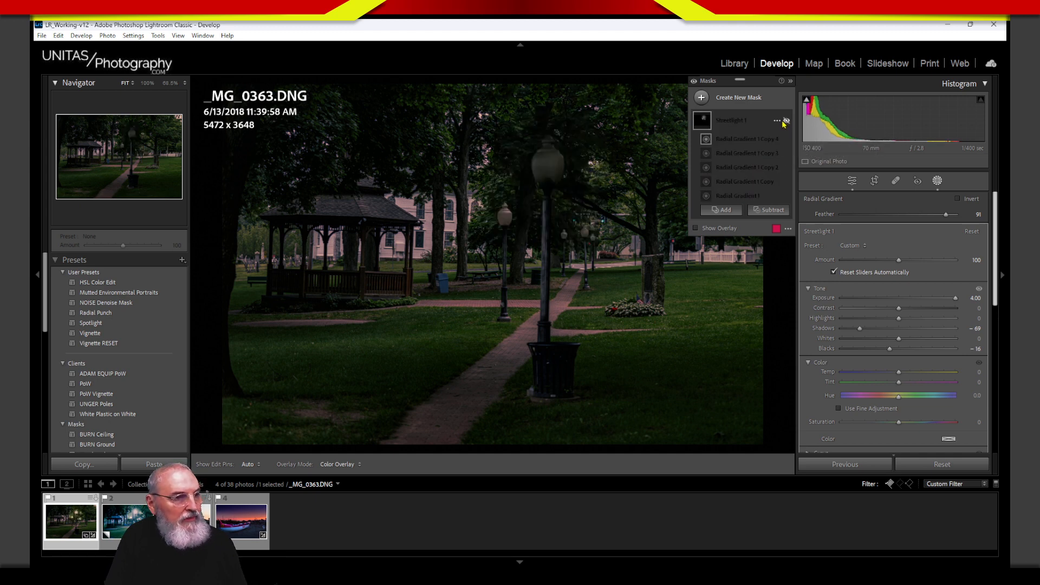
left_click(784, 123)
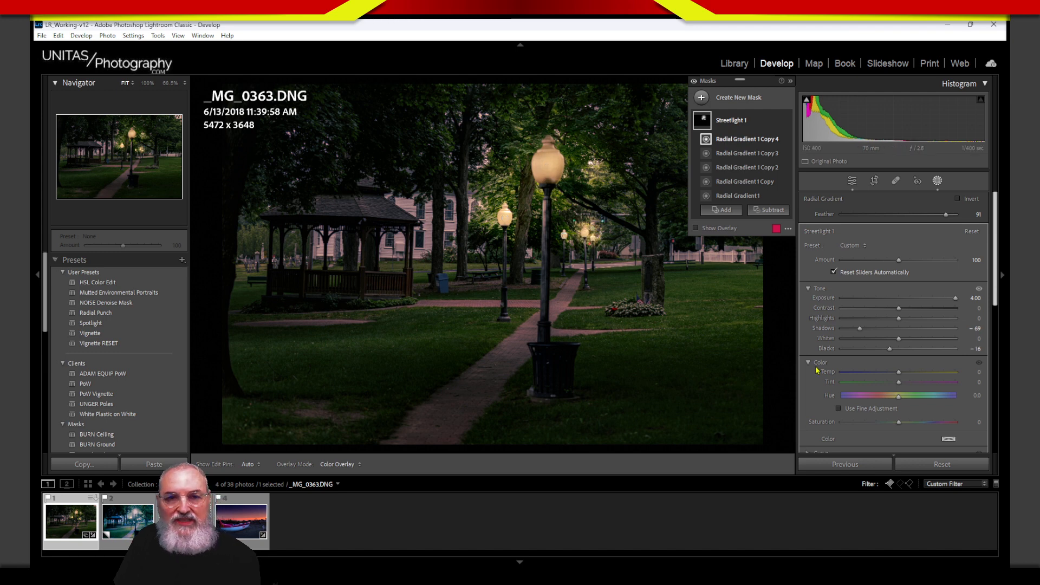
left_click(746, 126)
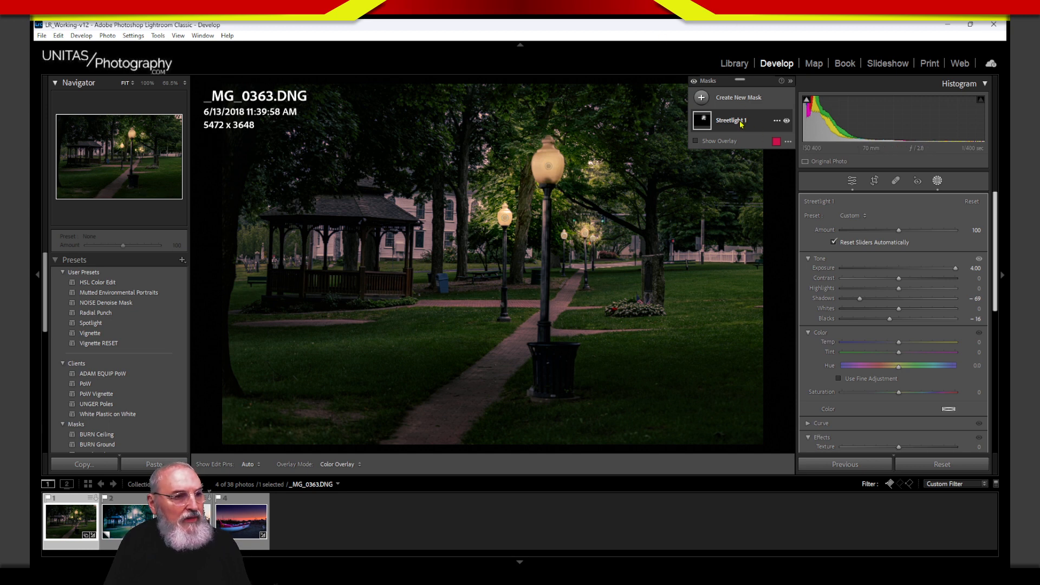
Step: Create a new radial gradient mask and move it toward the lamp post
left_click(702, 98)
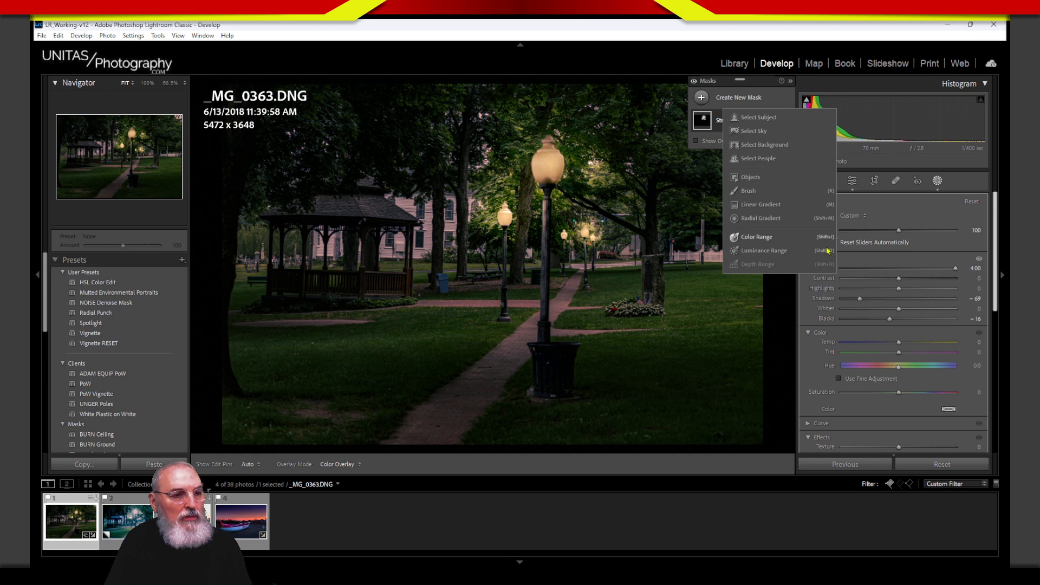
left_click(764, 219)
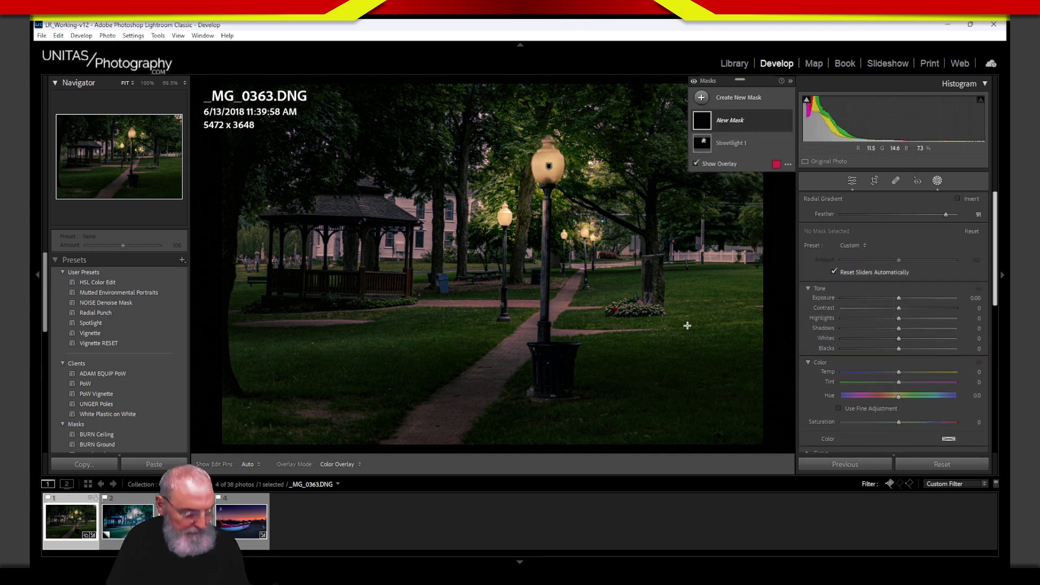
left_click_drag(697, 299, 715, 326)
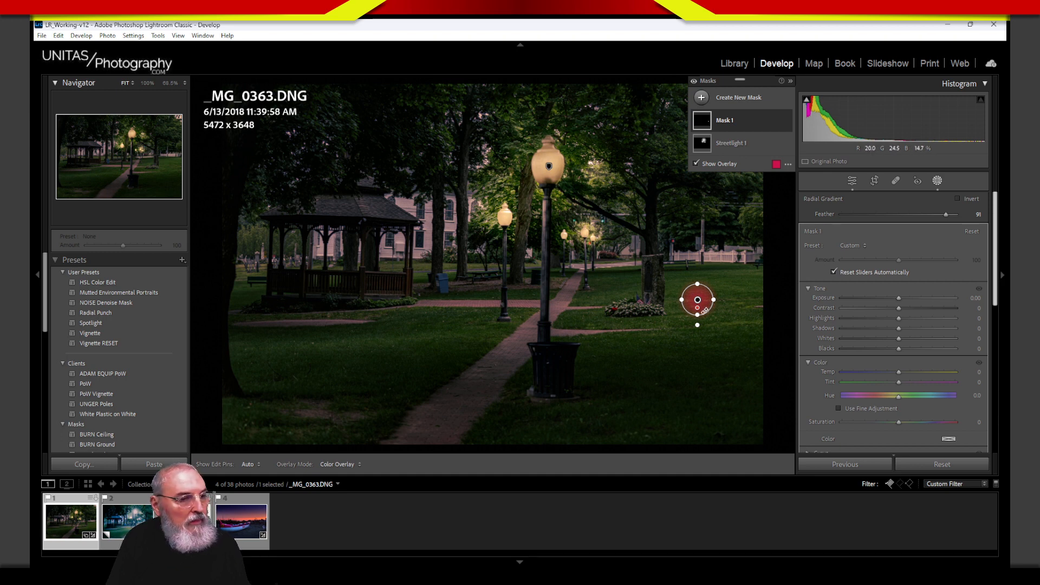
left_click_drag(698, 300, 525, 272)
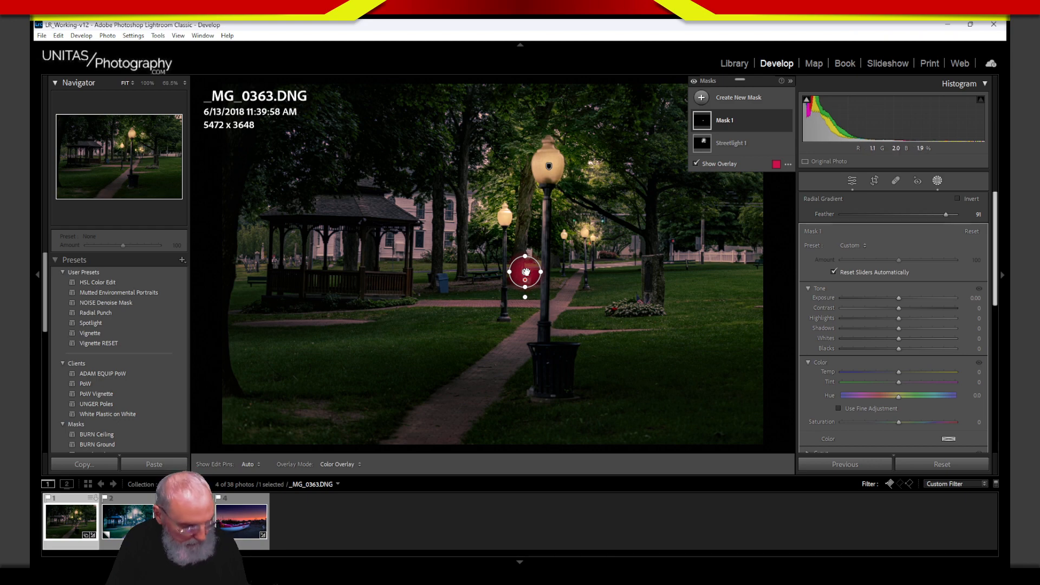
Step: At 68.5% zoom, centre the gradient on the big lamp globe with feathering around 72
left_click(169, 83)
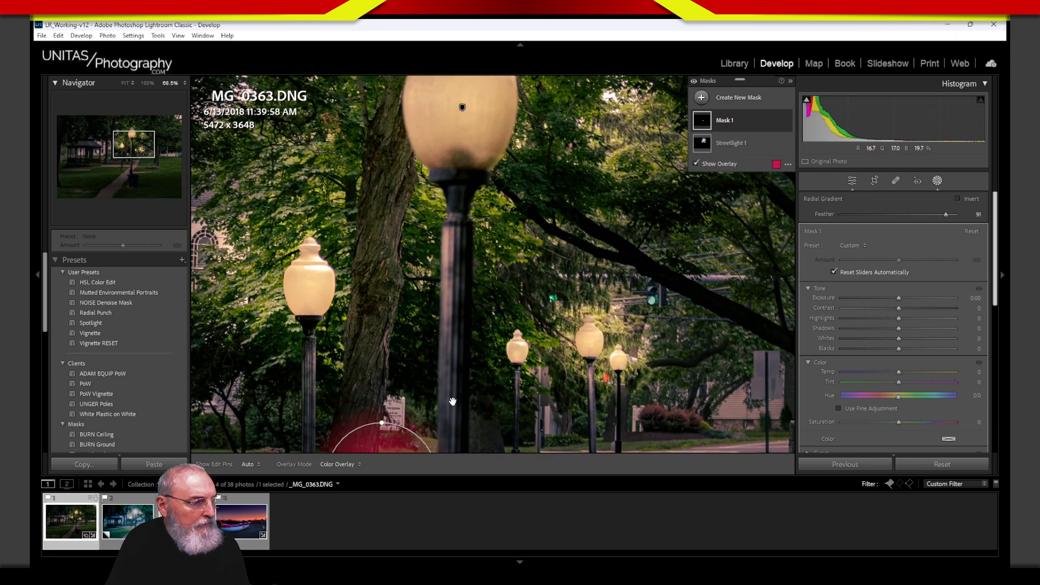
left_click_drag(452, 402, 484, 138)
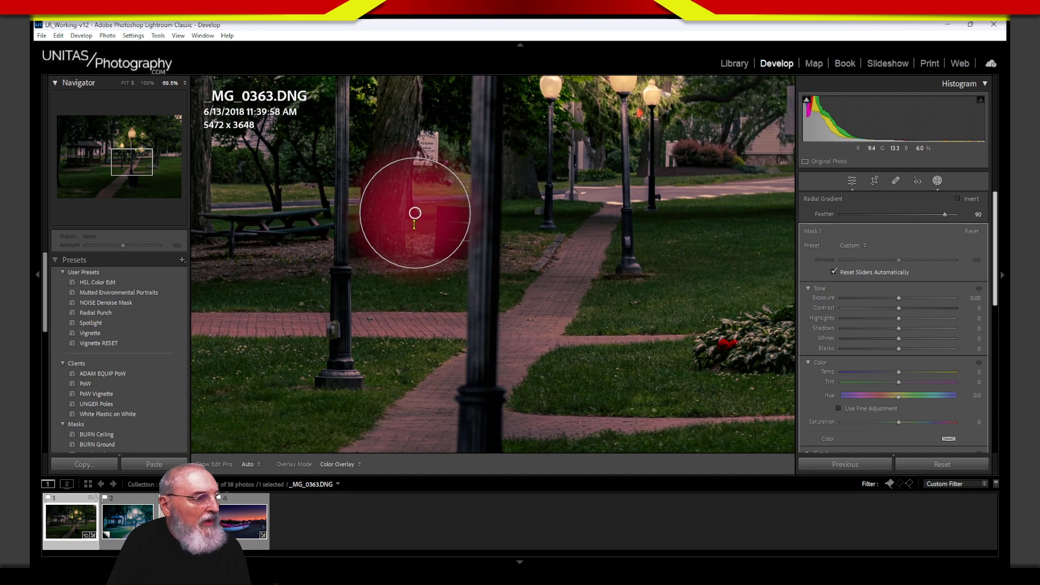
left_click_drag(415, 224, 508, 108)
left_click_drag(542, 185, 545, 337)
left_click_drag(446, 428, 494, 167)
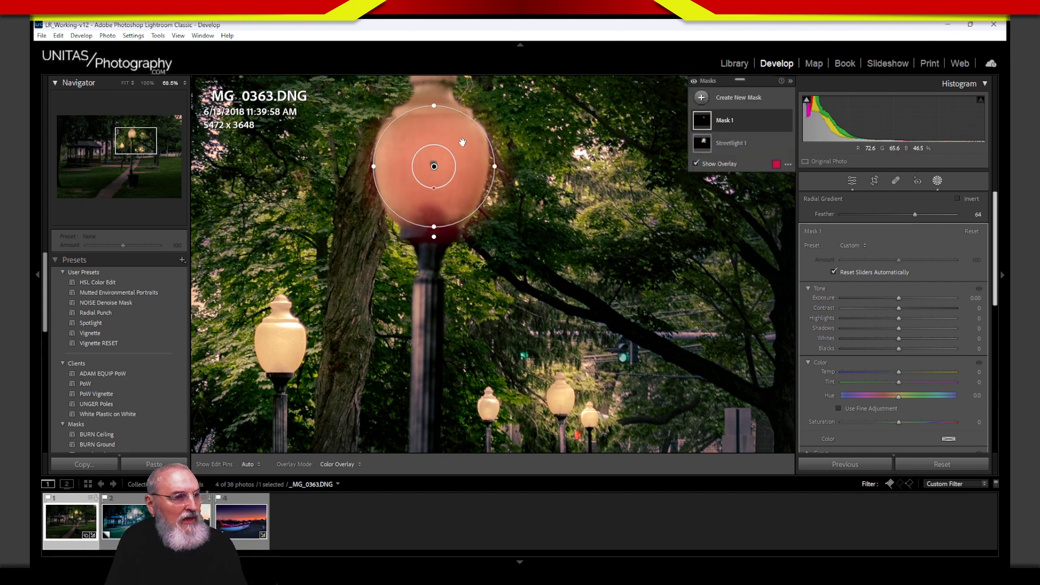
left_click_drag(434, 189, 444, 197)
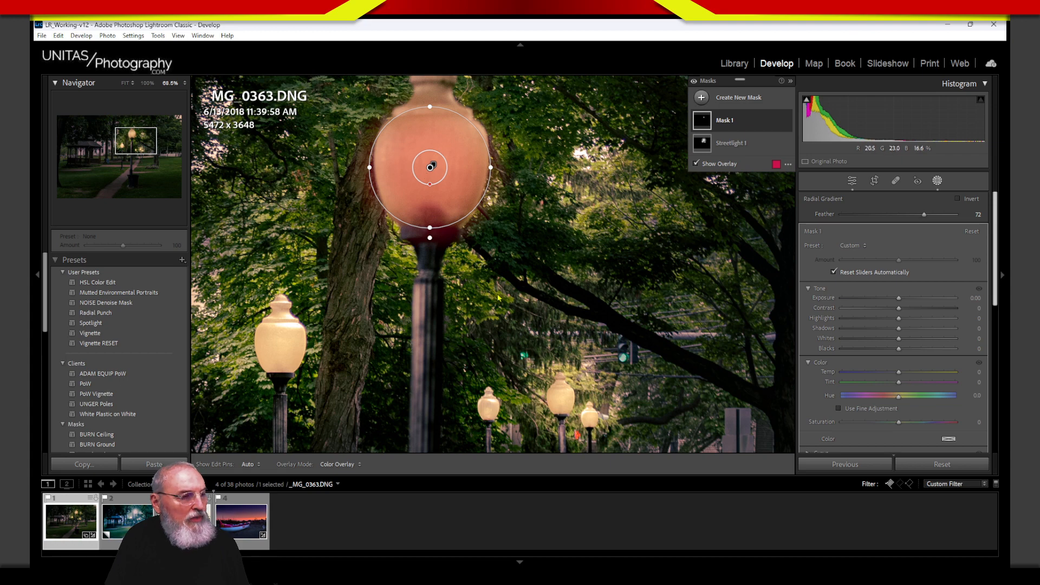
Step: Nudge the gradient over the globe, raise Mask 1's Exposure to 1.50, and compare on/off
left_click_drag(462, 197, 462, 204)
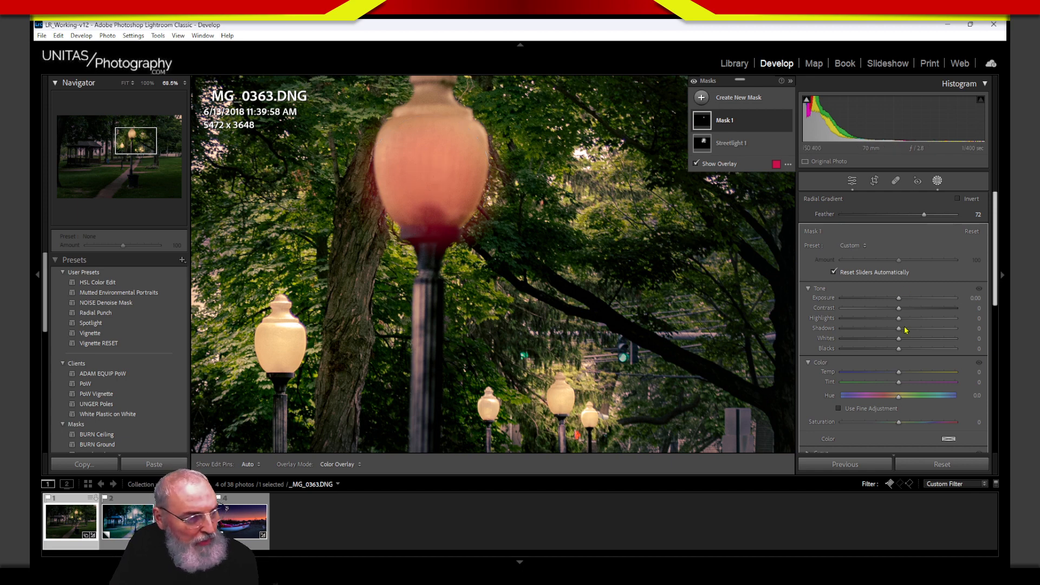
left_click_drag(899, 298, 920, 298)
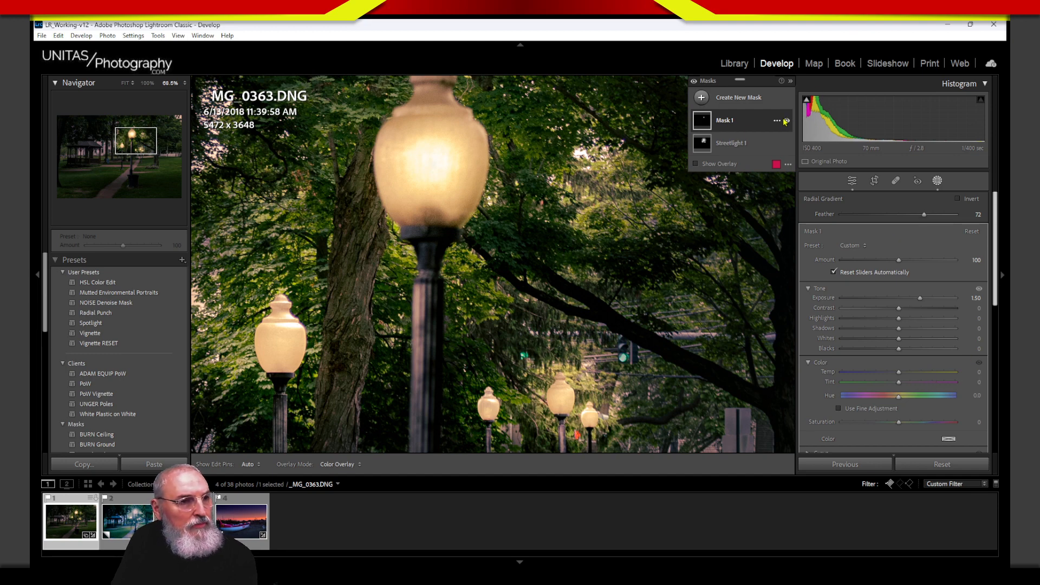
left_click(787, 121)
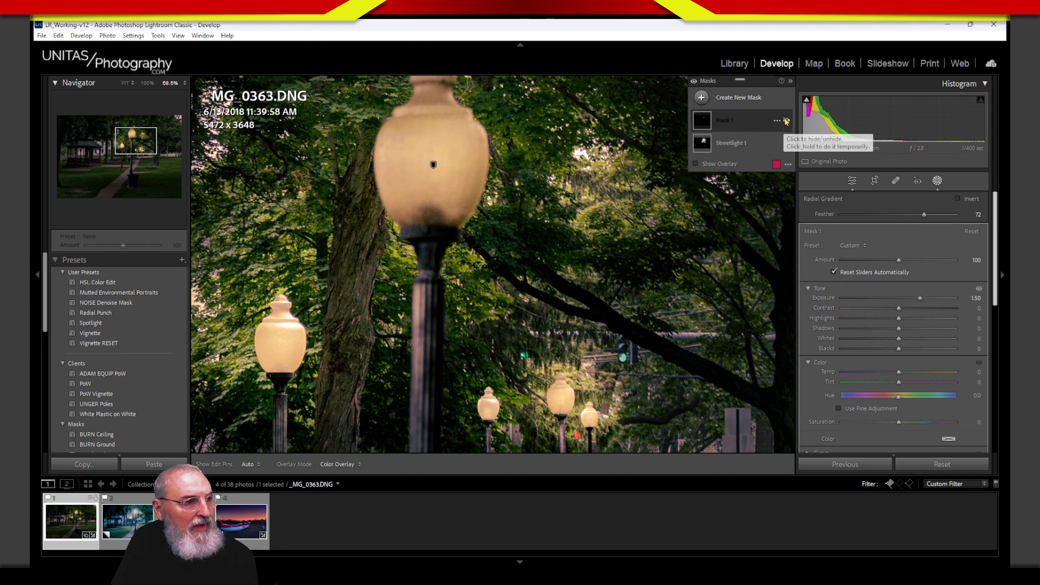
left_click(787, 121)
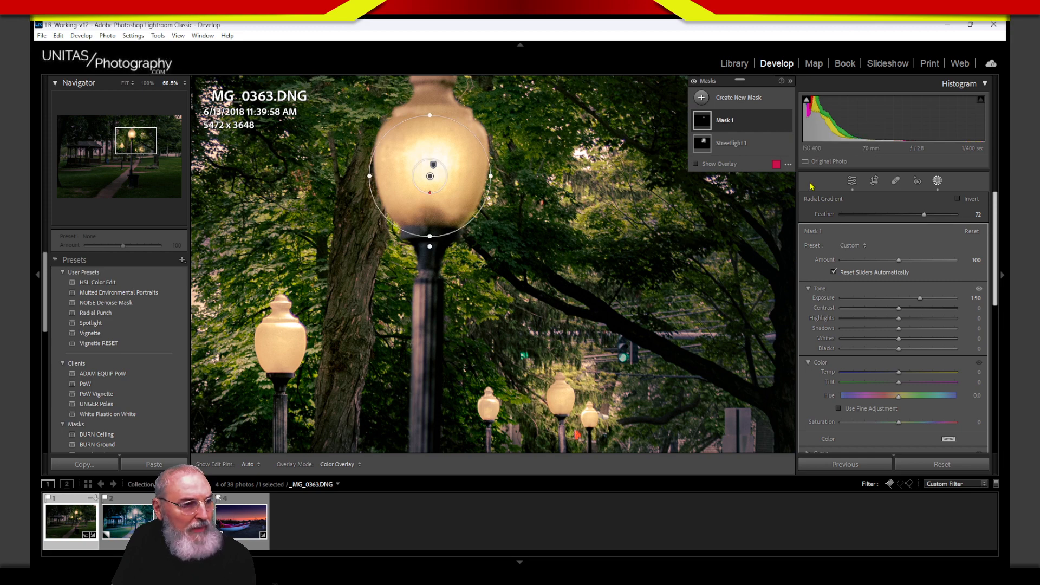
Step: Rename Mask 1 to 'Streetliht 2'
double_click(729, 121)
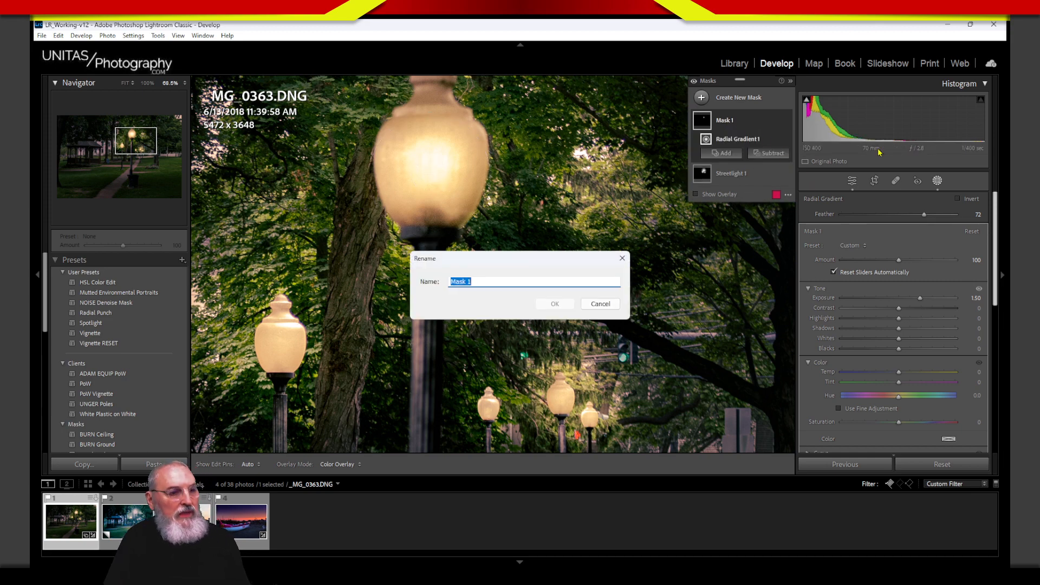
type("Street")
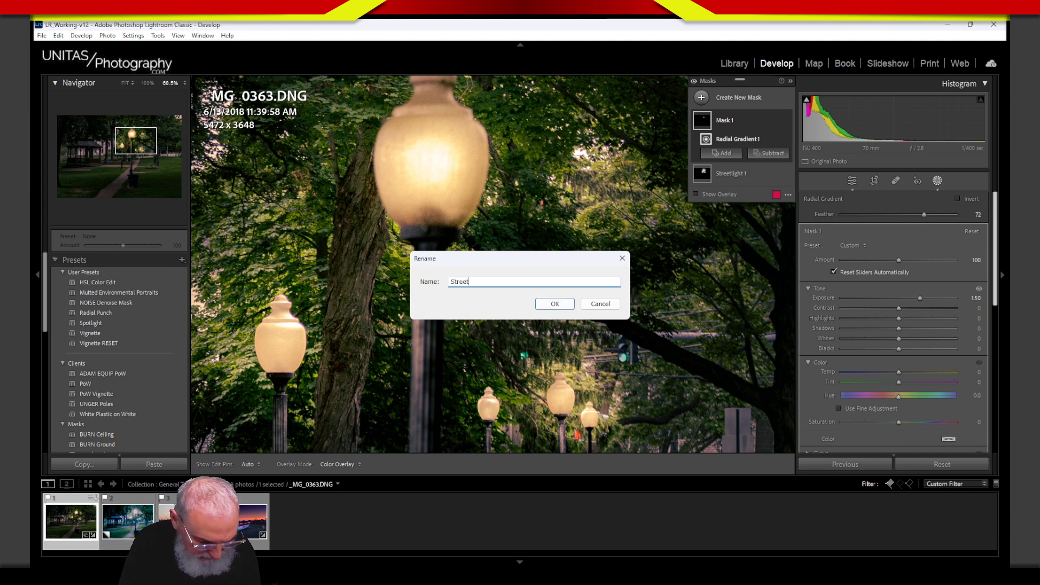
type("liht 2")
key("Return")
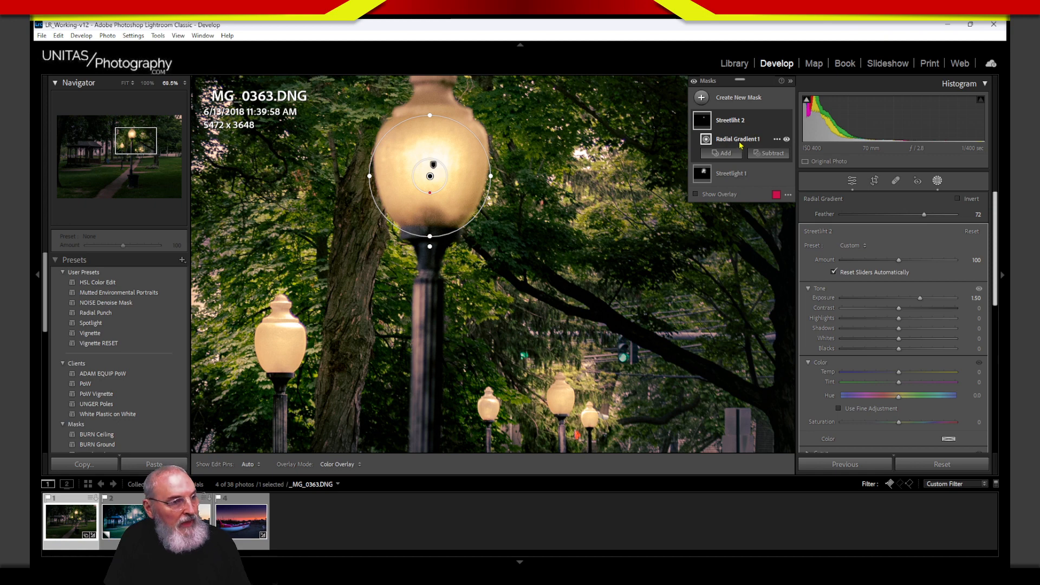
left_click(777, 139)
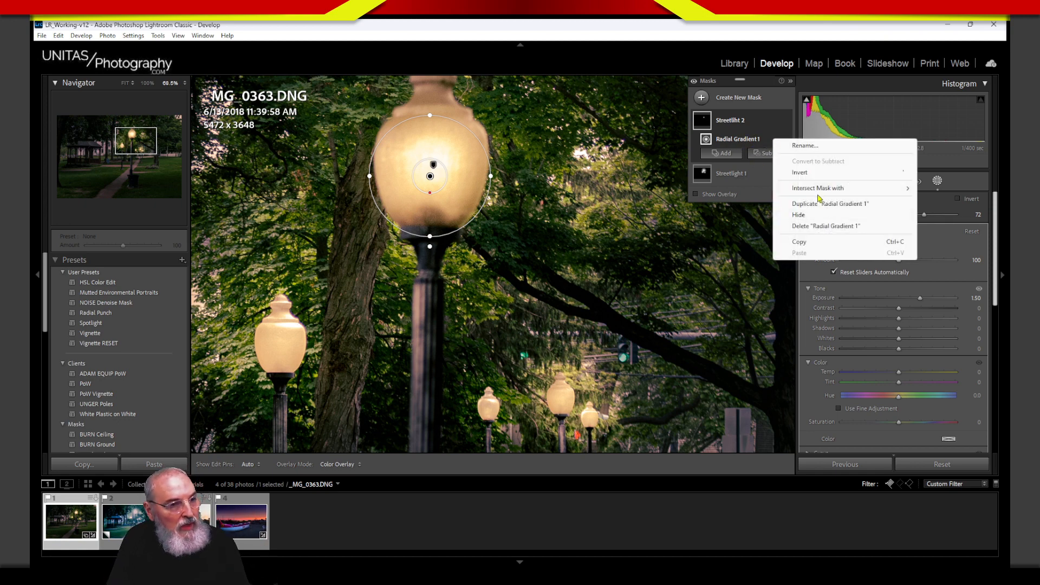
Step: Duplicate the lamp glow gradient and place the copy on the lower-left lamp
mouse_move(827, 192)
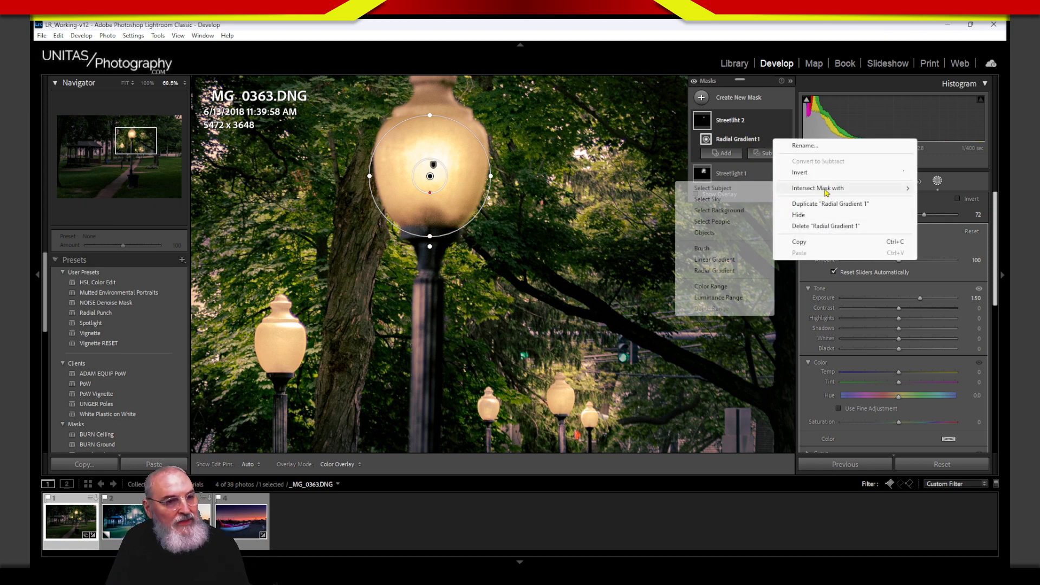
left_click(852, 205)
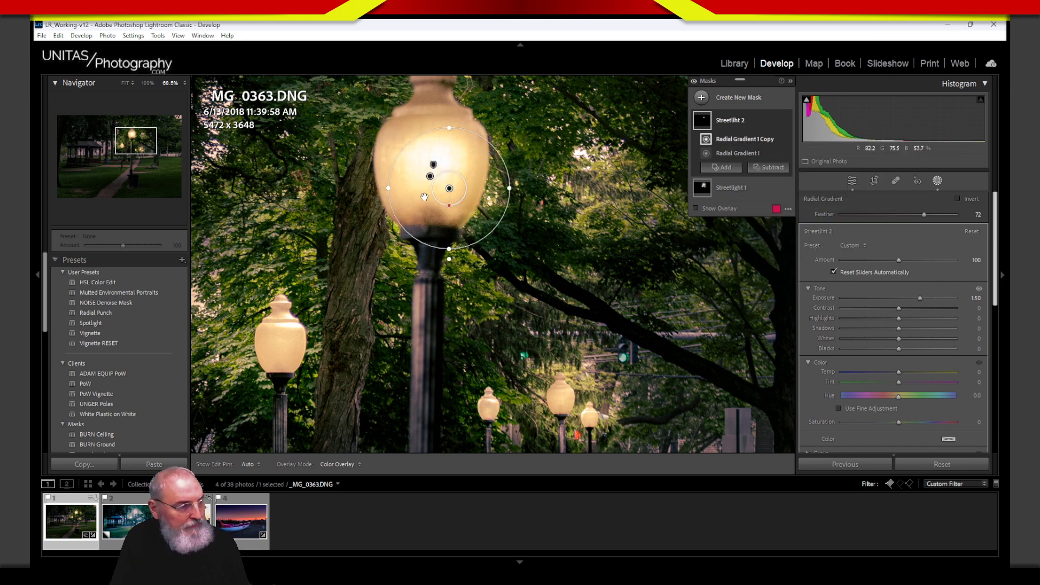
left_click_drag(450, 189, 306, 353)
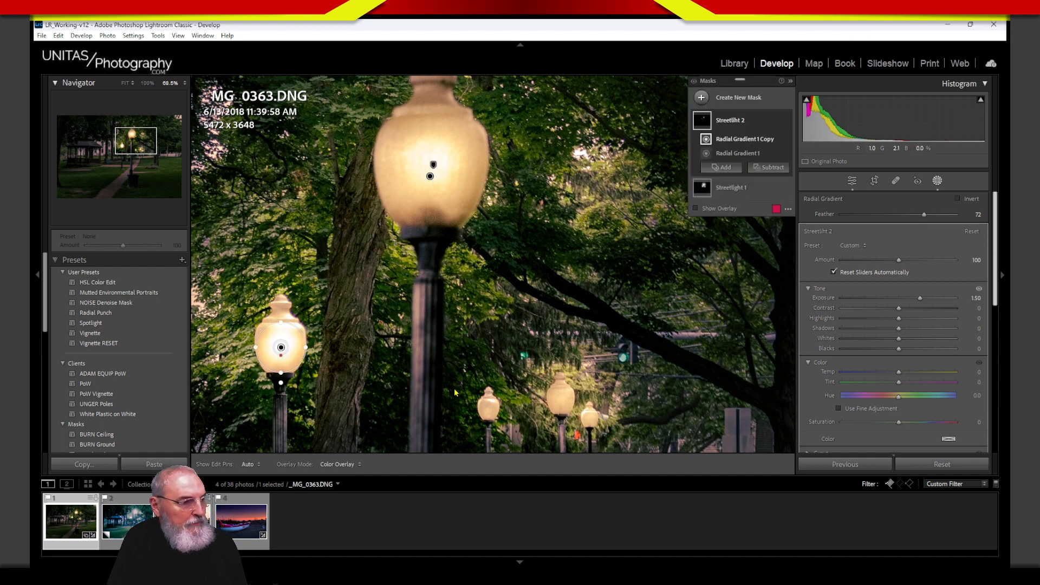
left_click_drag(444, 378, 441, 272)
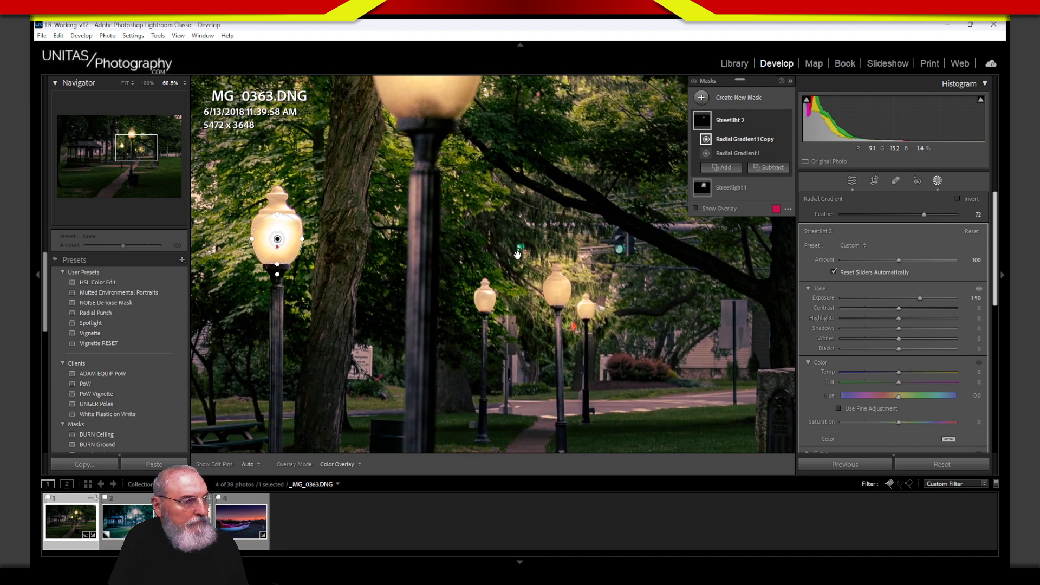
Step: Add two more gradient copies placed over distant lamps along the path
left_click(777, 139)
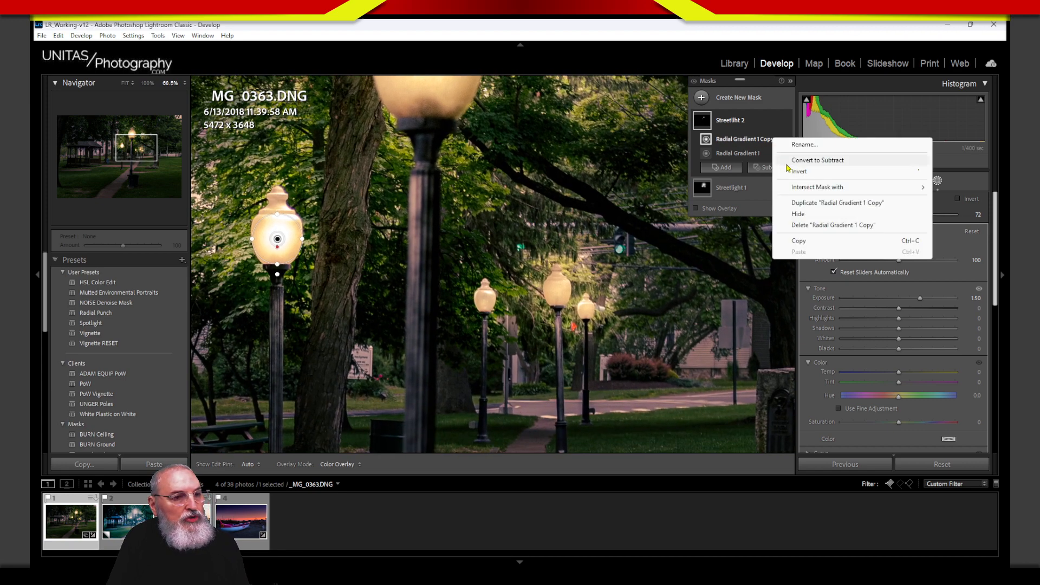
left_click(824, 205)
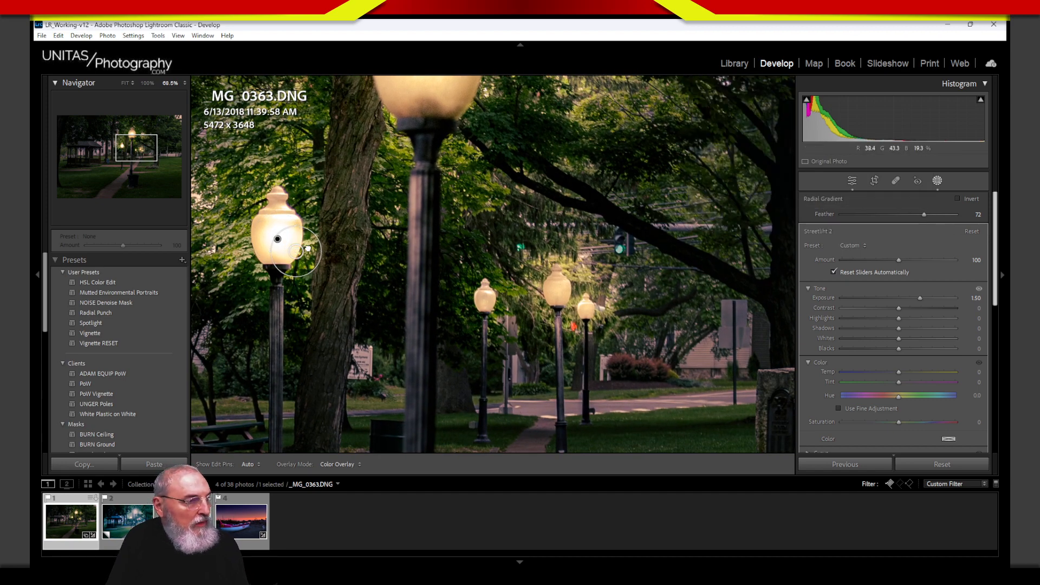
left_click_drag(314, 251, 574, 300)
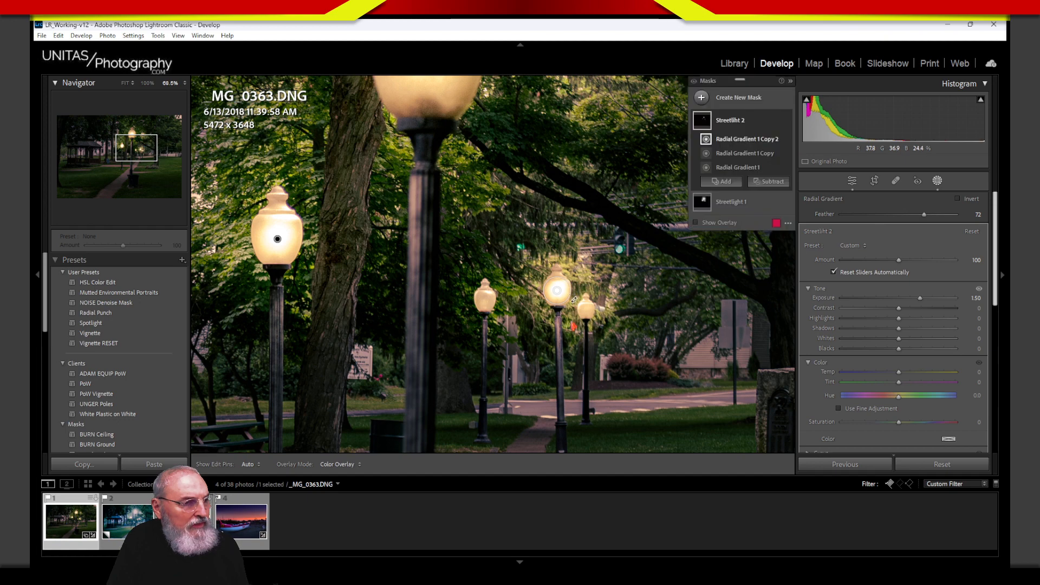
left_click(774, 141)
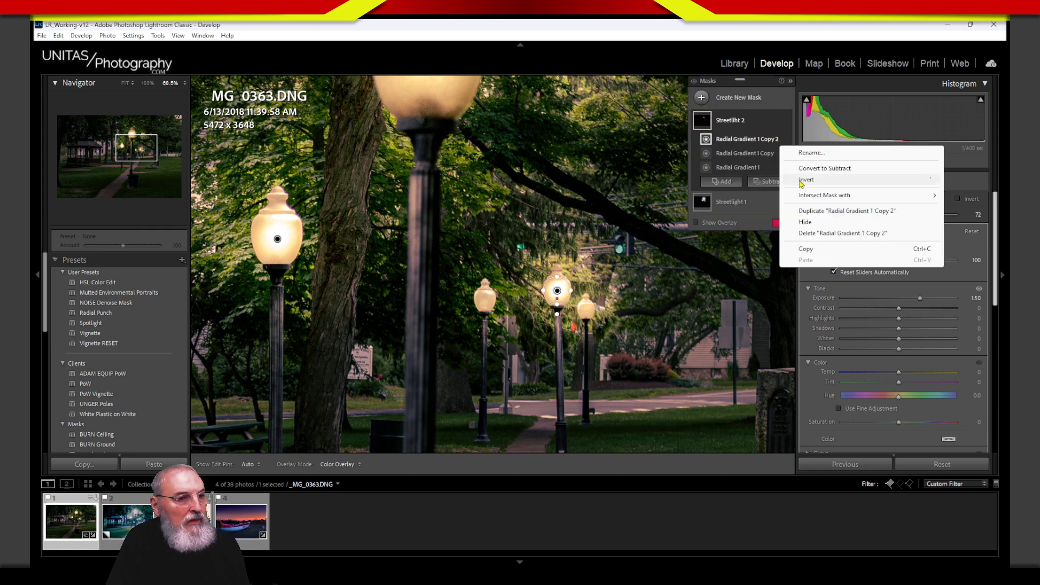
left_click(827, 211)
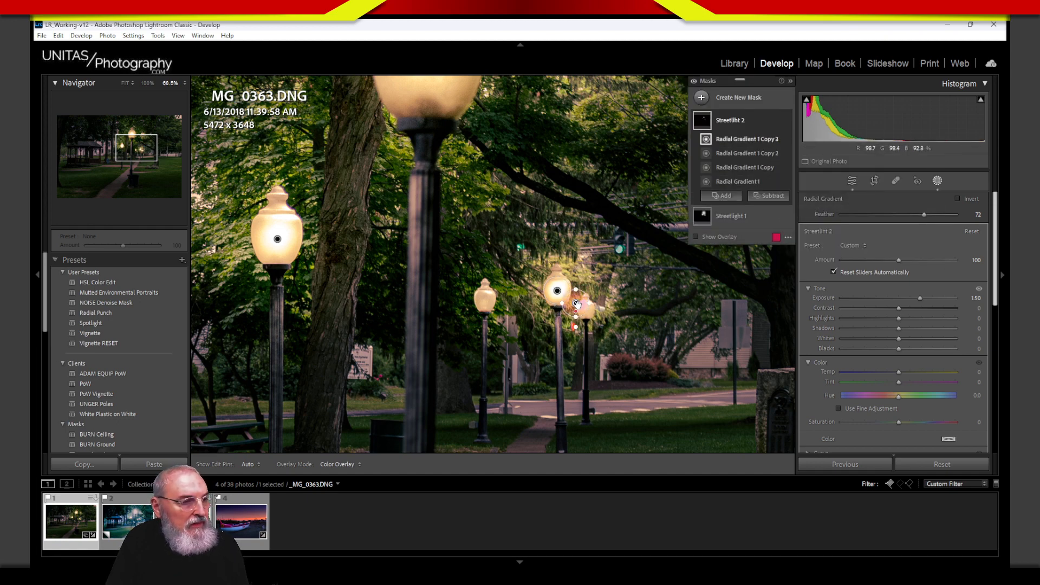
left_click_drag(577, 305, 495, 300)
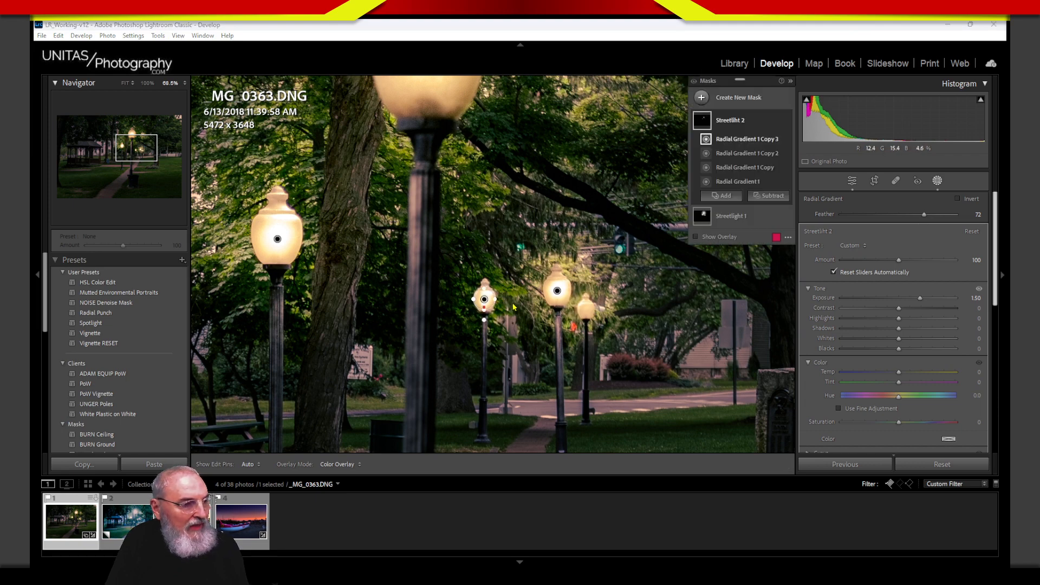
Step: Place one more gradient copy over the small distant lamp
right_click(776, 140)
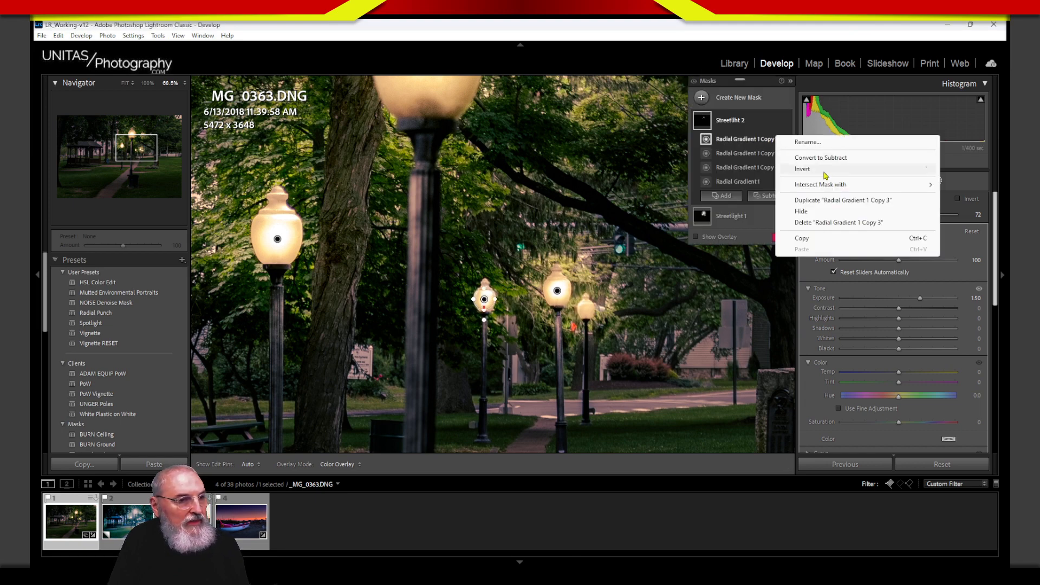
left_click(829, 200)
left_click_drag(487, 302, 587, 309)
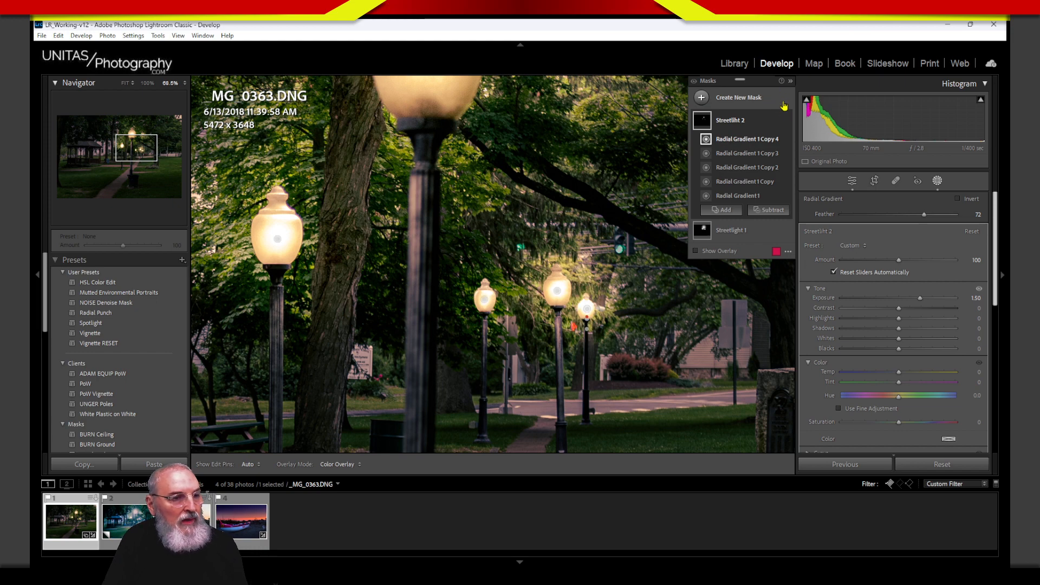
Step: Fit the photo and toggle the streetlight glow mask off and on to compare
left_click(125, 83)
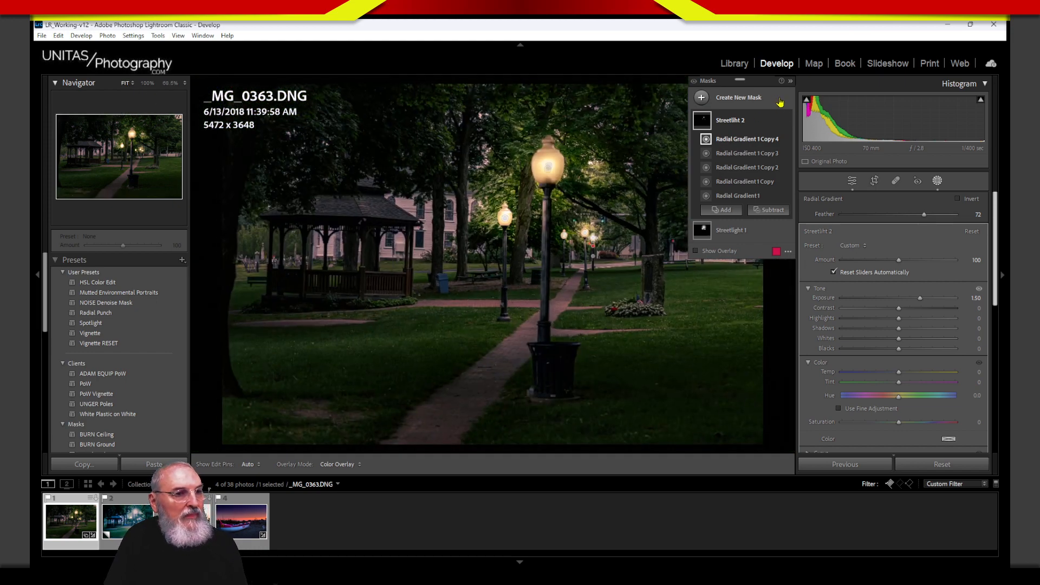
left_click(787, 121)
left_click(788, 122)
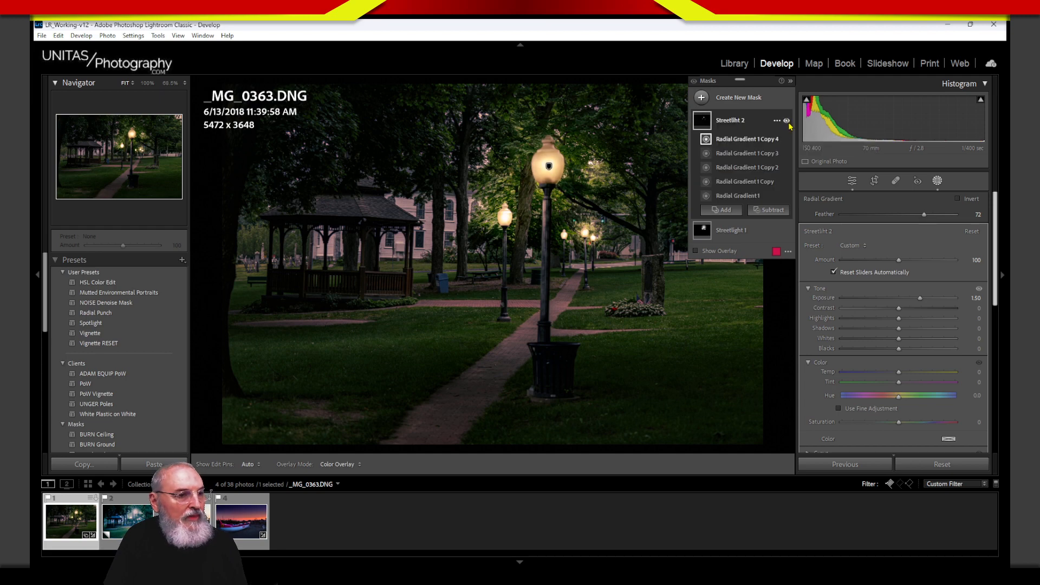
left_click(786, 121)
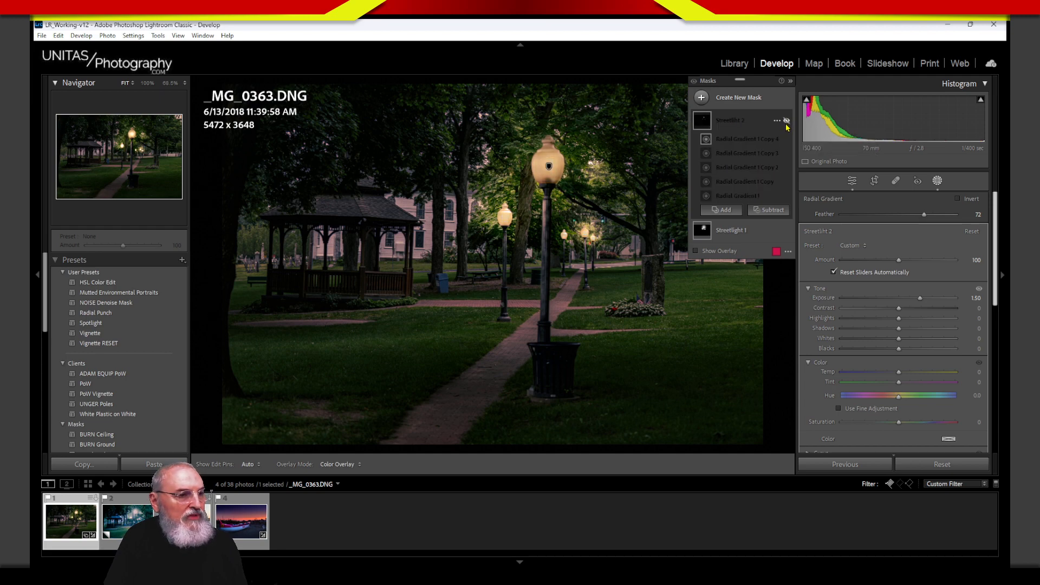
left_click(786, 121)
left_click(787, 121)
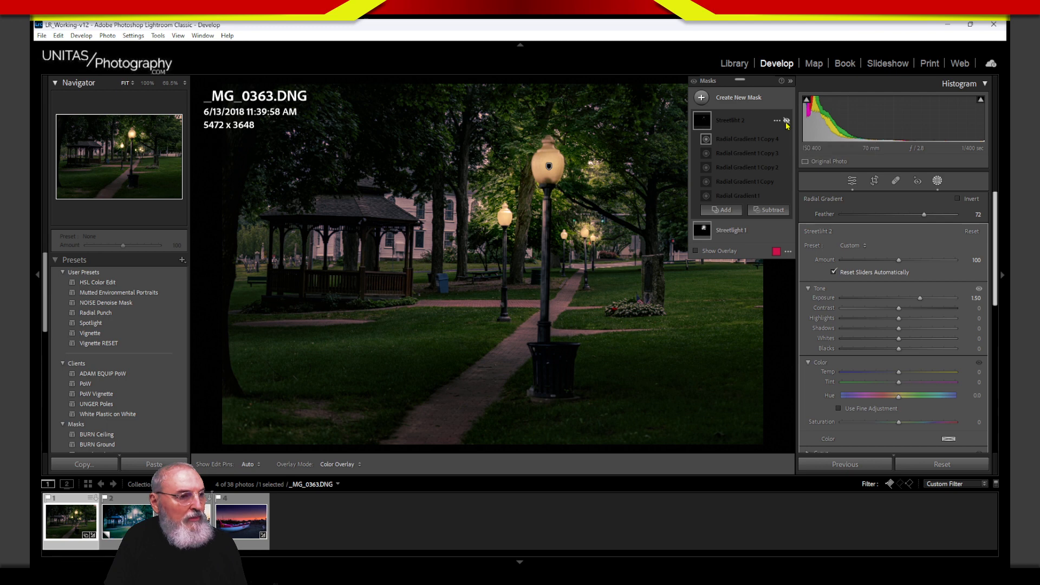
left_click(787, 122)
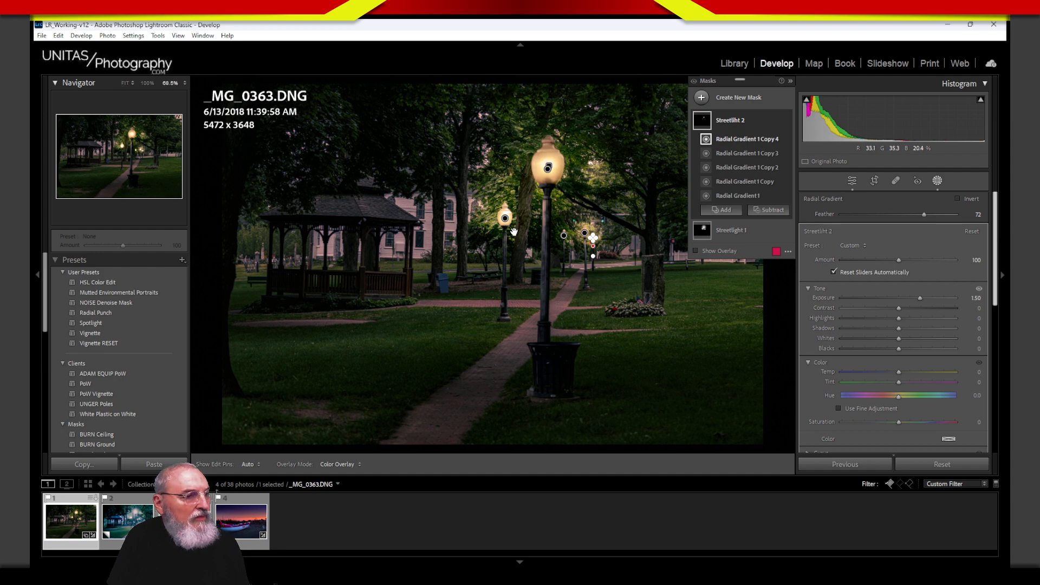
Step: Raise the pink-building lamp glow's feather to 78, then exit masking with the whole photo shown
key("z")
key("z")
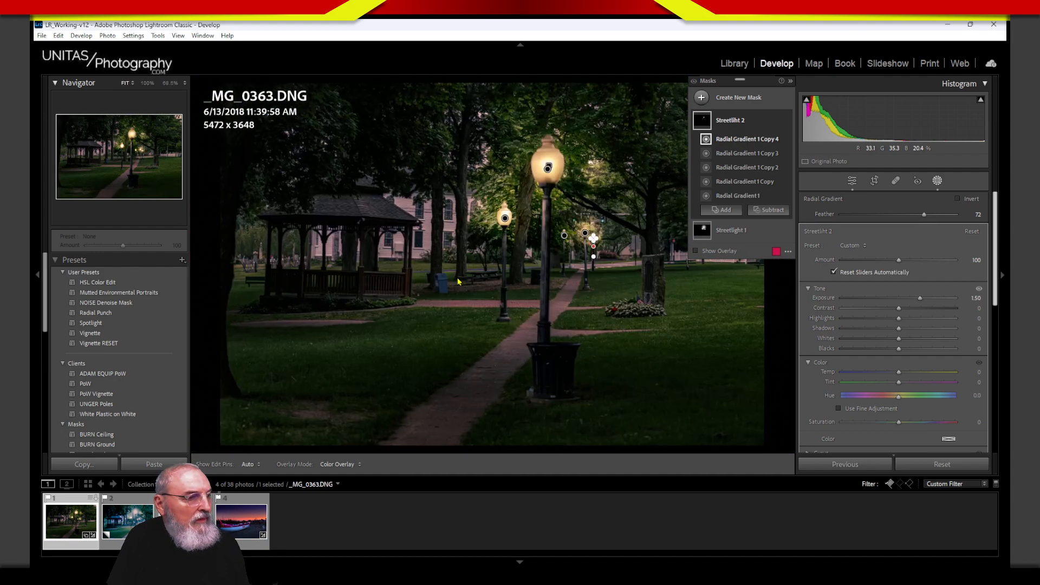
key("z")
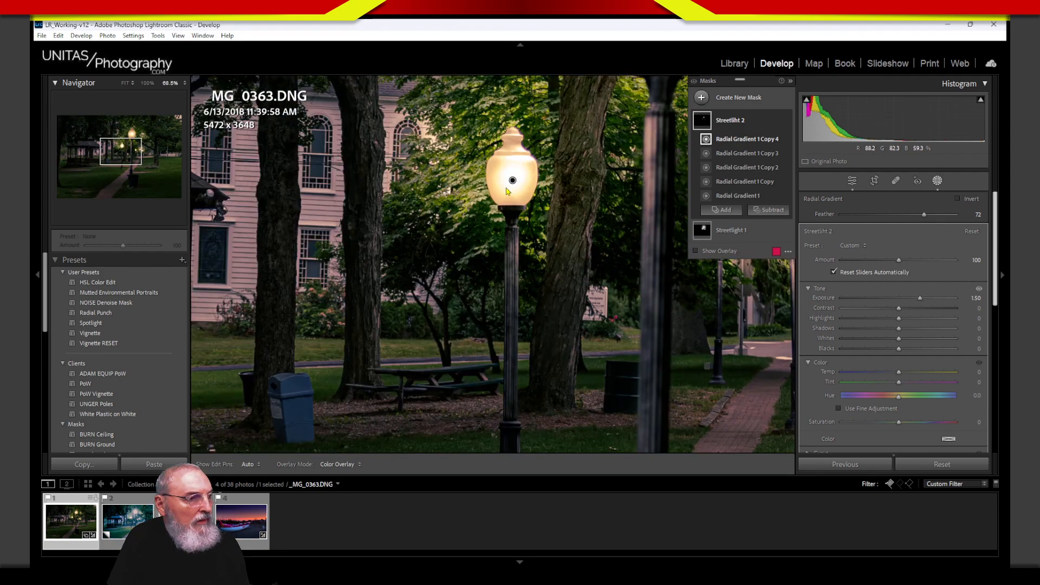
left_click(513, 181)
left_click_drag(513, 183, 513, 187)
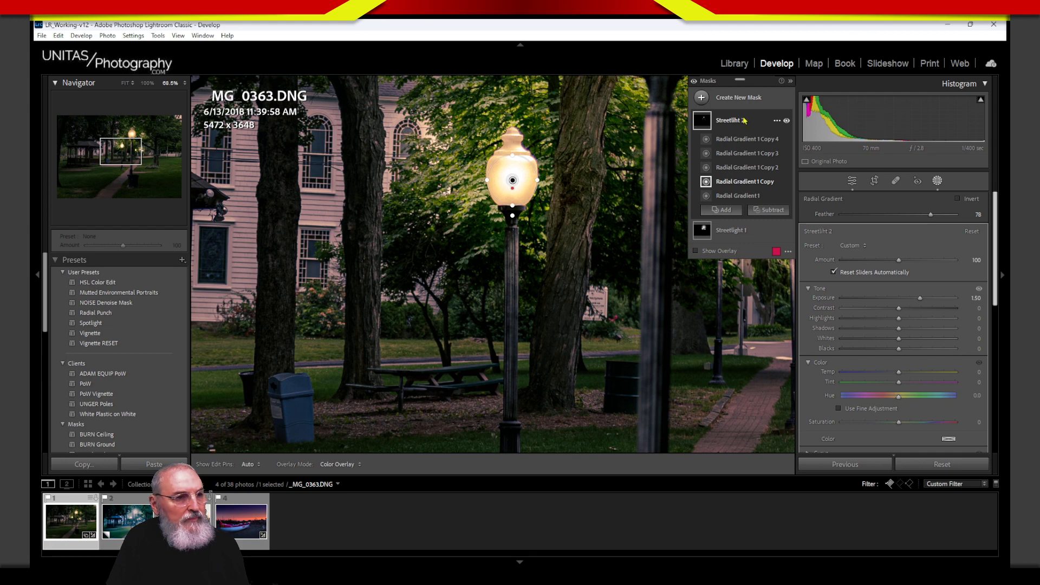
left_click(938, 183)
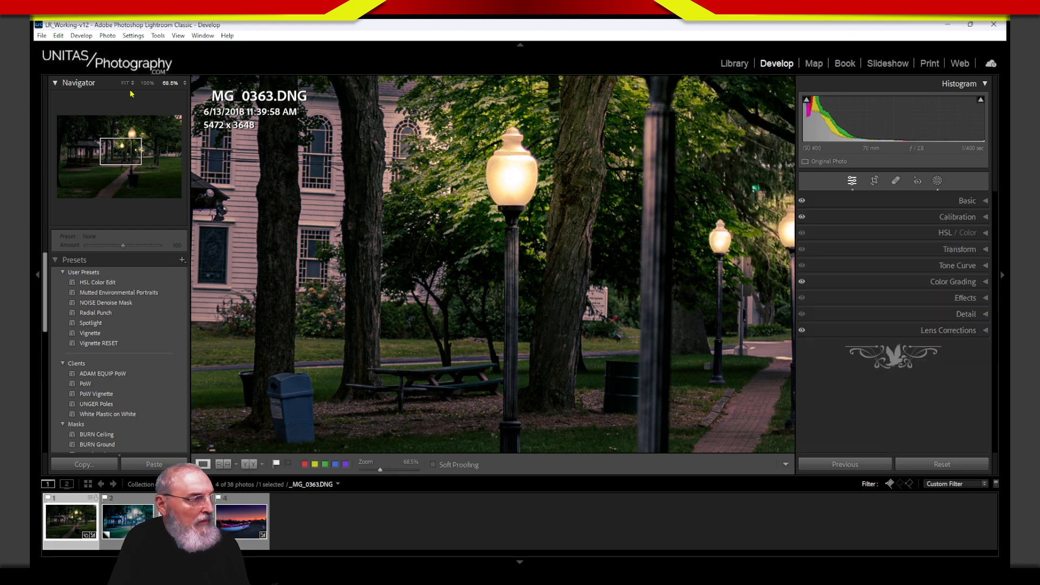
left_click(126, 83)
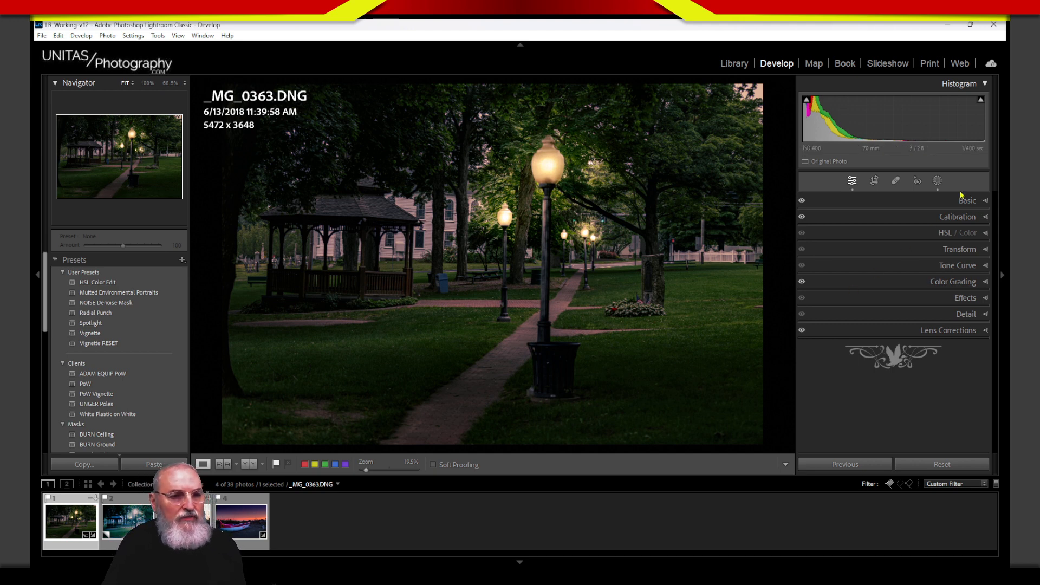
Step: Begin a new Radial Gradient mask for the ground beneath the nearest lamp
left_click(937, 181)
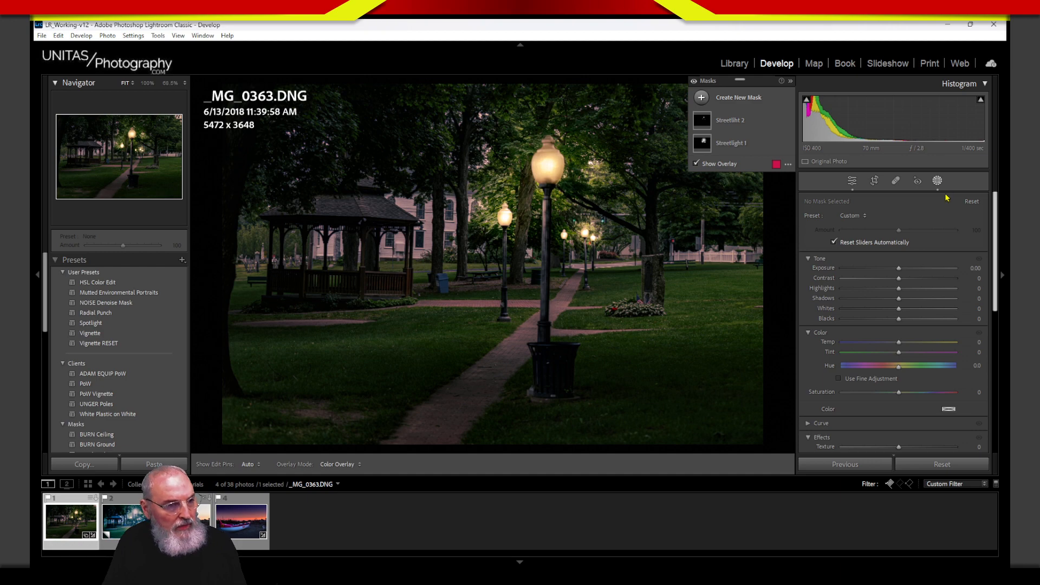
left_click(702, 97)
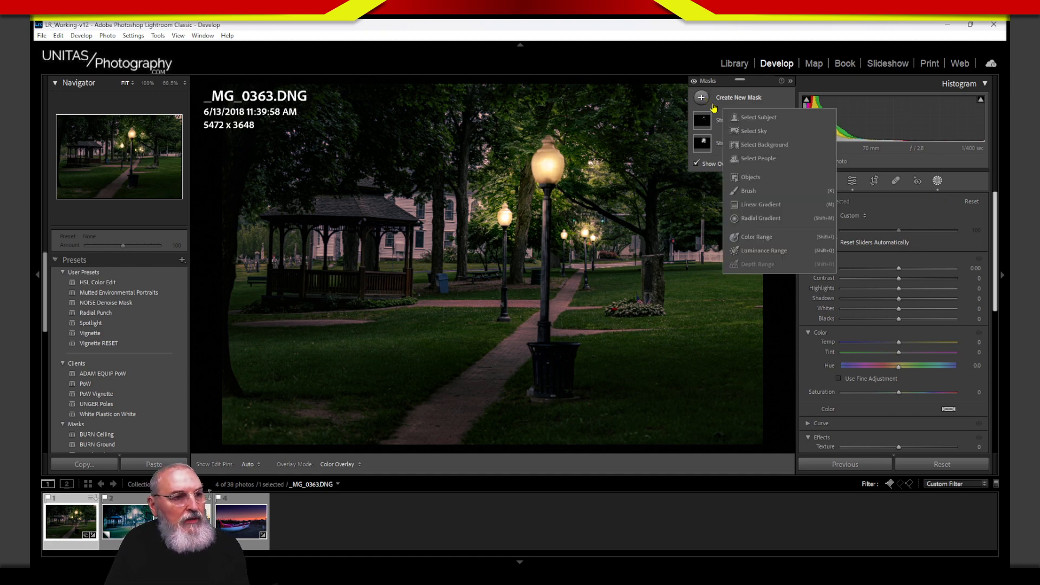
left_click(765, 219)
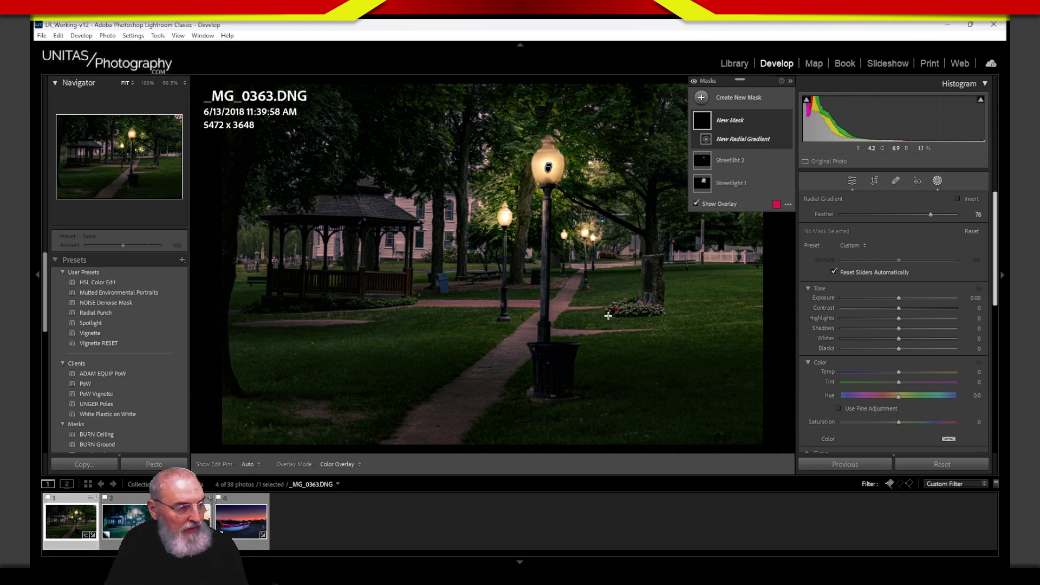
key("alt+Tab")
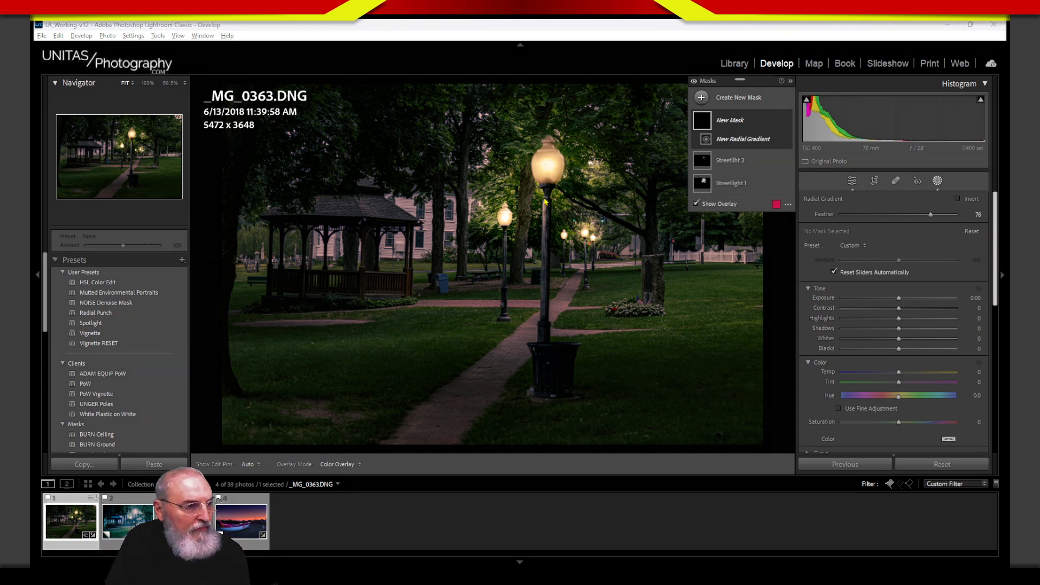
left_click_drag(548, 187, 545, 386)
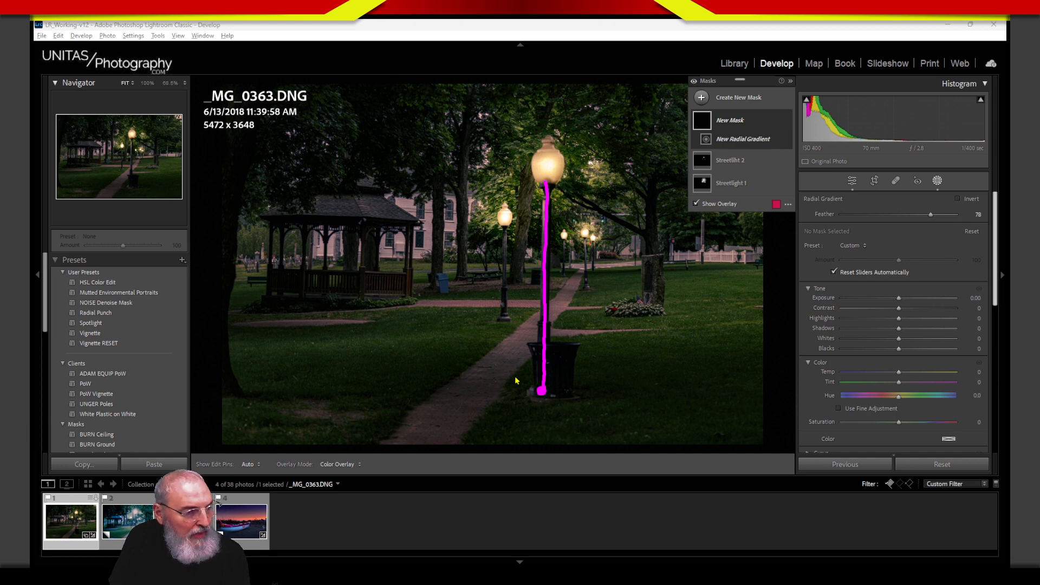
mouse_move(516, 381)
left_mouse_down()
mouse_move(481, 402)
mouse_move(539, 439)
mouse_move(627, 398)
mouse_move(561, 368)
mouse_move(502, 381)
left_mouse_up()
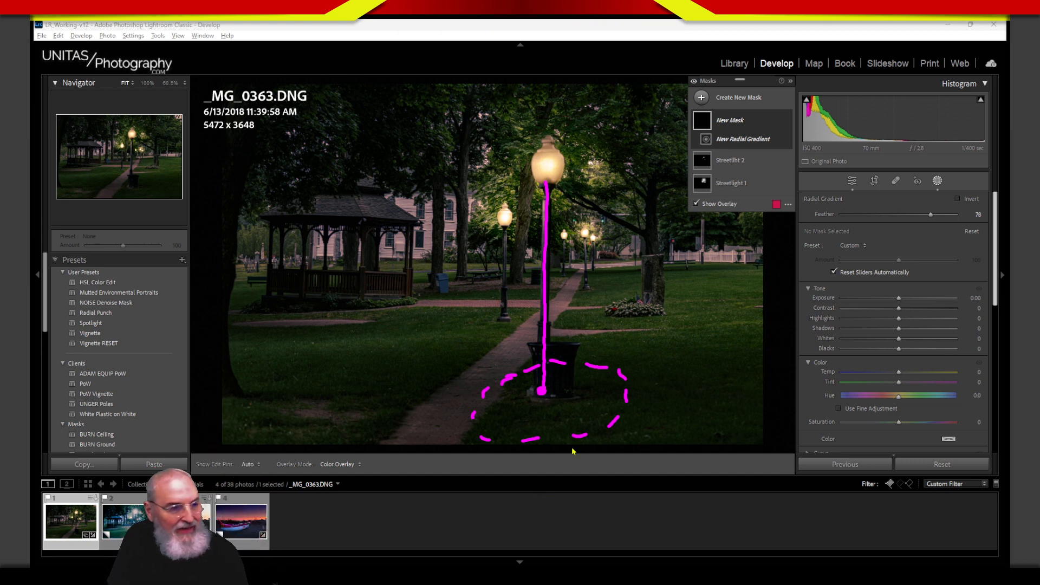
mouse_move(618, 370)
left_mouse_down()
mouse_move(552, 360)
mouse_move(480, 370)
mouse_move(440, 399)
mouse_move(525, 416)
mouse_move(683, 407)
mouse_move(672, 381)
mouse_move(564, 360)
left_mouse_up()
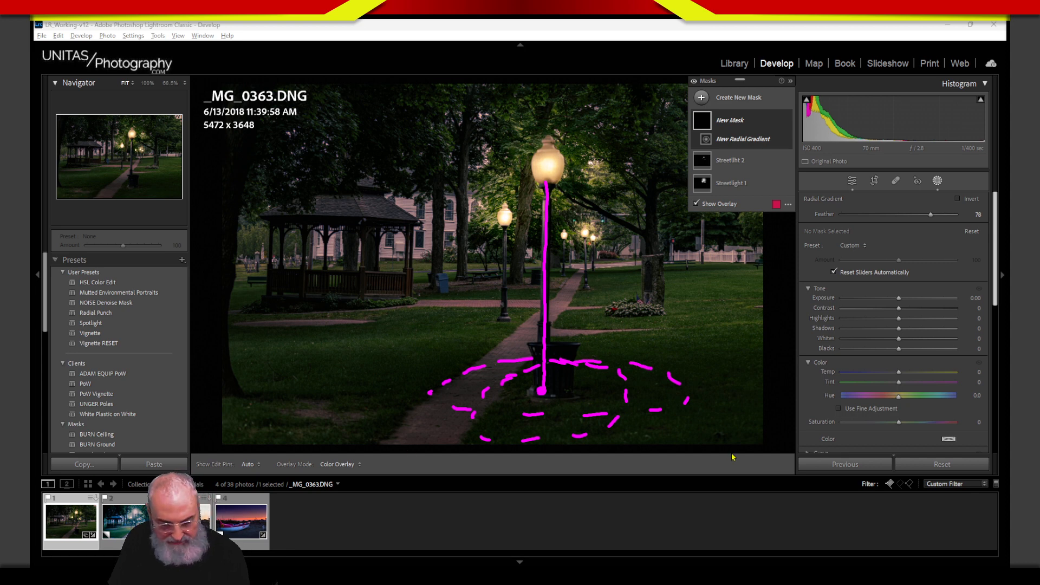
key("Escape")
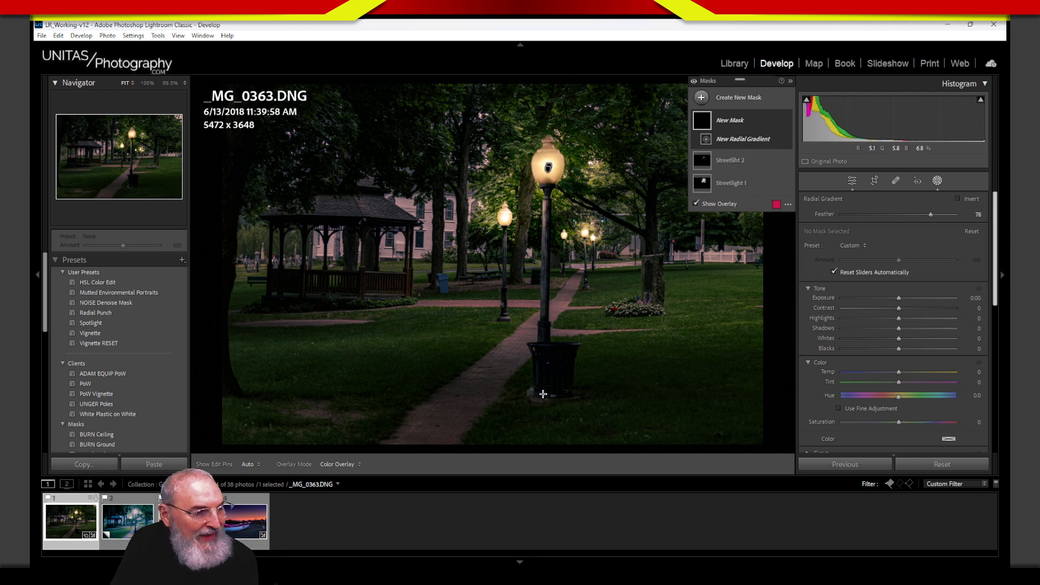
Step: Draw a feathered ellipse around the nearest lamp's base with Exposure 3.04, nudged slightly right
left_click_drag(542, 393, 676, 432)
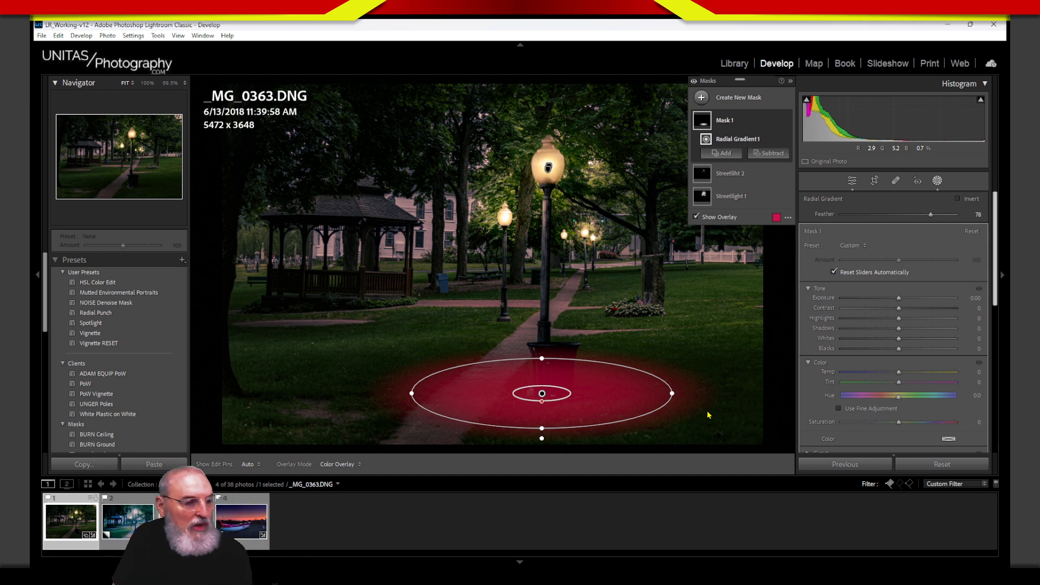
left_click_drag(543, 402, 544, 402)
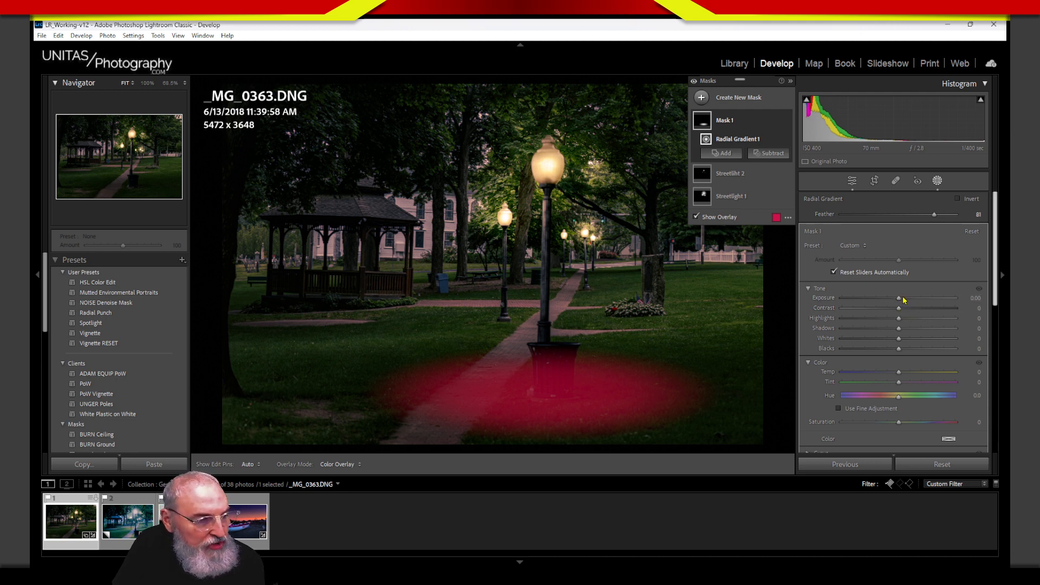
left_click_drag(899, 298, 945, 310)
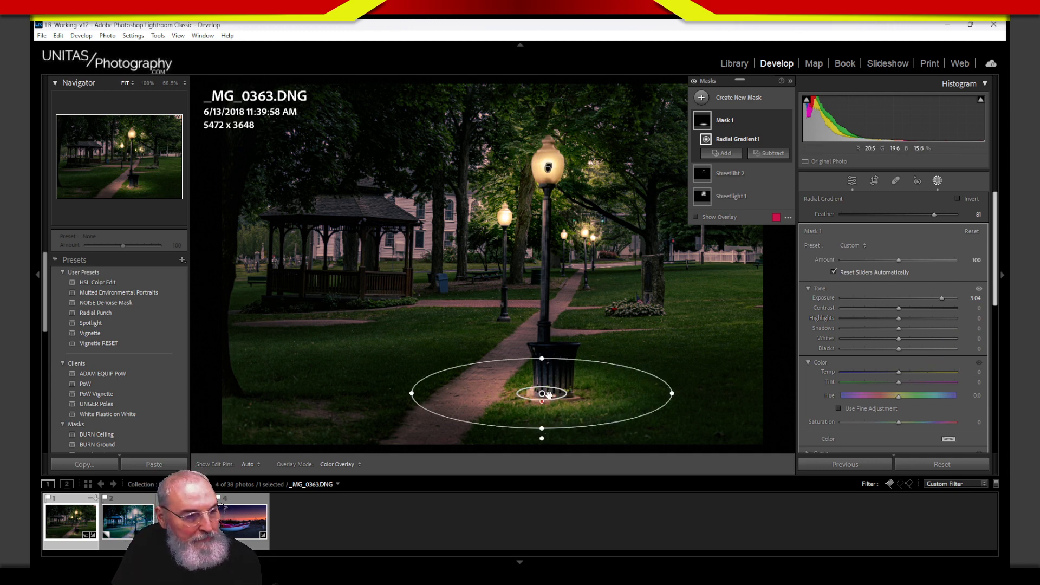
mouse_move(542, 392)
left_click_drag(542, 392, 546, 393)
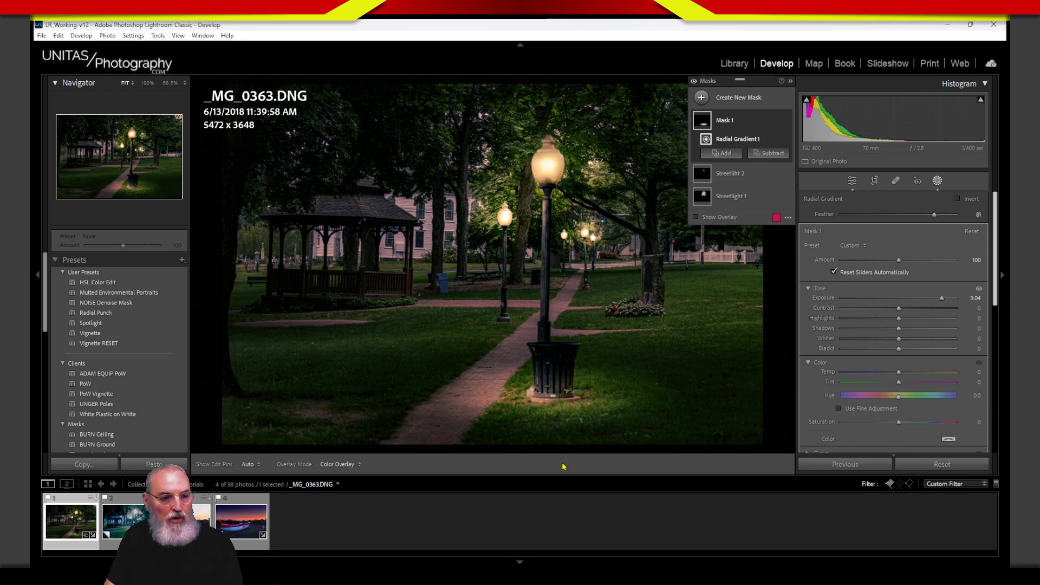
Step: Warm the light pool by setting Mask 1's Temp to 30
left_click_drag(898, 373, 909, 372)
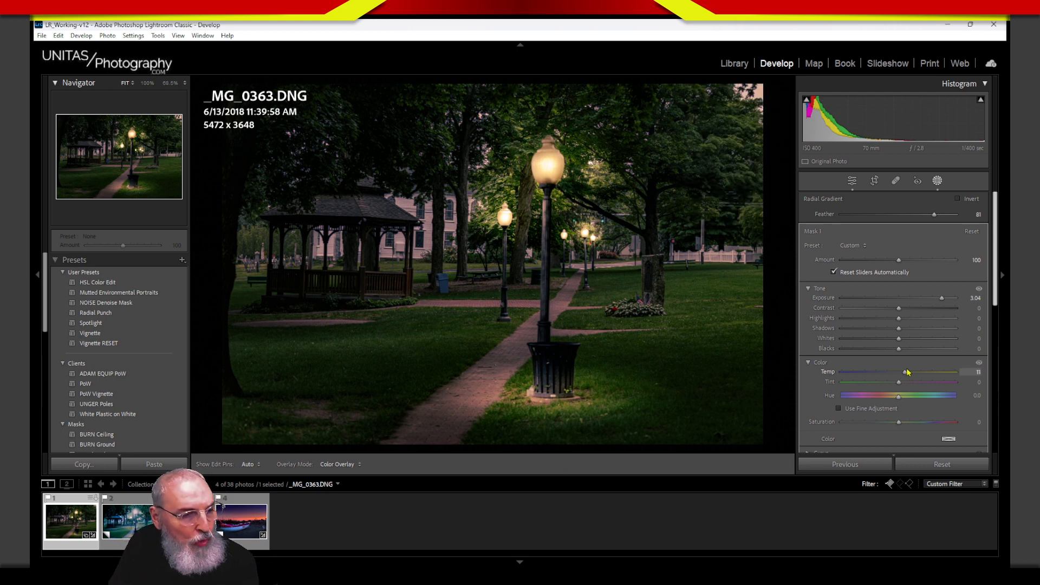
left_click_drag(919, 371, 924, 370)
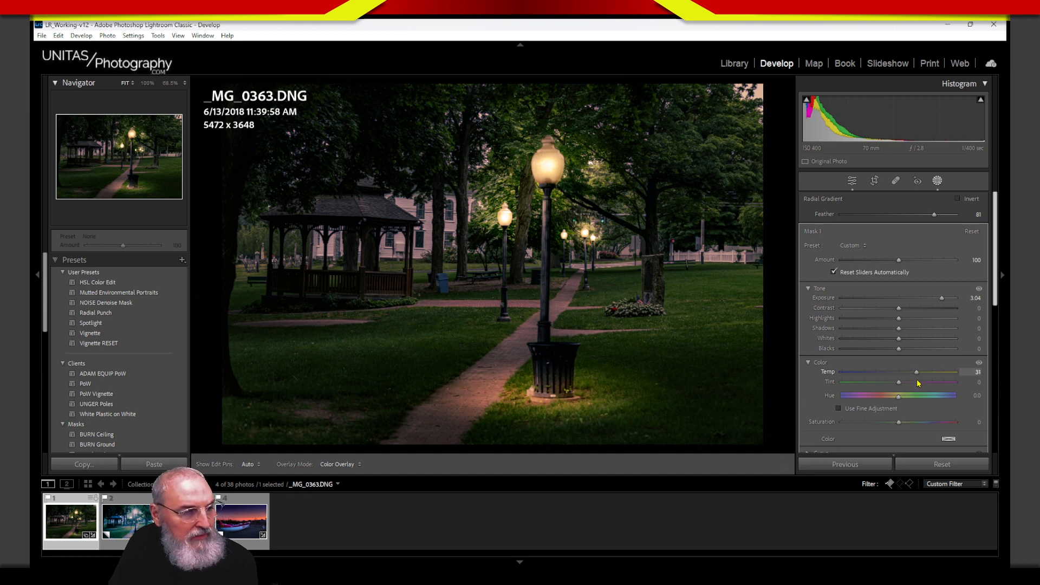
left_click_drag(920, 385, 918, 386)
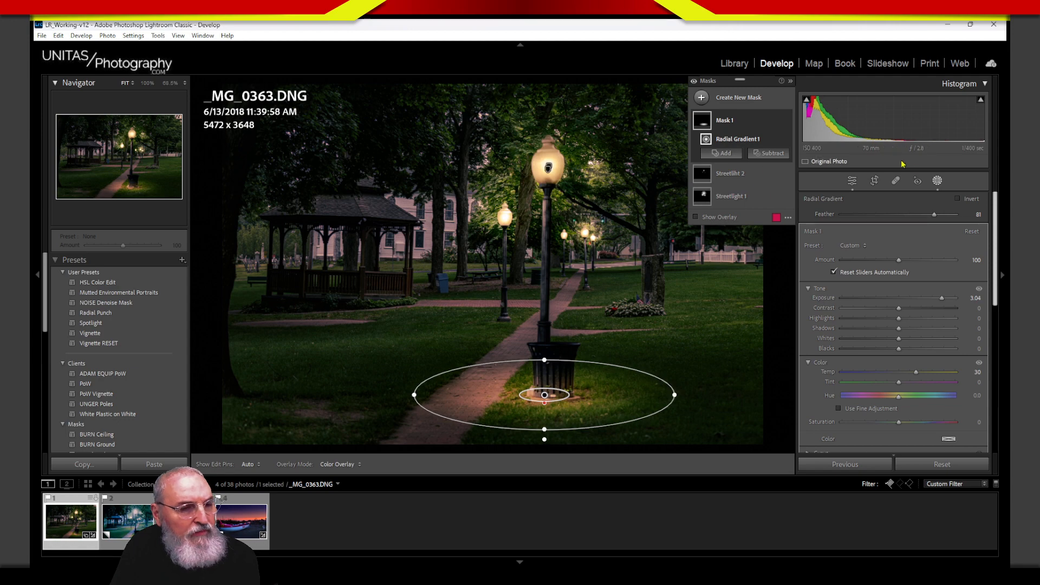
Step: Zoom the photo to 68.5% and bring the trash can into view
left_click(169, 83)
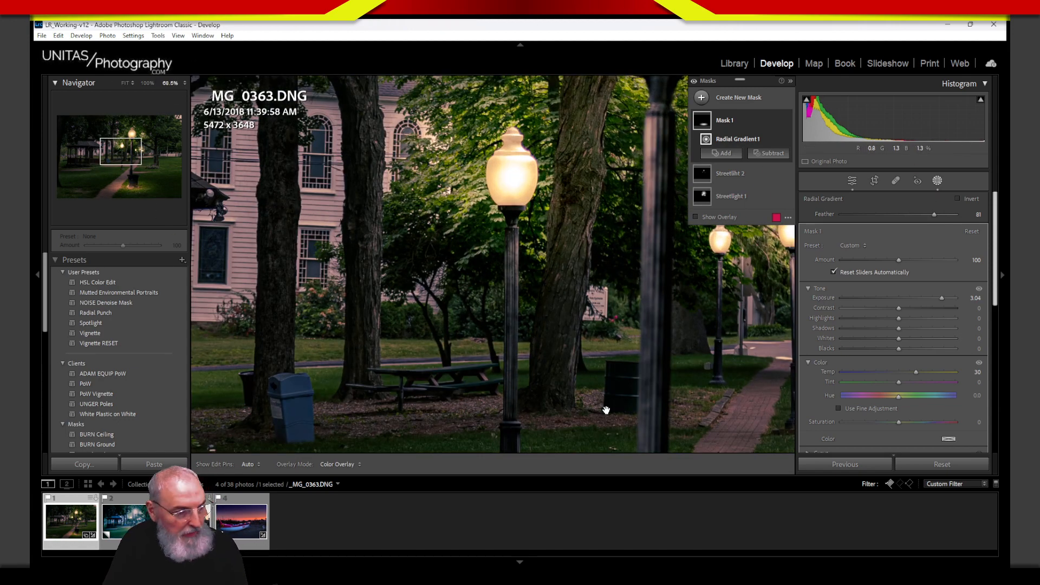
left_click_drag(606, 410, 480, 229)
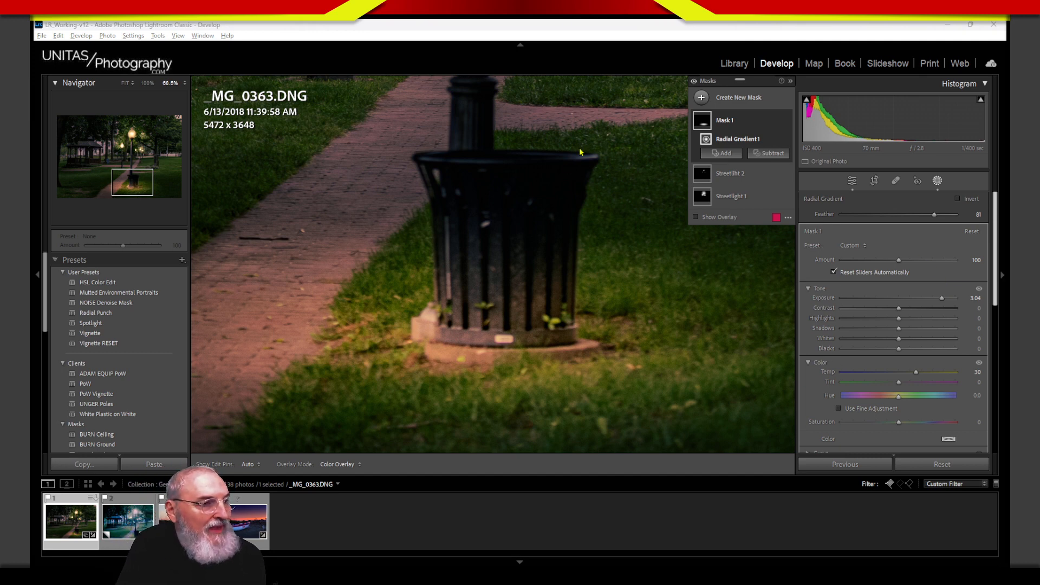
mouse_move(579, 153)
left_mouse_down()
mouse_move(530, 146)
mouse_move(418, 158)
mouse_move(531, 168)
mouse_move(590, 157)
mouse_move(433, 155)
mouse_move(593, 168)
left_mouse_up()
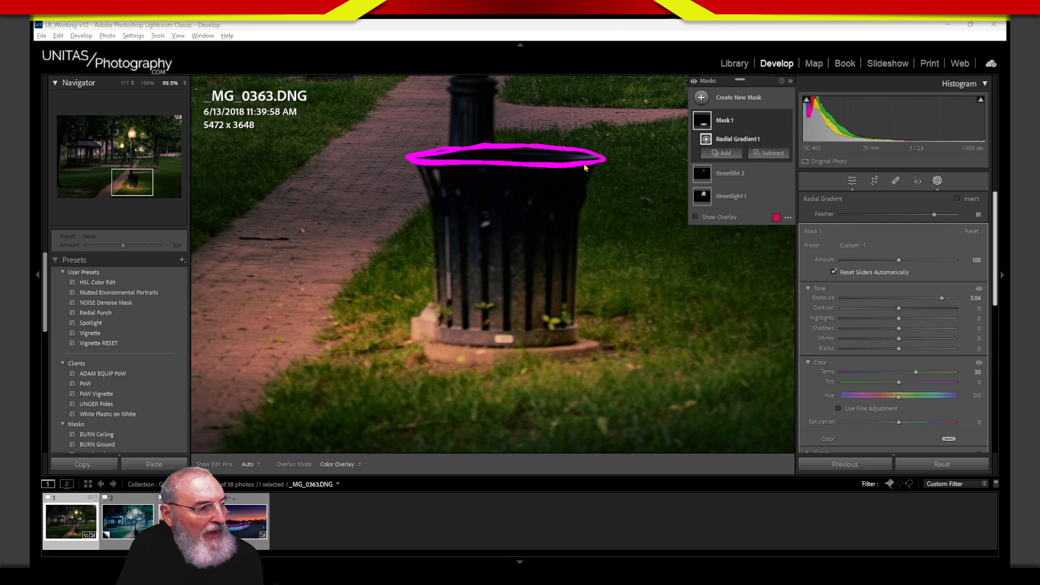
left_click_drag(578, 208, 495, 208)
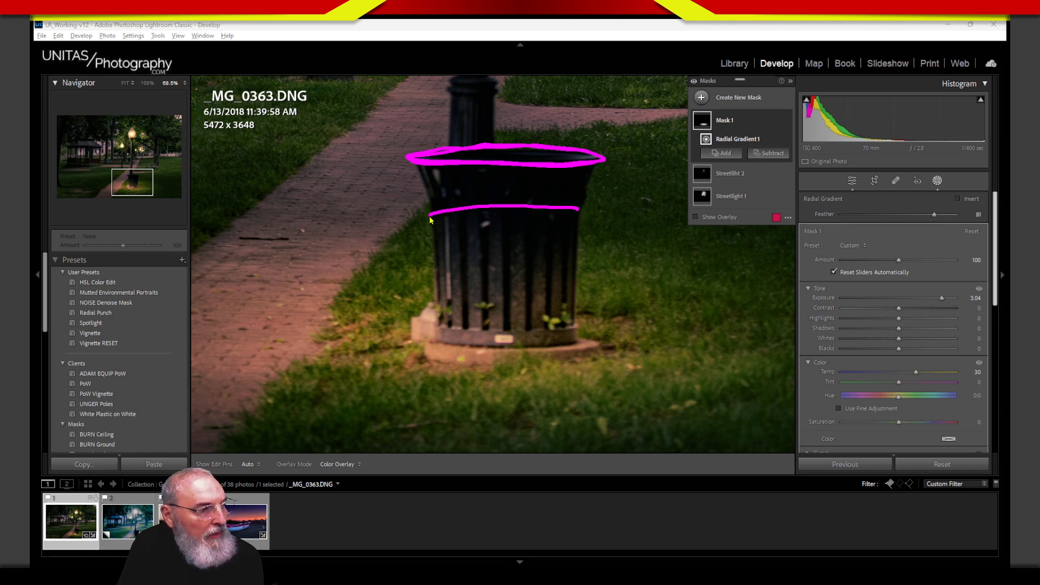
left_click_drag(431, 220, 552, 229)
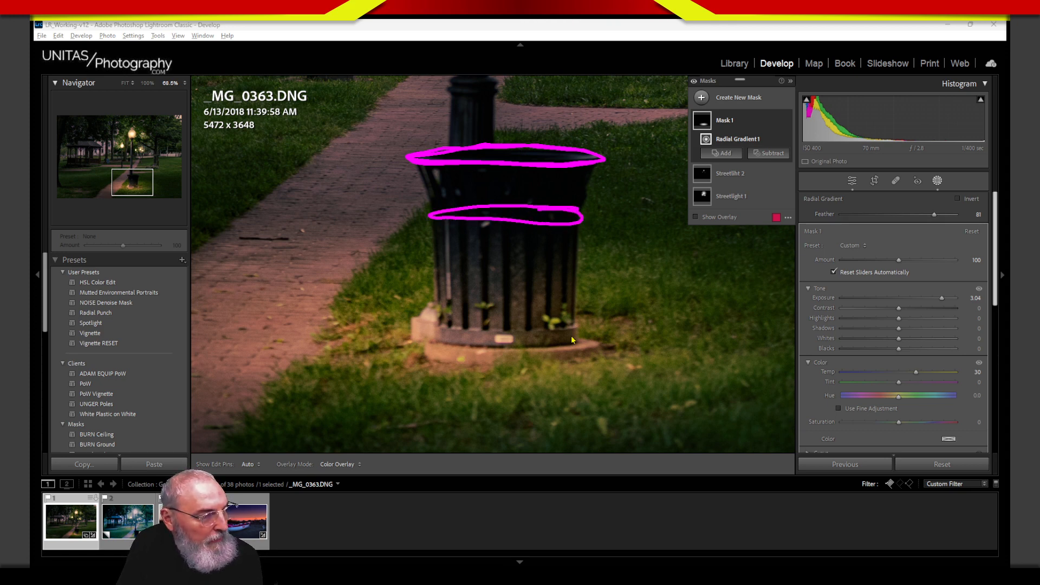
left_click_drag(431, 220, 439, 340)
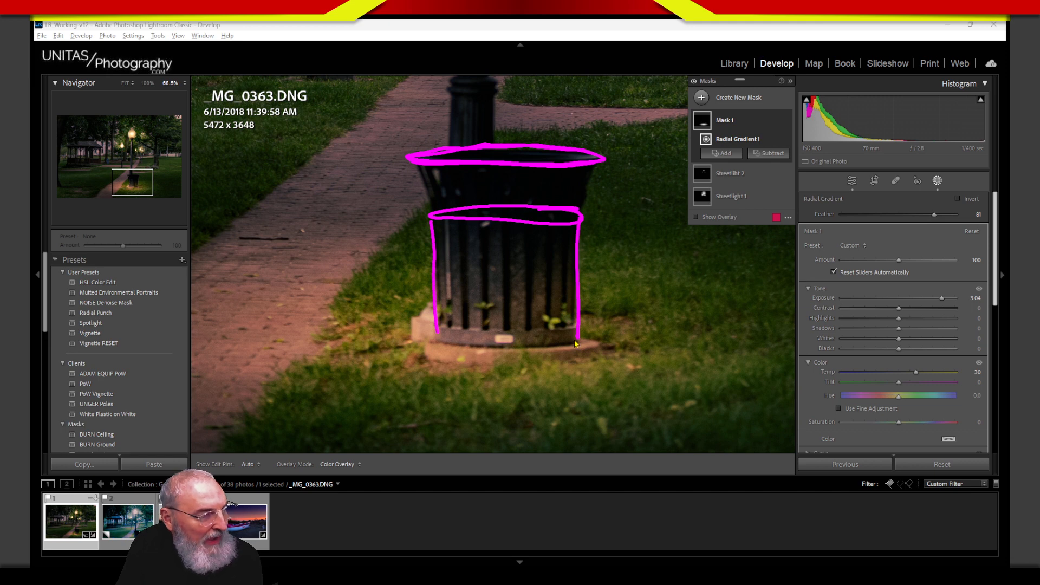
mouse_move(548, 322)
left_mouse_down()
mouse_move(477, 321)
mouse_move(450, 345)
left_mouse_up()
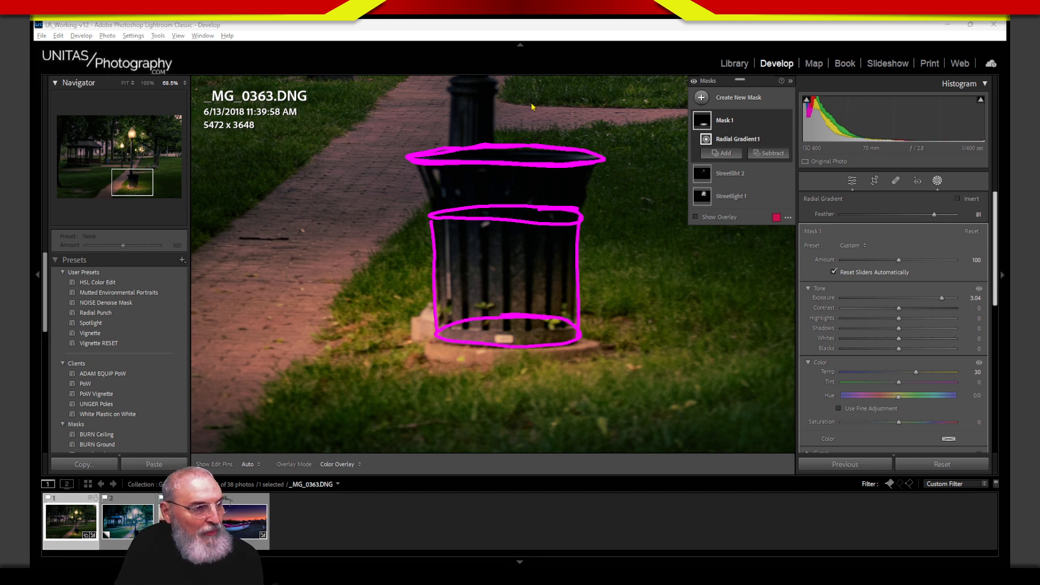
mouse_move(587, 77)
left_mouse_down()
mouse_move(585, 109)
mouse_move(594, 117)
left_mouse_up()
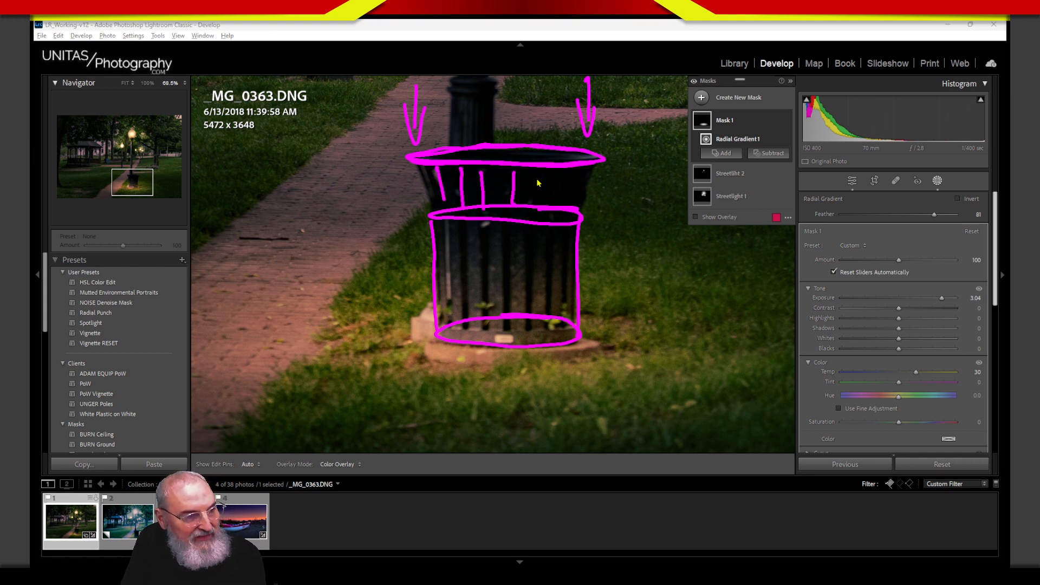
left_click_drag(579, 174, 572, 201)
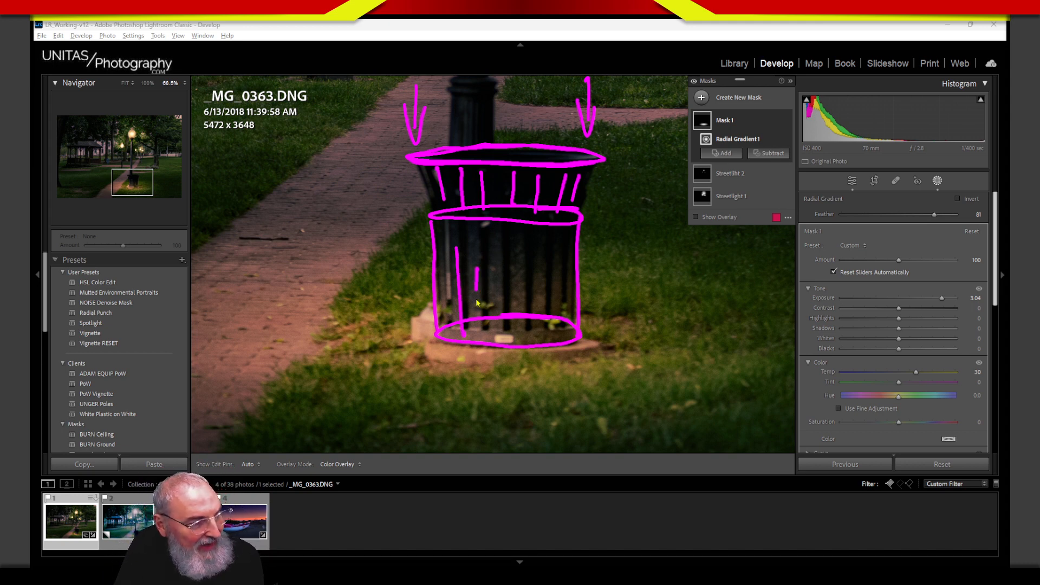
left_click_drag(519, 276, 520, 339)
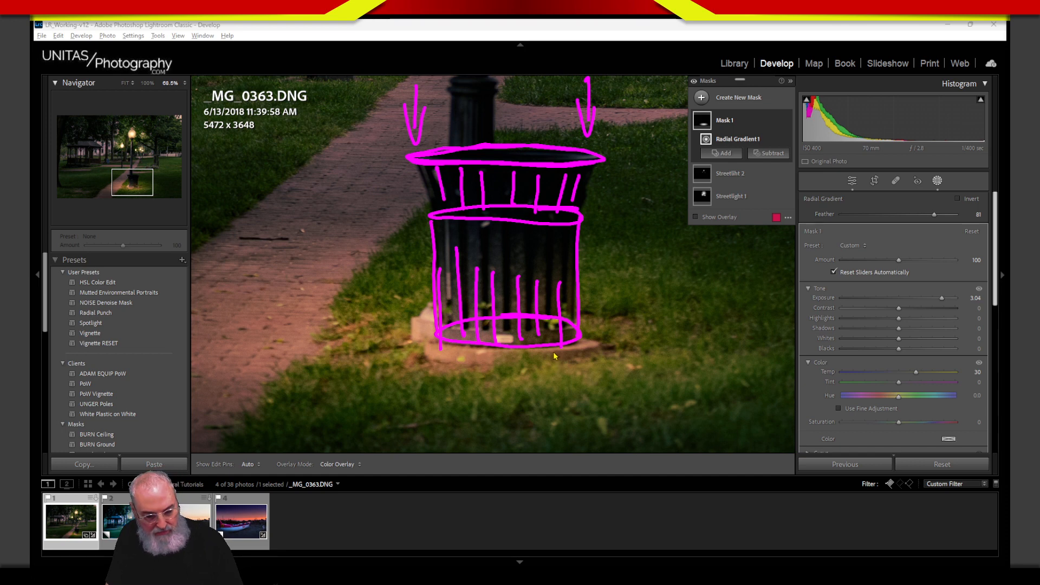
key("Escape")
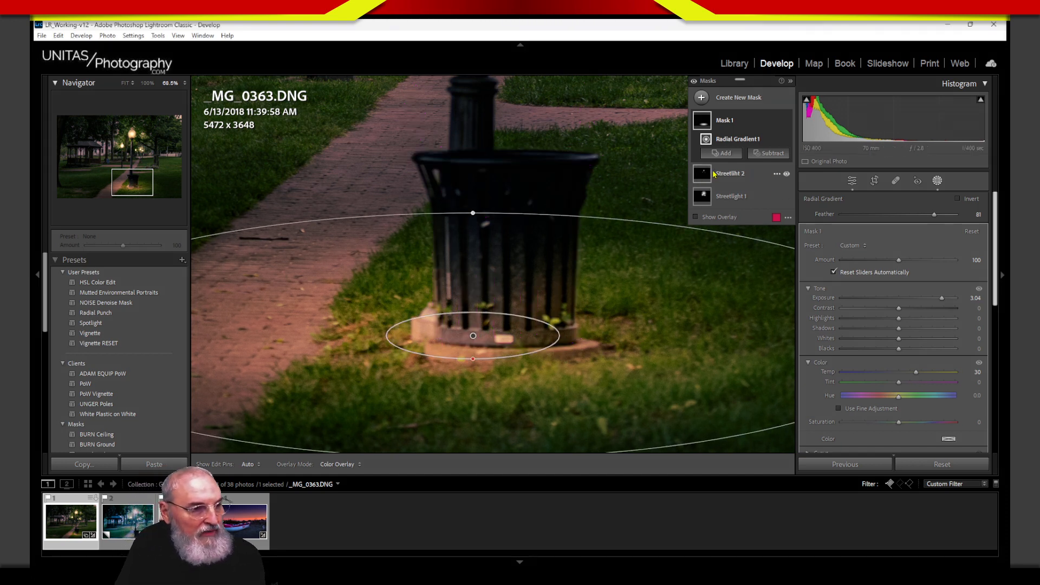
Step: Subtract a soft brush from Mask 1, painting the glow off the trash can's side and base
left_click(766, 156)
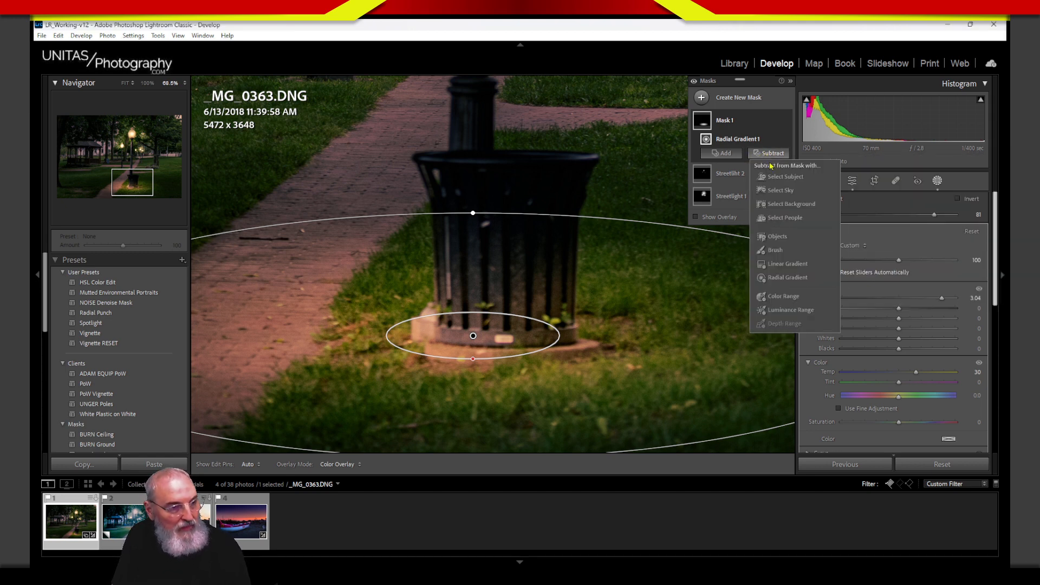
left_click(777, 251)
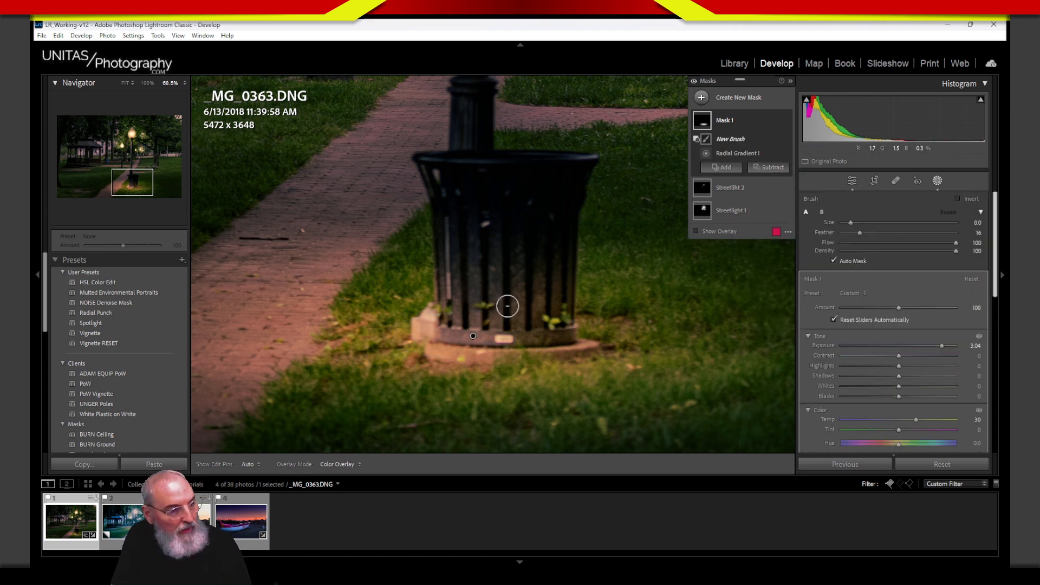
scroll(509, 304, "up", 3)
mouse_move(860, 233)
left_mouse_down()
mouse_move(911, 235)
mouse_move(856, 225)
left_mouse_up()
mouse_move(457, 268)
left_mouse_down()
mouse_move(558, 298)
mouse_move(558, 324)
mouse_move(455, 337)
mouse_move(568, 327)
mouse_move(500, 338)
mouse_move(455, 311)
mouse_move(457, 174)
mouse_move(489, 274)
mouse_move(528, 279)
mouse_move(562, 300)
left_mouse_up()
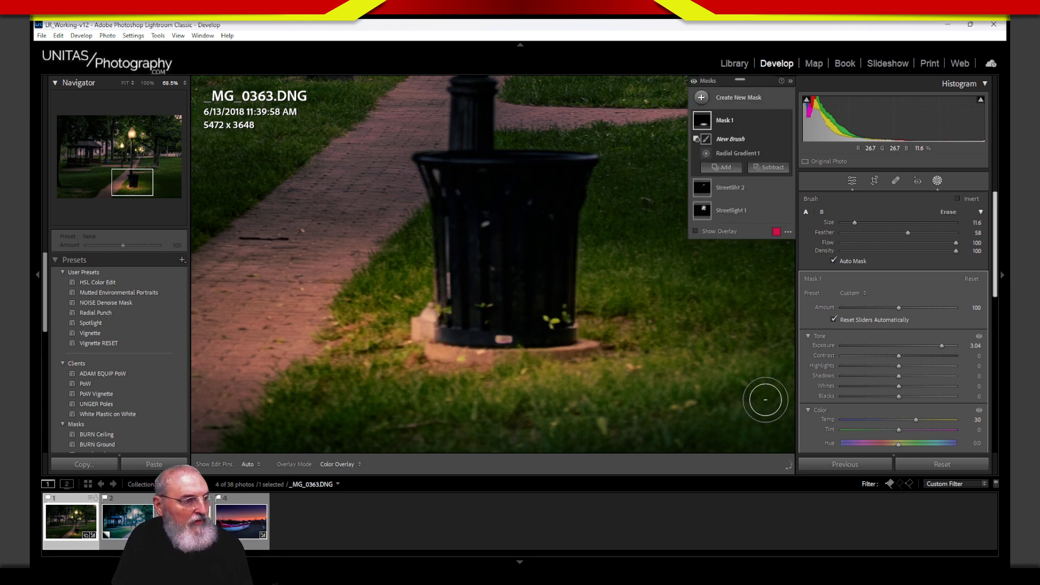
mouse_move(460, 334)
left_mouse_down()
mouse_move(447, 329)
mouse_move(455, 331)
left_mouse_up()
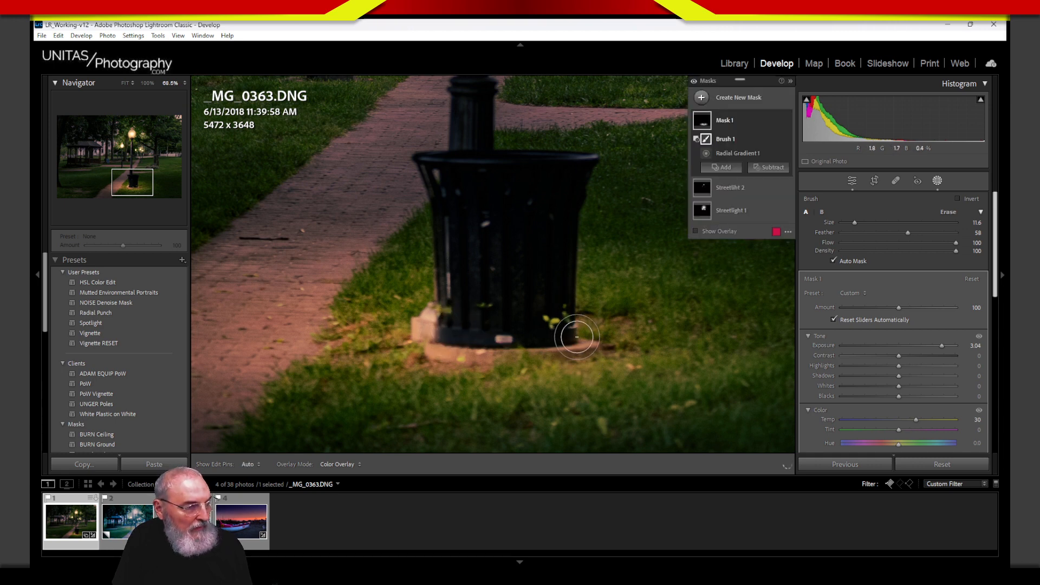
mouse_move(556, 344)
left_mouse_down()
mouse_move(466, 342)
mouse_move(495, 329)
left_mouse_up()
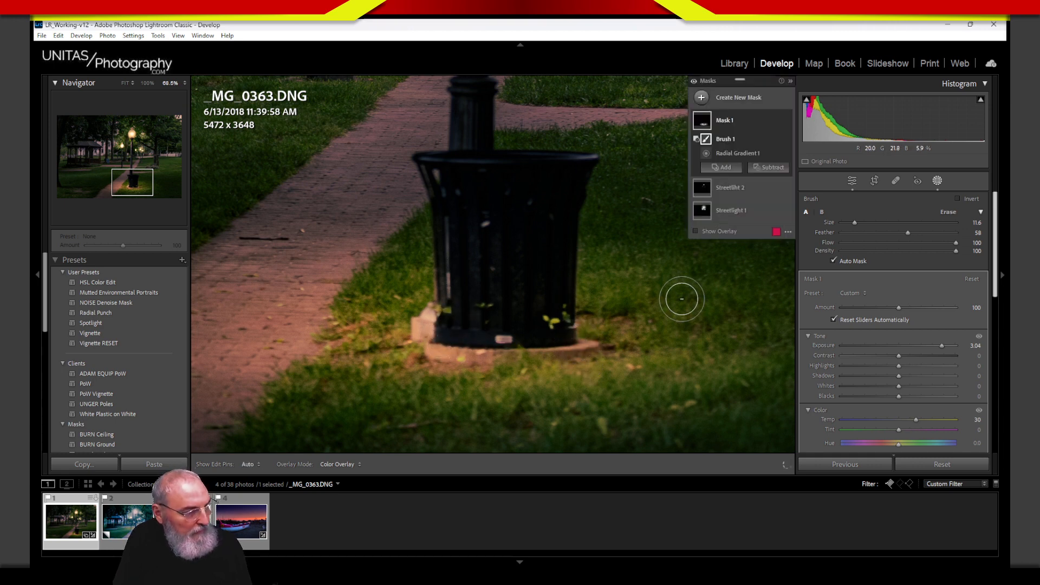
scroll(453, 353, "down", 5)
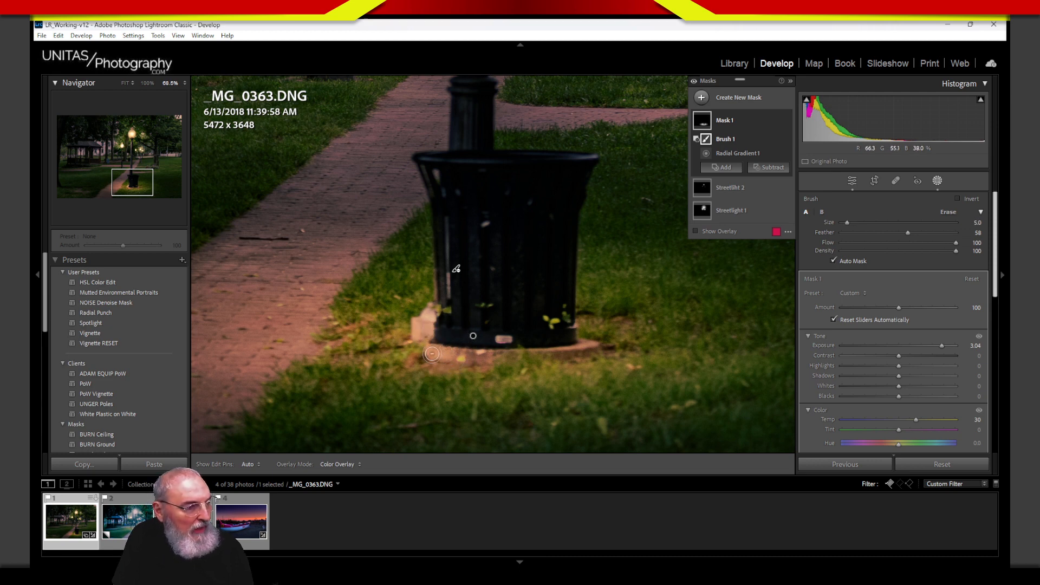
mouse_move(433, 354)
left_mouse_down()
mouse_move(536, 350)
mouse_move(504, 353)
mouse_move(514, 353)
left_mouse_up()
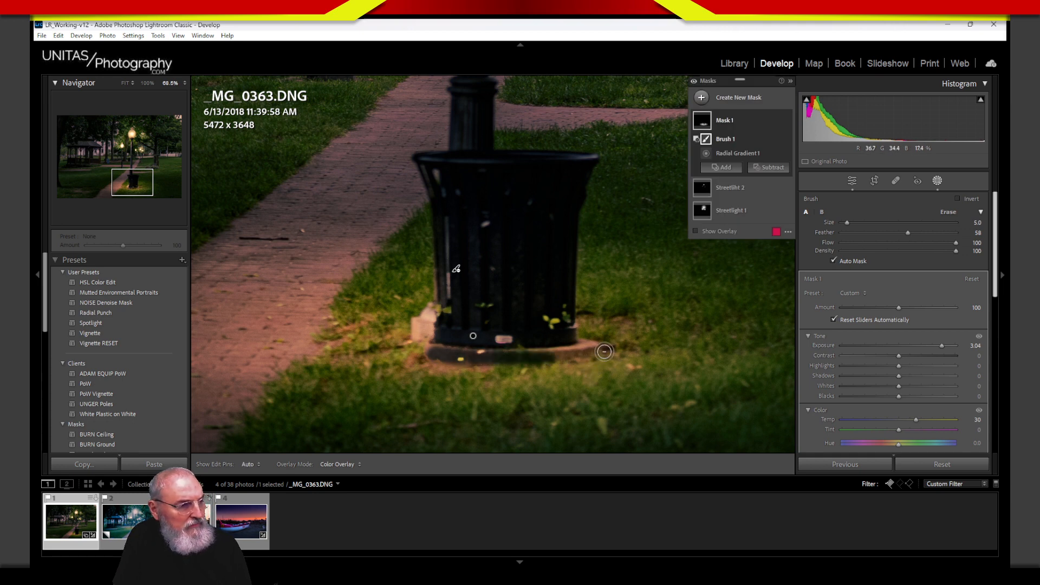
Step: Hide the edit pins and switch to a larger erase brush
key("h")
key("h")
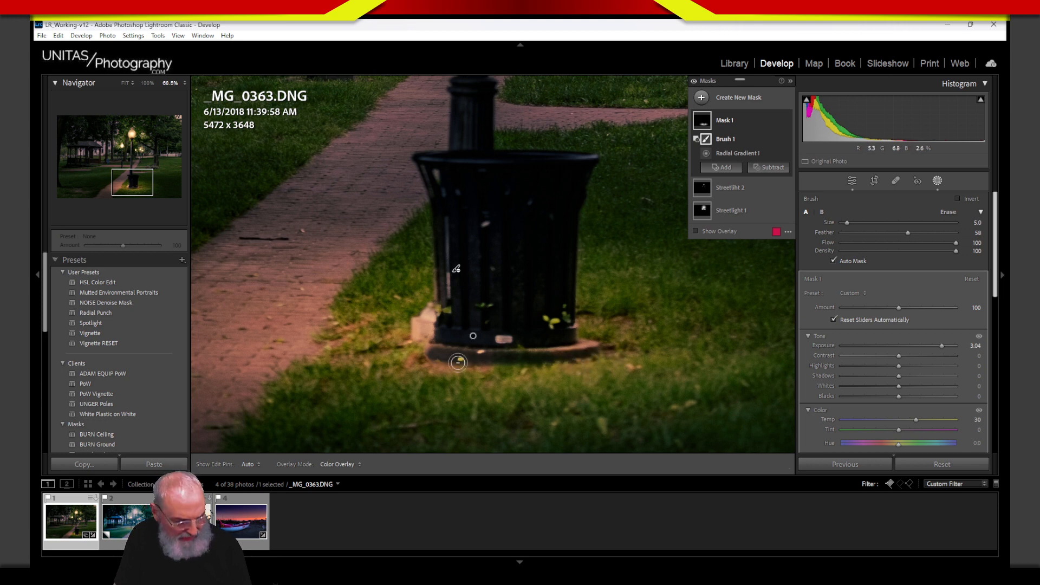
key("alt")
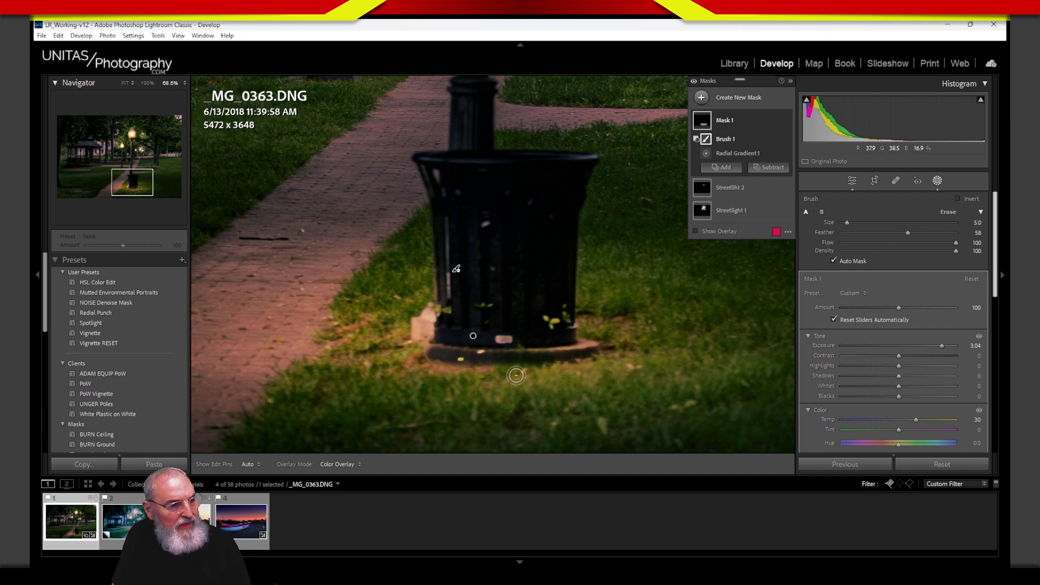
key("bracketright")
key("bracketright")
key("bracketright")
key("bracketright")
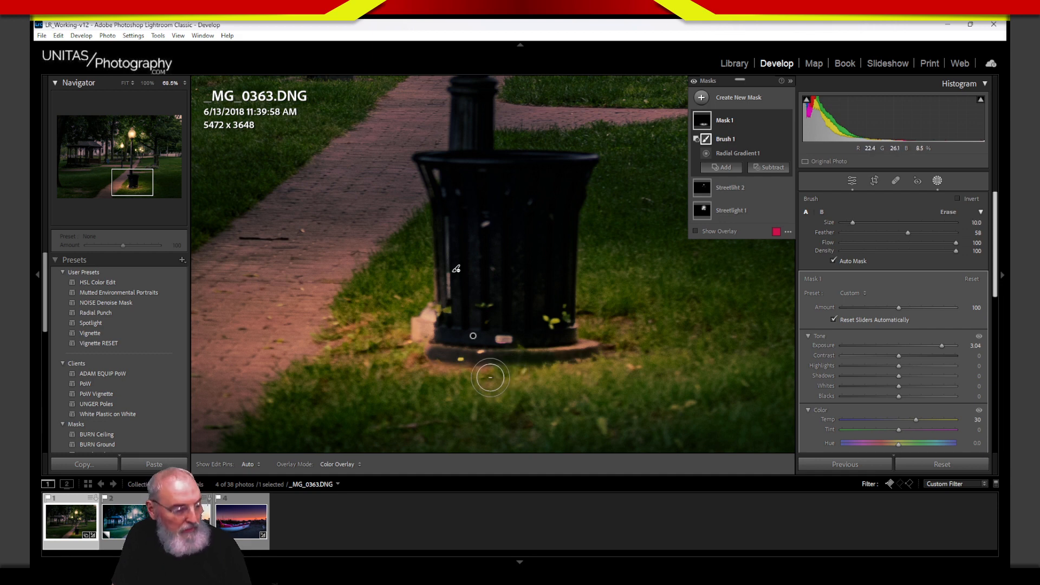
key("alt")
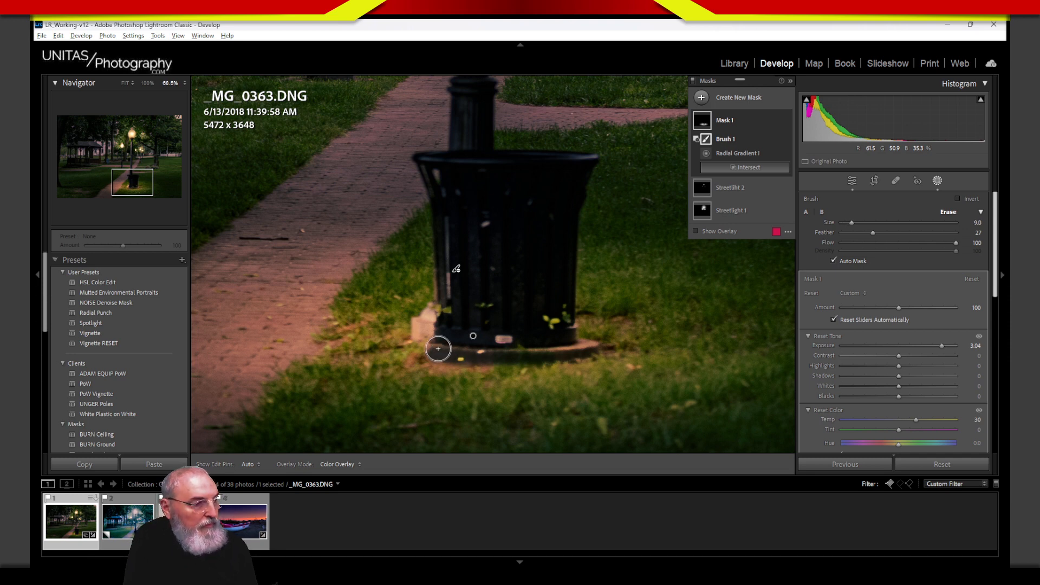
Step: Enlarge and soften the erase brush, then restore some glow along the trash can's base
mouse_move(852, 222)
left_mouse_down()
mouse_move(903, 233)
mouse_move(857, 225)
left_mouse_up()
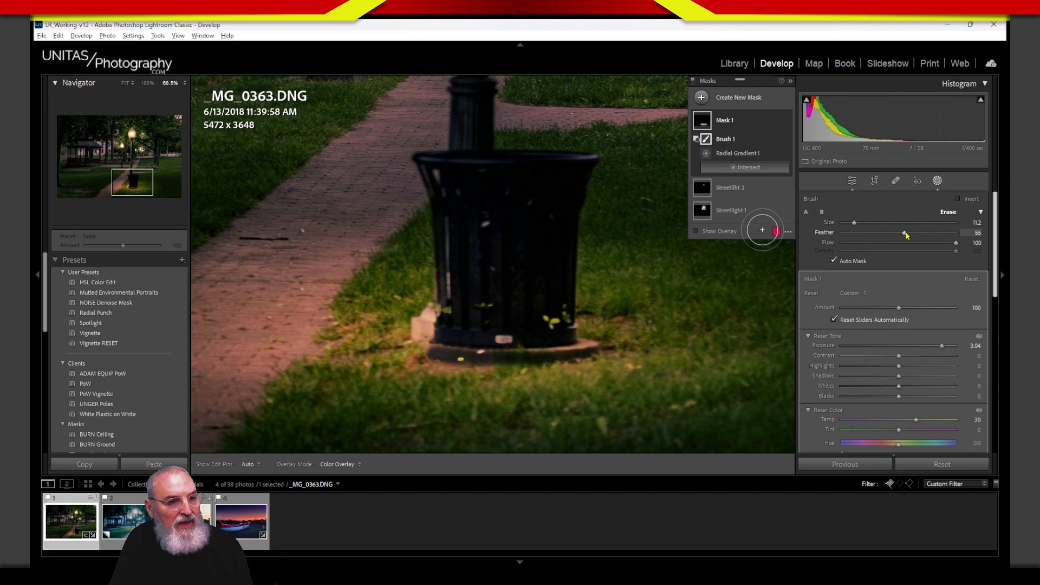
left_click_drag(904, 233, 919, 236)
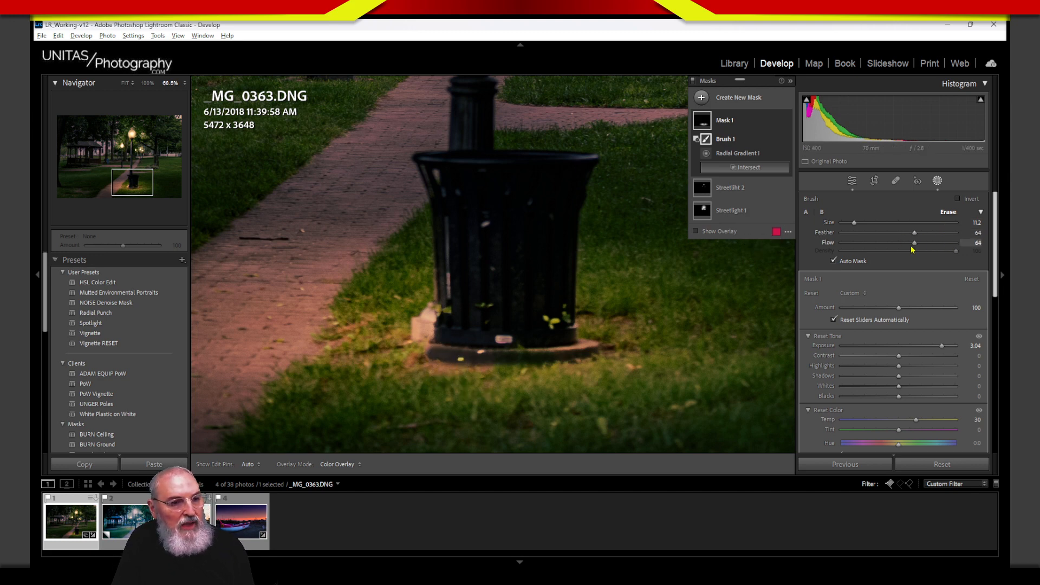
mouse_move(429, 361)
left_mouse_down()
mouse_move(599, 353)
mouse_move(471, 371)
left_mouse_up()
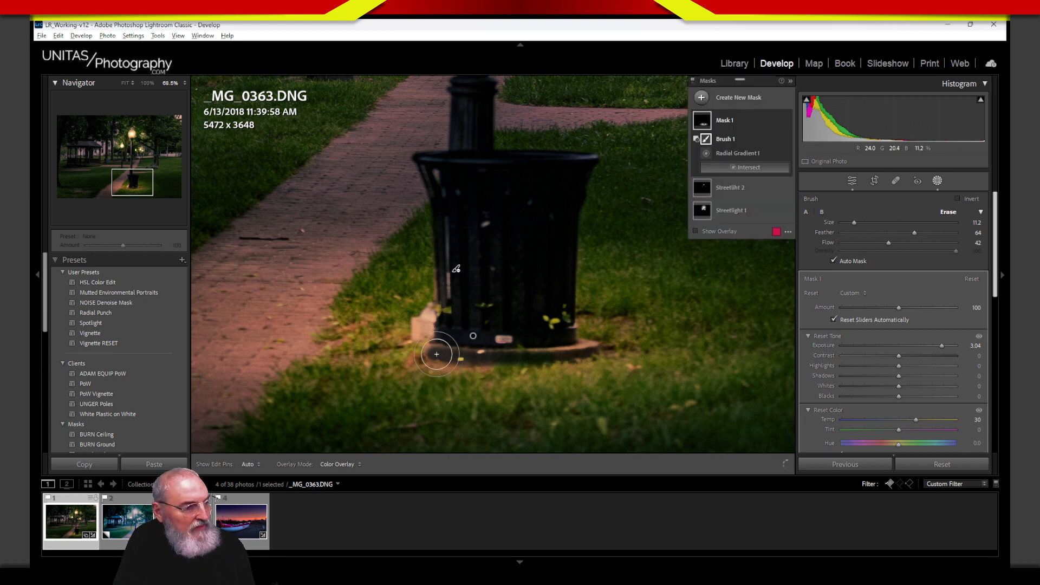
mouse_move(594, 350)
left_mouse_down()
mouse_move(427, 355)
mouse_move(558, 367)
mouse_move(605, 337)
left_mouse_up()
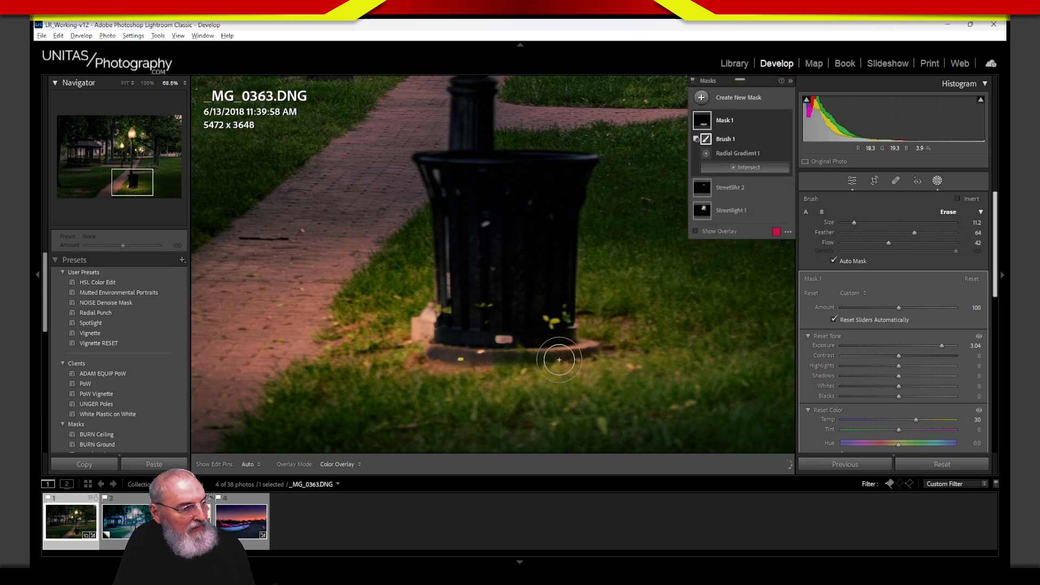
left_click_drag(441, 355, 430, 362)
left_click(462, 363)
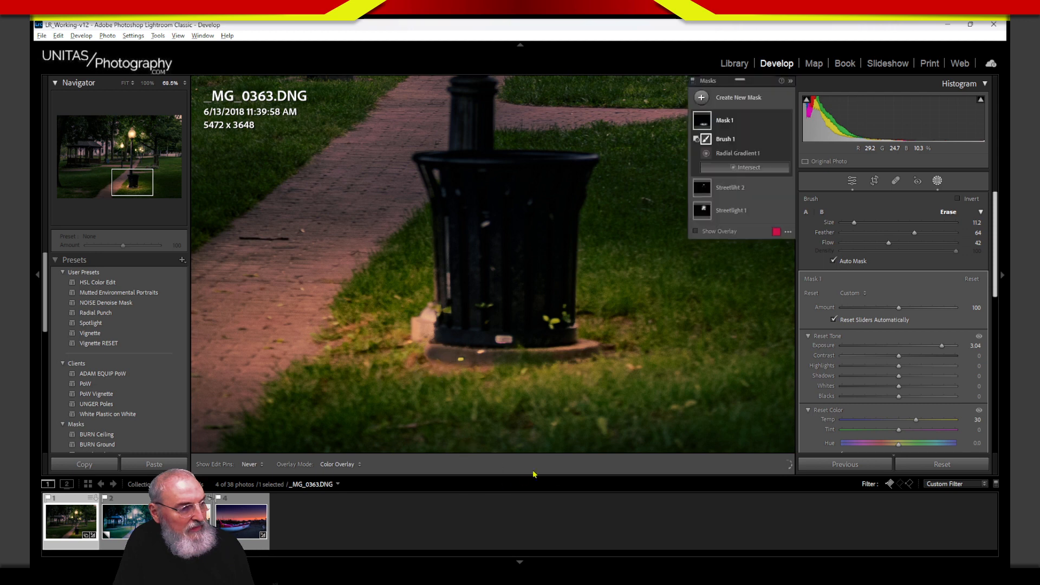
key("h")
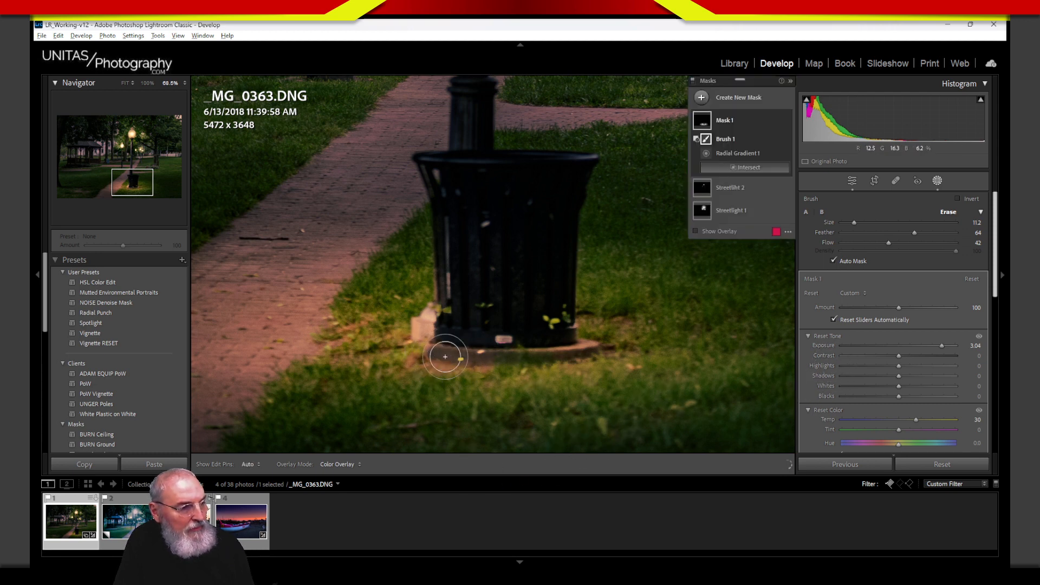
left_click(449, 357)
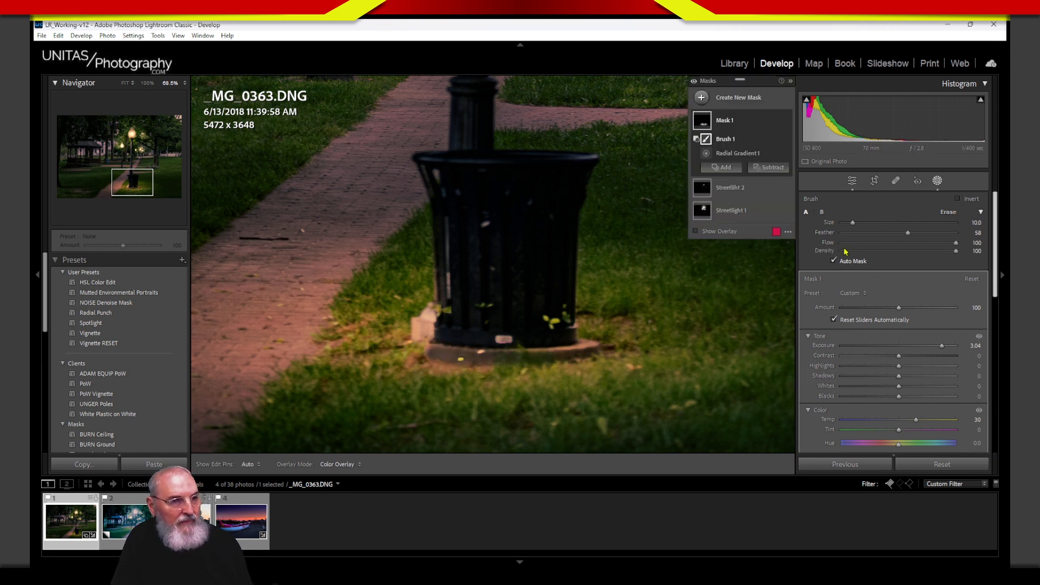
Step: Compare Mask 1 on and off, remove leftover glow from the can's left side, and reselect the gradient
left_click(786, 122)
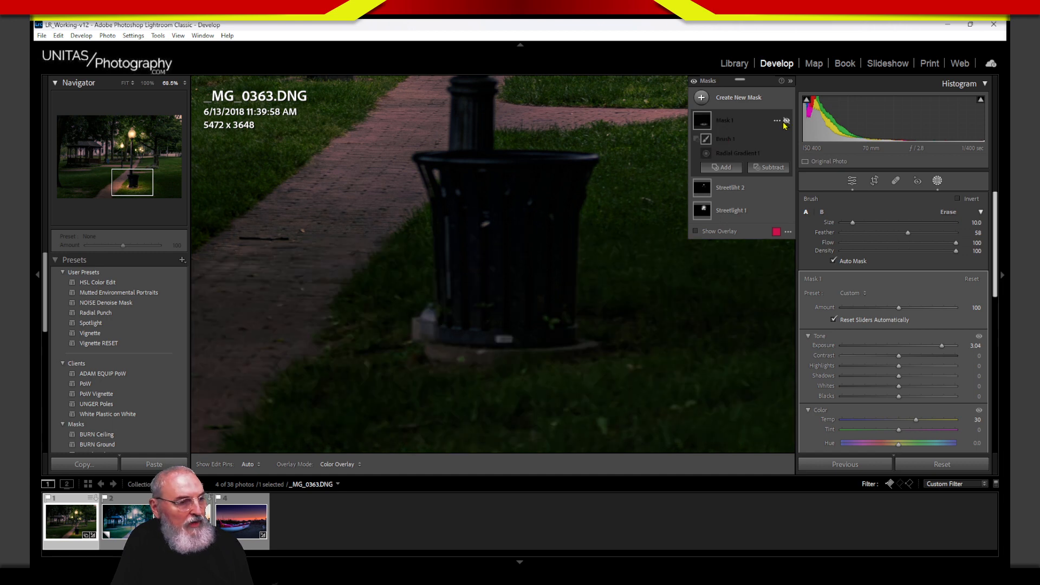
left_click(786, 121)
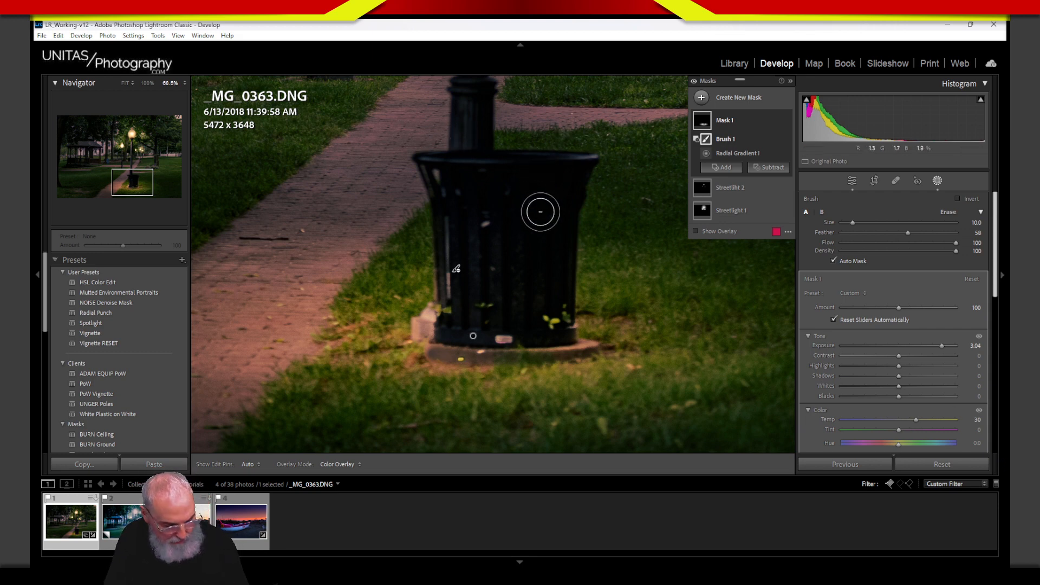
left_click_drag(538, 211, 529, 305)
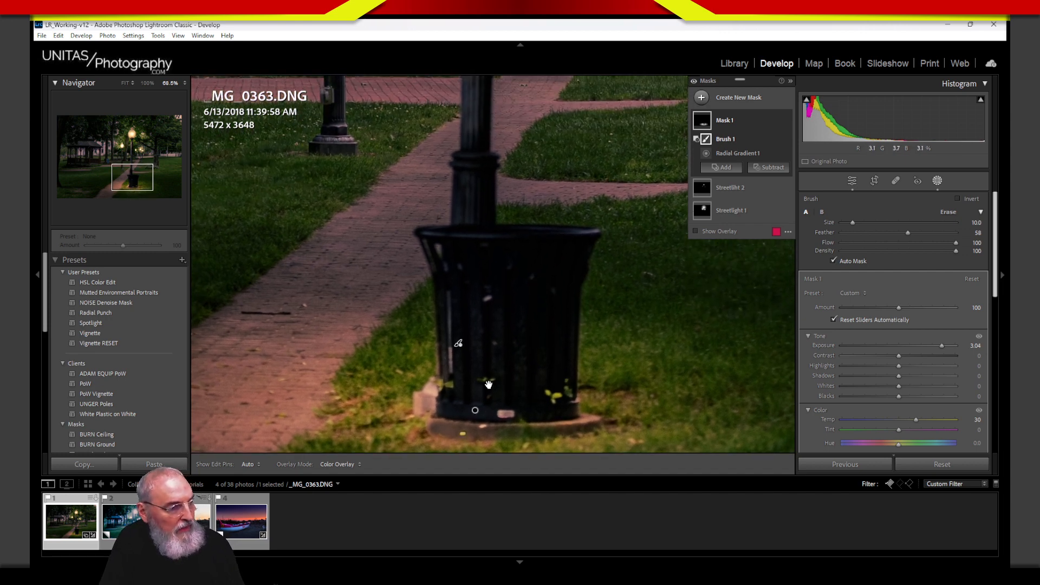
left_click_drag(449, 302, 461, 410)
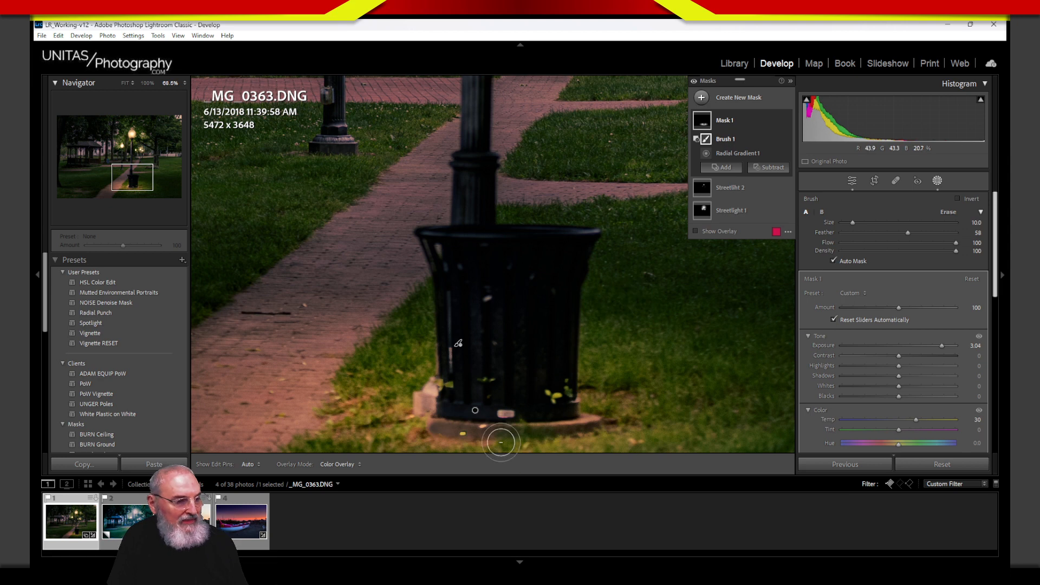
left_click(475, 411)
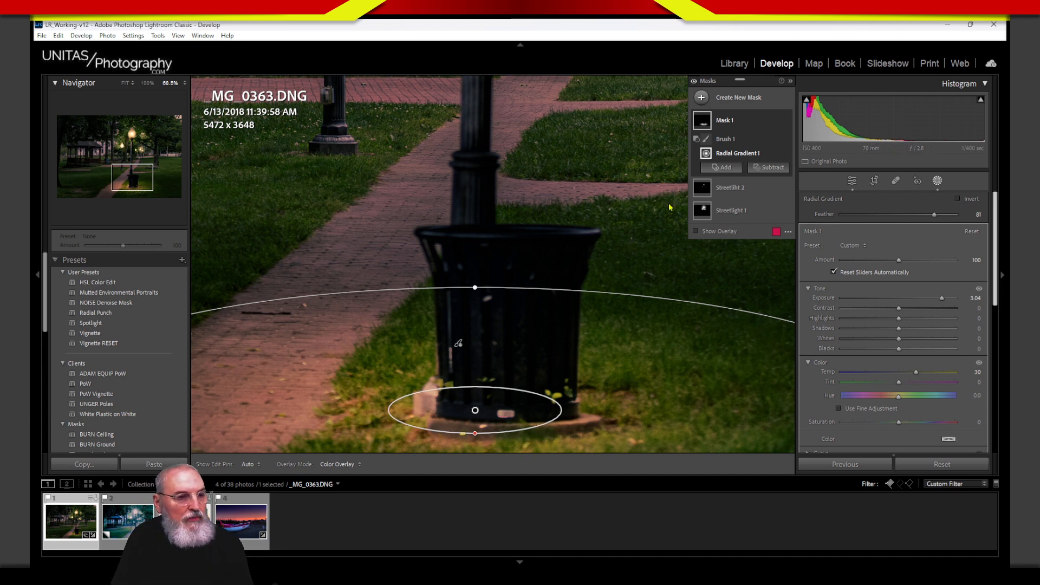
Step: Add a Brush 2 component to Mask 1 and paint along the bin's rim
left_click(724, 168)
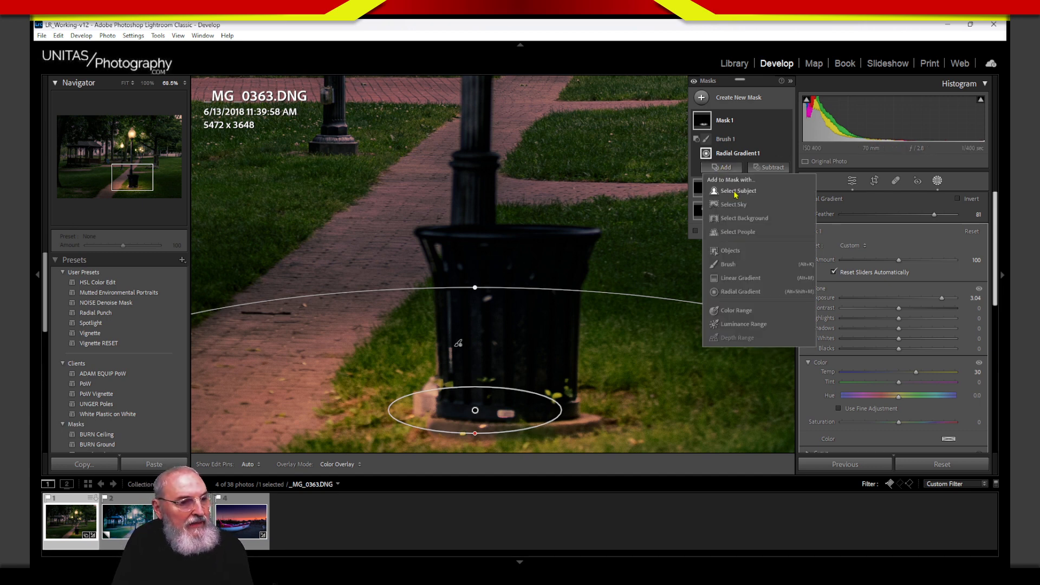
key("Escape")
key("k")
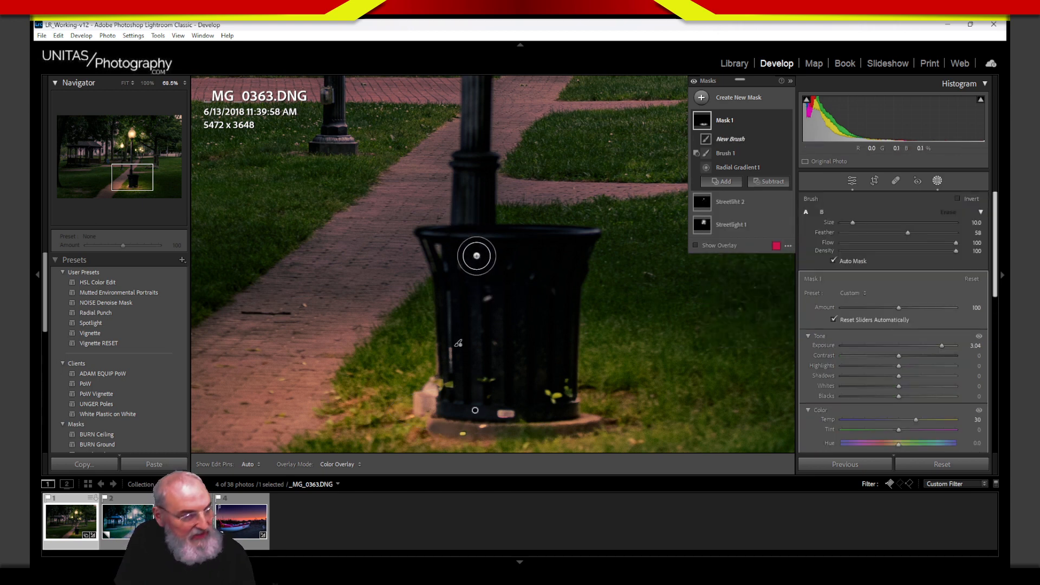
scroll(475, 250, "down", 5)
scroll(442, 232, "down", 1)
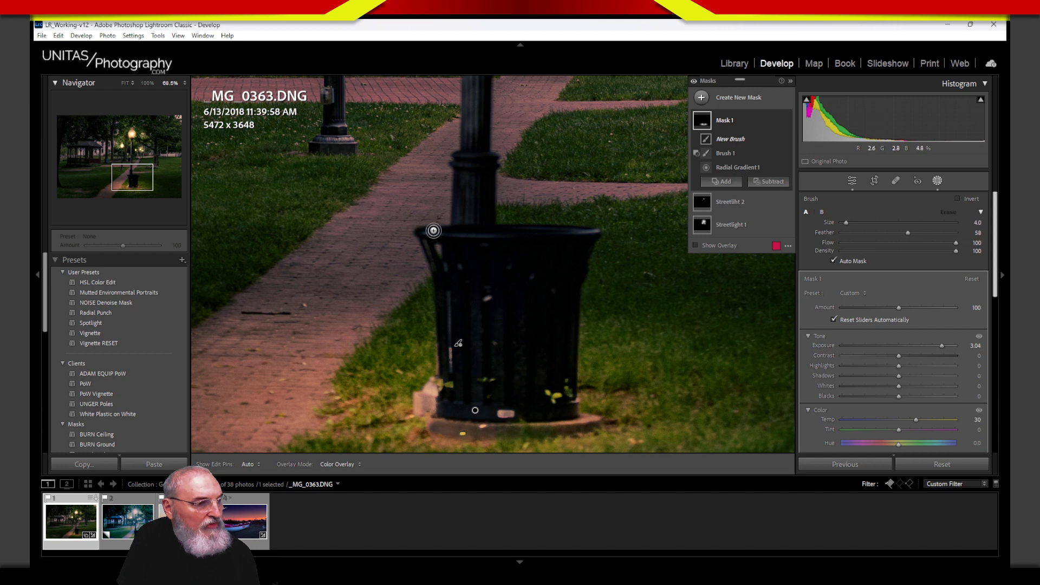
left_click_drag(432, 231, 595, 231)
key("h")
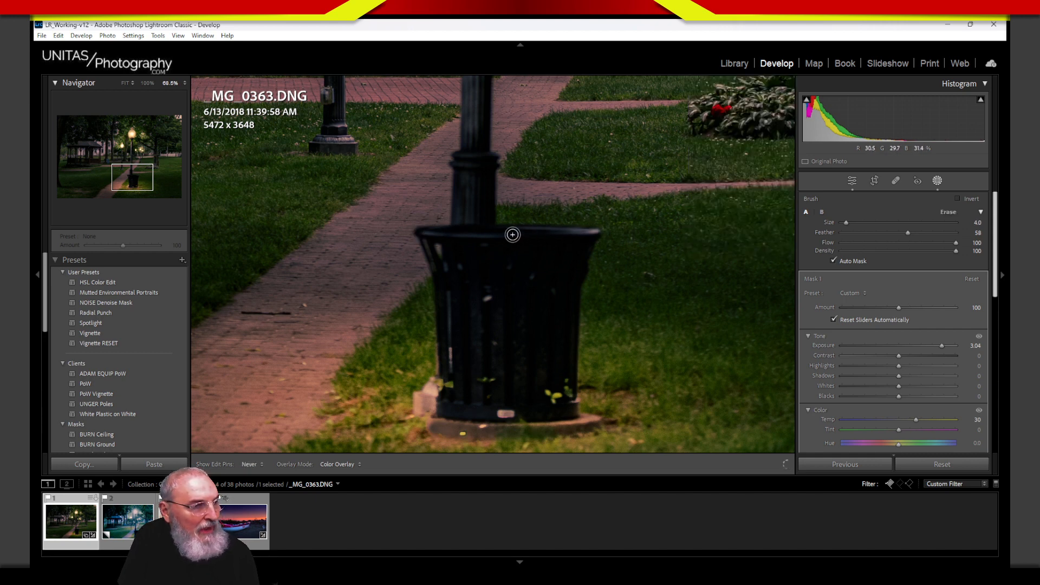
key("h")
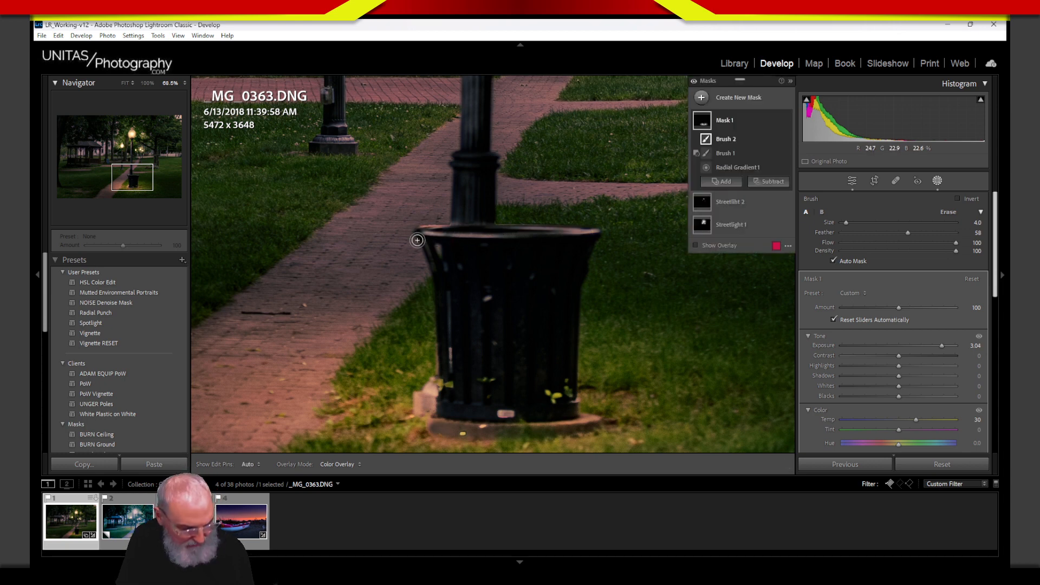
Step: Switch to a smaller erase brush and erase the mask along the bin's rim
key("alt")
key("h")
key("h")
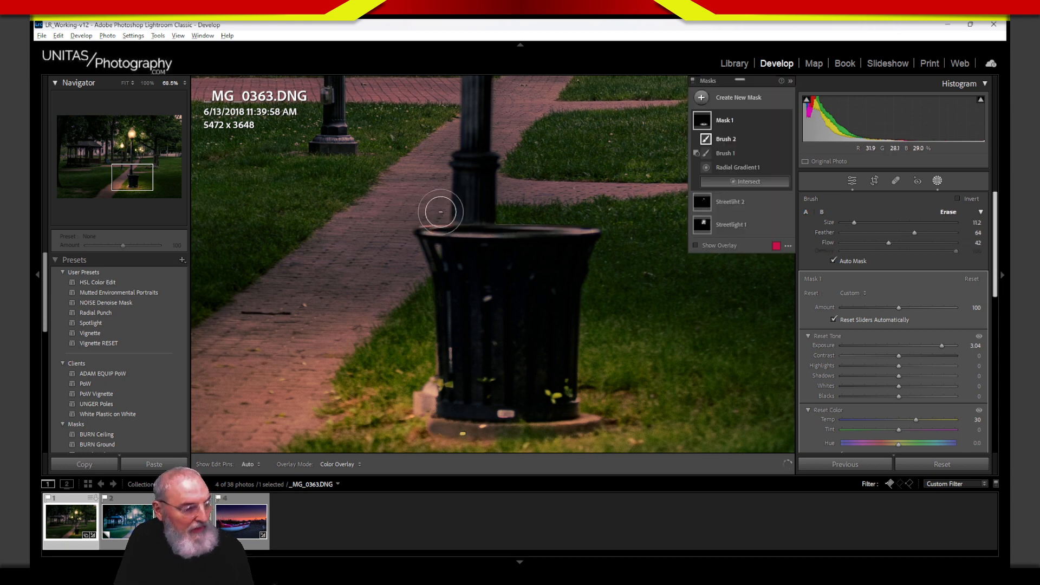
mouse_move(855, 223)
left_mouse_down()
mouse_move(846, 224)
mouse_move(867, 236)
left_mouse_up()
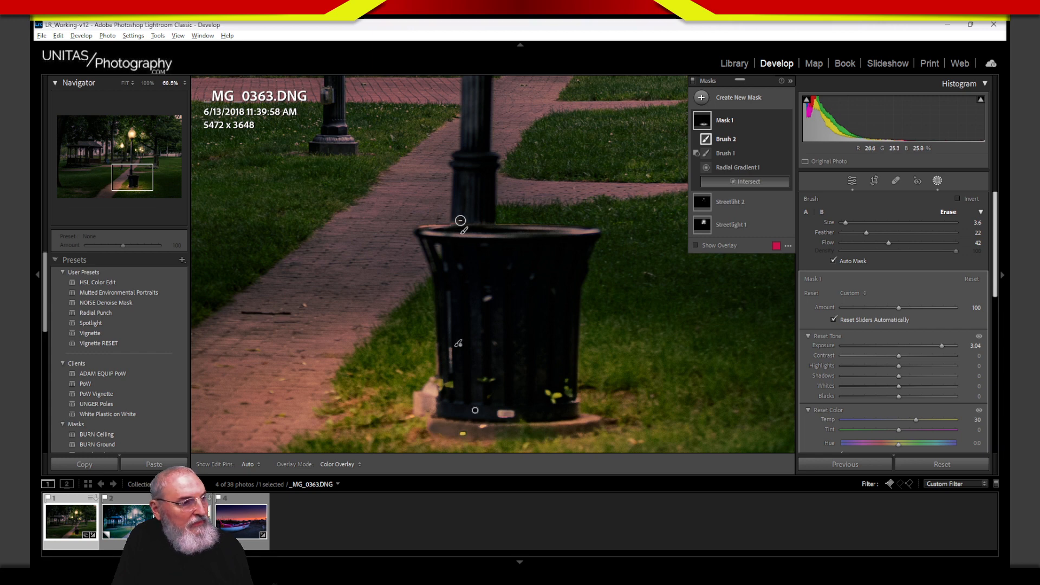
key("h")
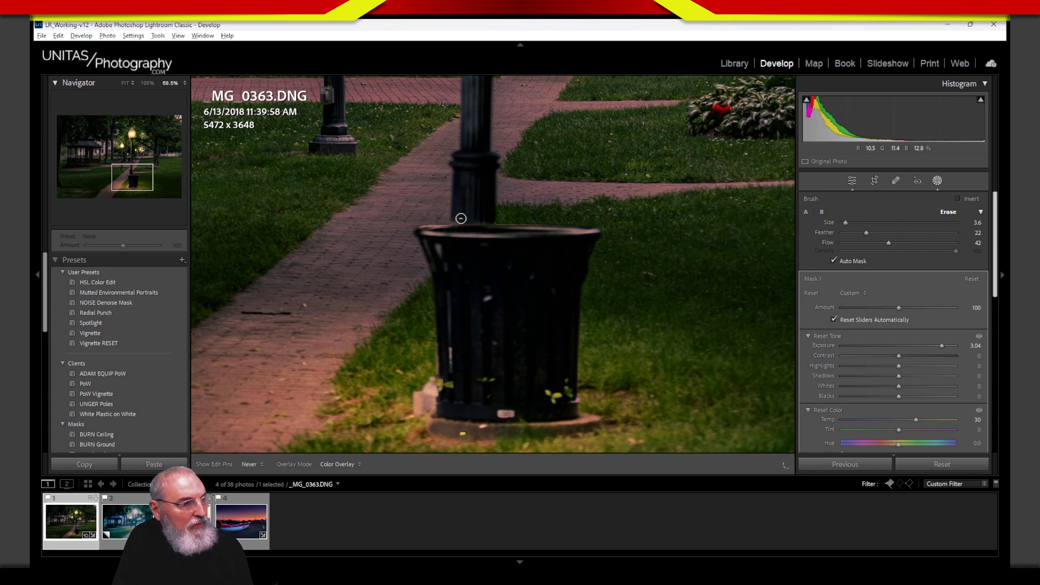
key("h")
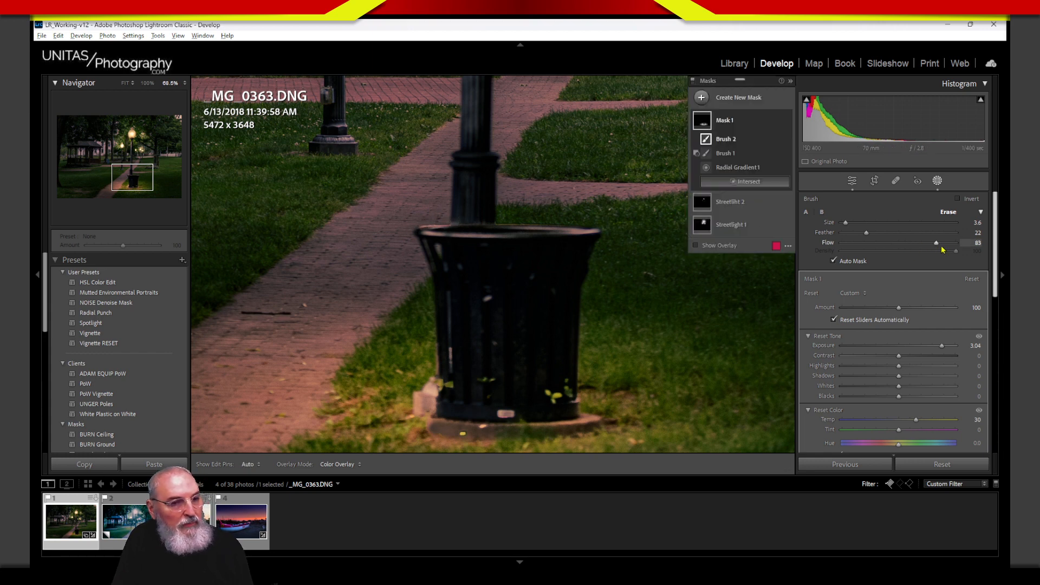
mouse_move(453, 209)
left_mouse_down()
mouse_move(425, 225)
mouse_move(506, 231)
mouse_move(428, 232)
mouse_move(593, 233)
mouse_move(520, 241)
mouse_move(538, 220)
mouse_move(480, 221)
mouse_move(579, 223)
mouse_move(482, 228)
mouse_move(531, 222)
left_mouse_up()
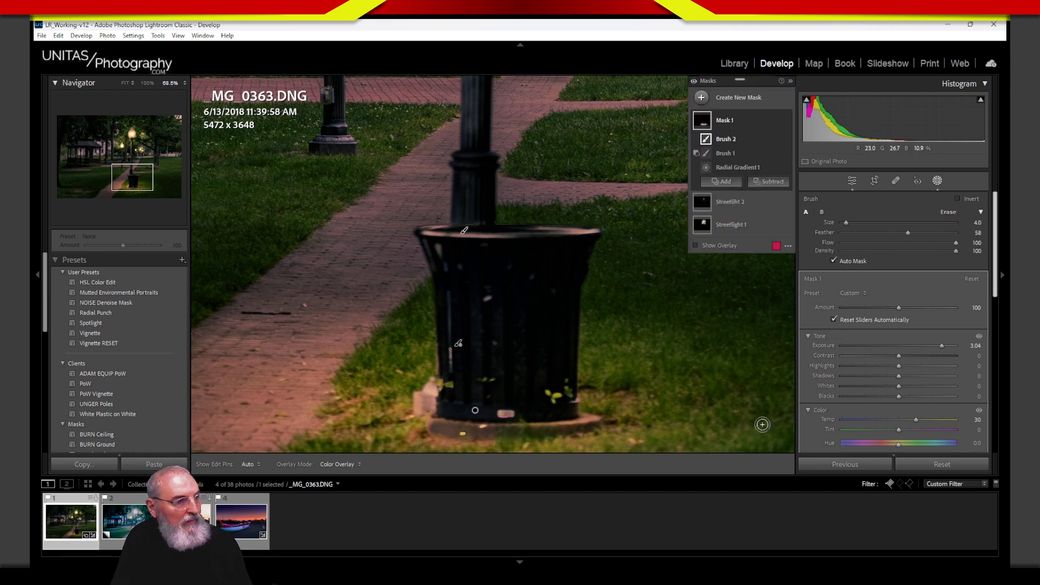
Step: Compare the photo with the light-pool mask hidden and shown, then fit the whole photo in view
left_click(786, 124)
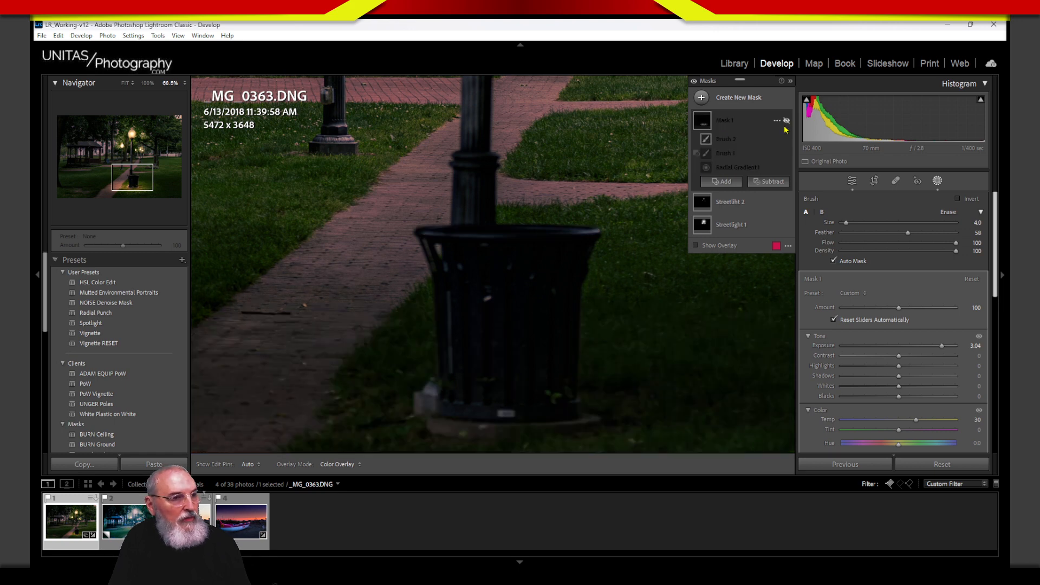
left_click(785, 129)
right_click(782, 127)
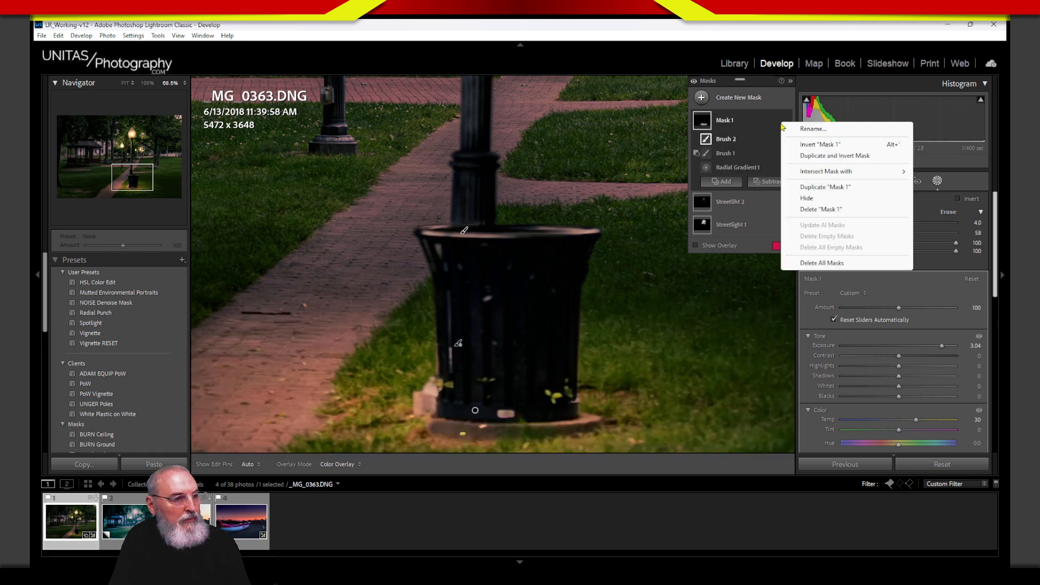
left_click(778, 125)
left_click(786, 123)
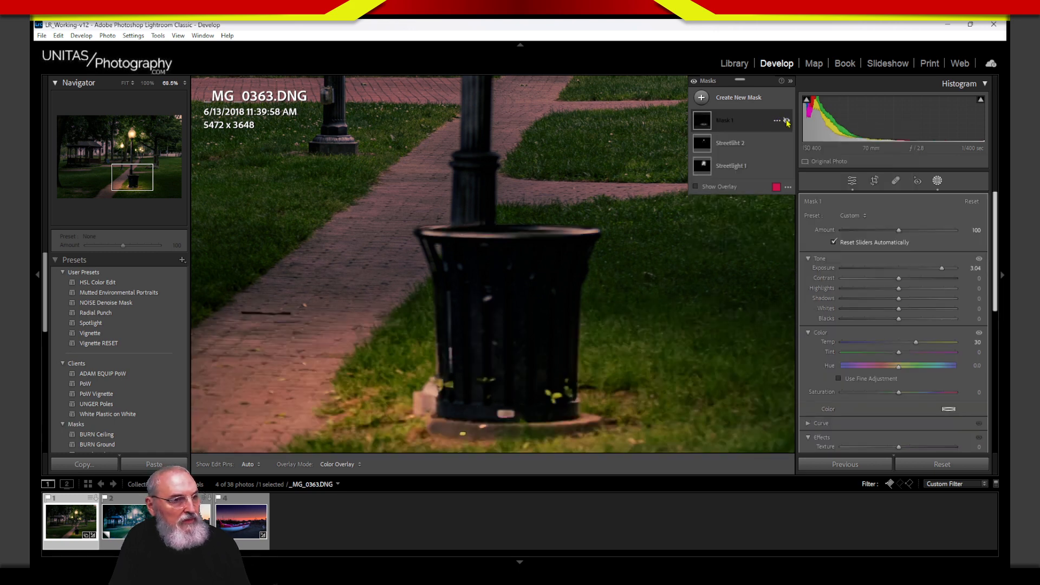
left_click(786, 122)
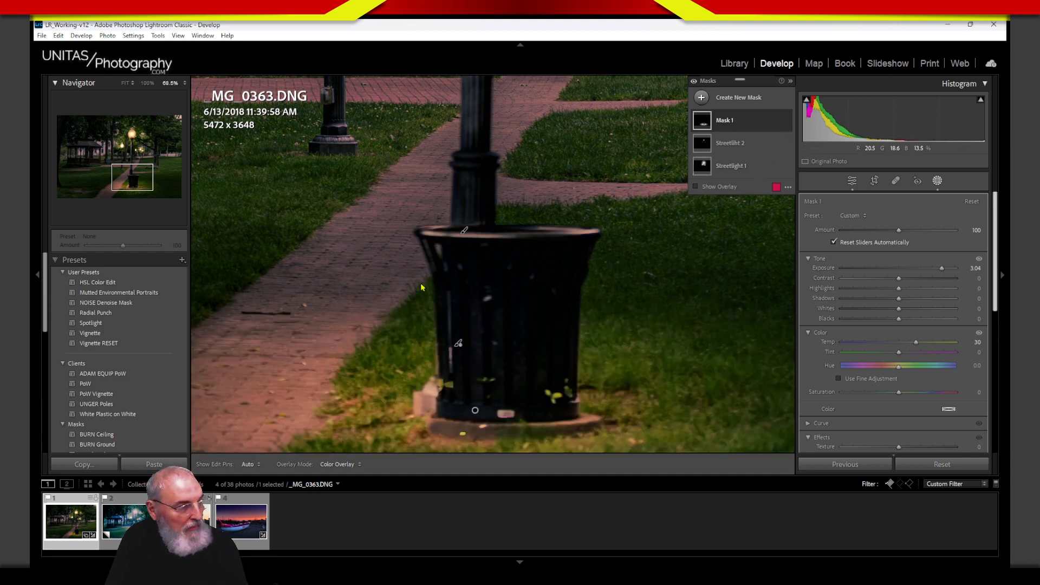
left_click(125, 83)
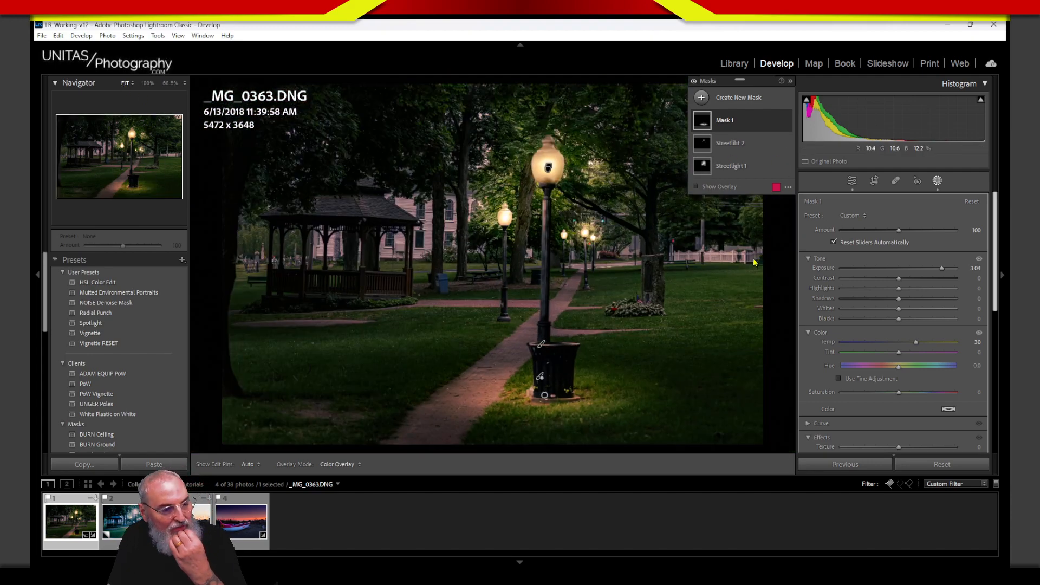
Step: Rename the light-pool mask to 'Pool 1'
double_click(730, 124)
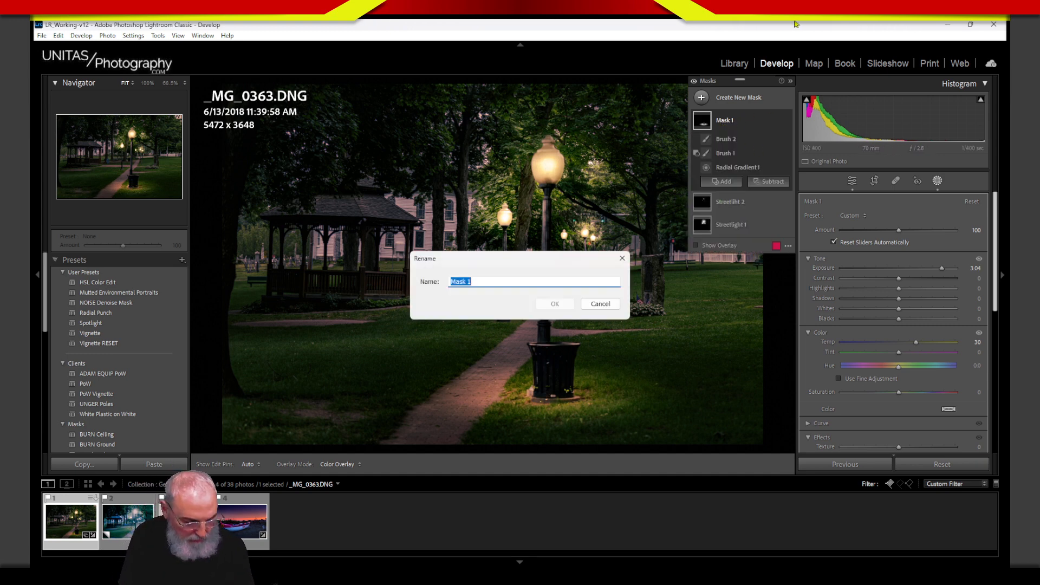
type("Pool")
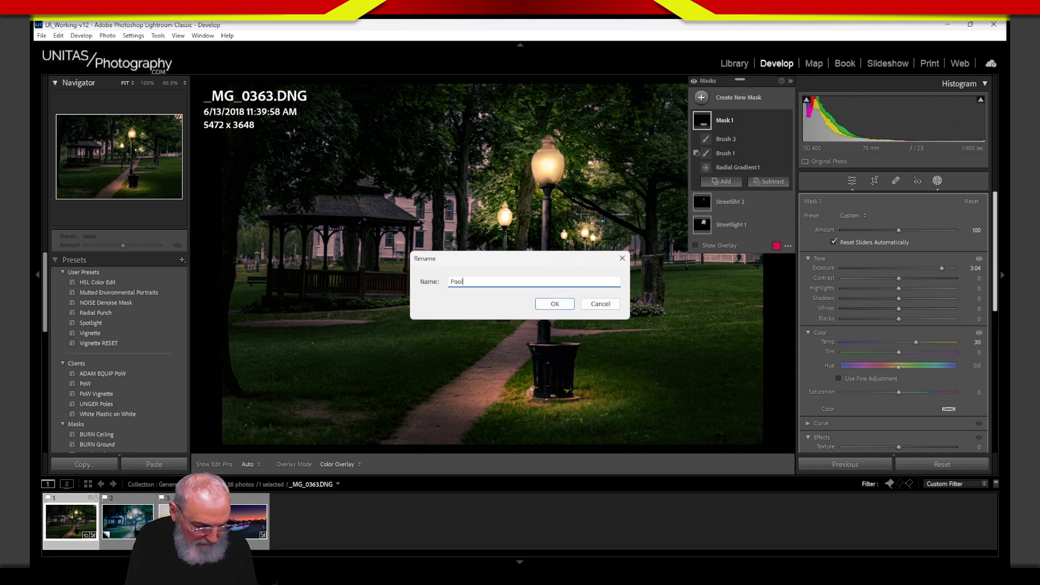
type(" 1")
key("Return")
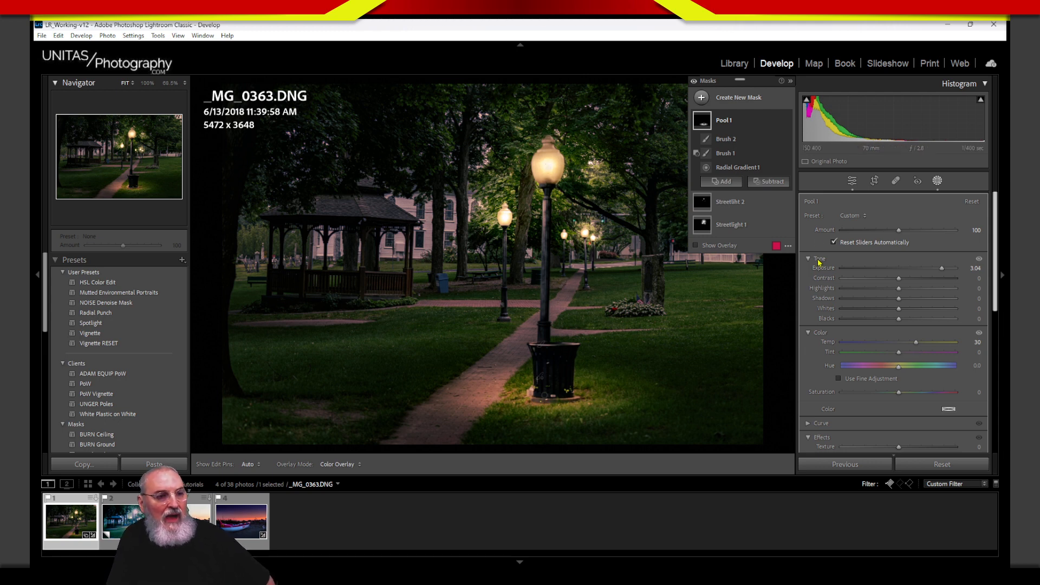
Step: Draw a flat radial gradient under the far lamp with Exposure 0.93 and Temp 38, slightly taller
left_click(702, 98)
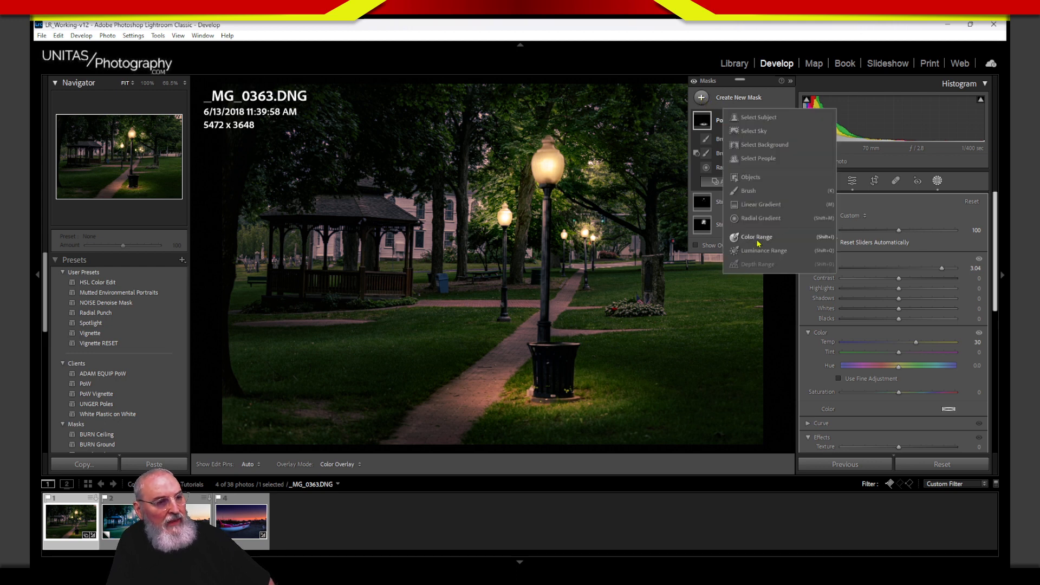
left_click(844, 207)
mouse_move(503, 322)
left_mouse_down()
mouse_move(461, 327)
mouse_move(506, 324)
left_mouse_up()
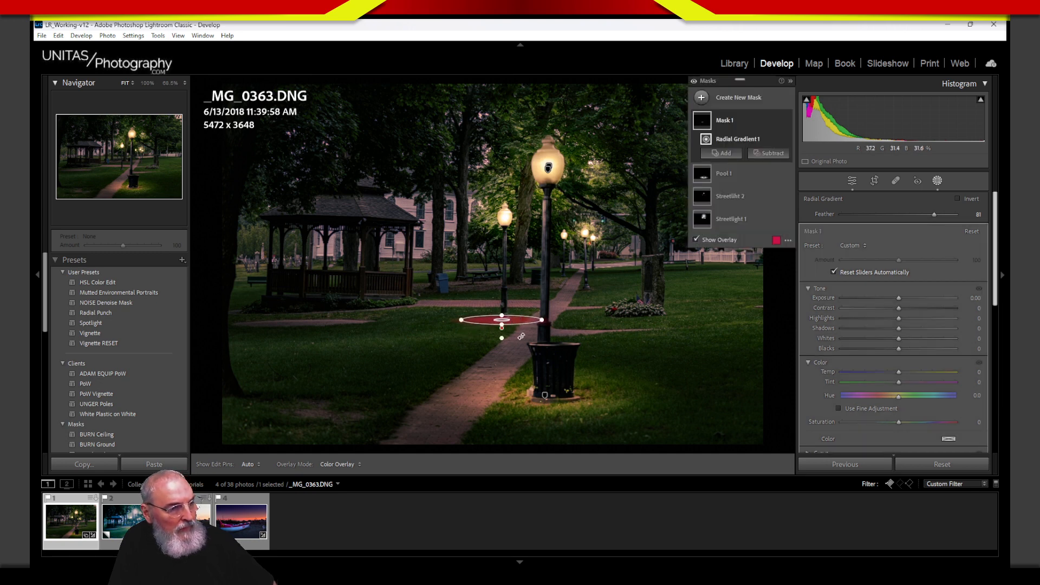
left_click_drag(899, 298, 912, 300)
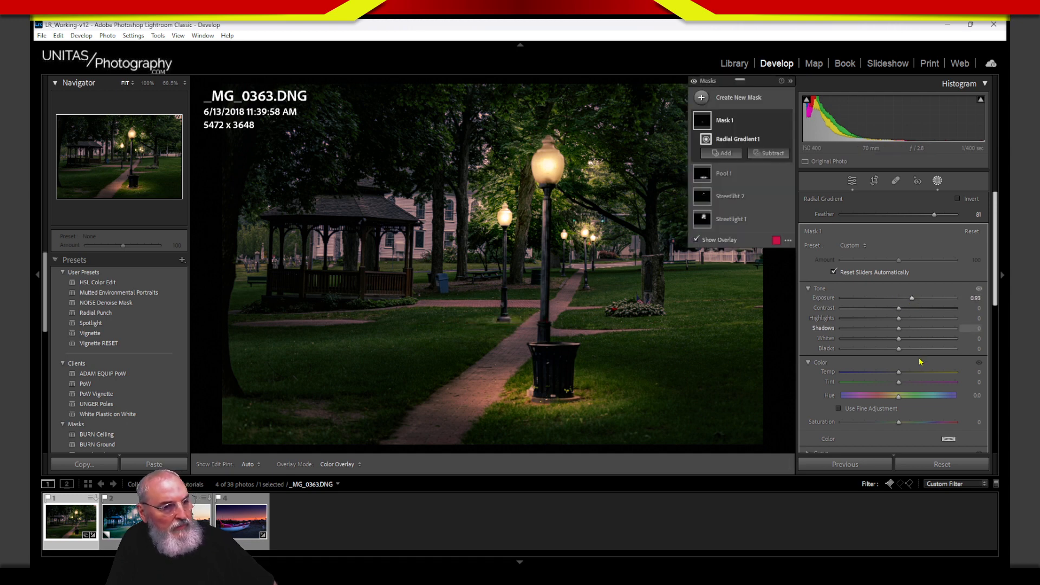
left_click_drag(900, 373, 923, 373)
mouse_move(509, 326)
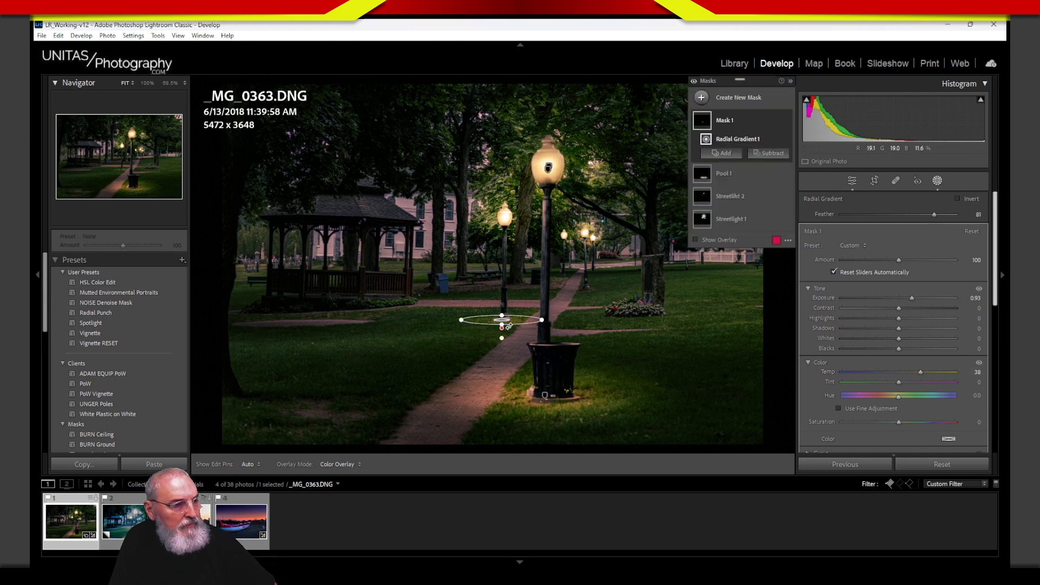
left_click_drag(501, 328, 503, 331)
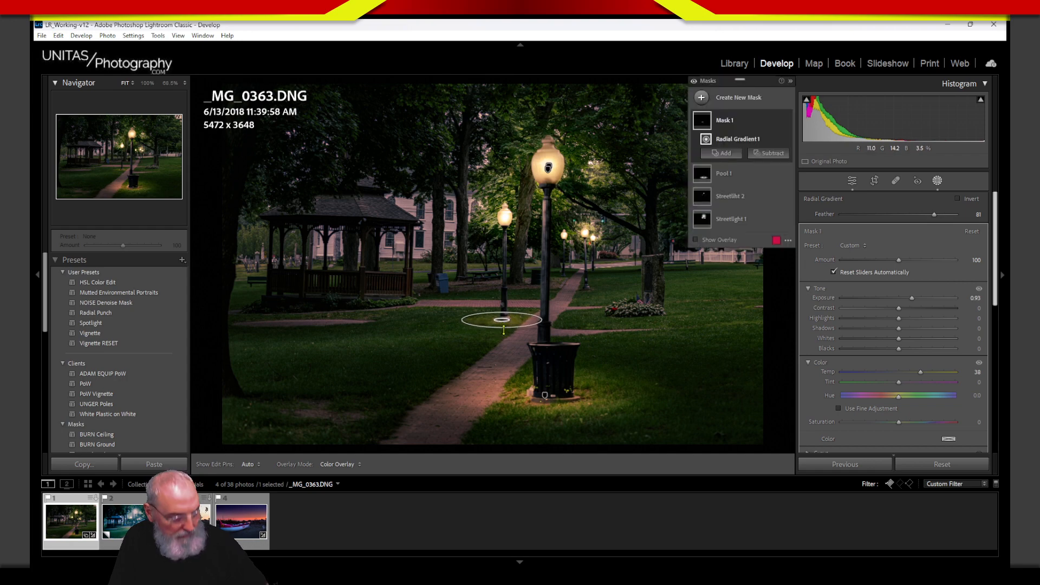
Step: Zoom in on the far lamp's base, then feather, widen and reposition the glow ellipse
left_click(165, 84)
left_click_drag(439, 215, 601, 407)
left_click_drag(499, 350, 538, 356)
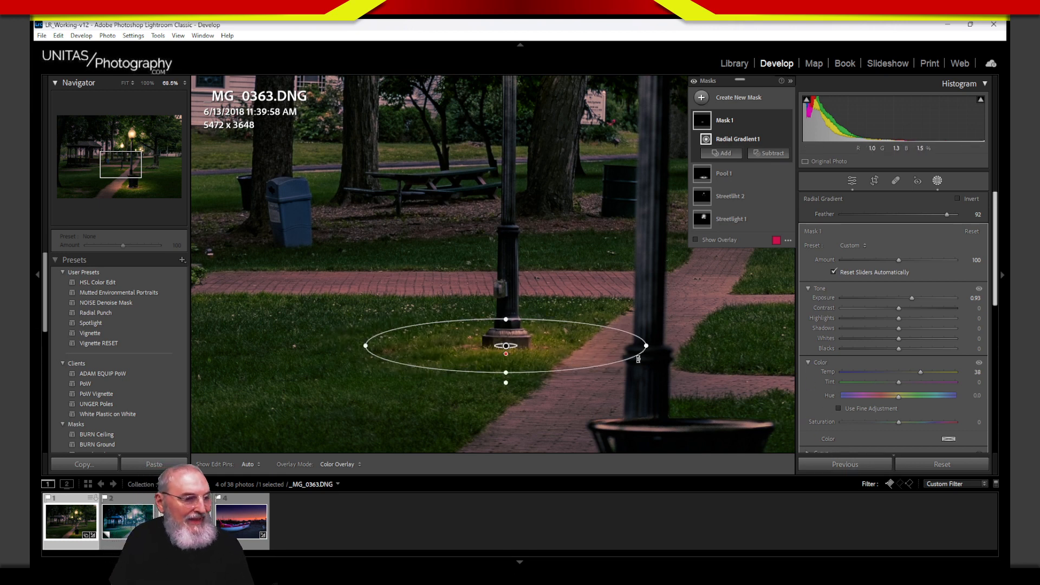
left_click_drag(648, 345, 674, 352)
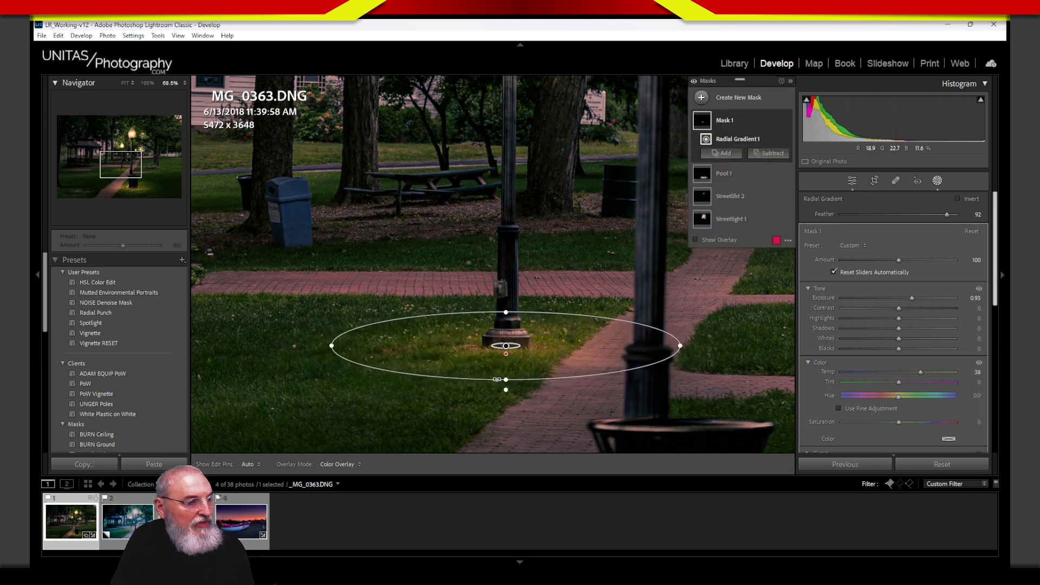
left_click_drag(513, 351, 516, 349)
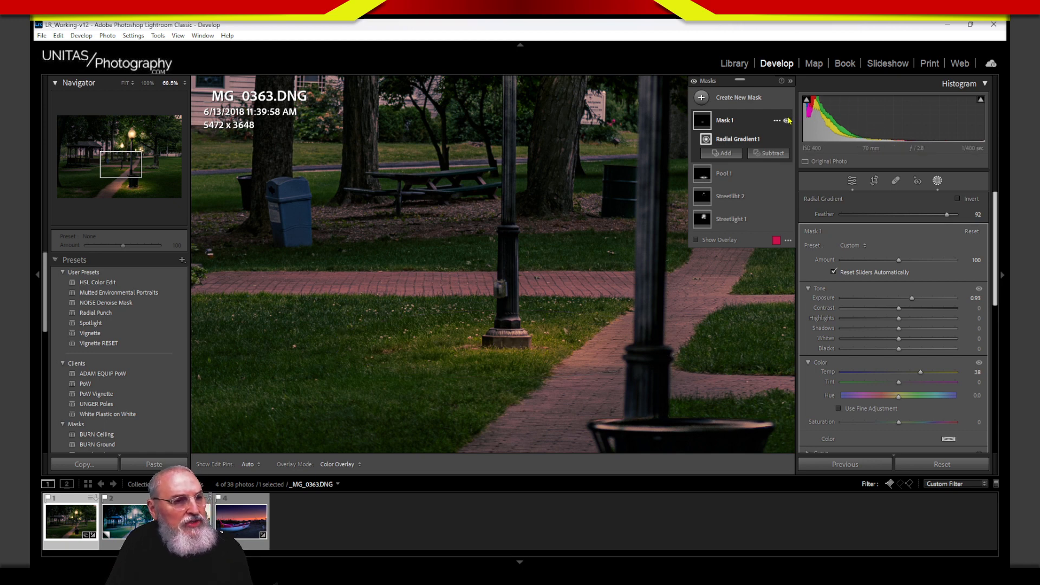
Step: Toggle the glow mask off and on to compare the lawn
left_click(788, 121)
left_click(788, 120)
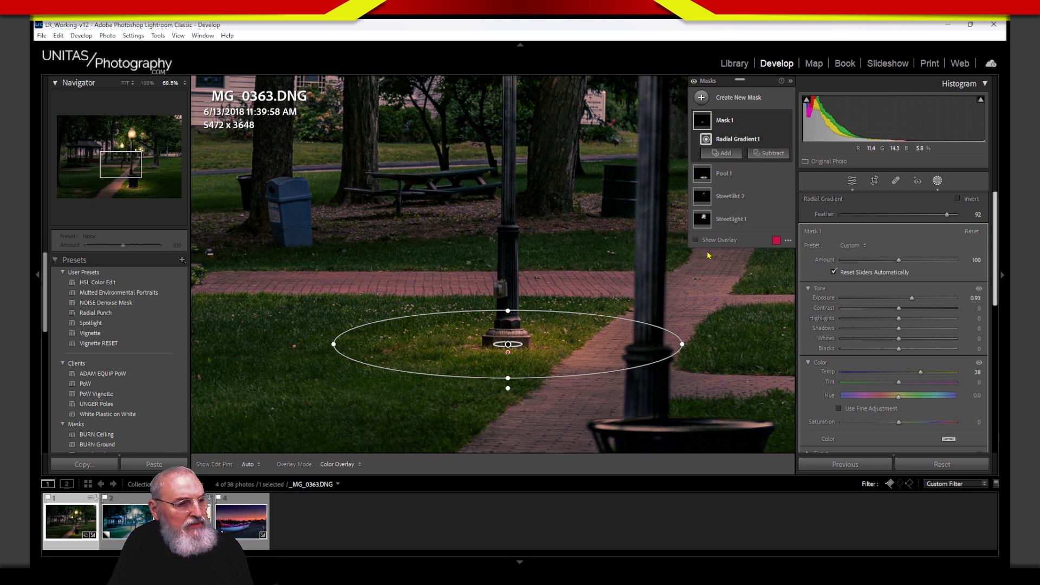
left_click(787, 122)
left_click(787, 122)
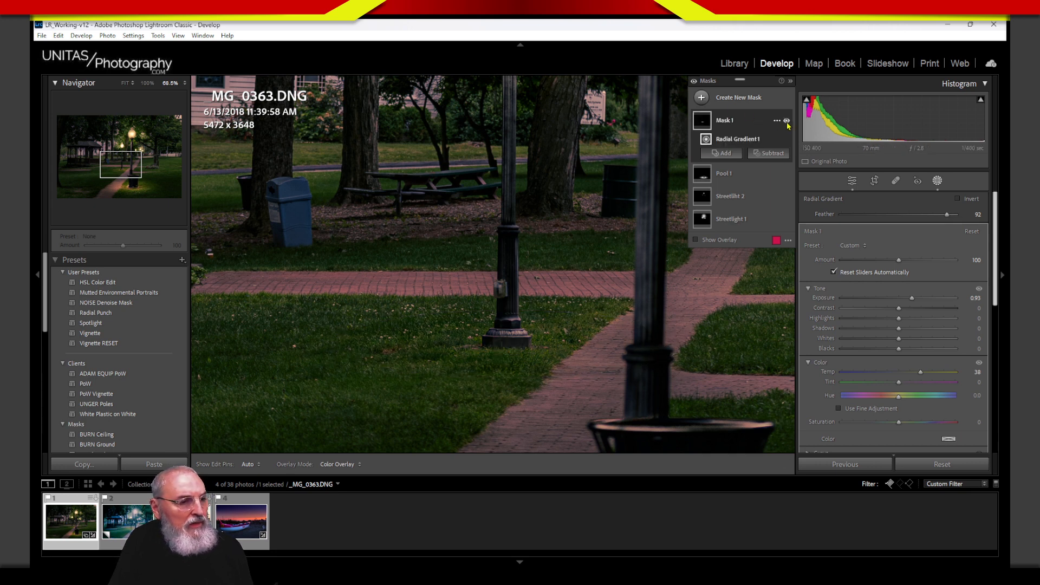
left_click(787, 123)
left_click(787, 126)
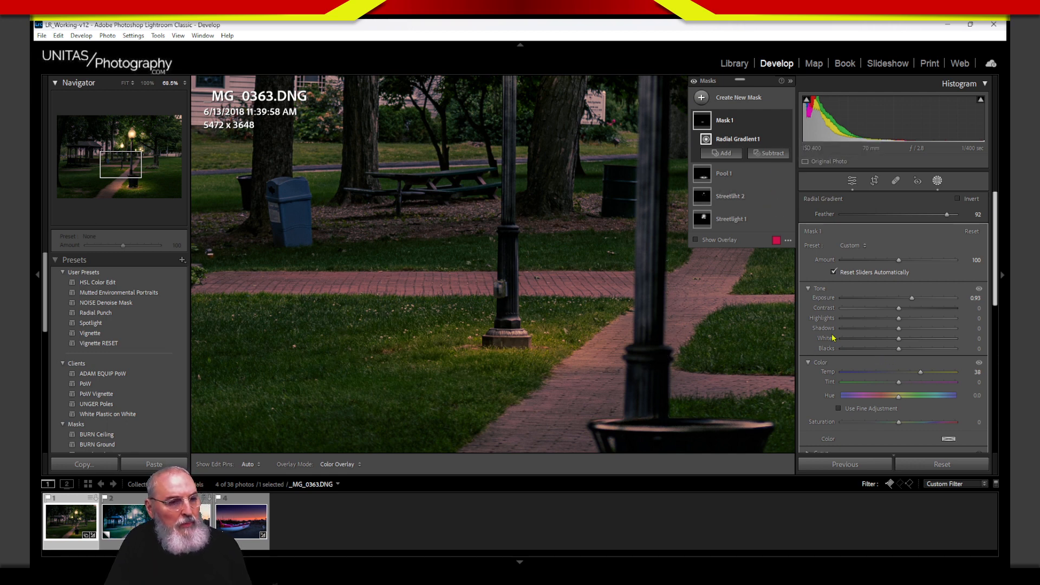
Step: Lower the glow's Shadows to about -49, then pan to another lamp post and path
left_click_drag(897, 330, 872, 339)
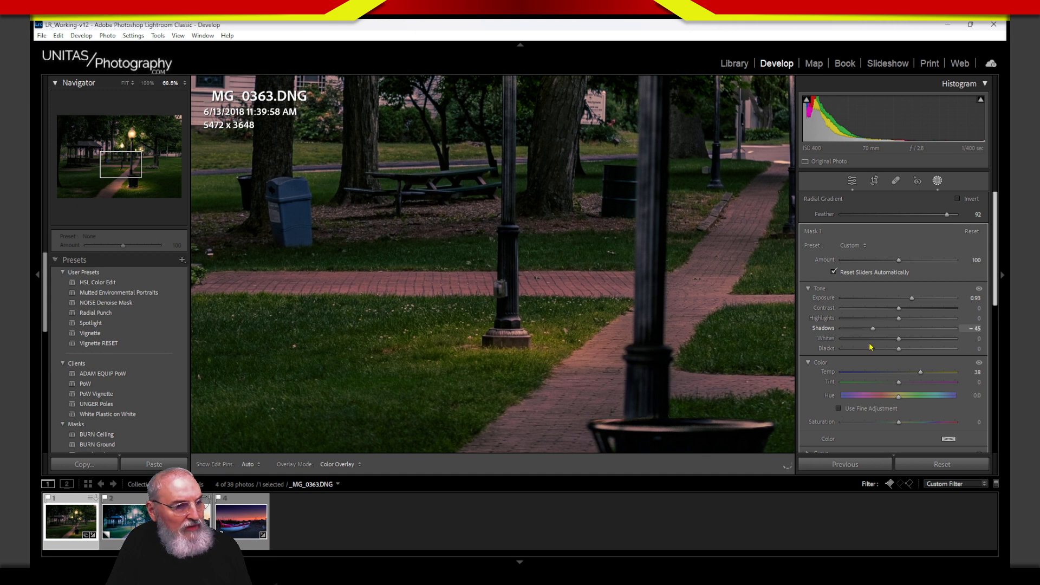
left_click_drag(869, 344, 869, 344)
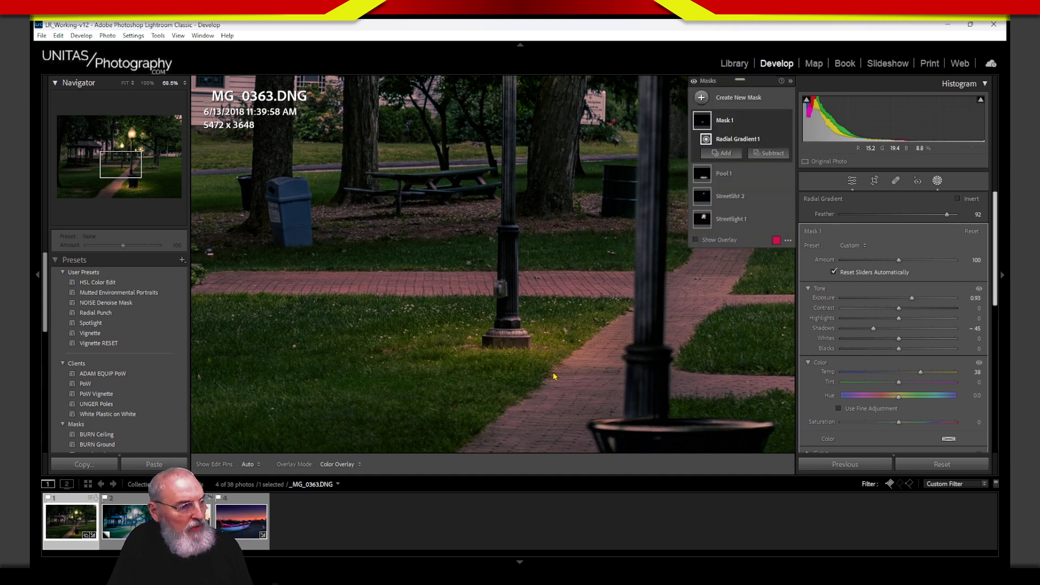
mouse_move(493, 345)
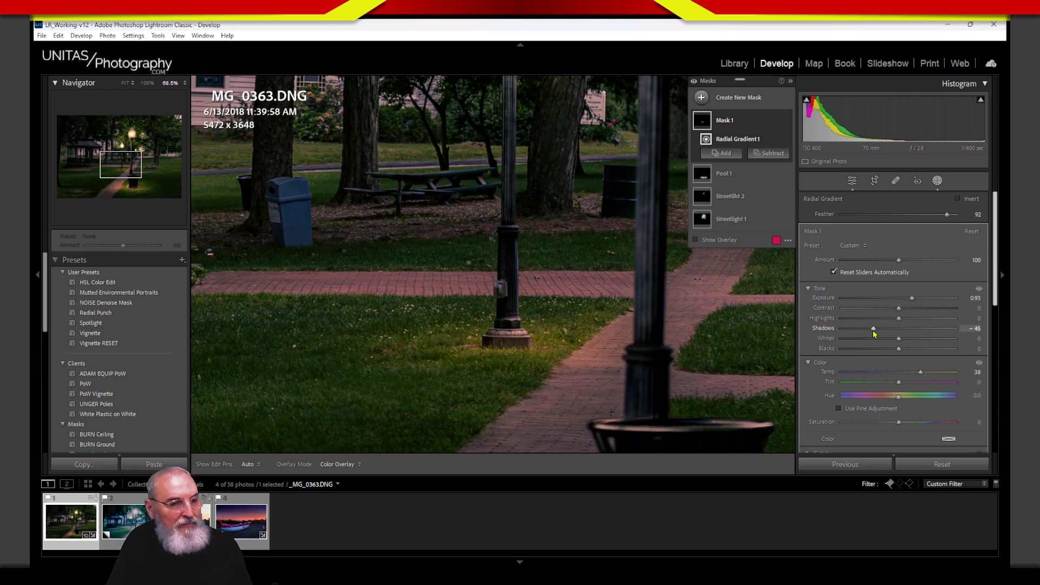
left_click_drag(874, 329, 871, 331)
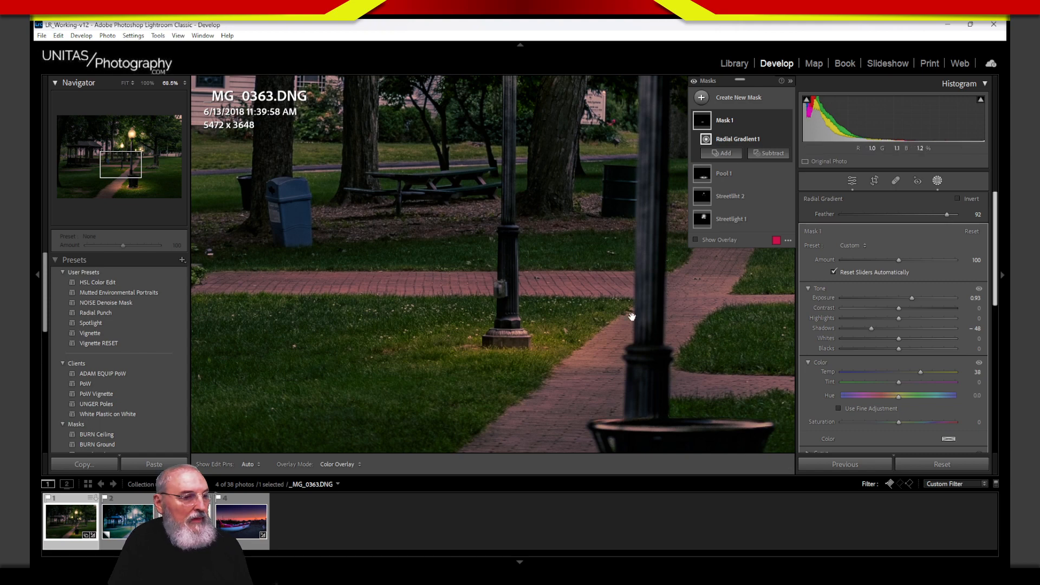
left_click_drag(633, 317, 387, 319)
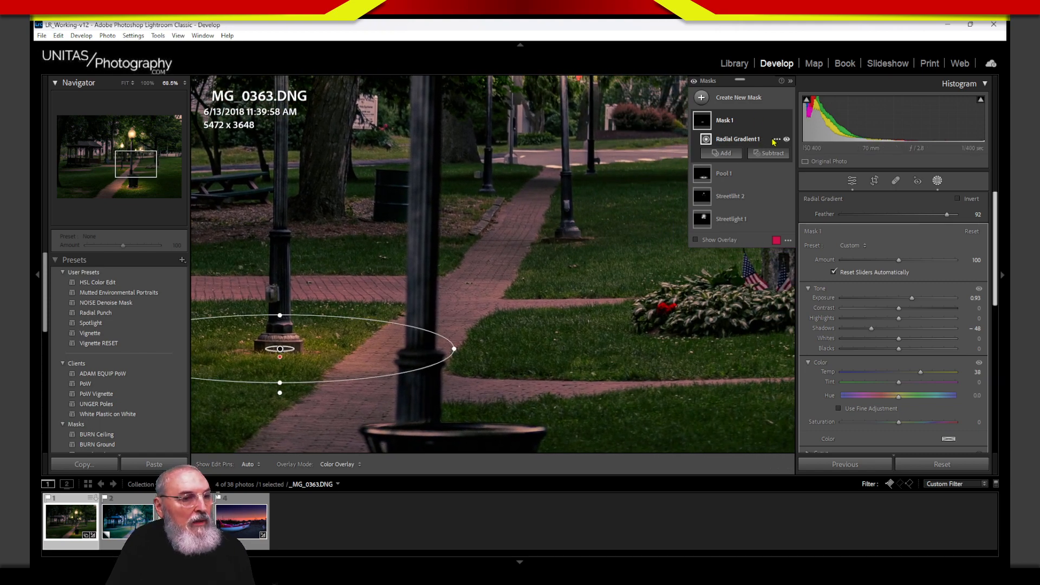
Step: Duplicate the first light-pool gradient, move it under a farther lamp, narrow it, and adjust exposure
left_click(777, 140)
left_click(825, 203)
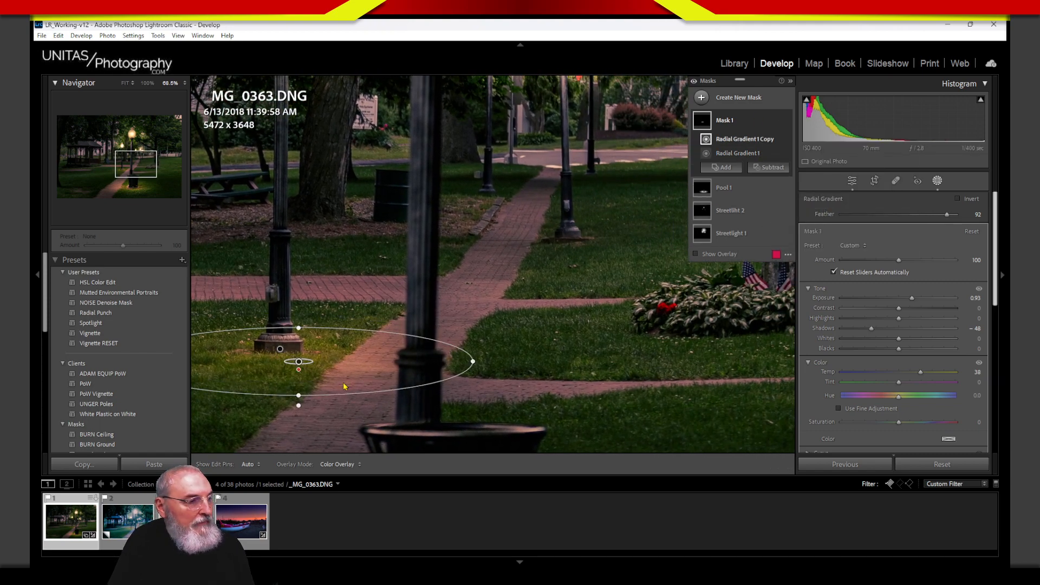
left_click_drag(316, 369, 588, 247)
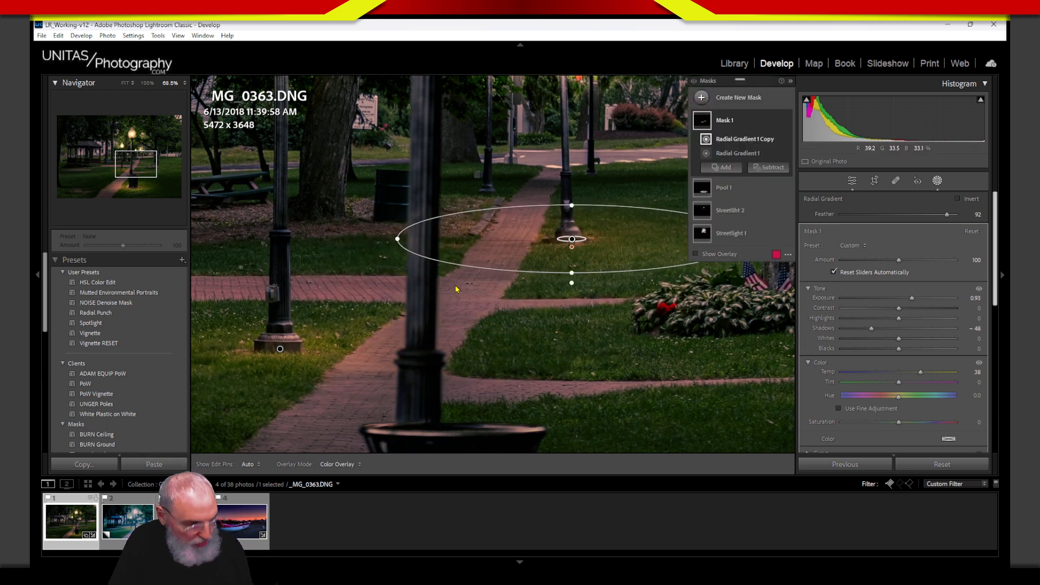
left_click_drag(399, 239, 485, 250)
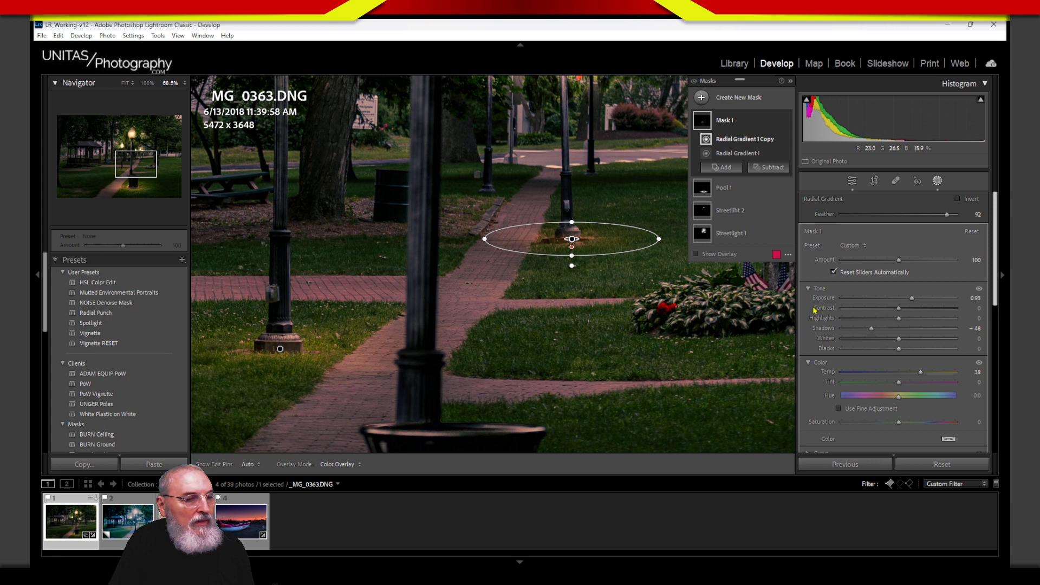
left_click_drag(913, 298, 915, 301)
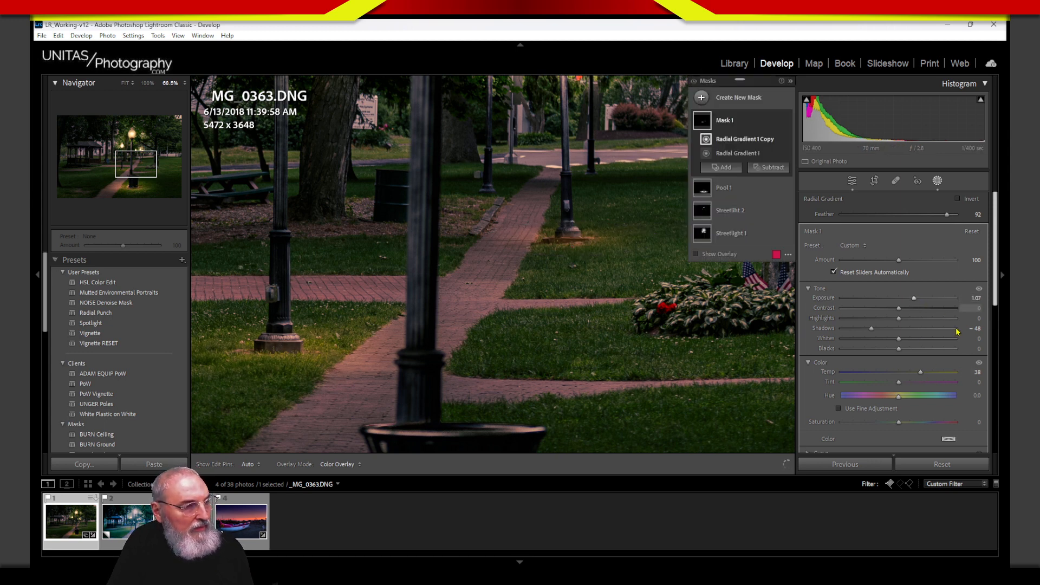
Step: Add another light-pool copy beneath the distant lamp up the path, shrunk to fit
left_click(777, 139)
left_click(840, 202)
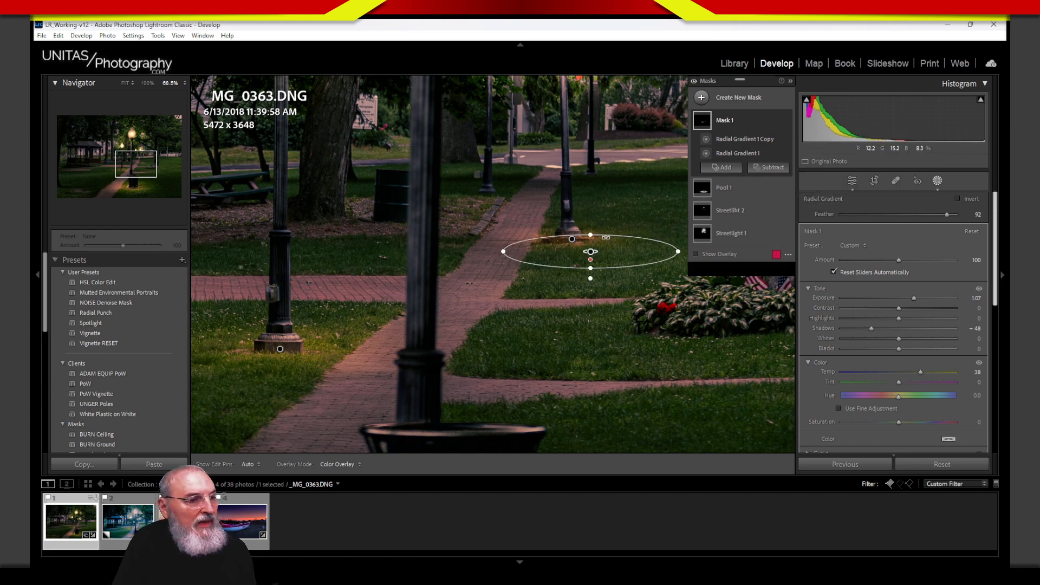
mouse_move(609, 262)
left_mouse_down()
mouse_move(611, 249)
mouse_move(610, 259)
left_mouse_up()
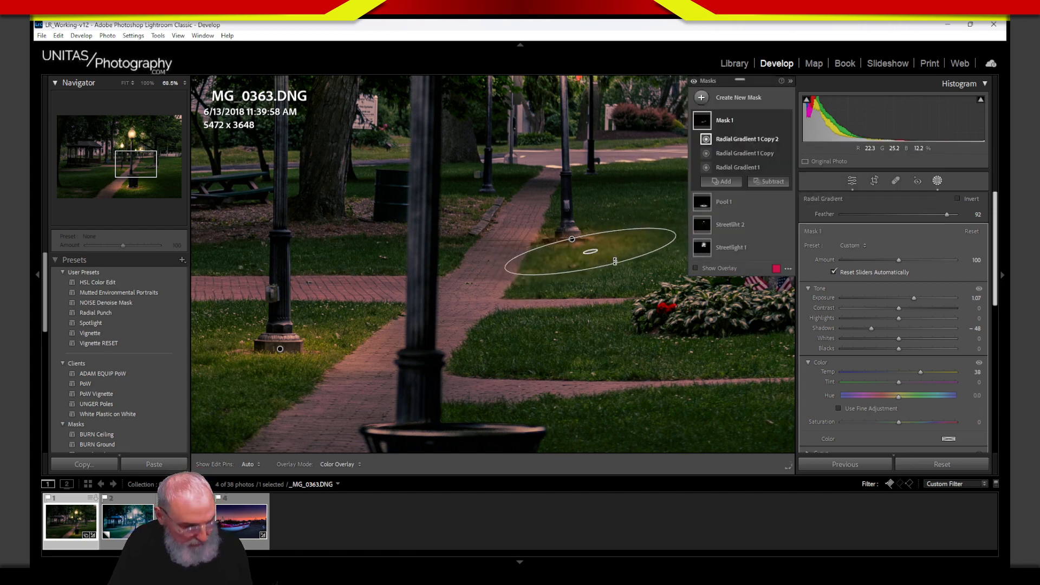
key("ctrl+z")
key("ctrl+z")
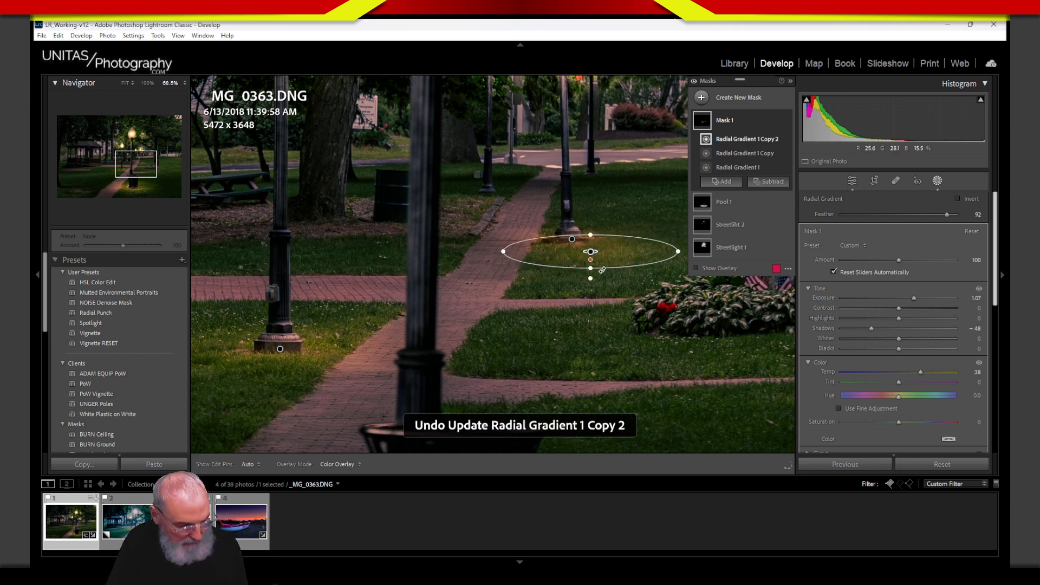
left_click_drag(591, 252, 499, 189)
left_click_drag(496, 192, 497, 191)
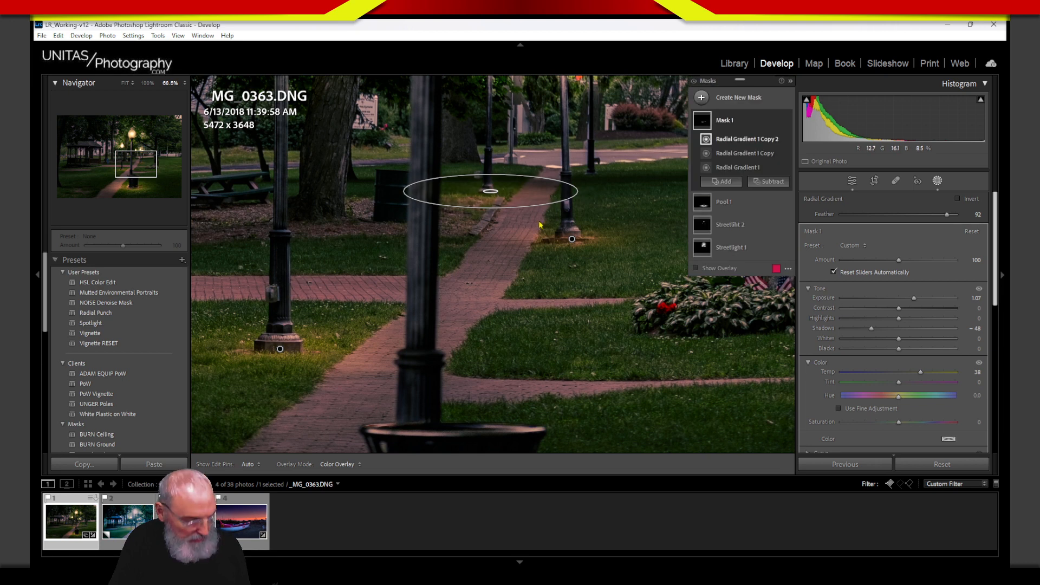
left_click_drag(579, 192, 545, 202)
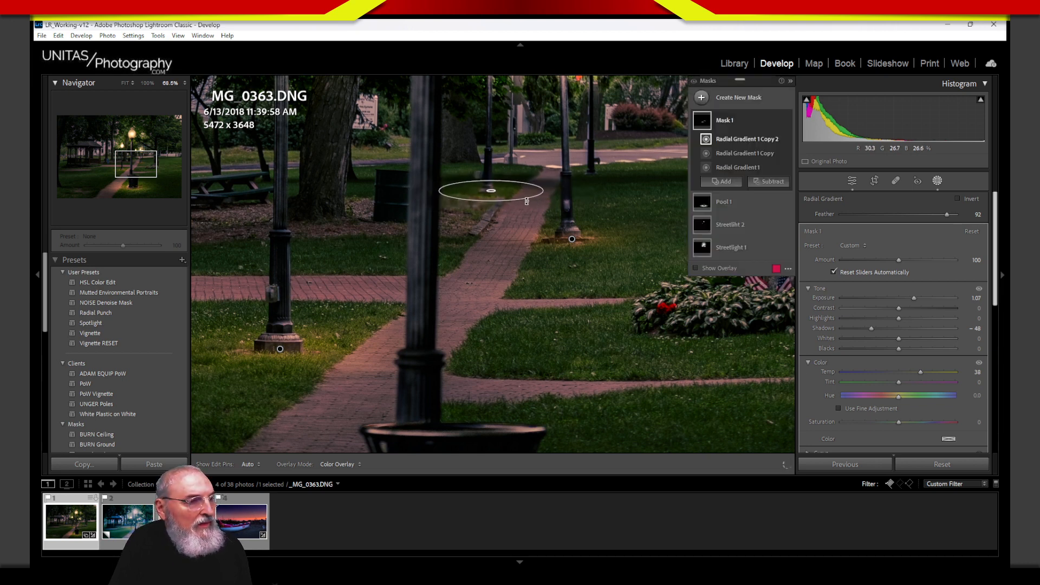
Step: Add a fourth light-pool copy, shifted right and narrowed under the far lamp
left_click(776, 141)
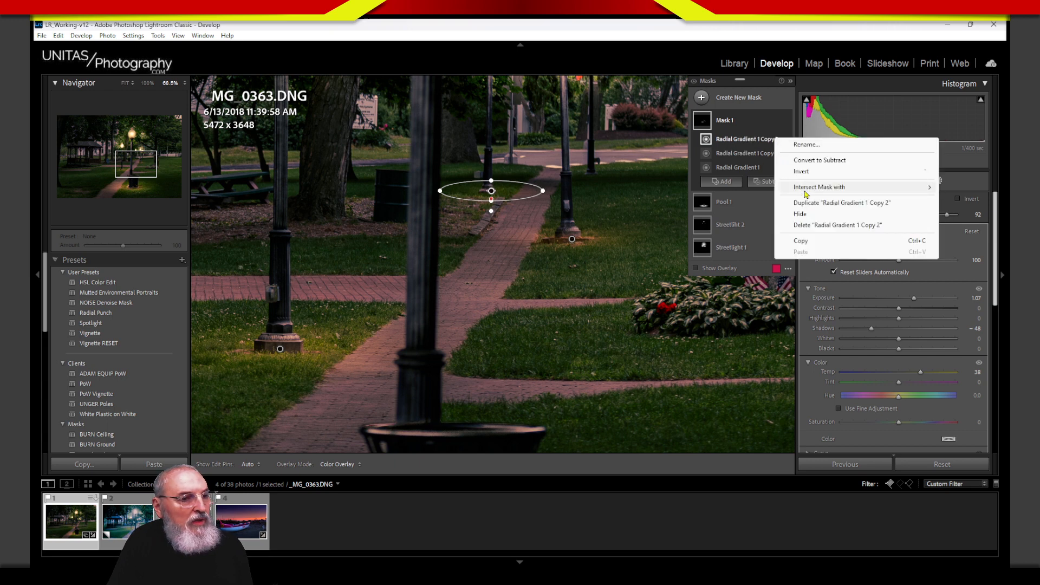
left_click(846, 202)
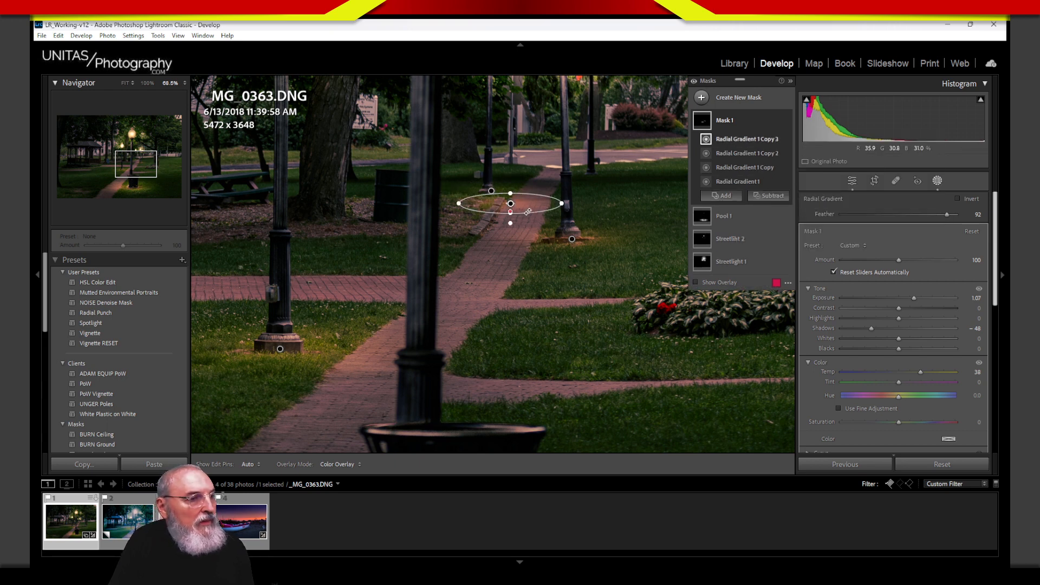
left_click_drag(523, 208, 651, 170)
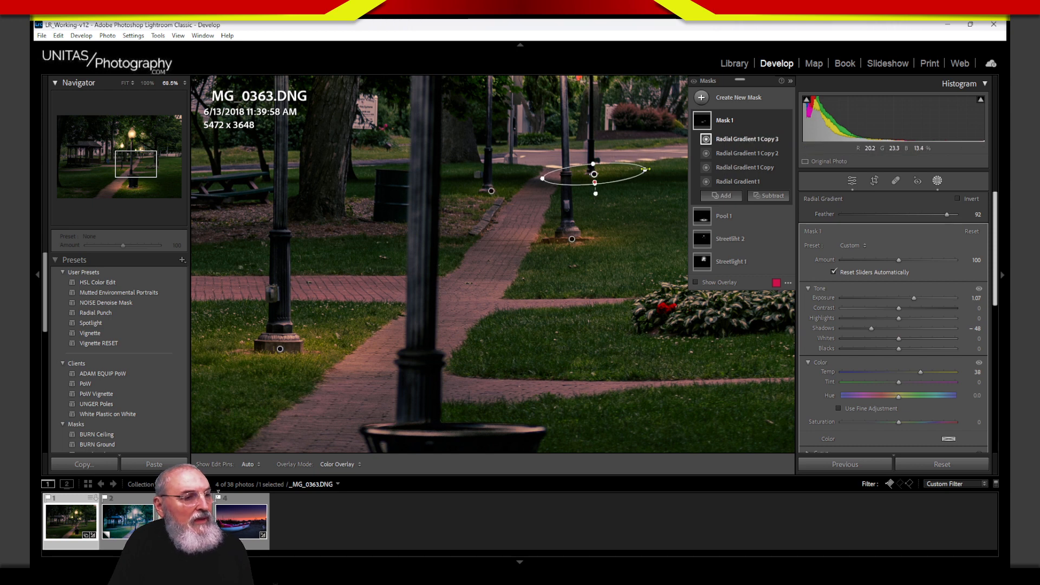
left_click_drag(645, 170, 616, 175)
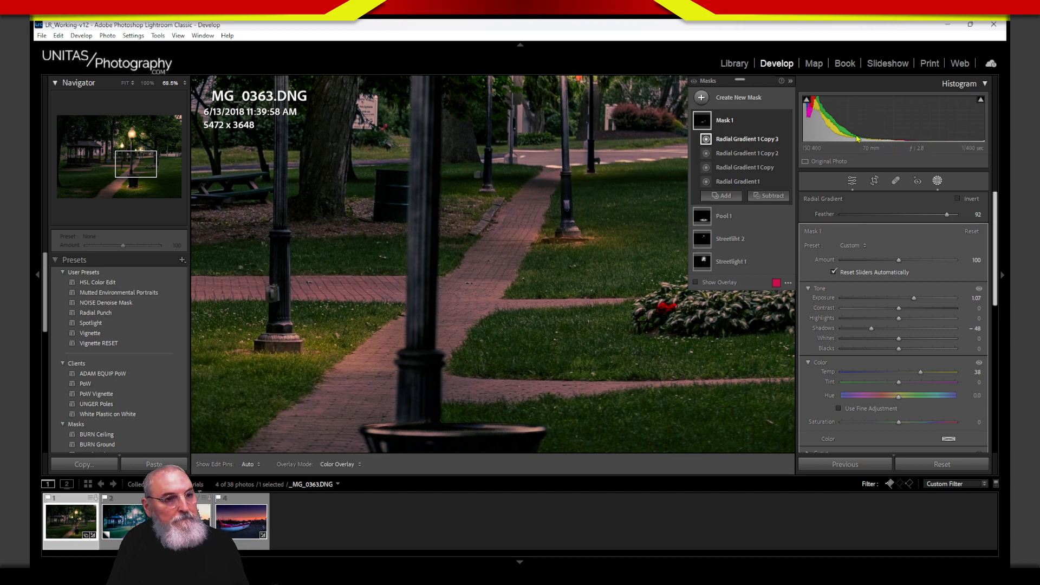
Step: Fit the whole photo in the view and reopen the masks with Mask 1 selected
left_click(125, 85)
left_click(936, 181)
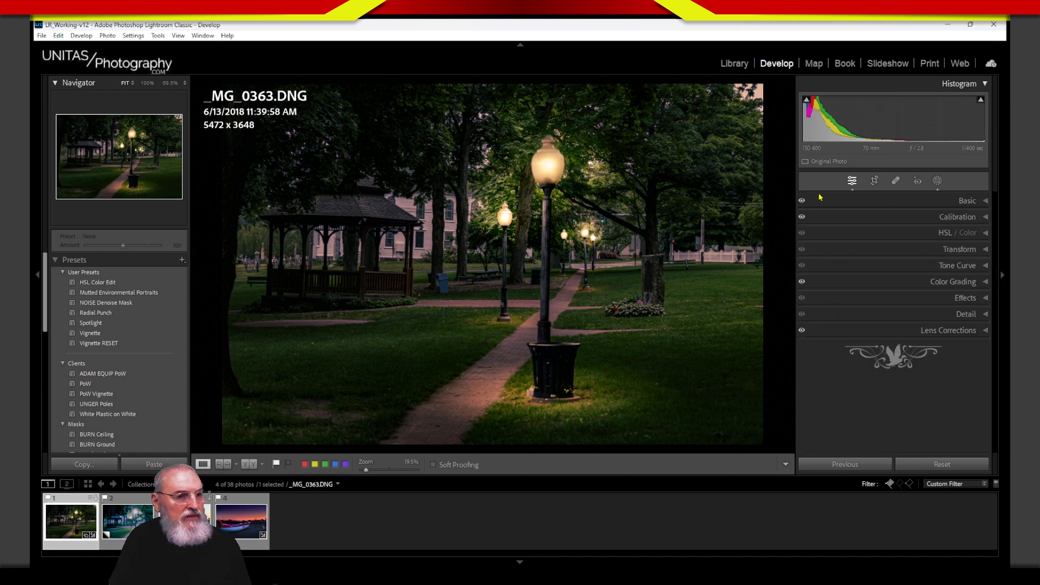
left_click(937, 181)
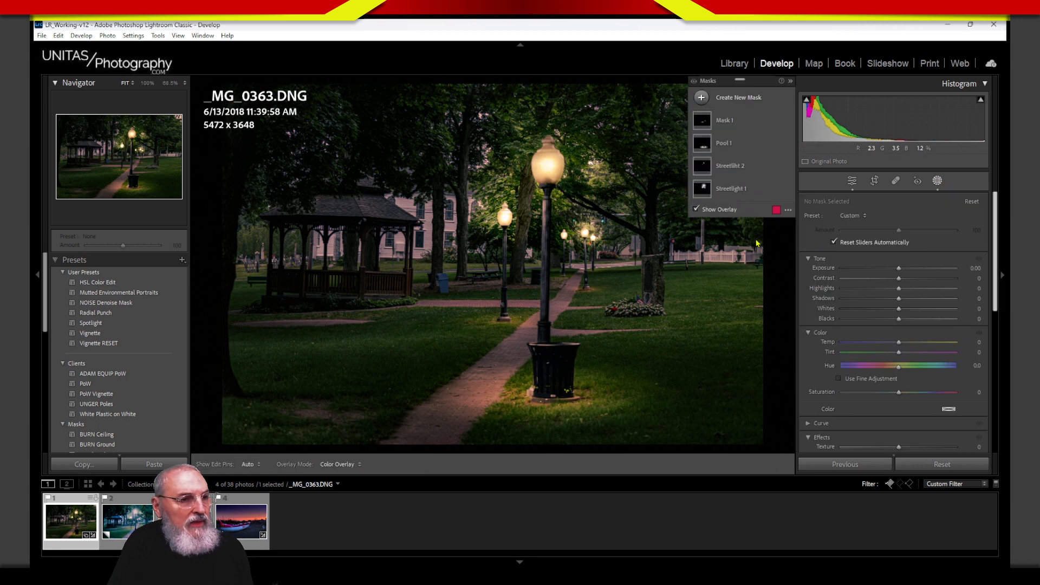
left_click(725, 121)
Step: Rename Mask 1 to 'Pool 2' and brighten its light pools
double_click(730, 121)
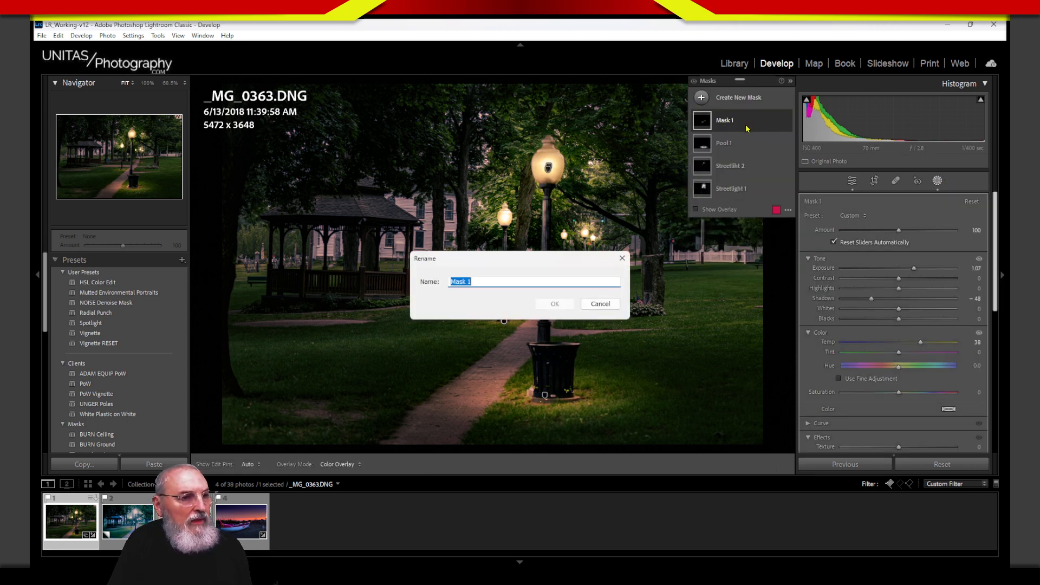
type("Pool 2")
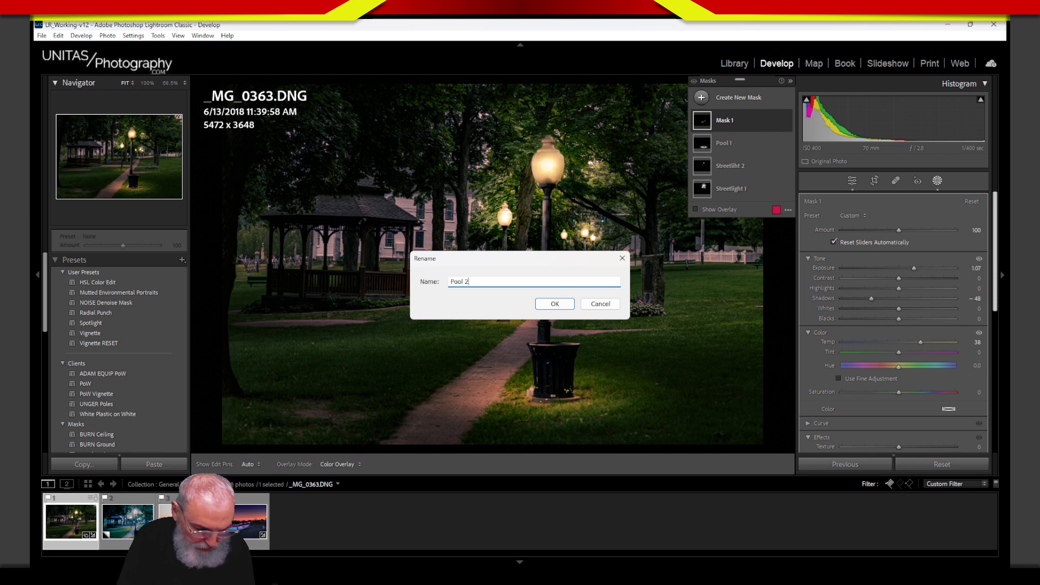
key("Return")
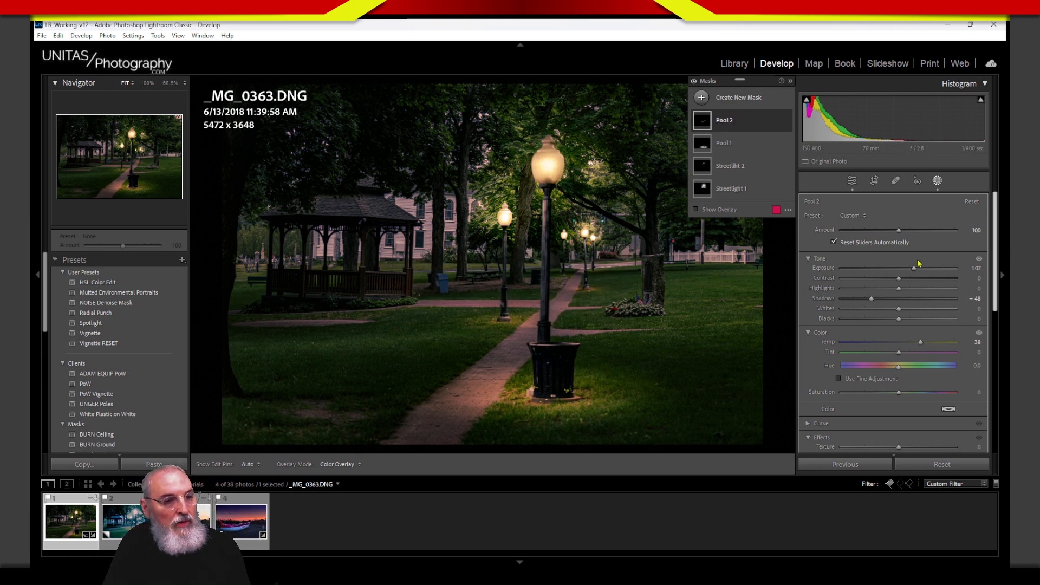
left_click_drag(914, 268, 905, 298)
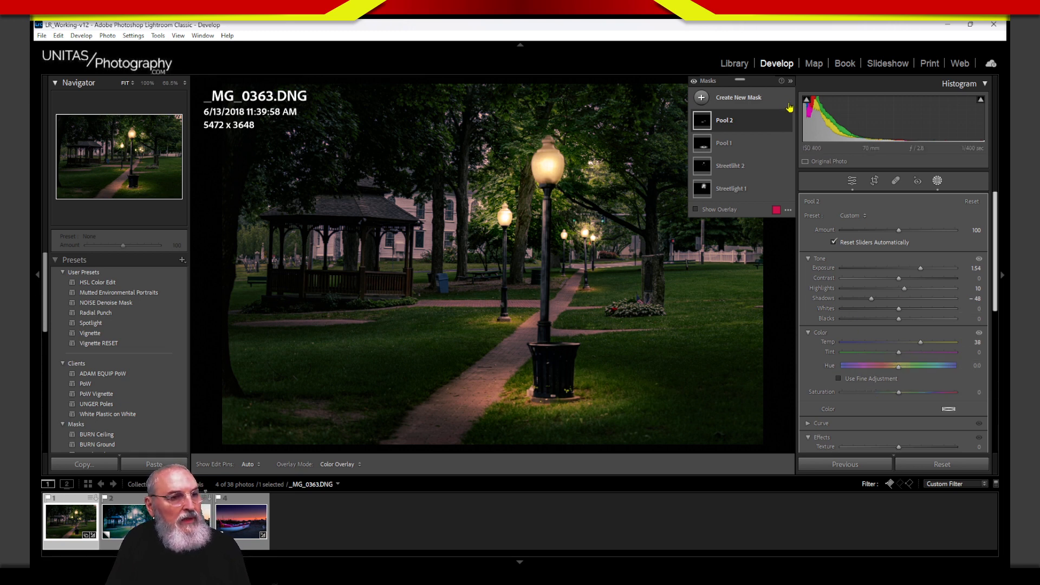
mouse_move(788, 122)
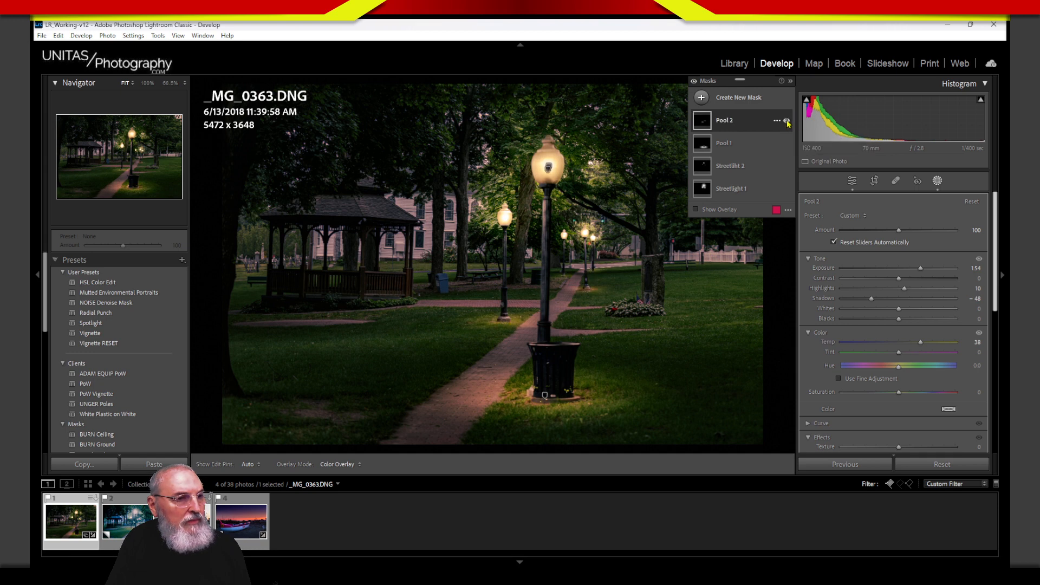
Step: Close the masks and toggle Before/After with backslash, ending on the original daytime photo
left_click(938, 180)
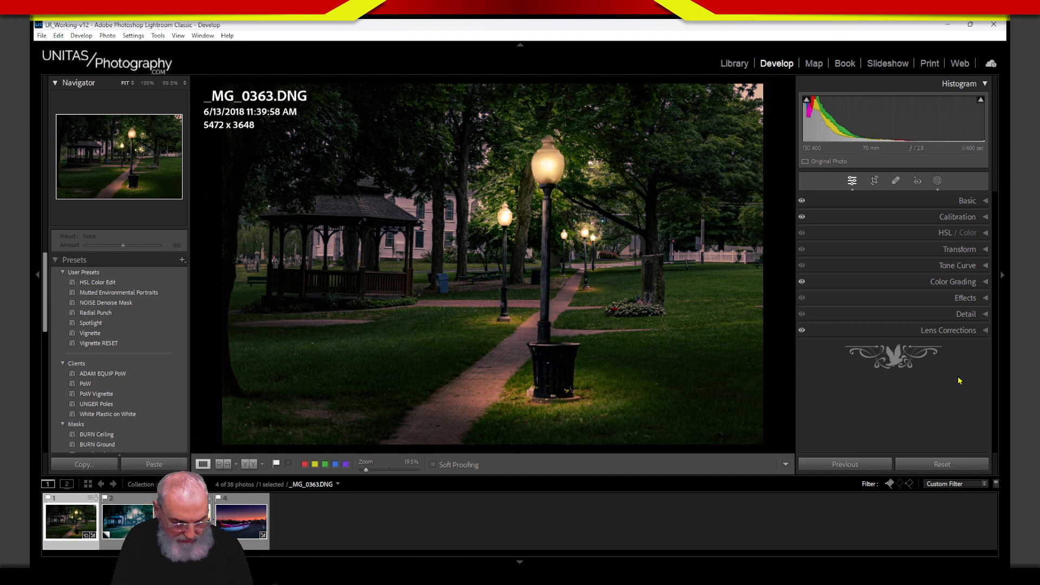
key("backslash")
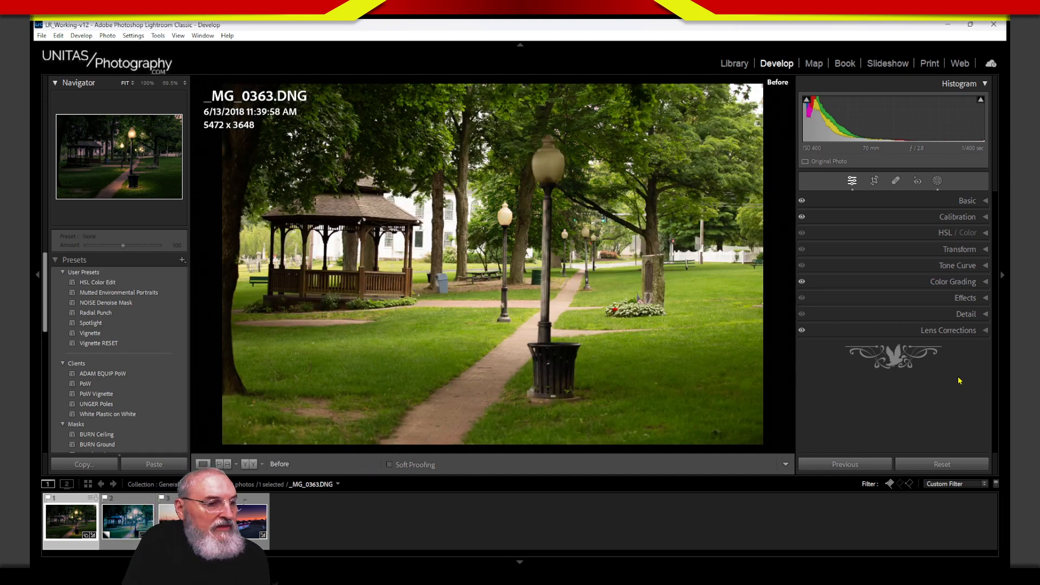
key("backslash")
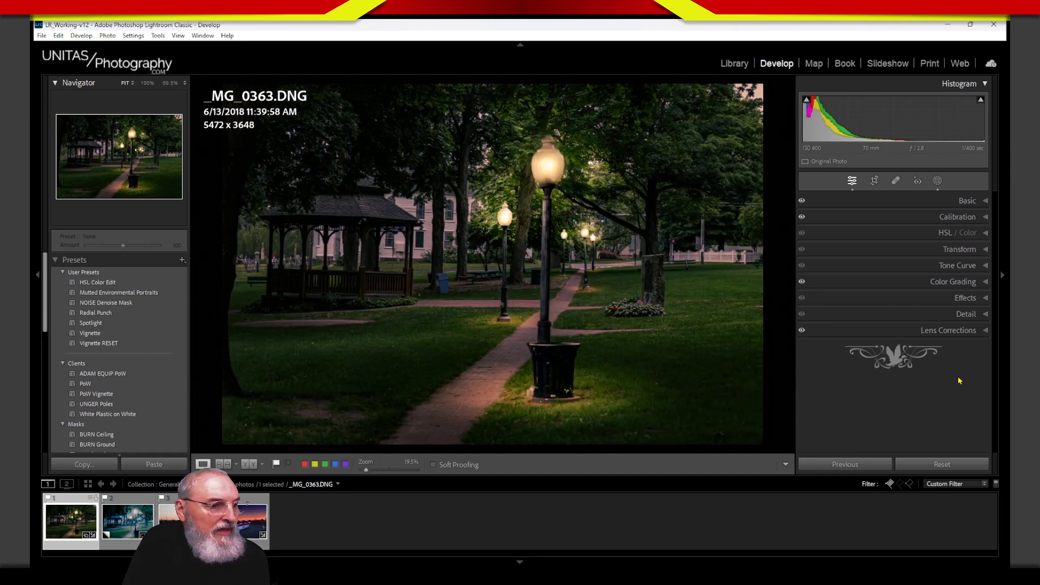
key("backslash")
key("backslash")
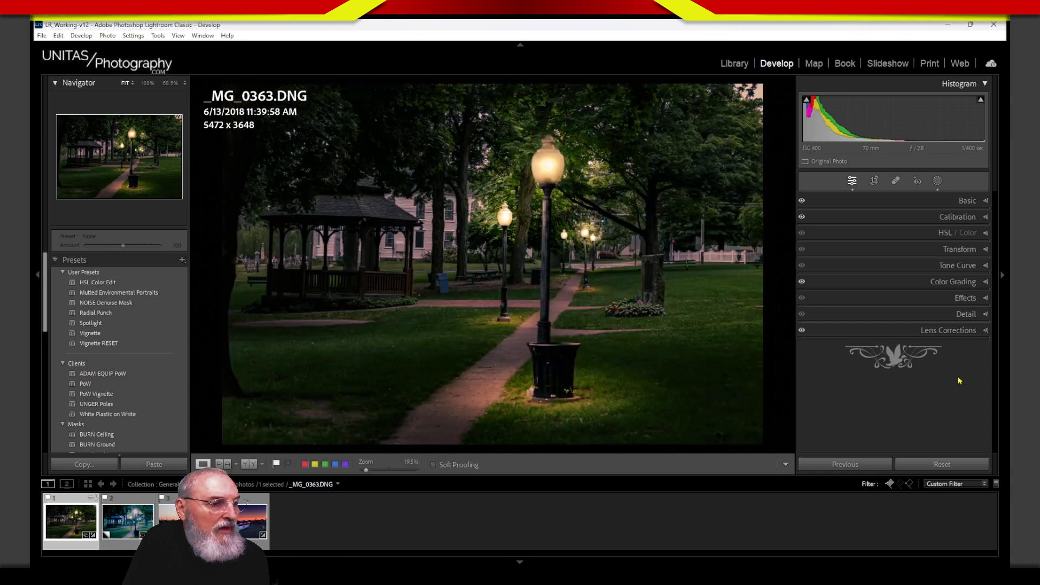
key("backslash")
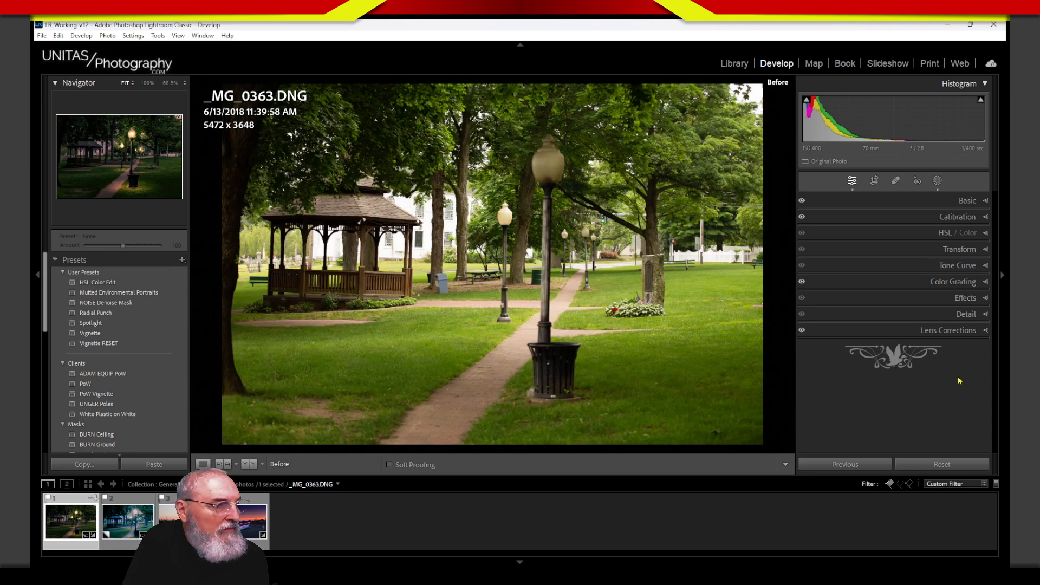
key("backslash")
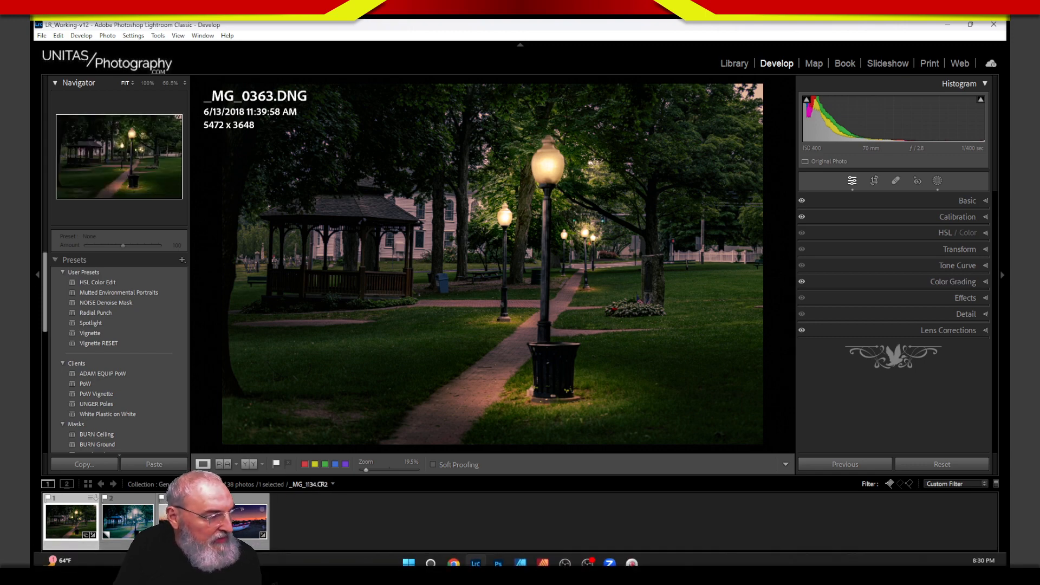
left_click(246, 520)
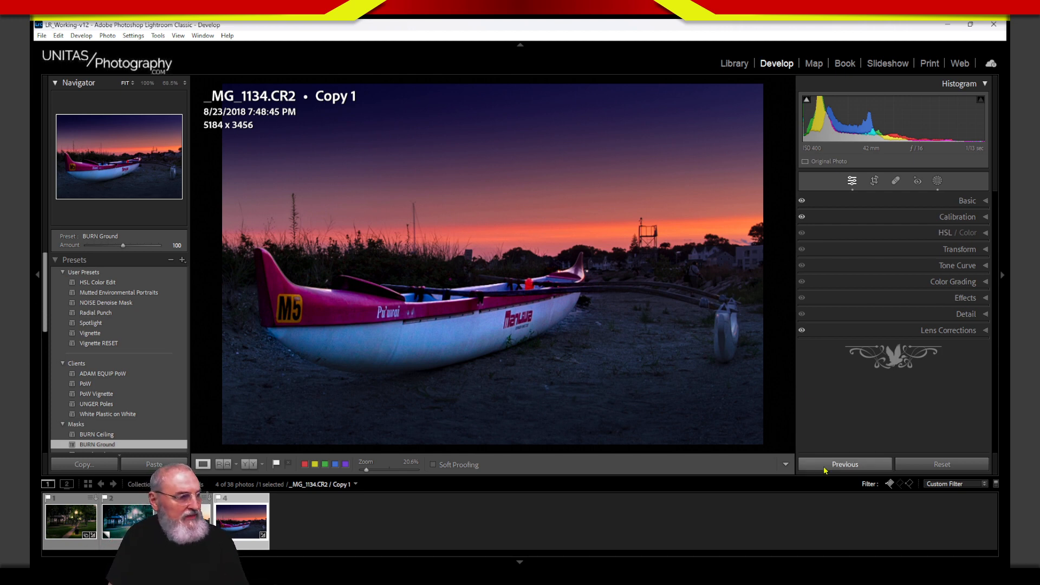
left_click(69, 522)
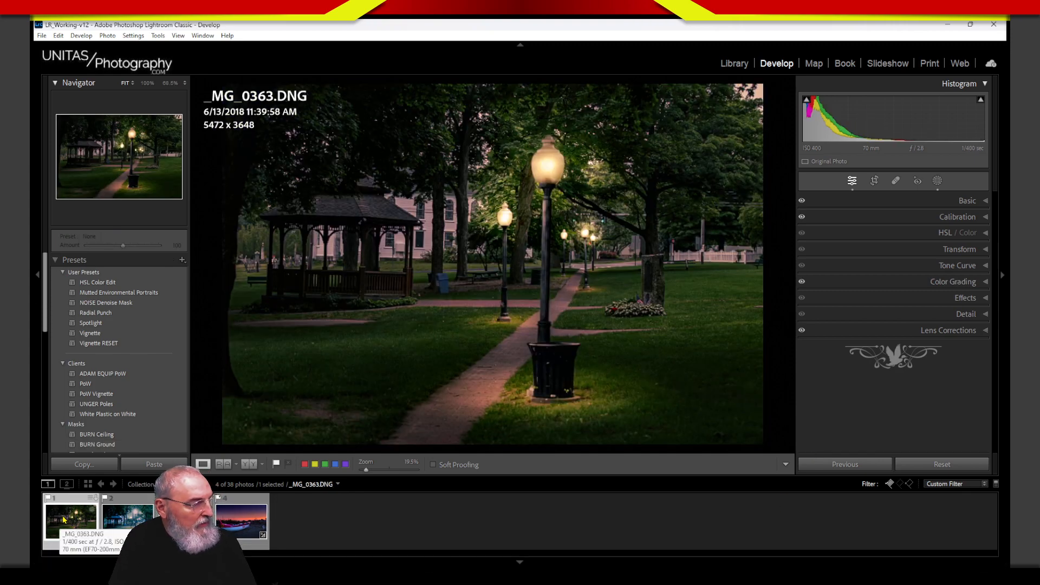